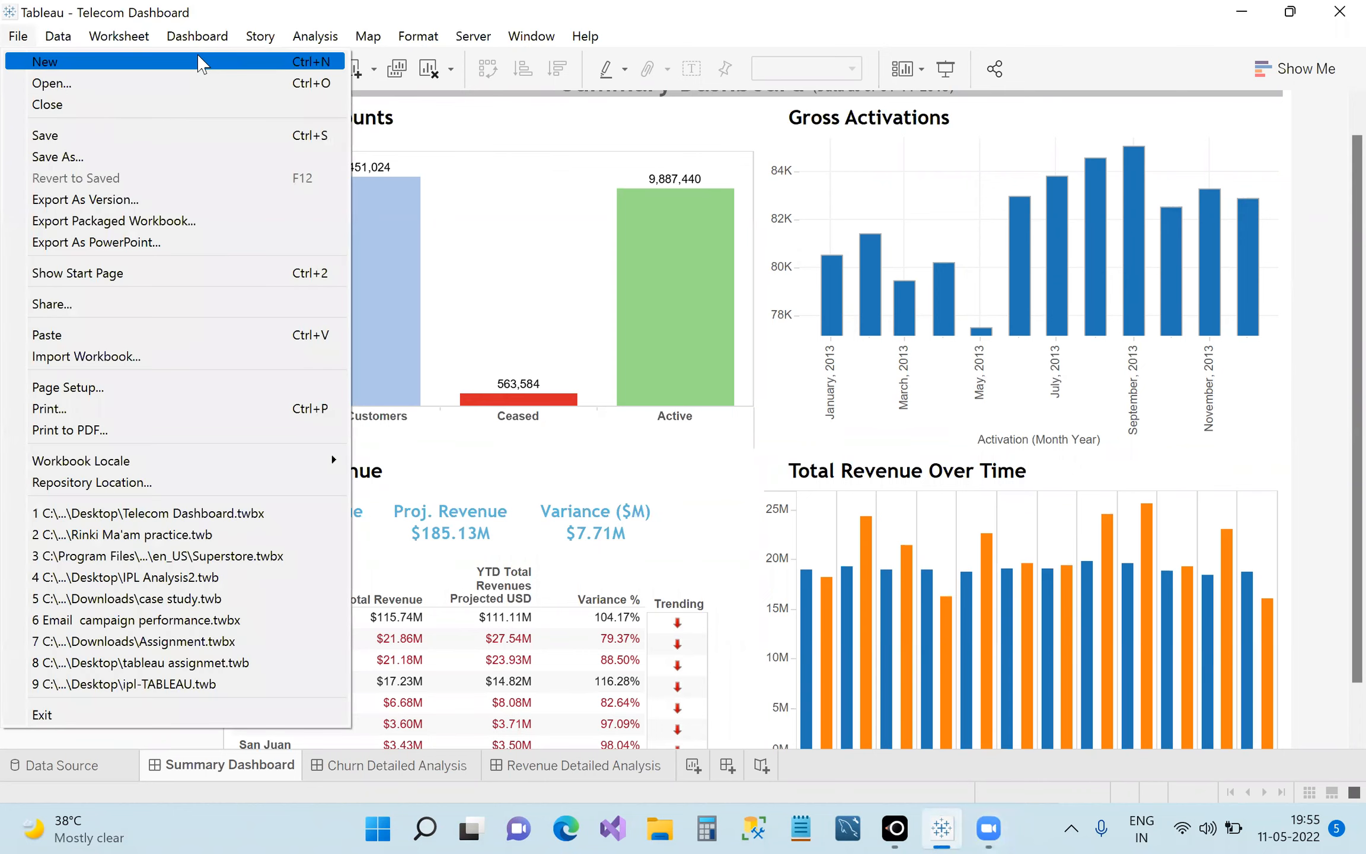
Create a new workbook in a maximized window and connect it to the Sample - Superstore data.
click(633, 240)
mouse_move(866, 260)
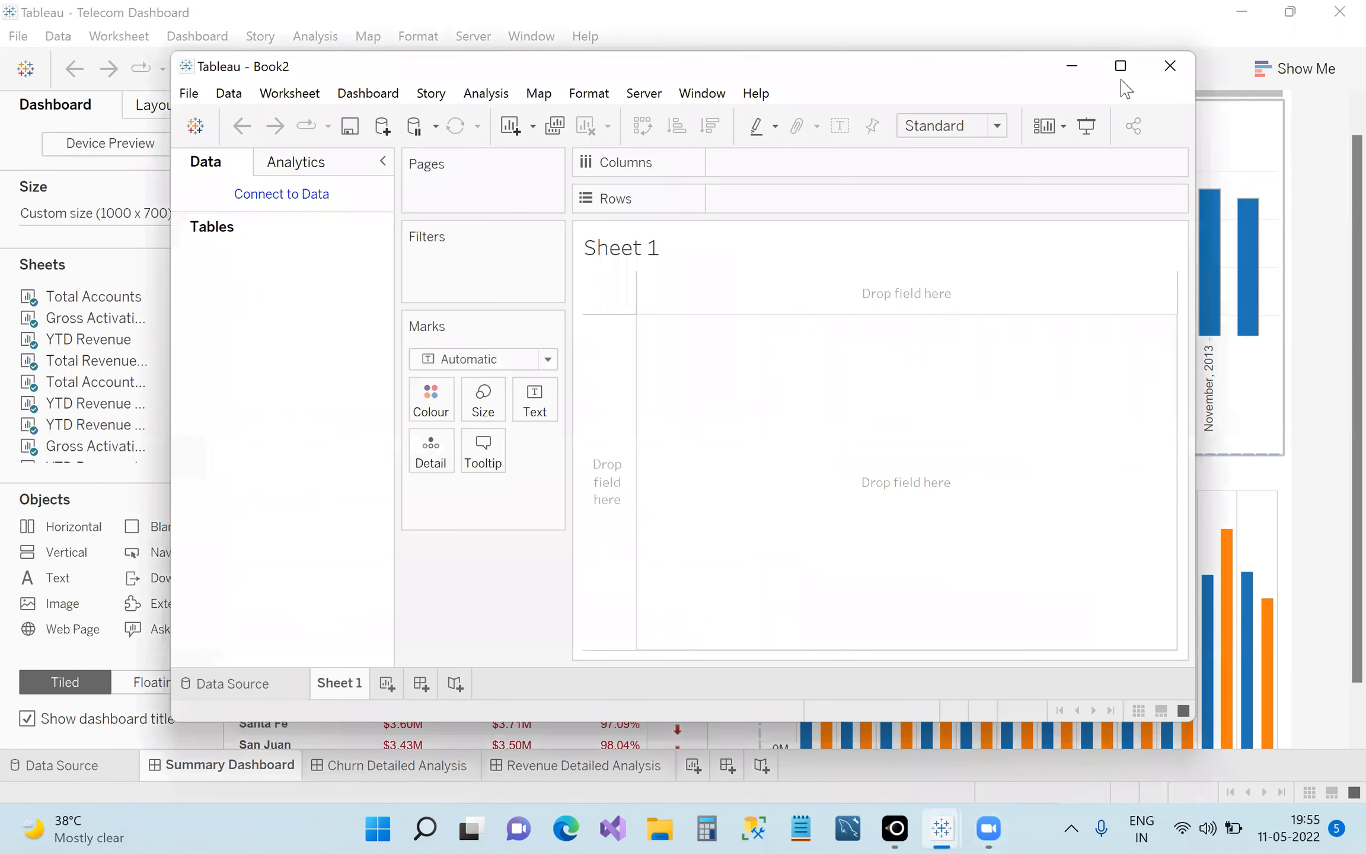
click(1122, 70)
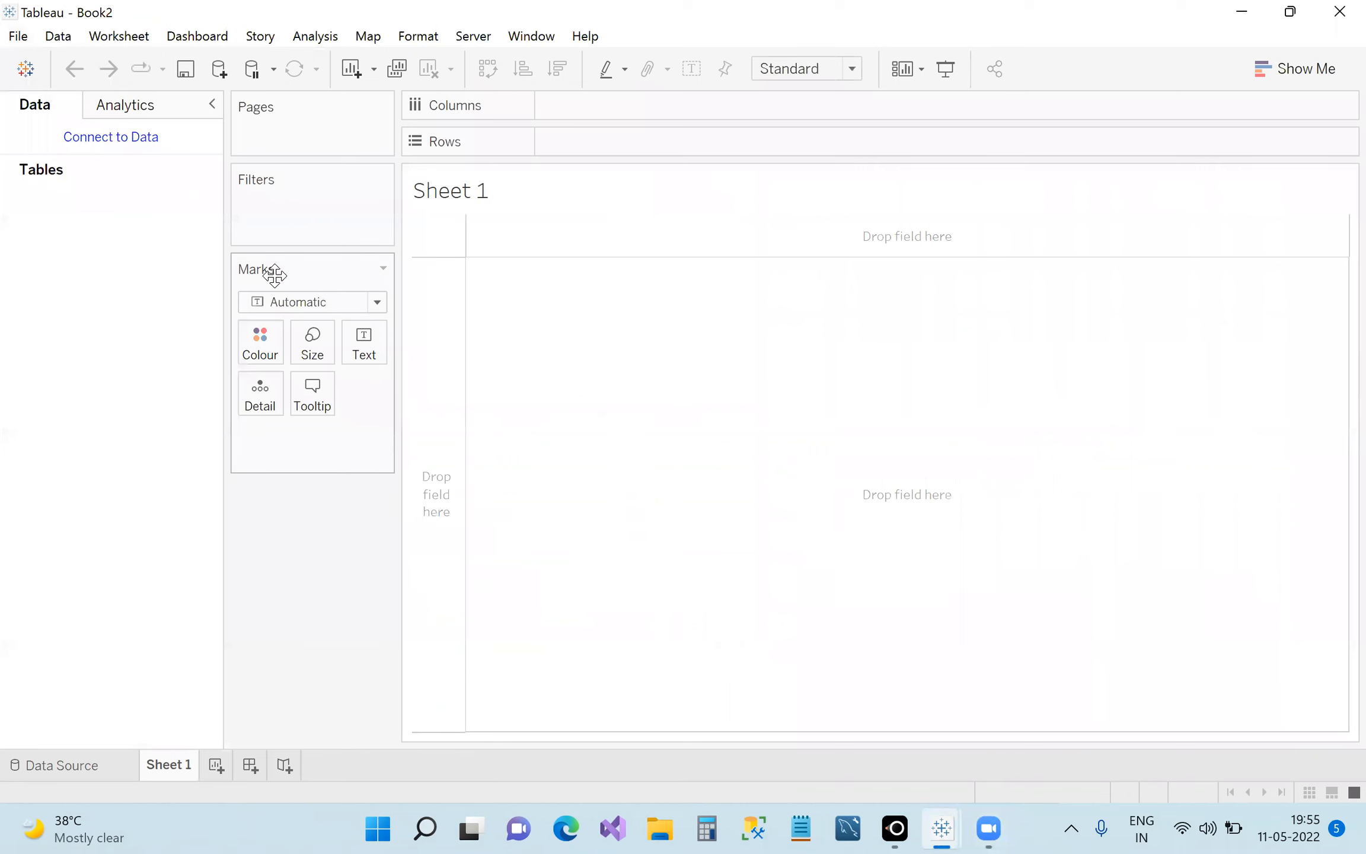
click(98, 770)
click(131, 780)
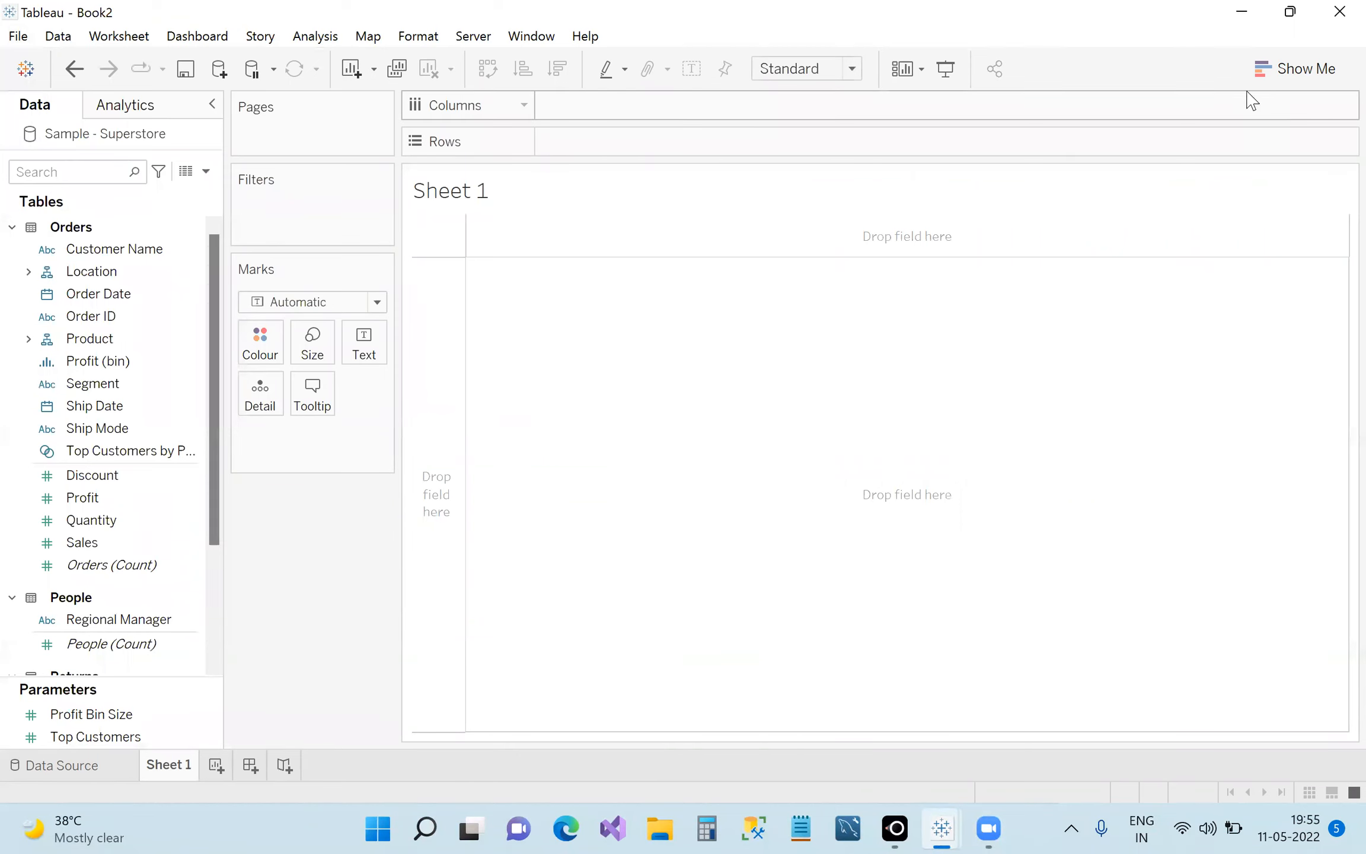
Find the Segment field by searching for "seg" and place it on Columns.
click(95, 272)
click(137, 173)
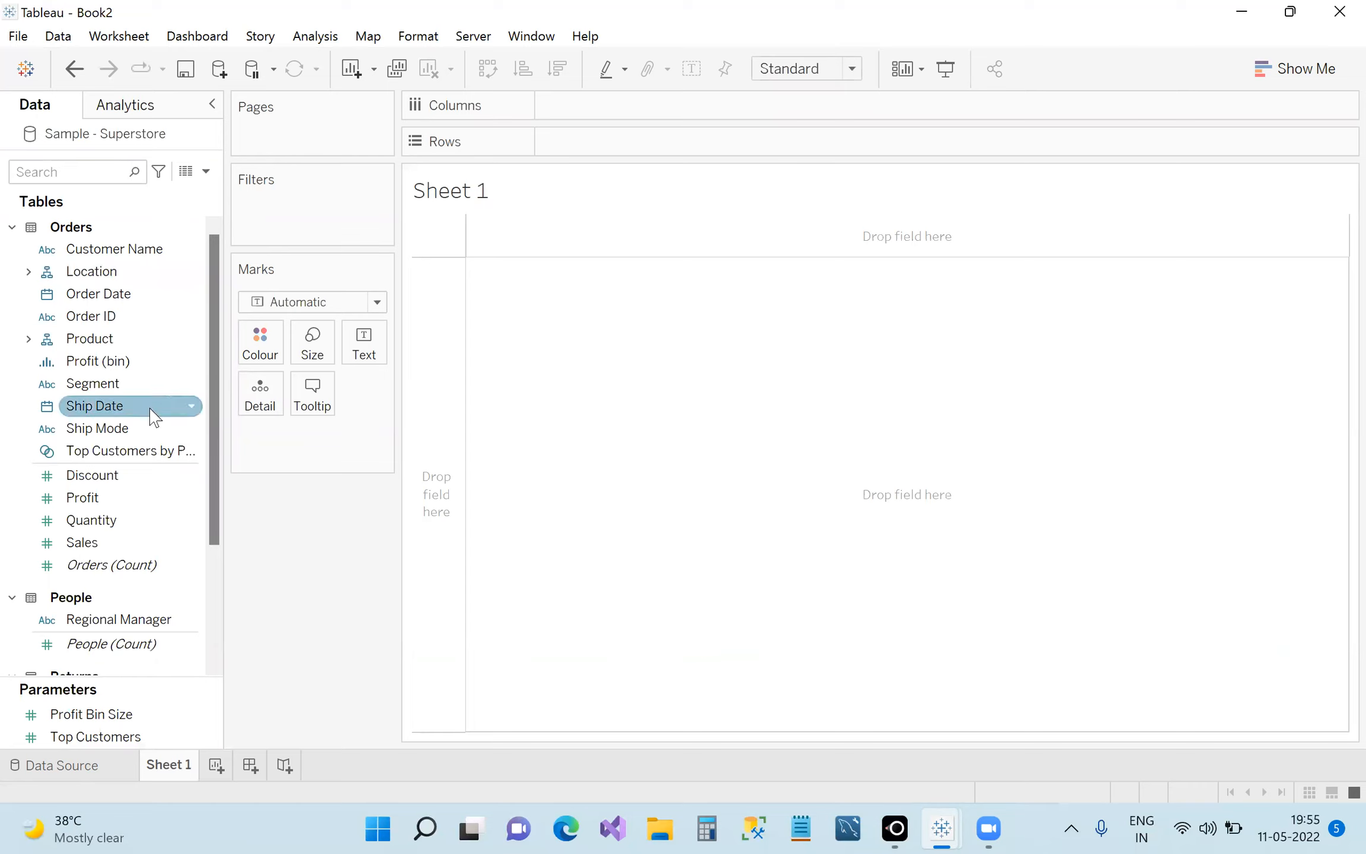
click(102, 170)
text(seg)
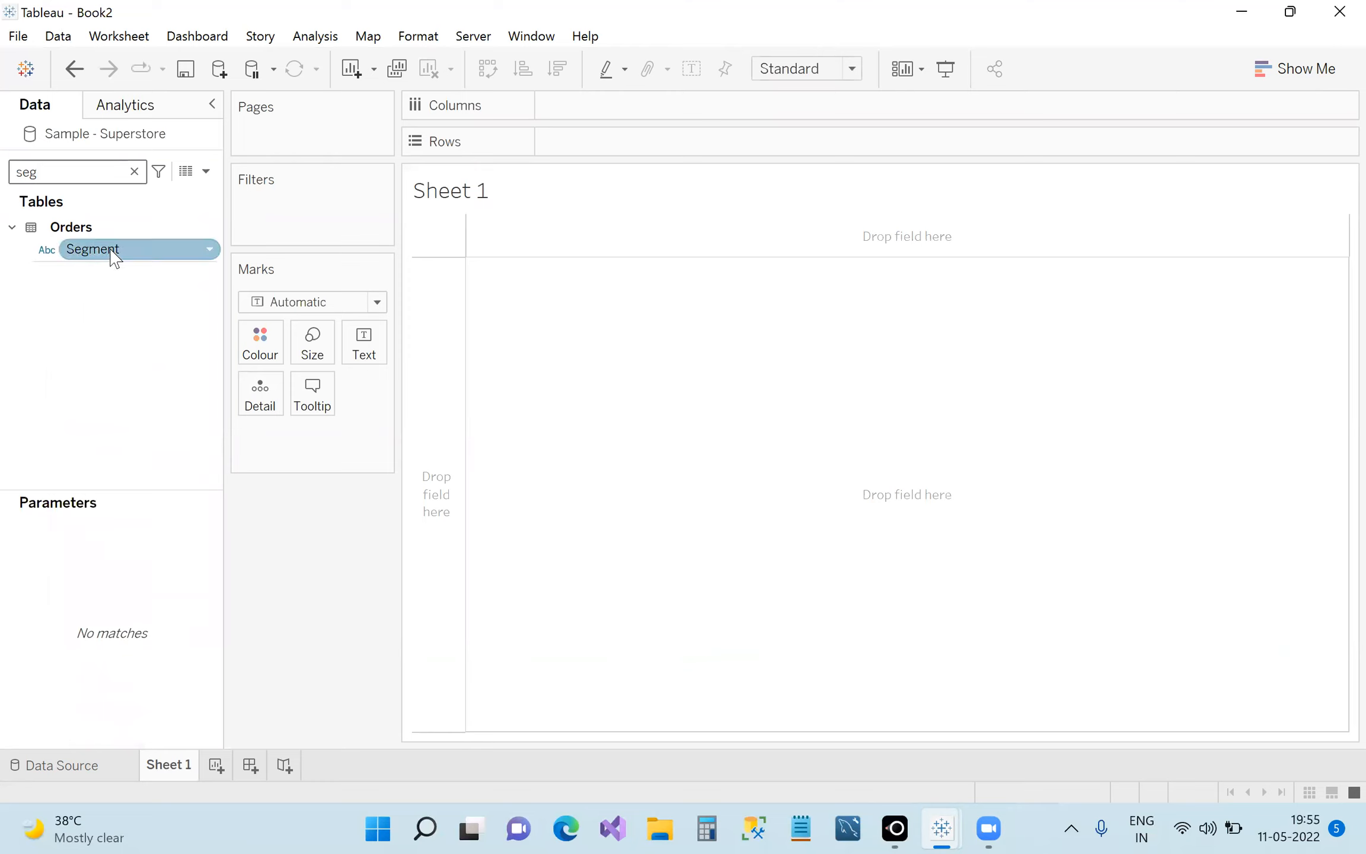
drag(112, 252, 620, 116)
Find the Sales field by searching for "sale" and add it both as the mark text and on Rows.
click(136, 172)
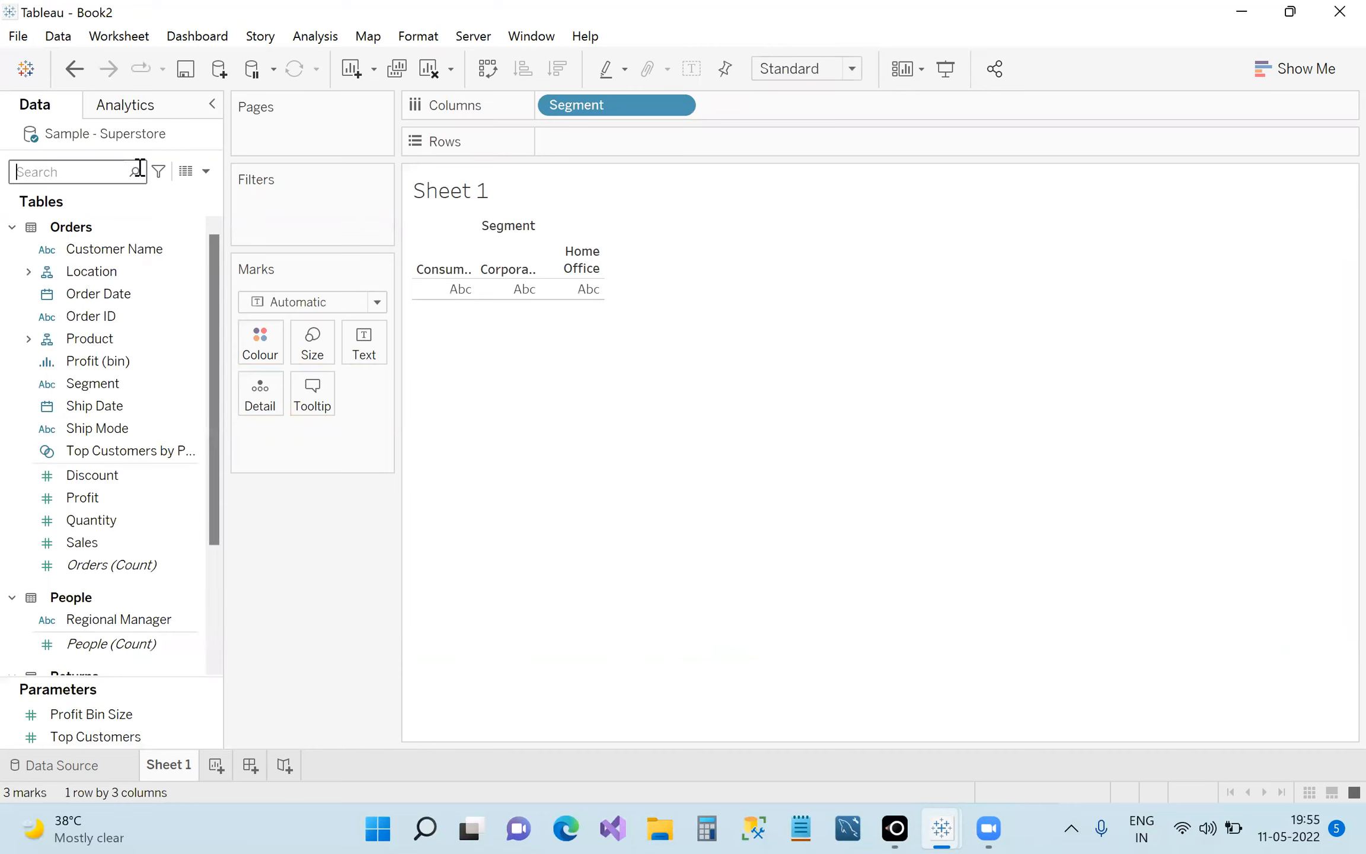
text(sale)
double_click(115, 270)
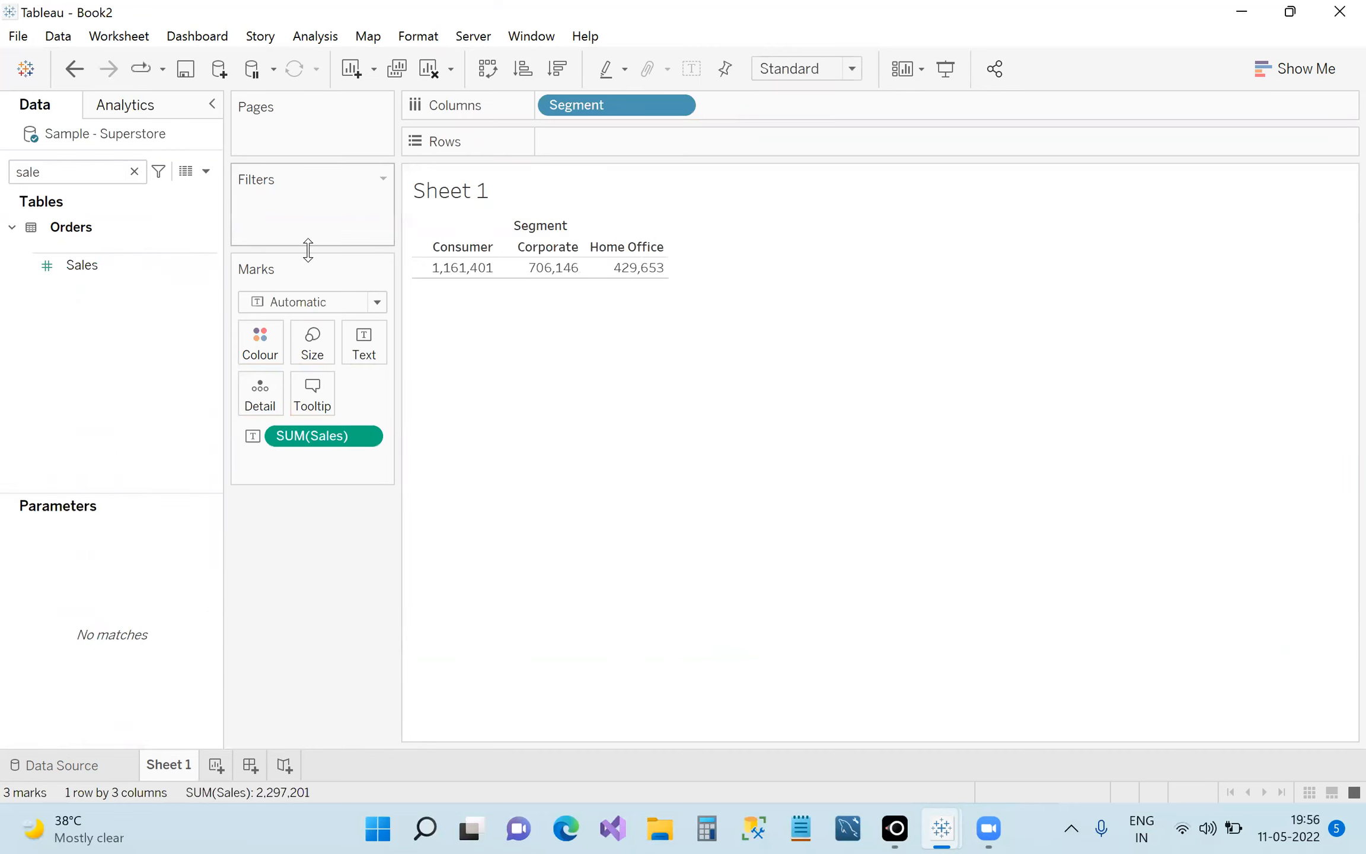
drag(83, 266, 603, 159)
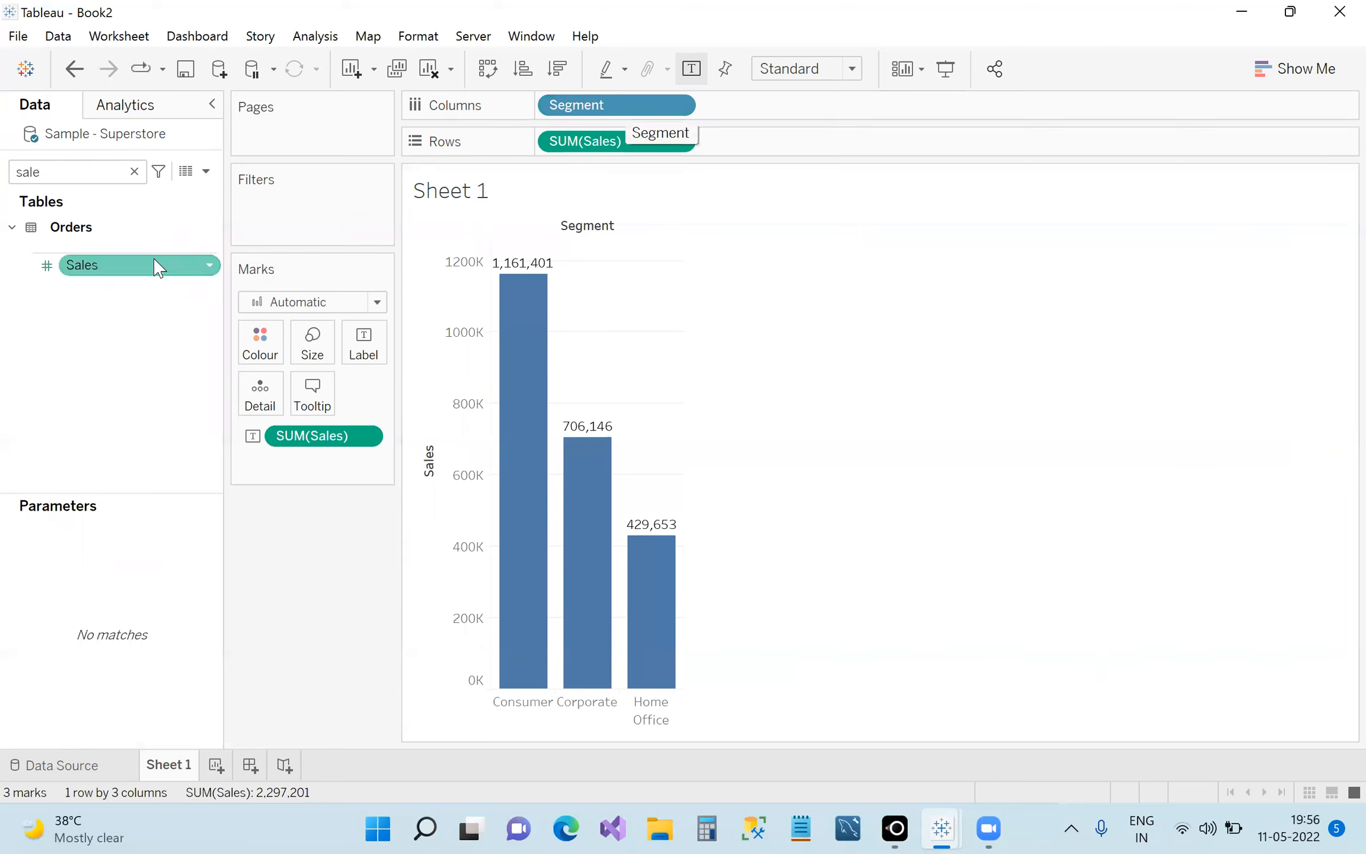
Search the fields for "seg" and colour the sales bars by Segment.
click(131, 176)
click(132, 172)
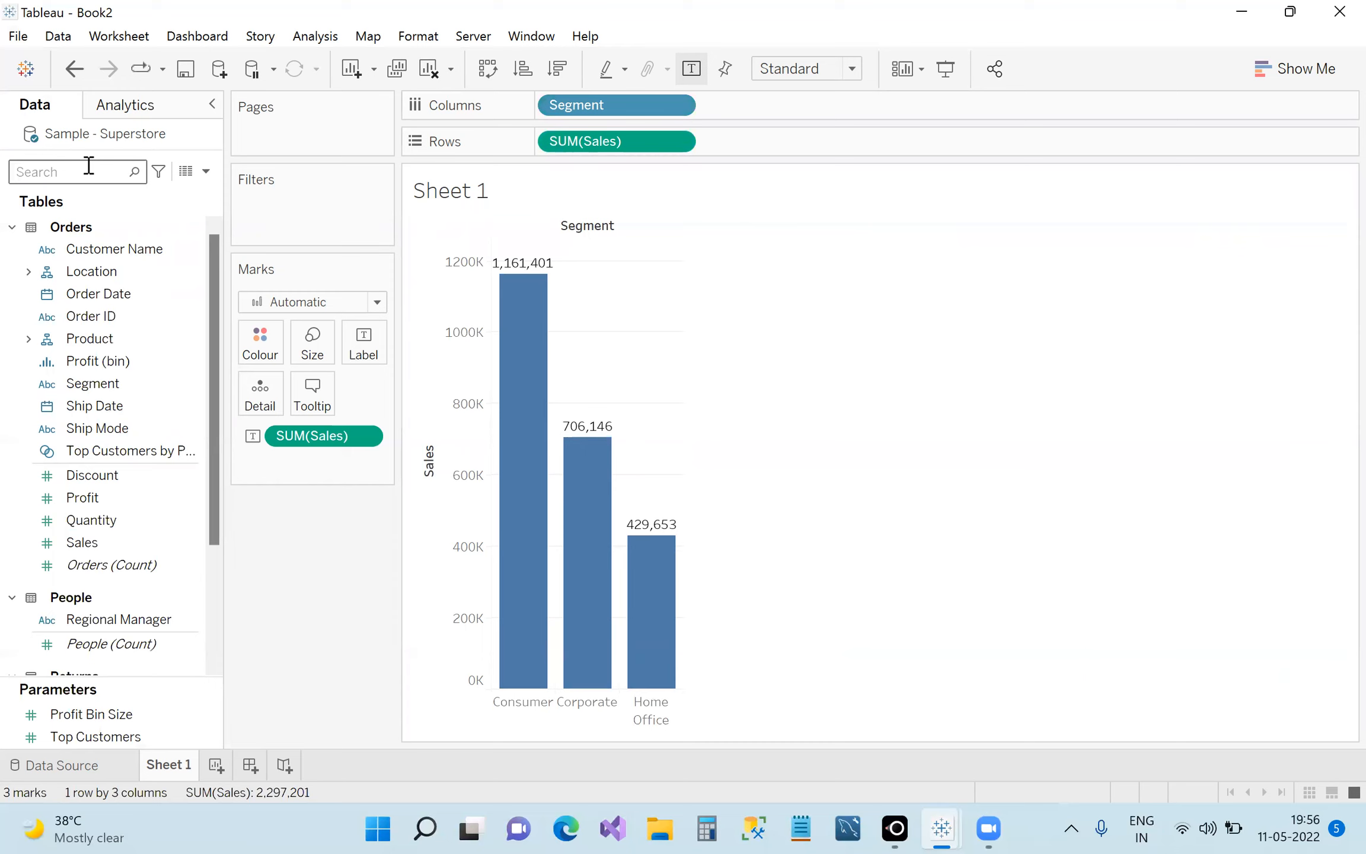
text(seg)
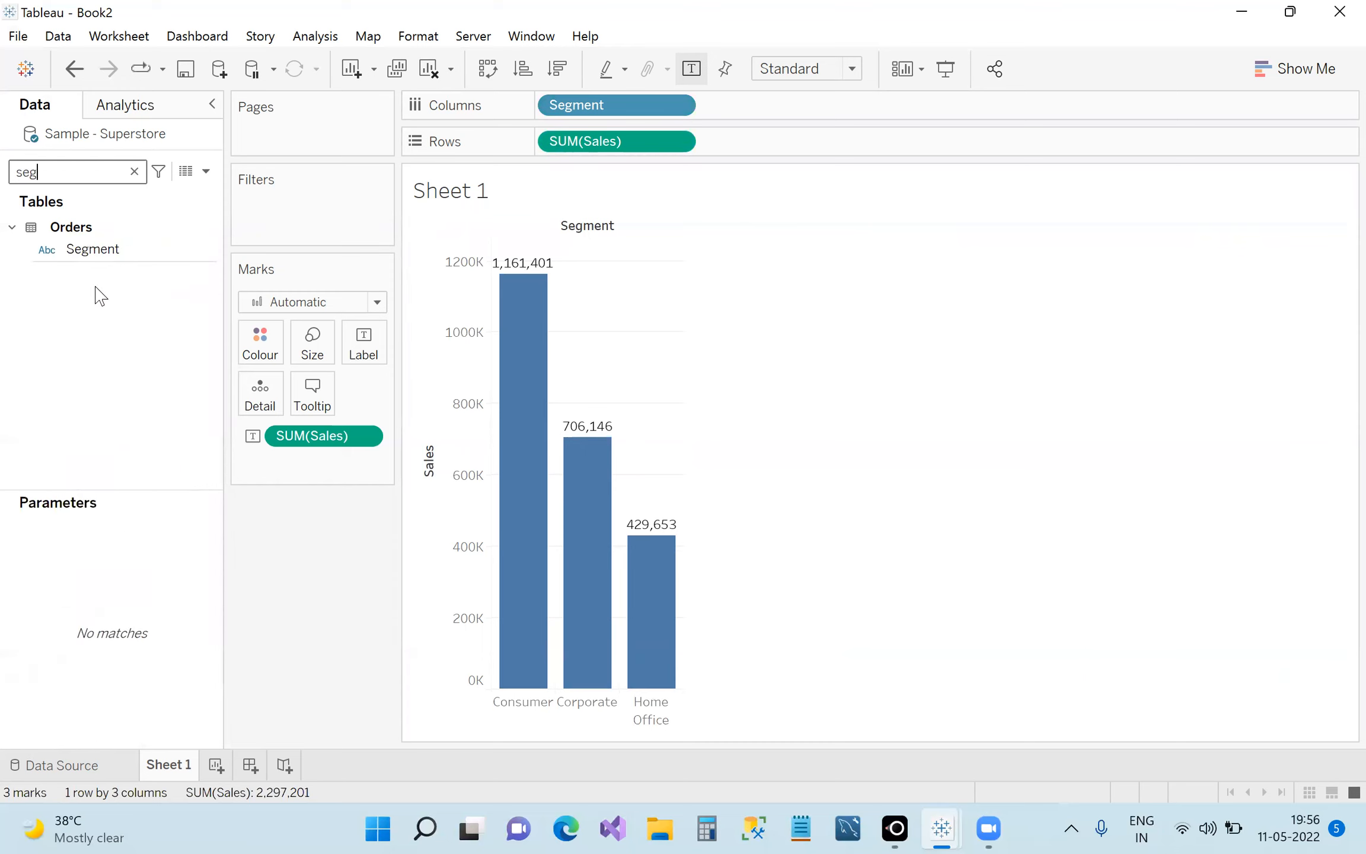
drag(102, 261, 258, 350)
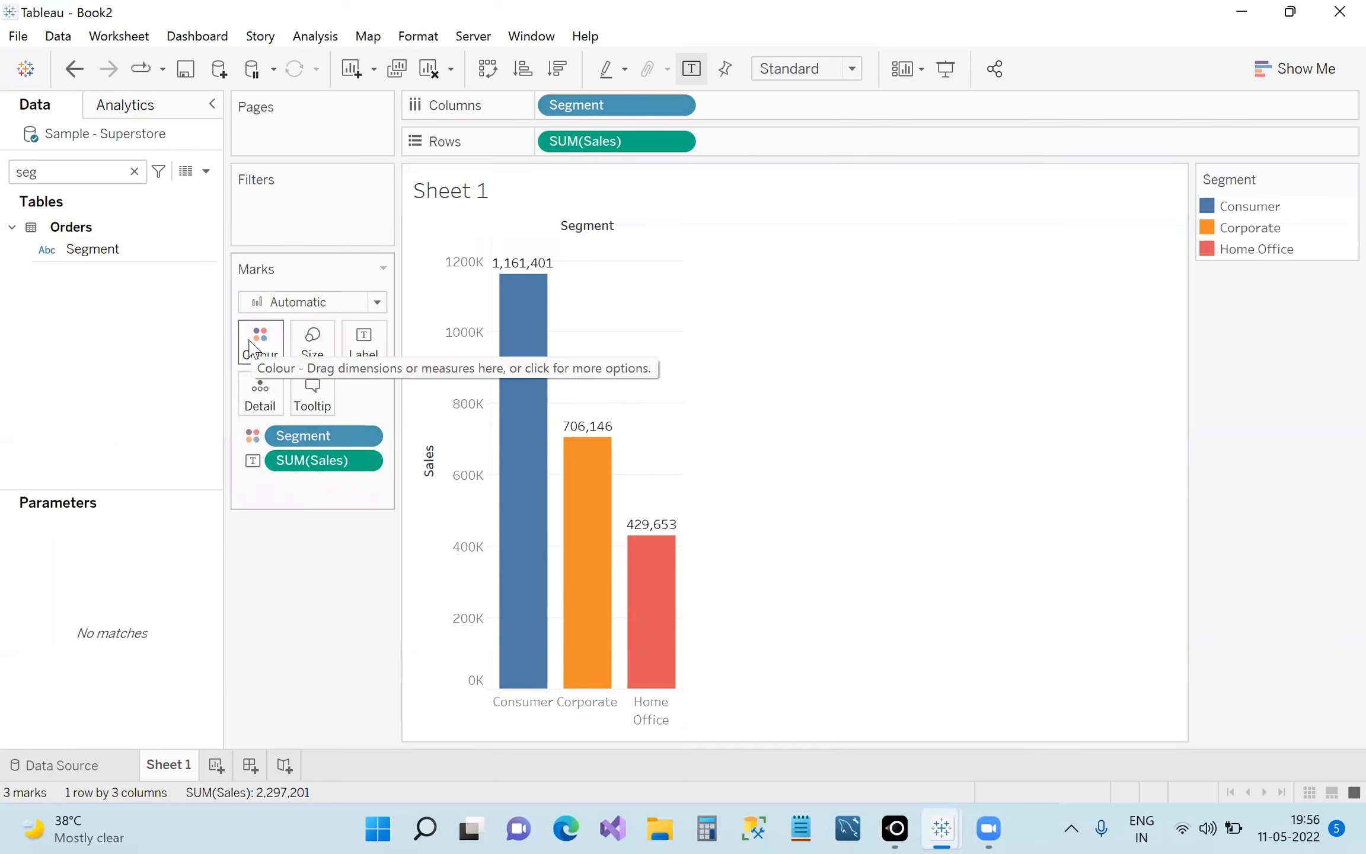
Assign custom segment colours: orange for Consumer, light pink for Corporate and green for Home Office, and clear the legend highlight.
double_click(1239, 220)
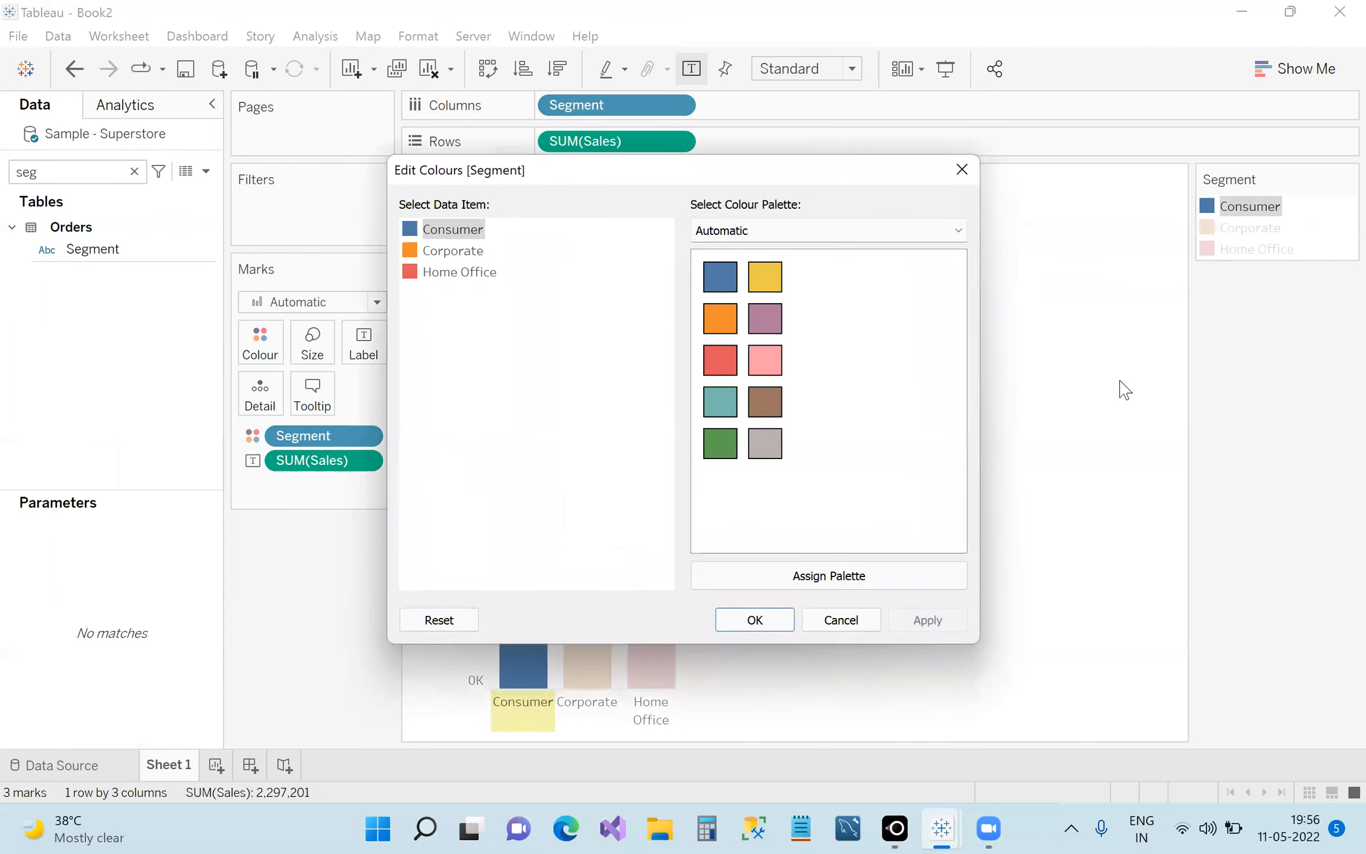
click(458, 235)
click(458, 234)
click(732, 326)
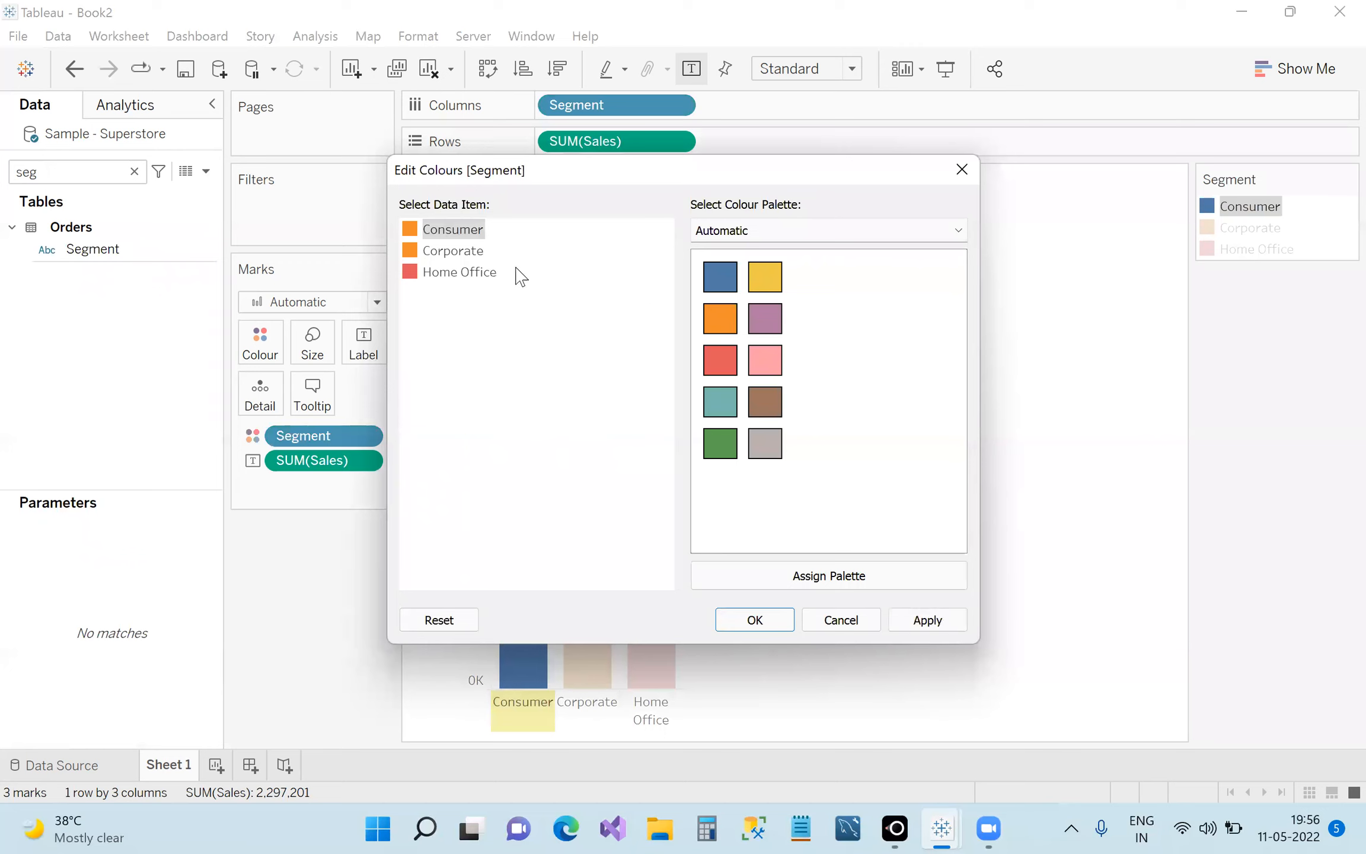
click(468, 255)
click(771, 367)
click(466, 277)
click(718, 444)
click(781, 620)
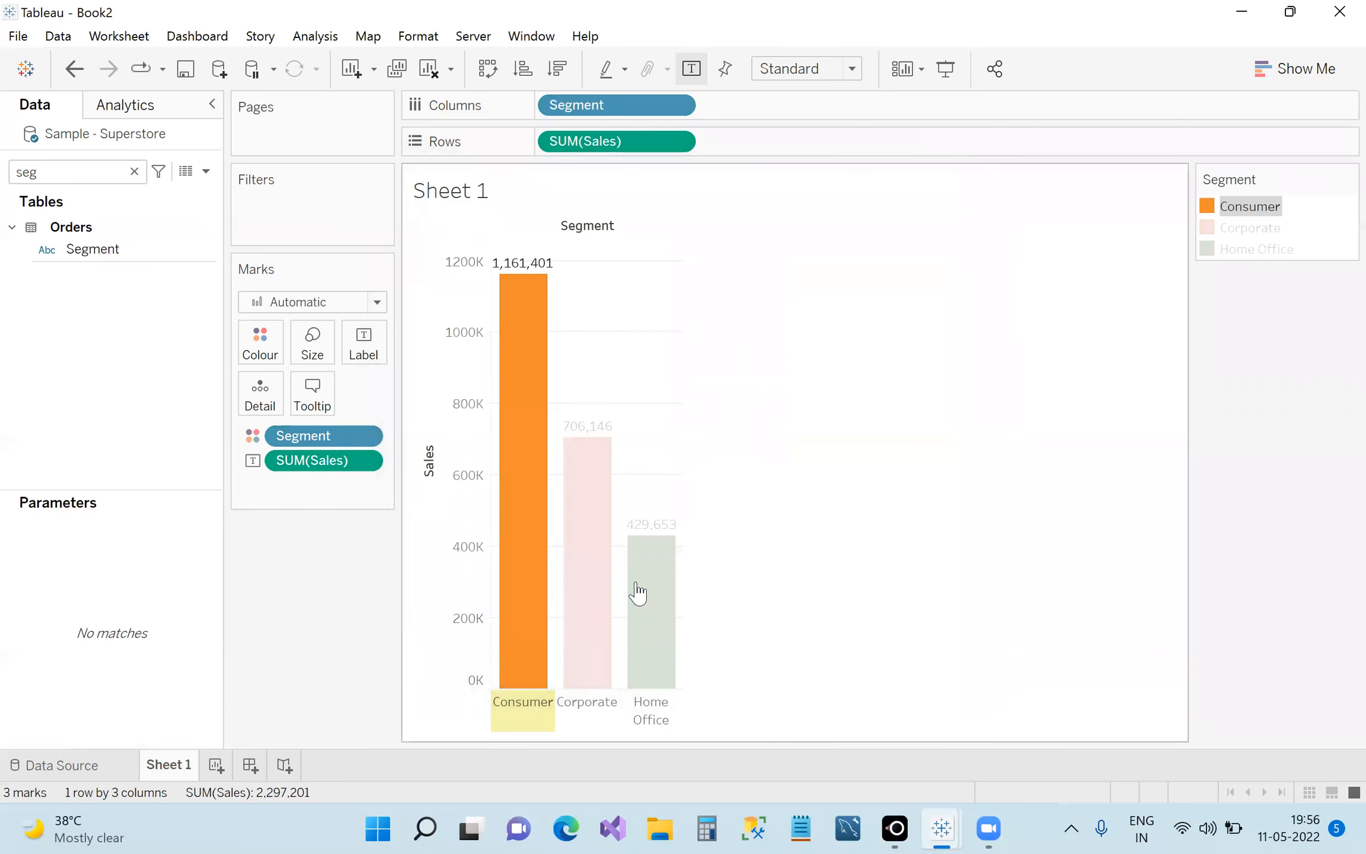
click(1245, 207)
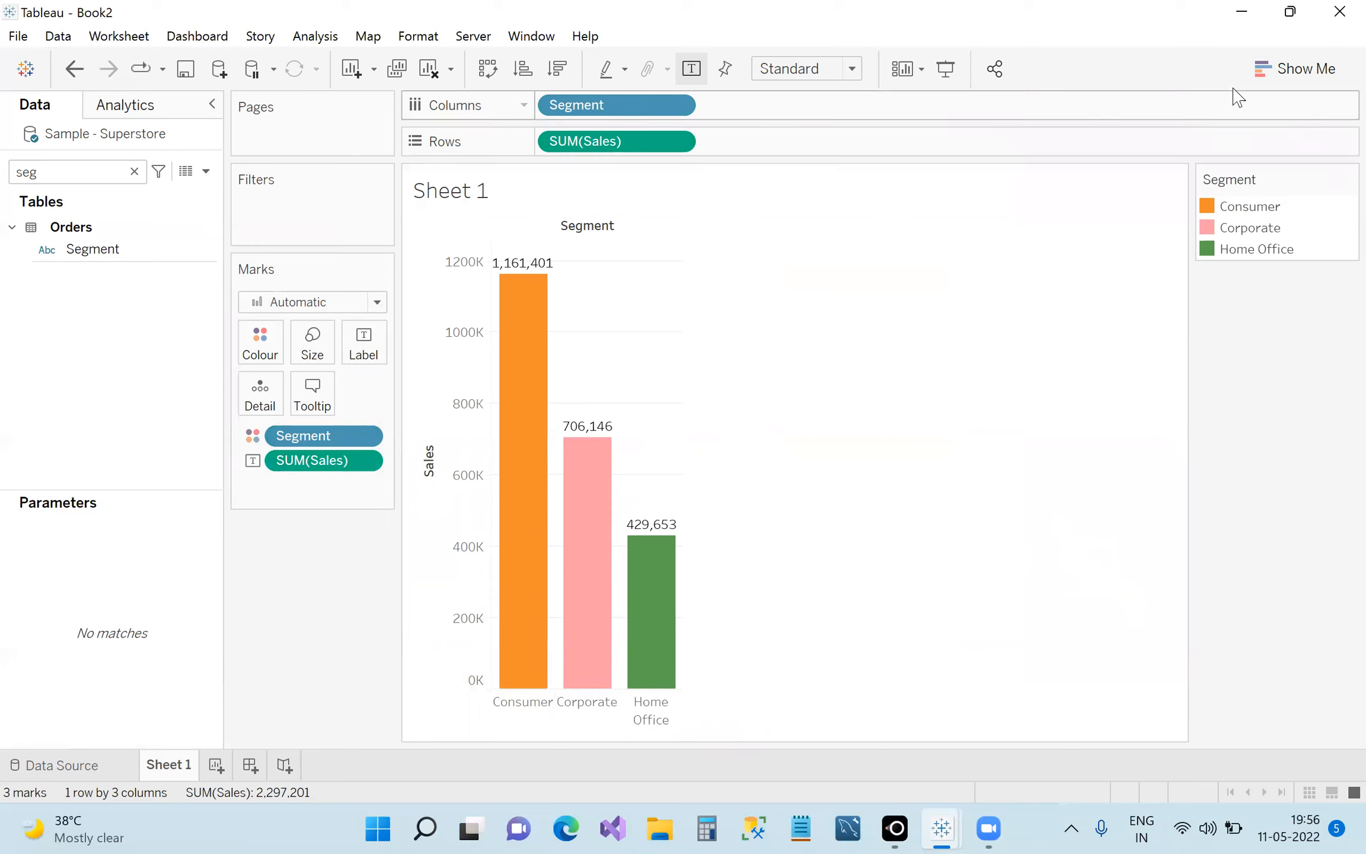
click(1296, 68)
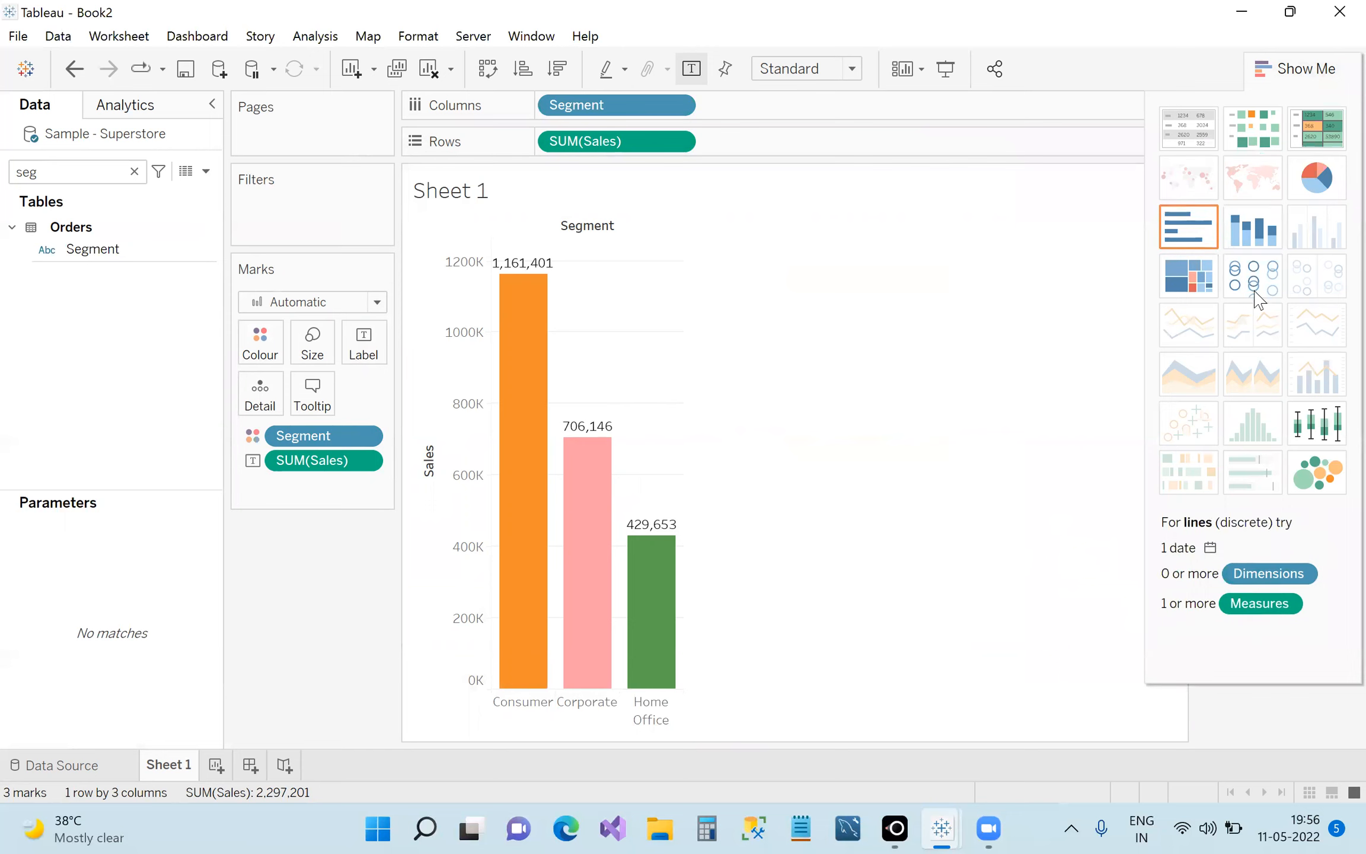
click(1312, 66)
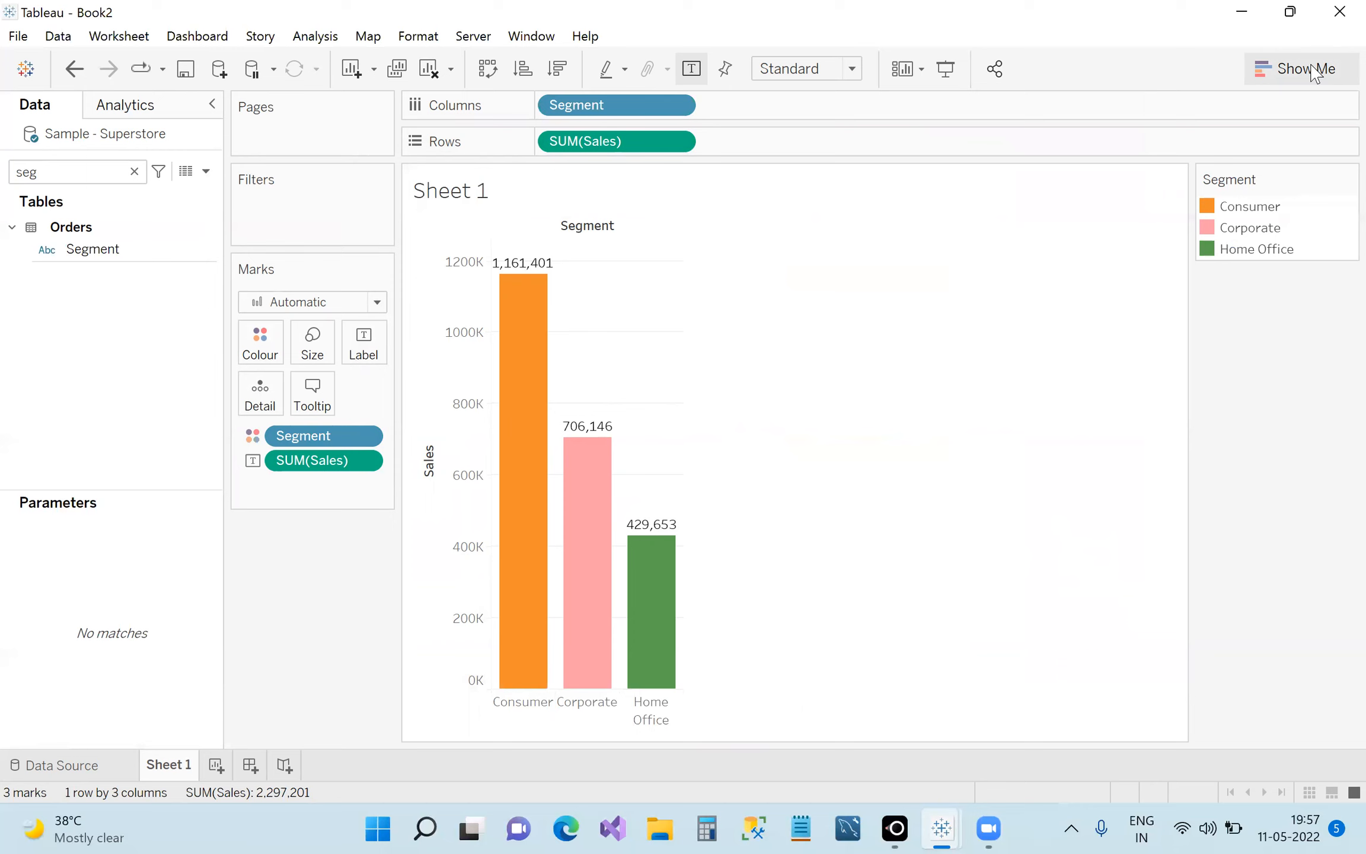
click(1311, 68)
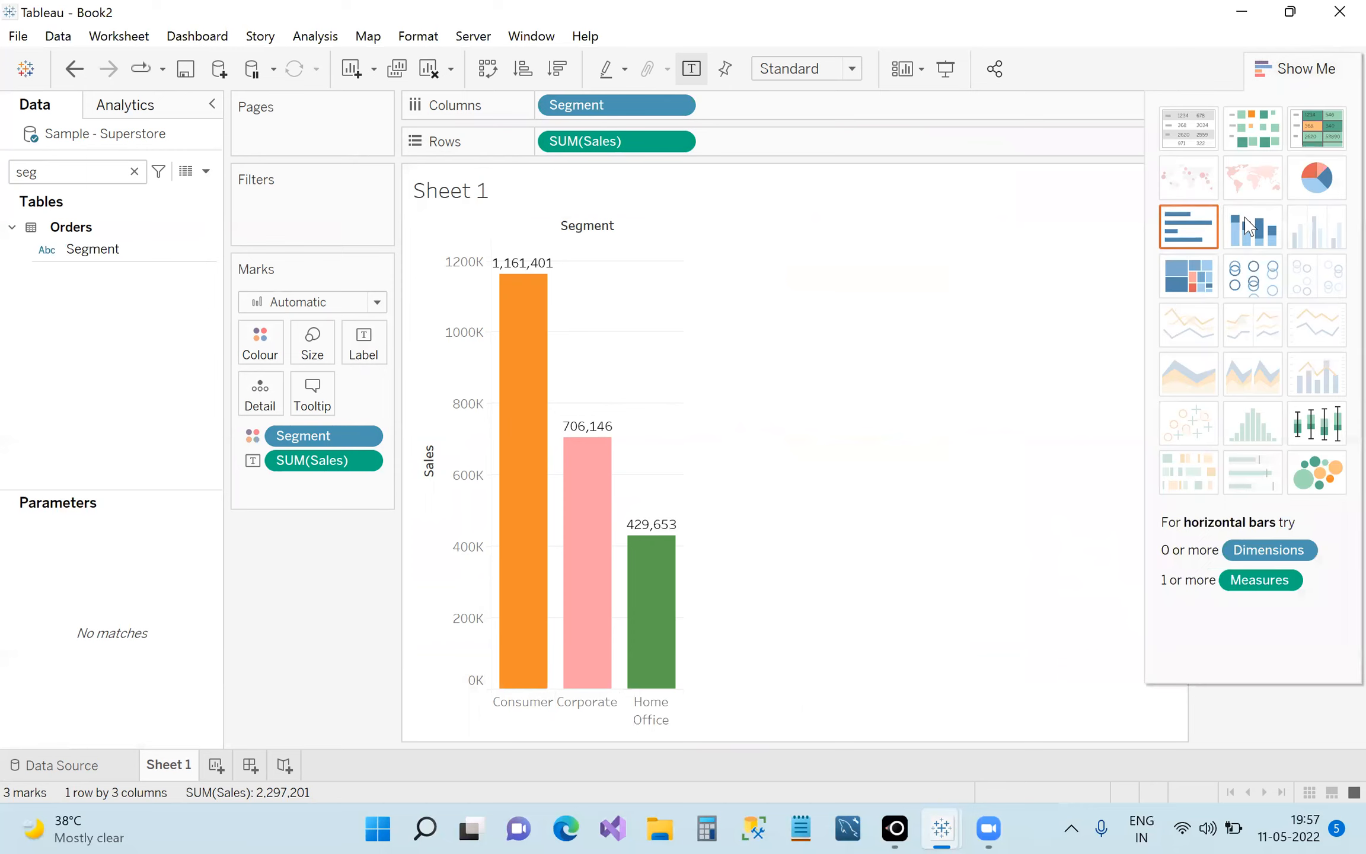
click(1307, 68)
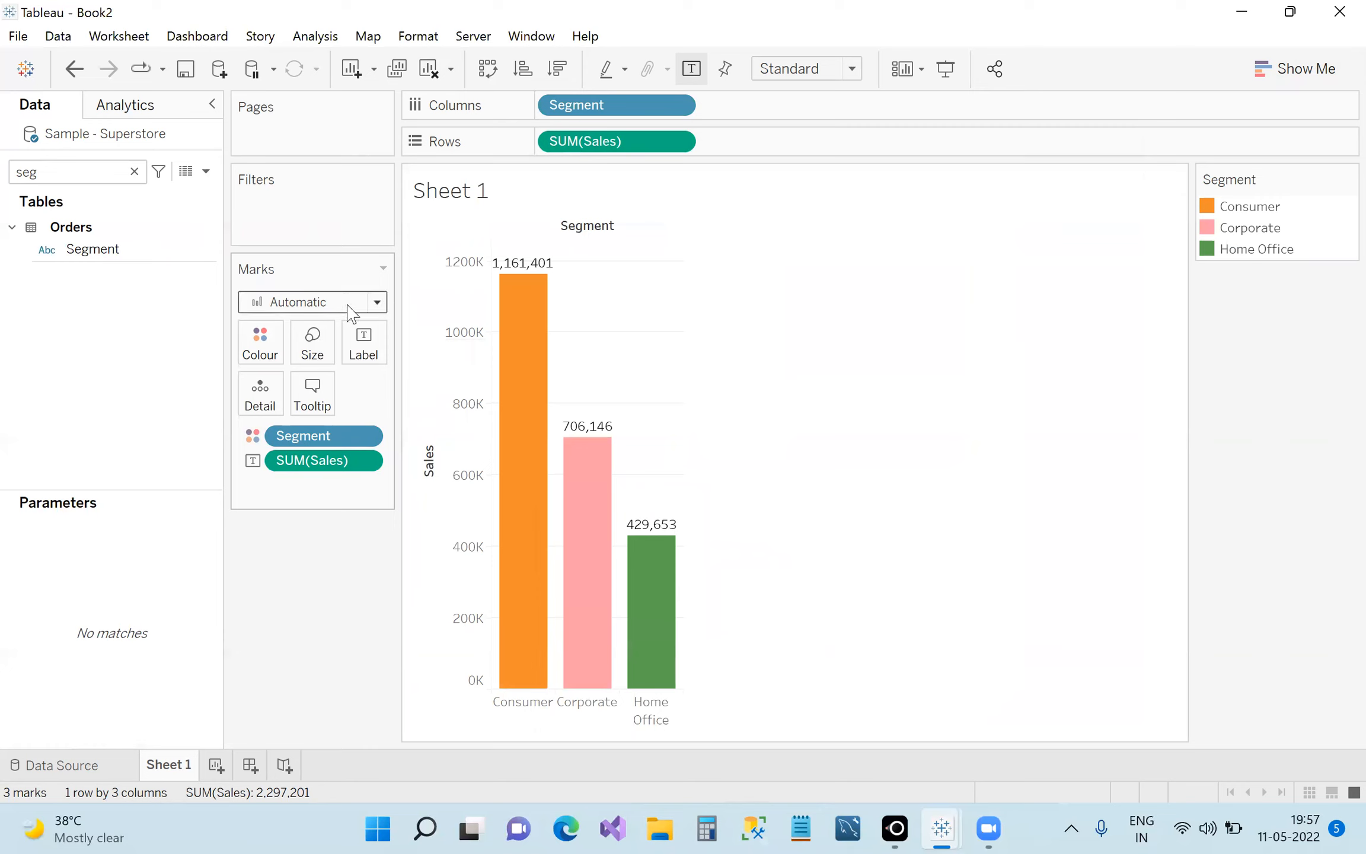
Try the Line and Shape mark types on the segment sales chart.
click(377, 303)
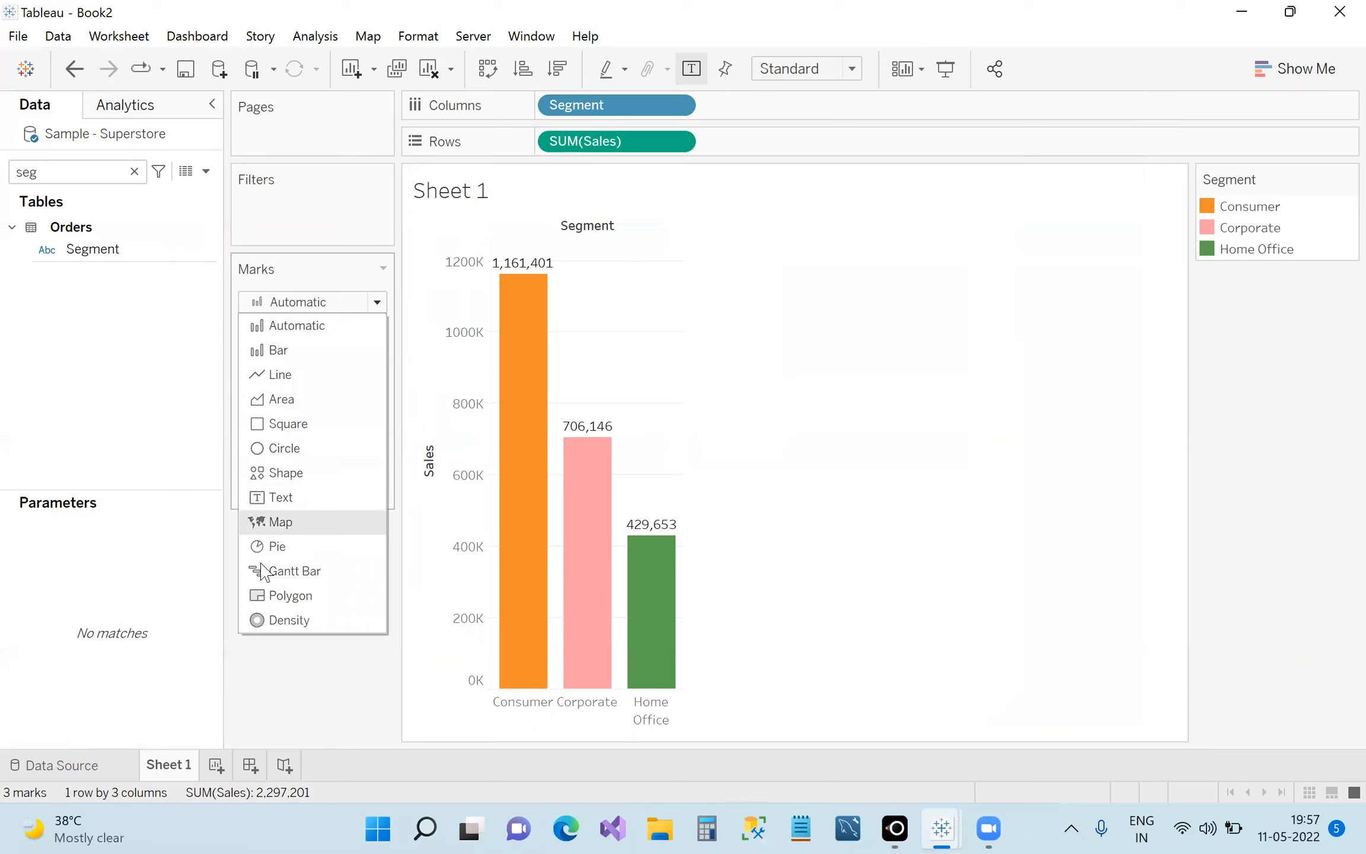
click(300, 376)
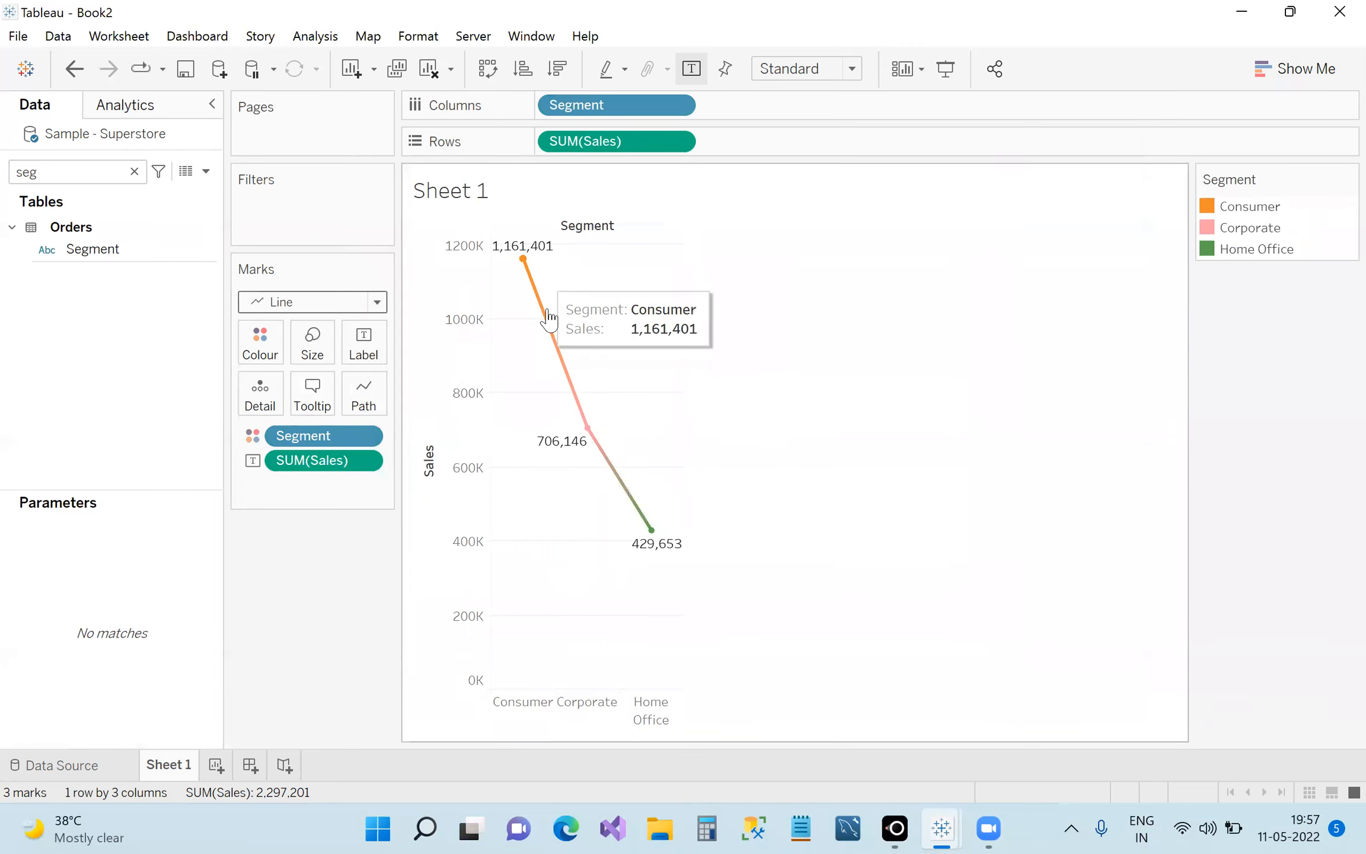
click(383, 303)
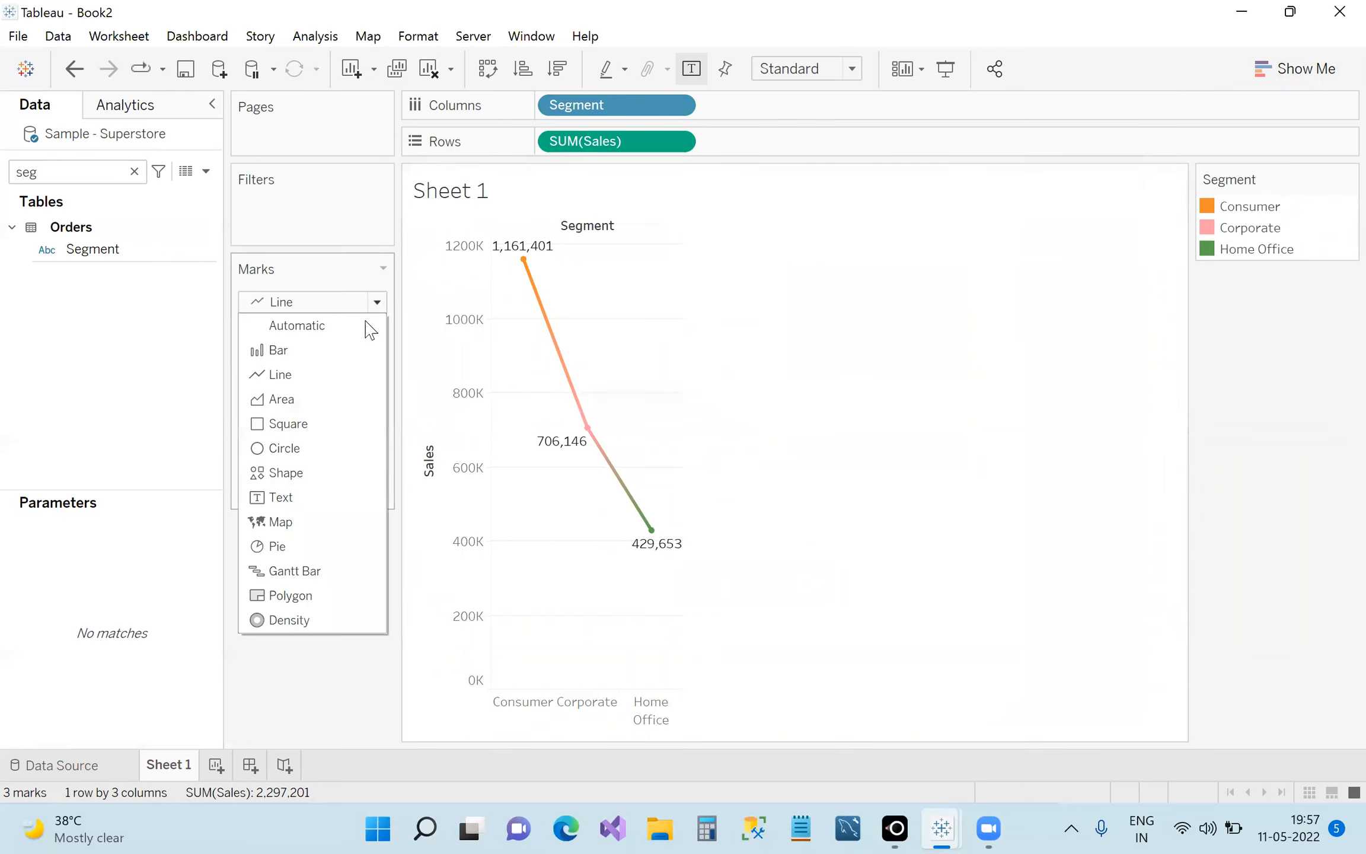
click(302, 472)
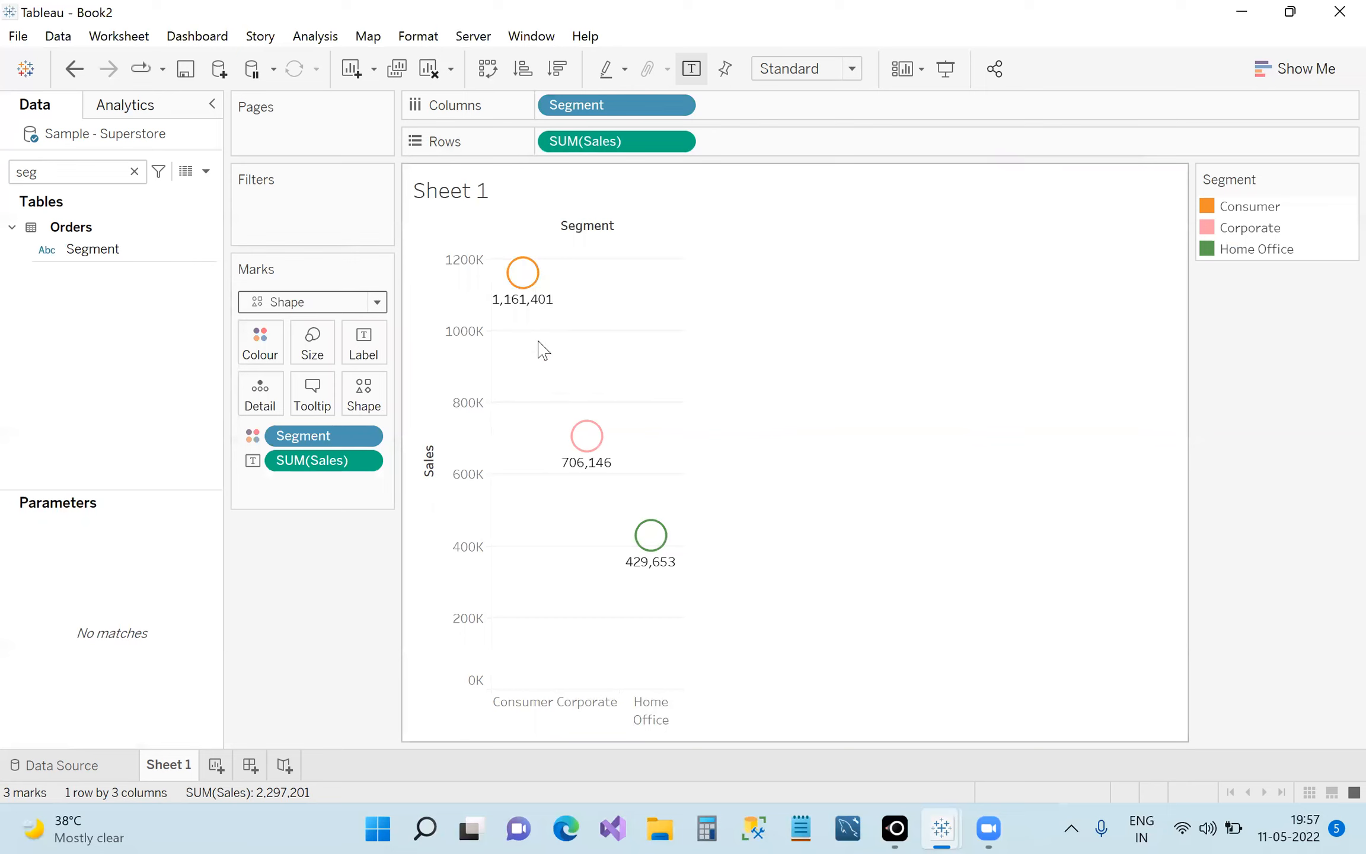
Set the mark type of the segment sales chart to Bar.
click(378, 304)
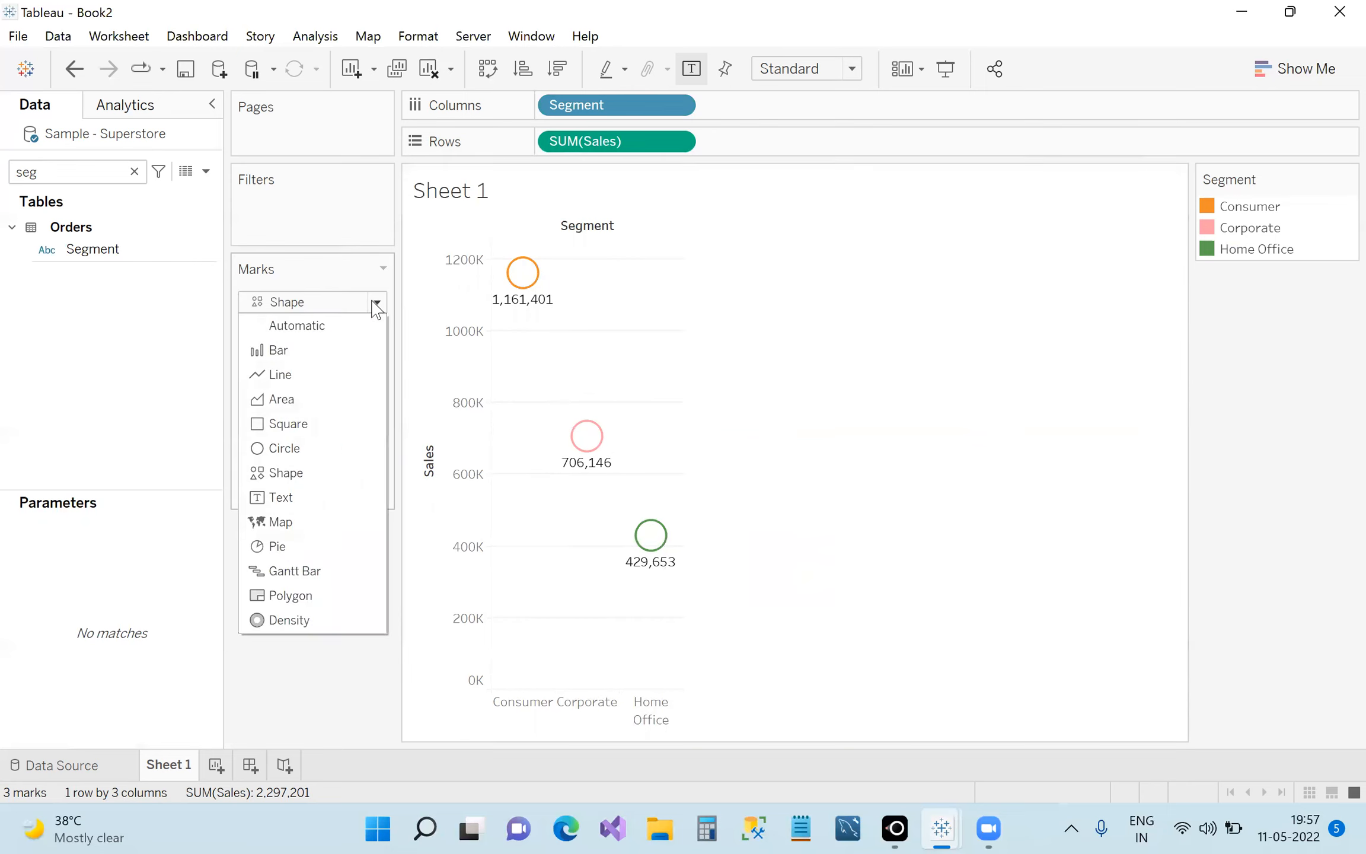
click(297, 350)
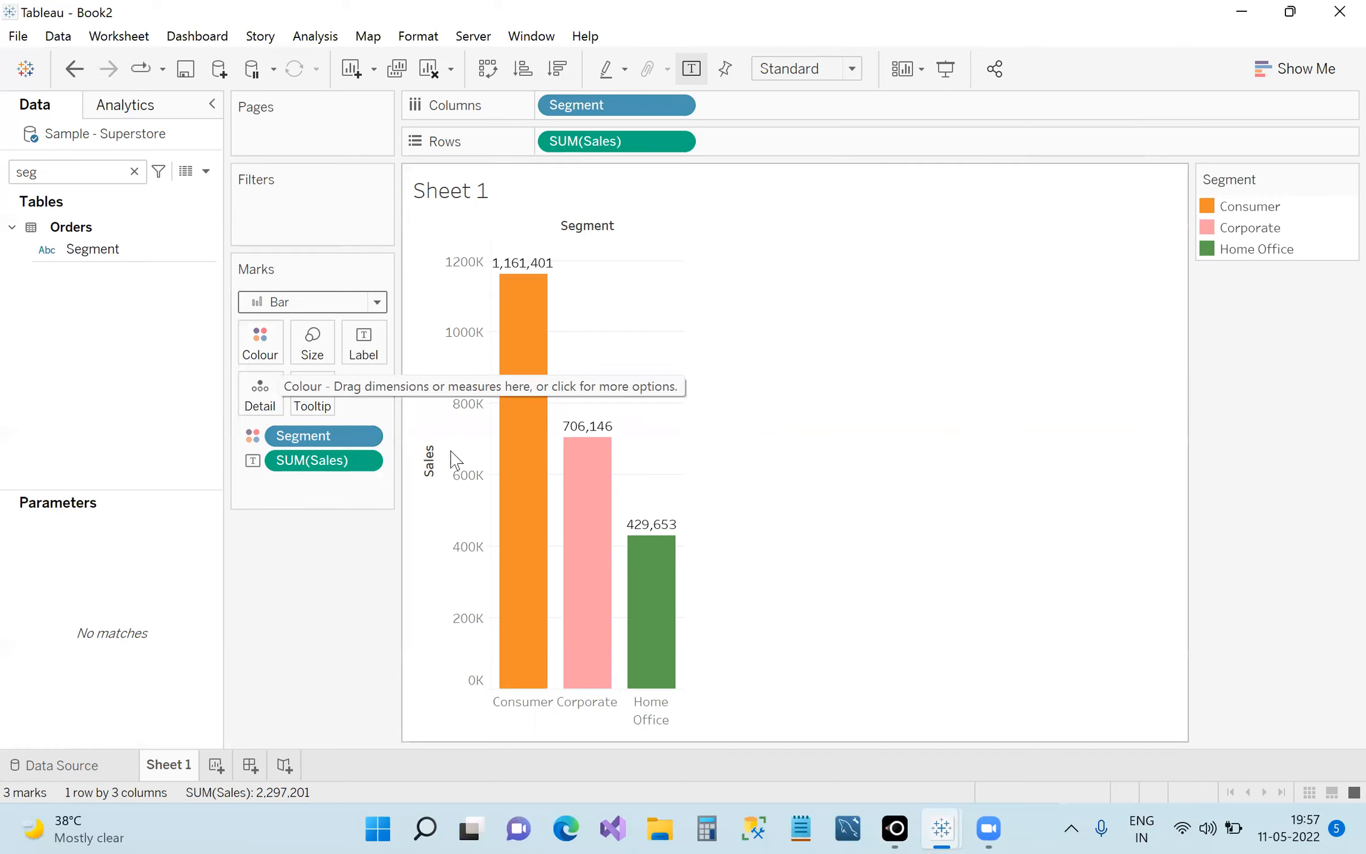
mouse_move(524, 409)
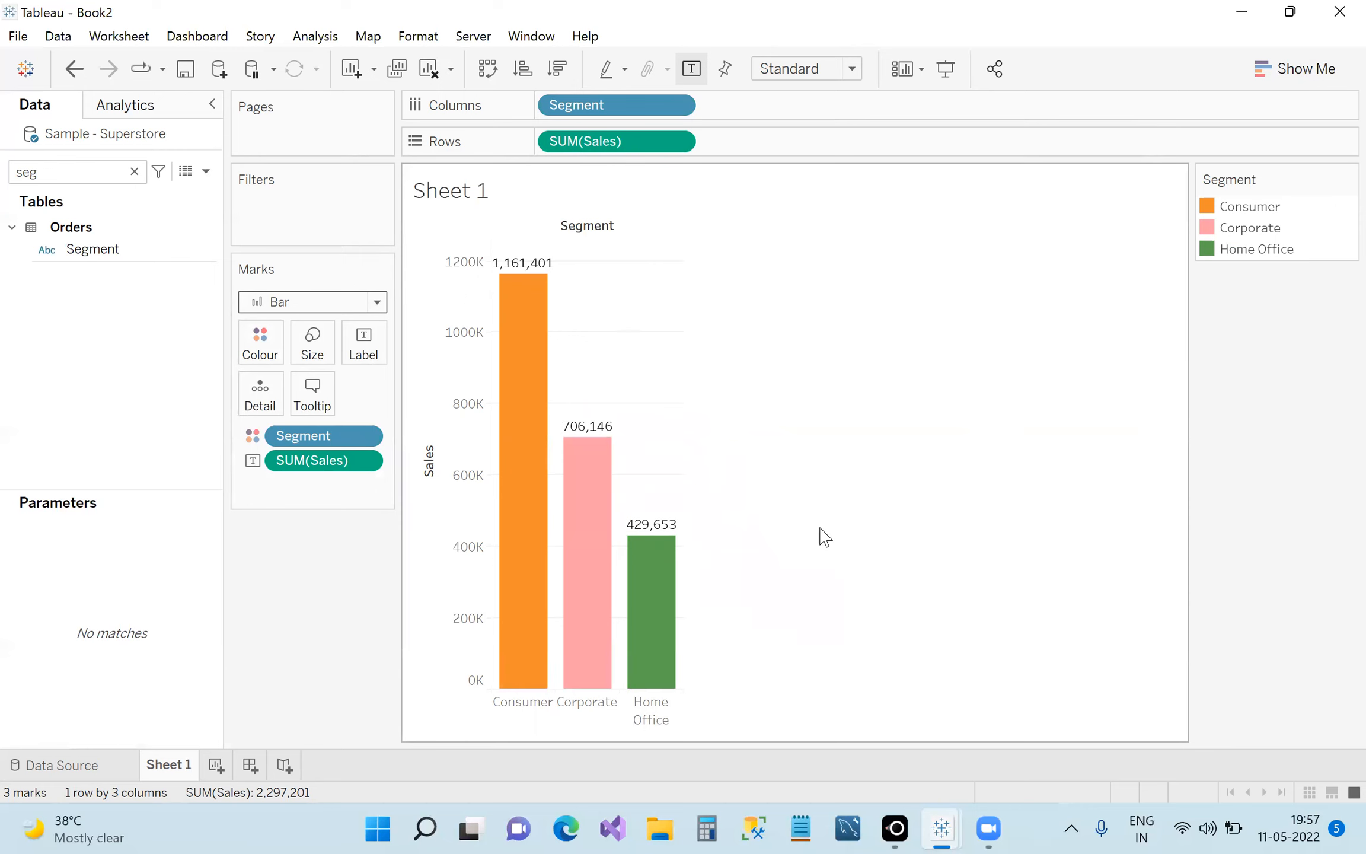
Add a new worksheet and plot Sales on Rows against the year of Order Date on Columns.
click(215, 769)
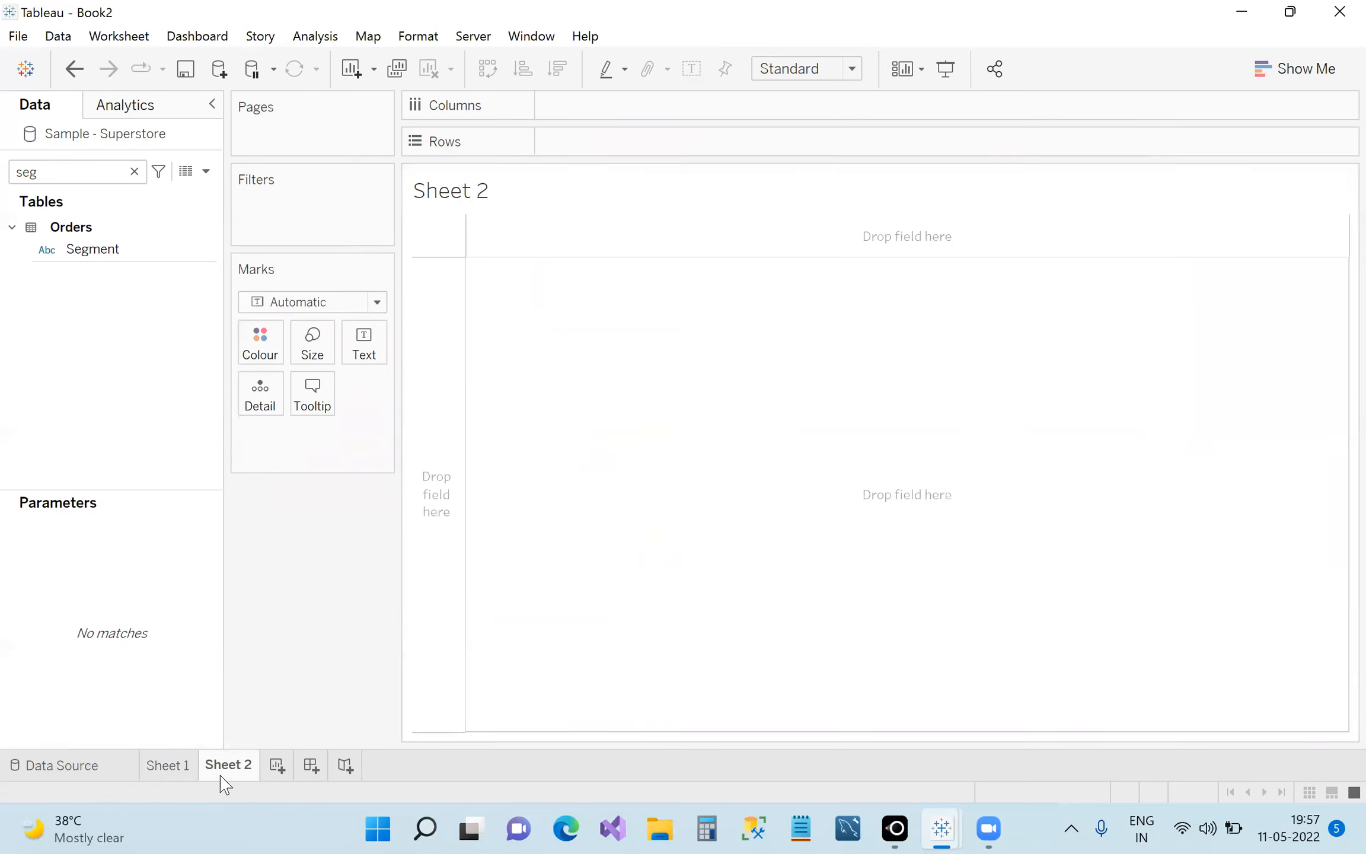
click(134, 171)
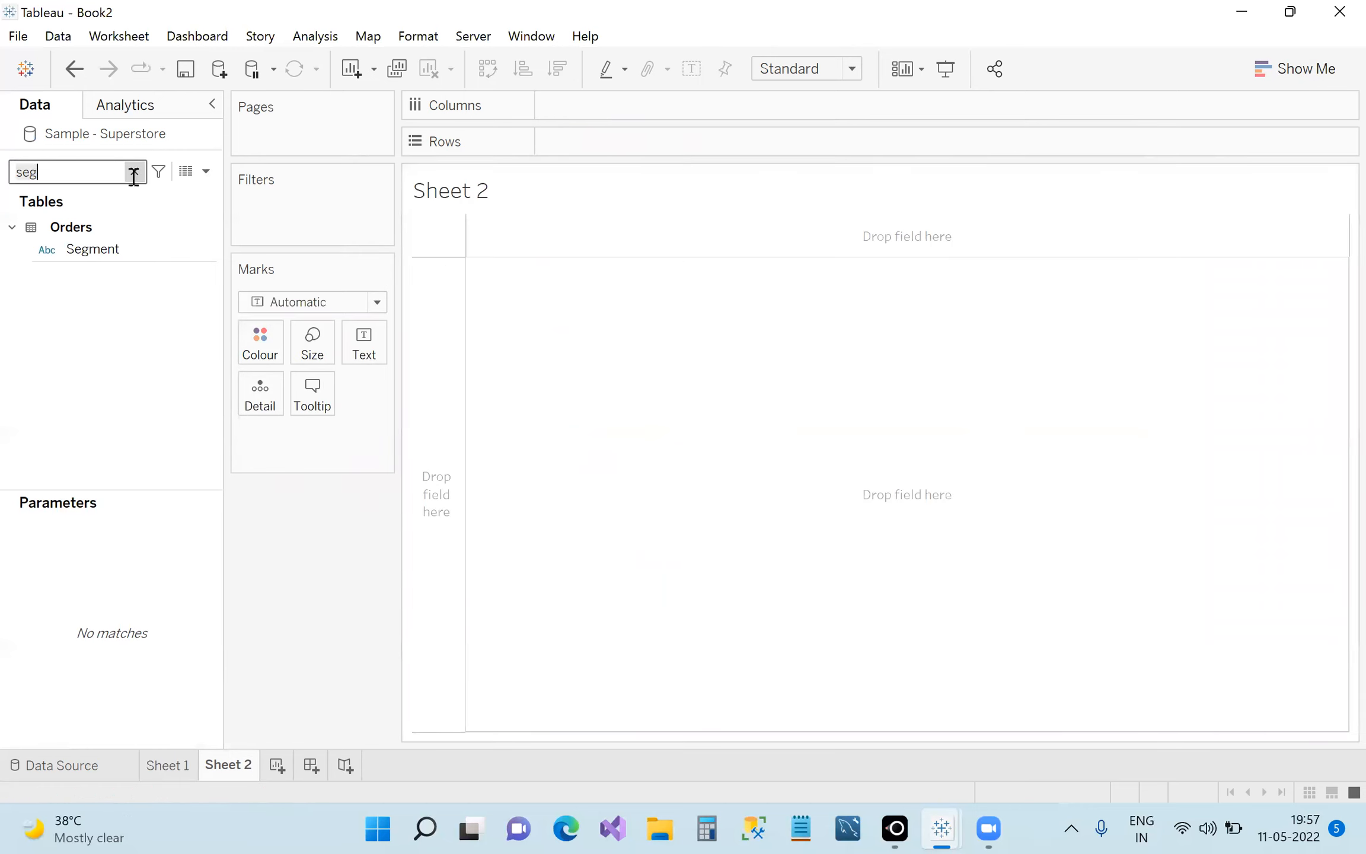
drag(107, 293, 637, 114)
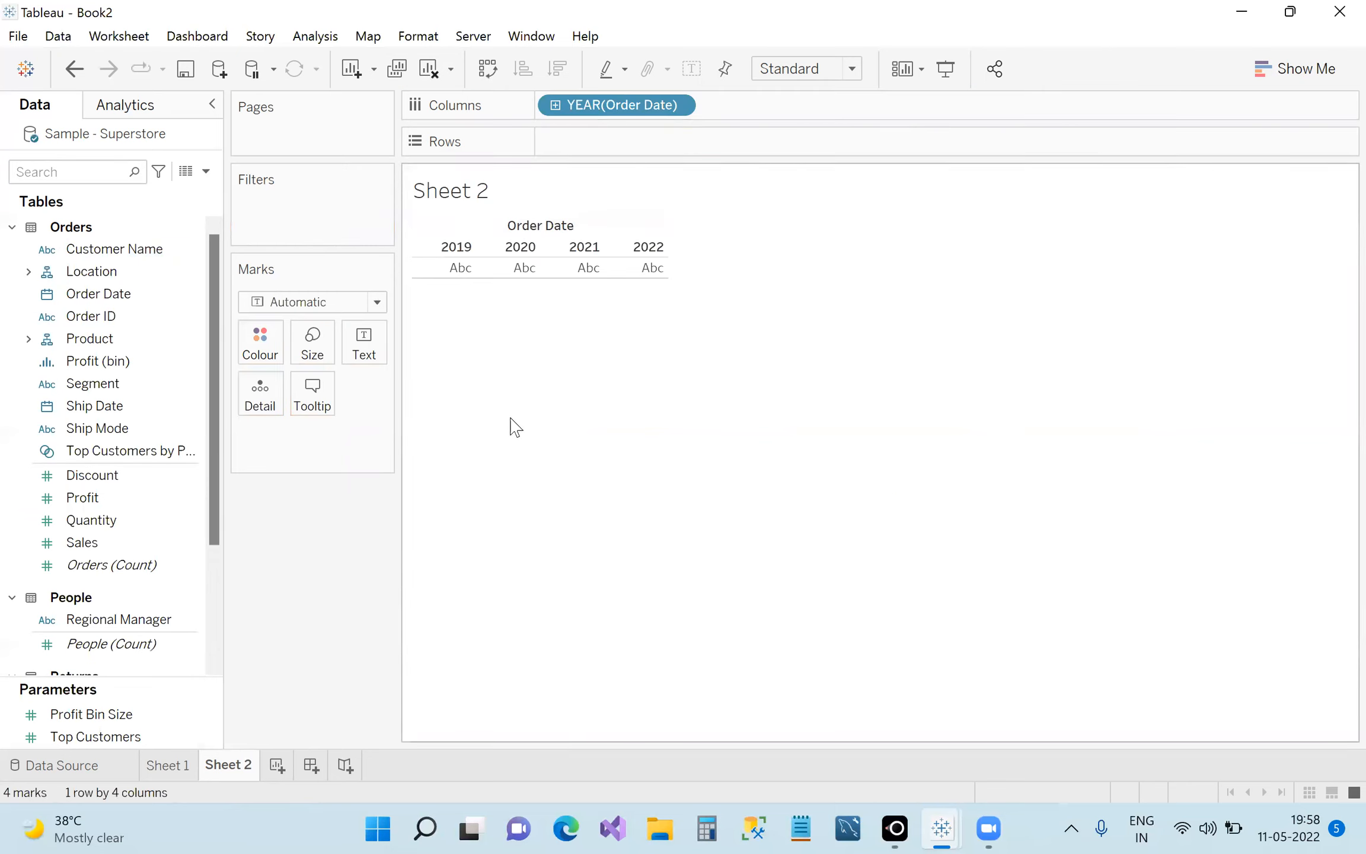
drag(131, 540, 626, 142)
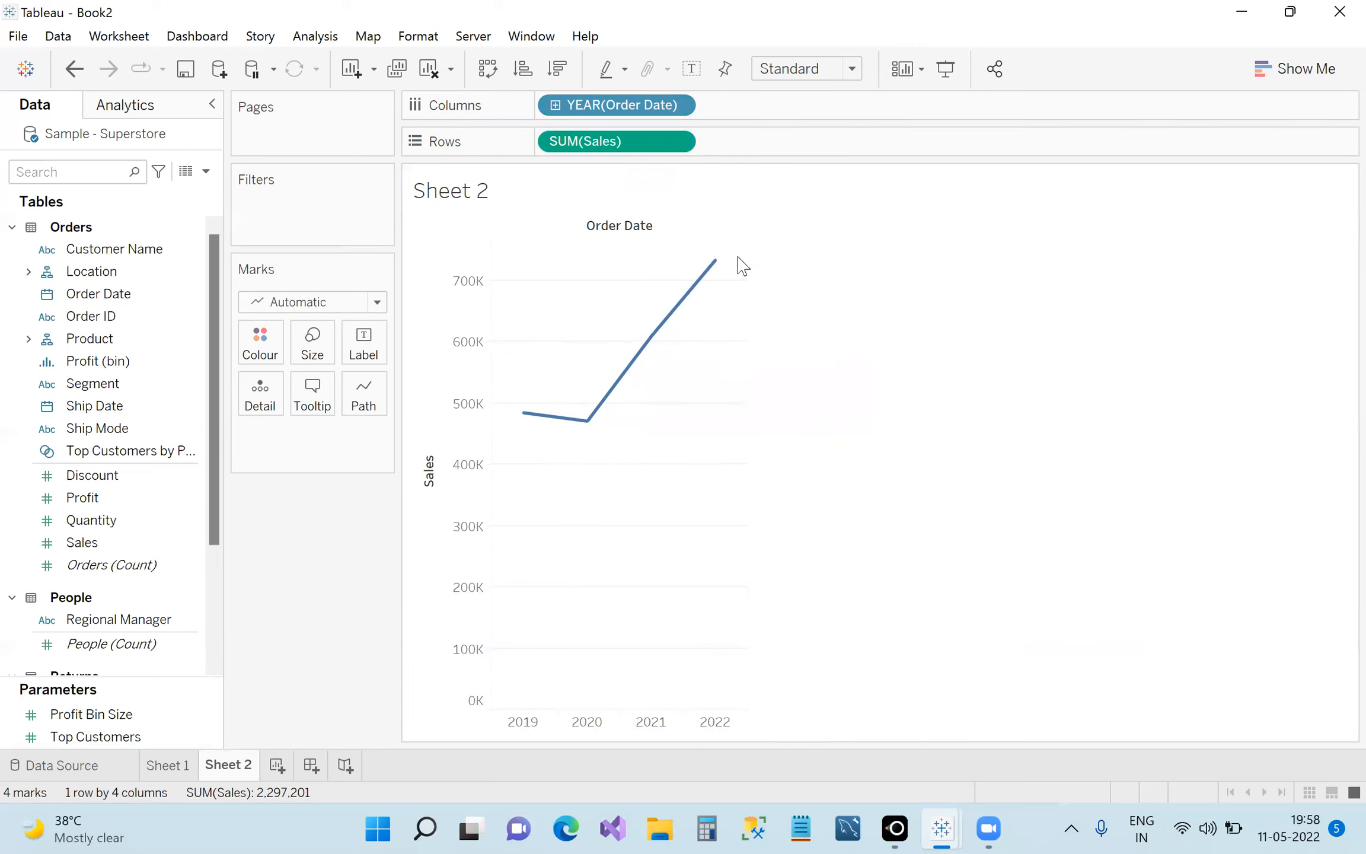
mouse_move(705, 299)
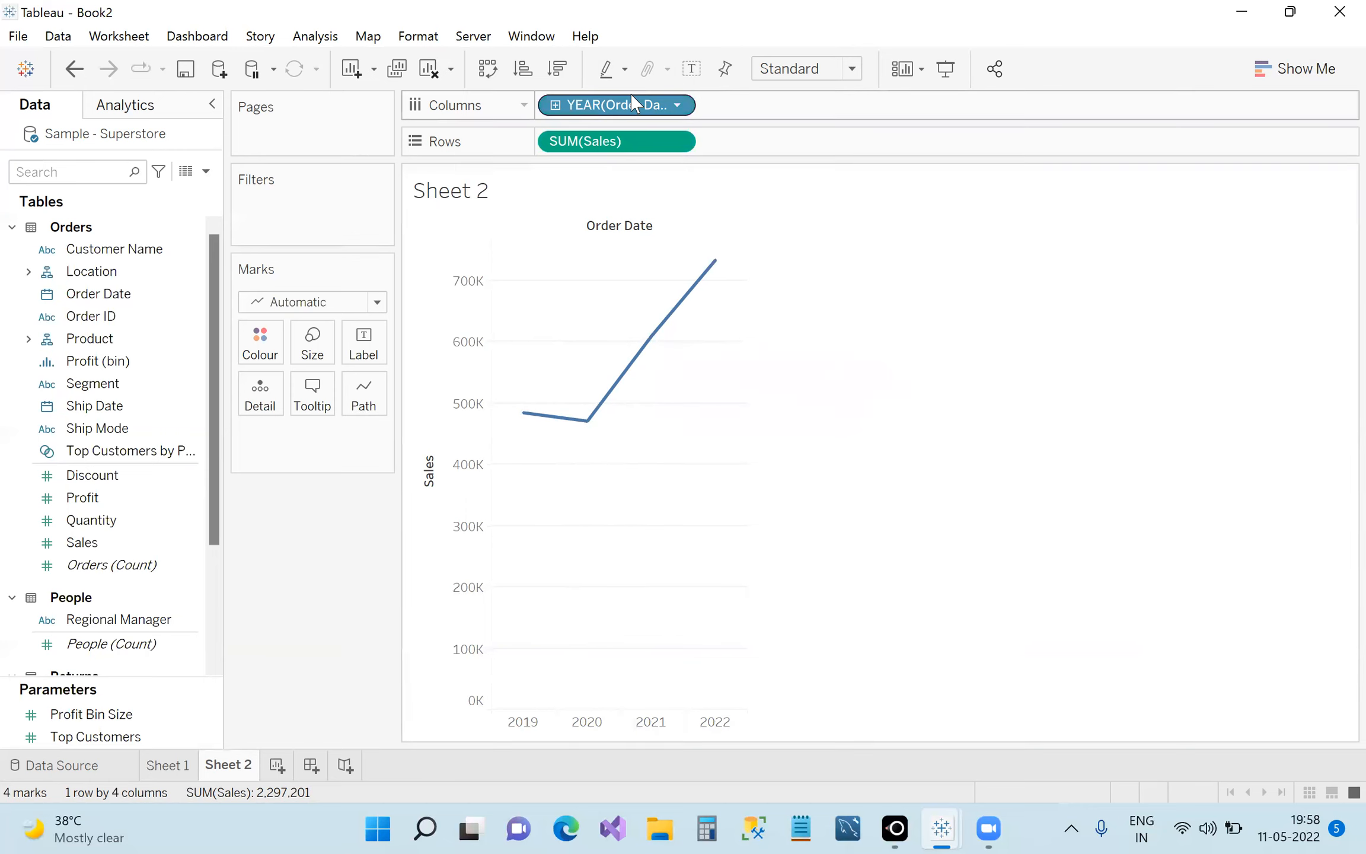
mouse_move(567, 420)
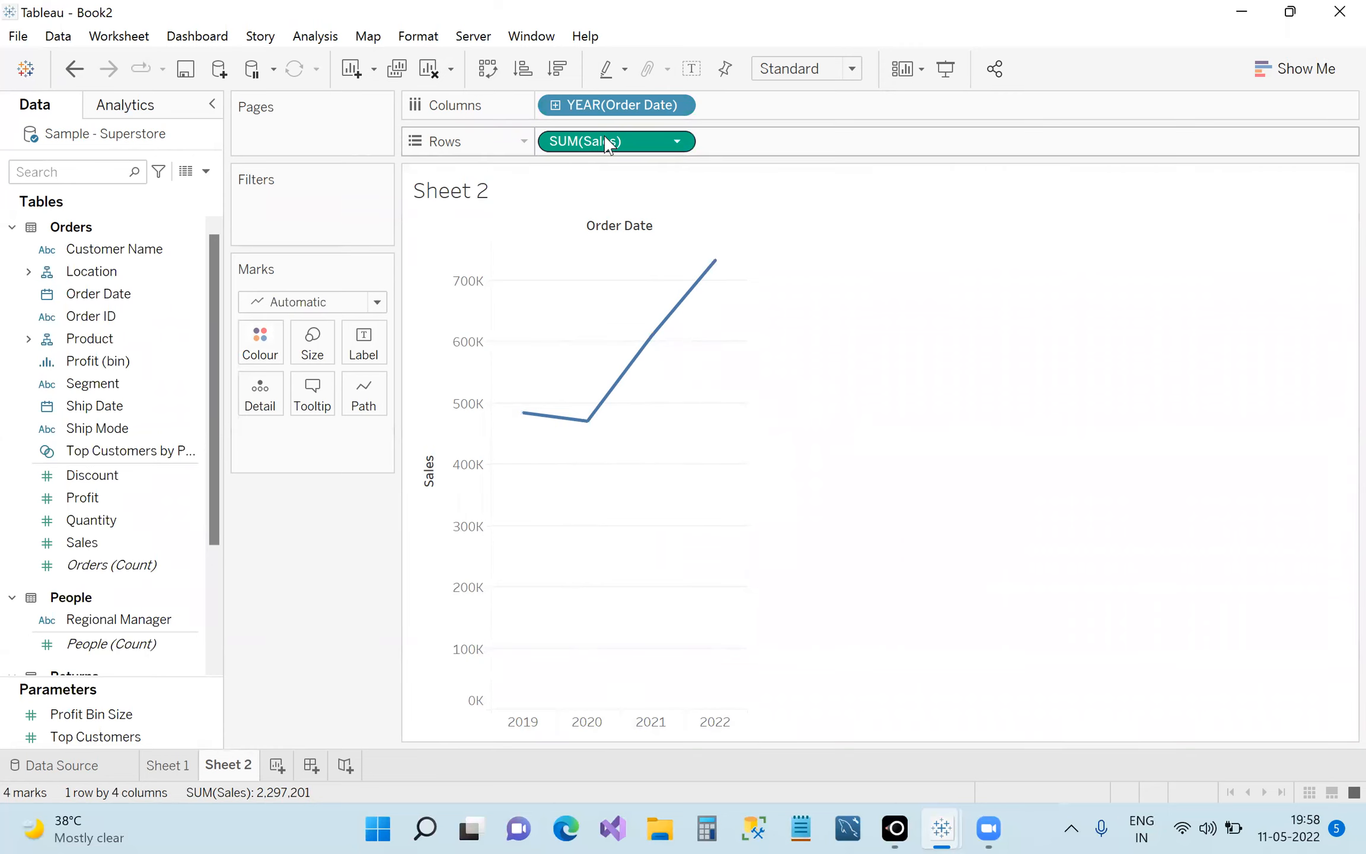
Colour the yearly sales line by Order Date and inspect the data points of individual years.
drag(121, 296, 256, 347)
mouse_move(536, 425)
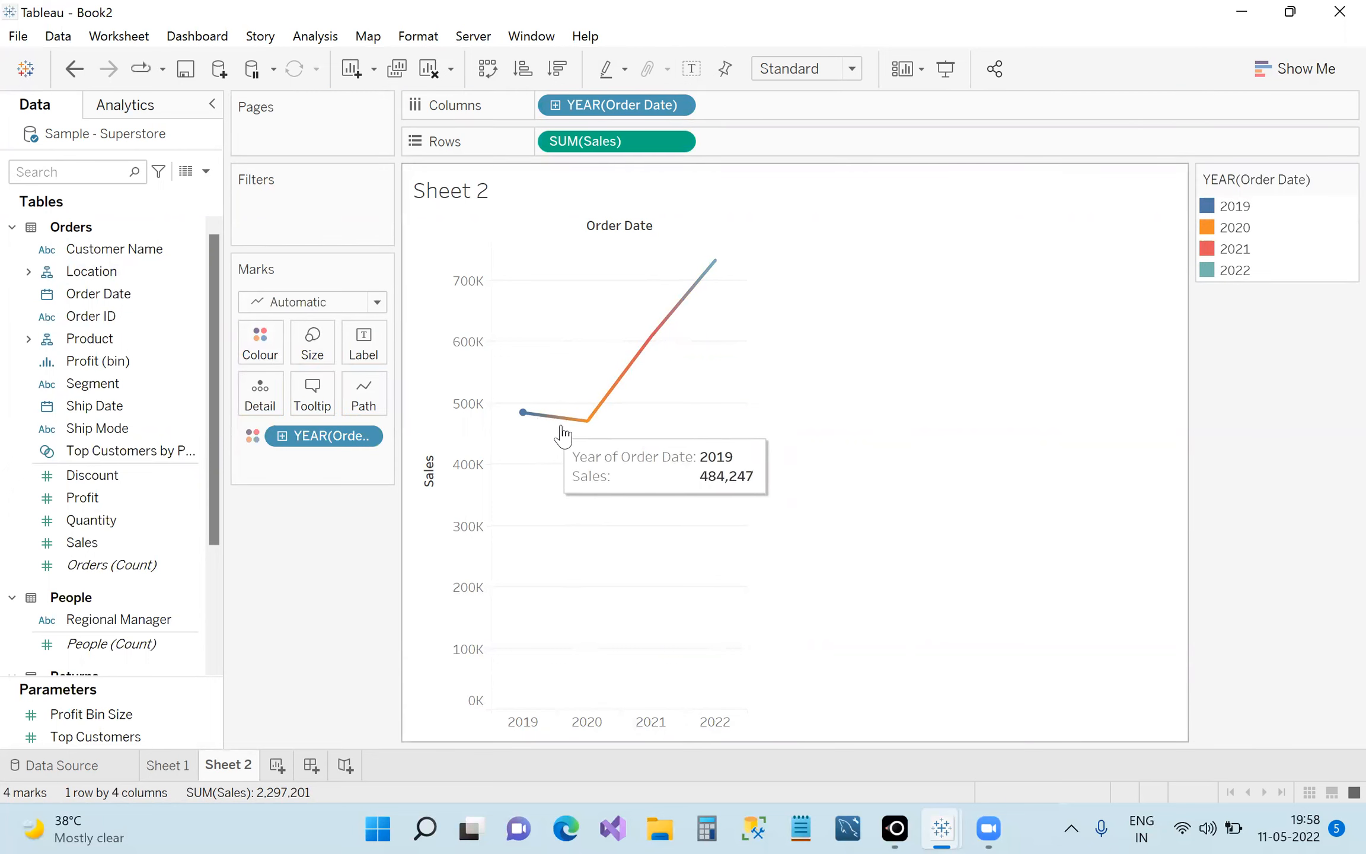
mouse_move(679, 330)
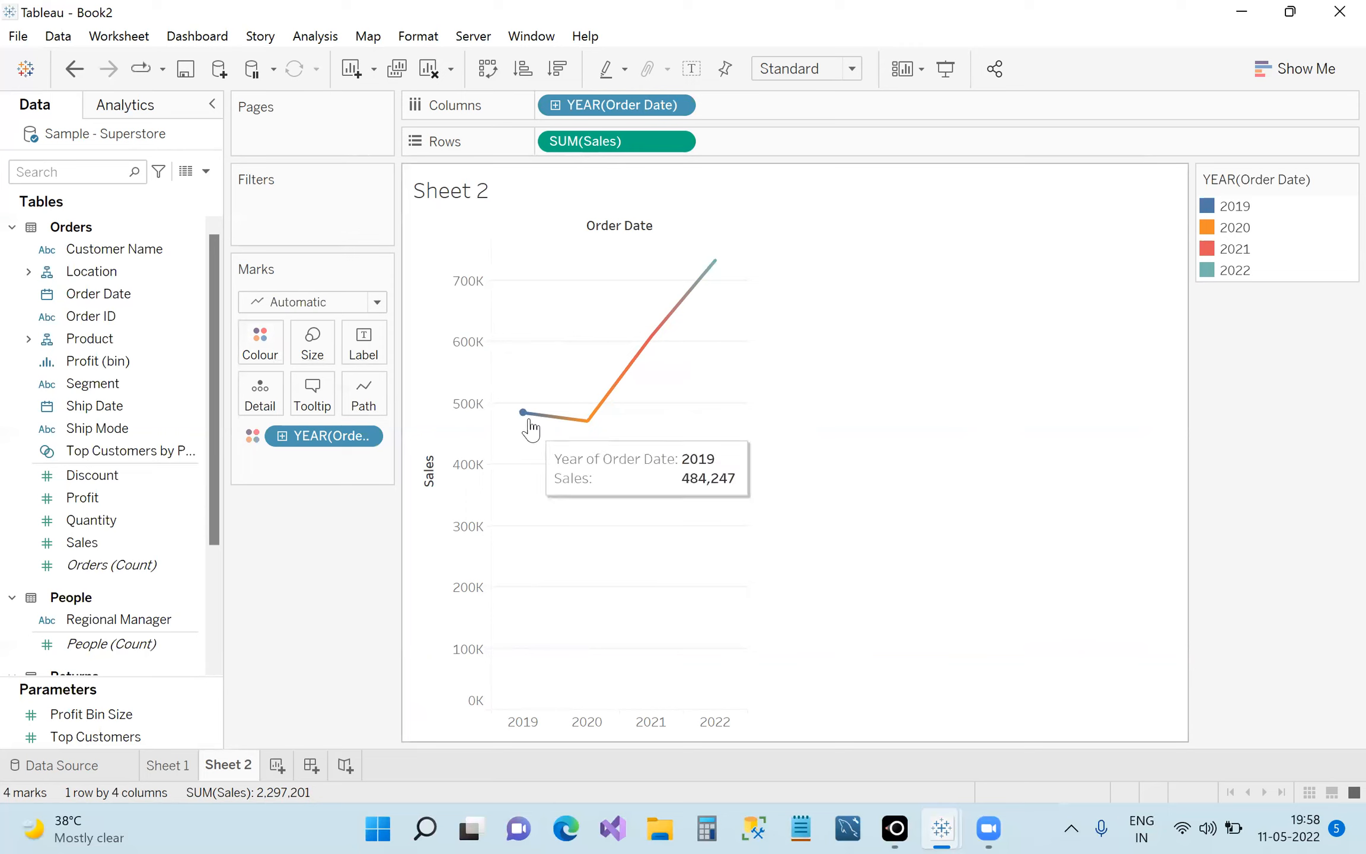
mouse_move(654, 341)
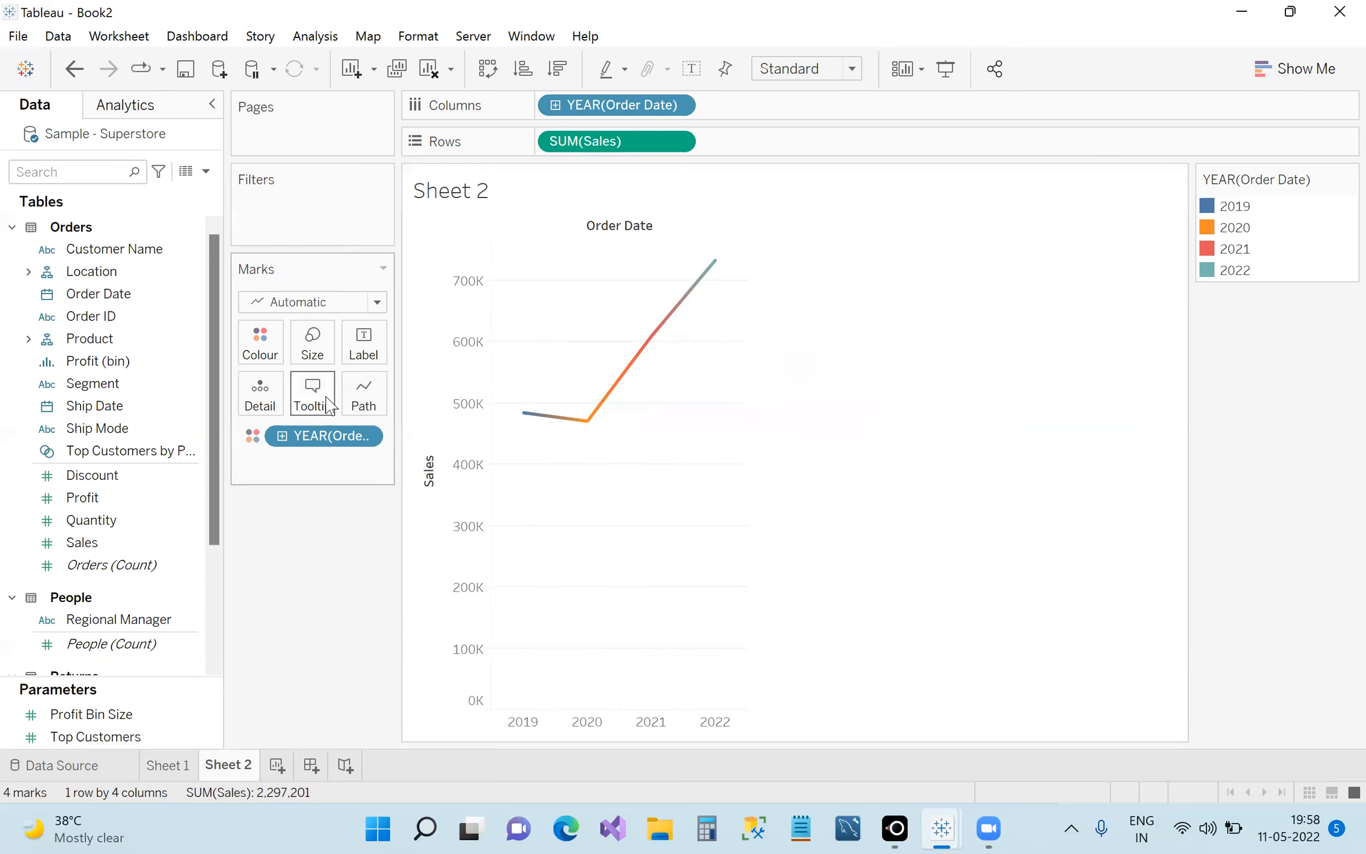
Thicken the yearly sales line slightly with the mark Size, trying a much thicker setting along the way.
click(312, 355)
click(334, 554)
click(328, 357)
drag(386, 394, 385, 394)
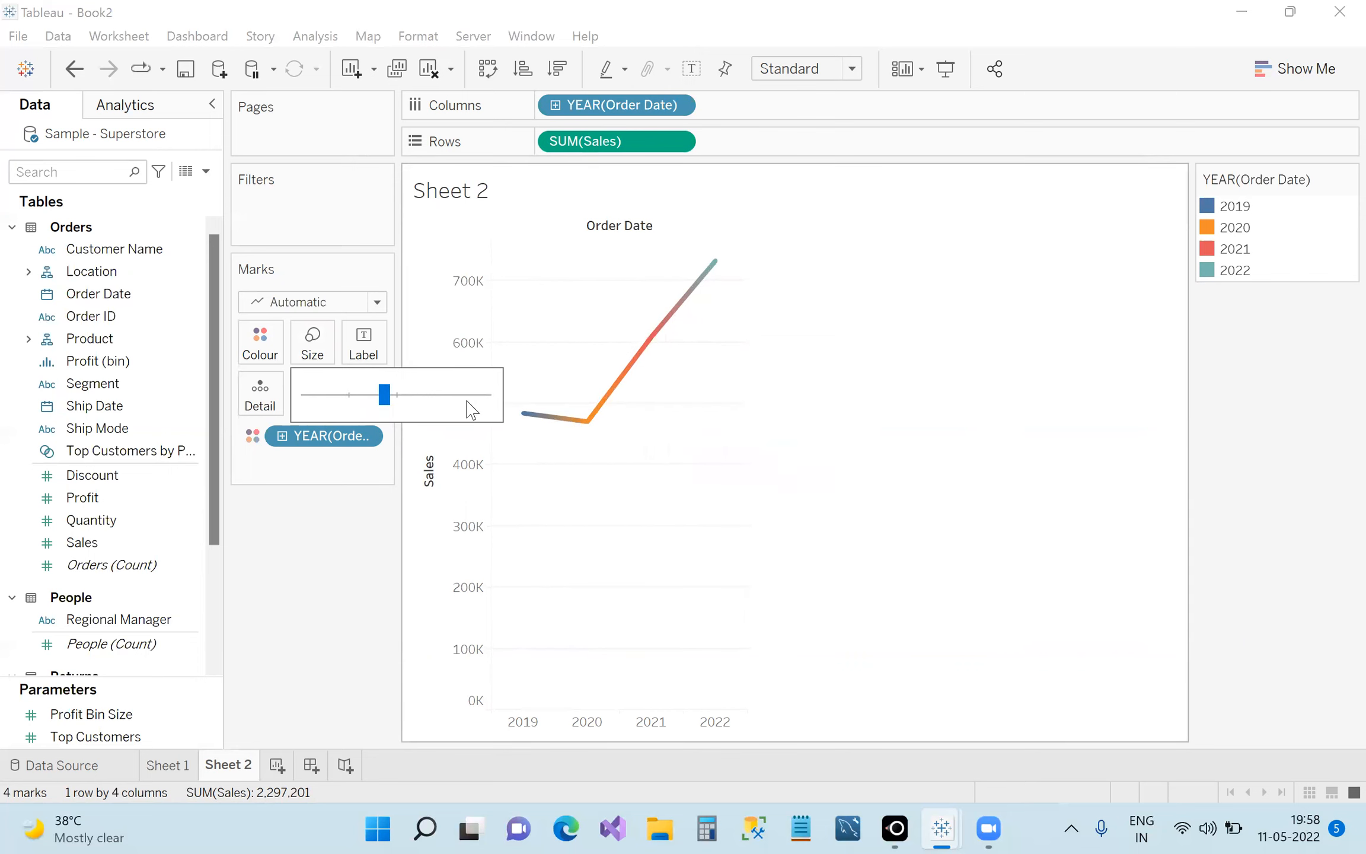
click(434, 396)
mouse_move(718, 292)
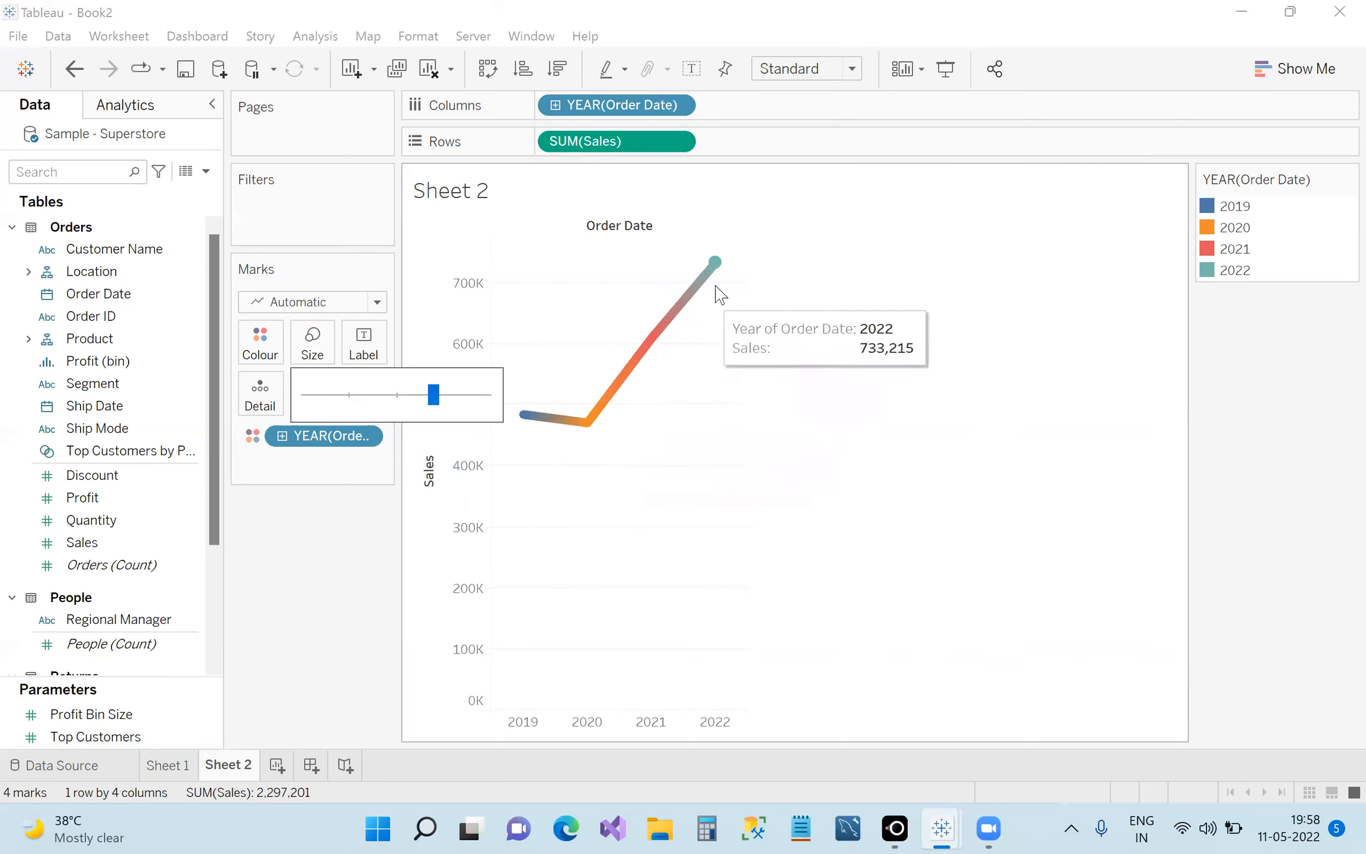
click(406, 396)
click(379, 396)
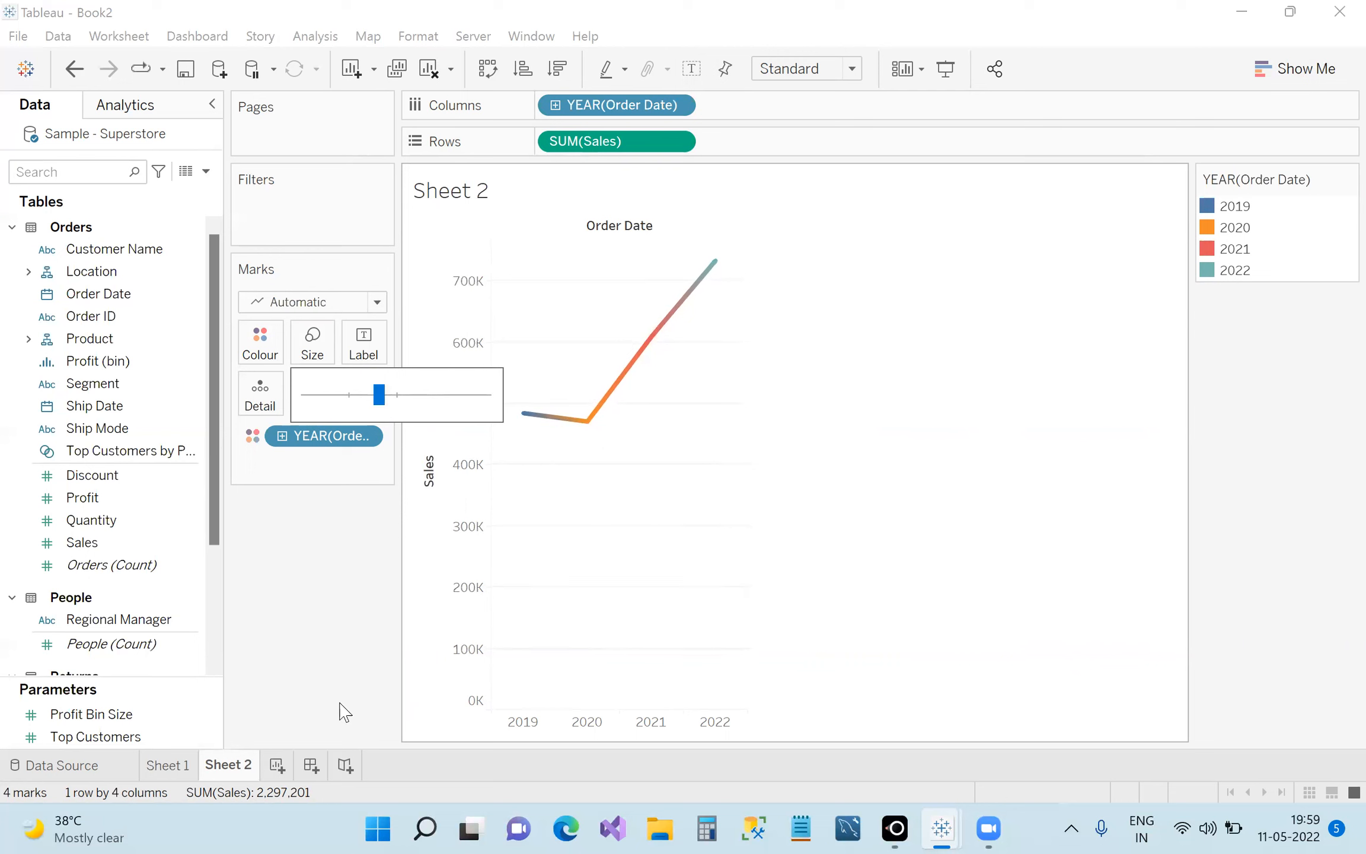
Return to Sheet 1 and reduce the mark size so the segment bars are slightly narrower than the default.
click(168, 765)
mouse_move(515, 451)
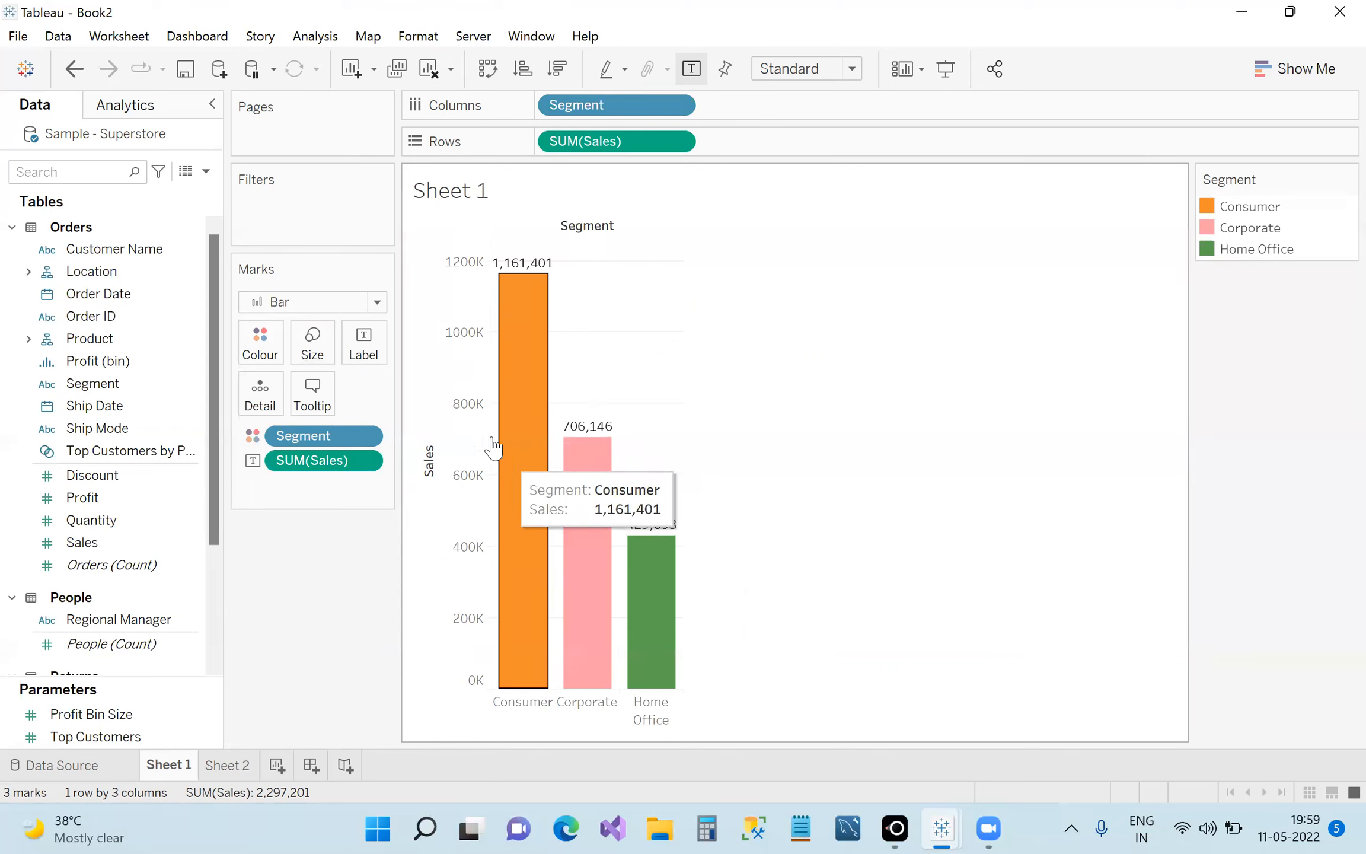
click(312, 350)
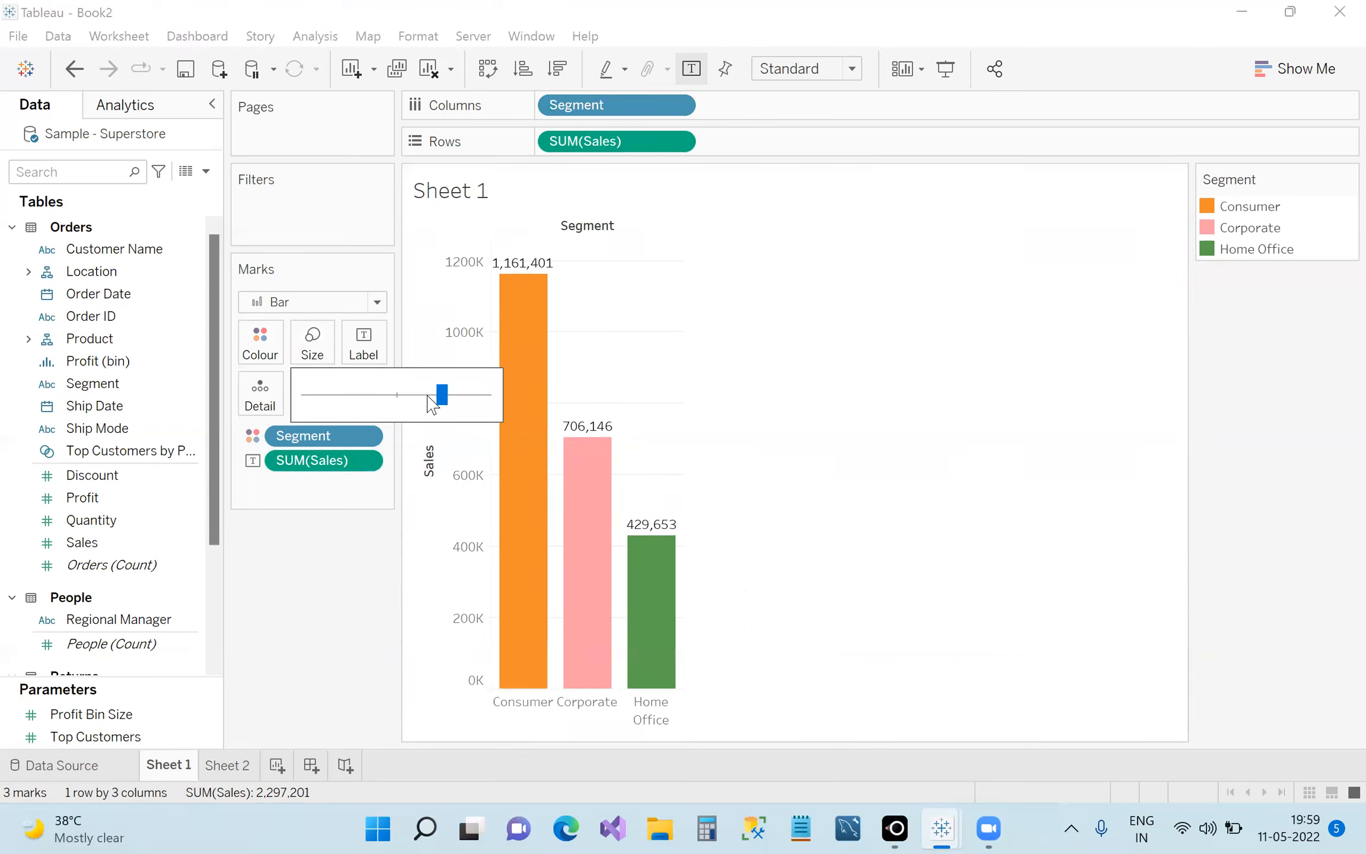
drag(412, 394, 378, 394)
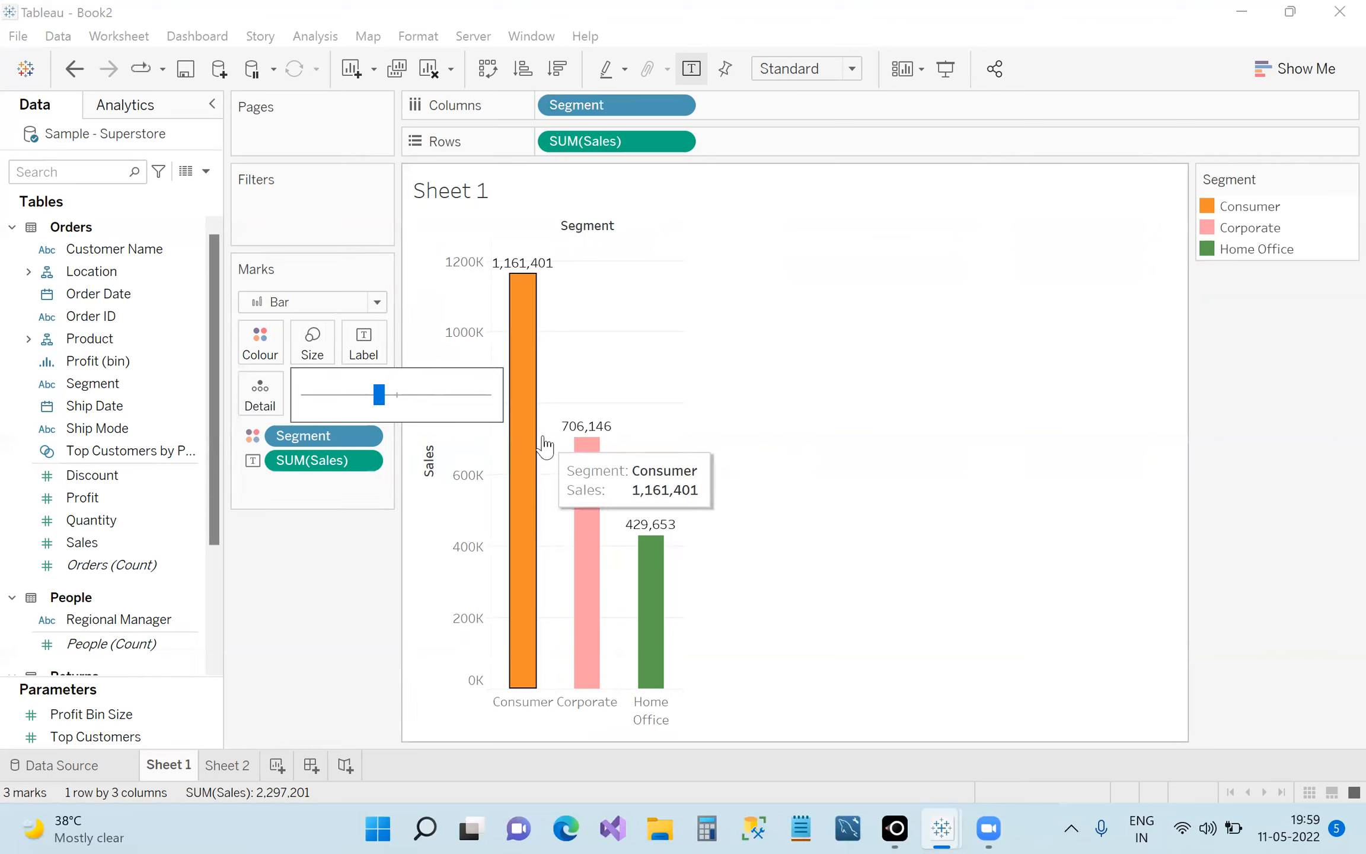
mouse_move(593, 471)
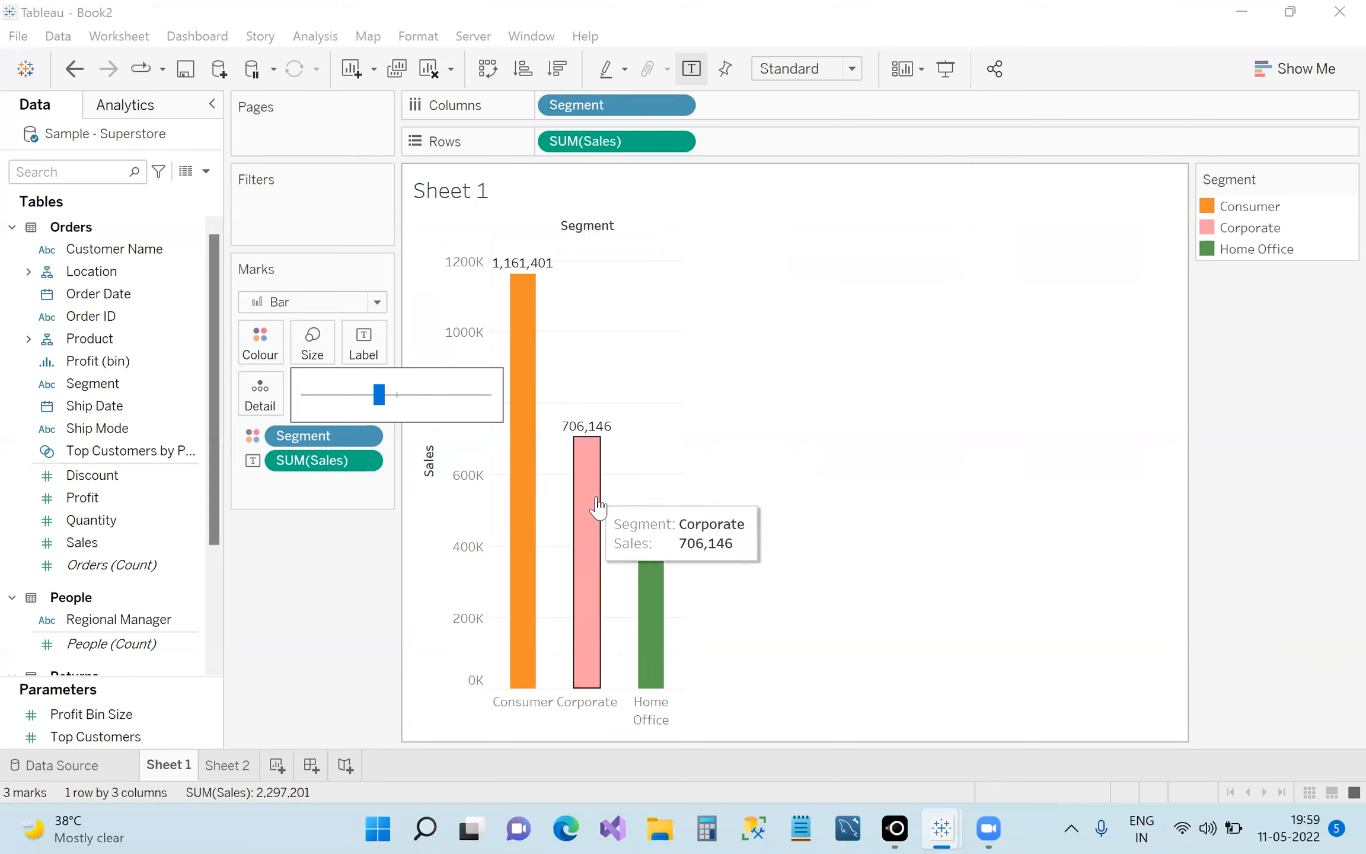
mouse_move(665, 570)
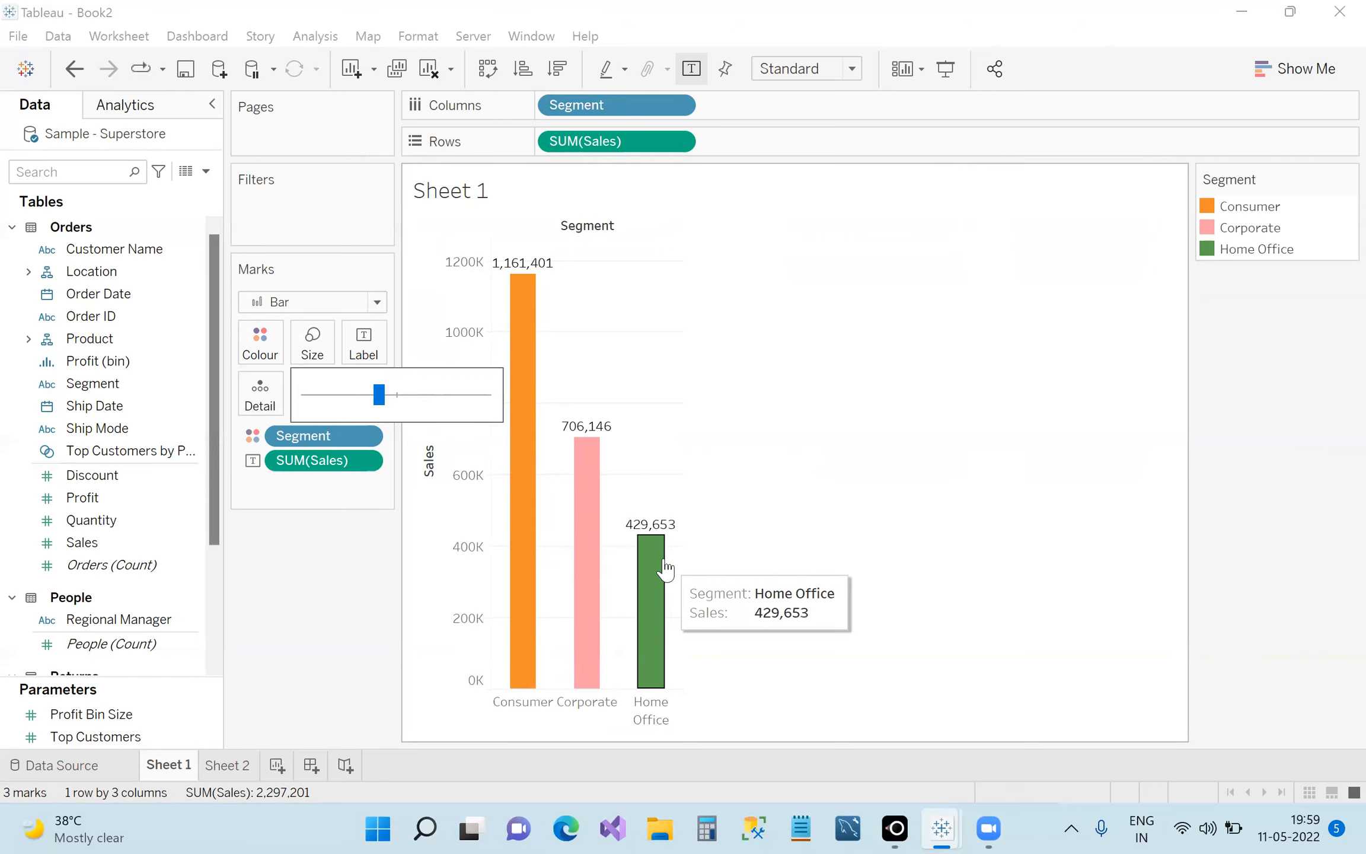
click(994, 560)
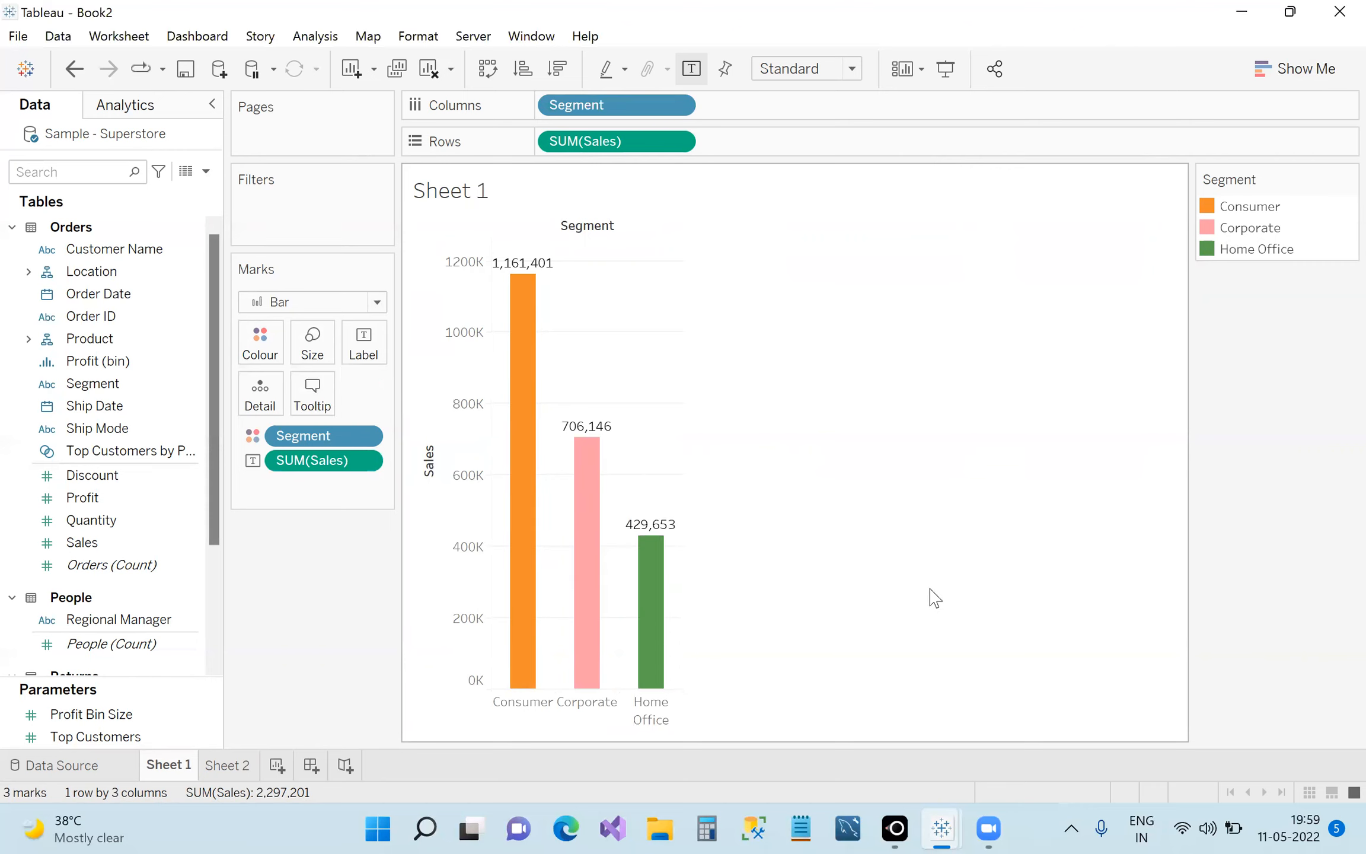
Inspect the sales values of the Consumer, Corporate and Home Office bars.
mouse_move(512, 443)
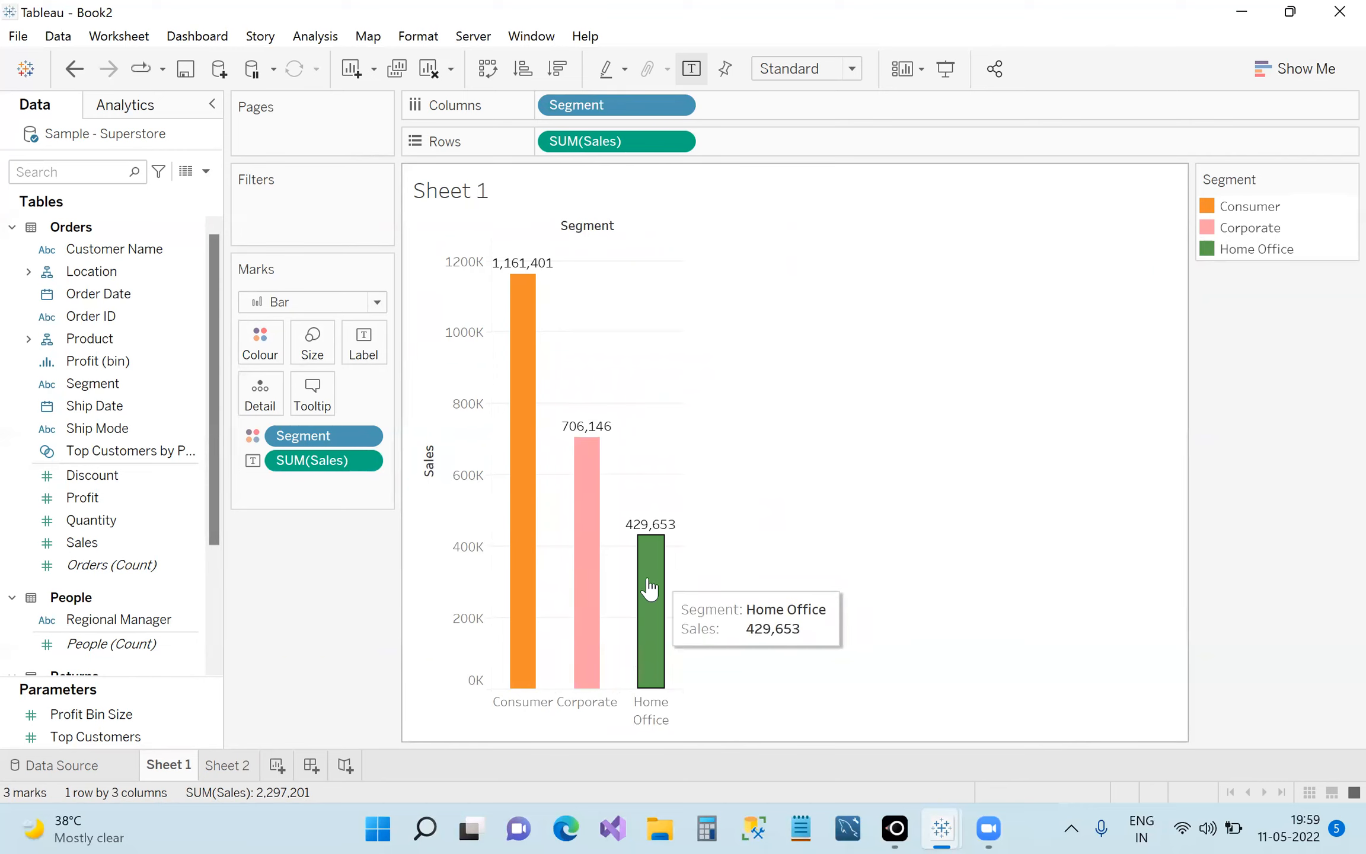
mouse_move(526, 615)
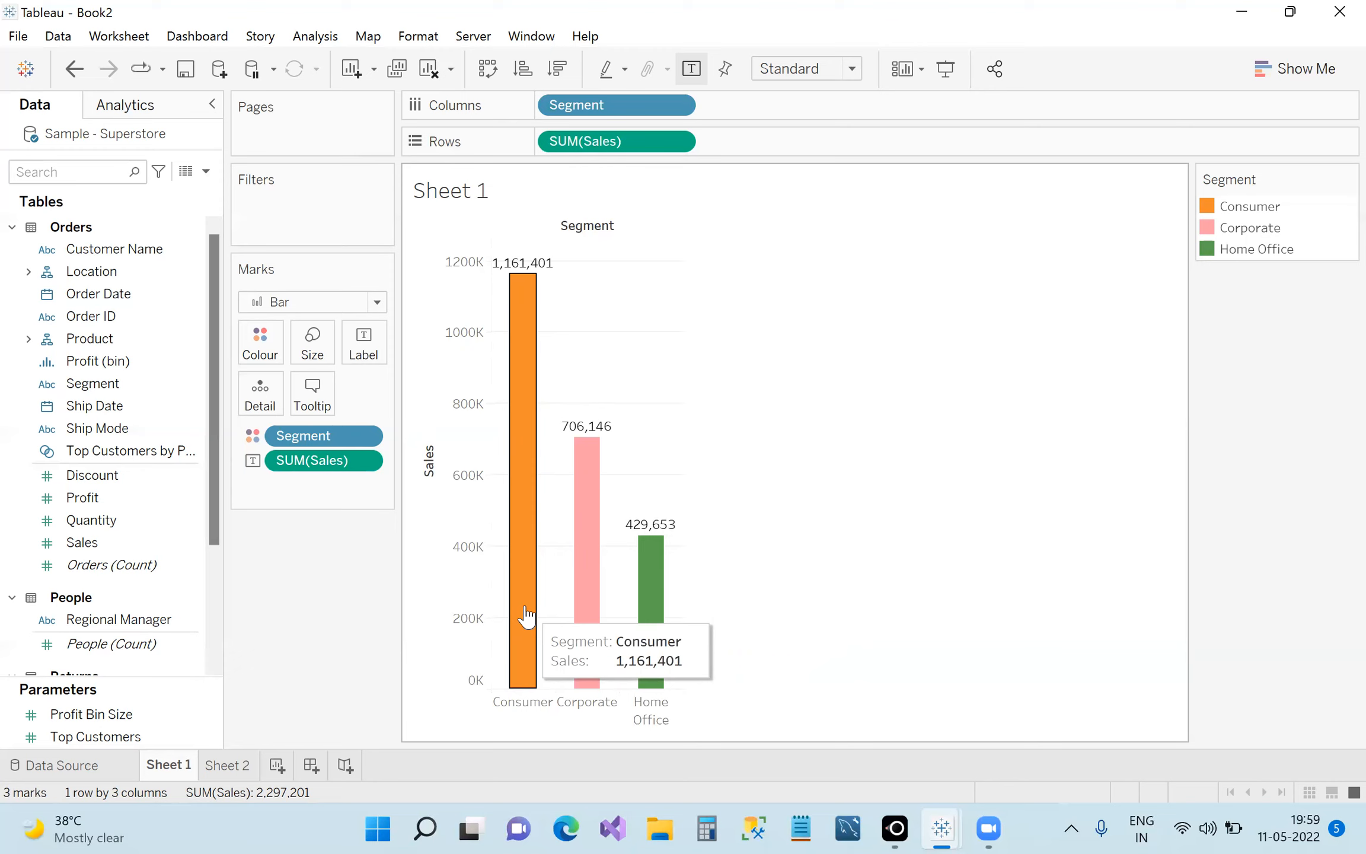
mouse_move(574, 513)
mouse_move(635, 579)
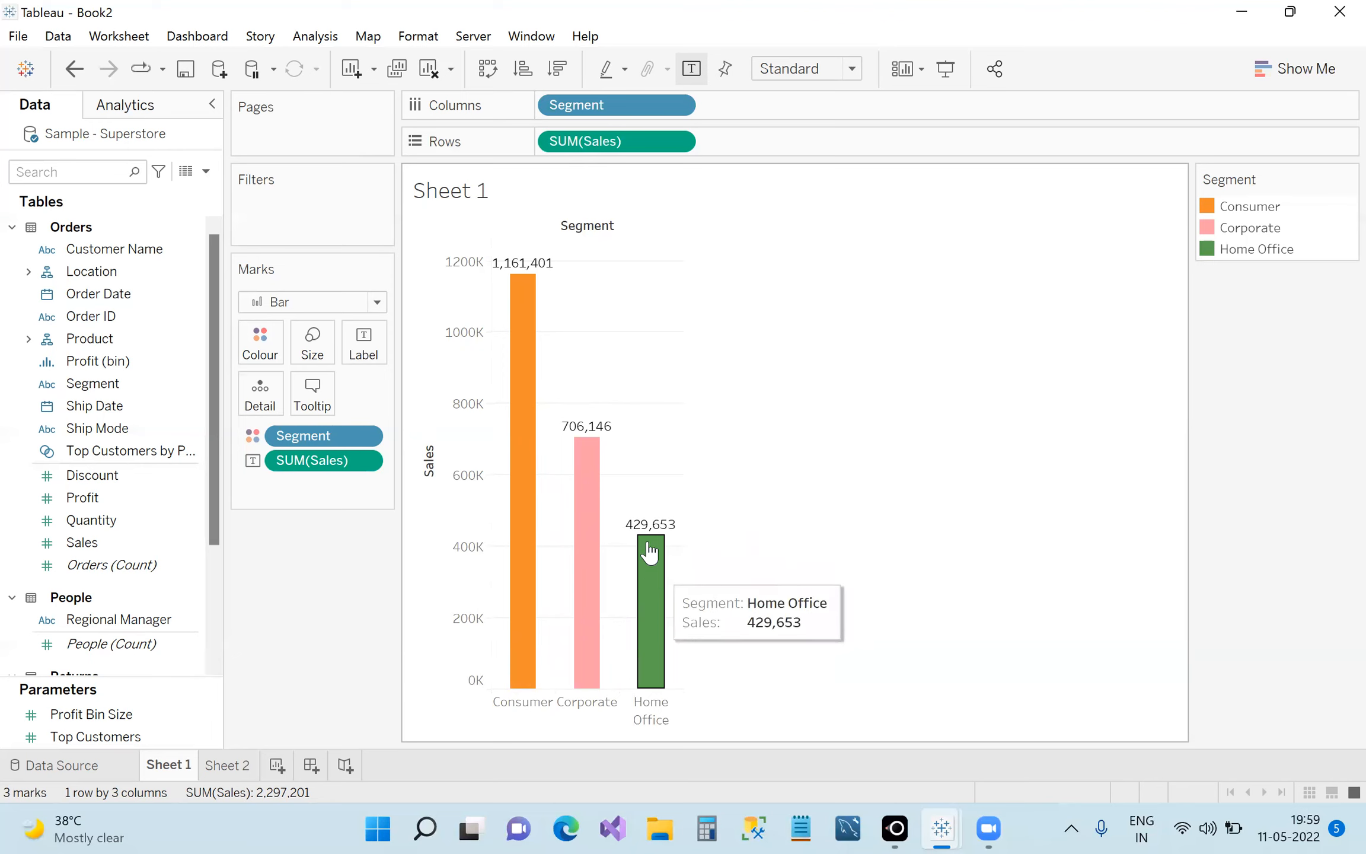
mouse_move(522, 302)
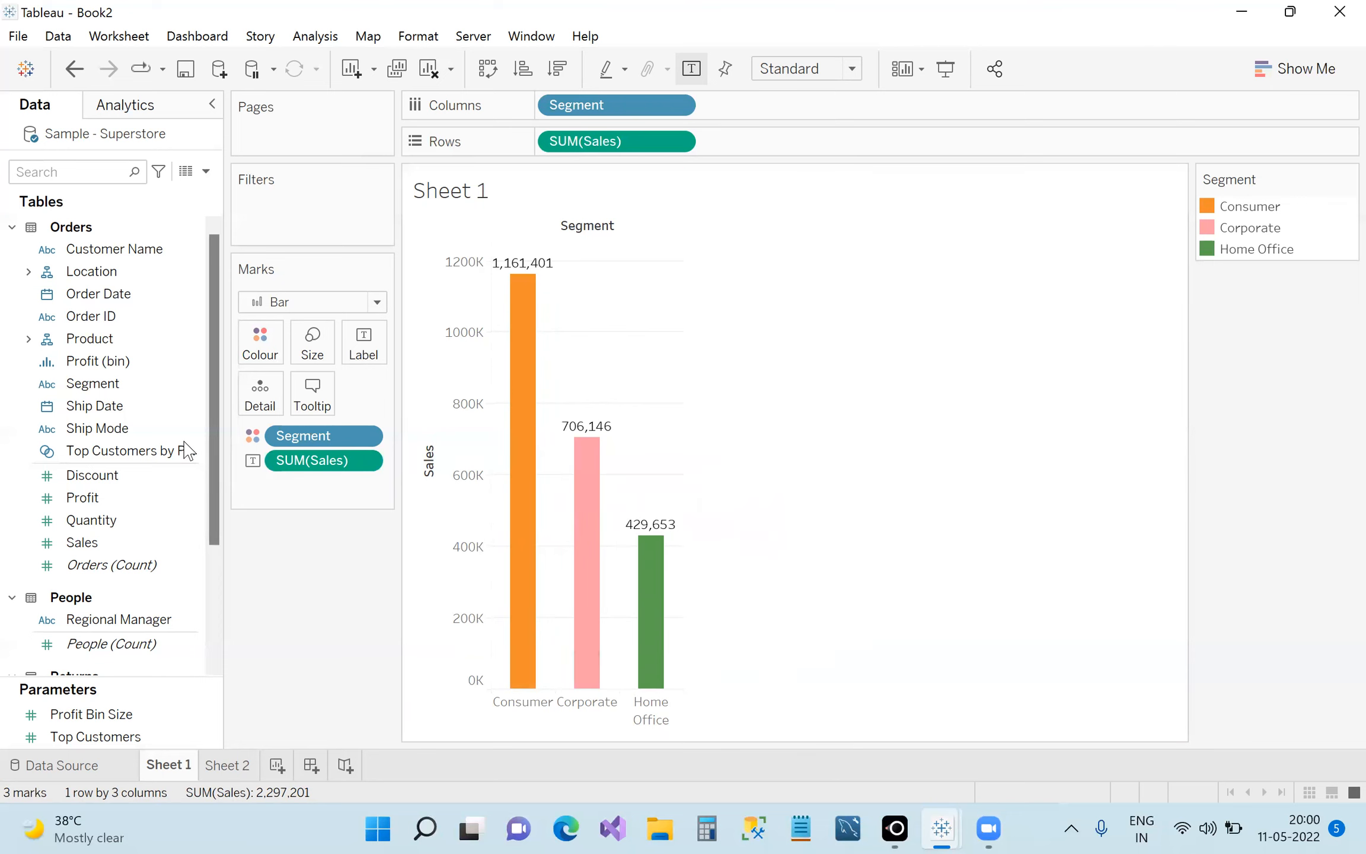
Search the fields for "sa", size the segment bars by Sales, and increase their overall size.
click(72, 176)
text(sa)
drag(119, 272, 310, 343)
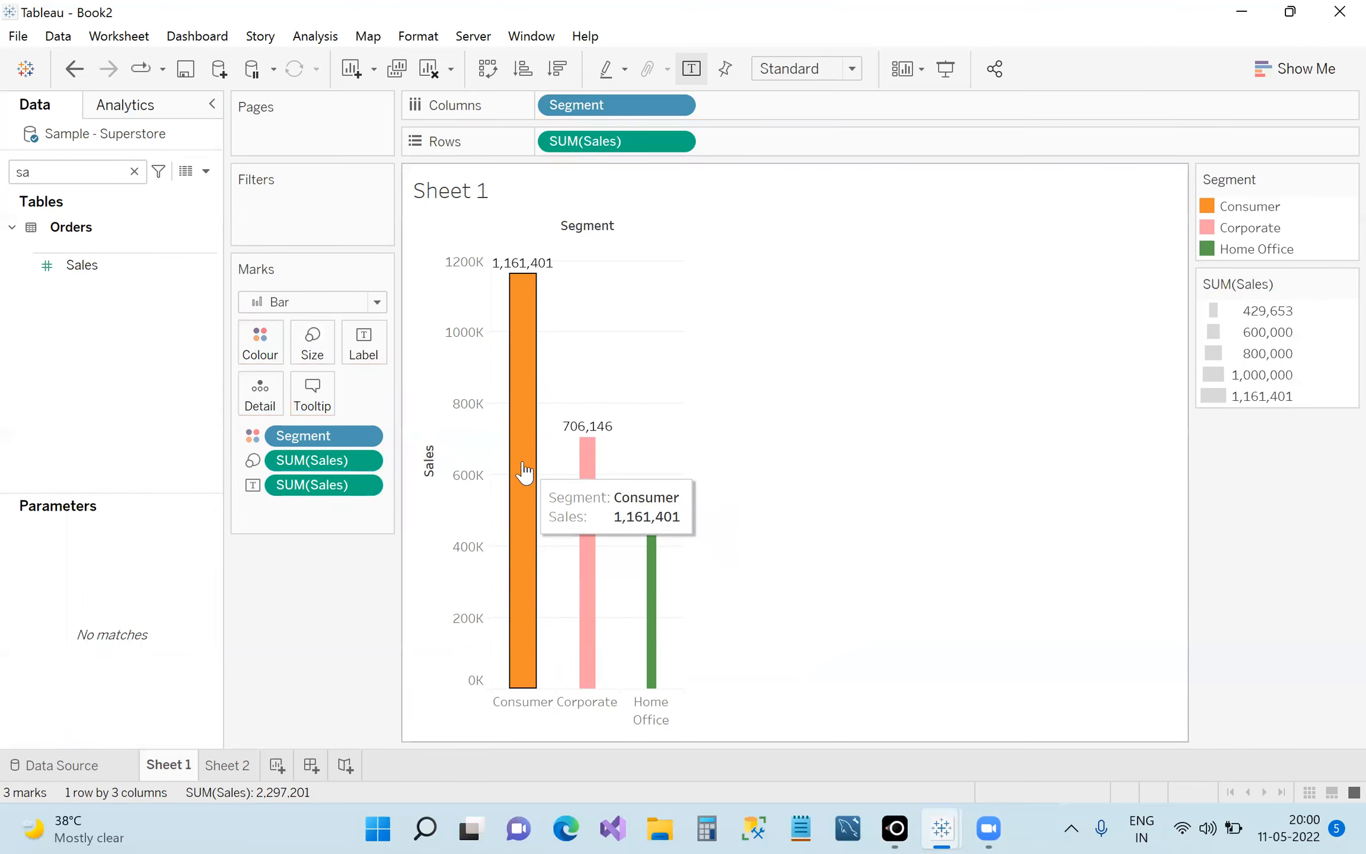
click(313, 355)
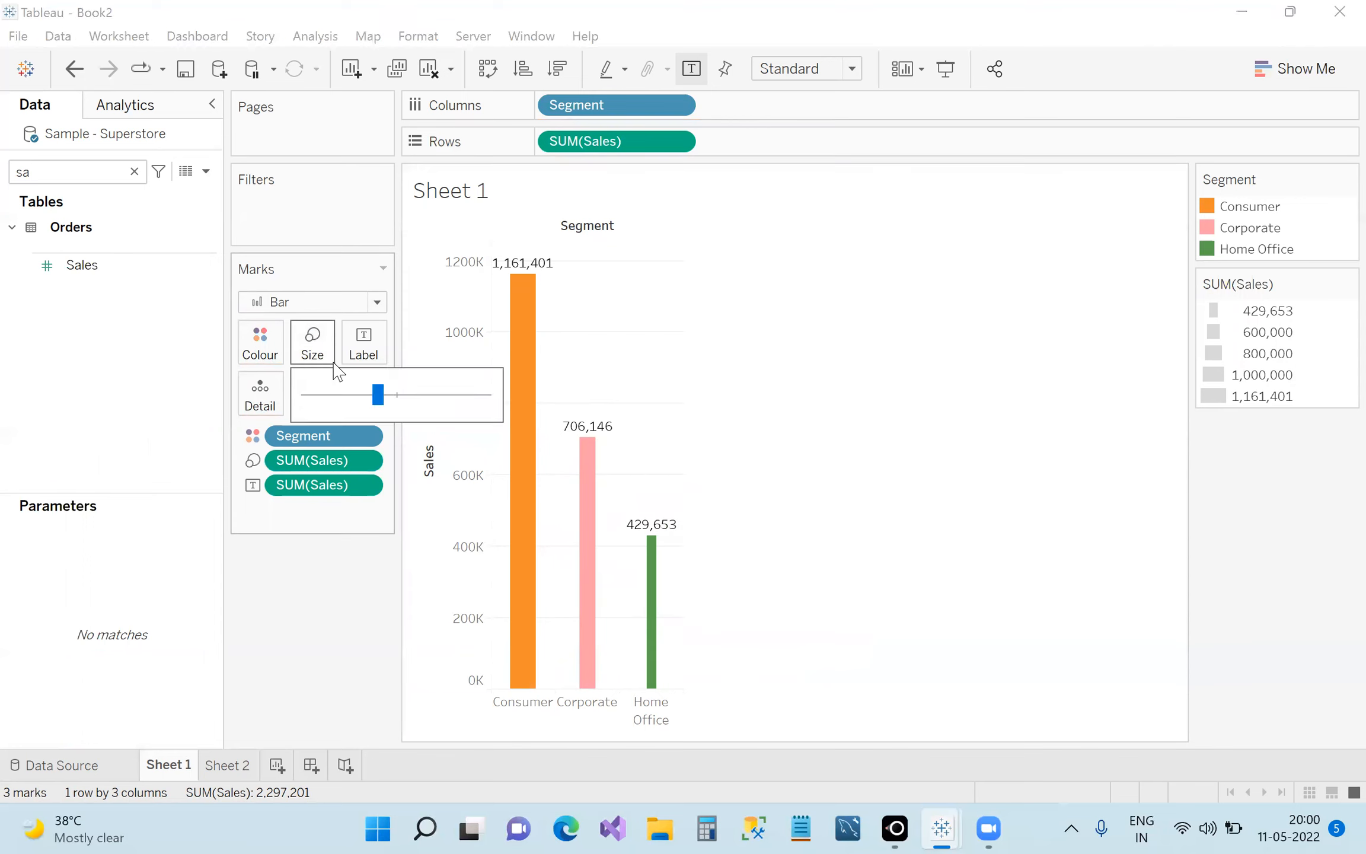
click(416, 395)
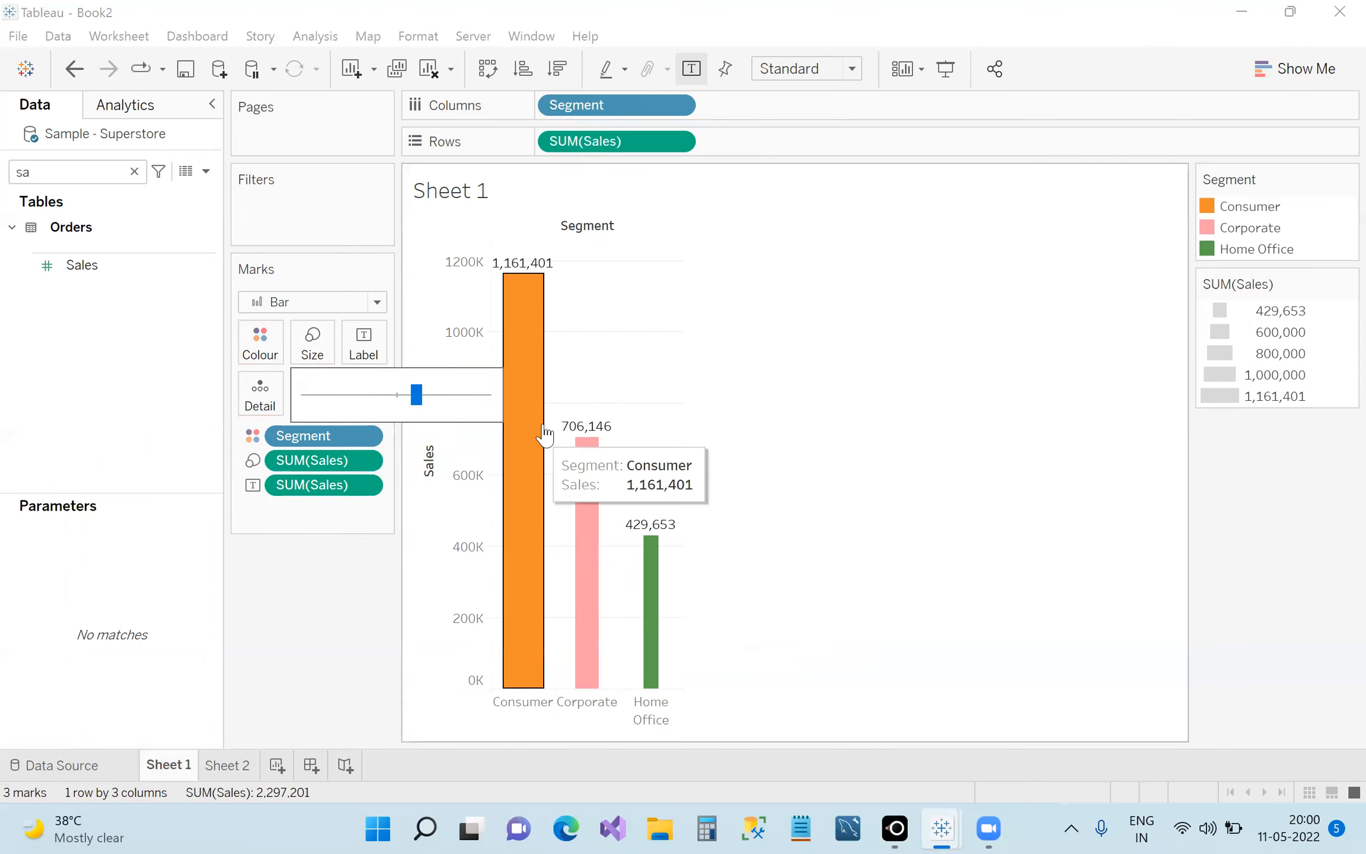
click(1011, 424)
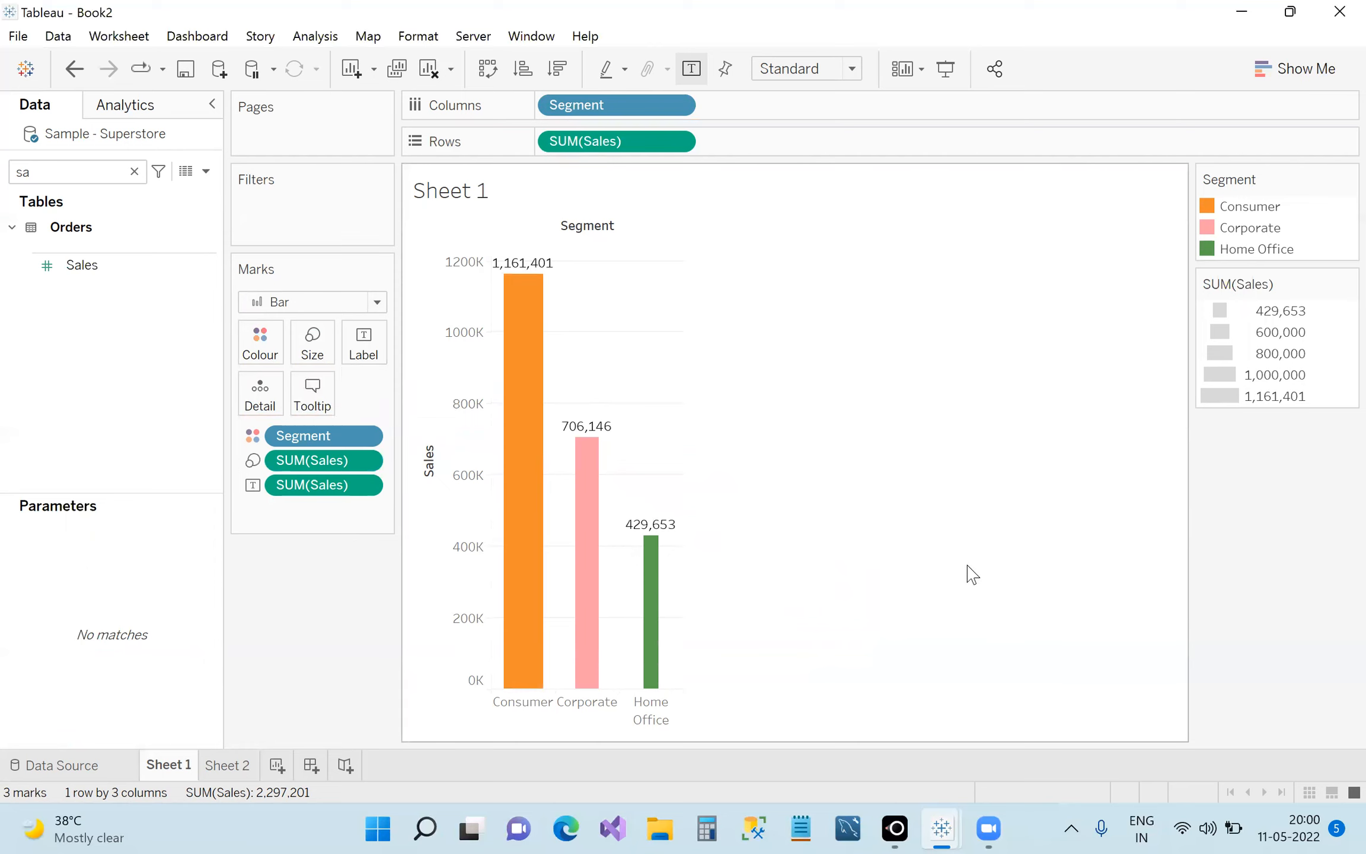
Remove Sales from the mark Size and widen all three segment bars uniformly.
click(319, 361)
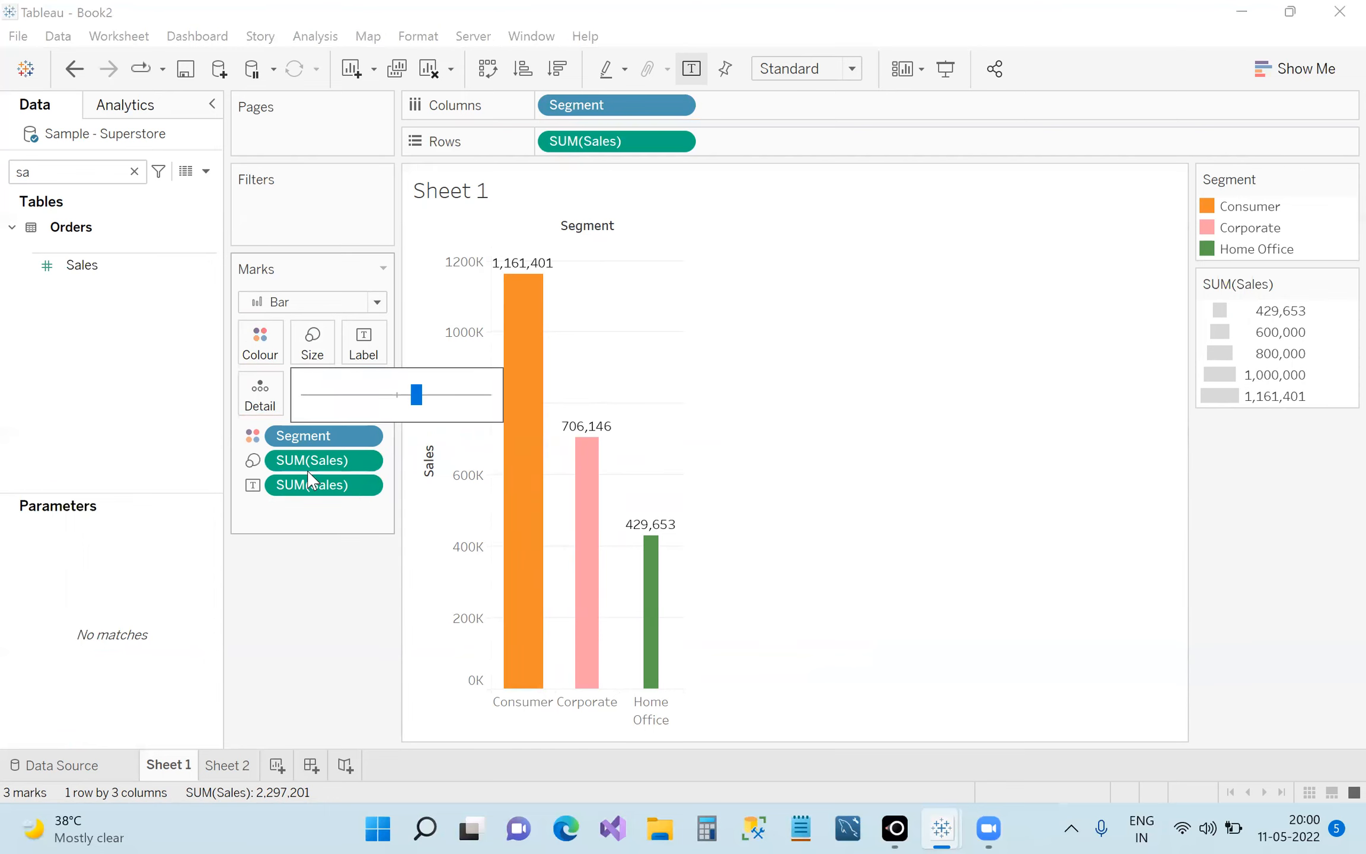
drag(305, 468, 296, 581)
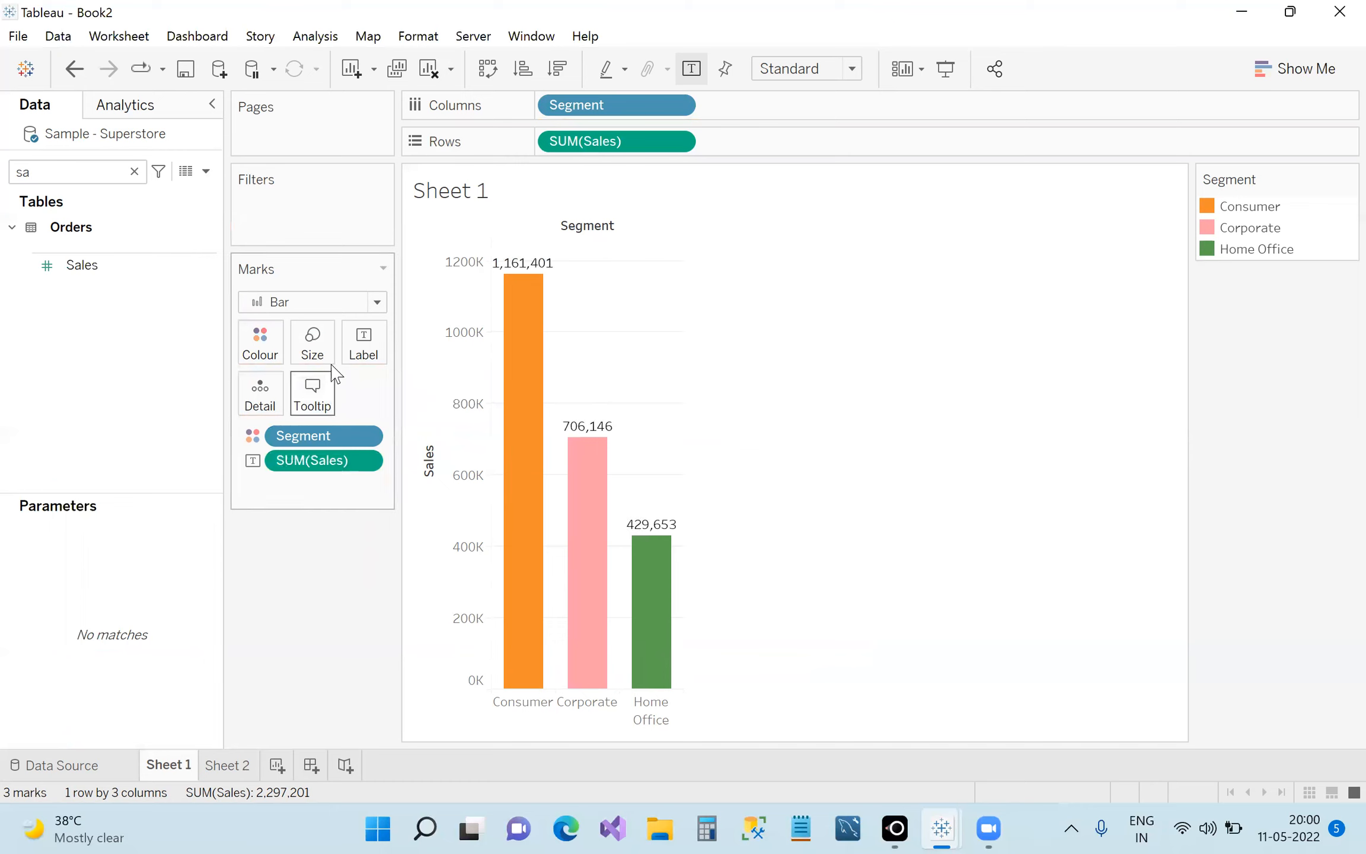
click(324, 347)
click(433, 396)
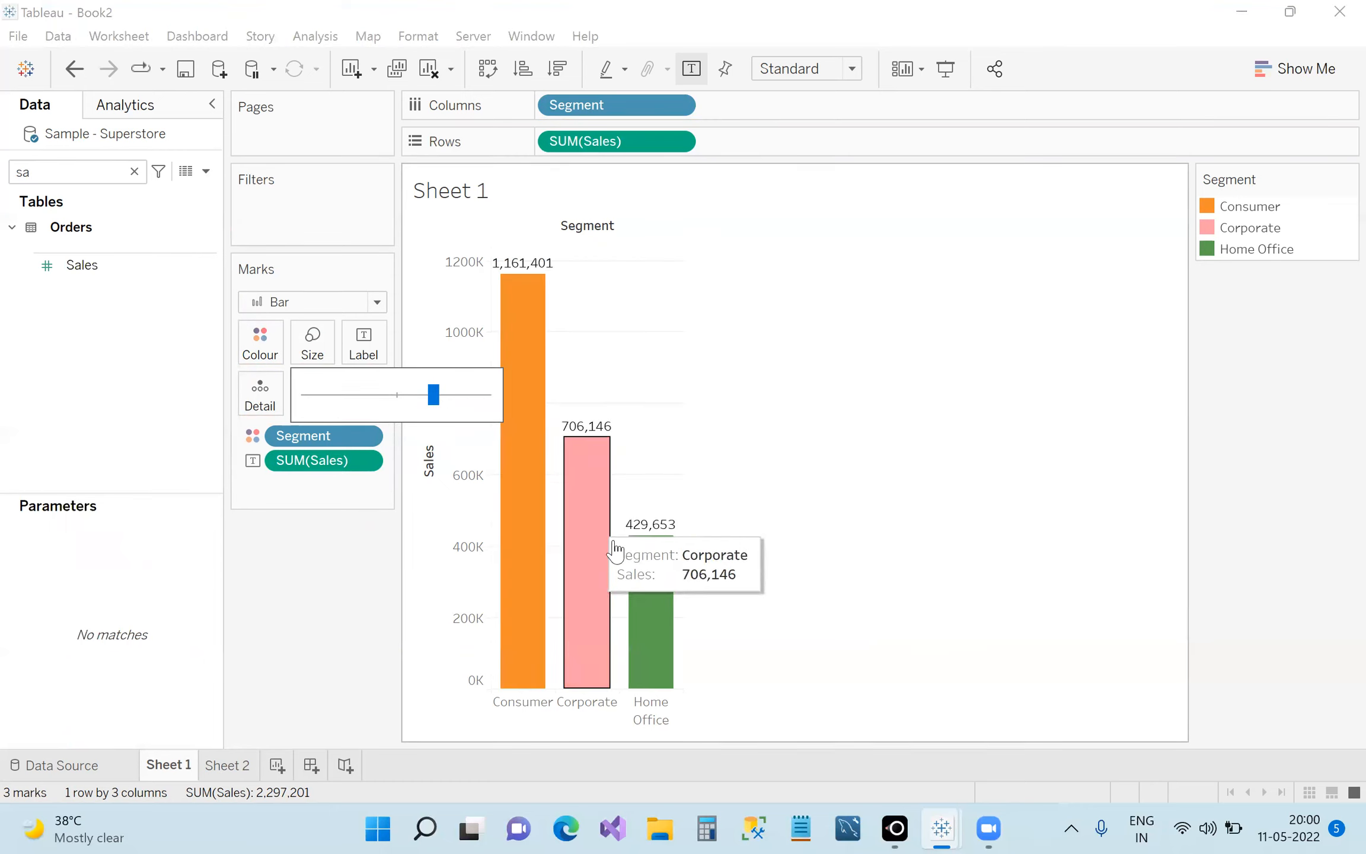
click(455, 396)
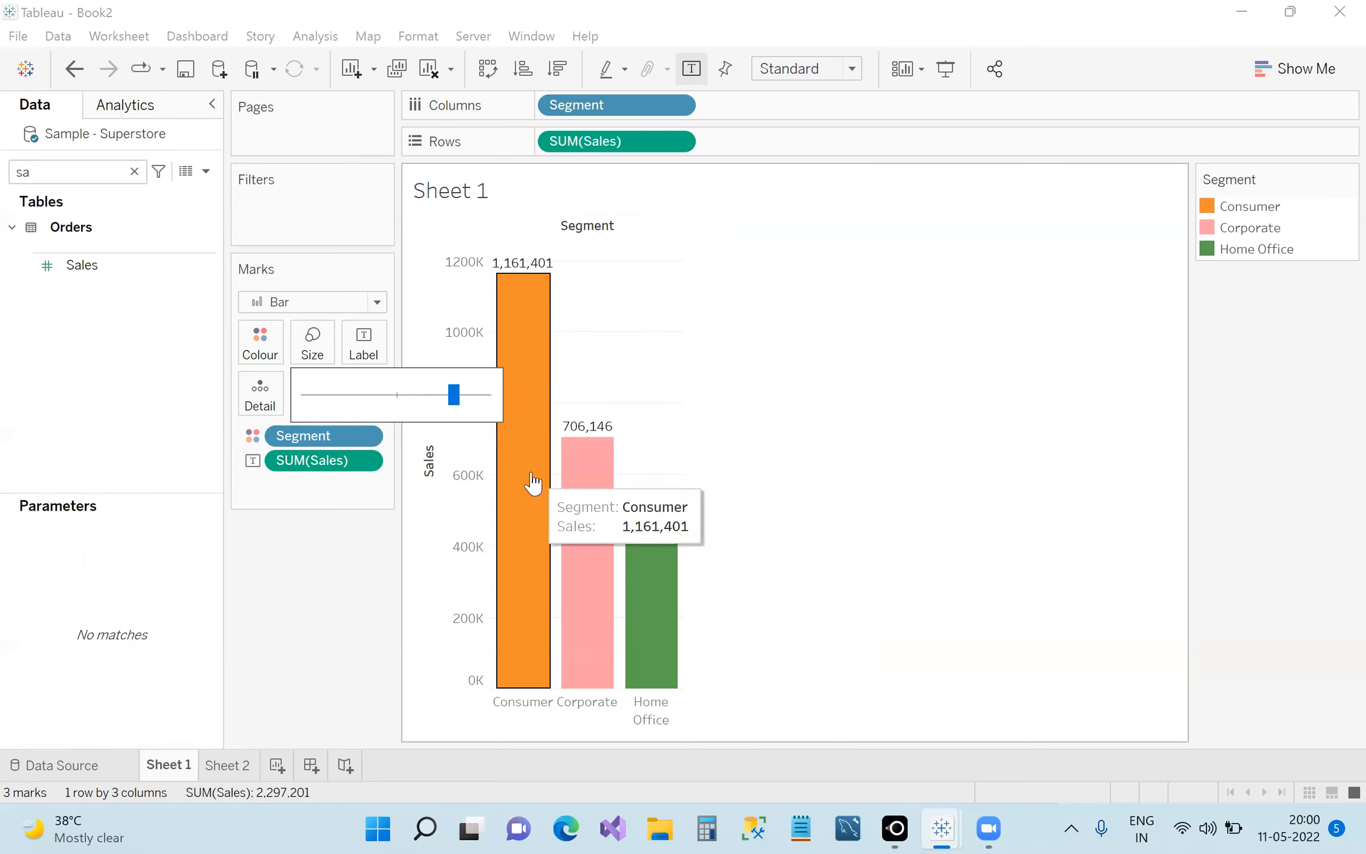
click(968, 423)
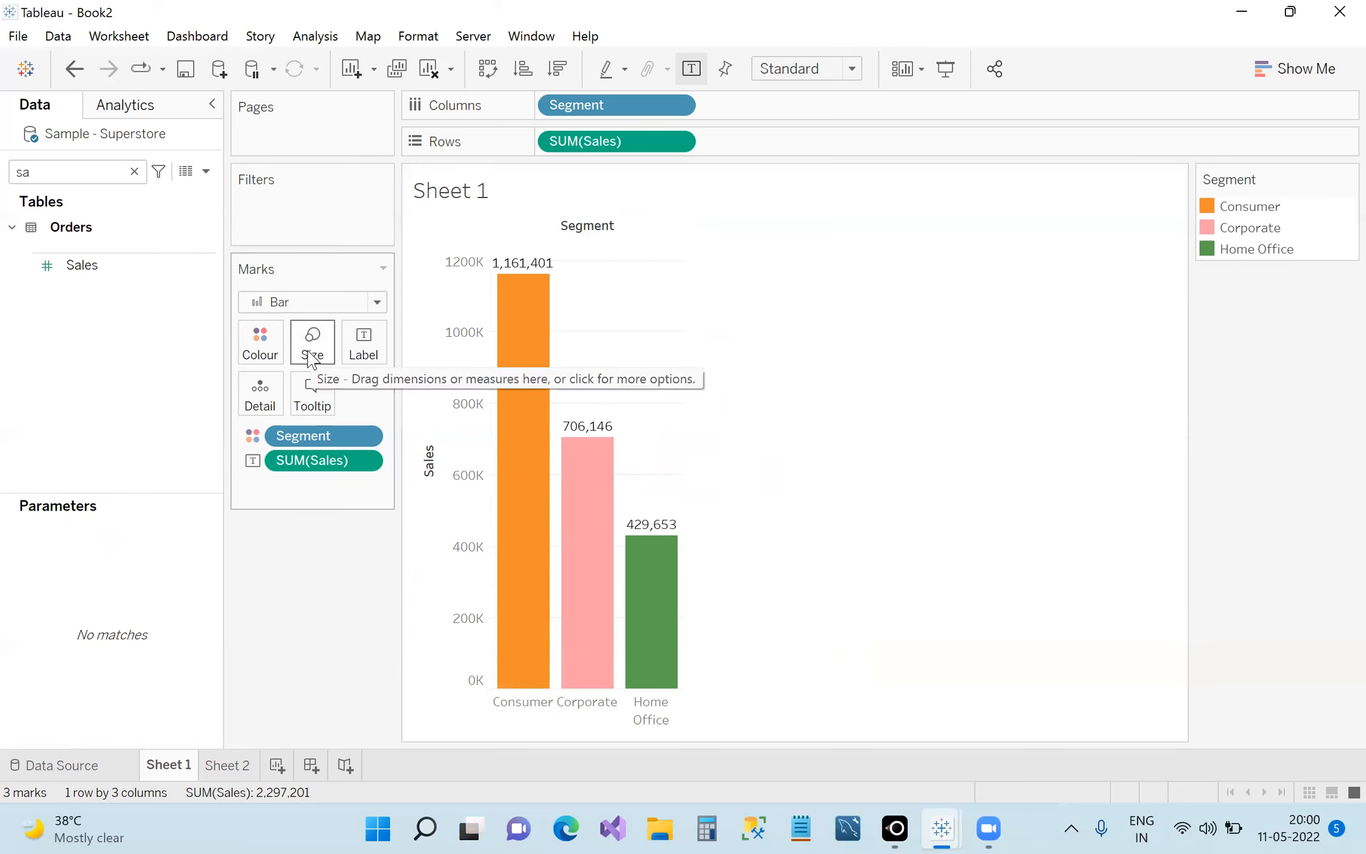
Size the segment bars by Sales again and set the overall mark size close to the maximum.
click(69, 267)
drag(89, 278, 319, 354)
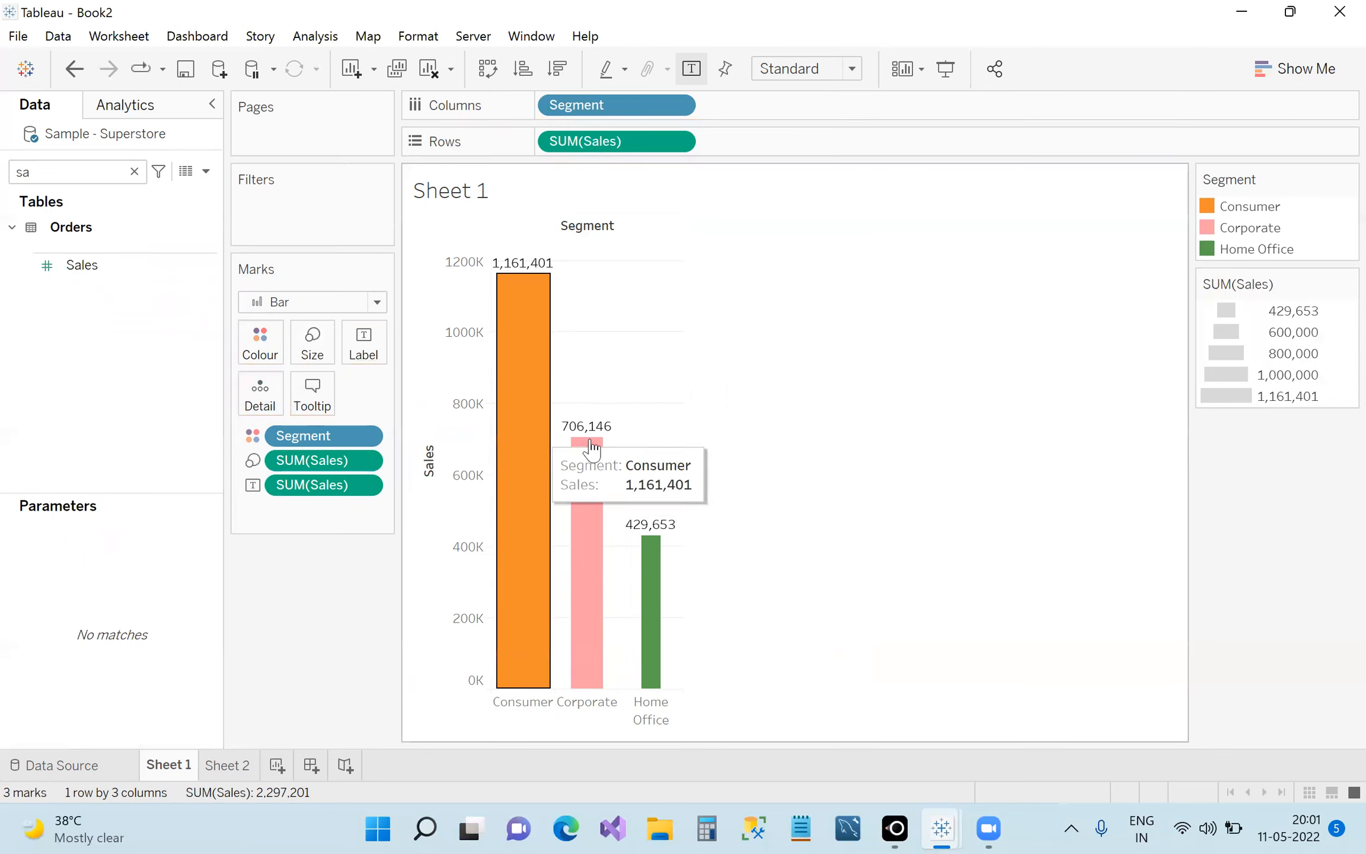
click(316, 353)
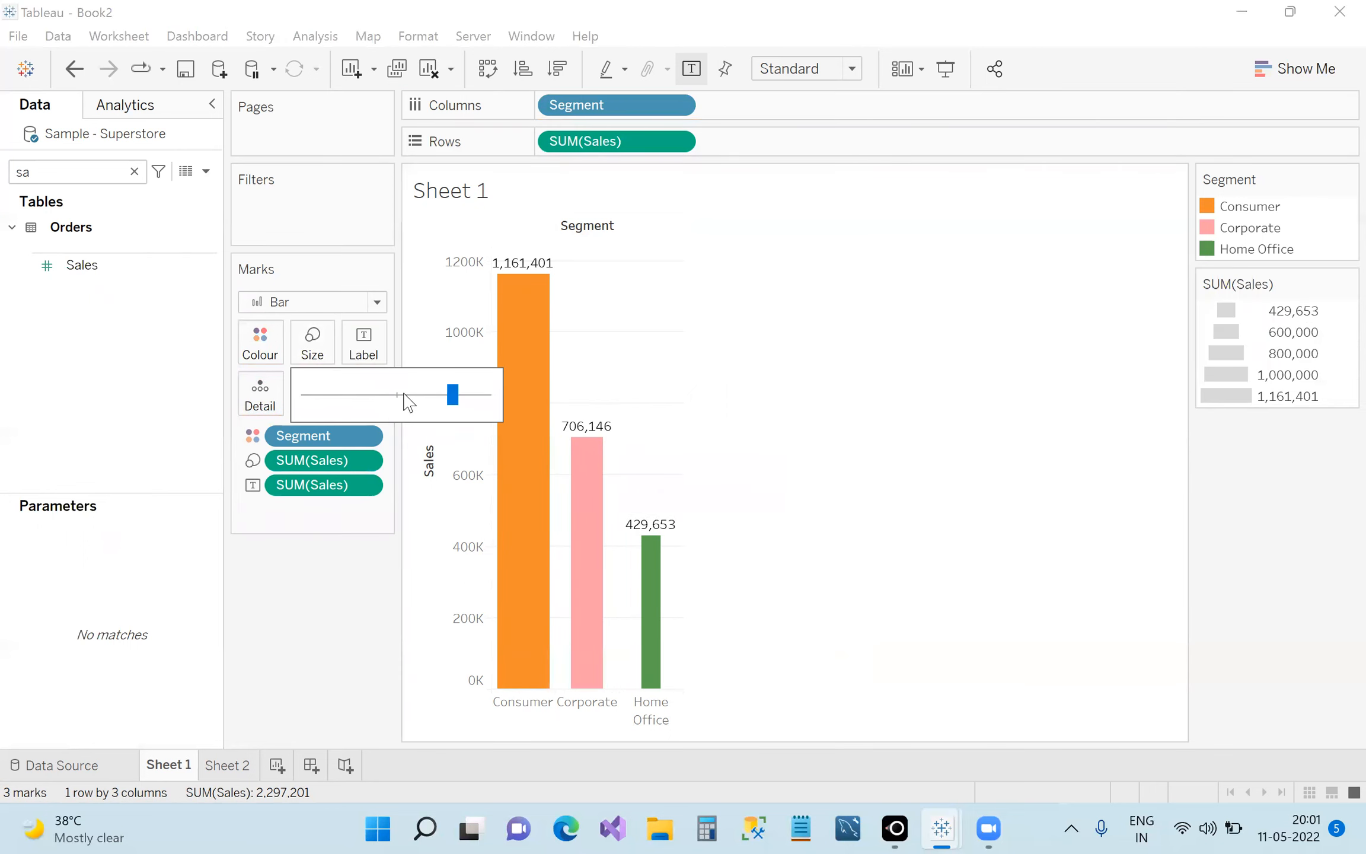
click(471, 395)
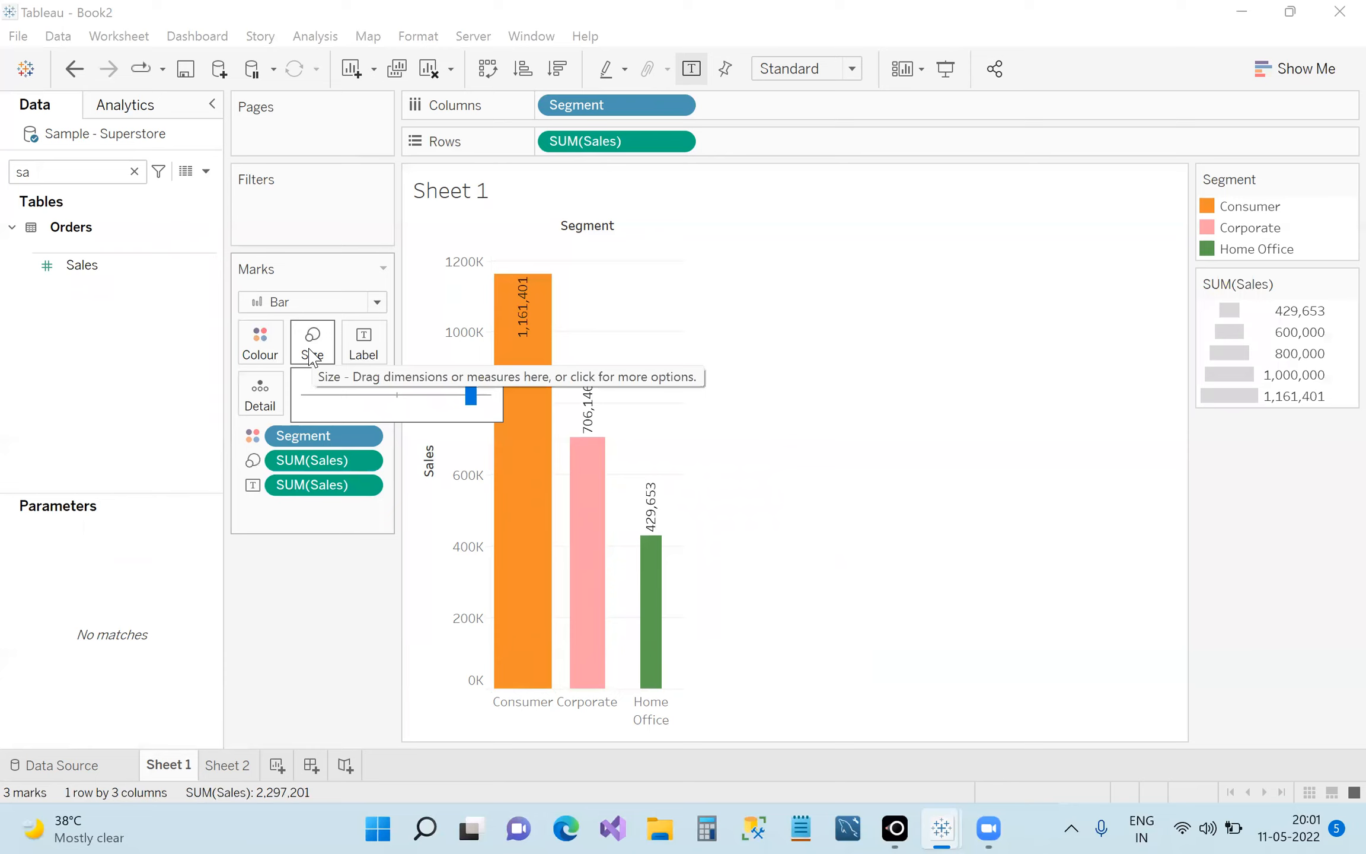
click(336, 628)
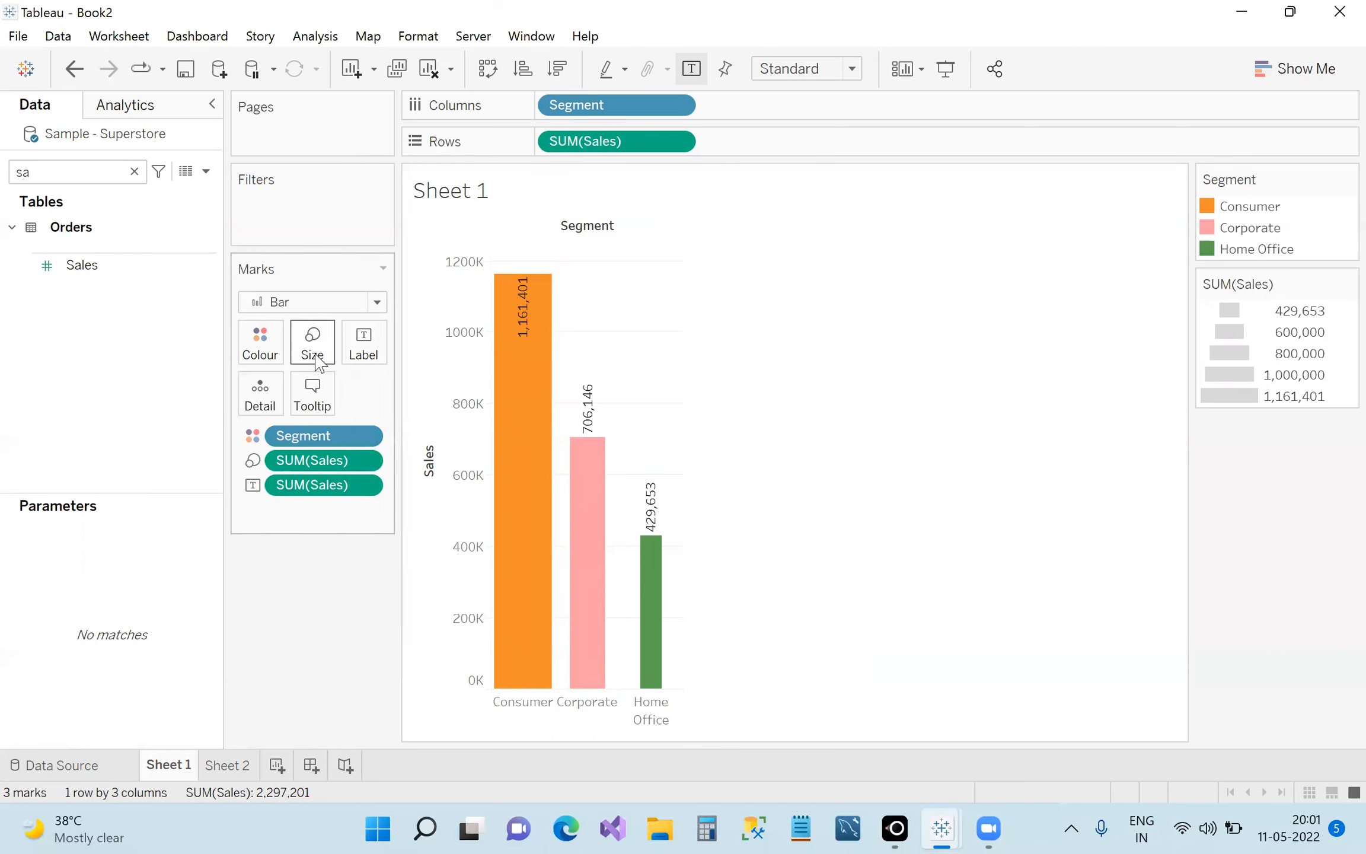
Turn off the mark labels of the segment sales bars.
click(363, 343)
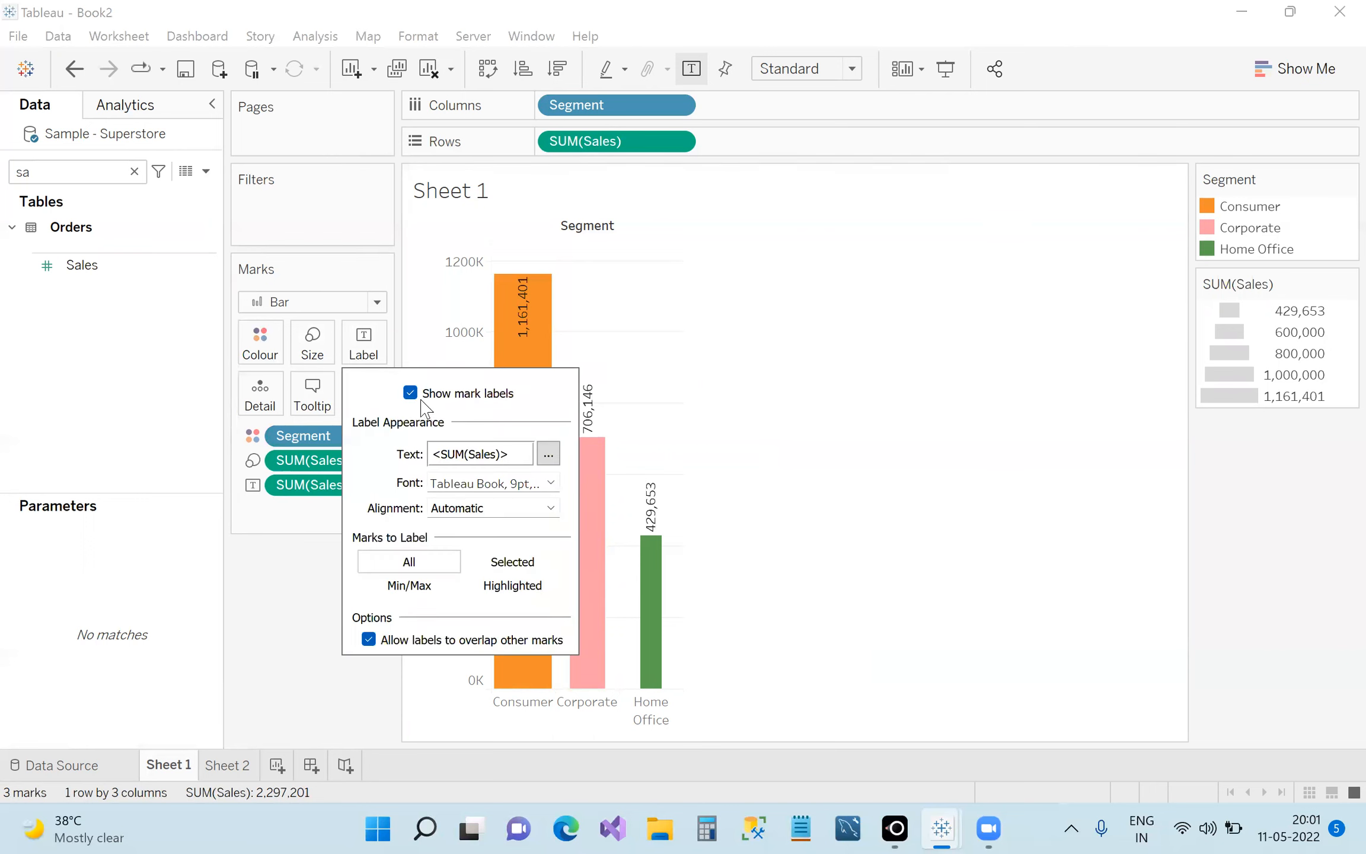
click(972, 371)
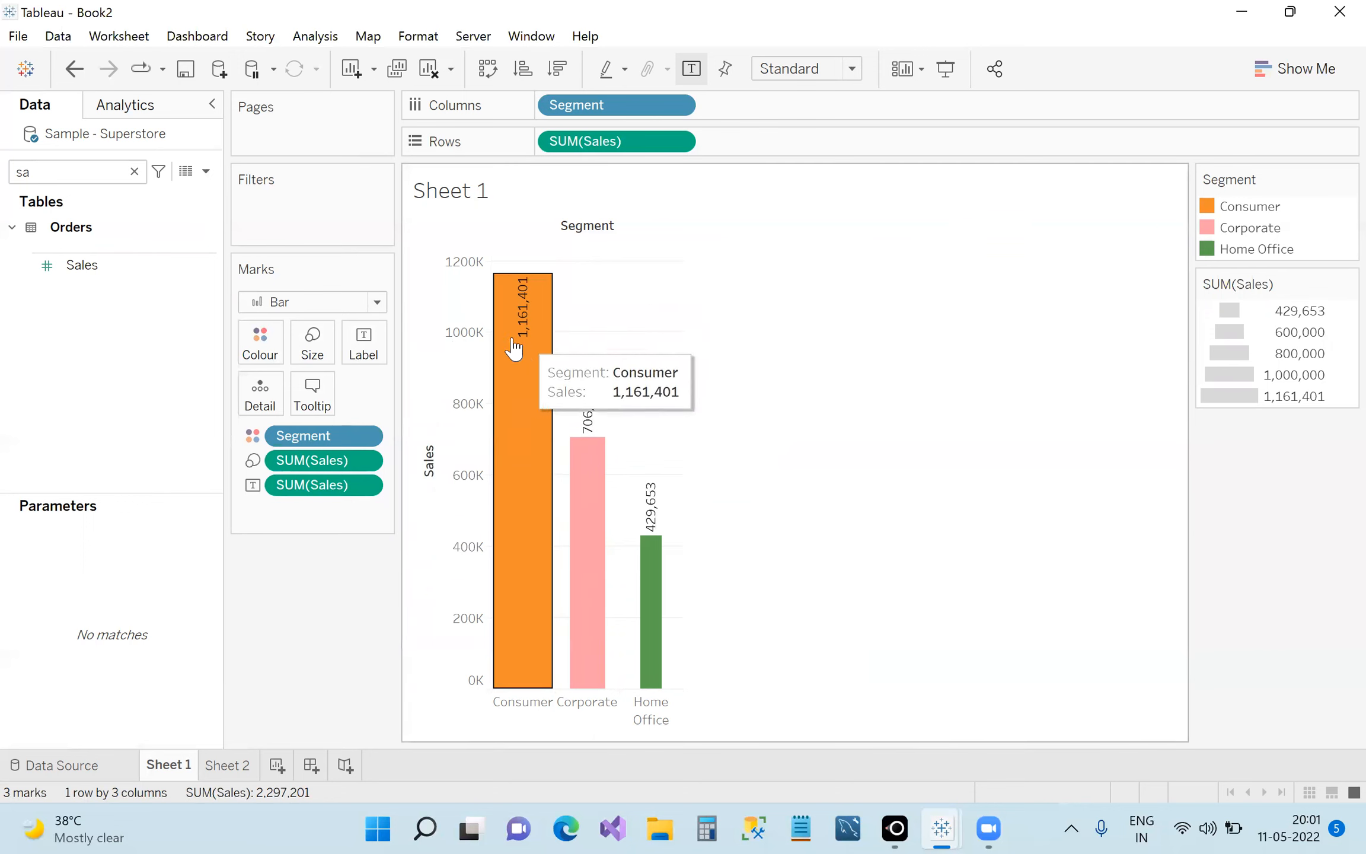
click(374, 358)
click(409, 393)
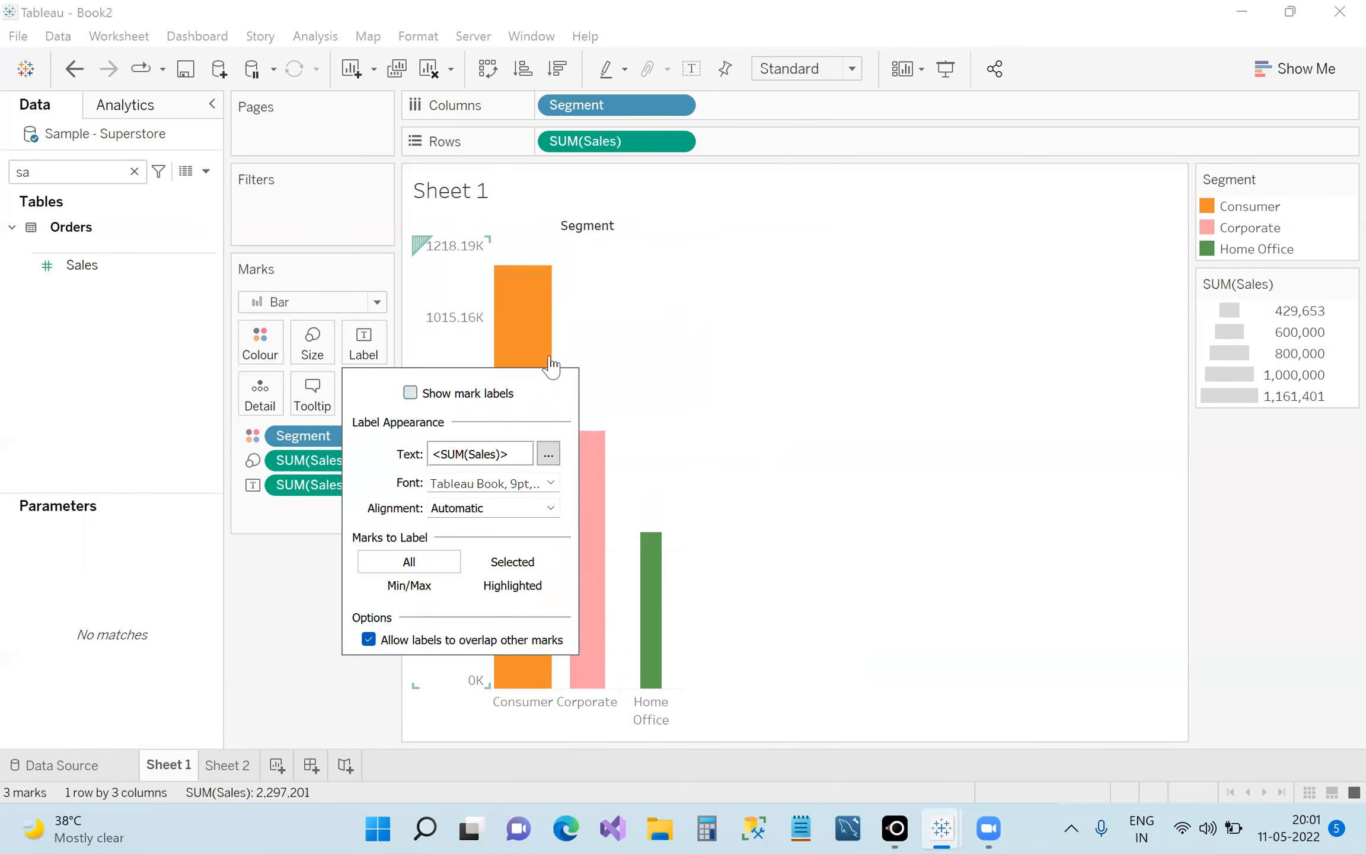
mouse_move(536, 315)
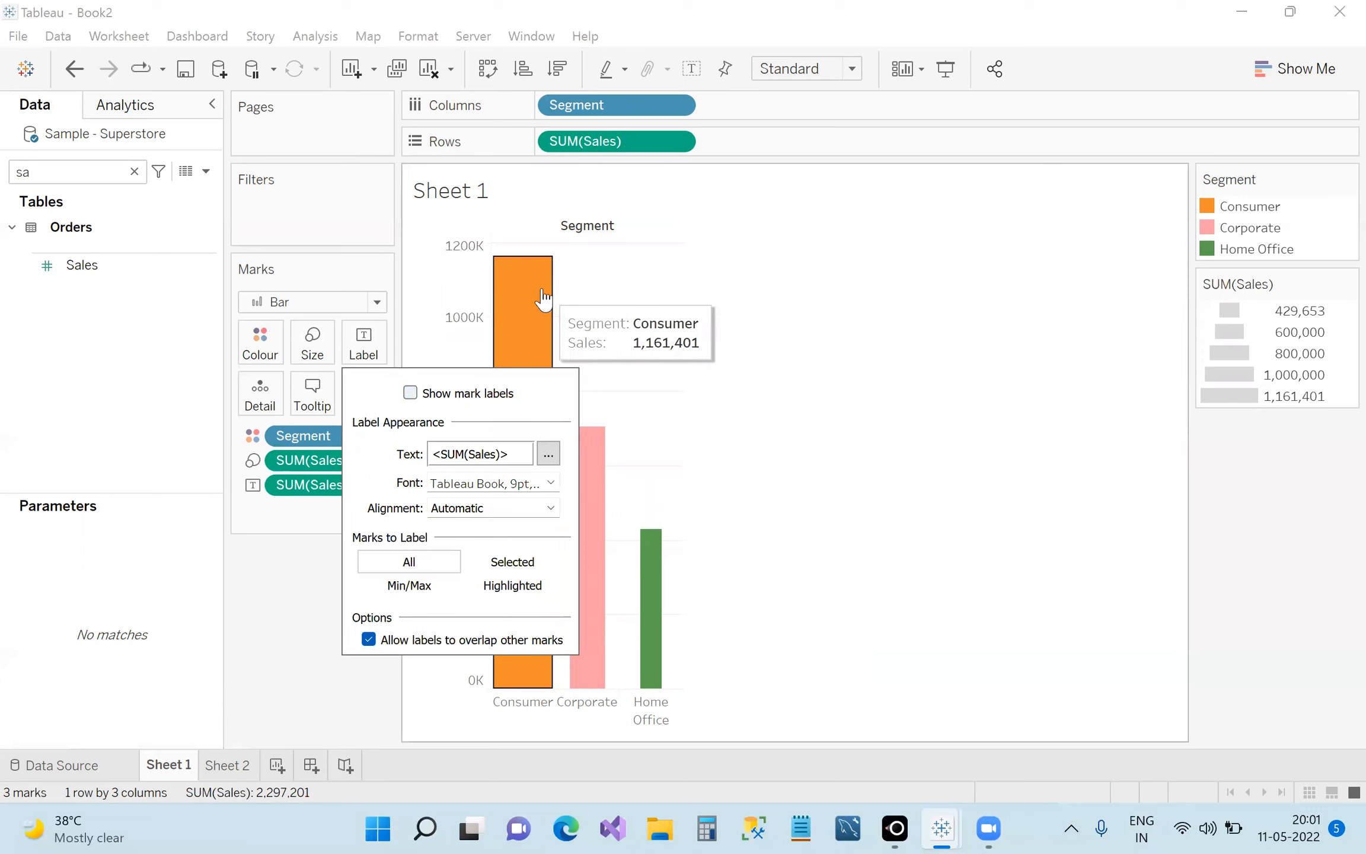
click(898, 363)
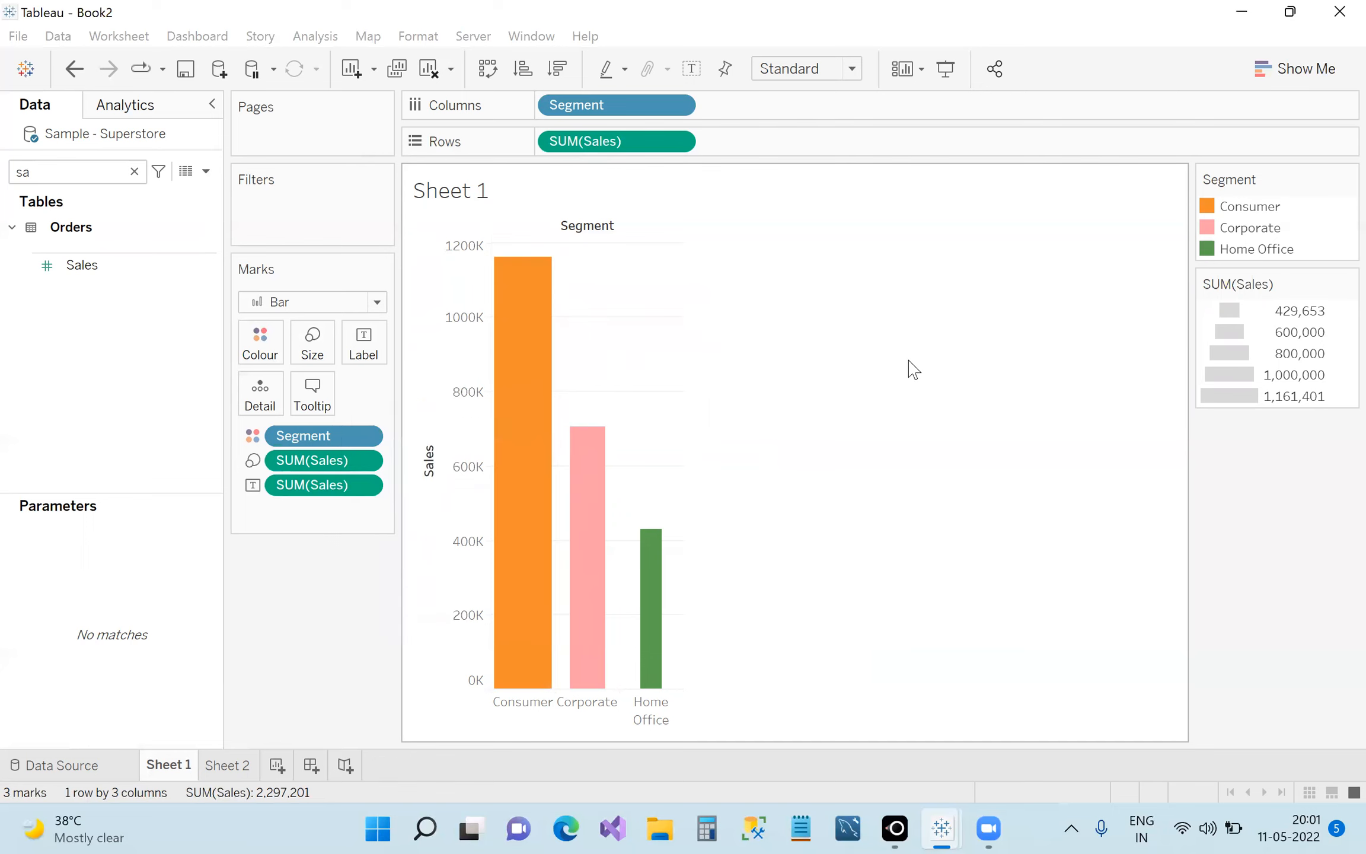
Turn the mark labels of the segment sales bars back on.
click(376, 355)
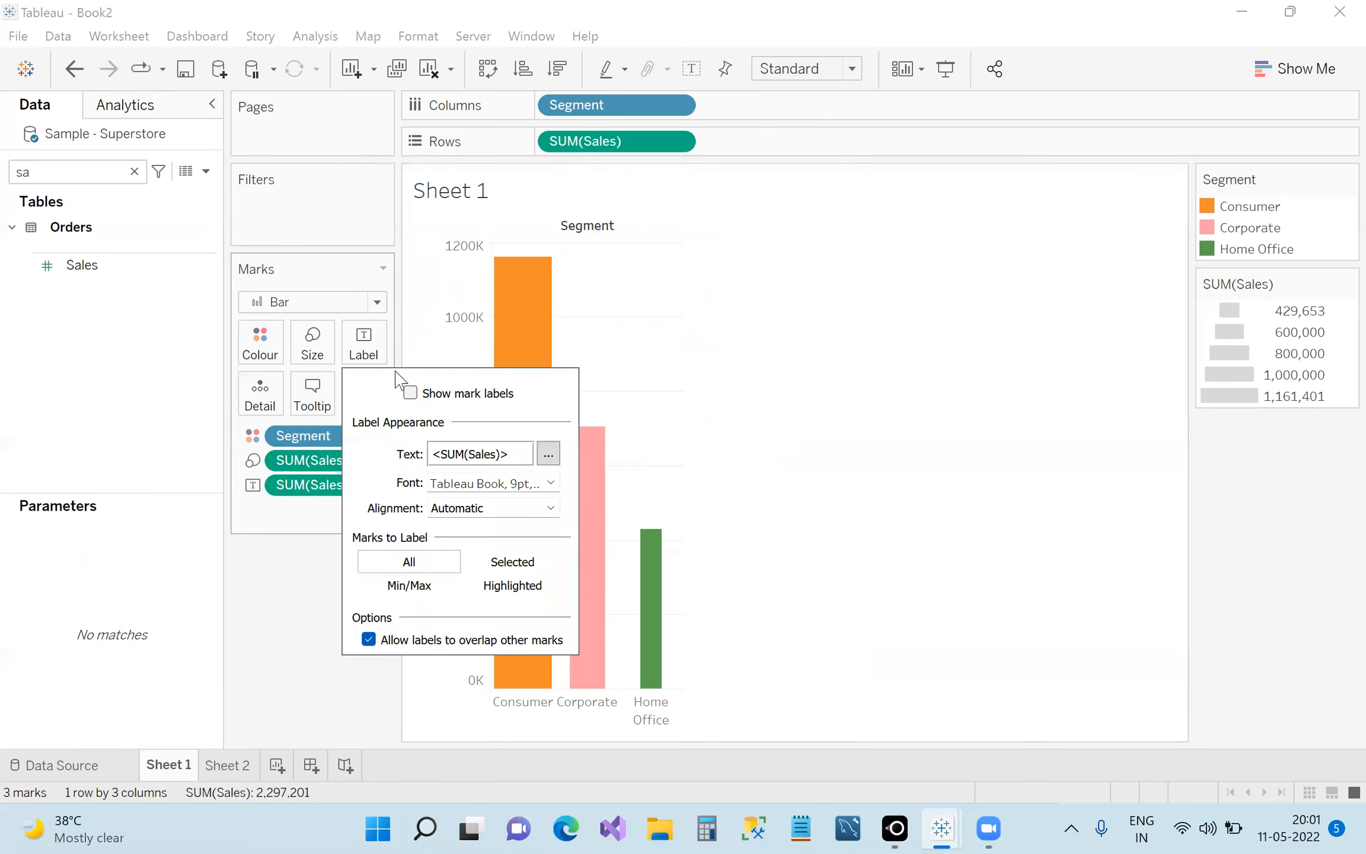
click(668, 380)
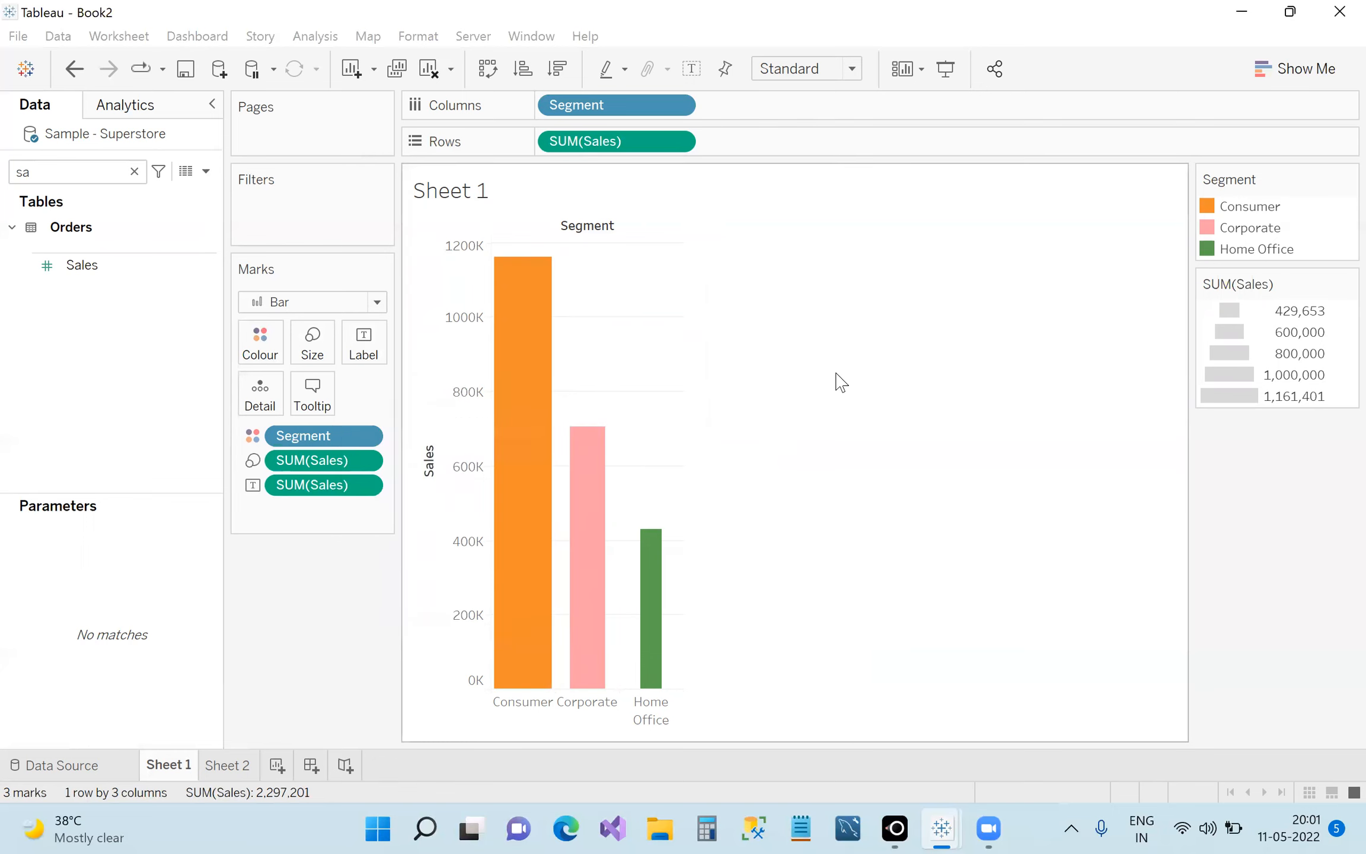
click(376, 342)
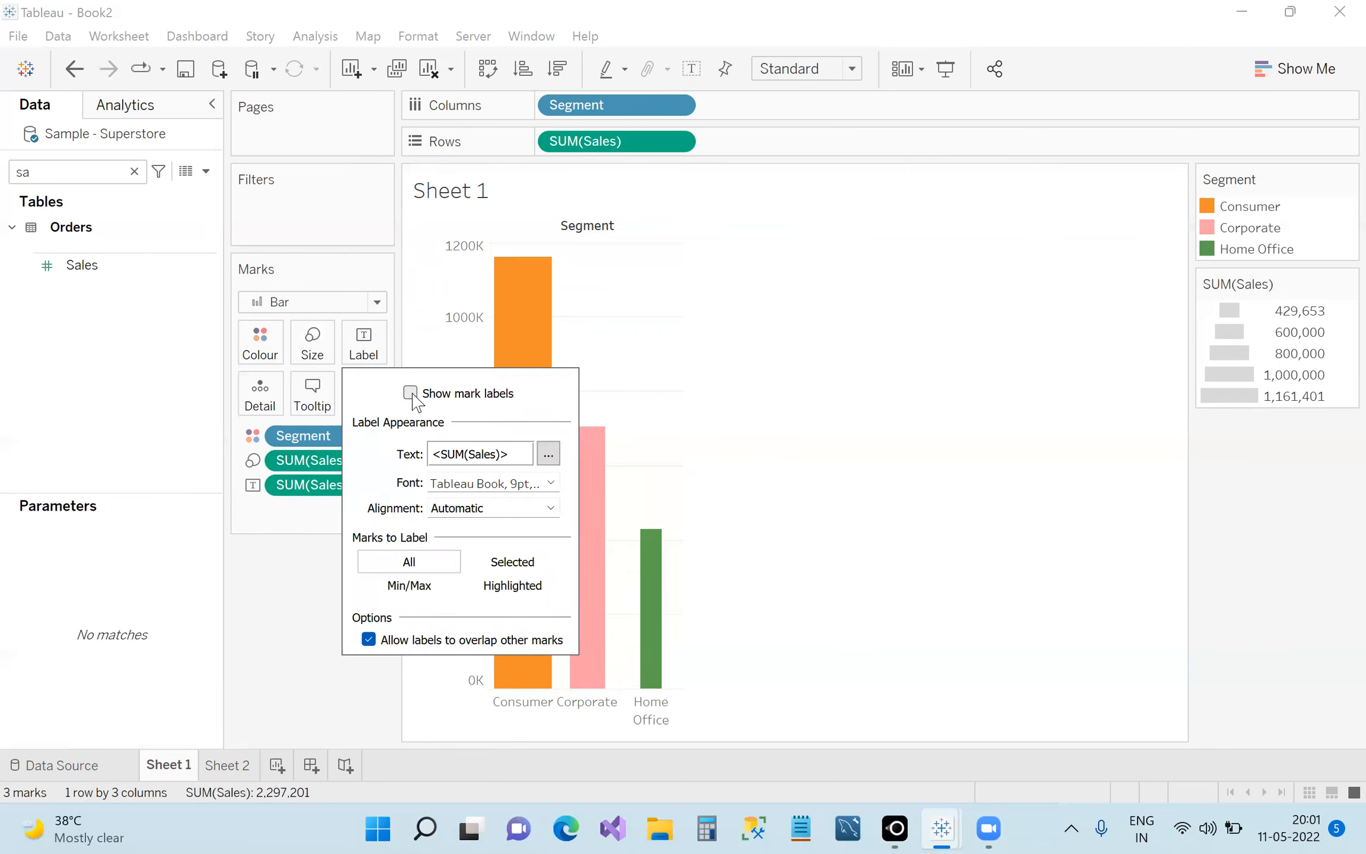
click(411, 393)
click(827, 380)
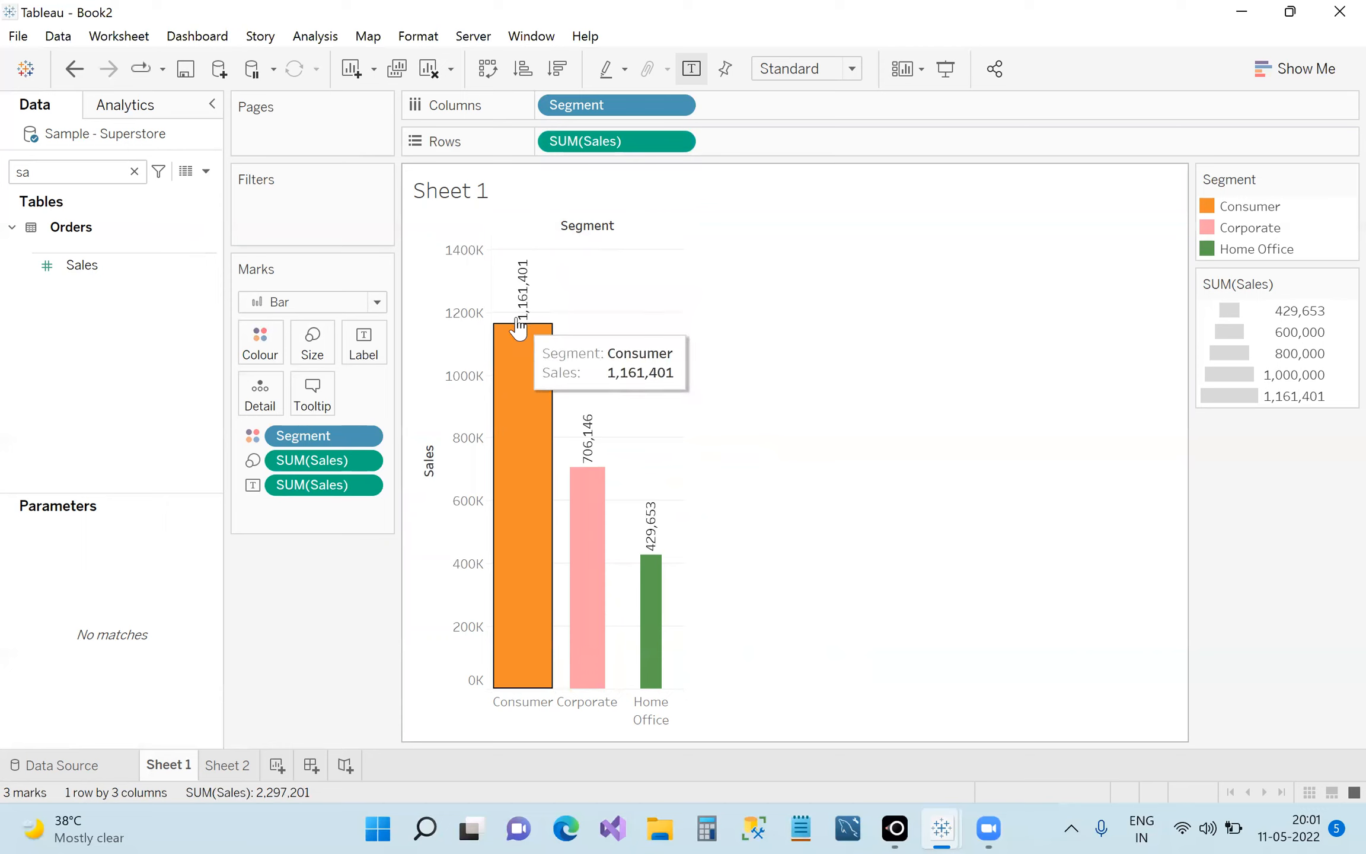
Hide the mark labels of the segment sales bars and show them again.
click(364, 350)
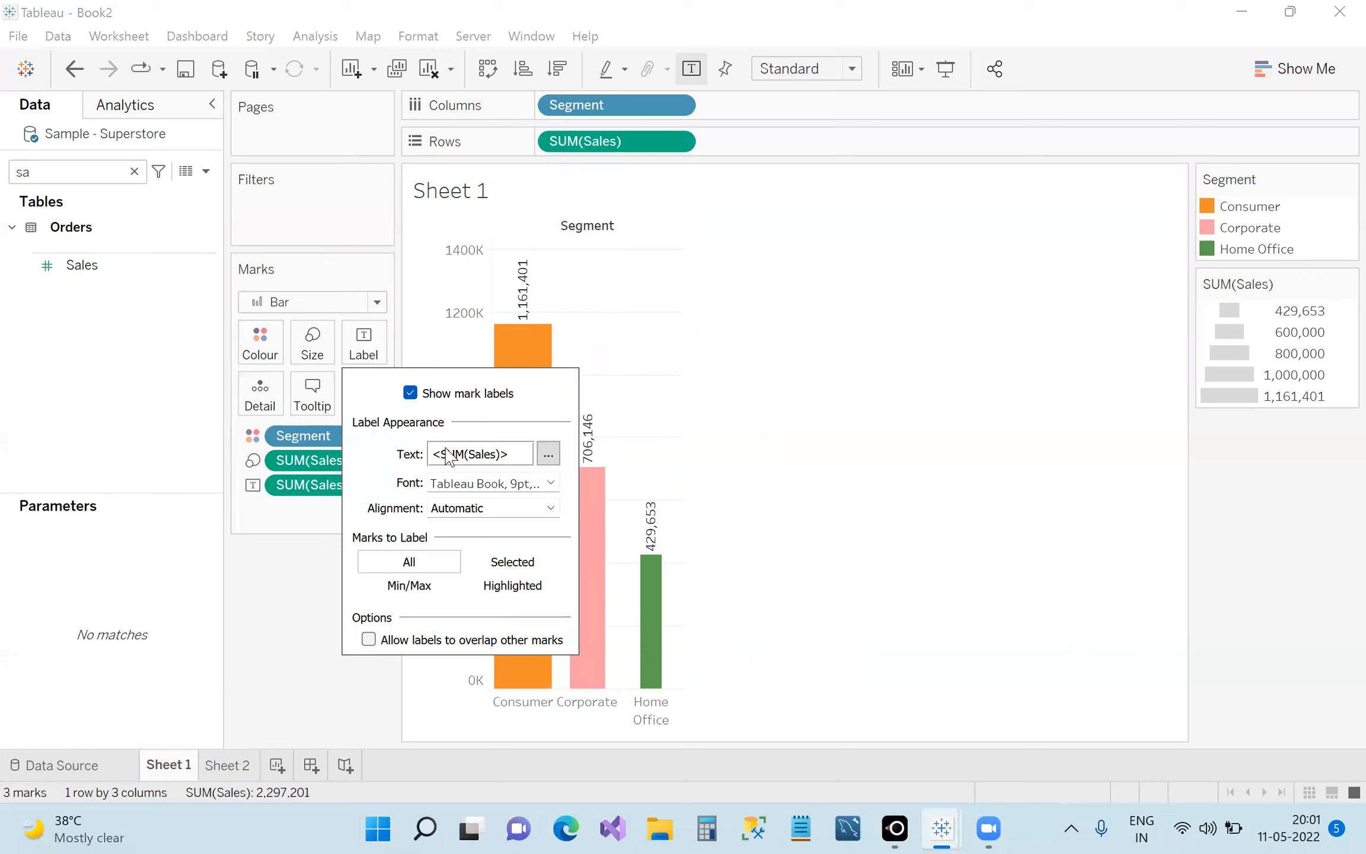
click(410, 392)
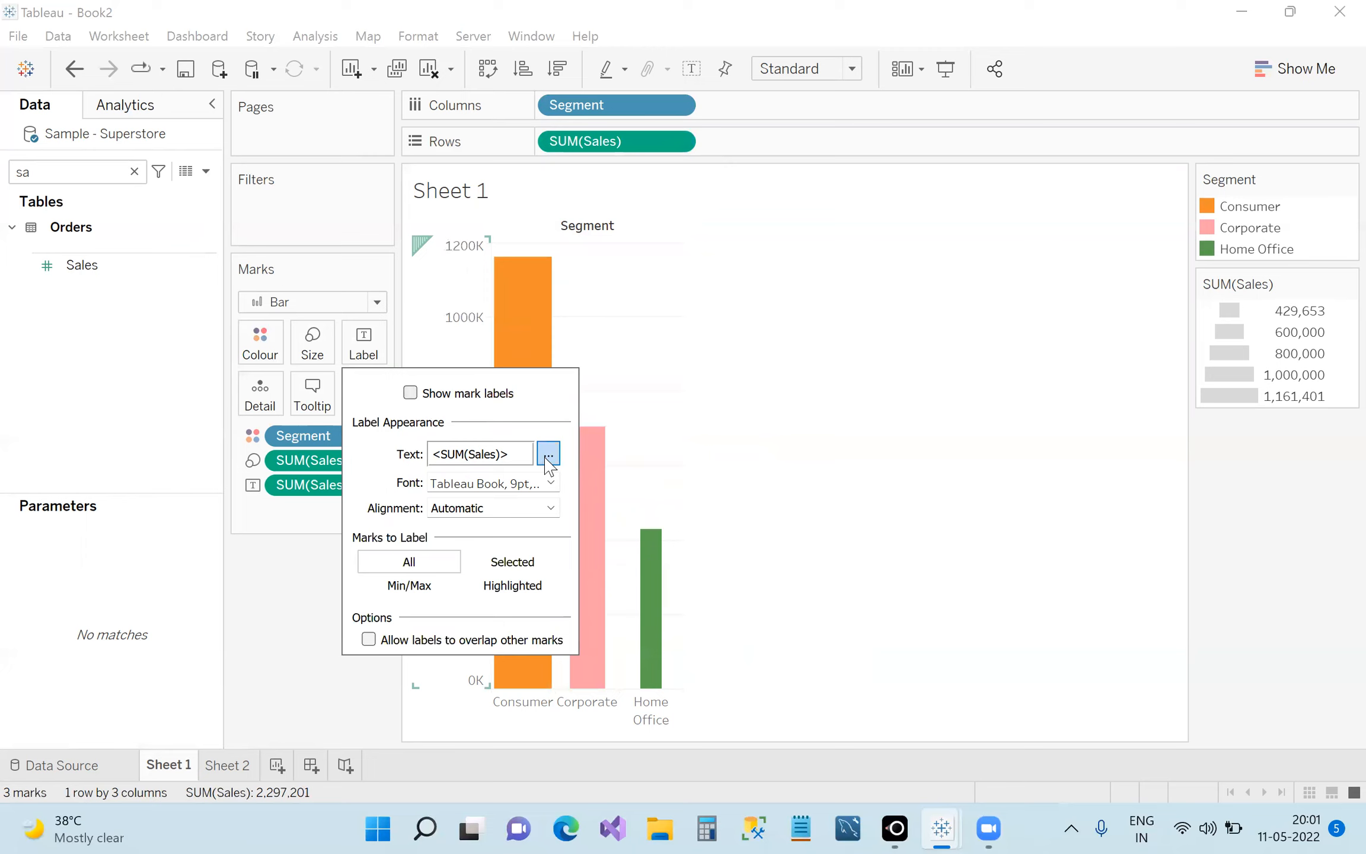
click(410, 393)
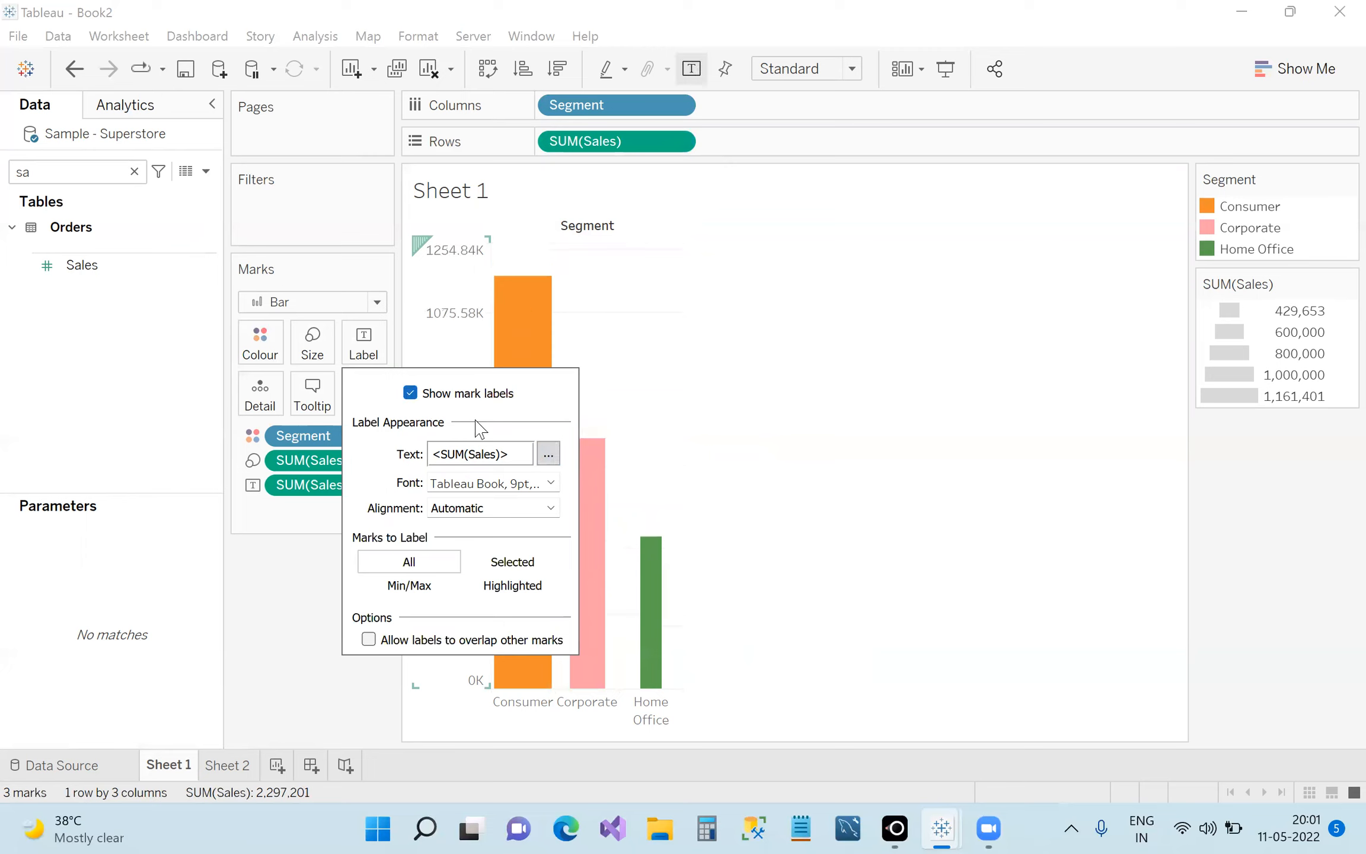
Put a person's first name in front of the Sales value in the mark label text and apply it.
click(548, 454)
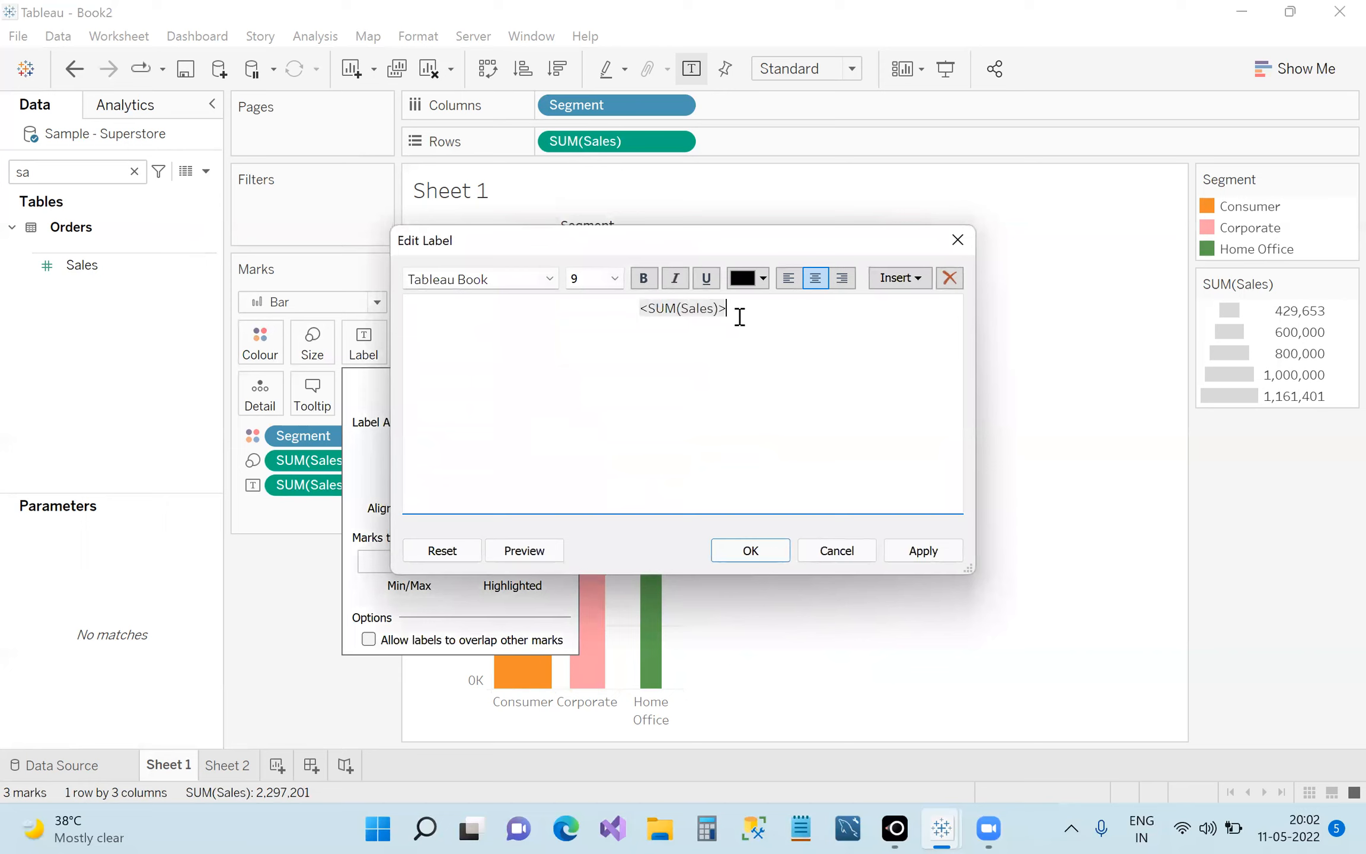
drag(739, 317, 637, 305)
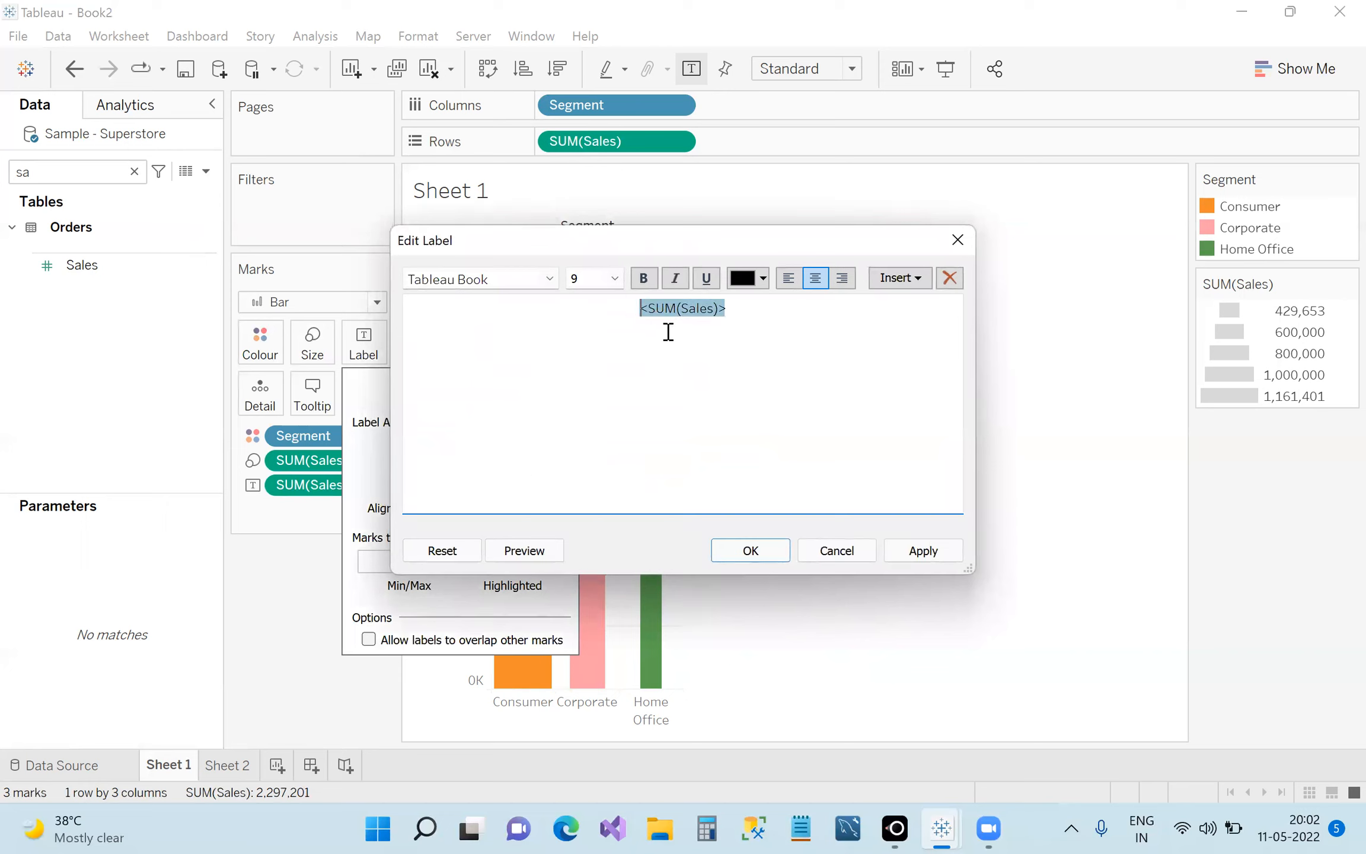
text(K)
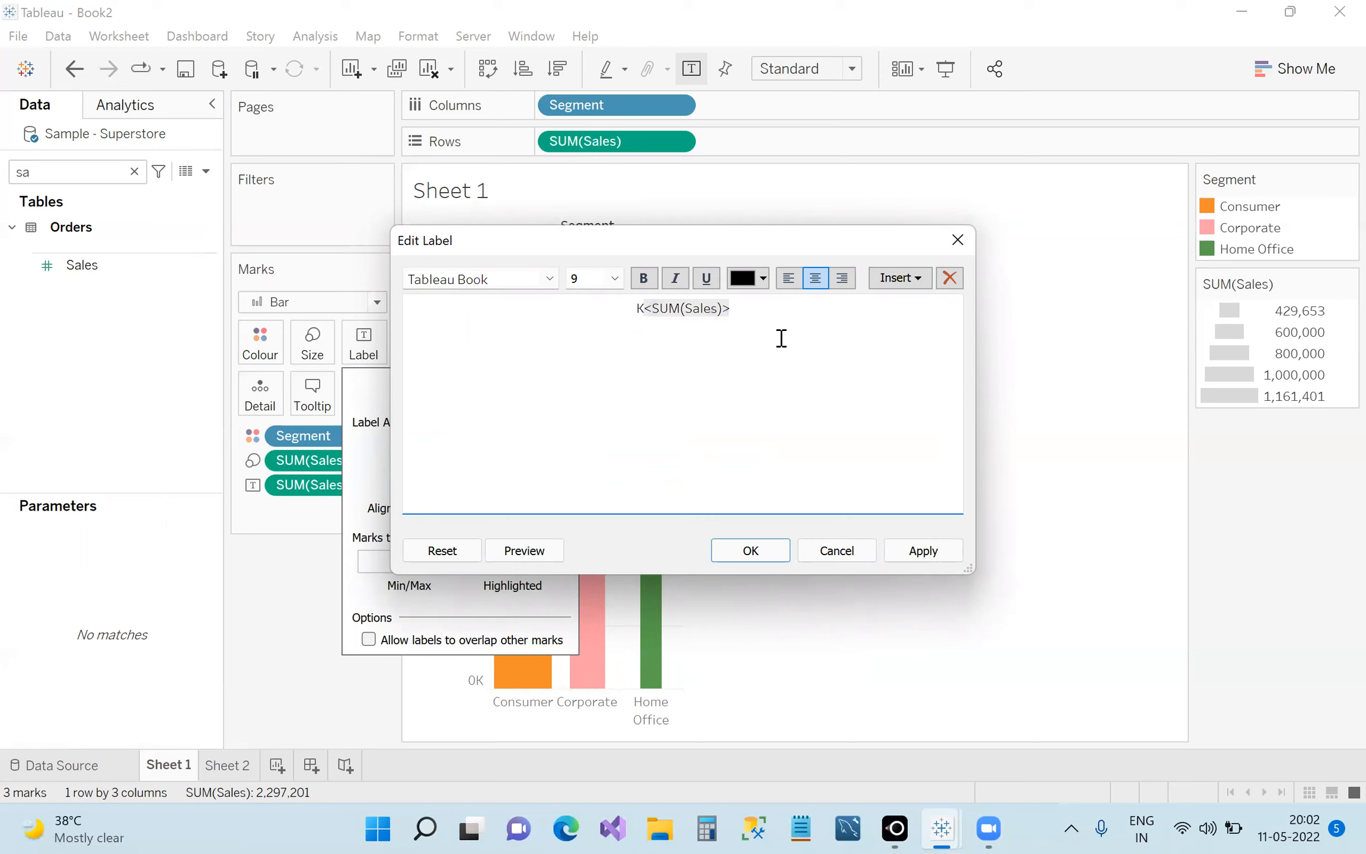
text(enny)
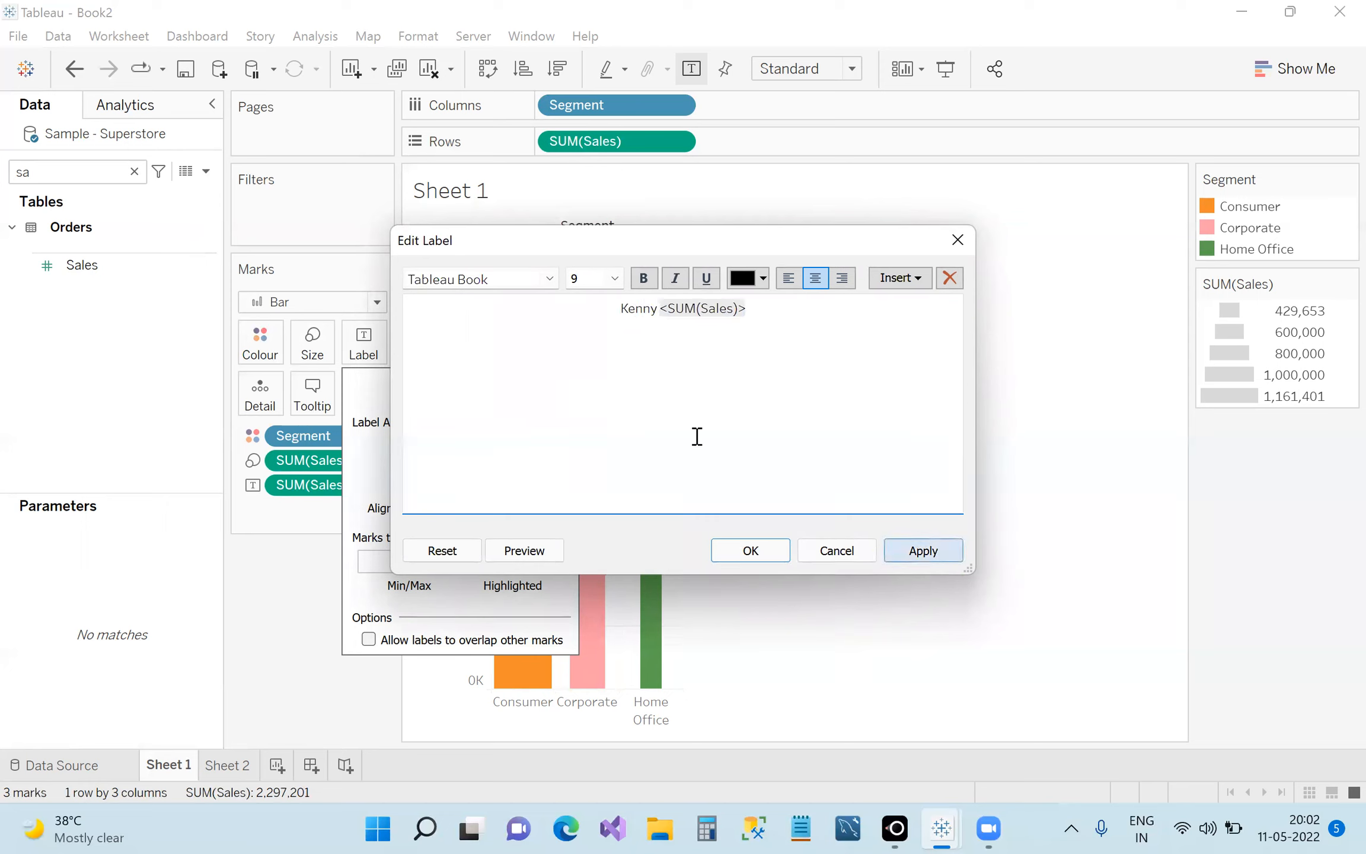
click(737, 553)
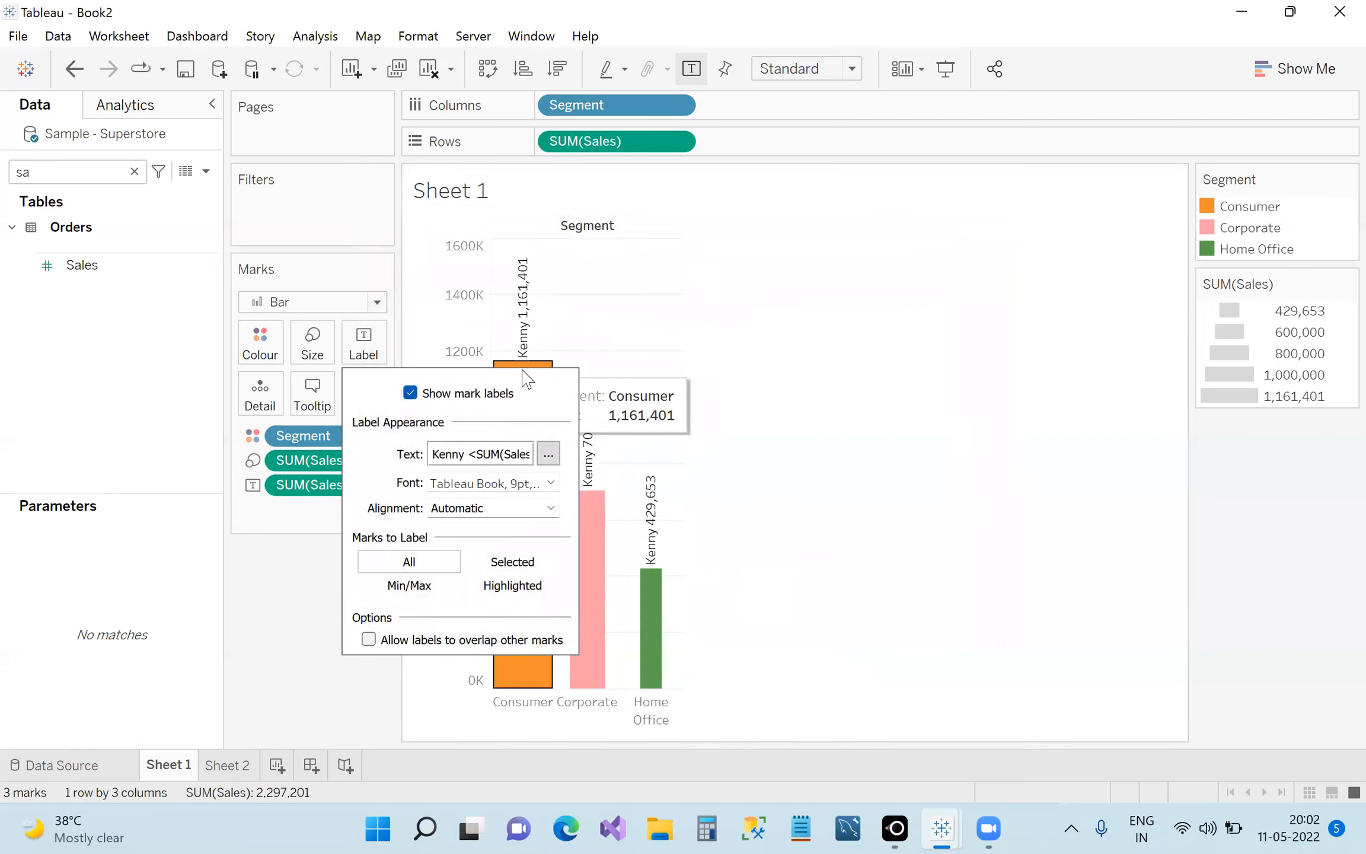
click(987, 448)
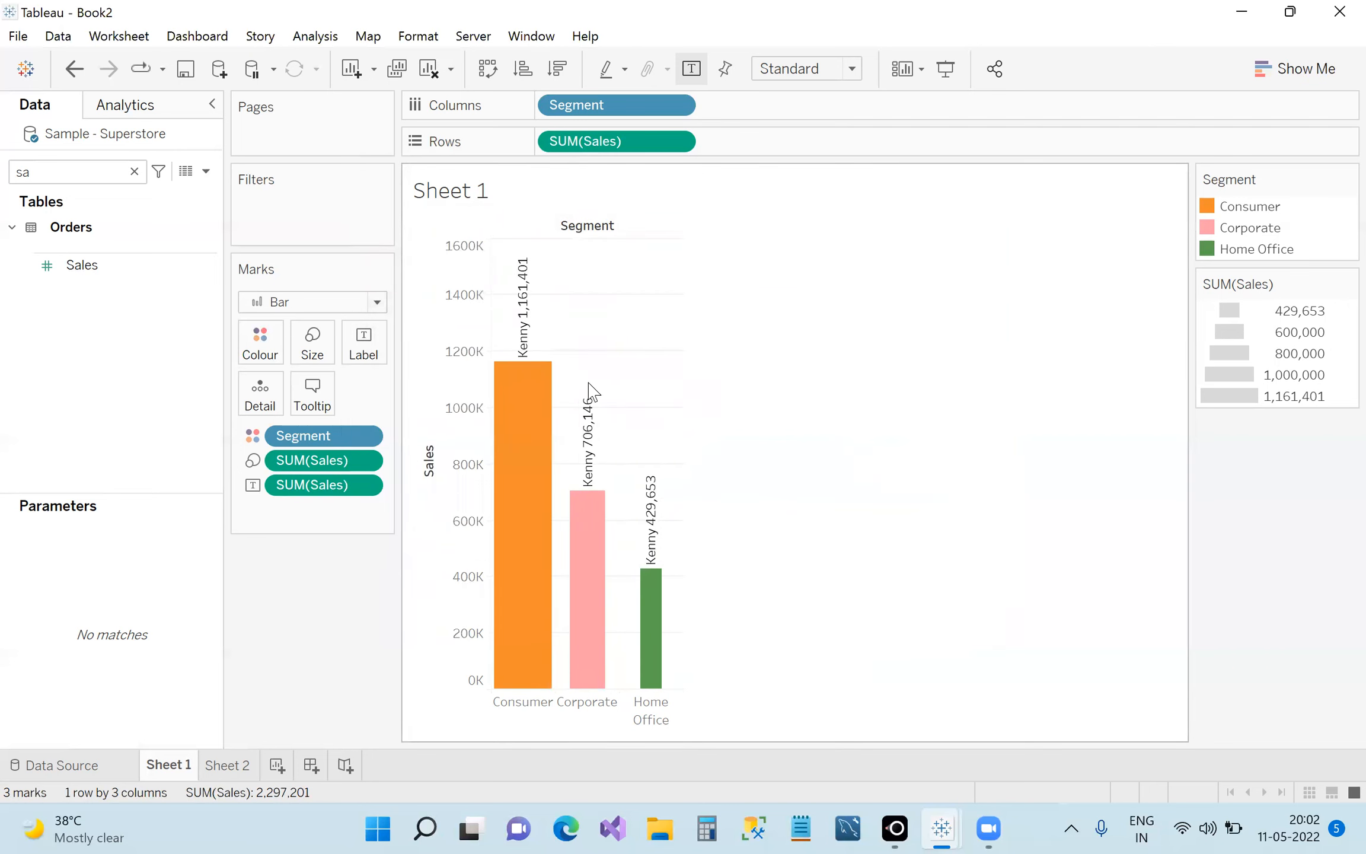
Examine the static text, the Sales field and the insertable fields in the mark label's text editor.
click(365, 350)
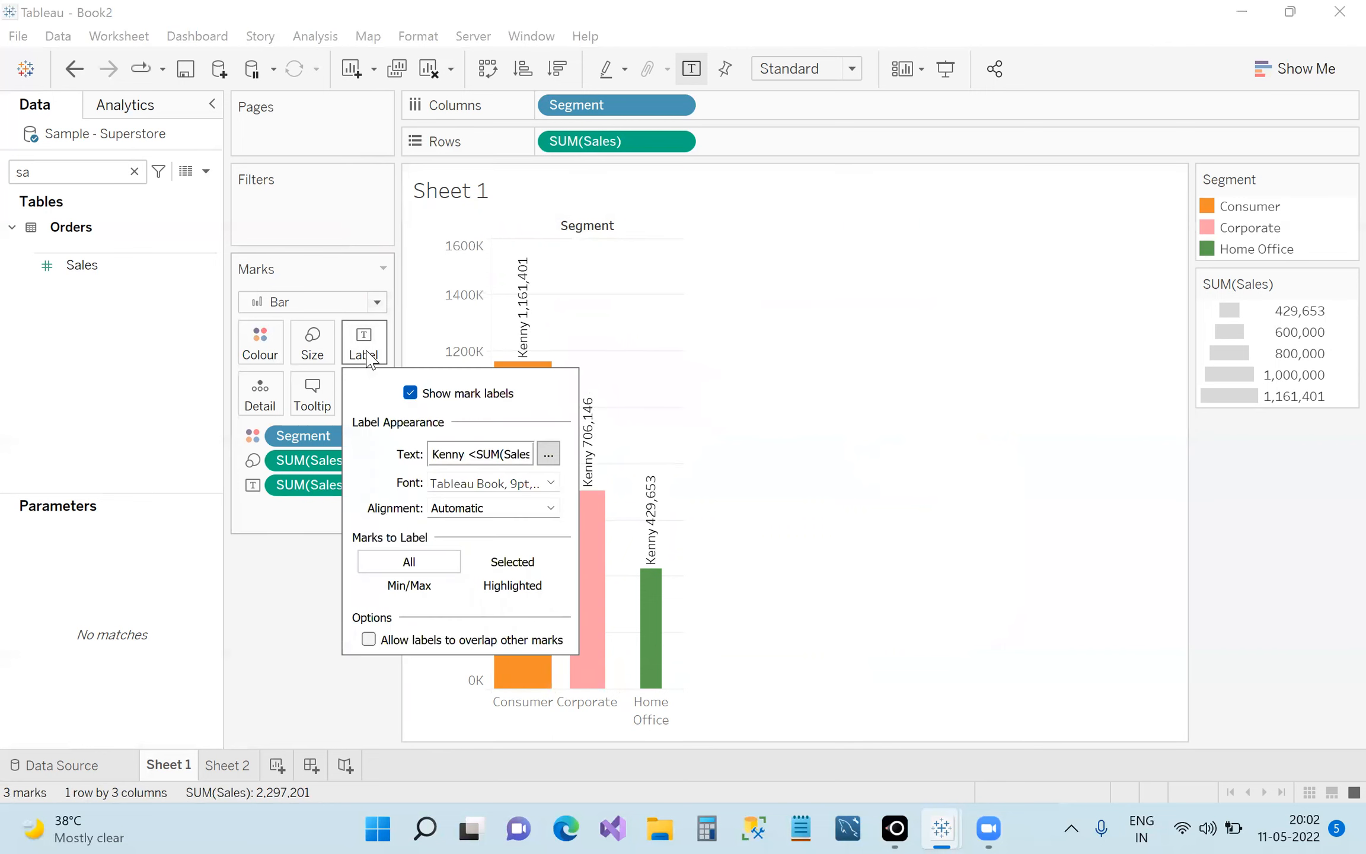
click(548, 454)
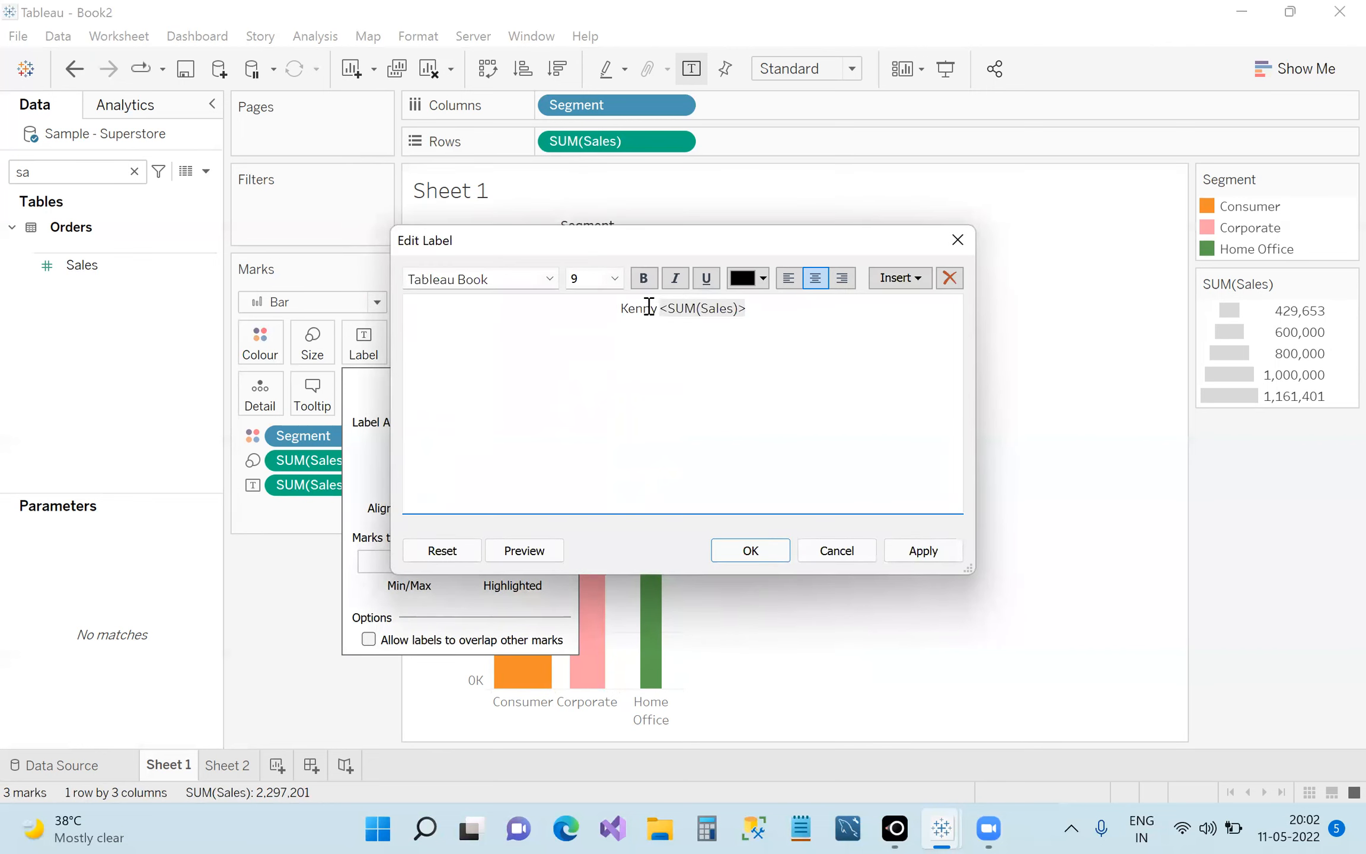
drag(657, 308, 621, 308)
click(743, 309)
drag(748, 309, 654, 315)
click(660, 318)
click(921, 283)
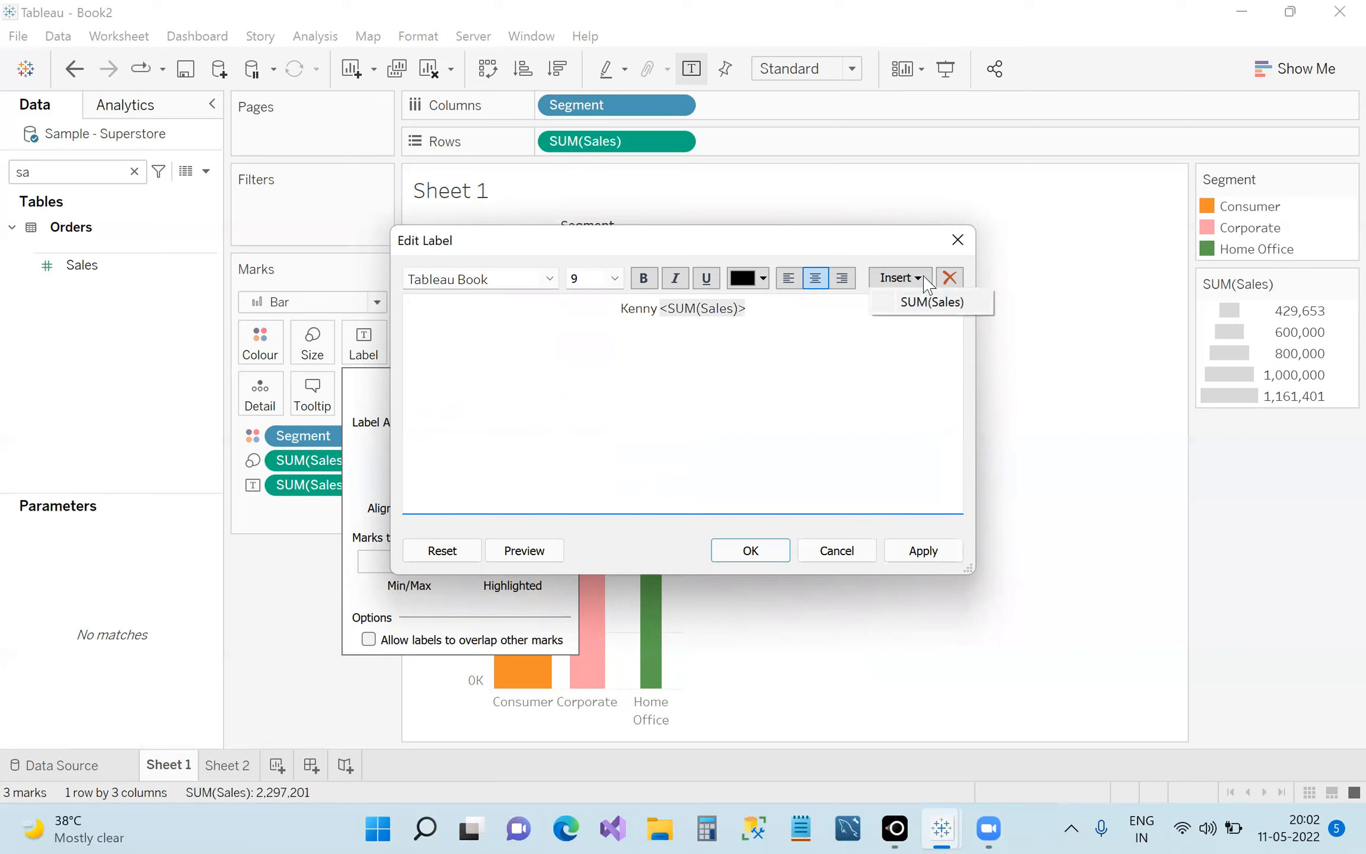
click(965, 238)
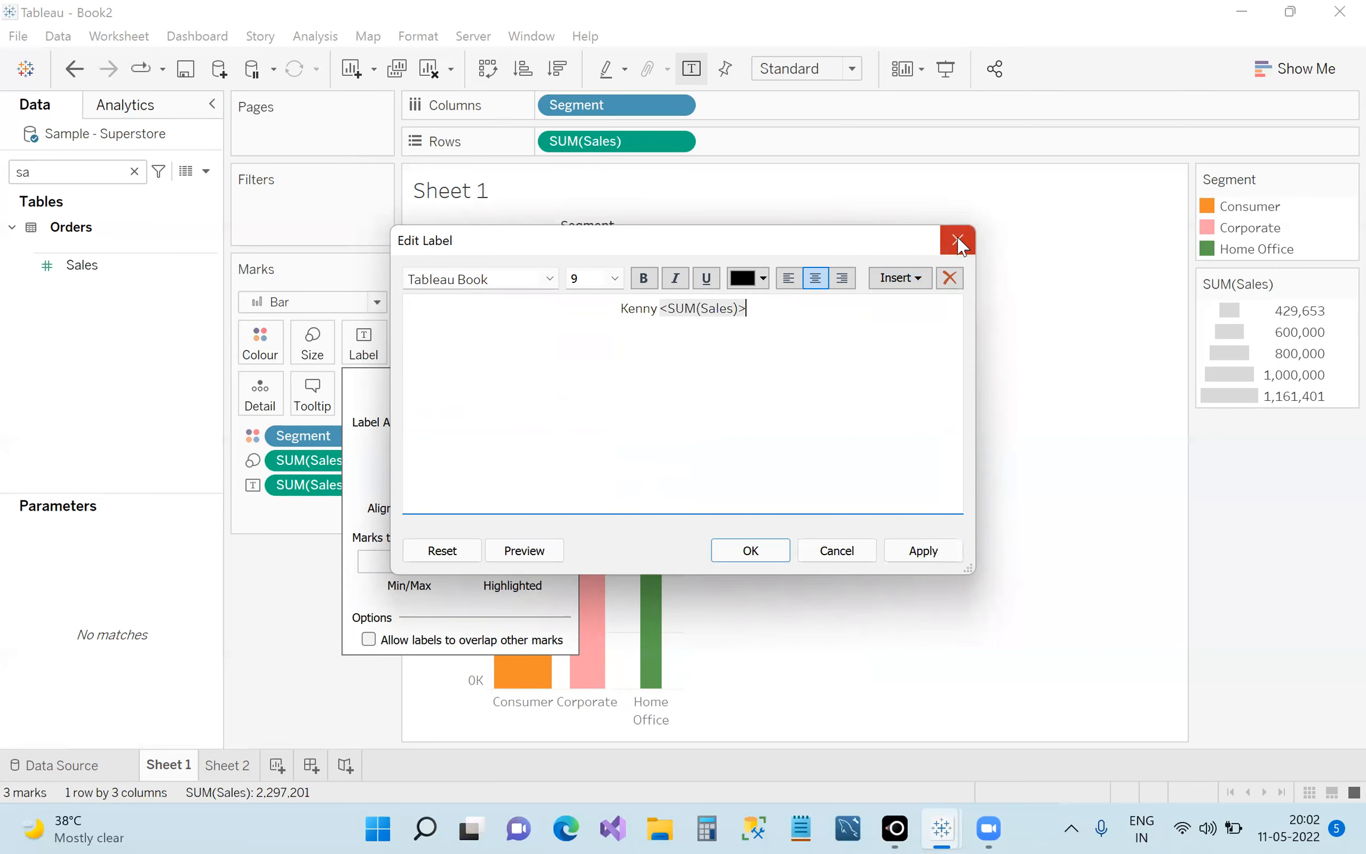
click(751, 550)
click(1015, 335)
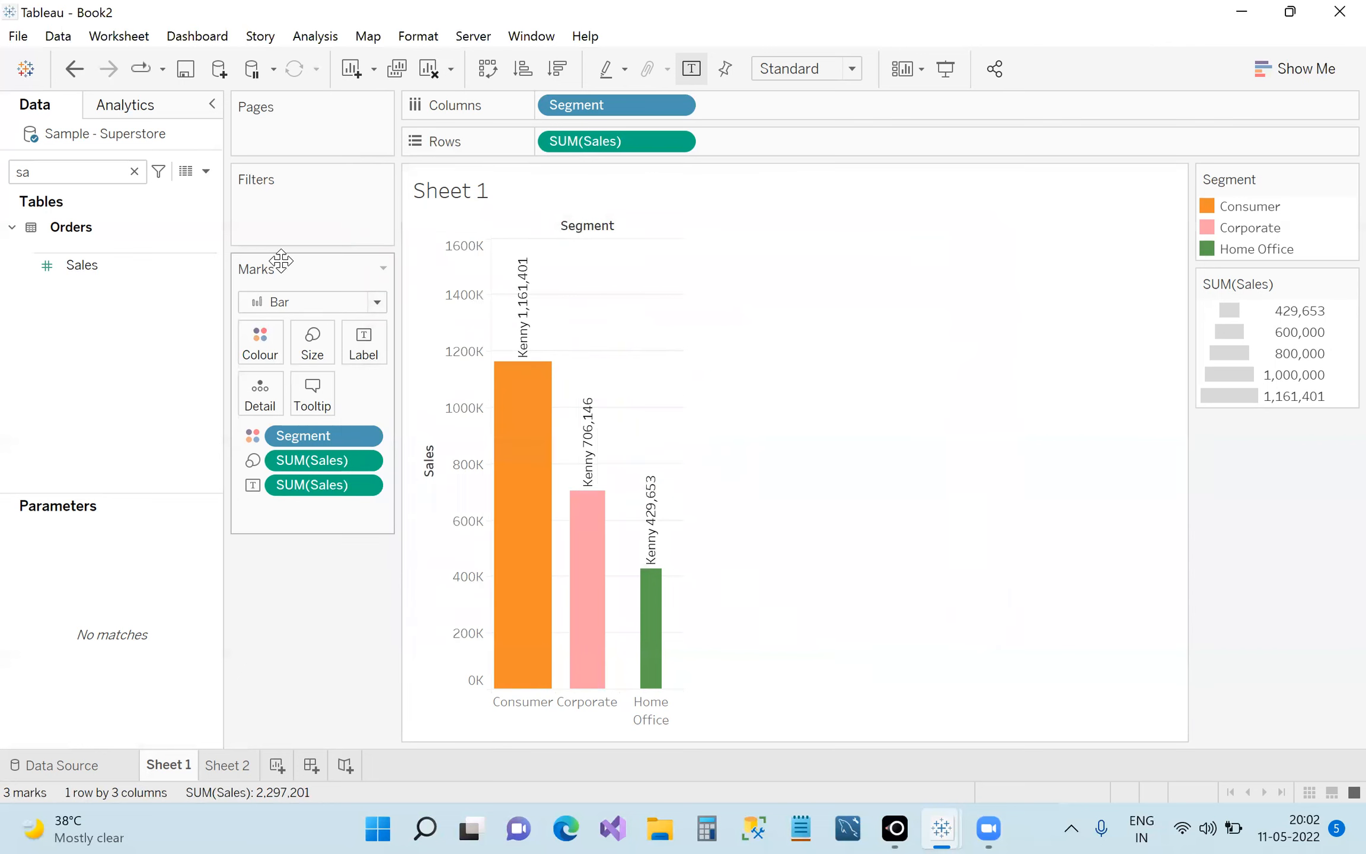
Find the Profit field and add it to the mark labels of the segment bars.
click(134, 171)
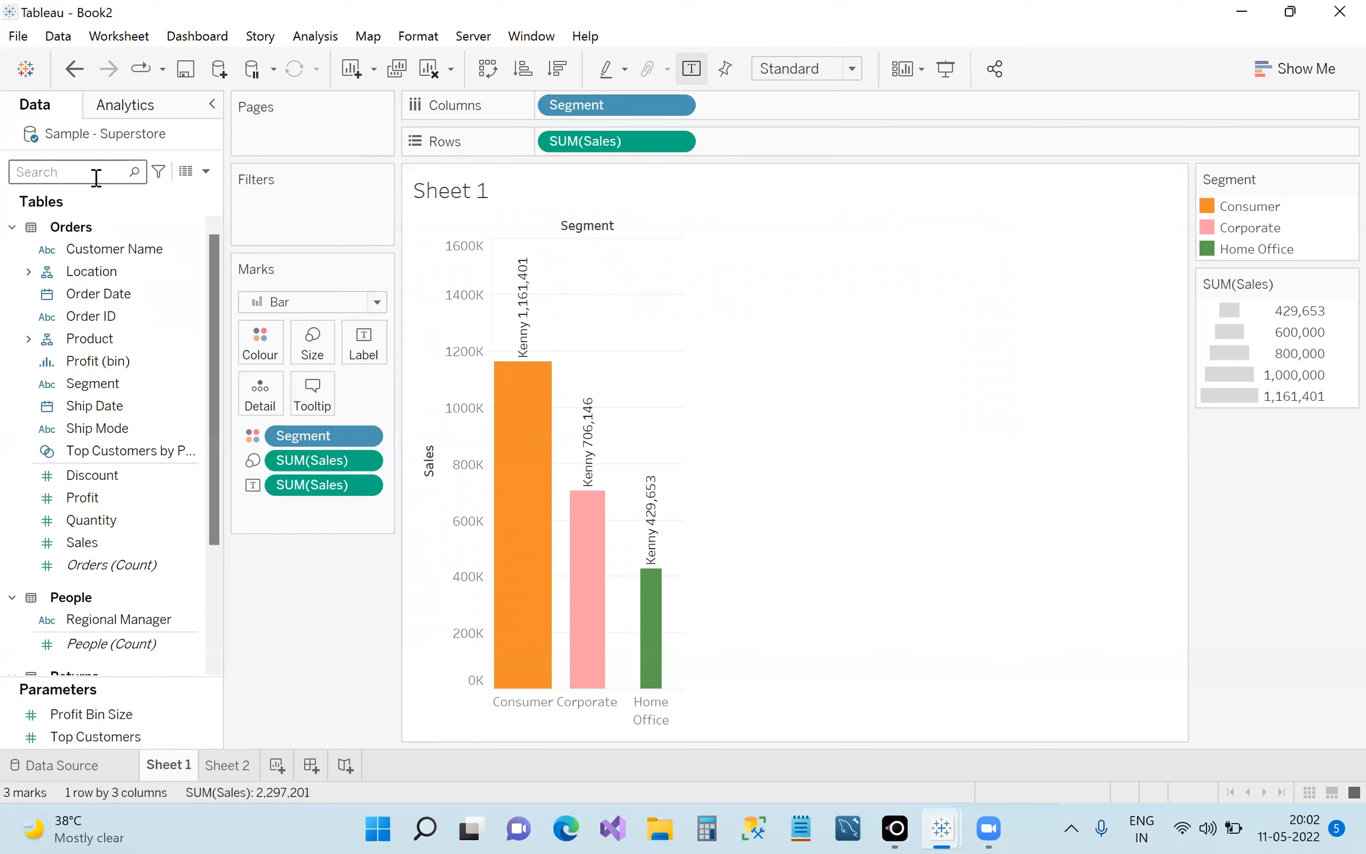
text(pro)
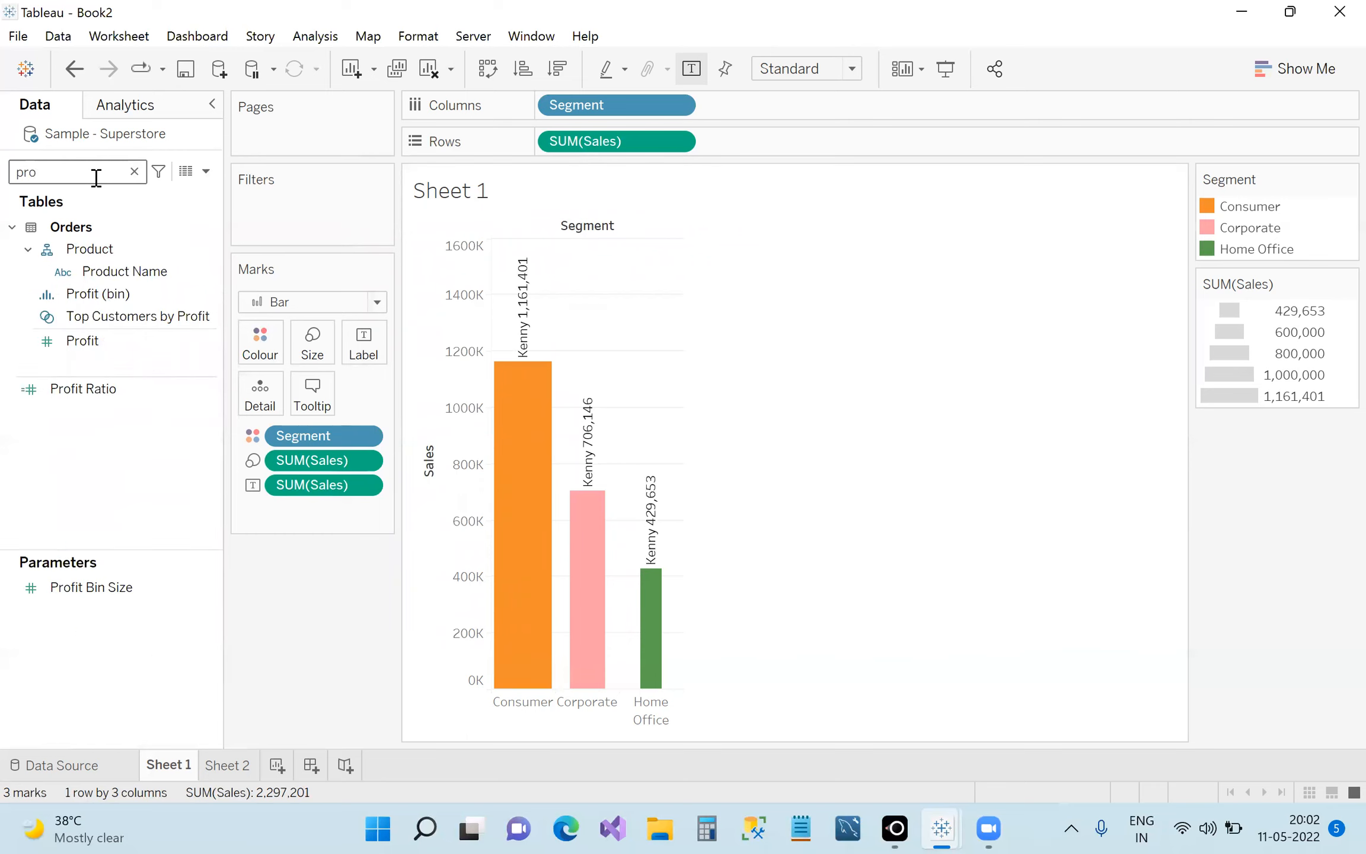
drag(118, 344, 367, 345)
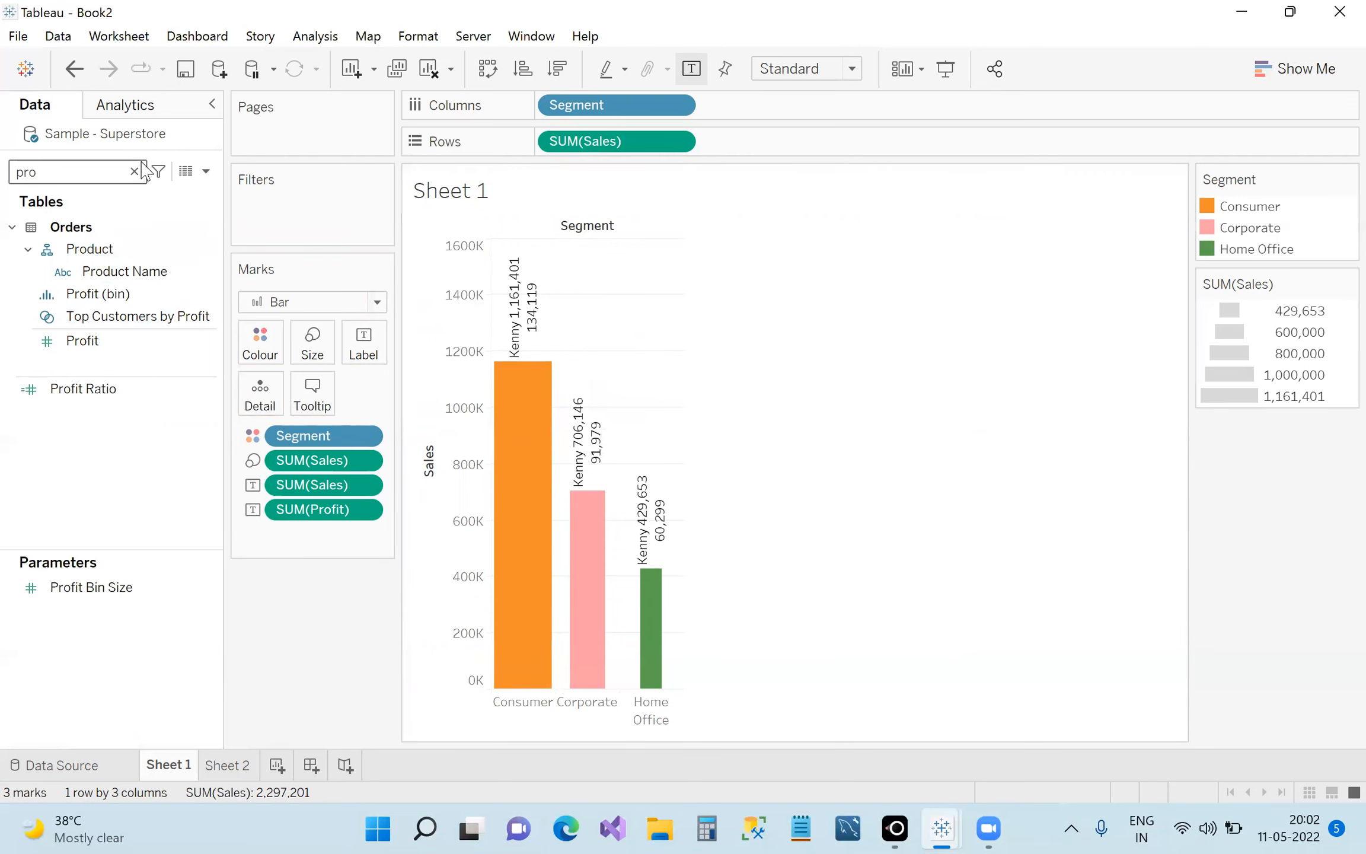
Find the Discount field and add it to the mark labels of the segment bars.
double_click(89, 176)
key(BackSpace)
text(disco)
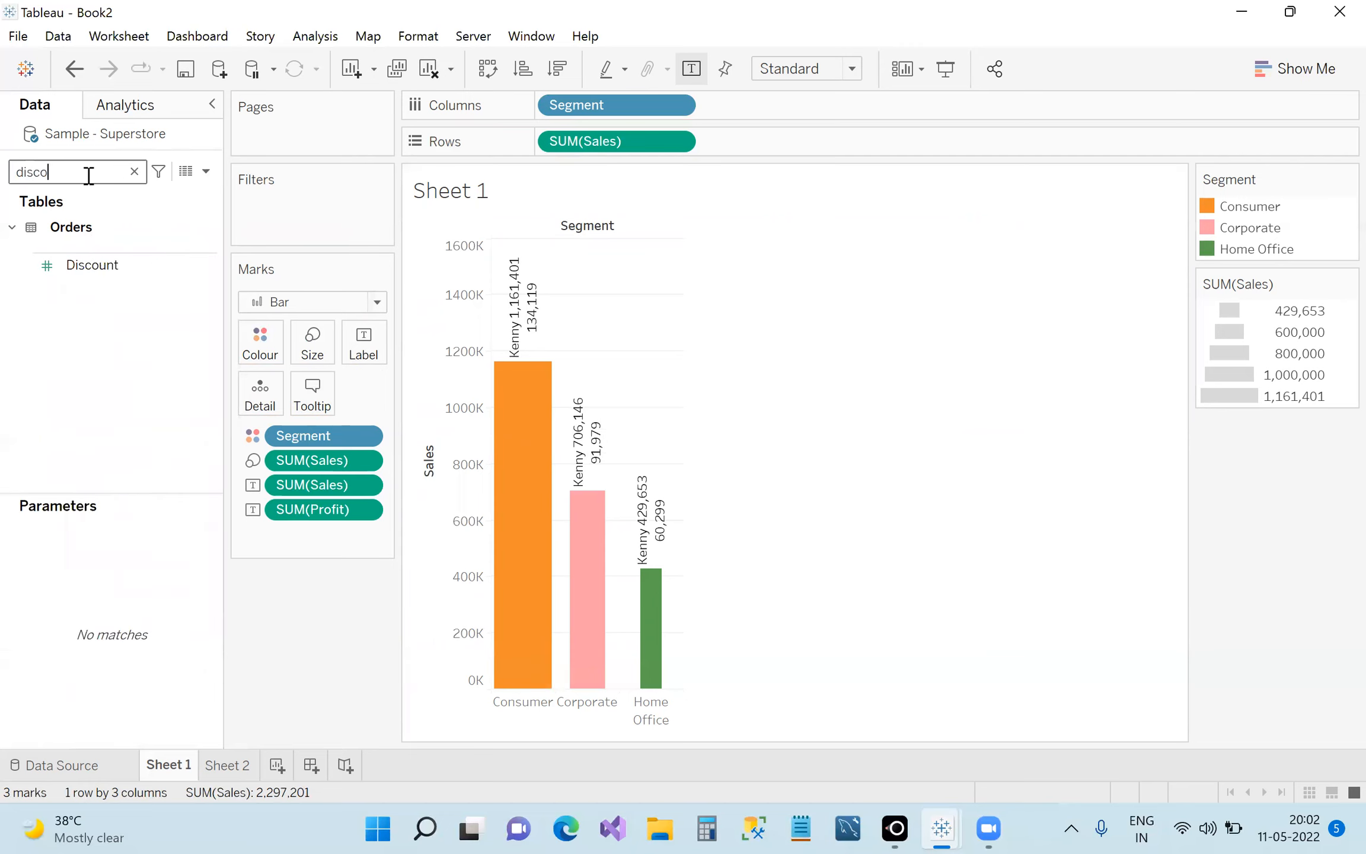
drag(107, 265, 365, 350)
mouse_move(534, 314)
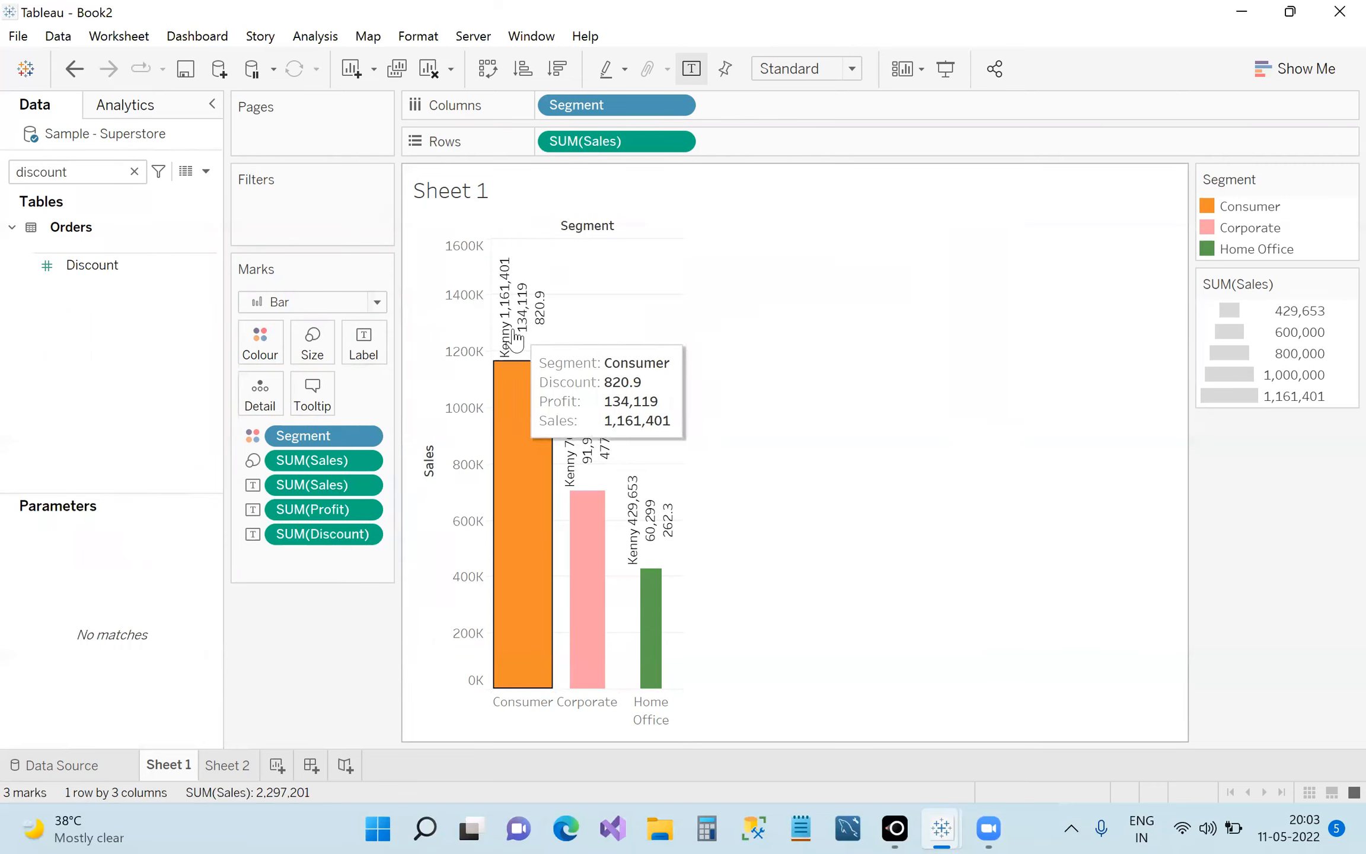
Replace the first name in front of the Sales value in the mark label text with "Sales:".
click(364, 345)
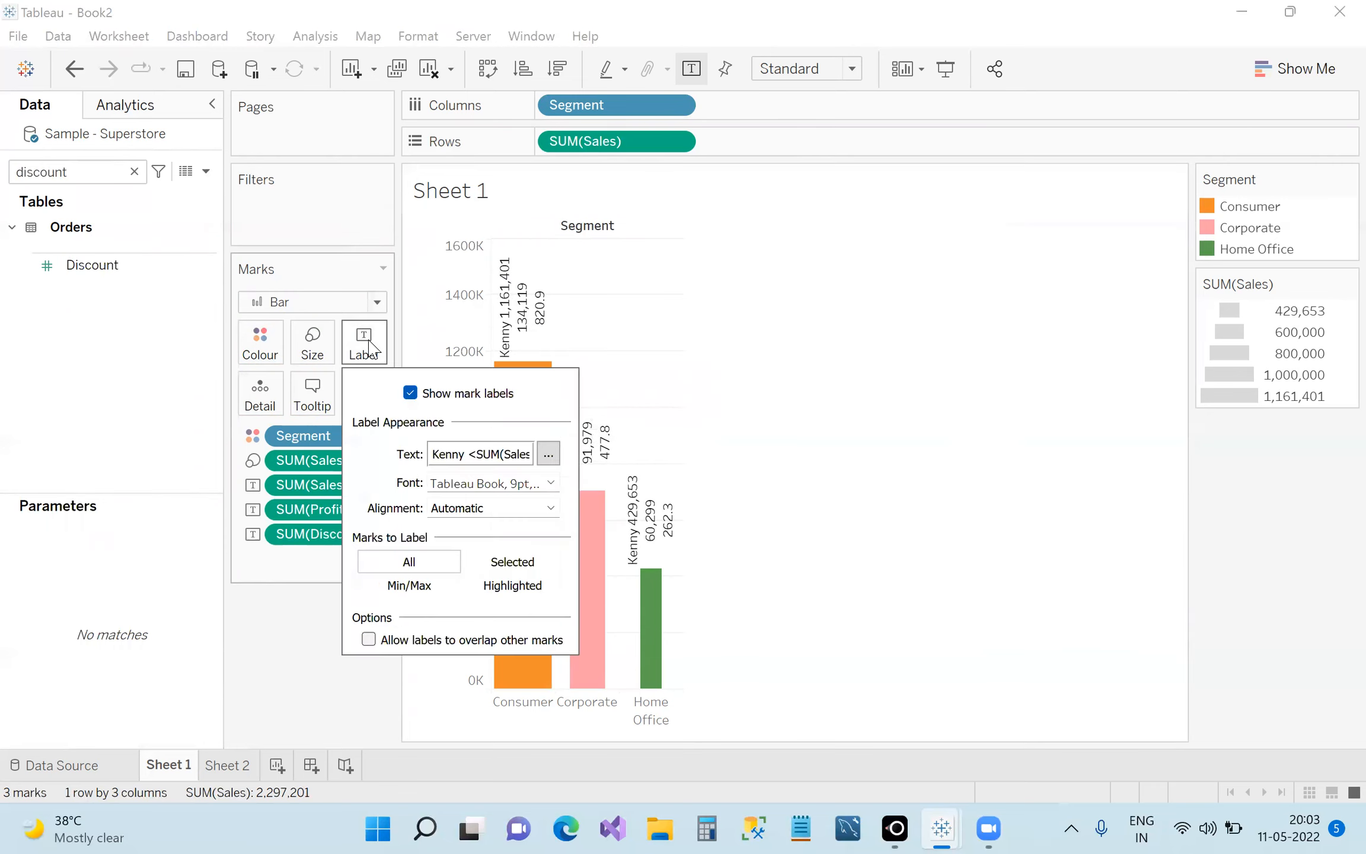
click(549, 455)
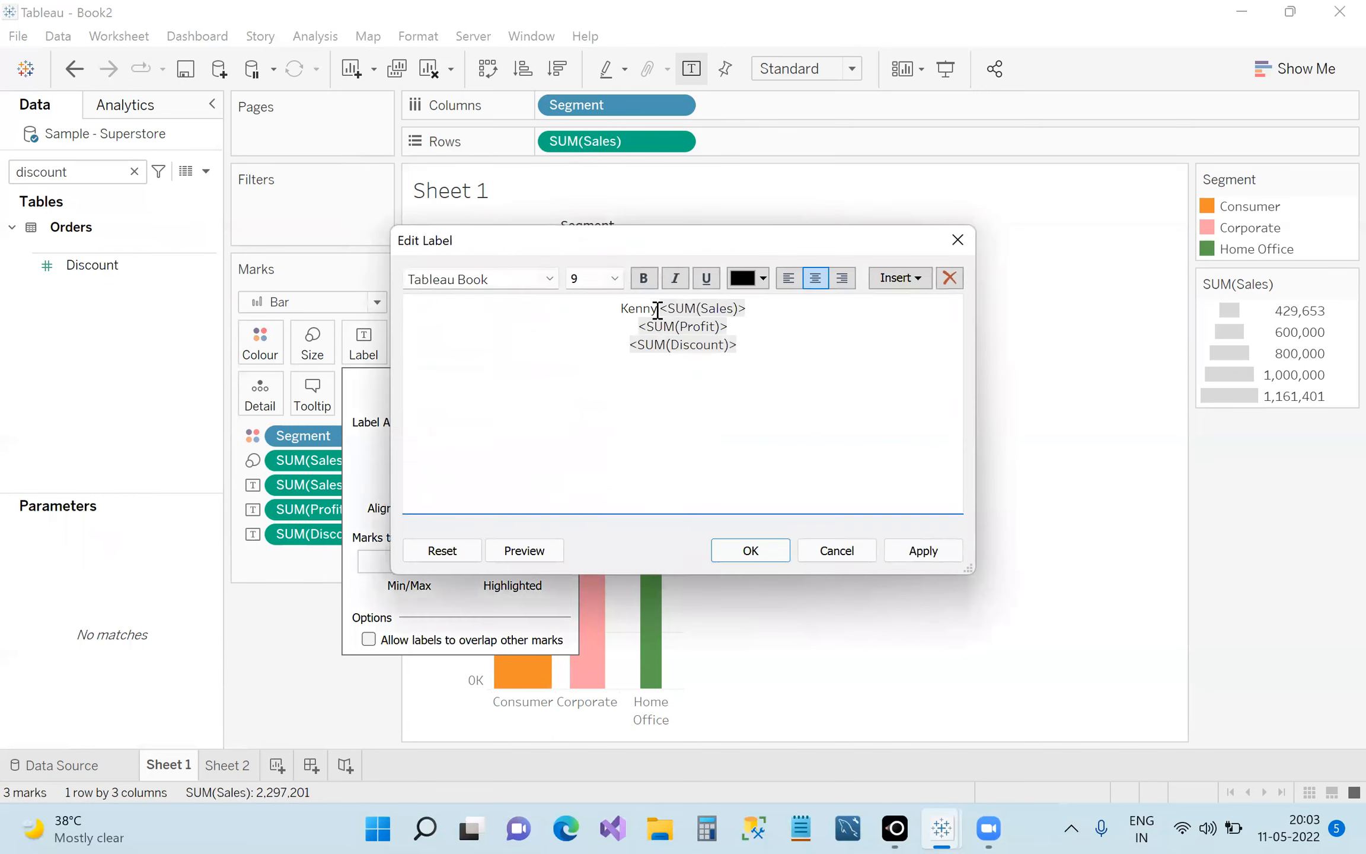
key(BackSpace)
key(BackSpace)
key(BackSpace)
key(BackSpace)
key(BackSpace)
key(BackSpace)
text(Sales)
text(:)
Prefix the other two label lines with "Profit:" and "Discount:" and apply the label text to the bars.
text(Profit)
text(")
key(BackSpace)
text(:)
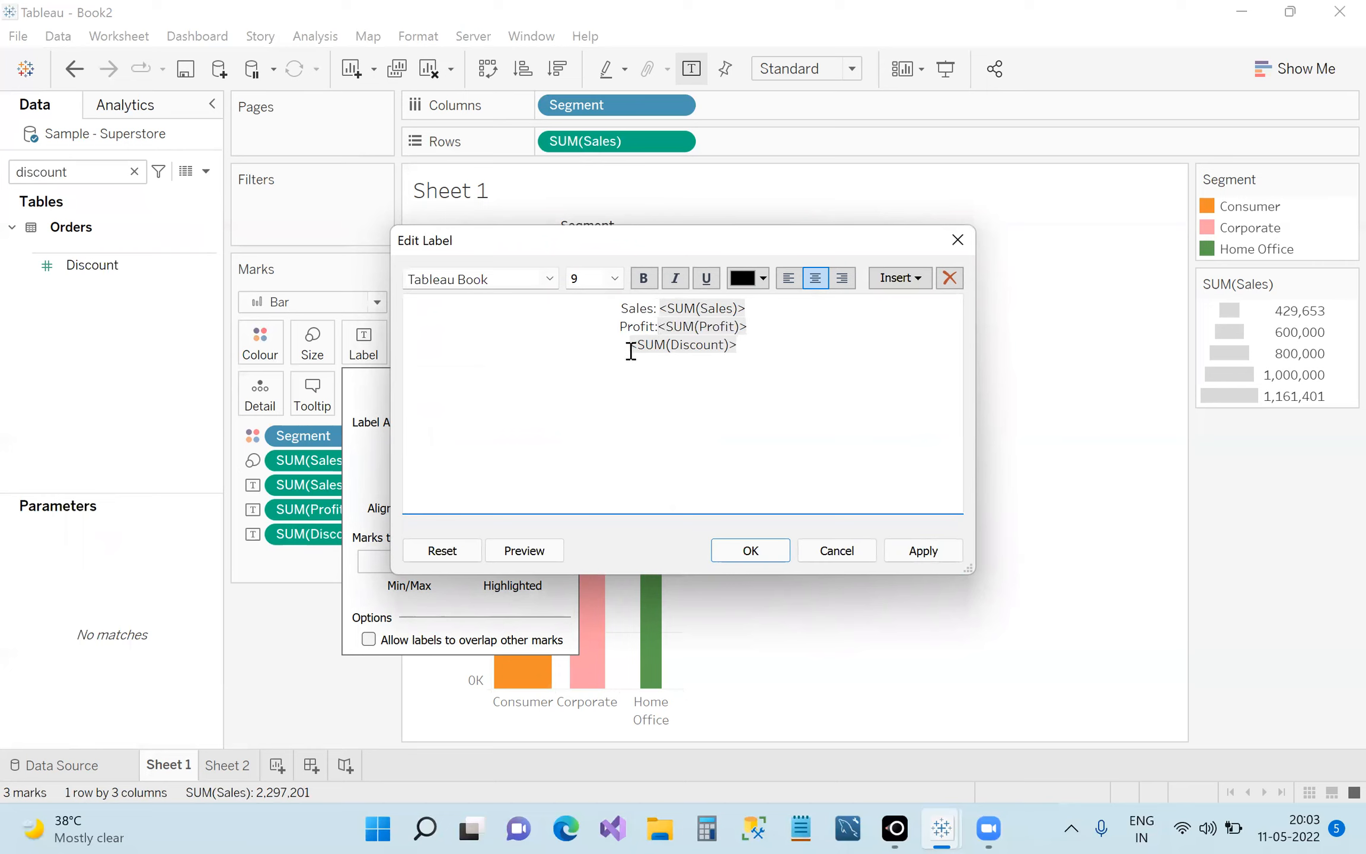
text(Discount)
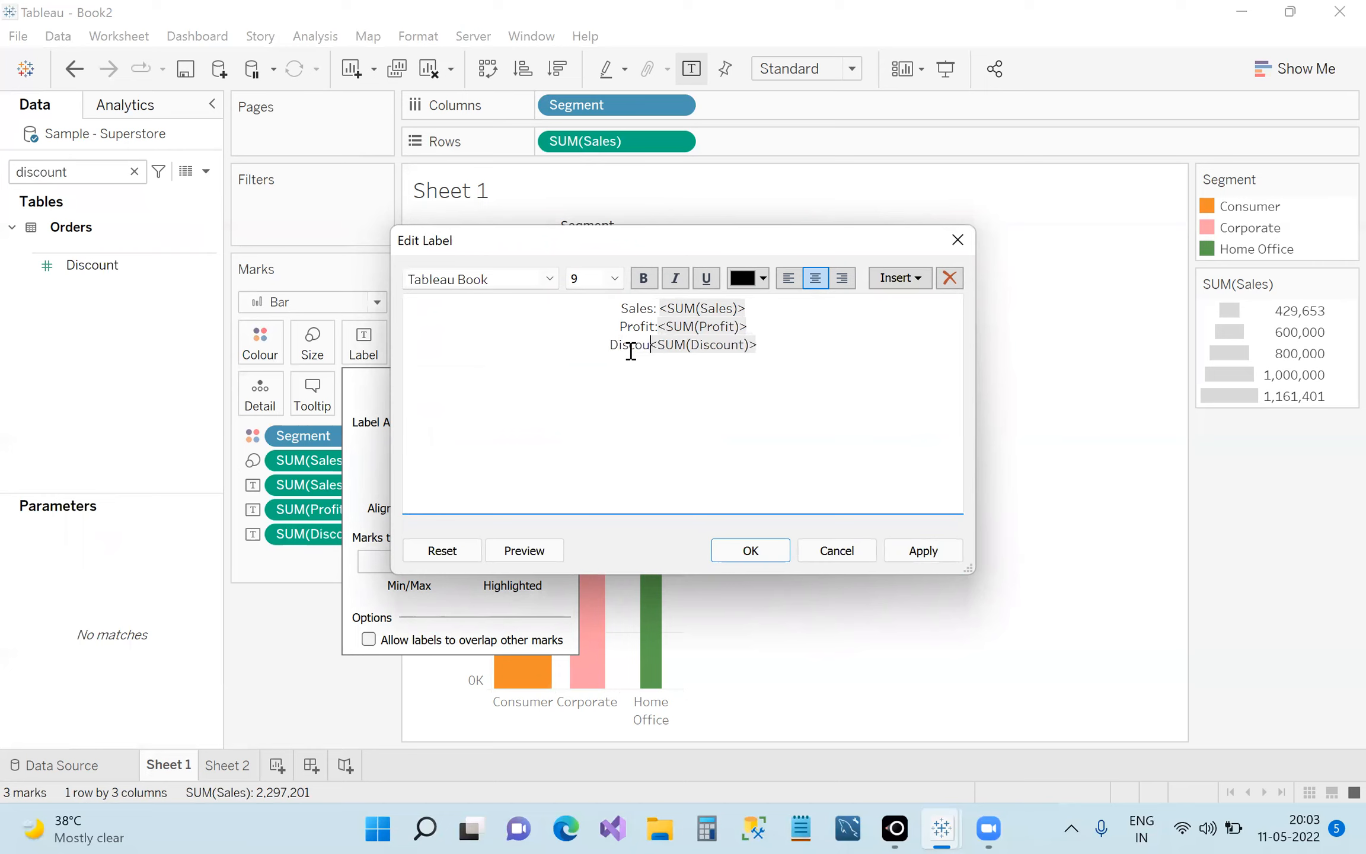
text(:)
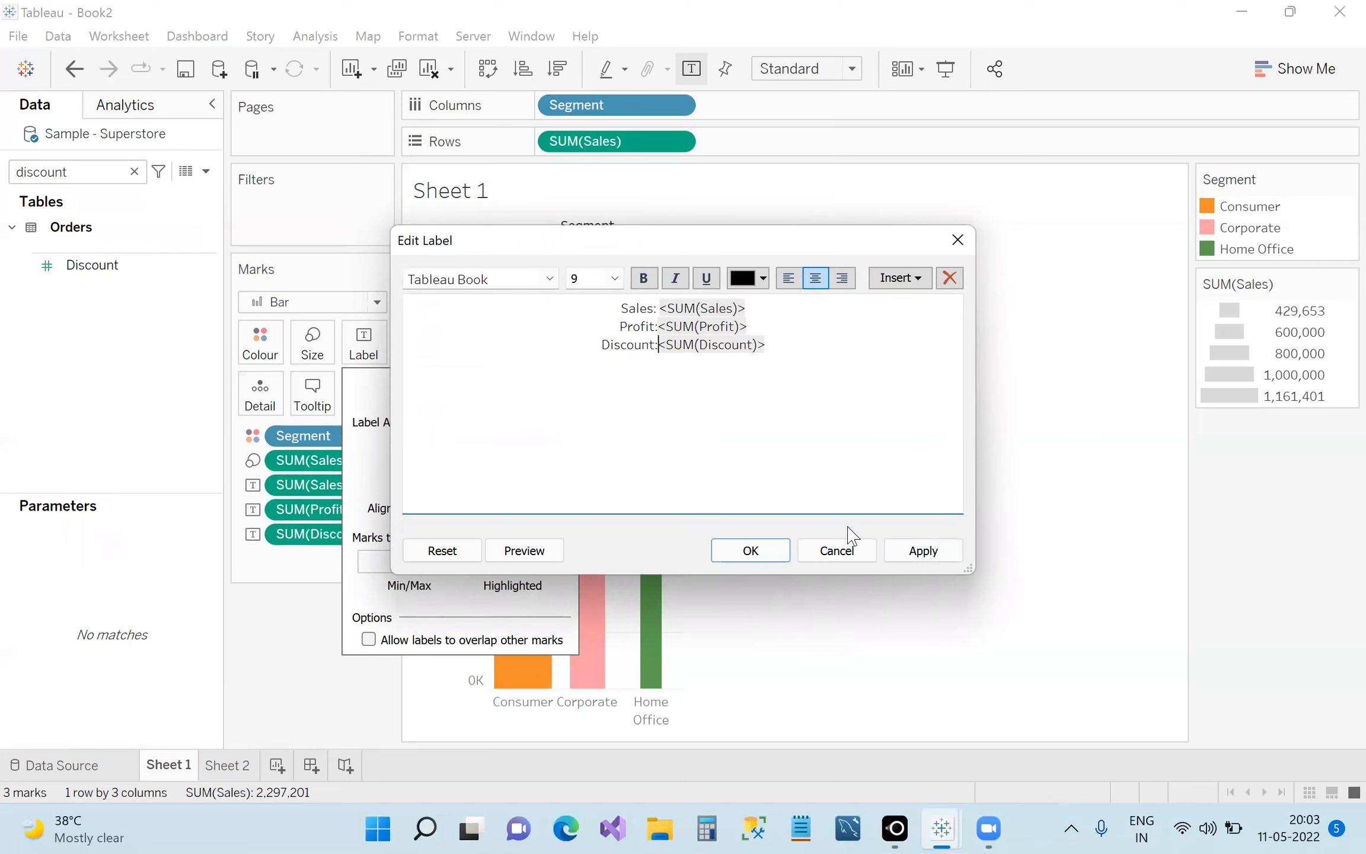
click(730, 556)
click(861, 377)
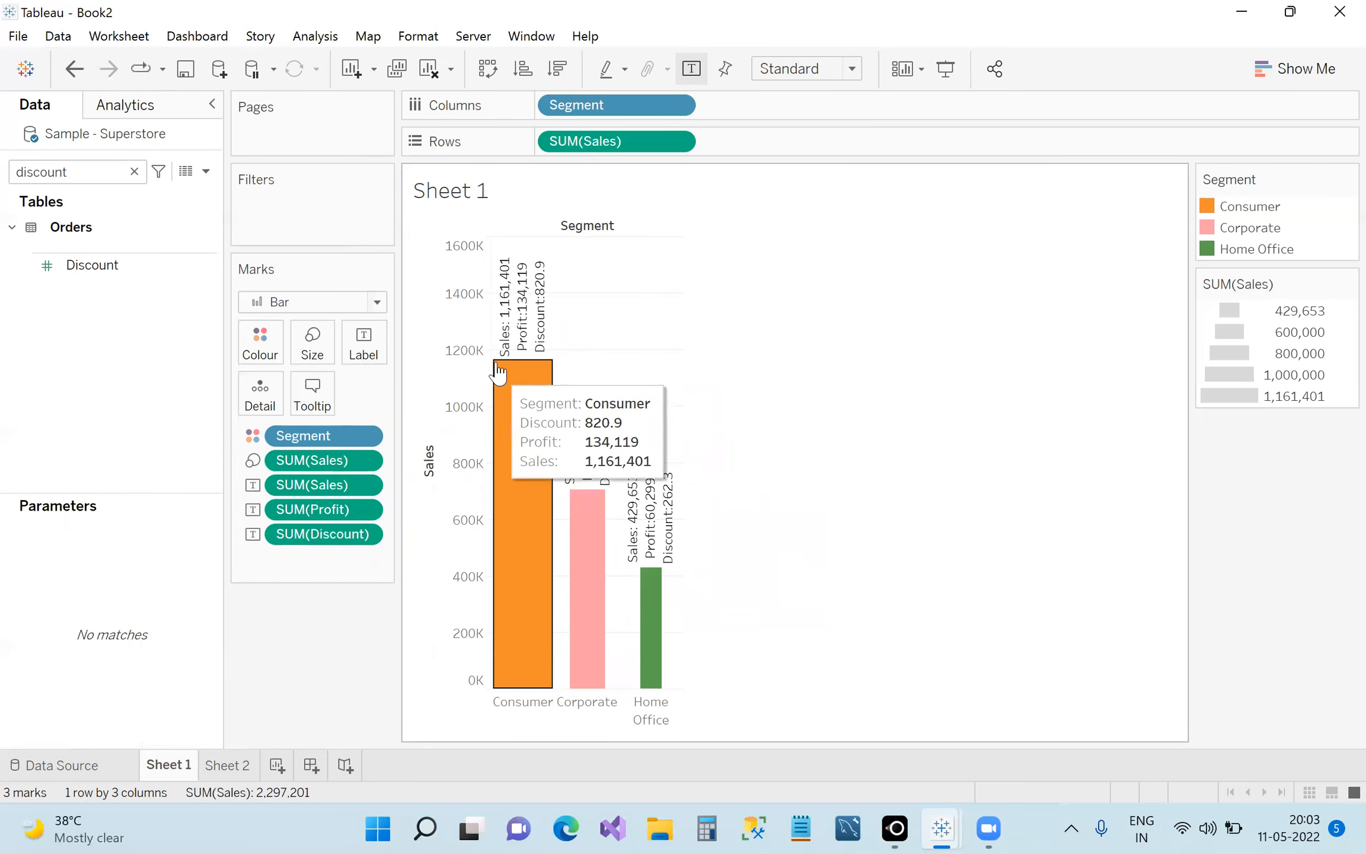
Delete the Profit line from the mark label text, closing up the blank line, and apply the change.
mouse_move(548, 341)
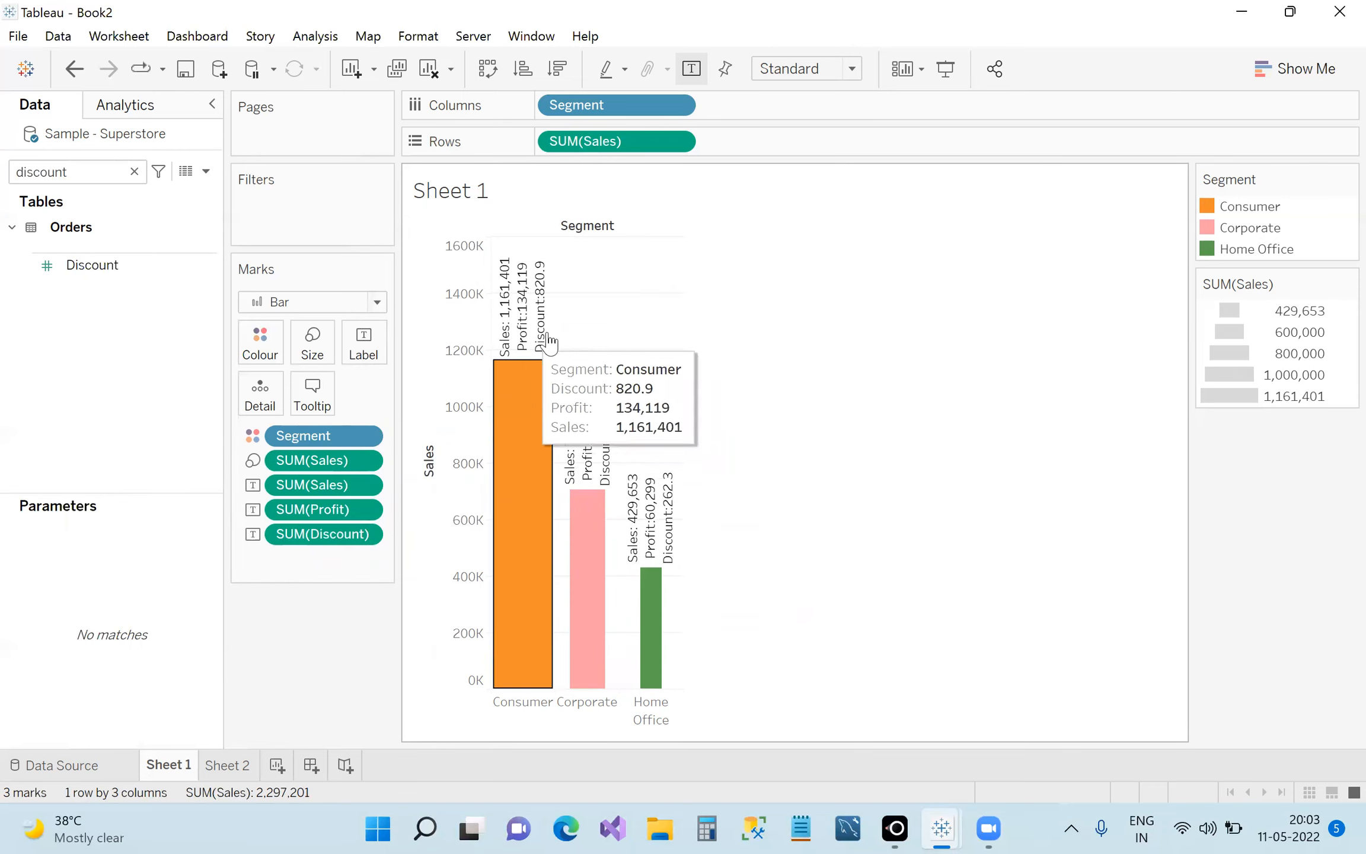
click(364, 350)
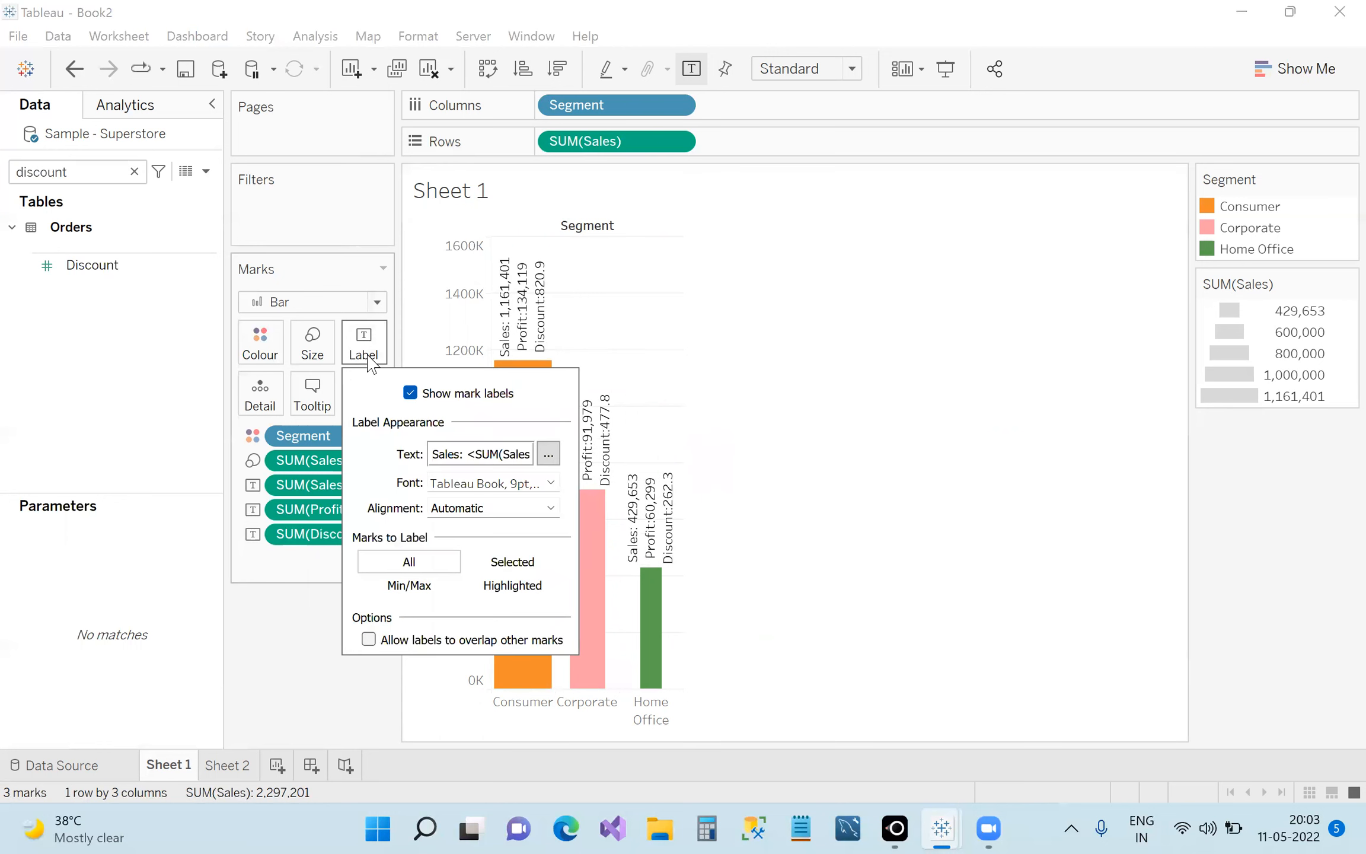
click(548, 455)
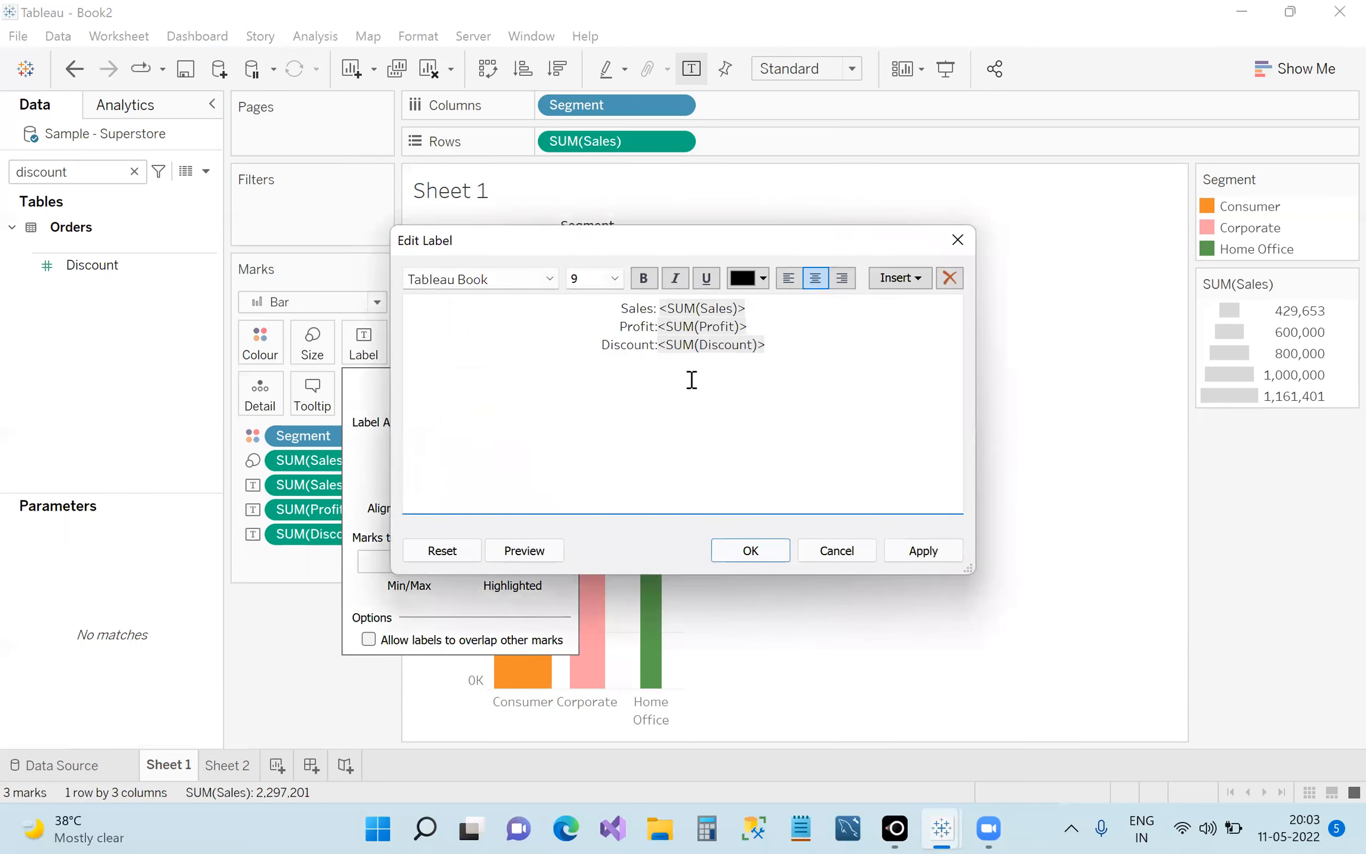
drag(724, 325, 601, 328)
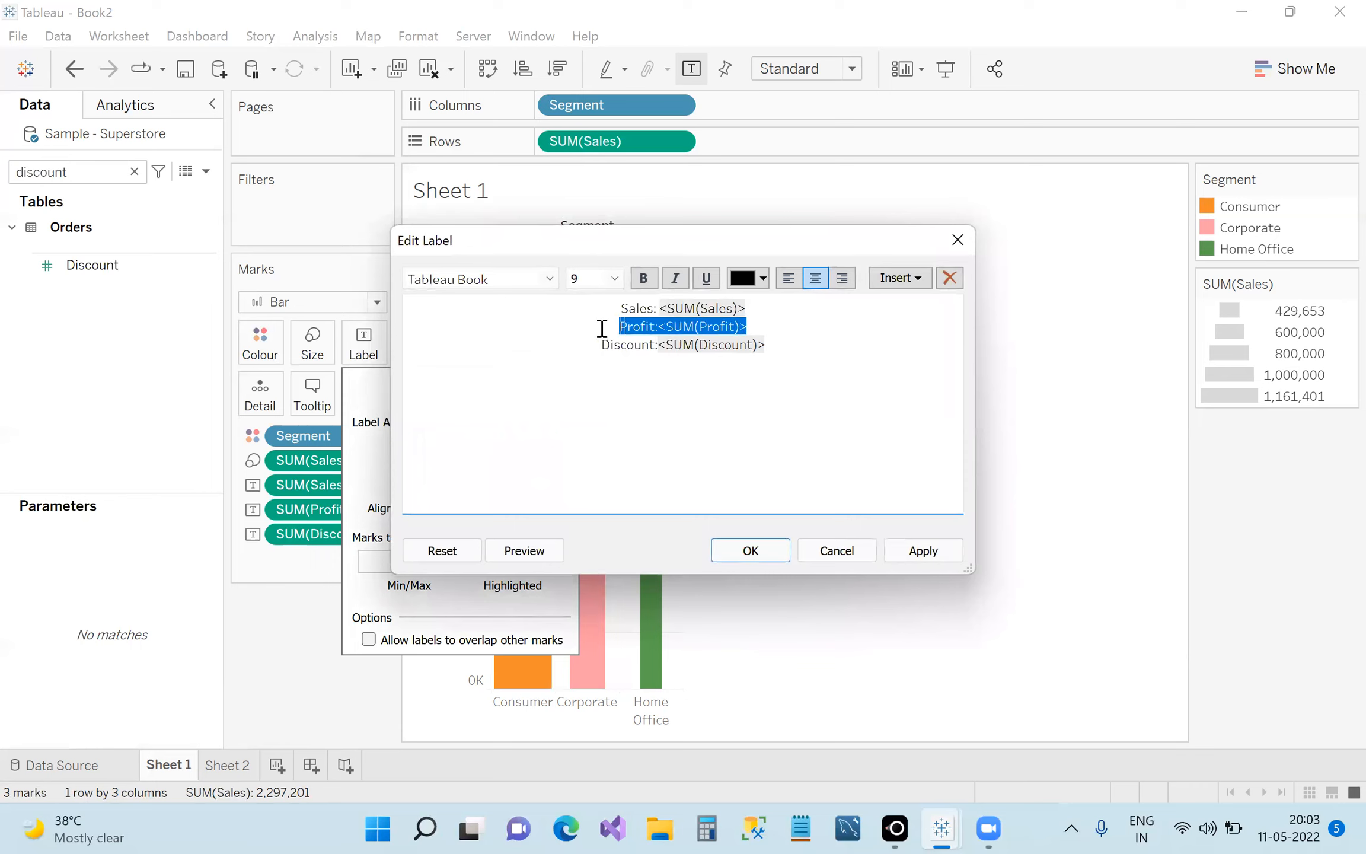
key(BackSpace)
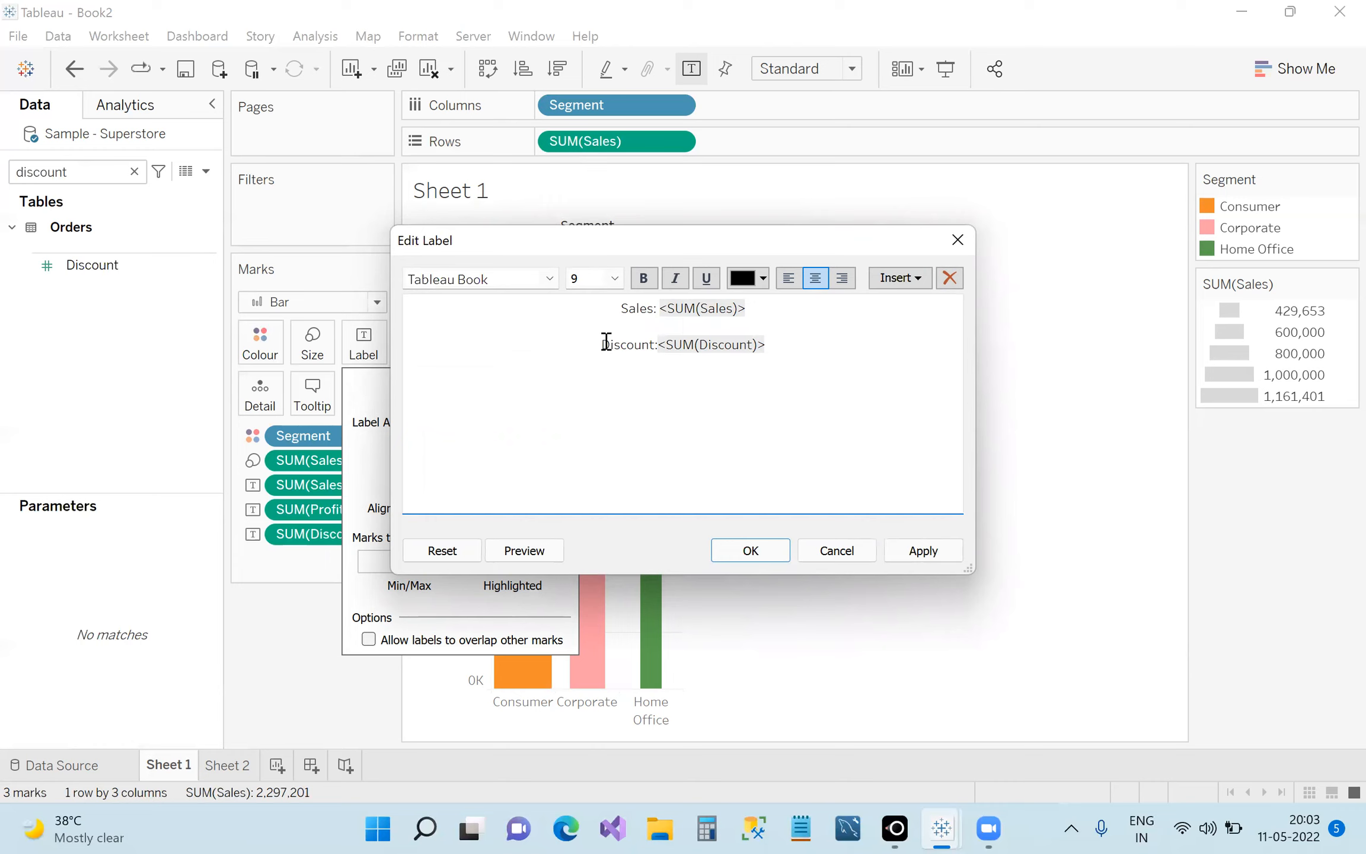
key(BackSpace)
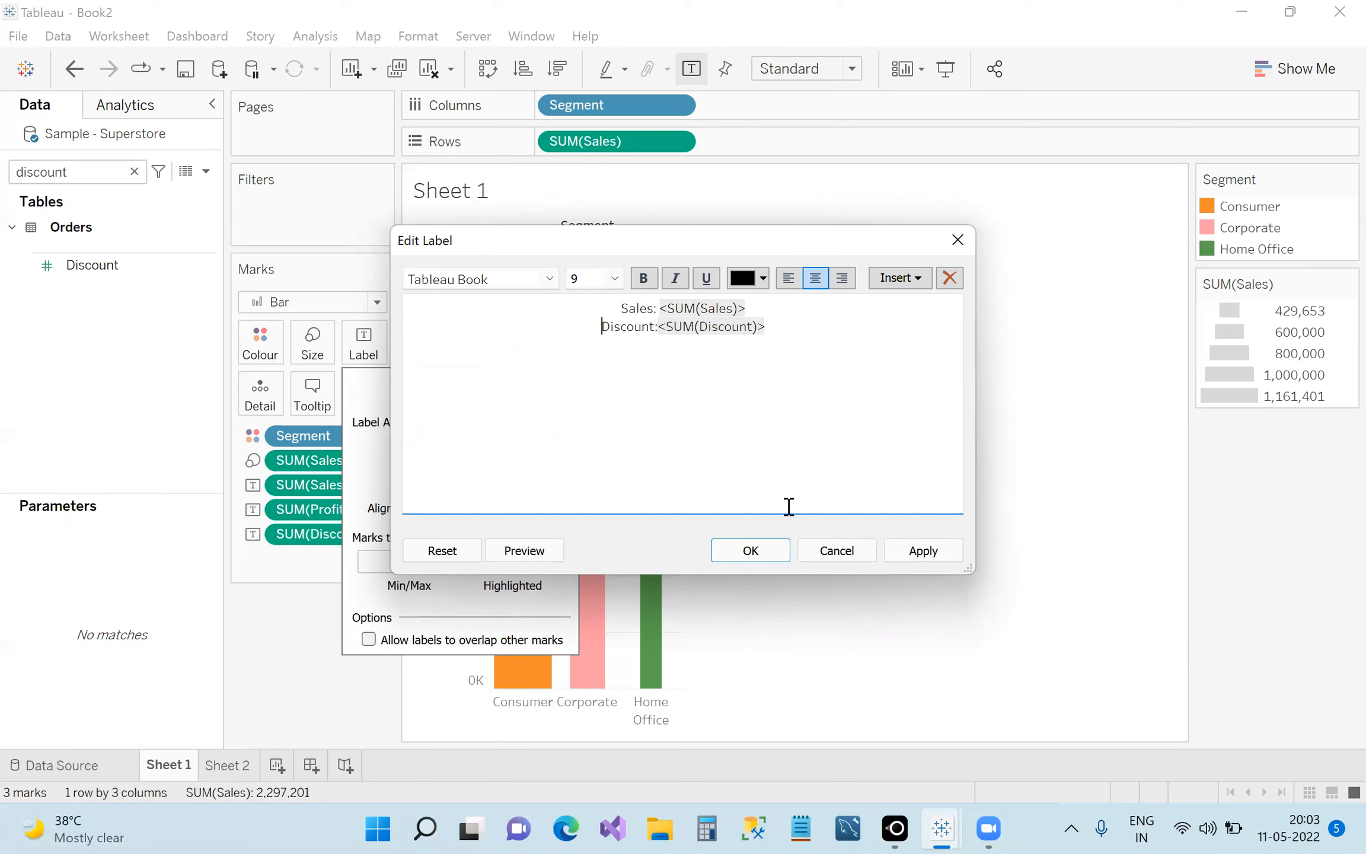
click(750, 550)
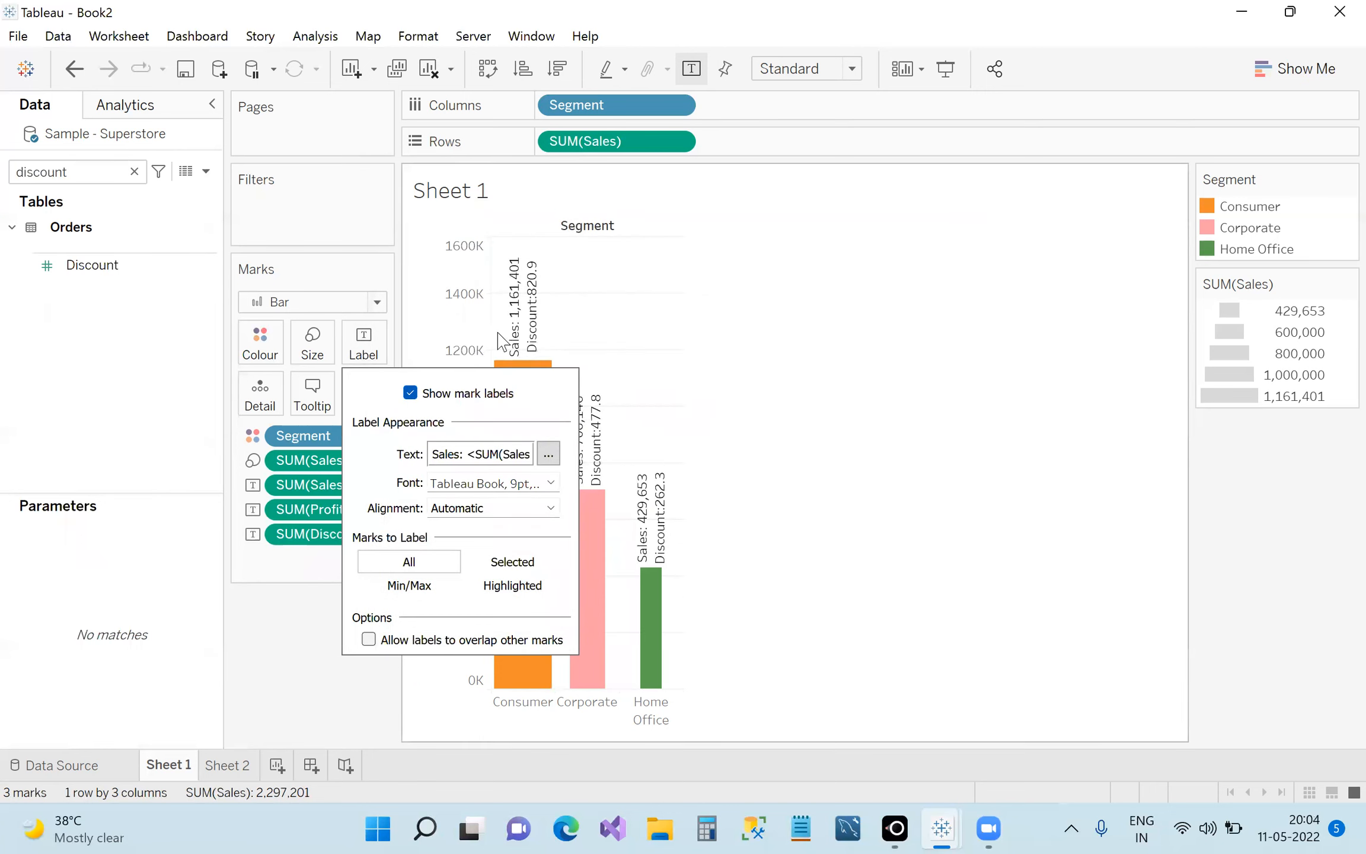
click(1019, 353)
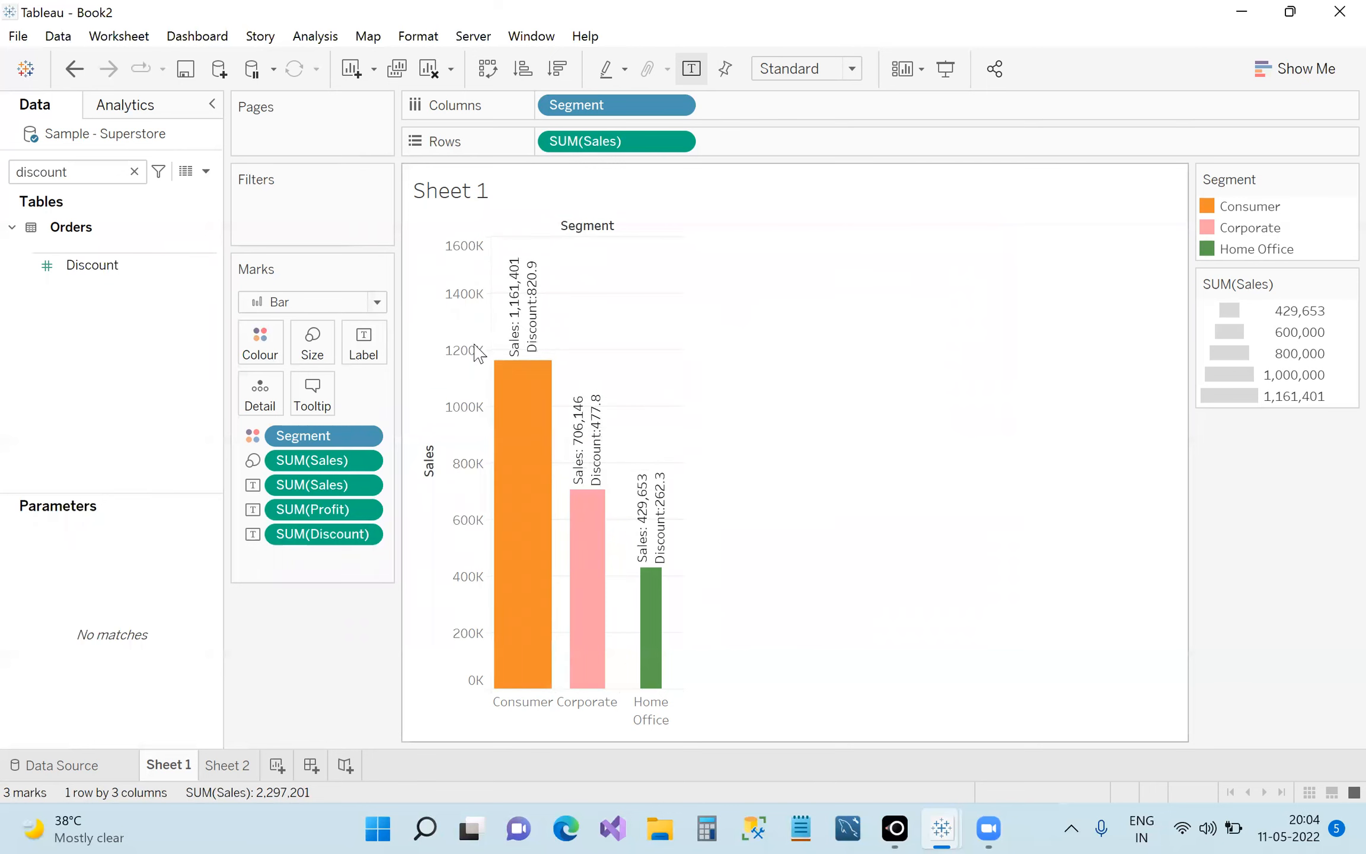
Format both lines of the segment bars' mark label text as bold and orange, and apply the change.
click(363, 346)
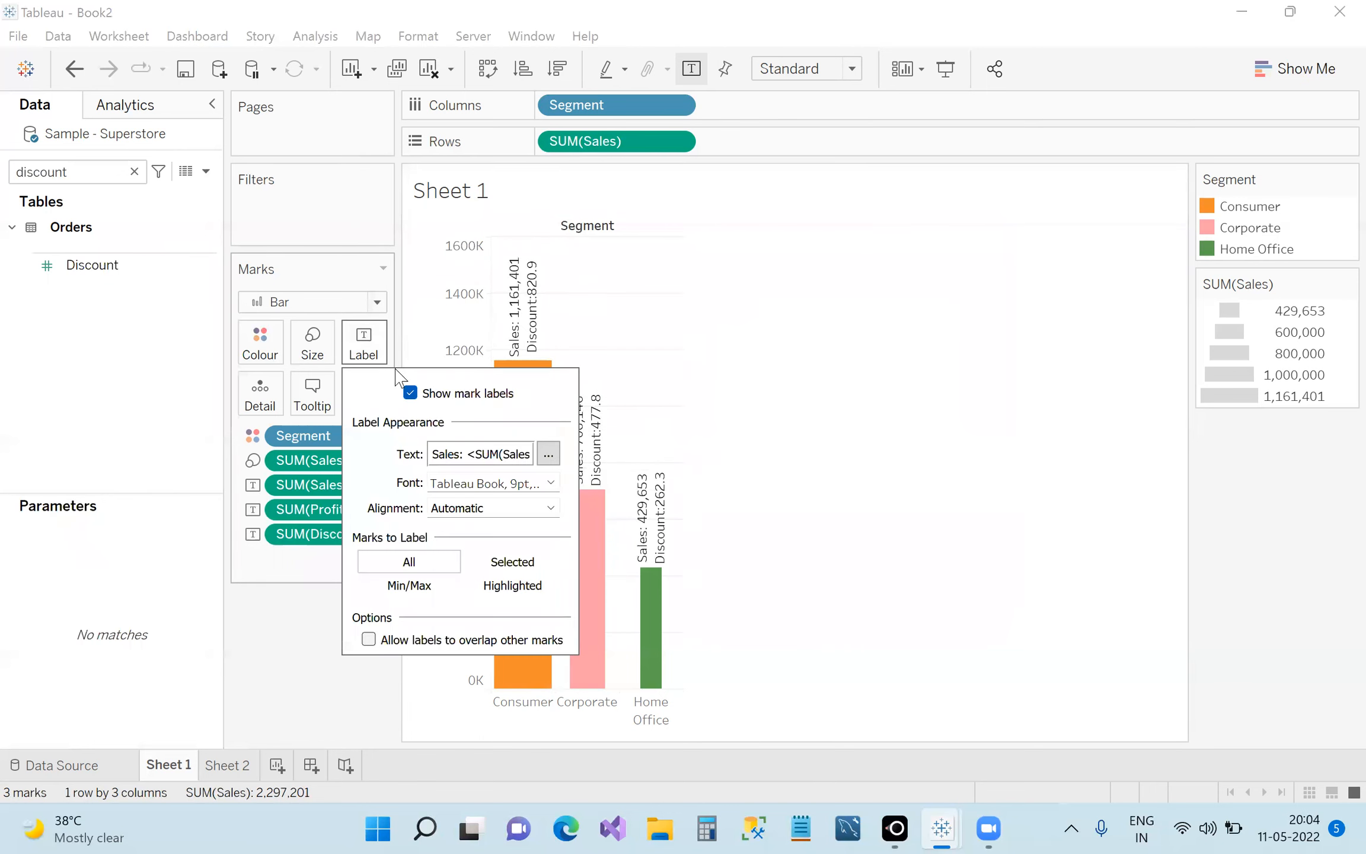
click(548, 454)
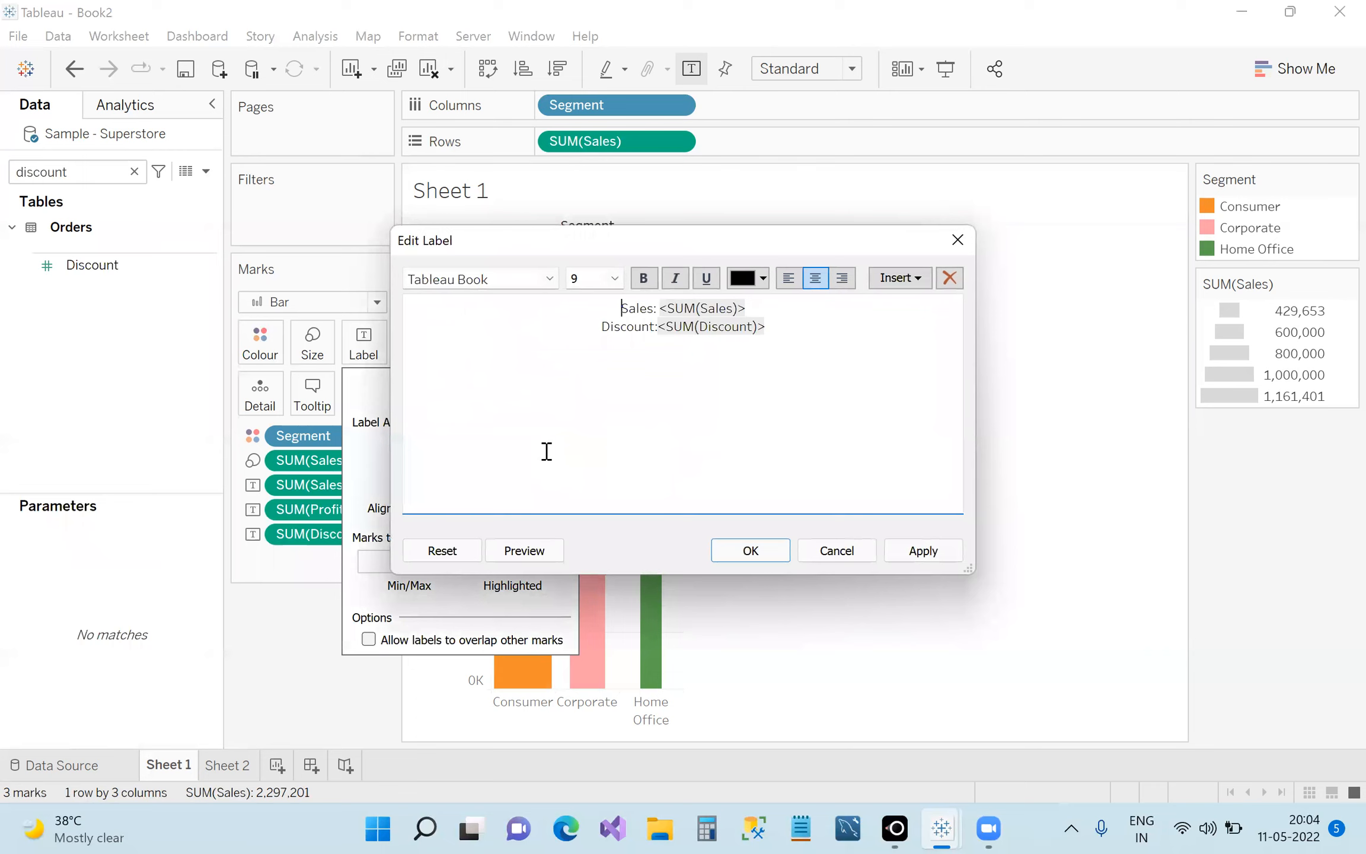
drag(771, 341, 619, 308)
click(645, 282)
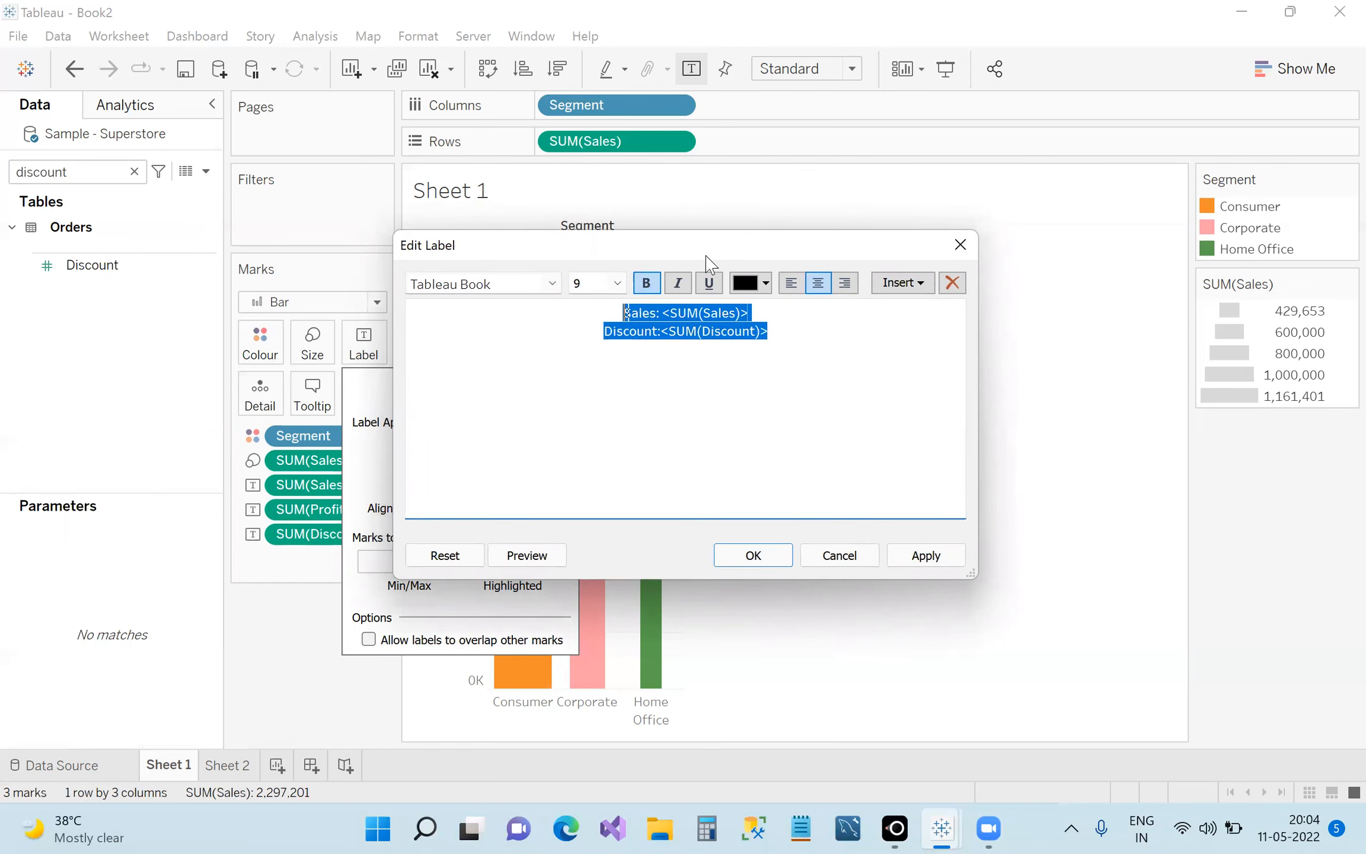
drag(707, 259, 821, 389)
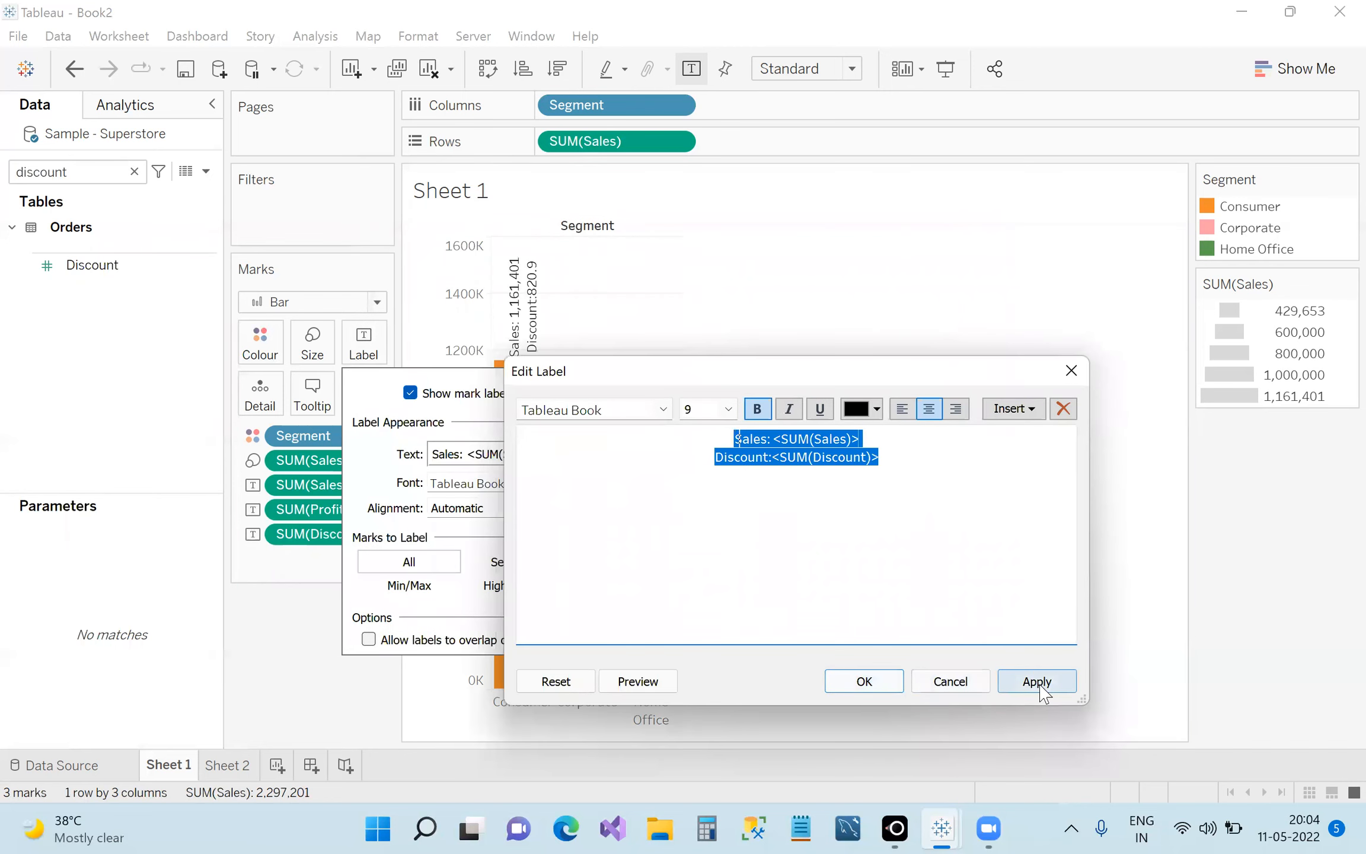
click(876, 409)
click(897, 433)
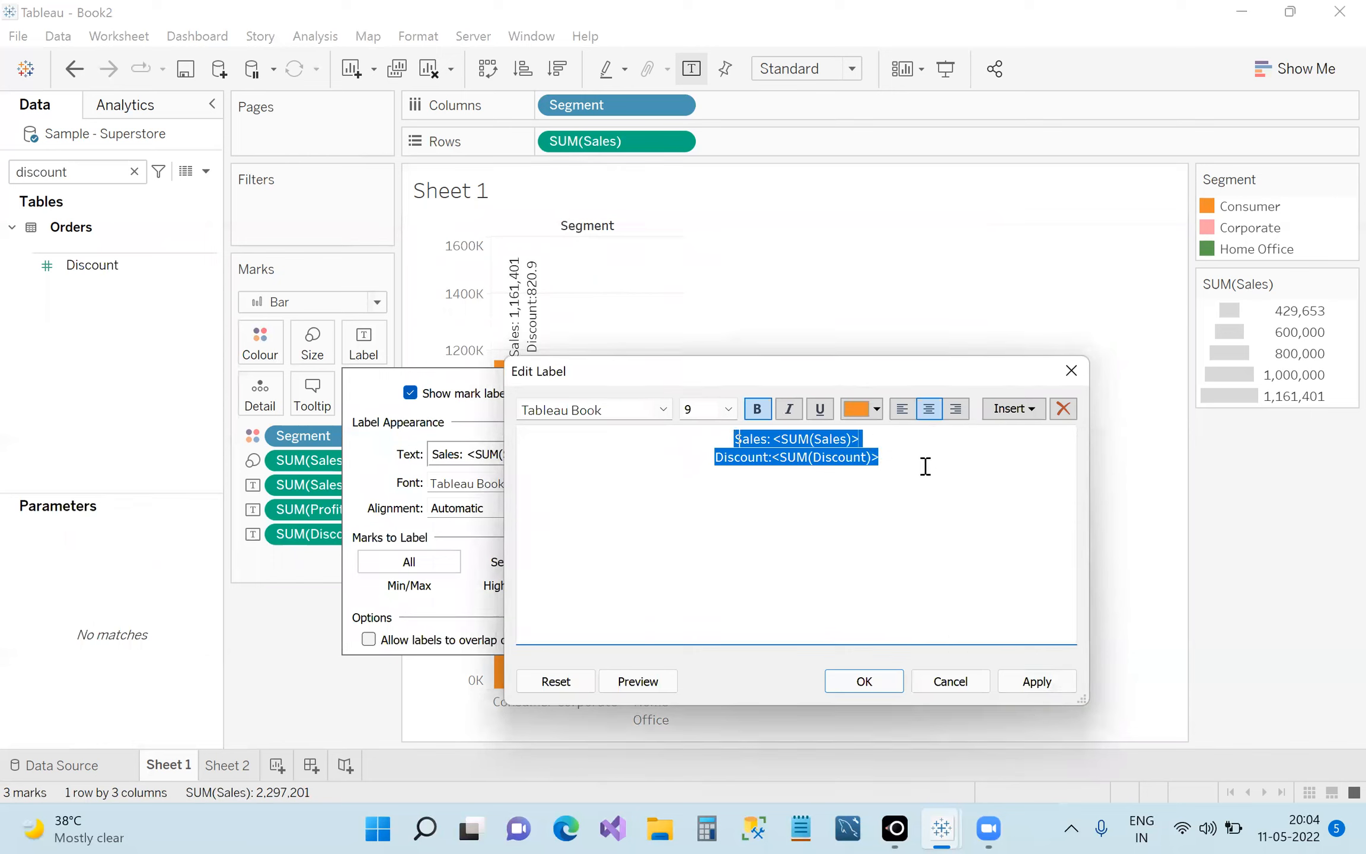
click(1038, 687)
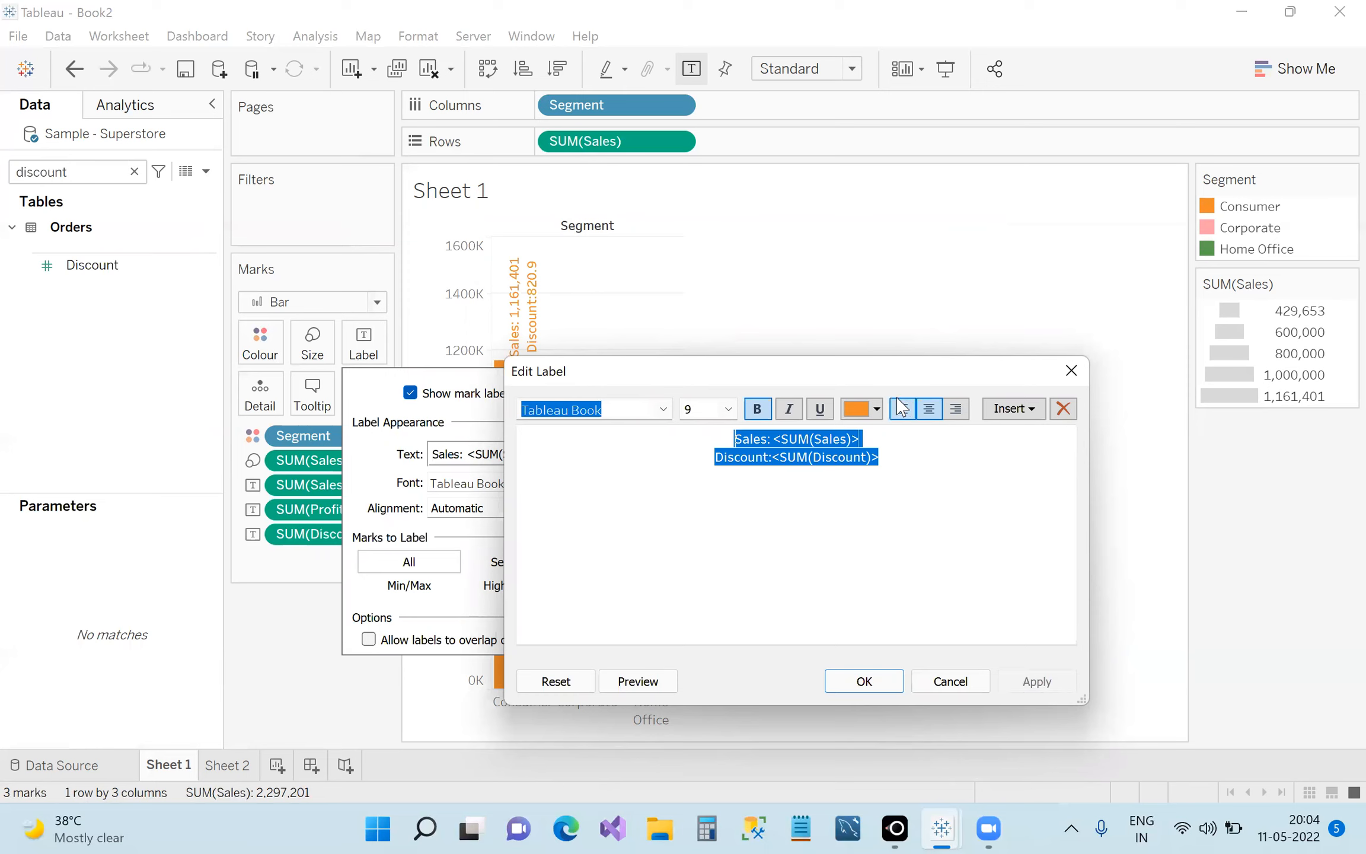
Italicize and underline the whole mark label text, apply the formatting and close the label editor.
click(791, 412)
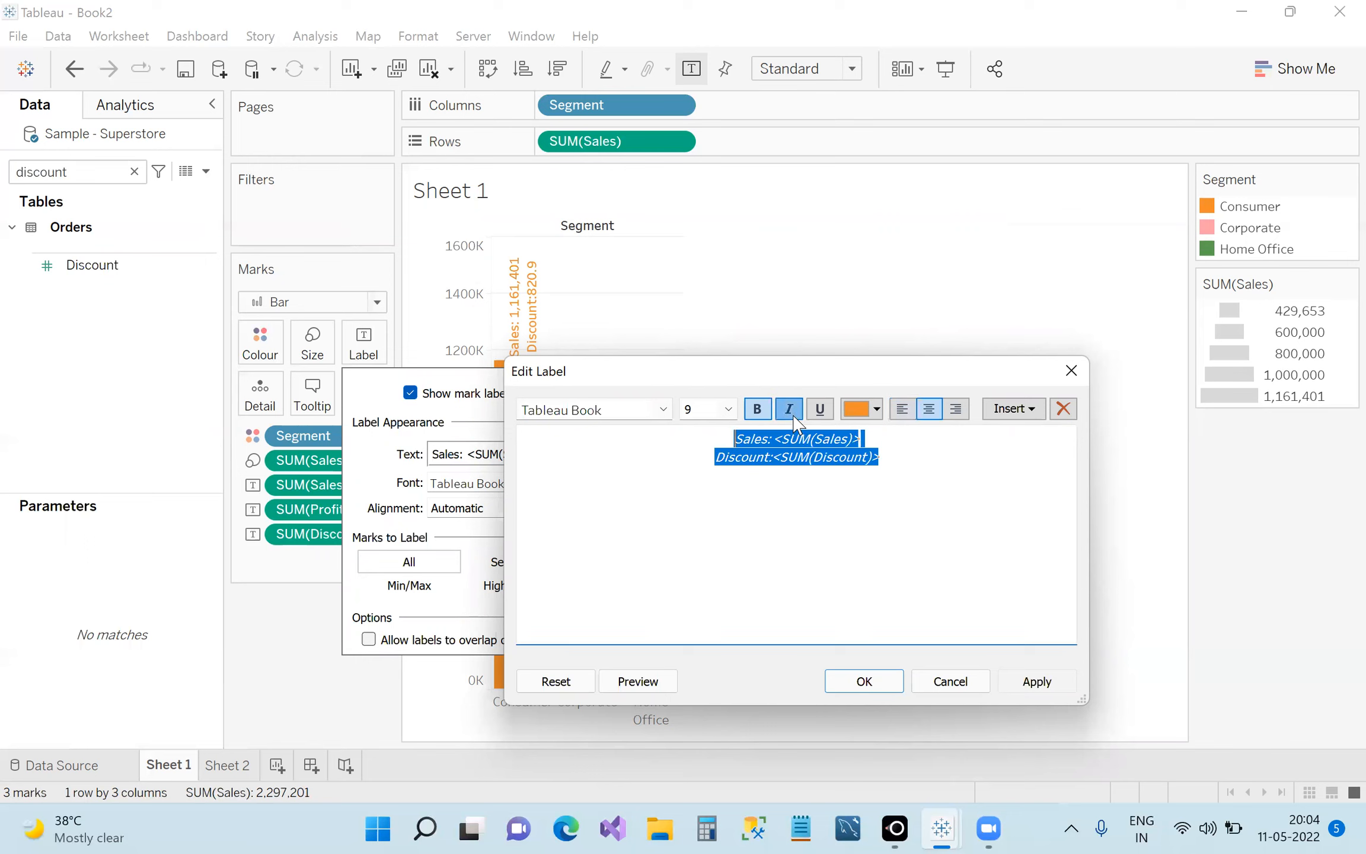
click(1035, 682)
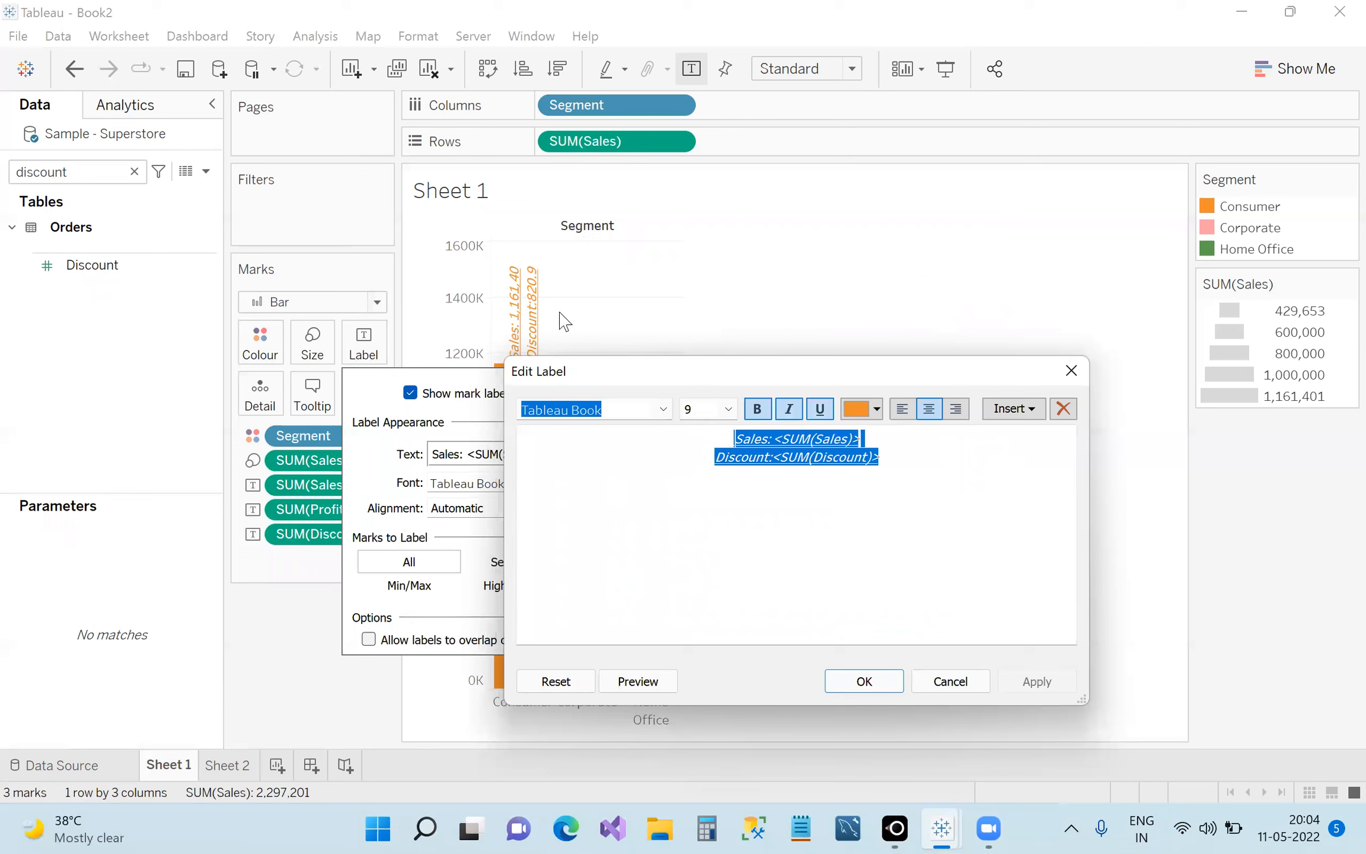
click(884, 681)
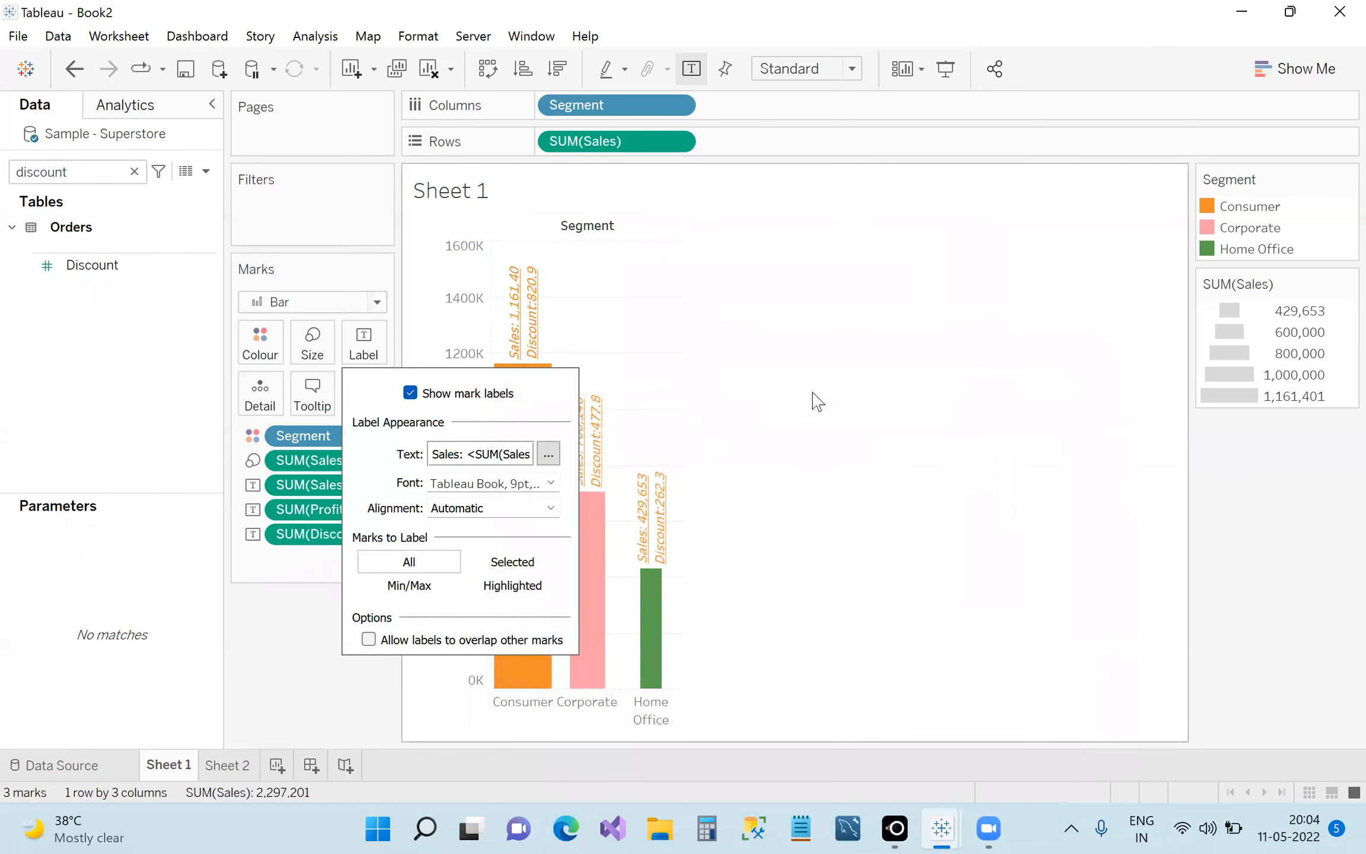
click(833, 405)
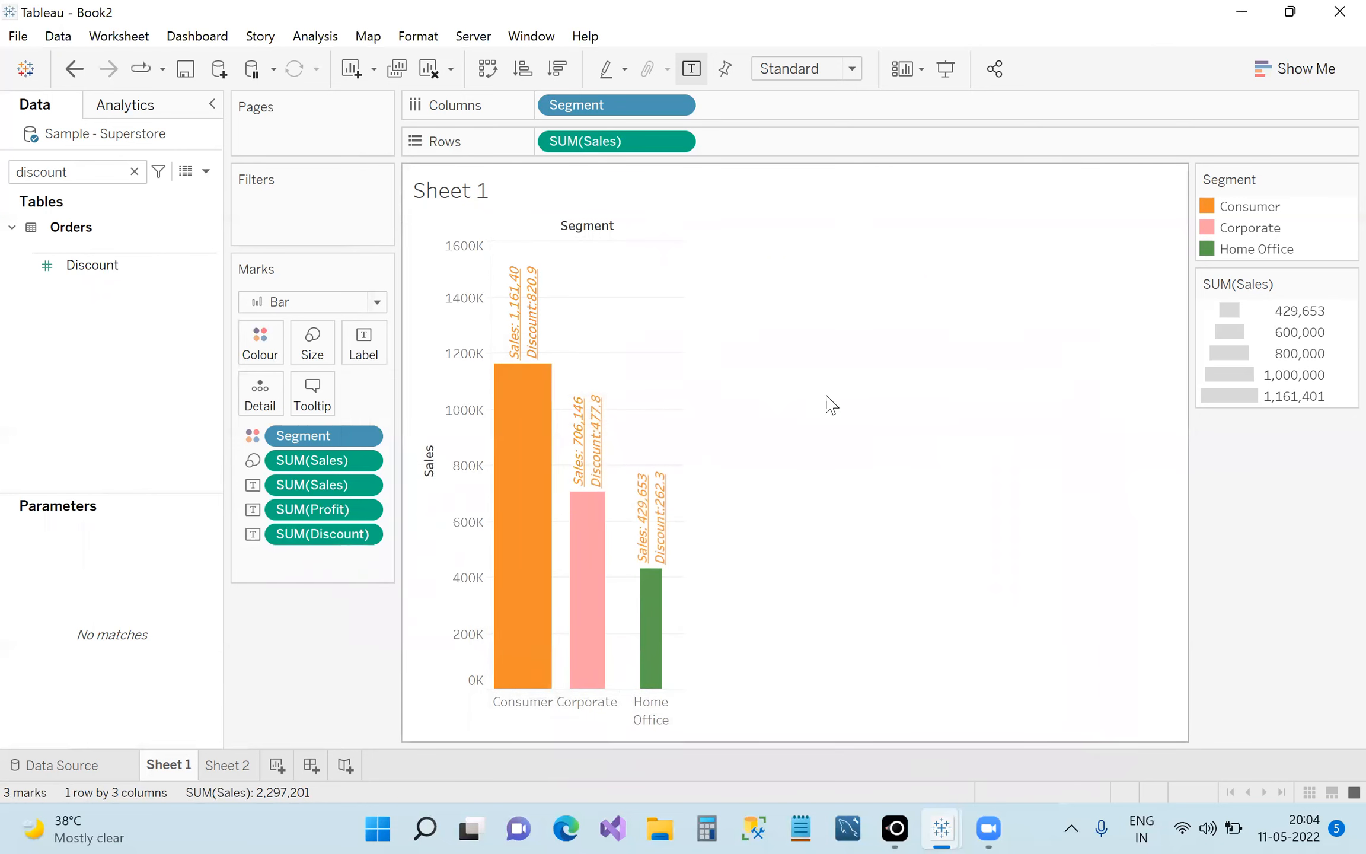
Turn off the display of mark labels on the segment bars.
click(364, 344)
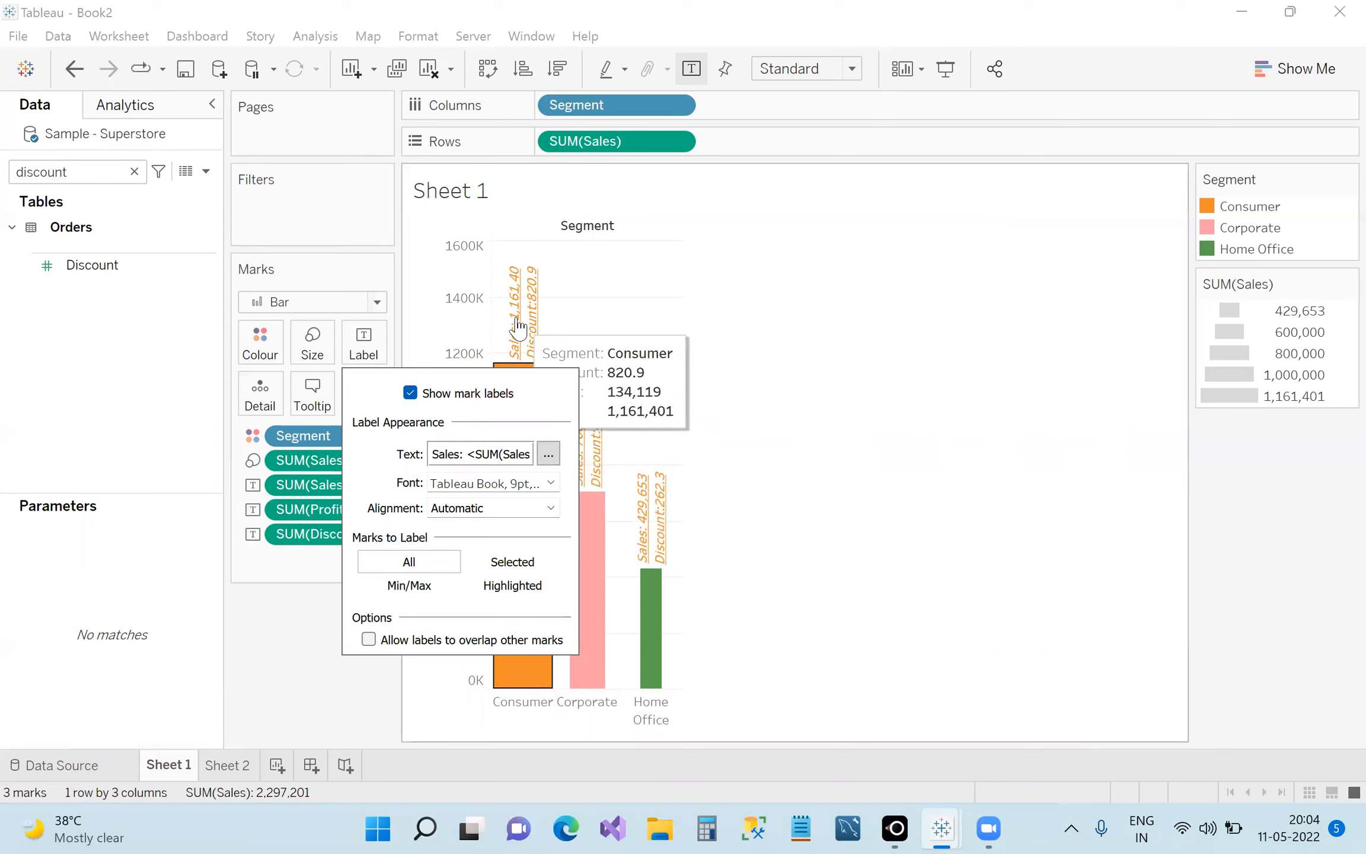
click(1045, 369)
mouse_move(527, 355)
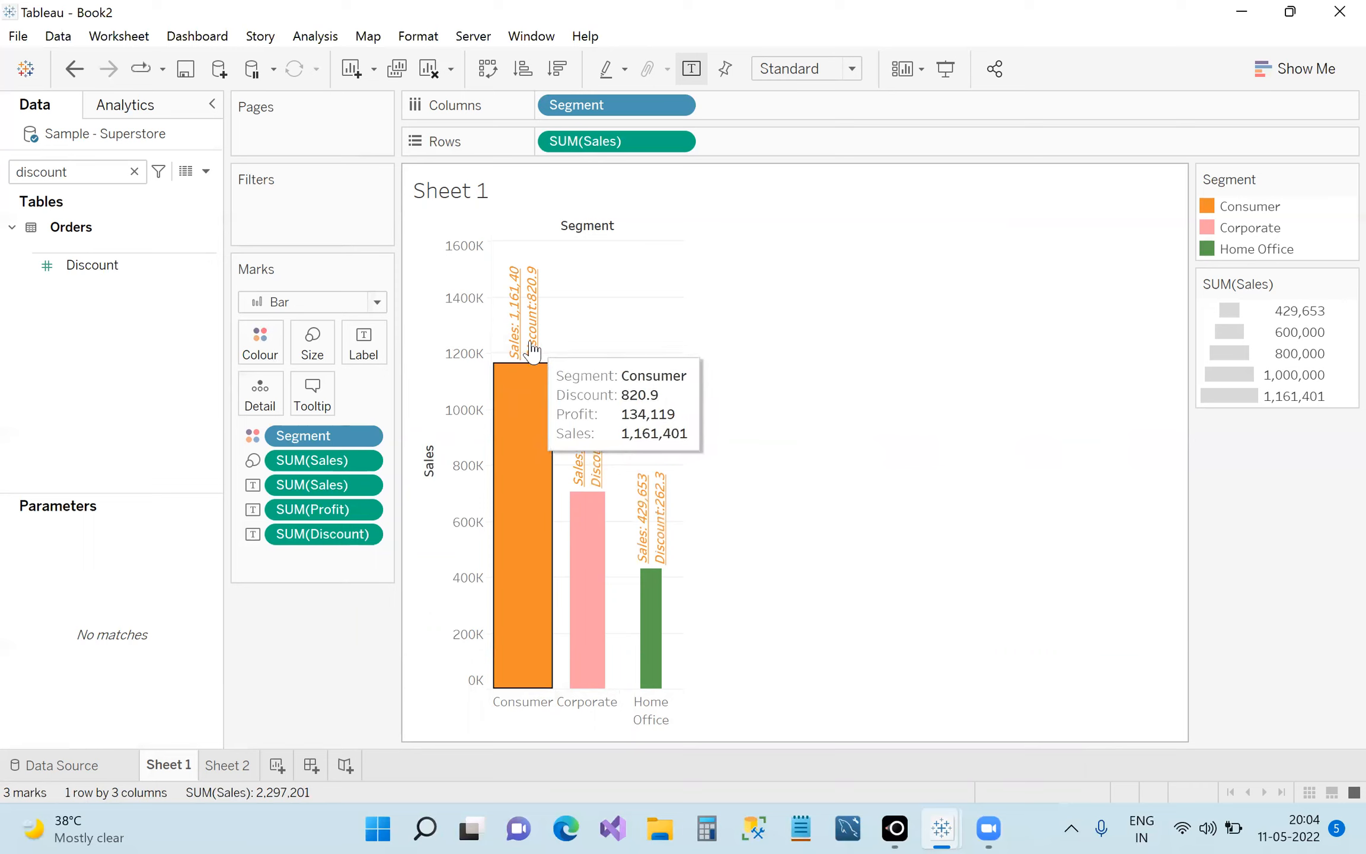
click(364, 346)
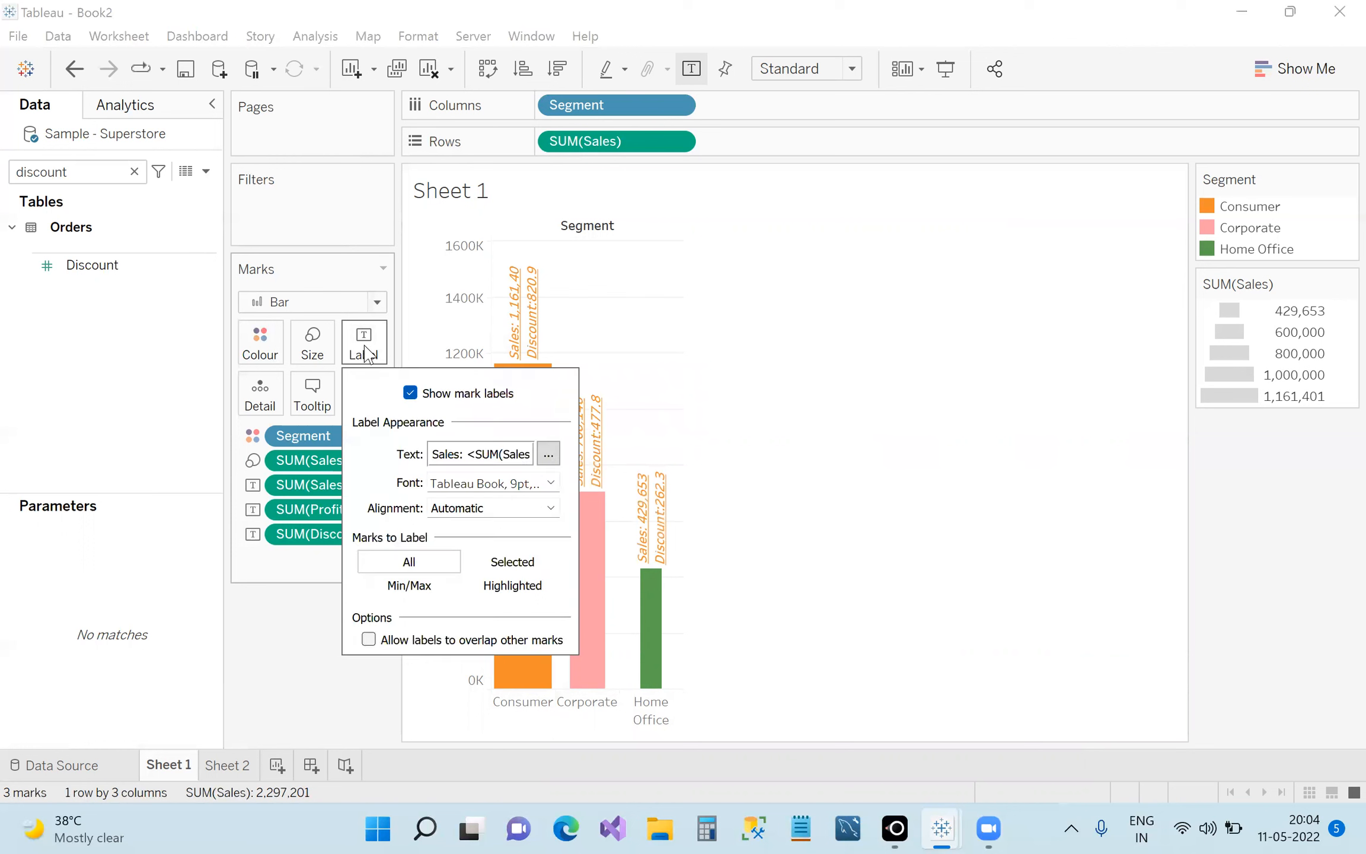
click(410, 393)
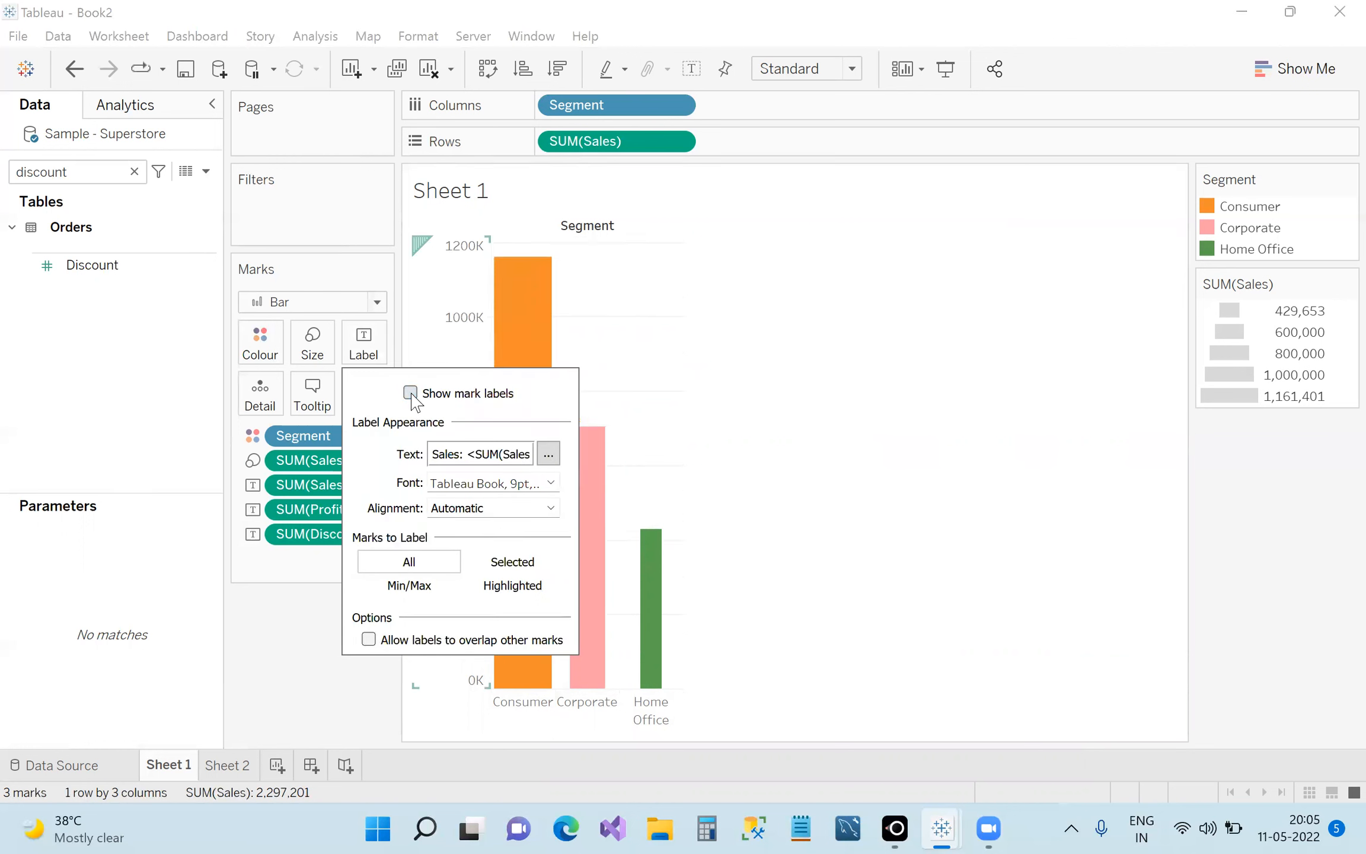
click(864, 424)
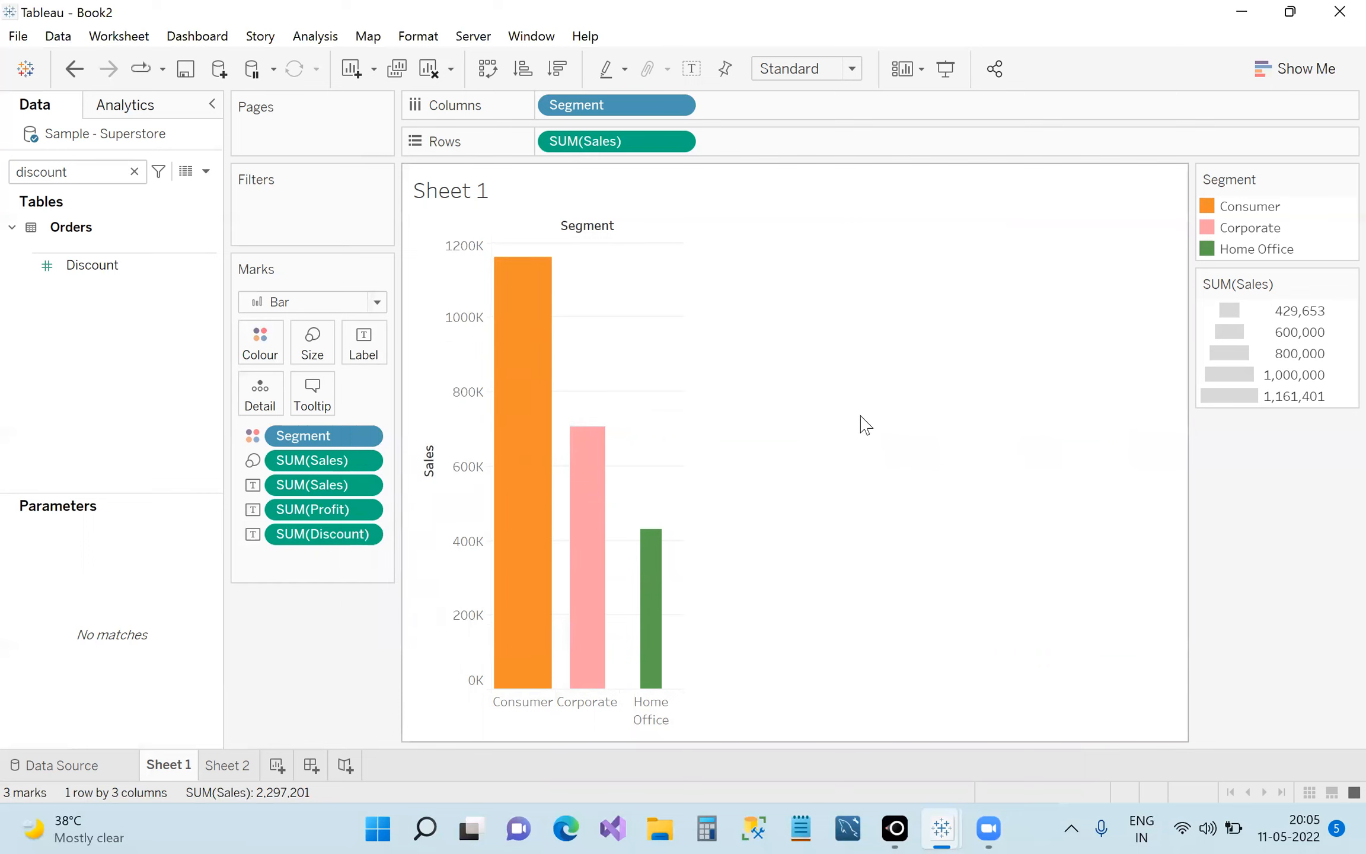
Remove the Sales, Profit and Discount label fields and the Sales size field from the Marks card, keeping only the Segment colour.
drag(329, 544, 347, 590)
drag(323, 485, 314, 545)
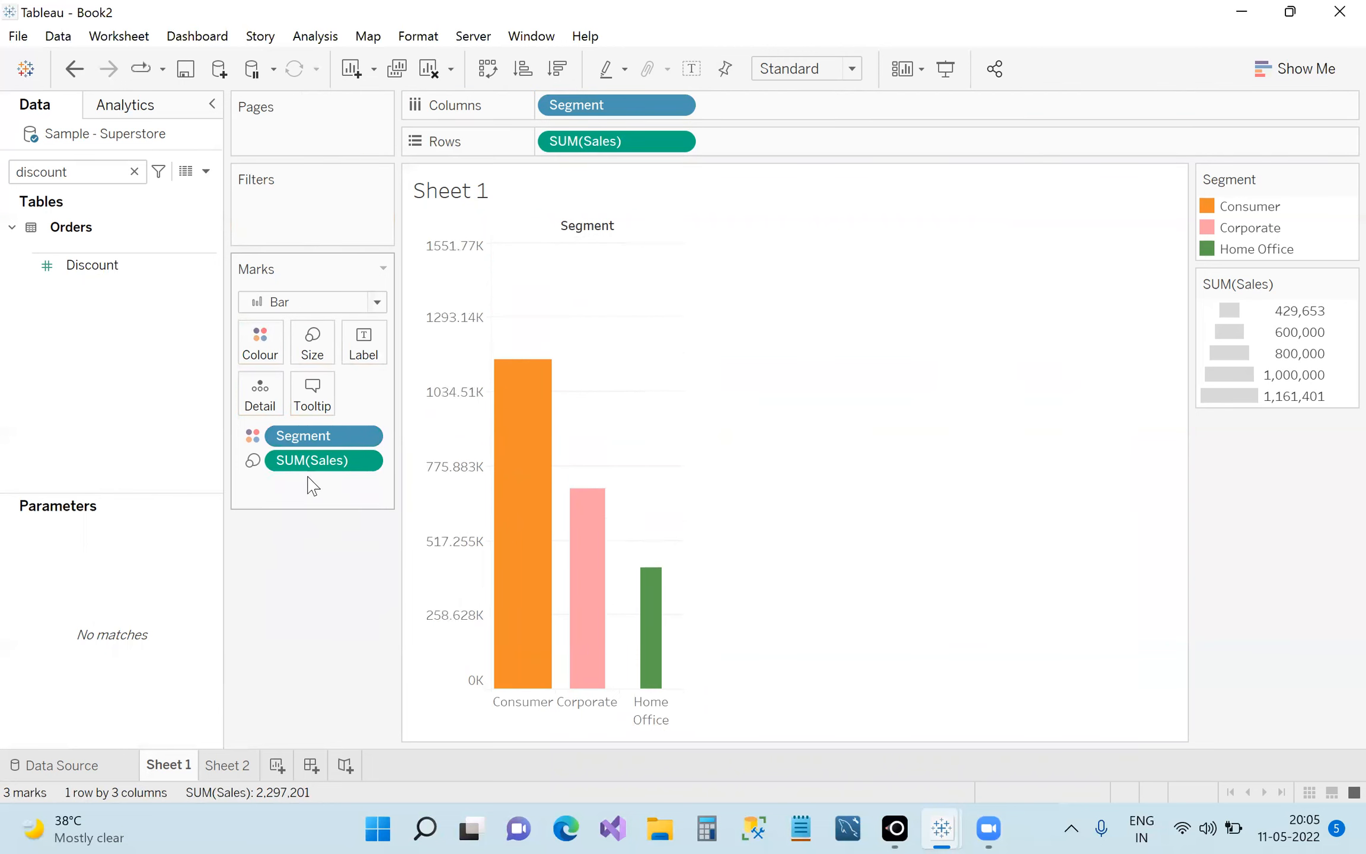
drag(317, 466, 360, 378)
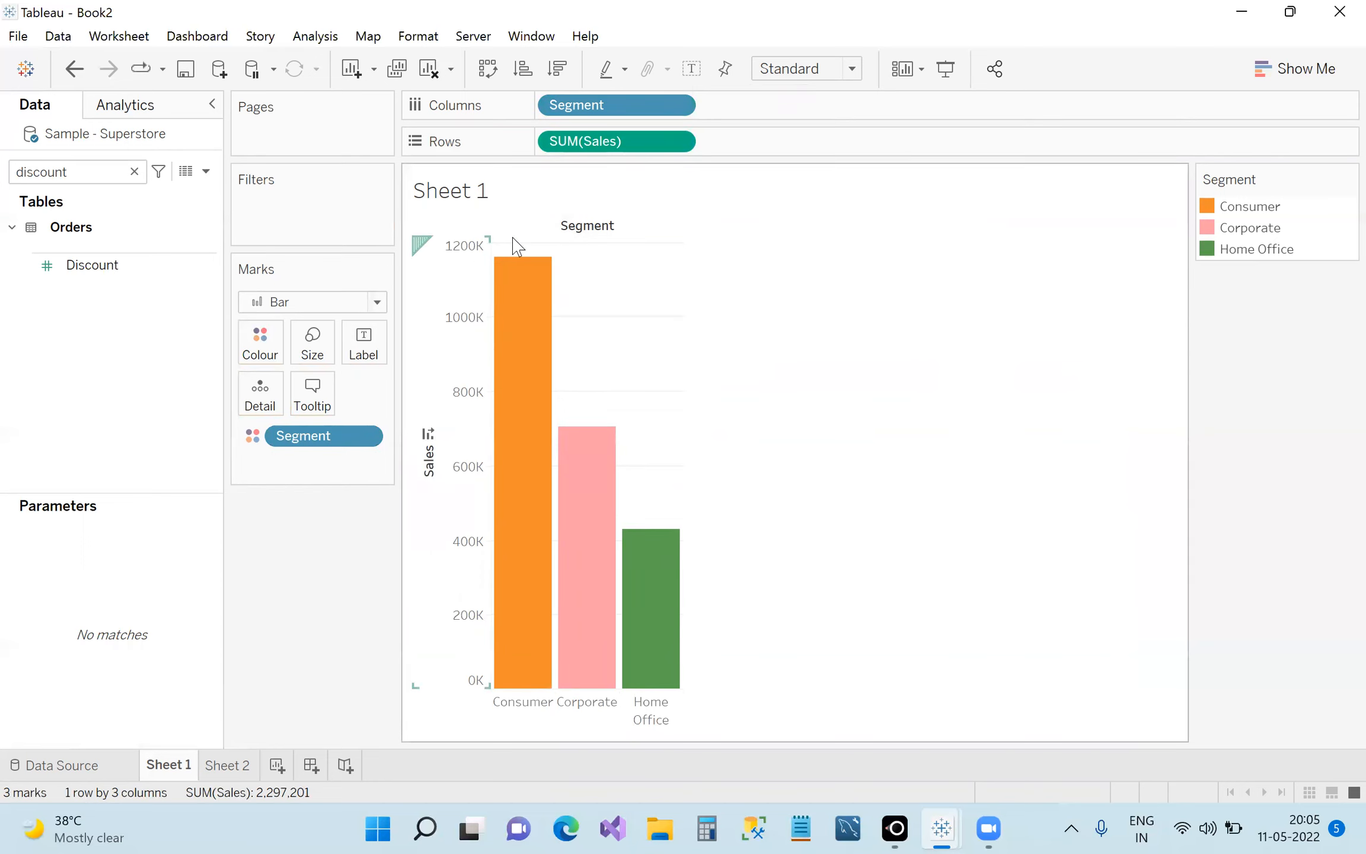
Try showing mark labels on the segment bars through the label options without a label field, and switch them off again.
mouse_move(523, 263)
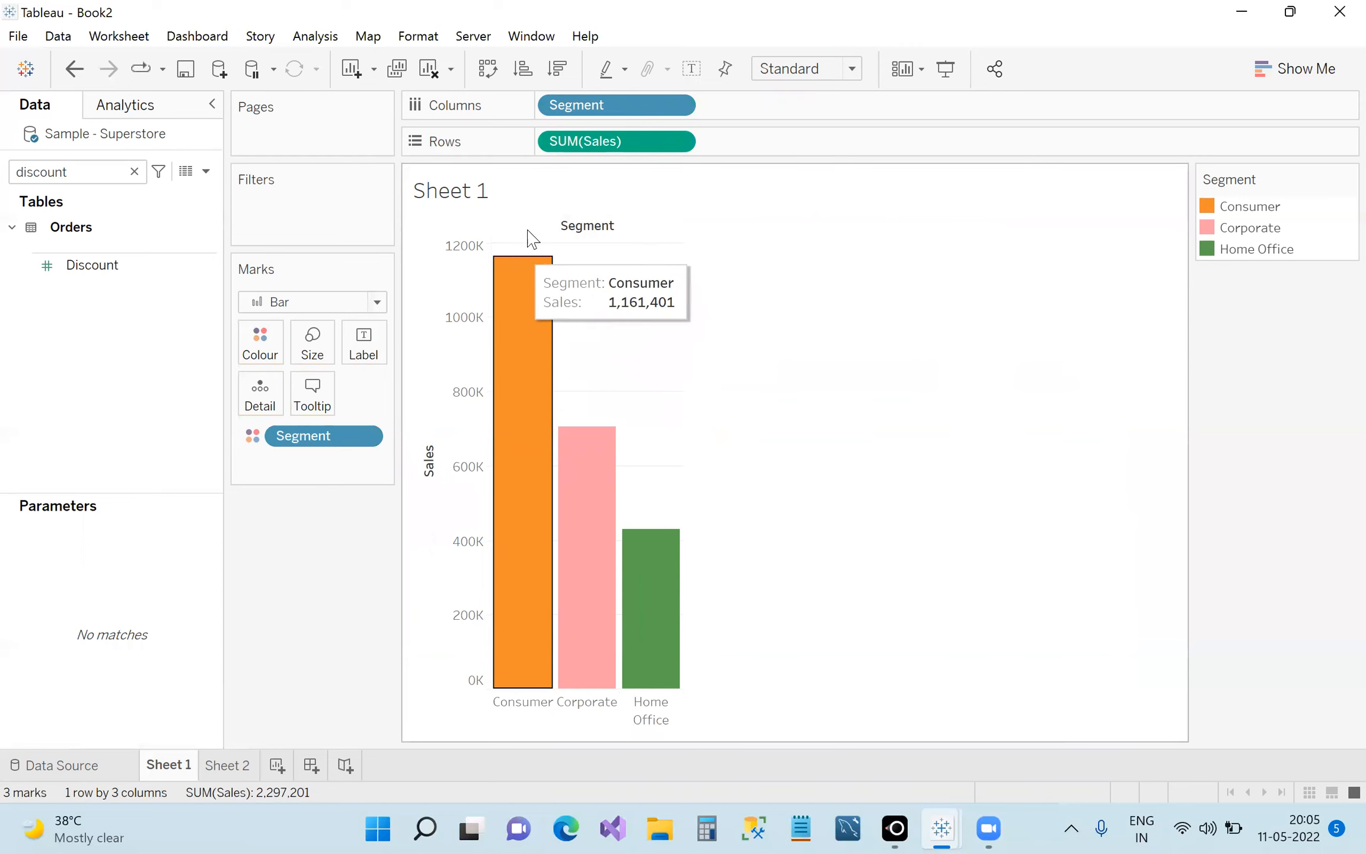
click(363, 349)
click(412, 392)
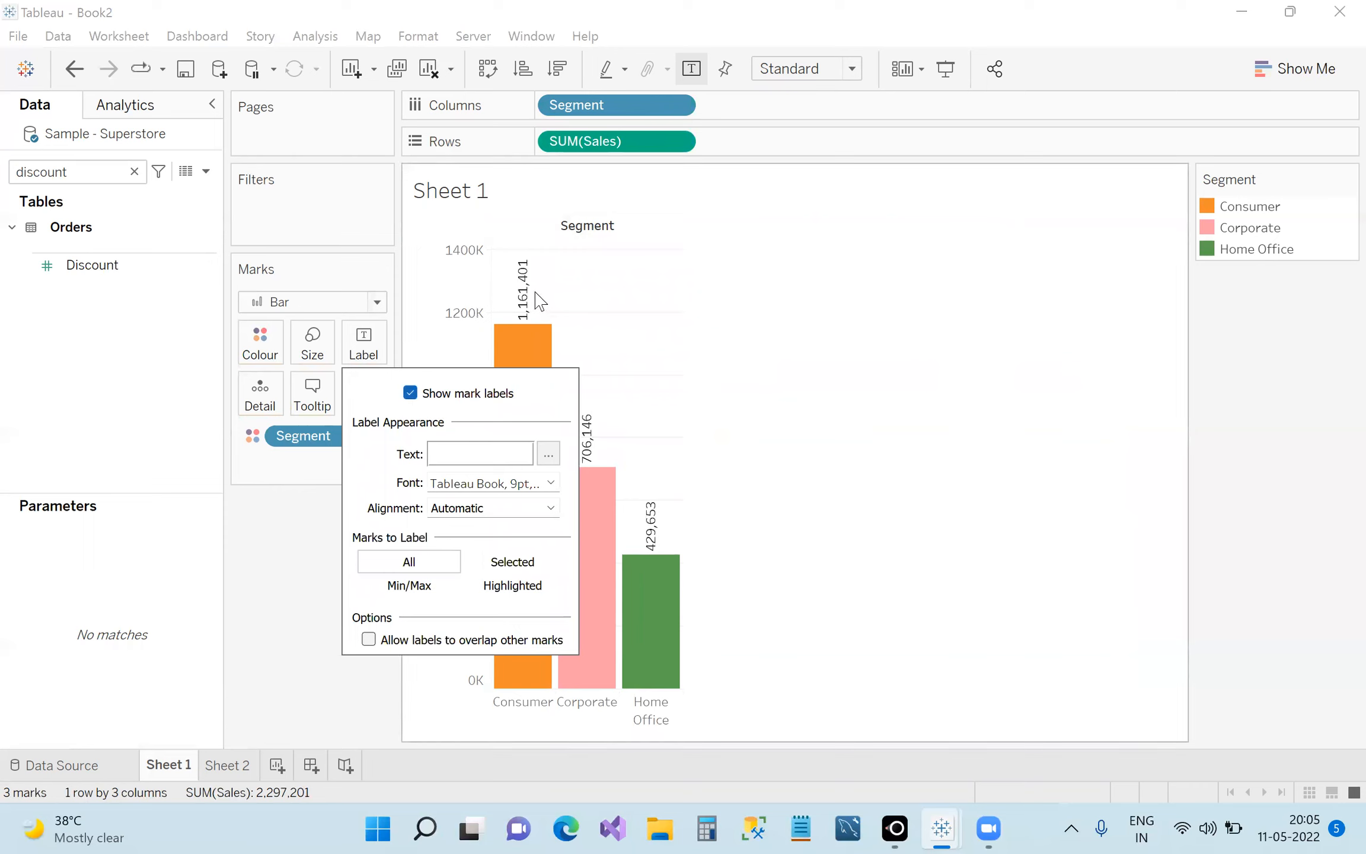
click(409, 393)
click(1085, 377)
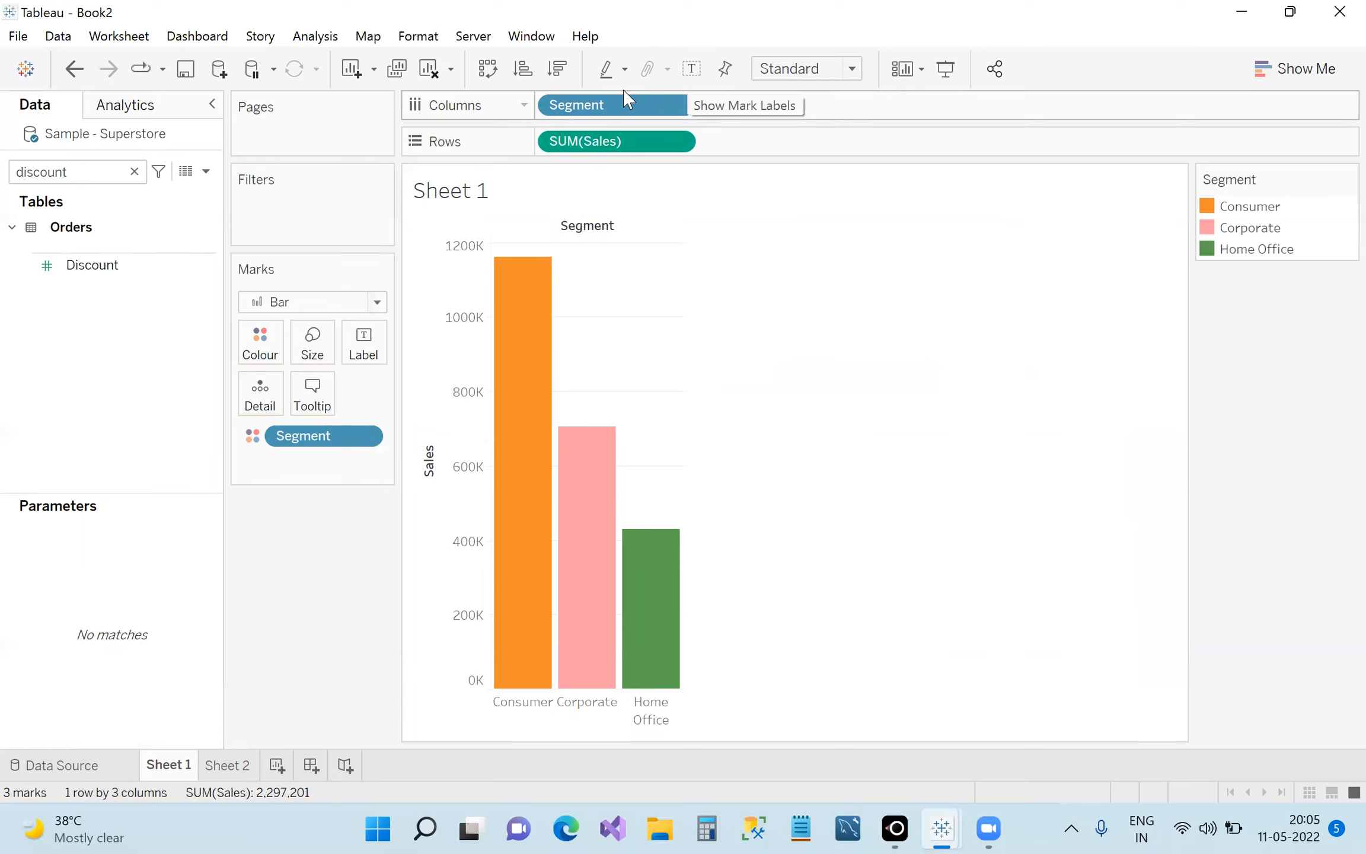
Toggle the bars' default Sales labels on, off and back on with Show Mark Labels, and check the label options.
click(692, 71)
mouse_move(528, 284)
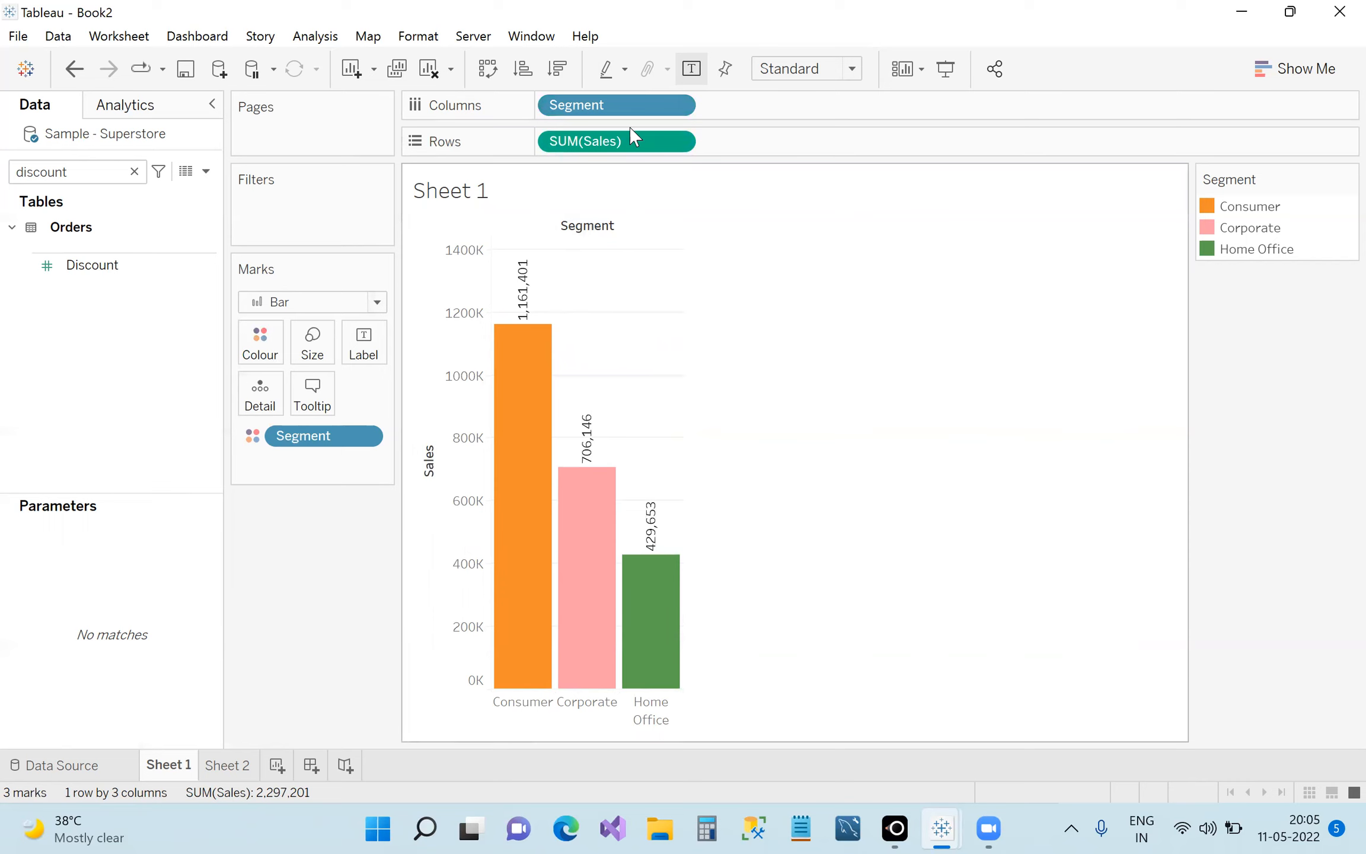
click(690, 70)
click(690, 70)
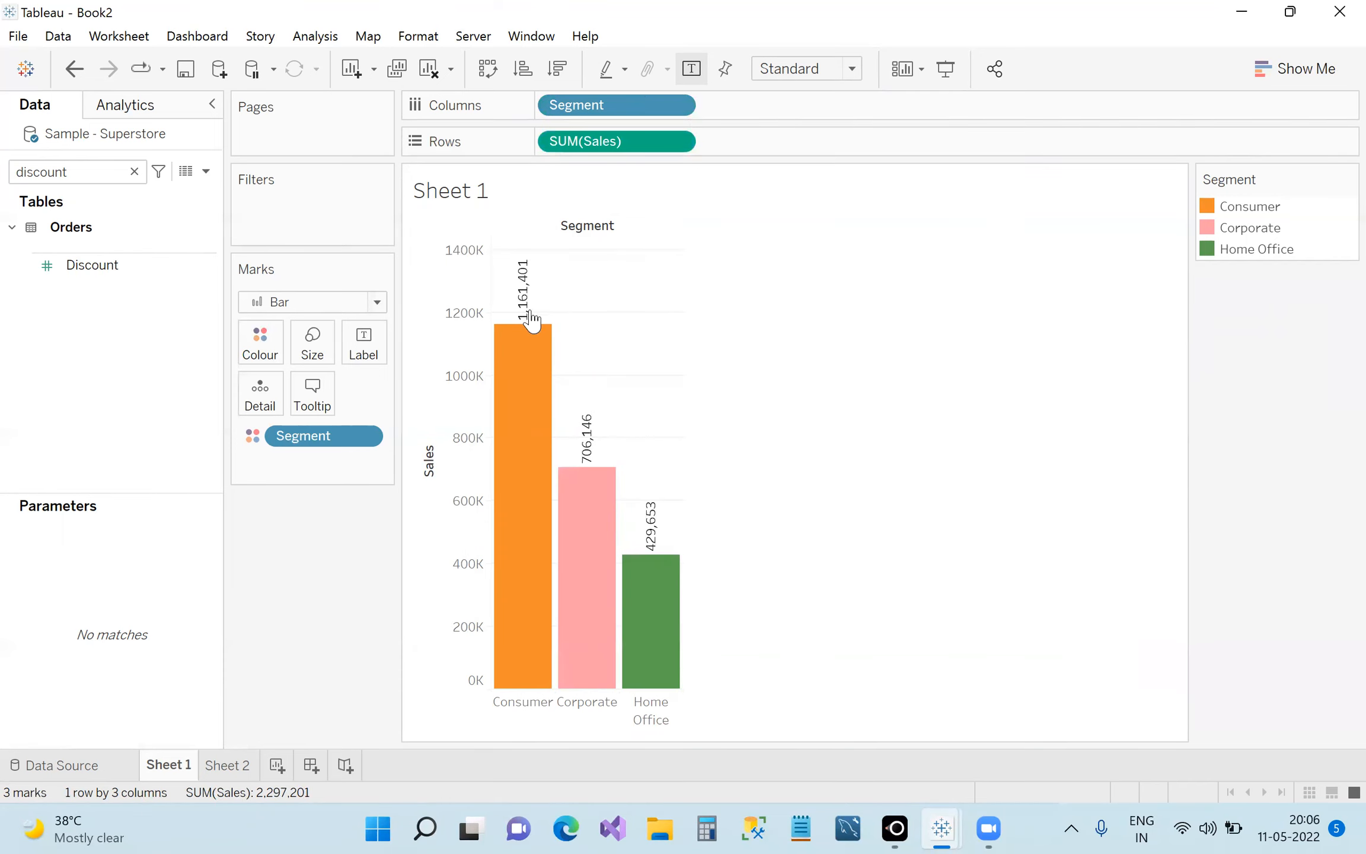
click(364, 344)
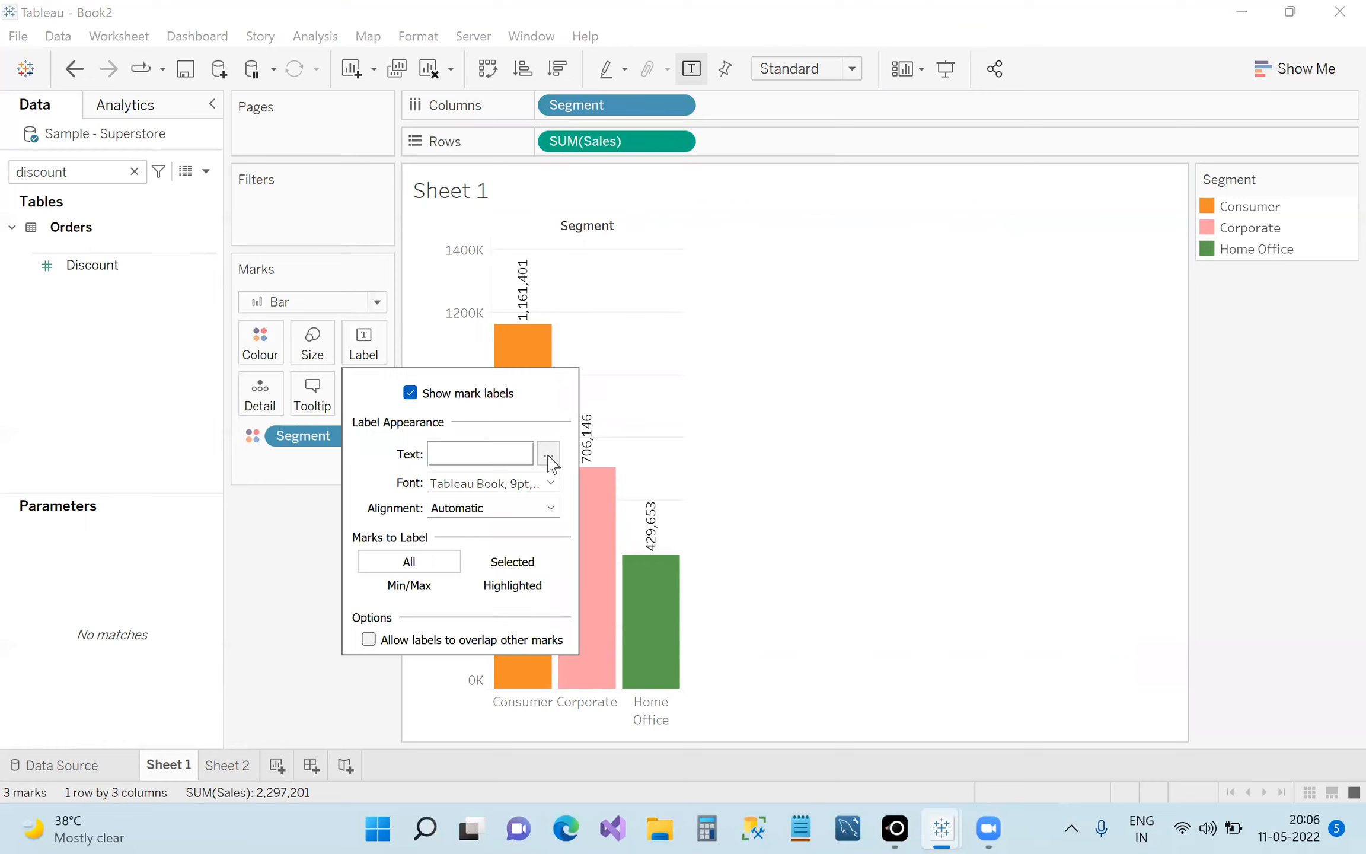
click(892, 363)
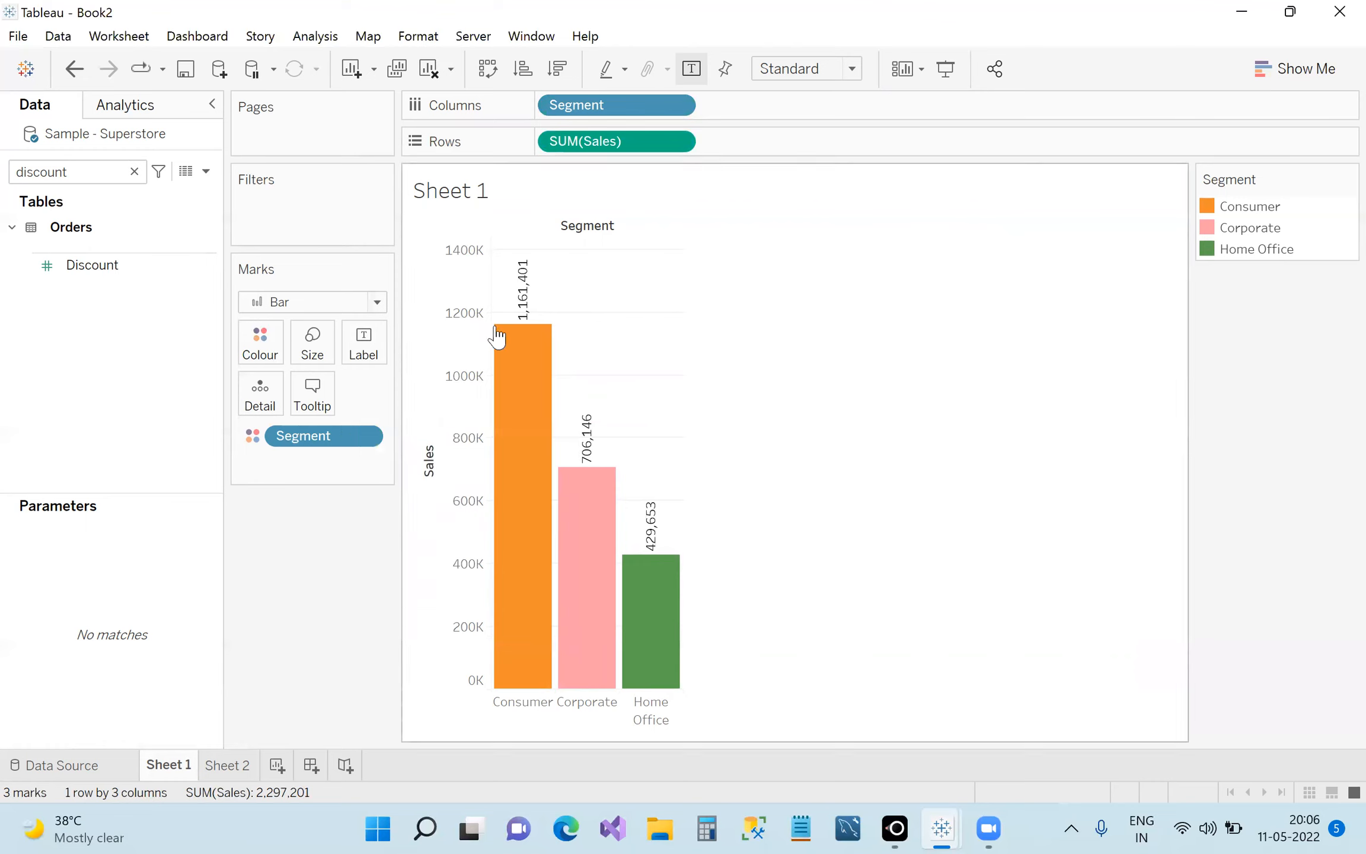
Search the data fields for "prof" and add Profit as the mark label of the segment bars.
click(134, 171)
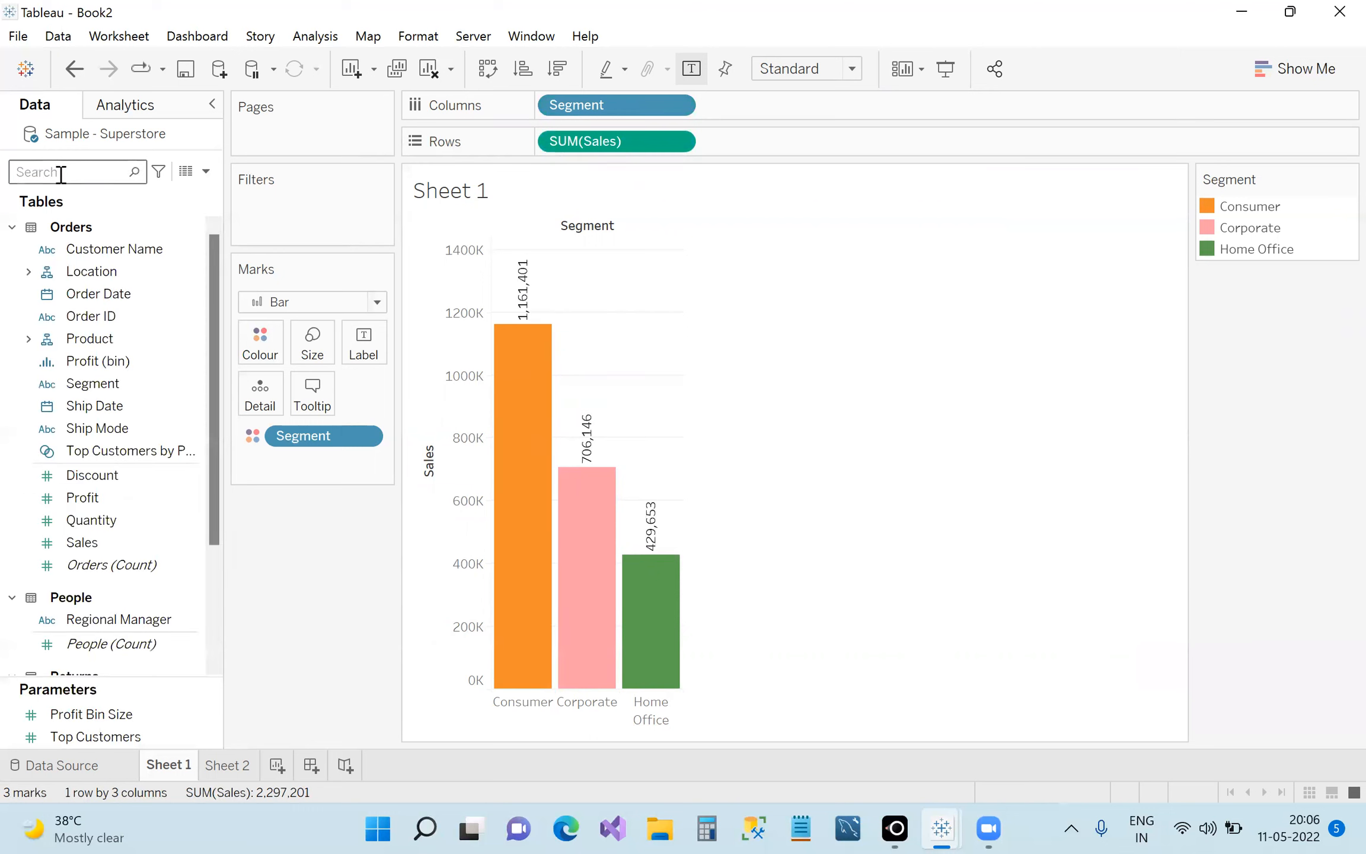
text(prof)
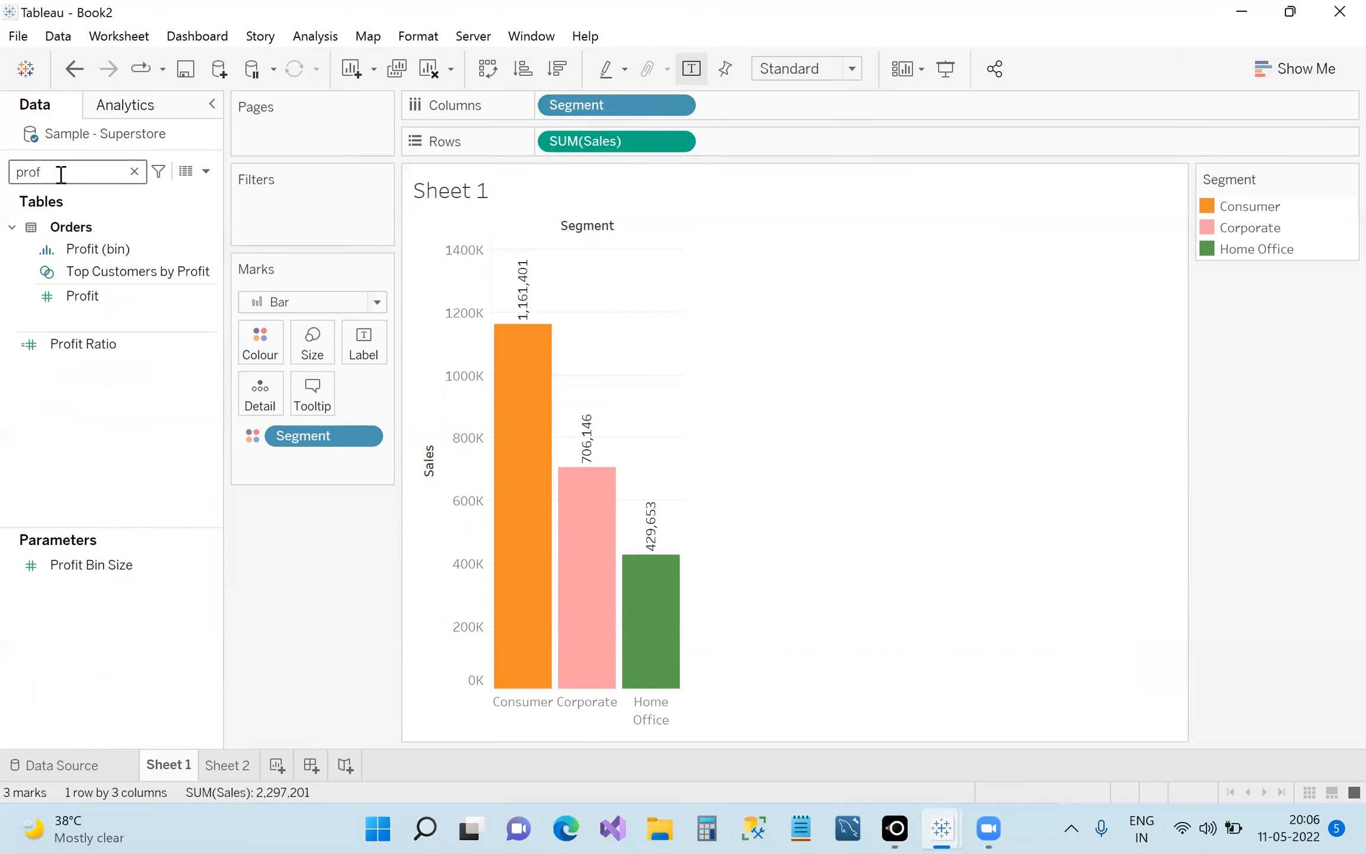
drag(119, 296, 376, 354)
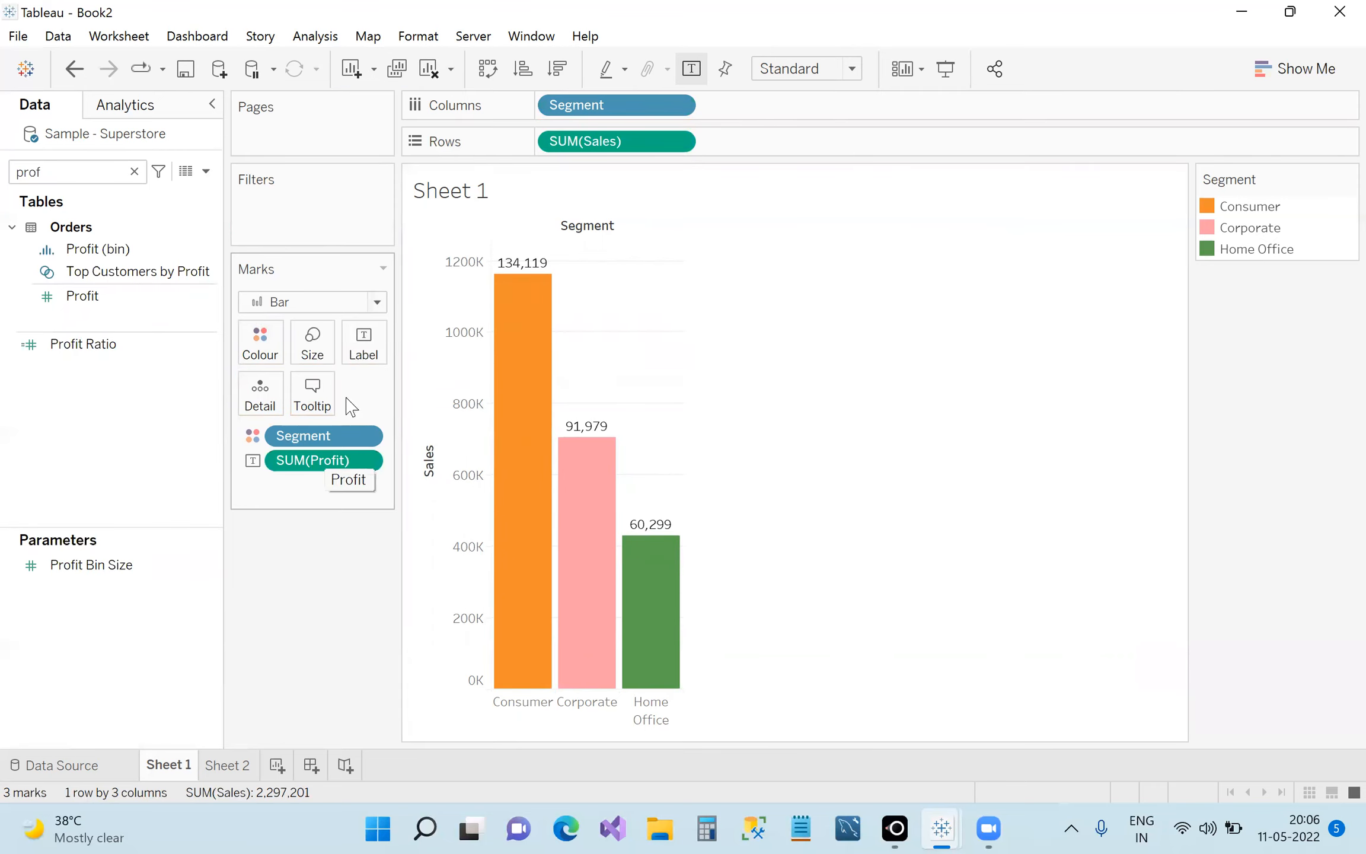
Make the Profit mark label text bold, apply it to the bars and close the label options.
click(364, 342)
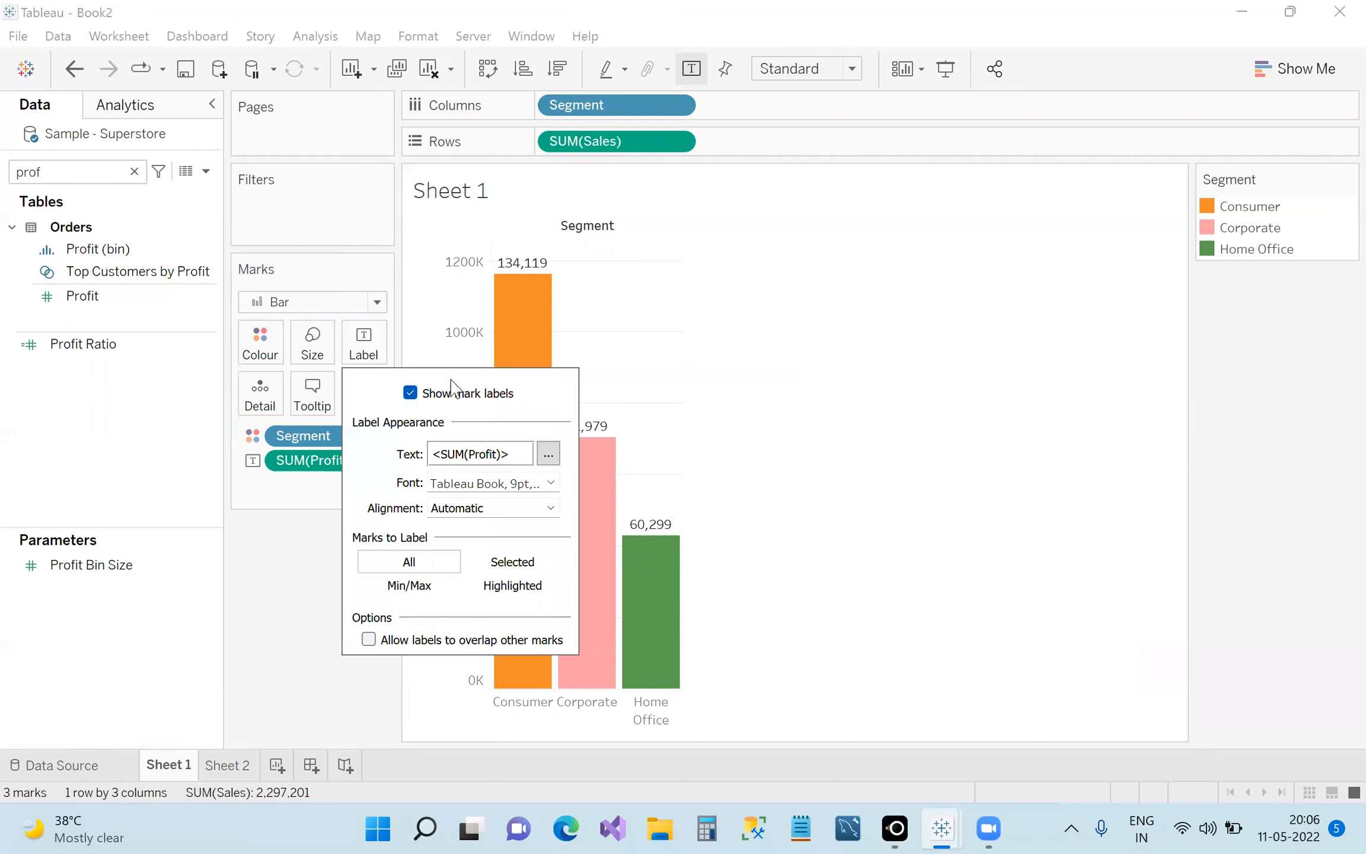
click(548, 453)
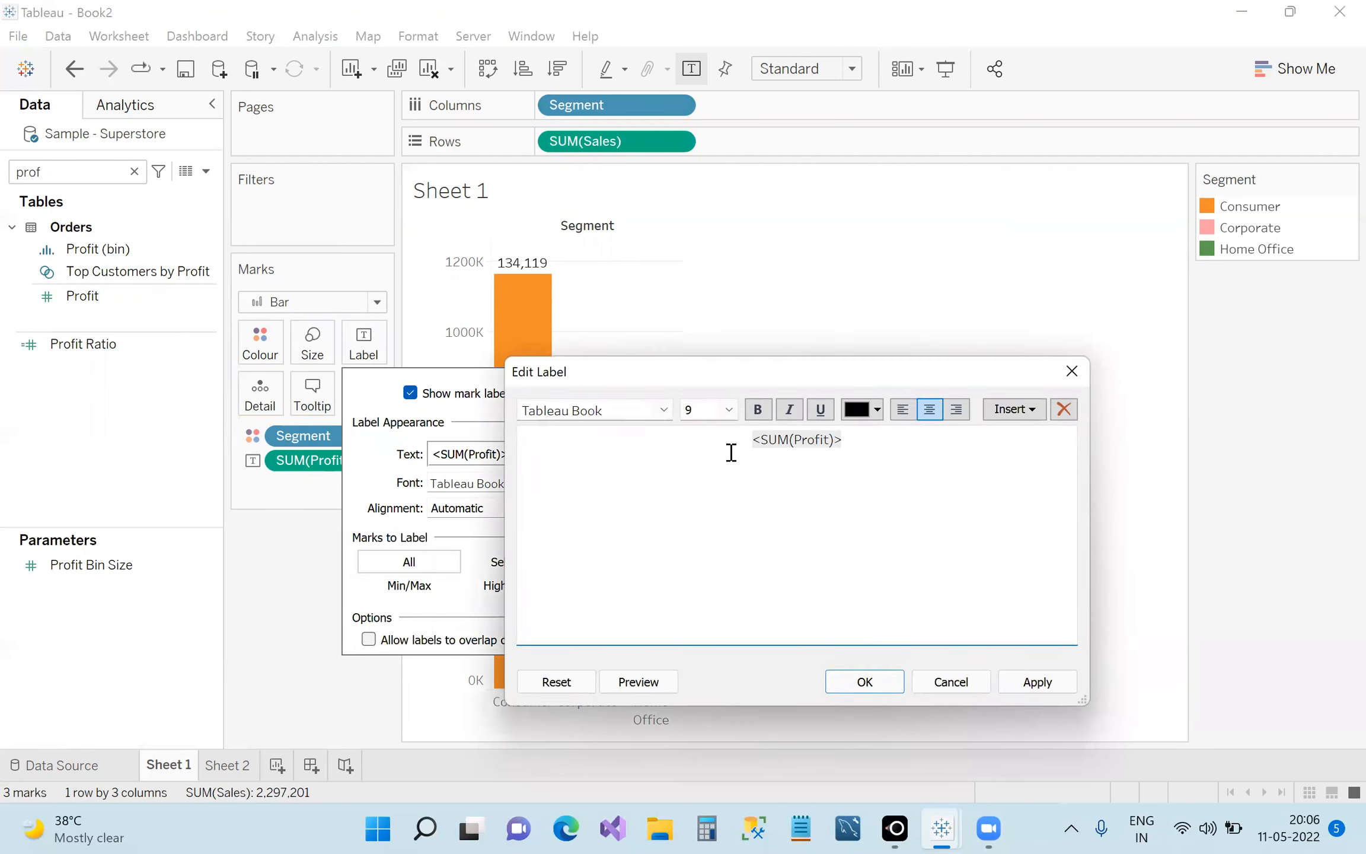
drag(731, 452, 763, 425)
click(759, 409)
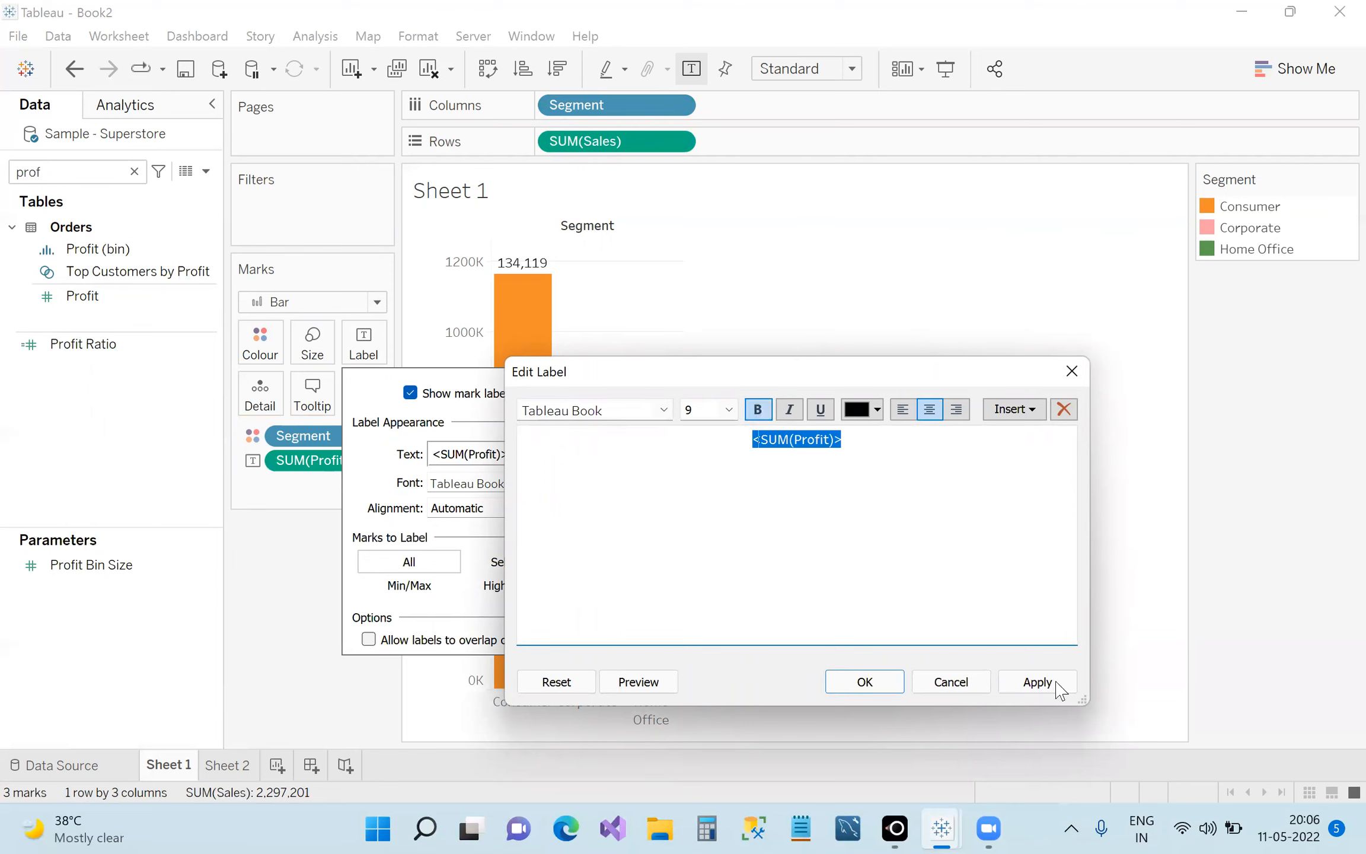
click(1036, 682)
click(864, 682)
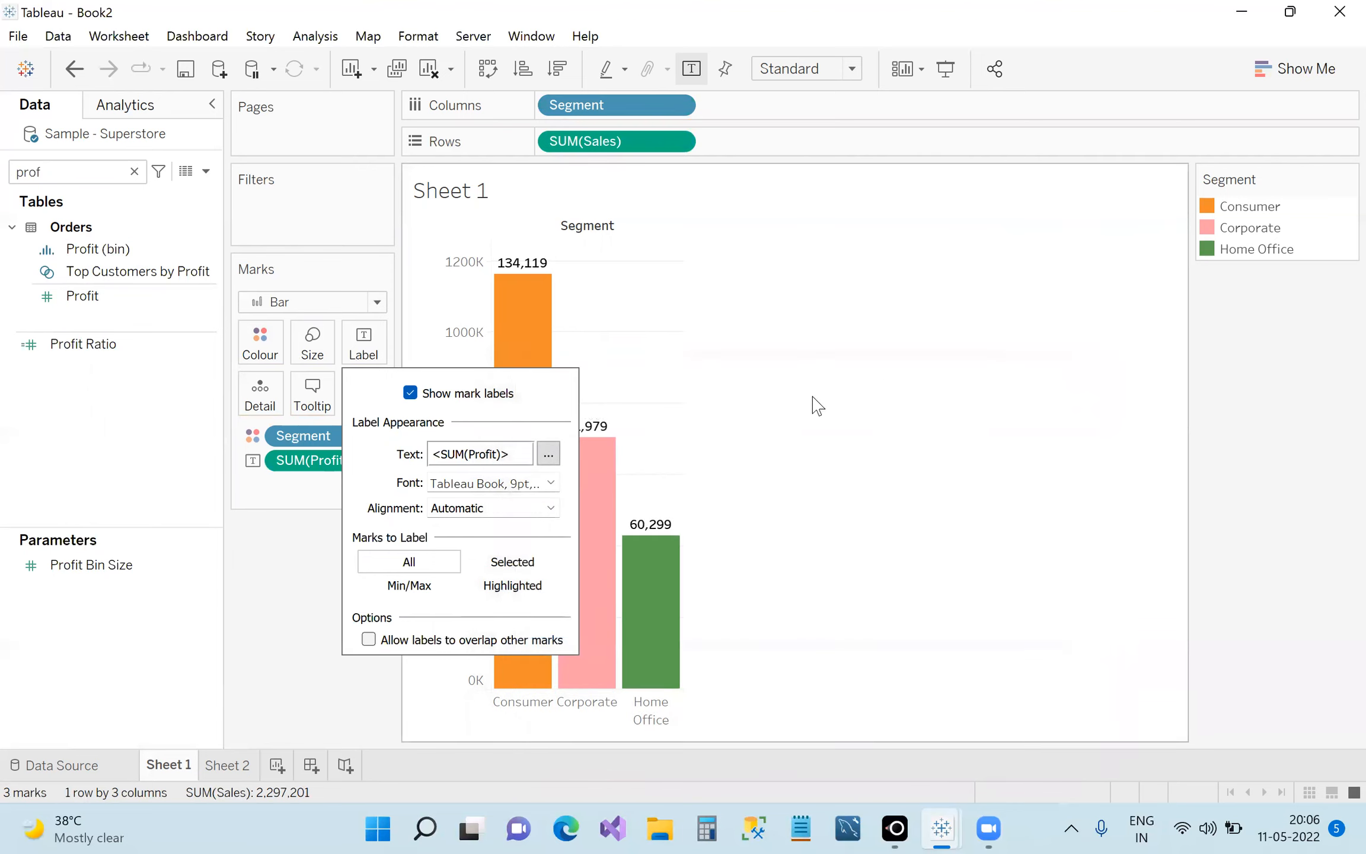
click(936, 382)
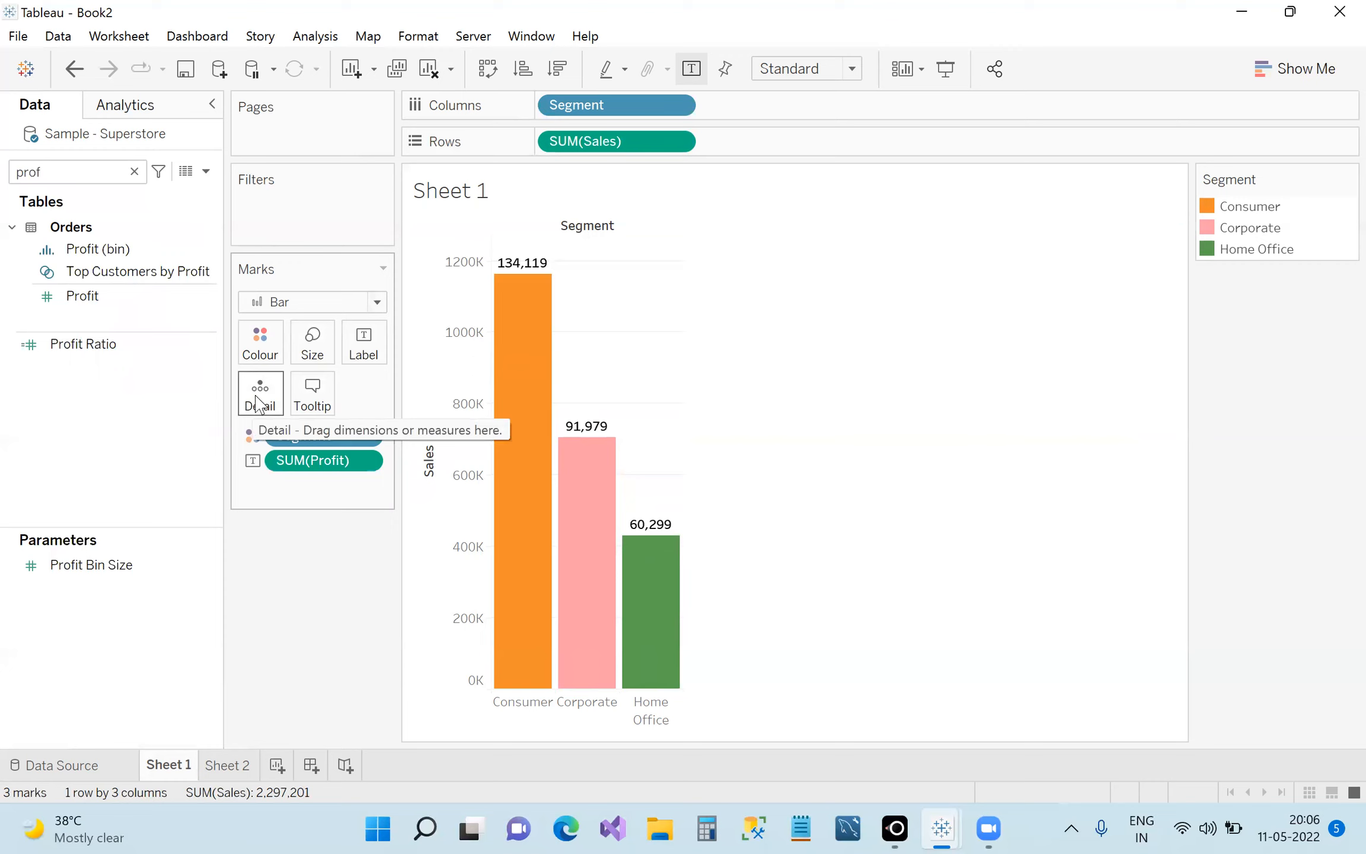
Remove the Profit label and the Segment colour from the Marks card, and clear the field search.
drag(307, 468, 301, 552)
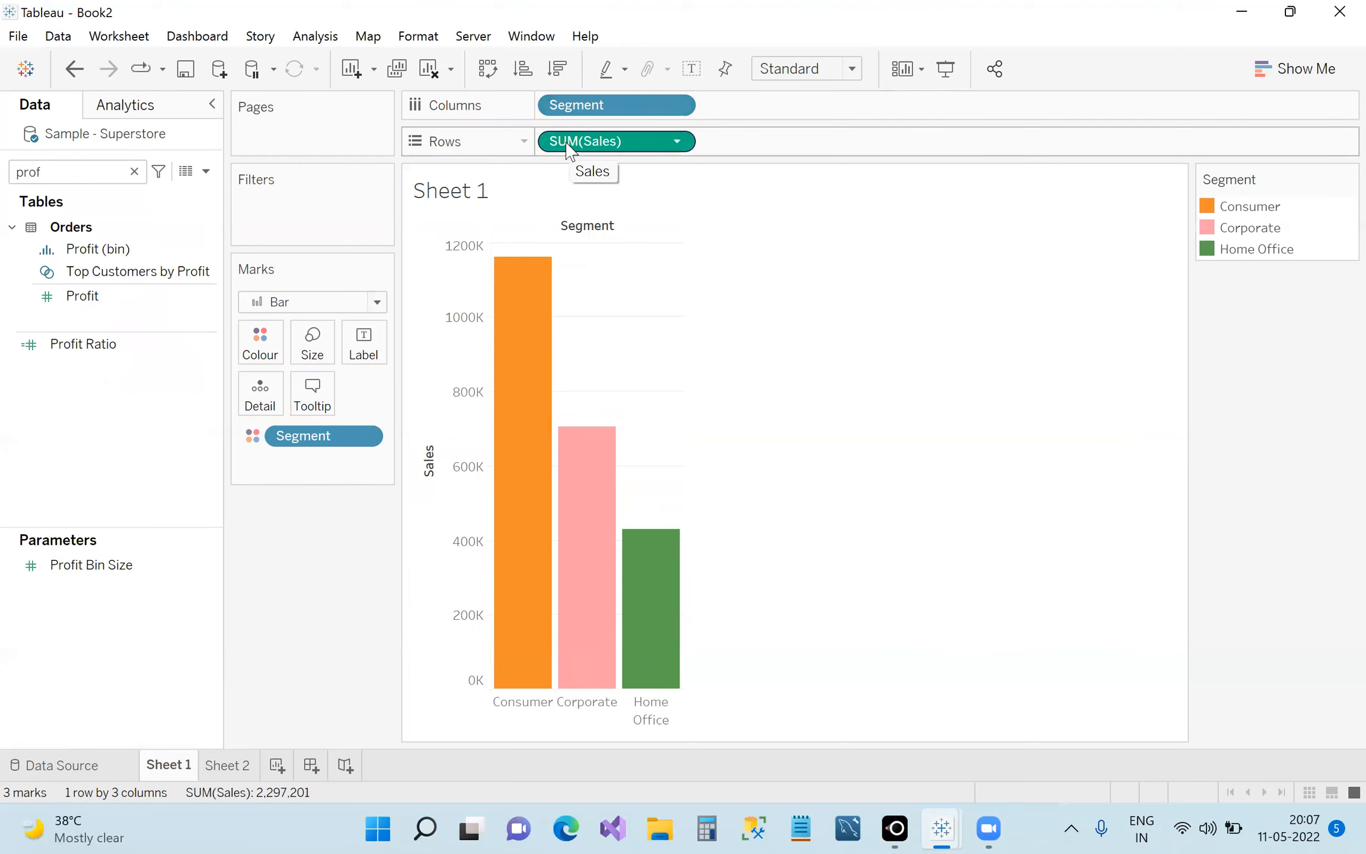
drag(323, 438, 321, 527)
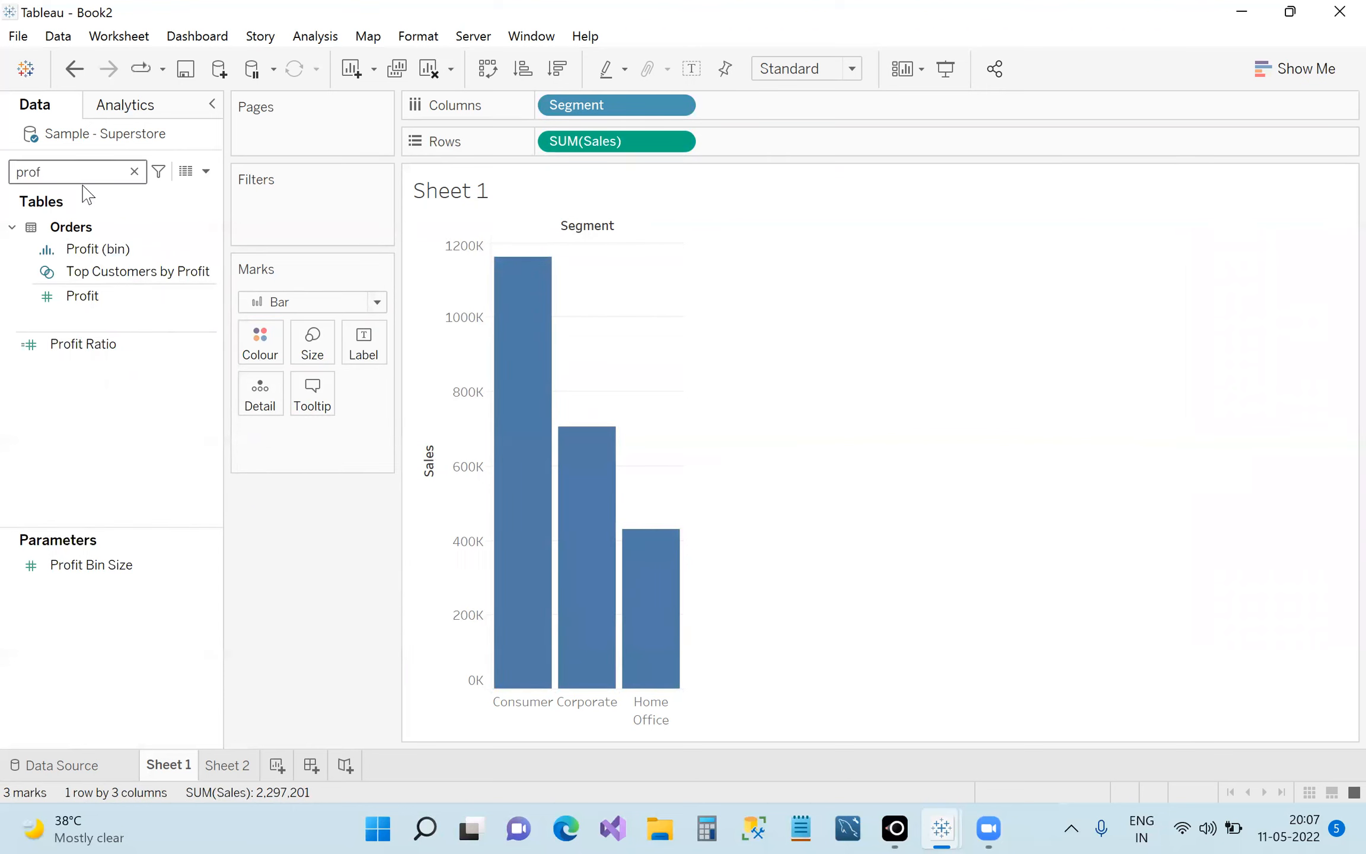
click(134, 171)
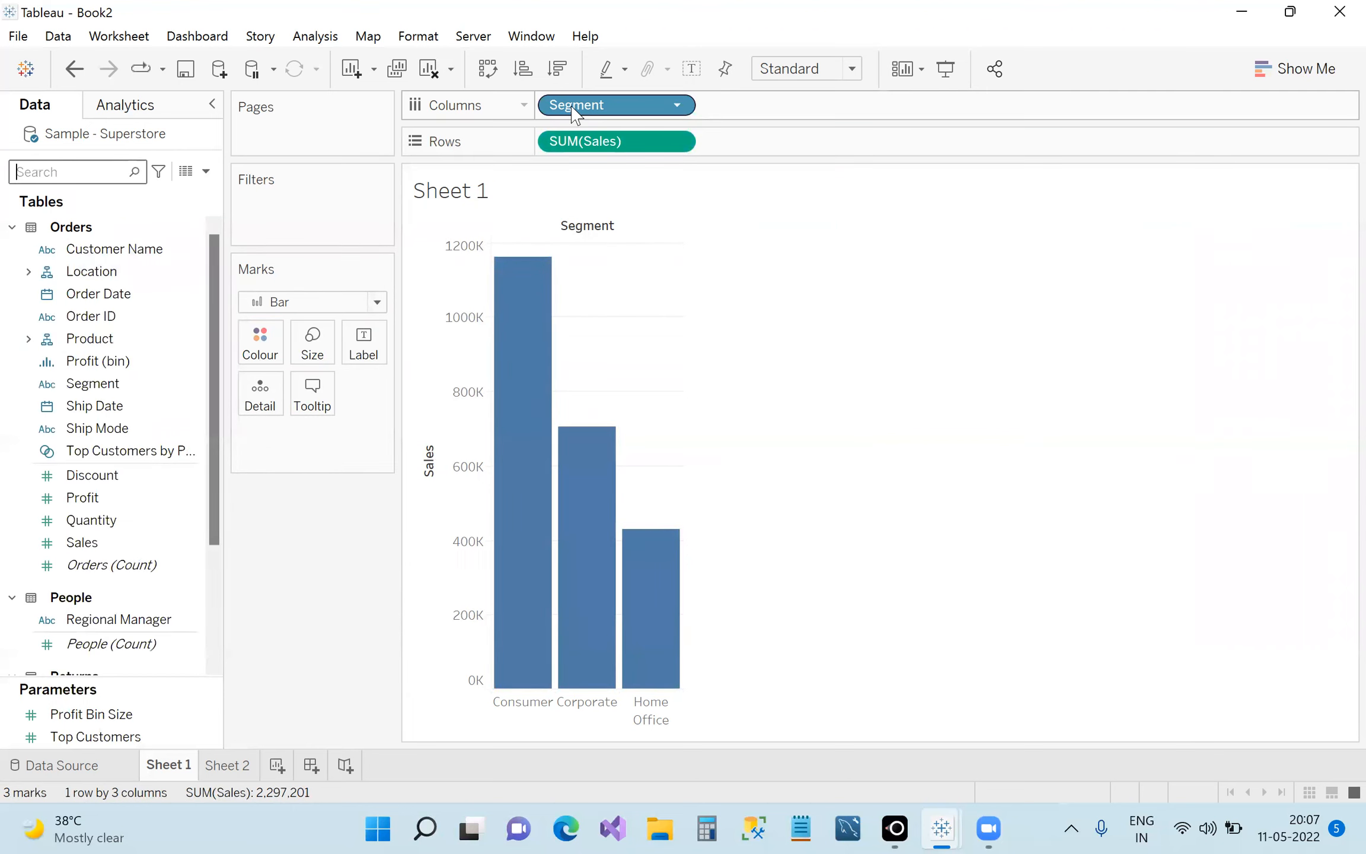
Search the data fields for "cate" and add Category as a detail on the segment sales bars.
mouse_move(533, 367)
mouse_move(652, 536)
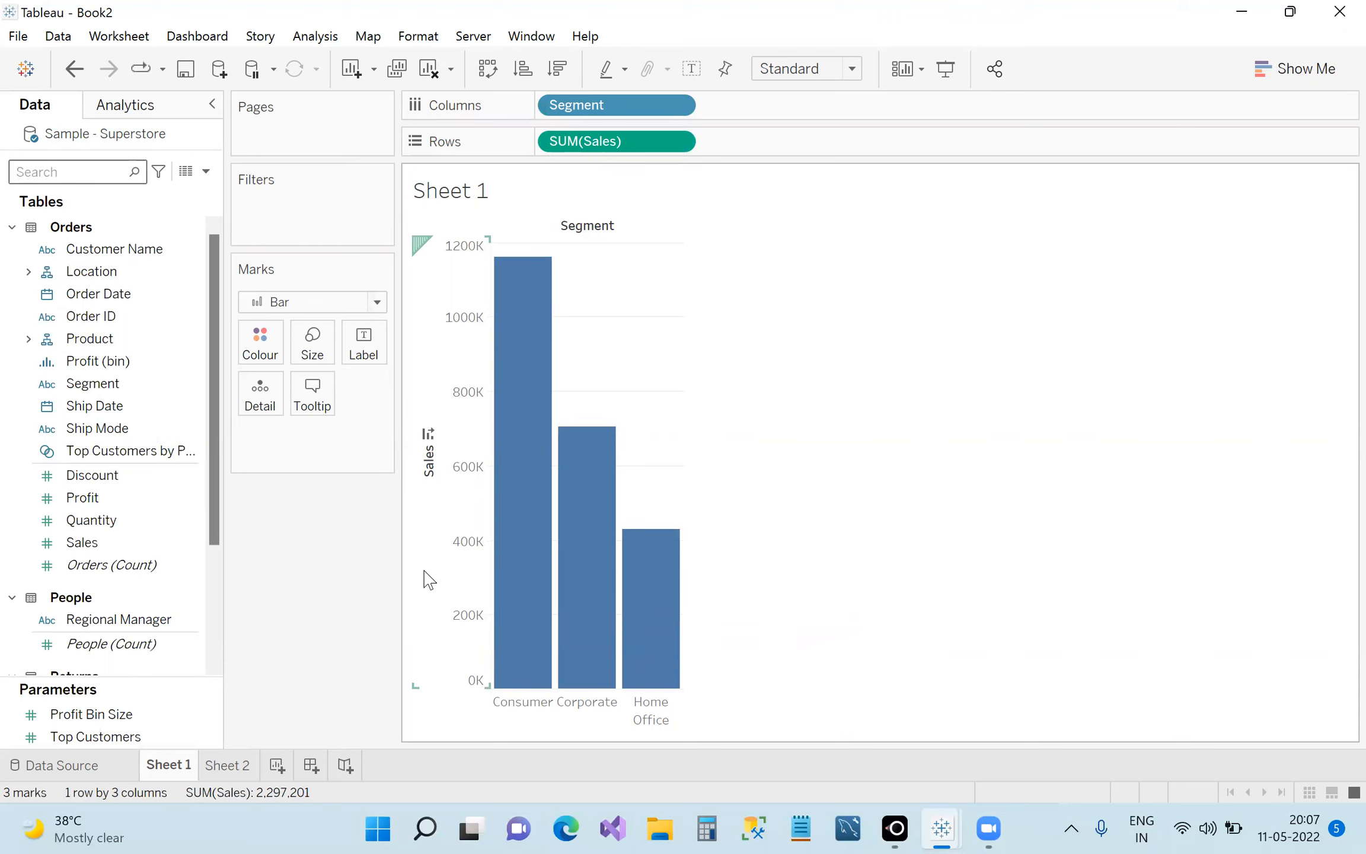
text(cate)
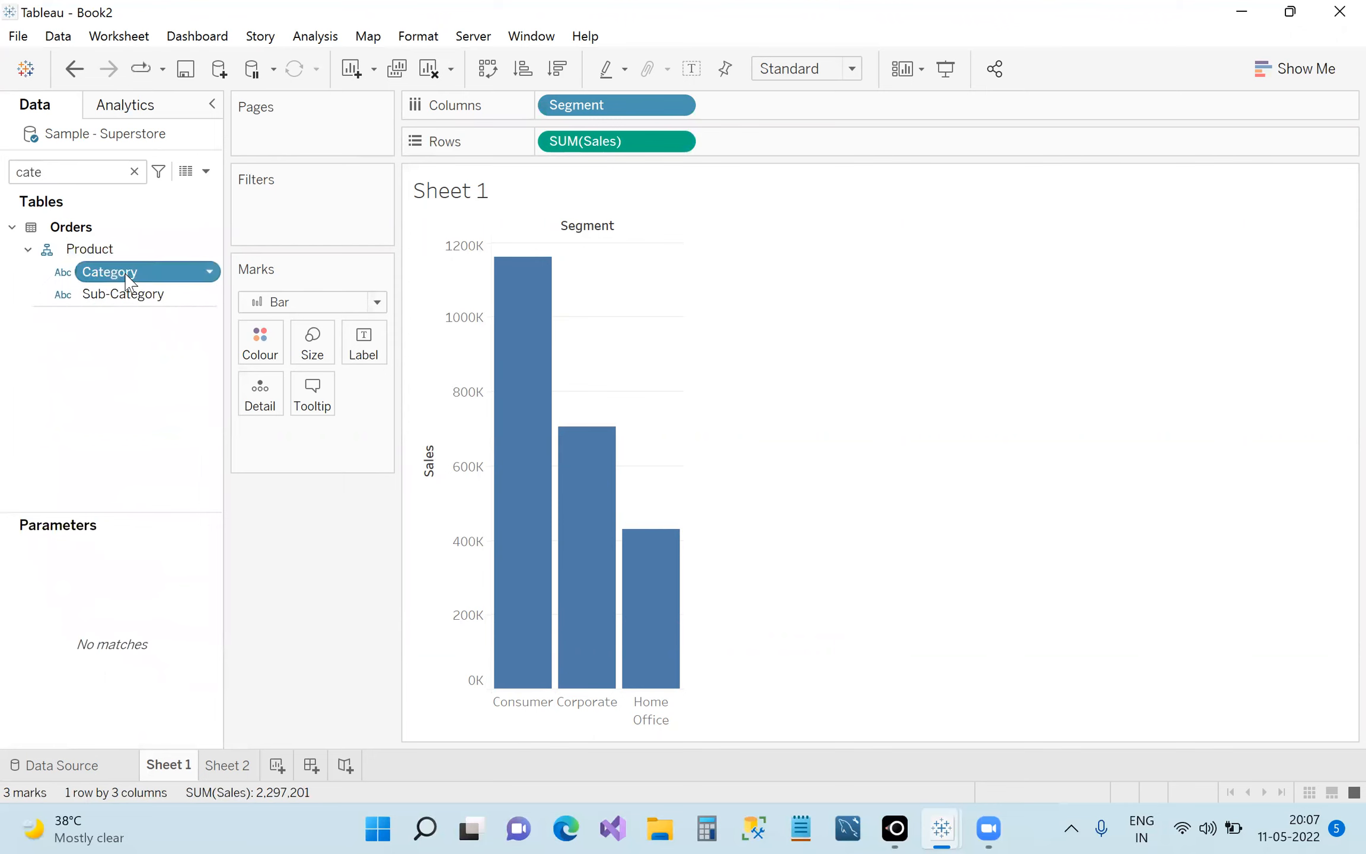
drag(124, 272, 256, 406)
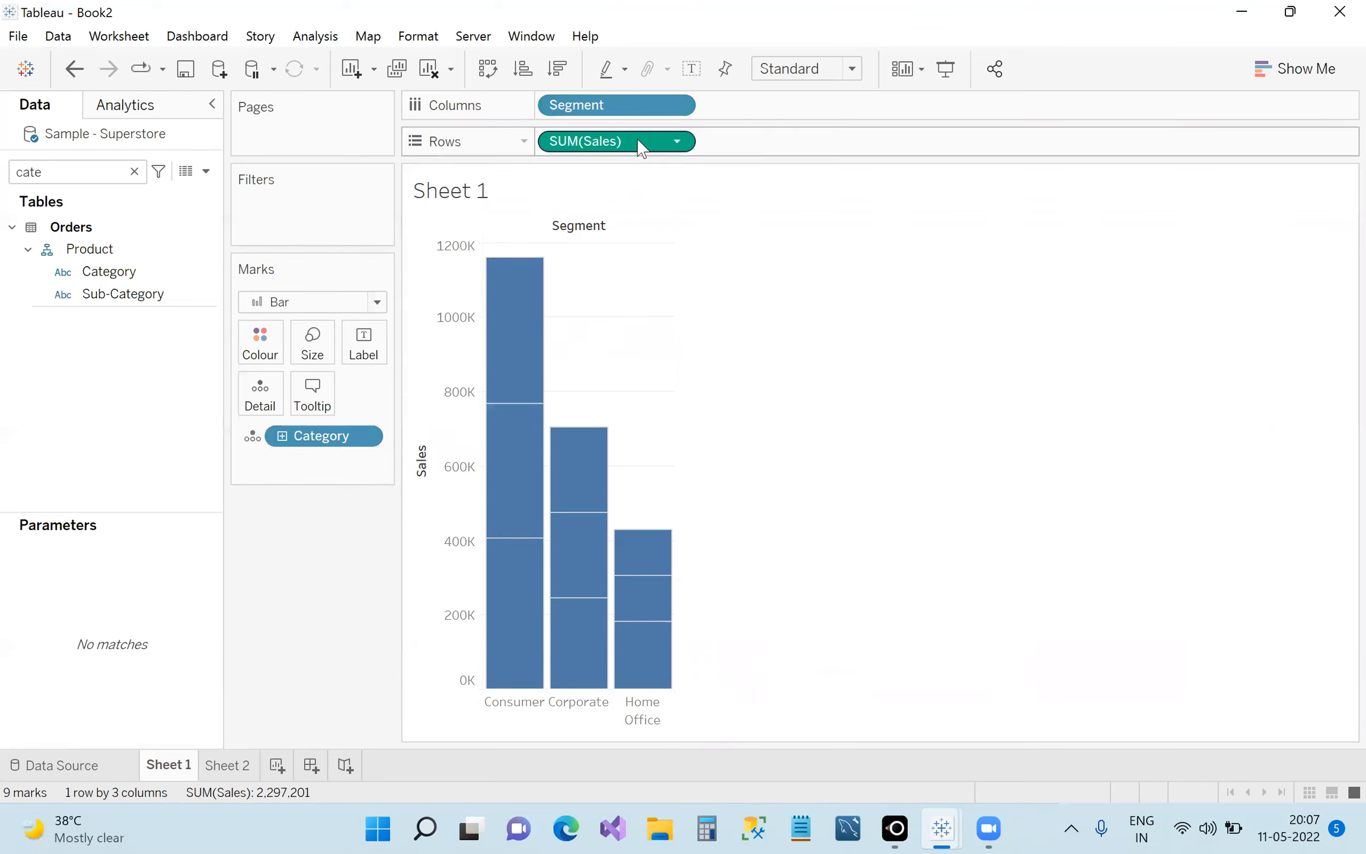
Show the mark labels on the category sections of the segment bars.
mouse_move(506, 570)
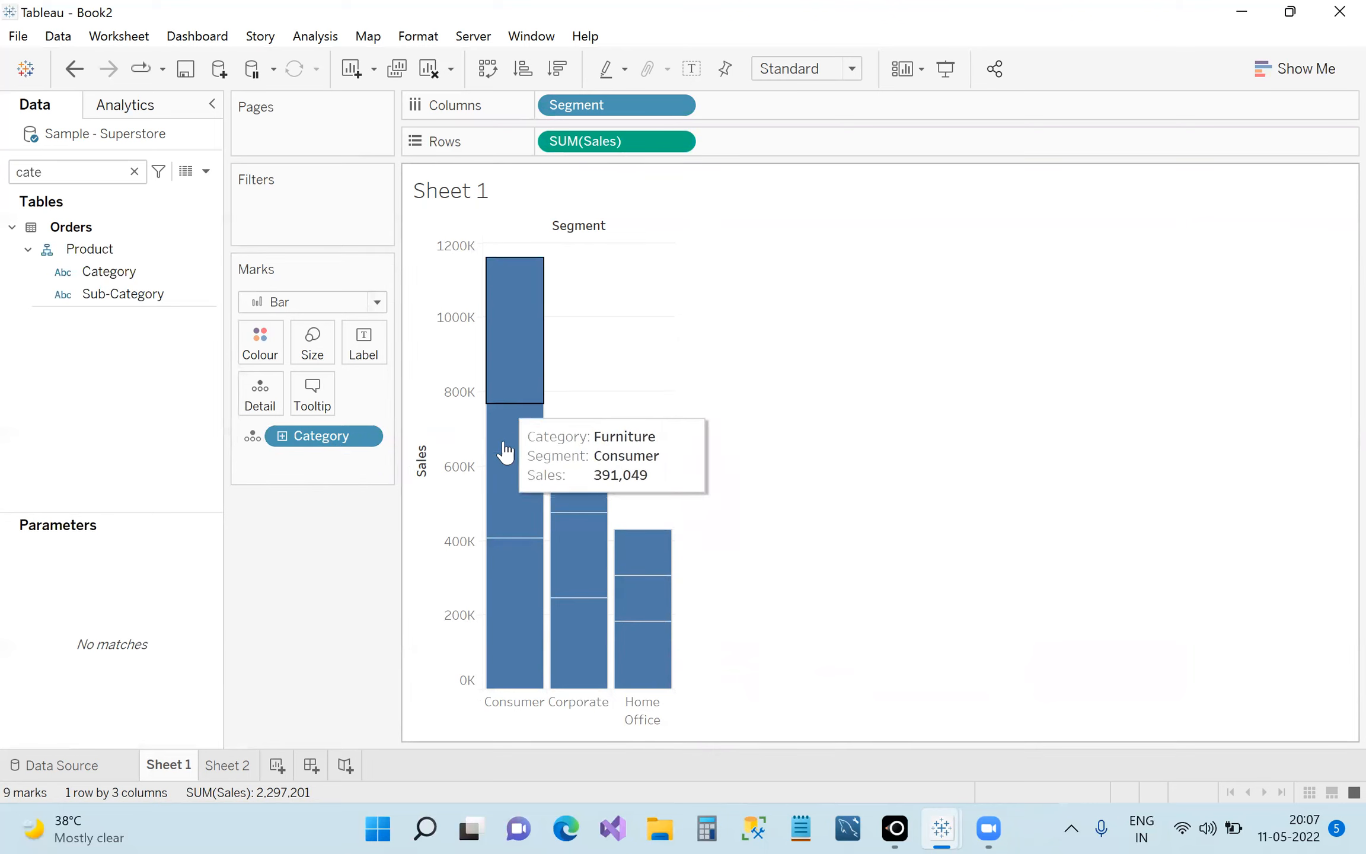
mouse_move(513, 536)
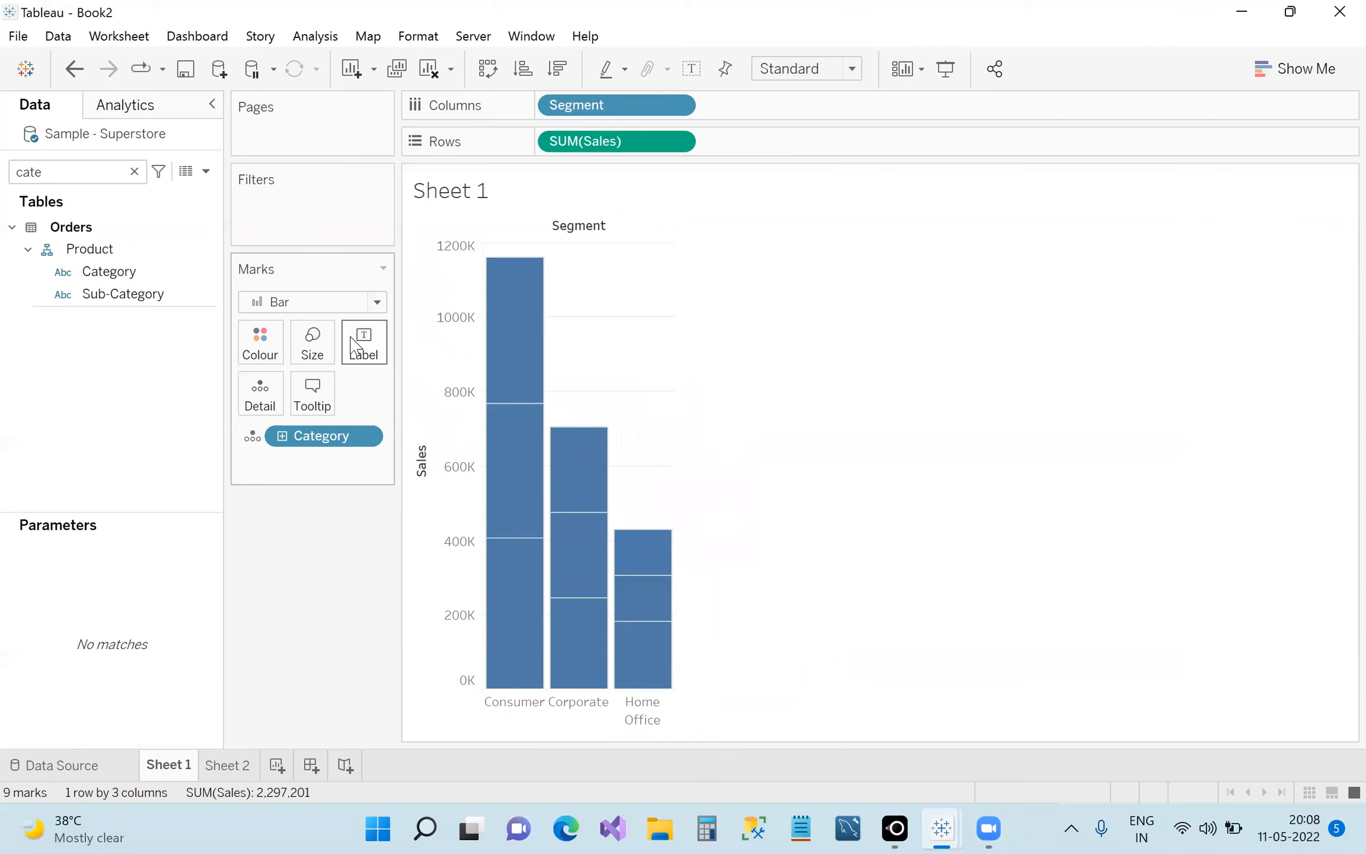
click(362, 368)
click(409, 392)
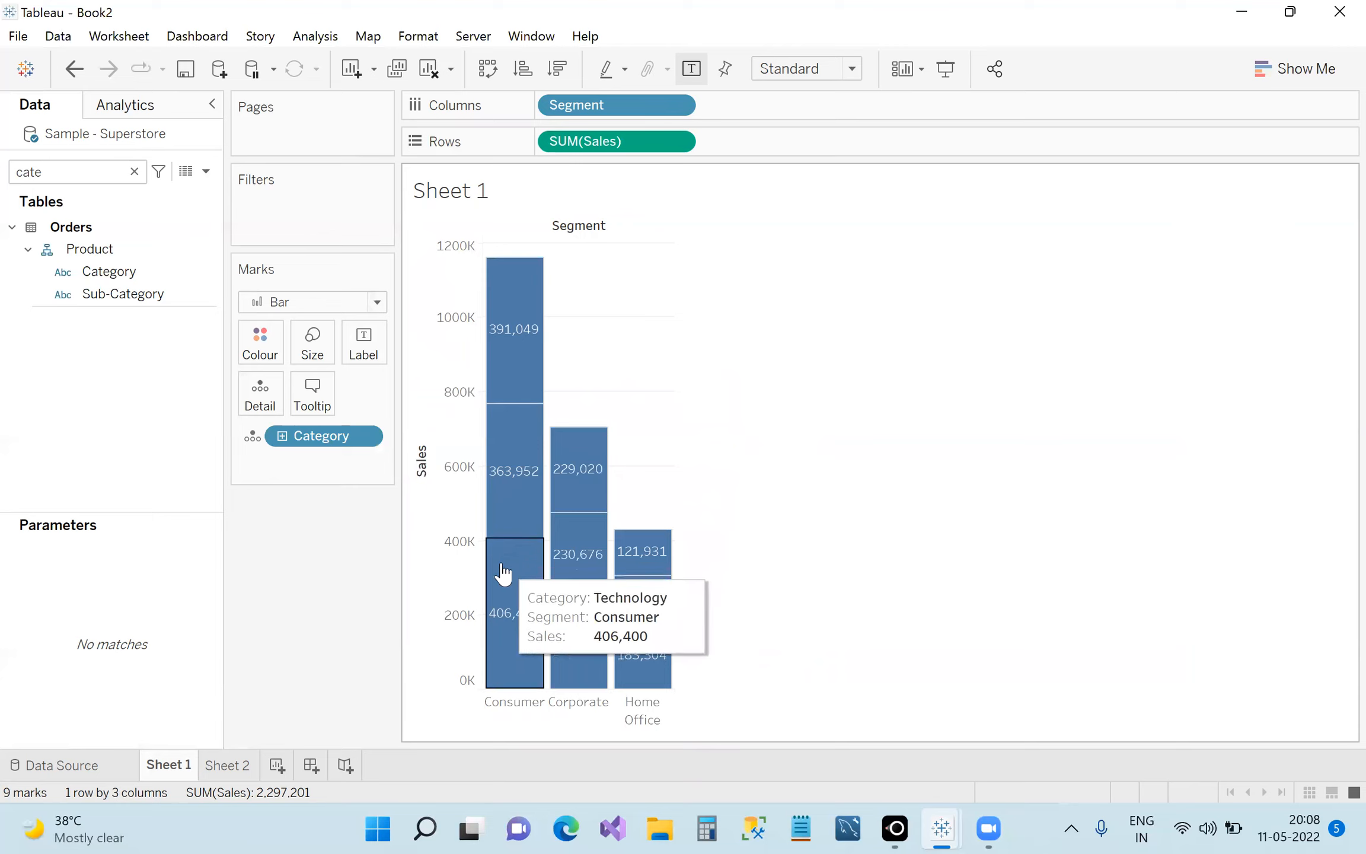
Examine the tooltips of the category sections in the Consumer, Corporate and Home Office bars.
mouse_move(517, 256)
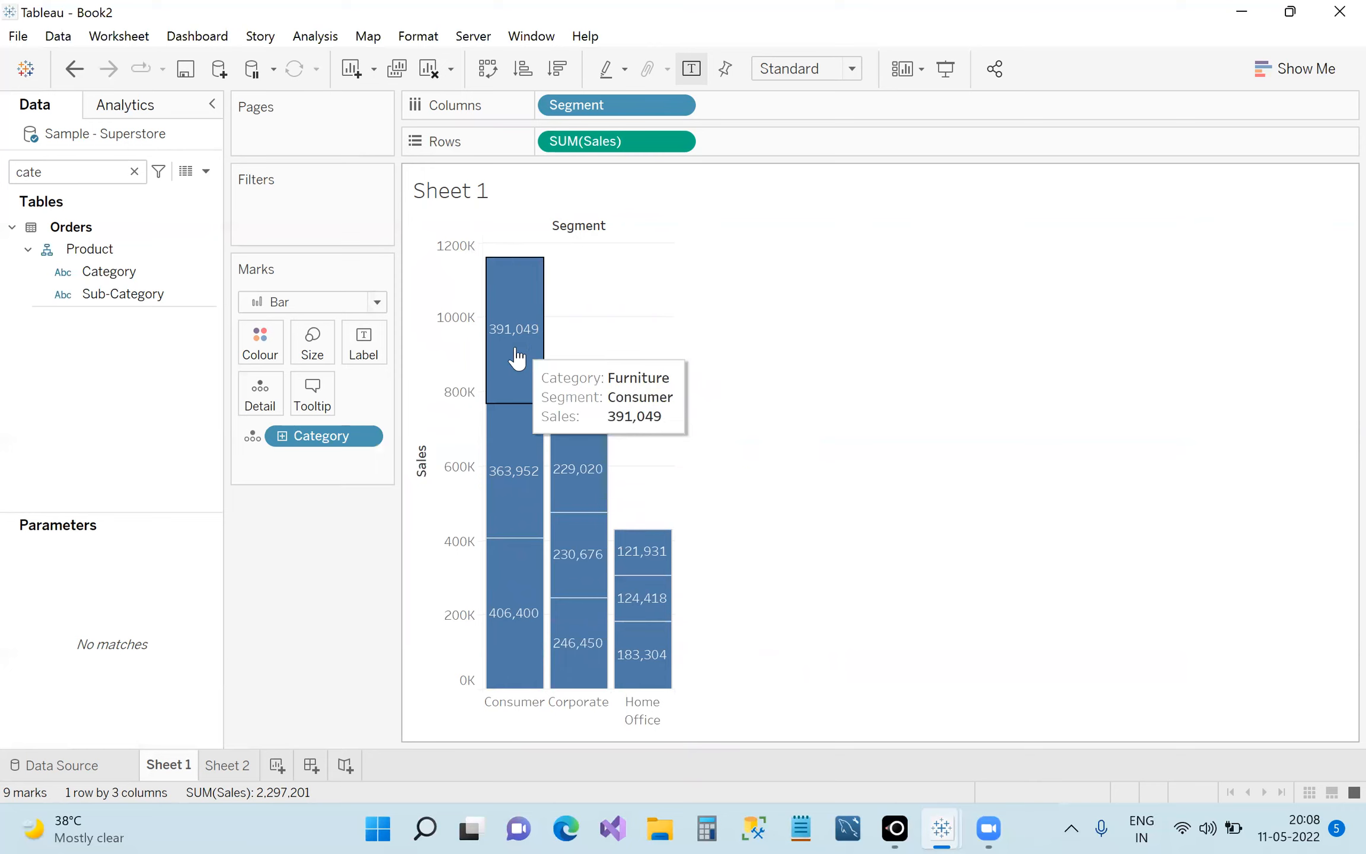
mouse_move(492, 471)
mouse_move(498, 628)
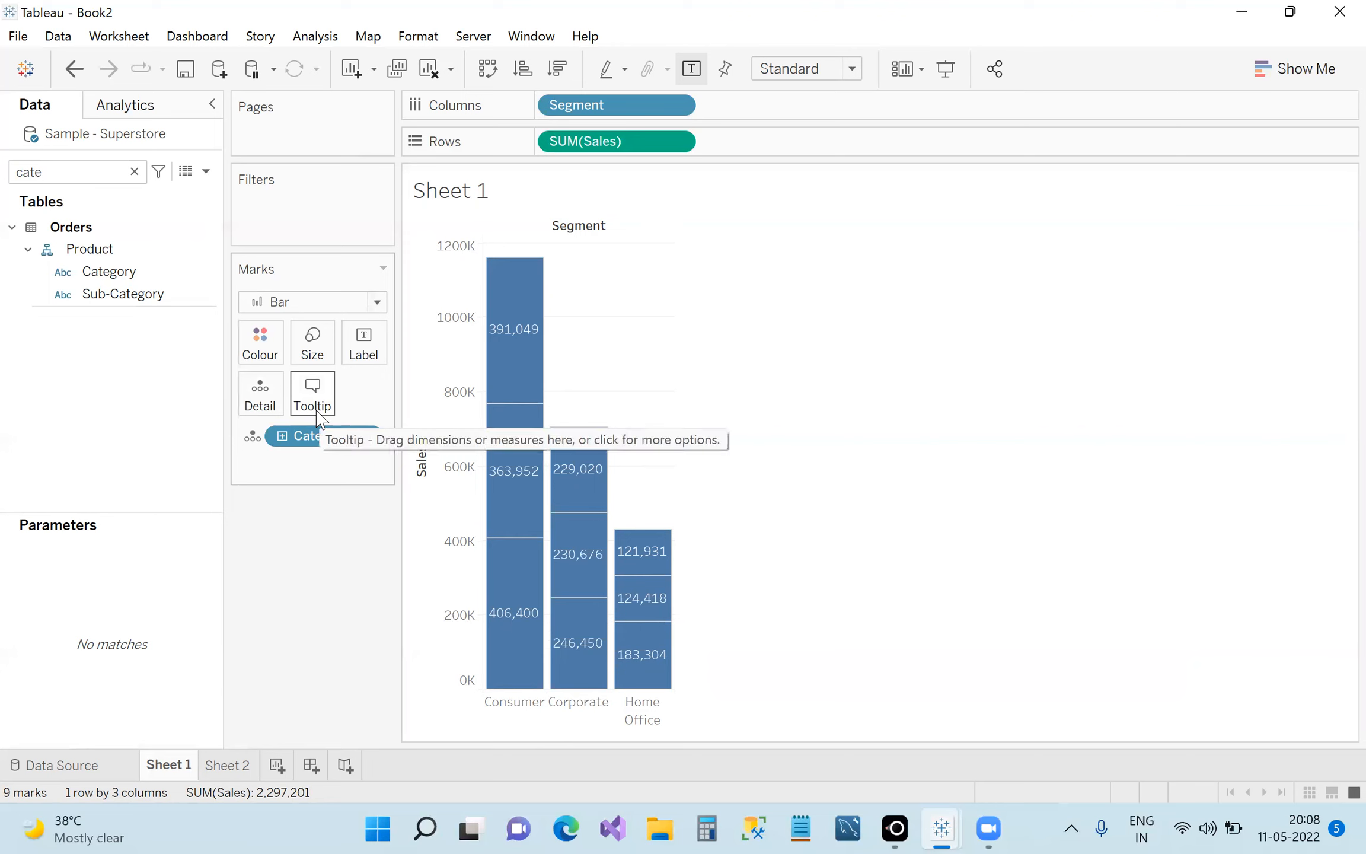
mouse_move(527, 463)
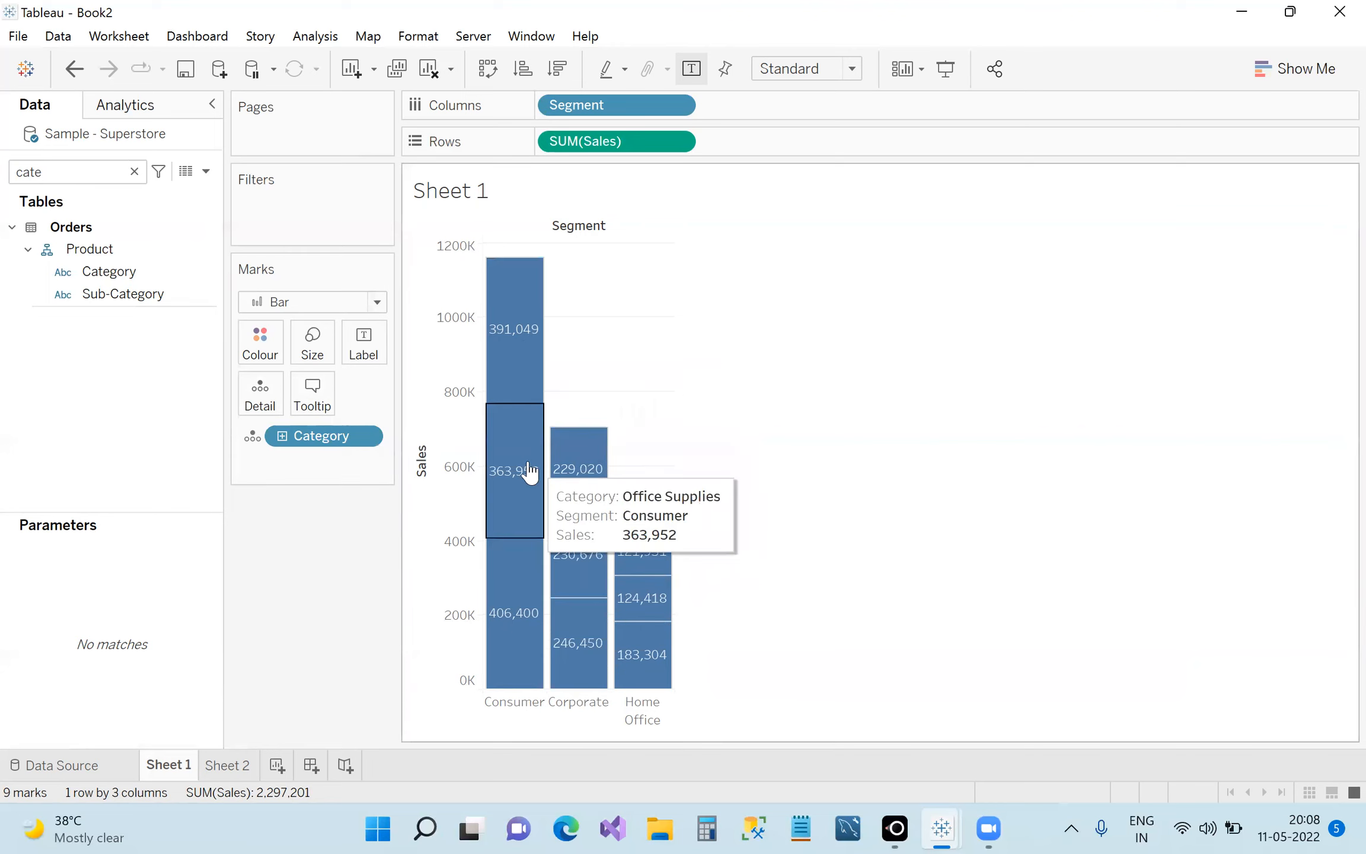
mouse_move(638, 543)
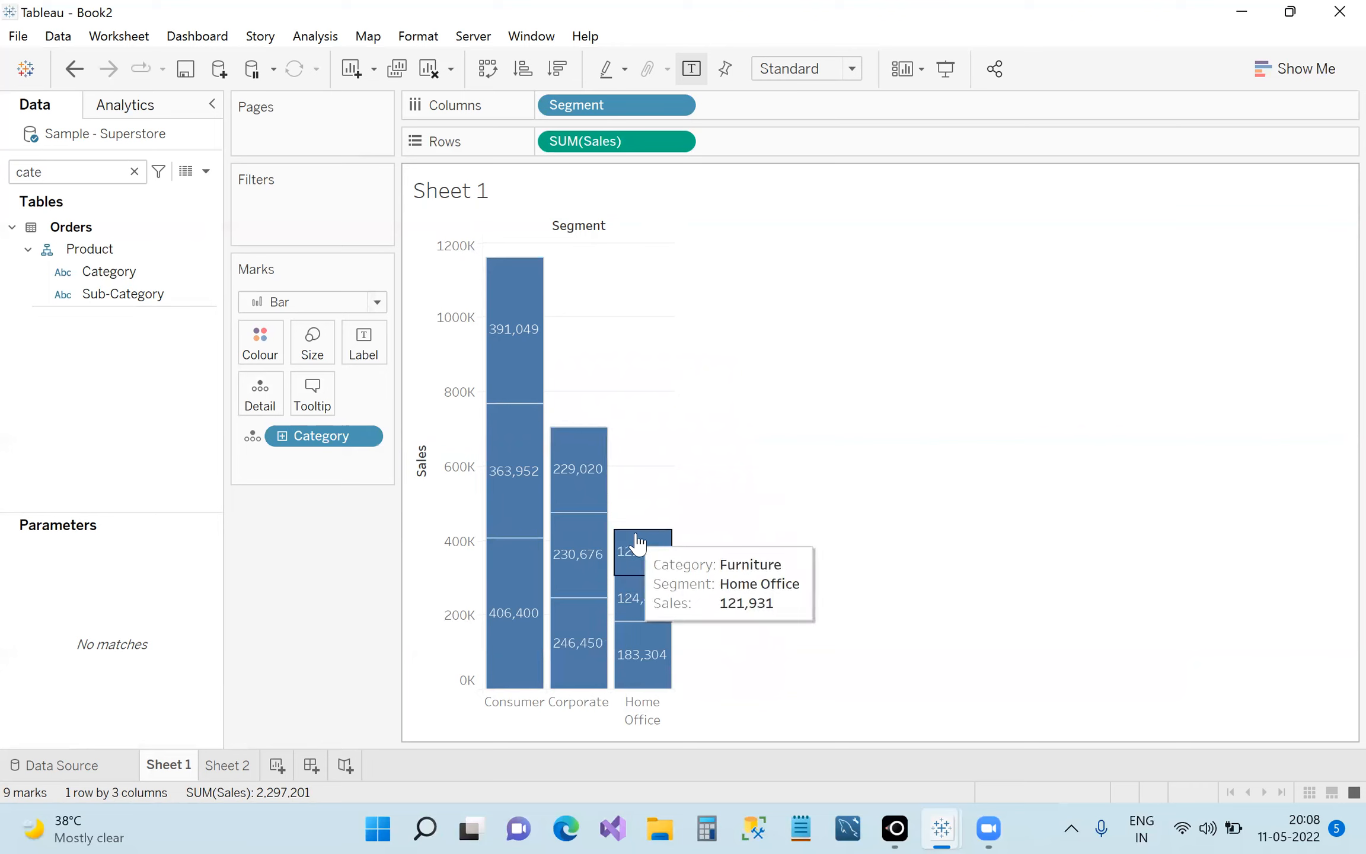
mouse_move(632, 655)
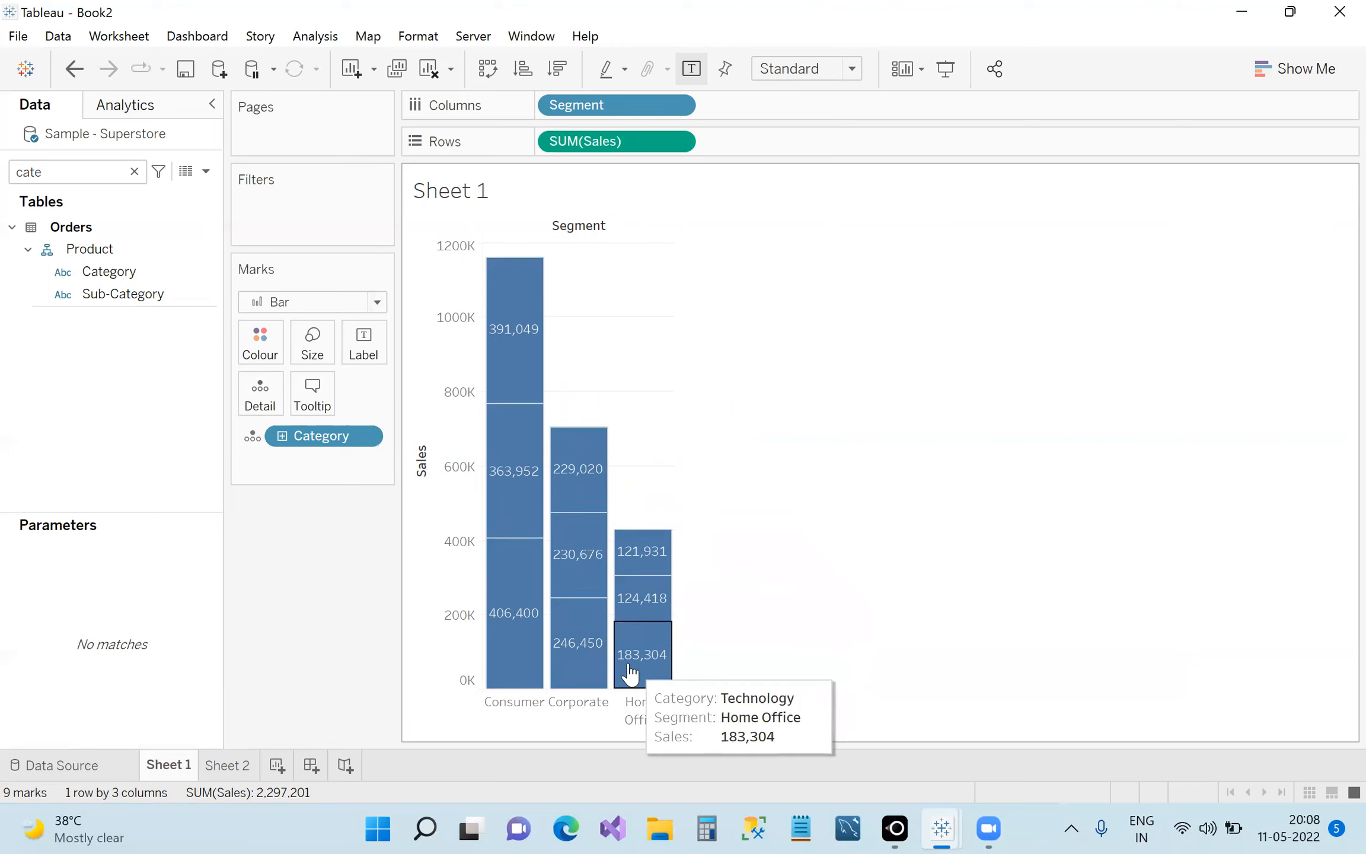
mouse_move(590, 511)
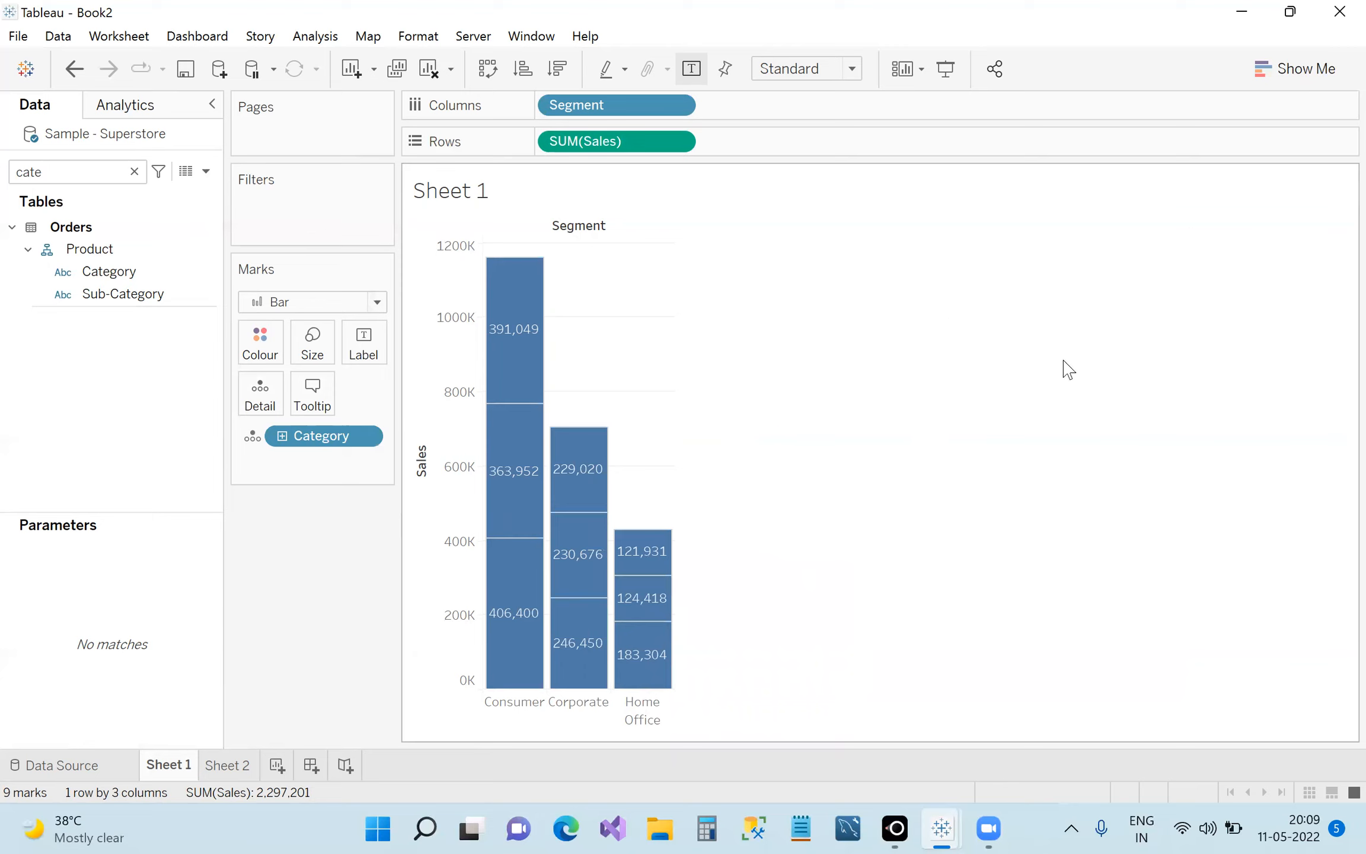
mouse_move(505, 365)
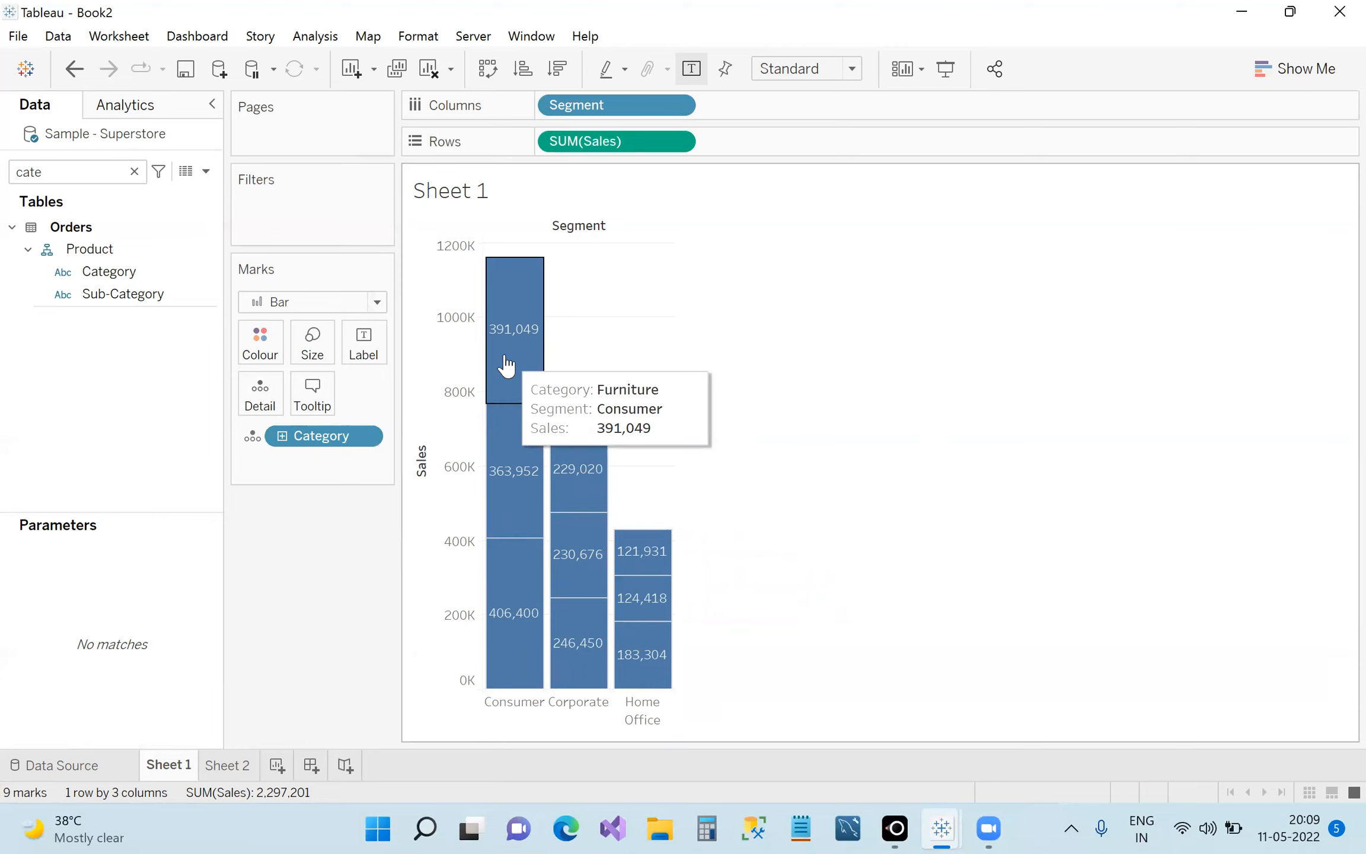
Replace the "Category" caption in the bars' tooltip with a first name, apply it and check the tooltip on the bars.
click(328, 390)
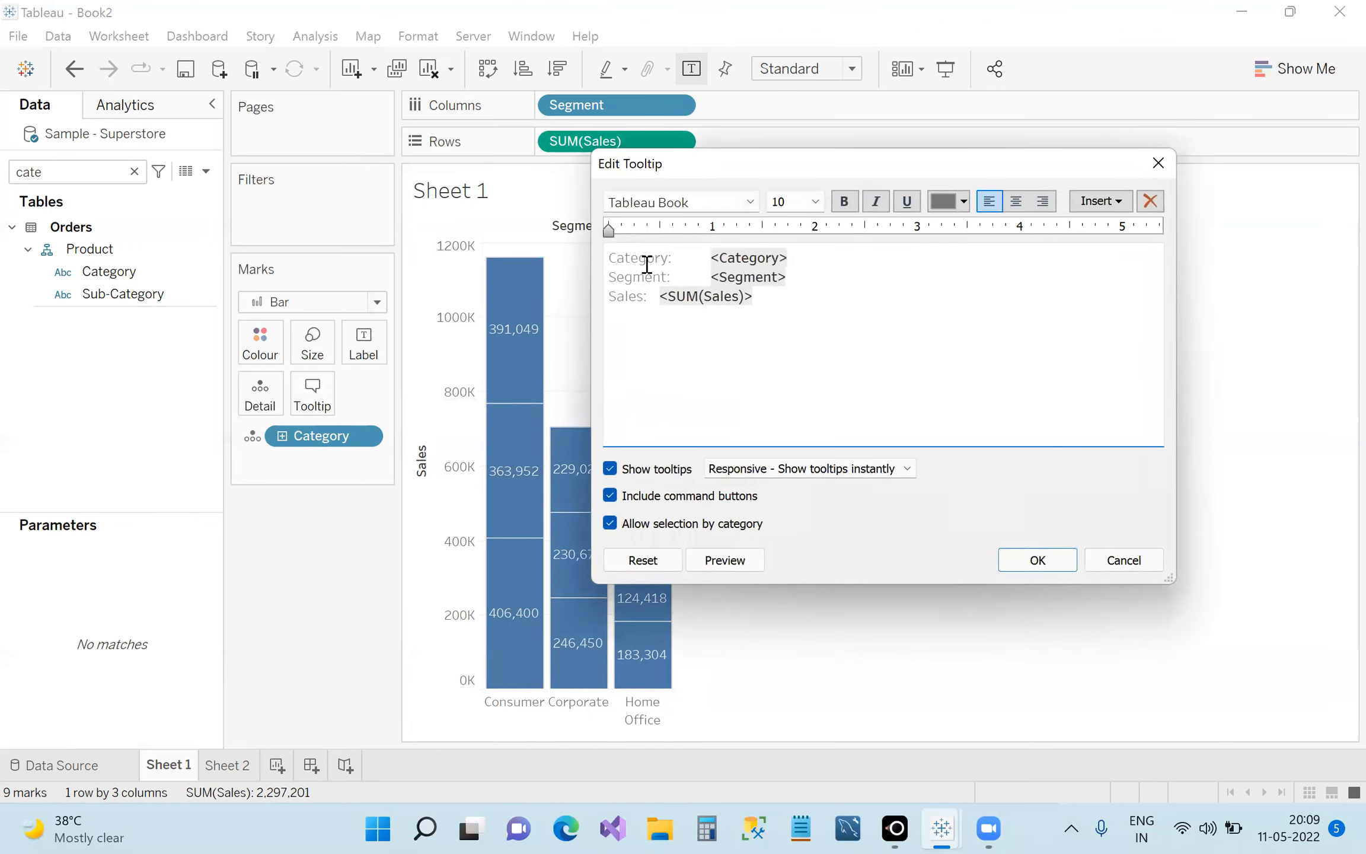
drag(609, 257, 755, 297)
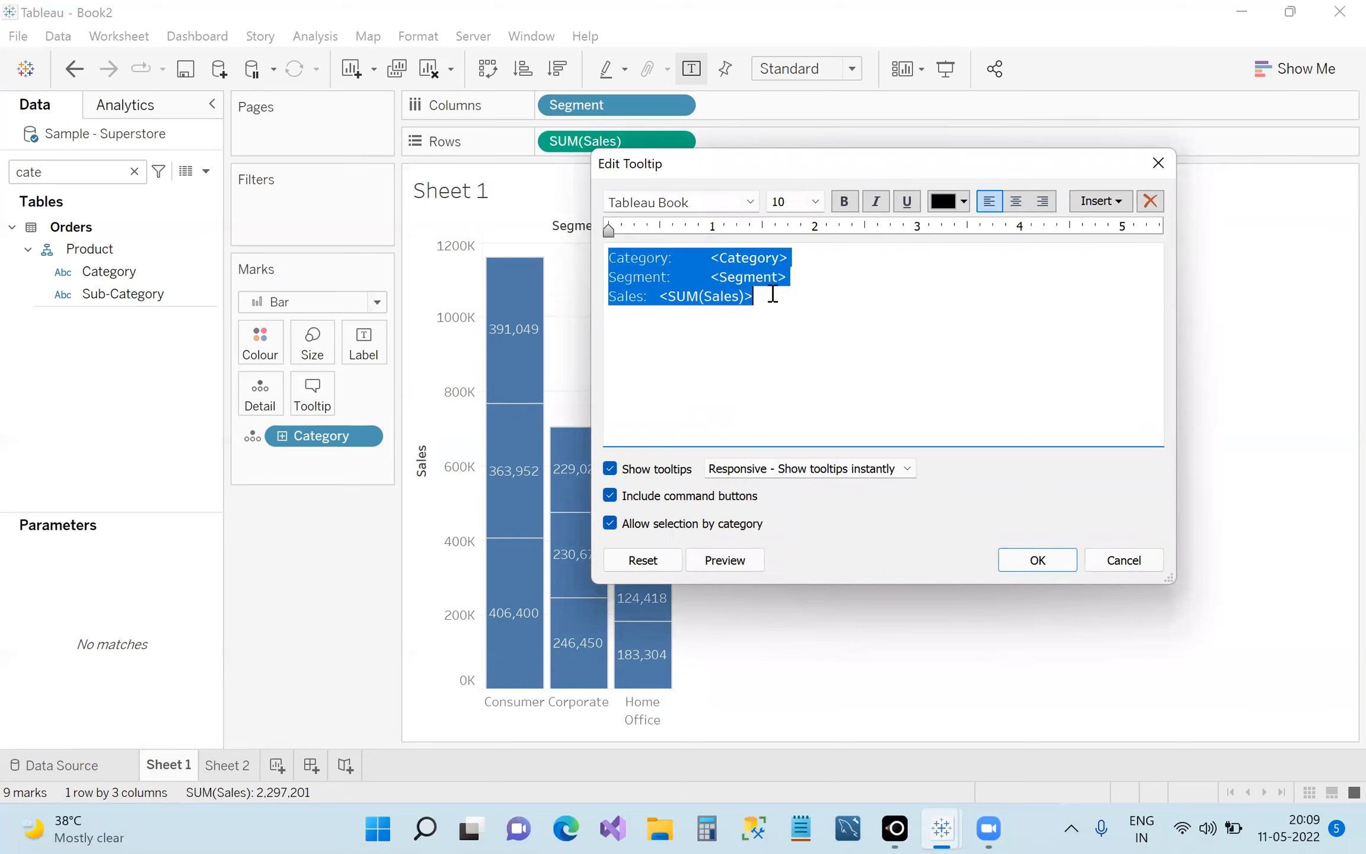
click(772, 347)
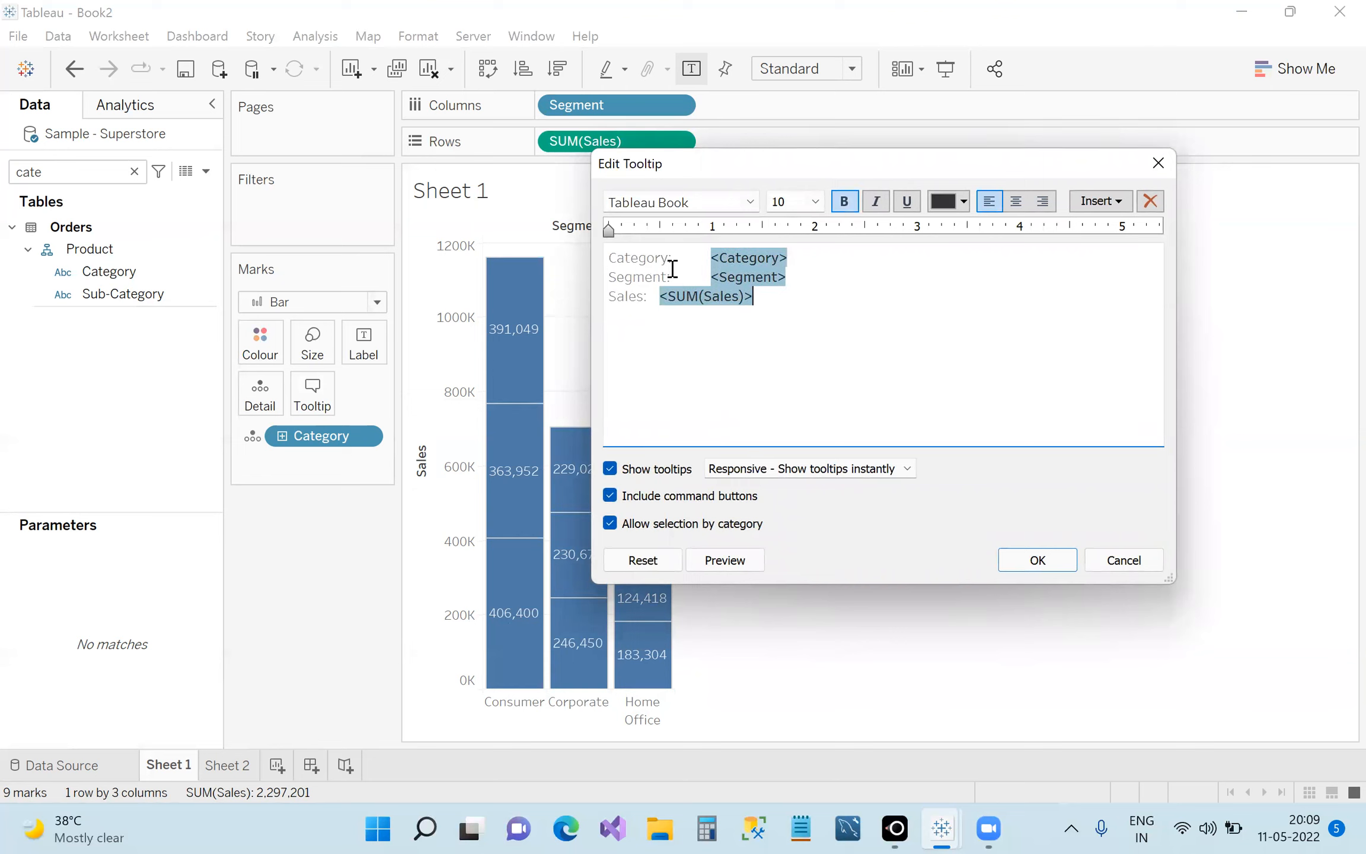
click(668, 259)
key(BackSpace)
key(BackSpace)
key(BackSpace)
key(BackSpace)
key(BackSpace)
key(BackSpace)
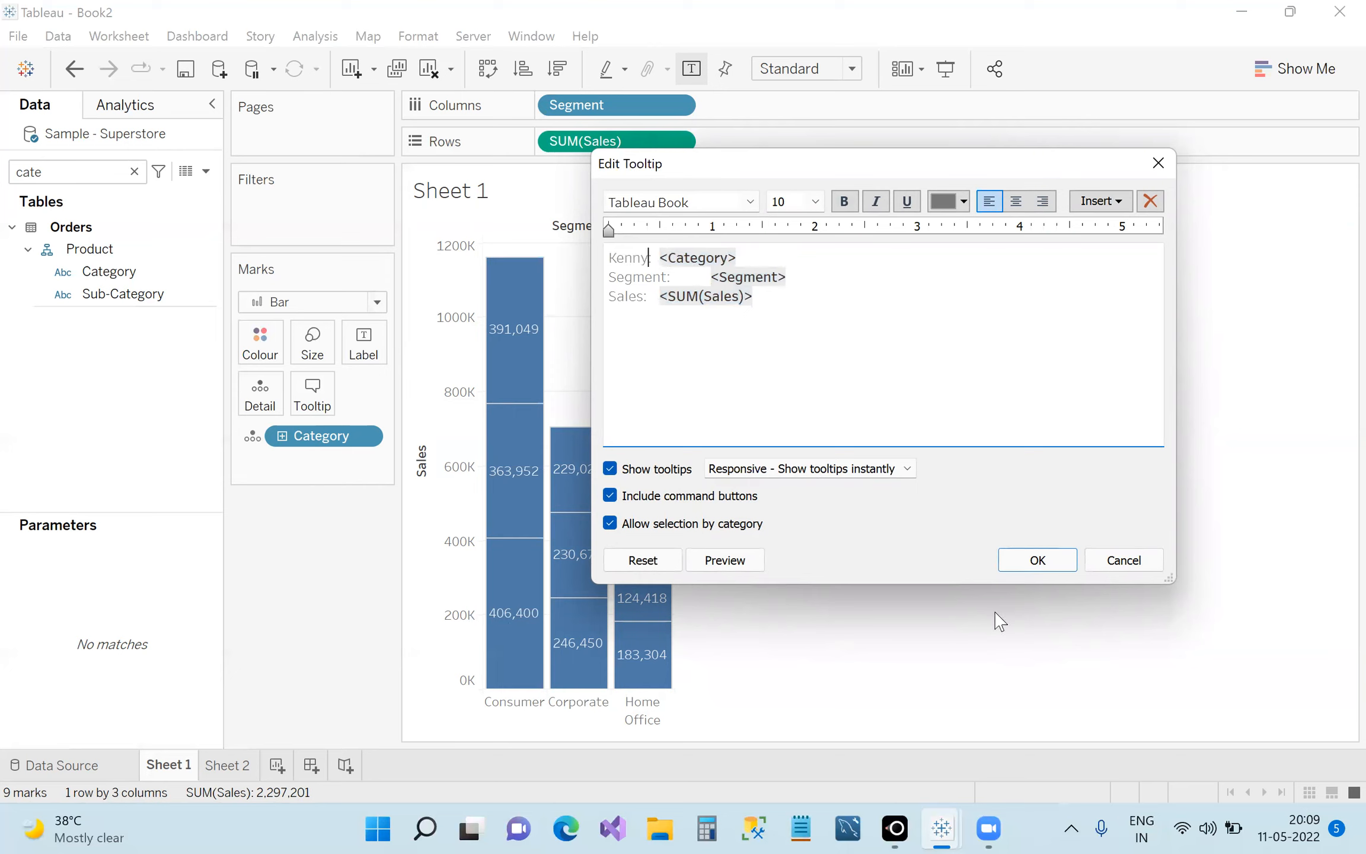
click(1065, 558)
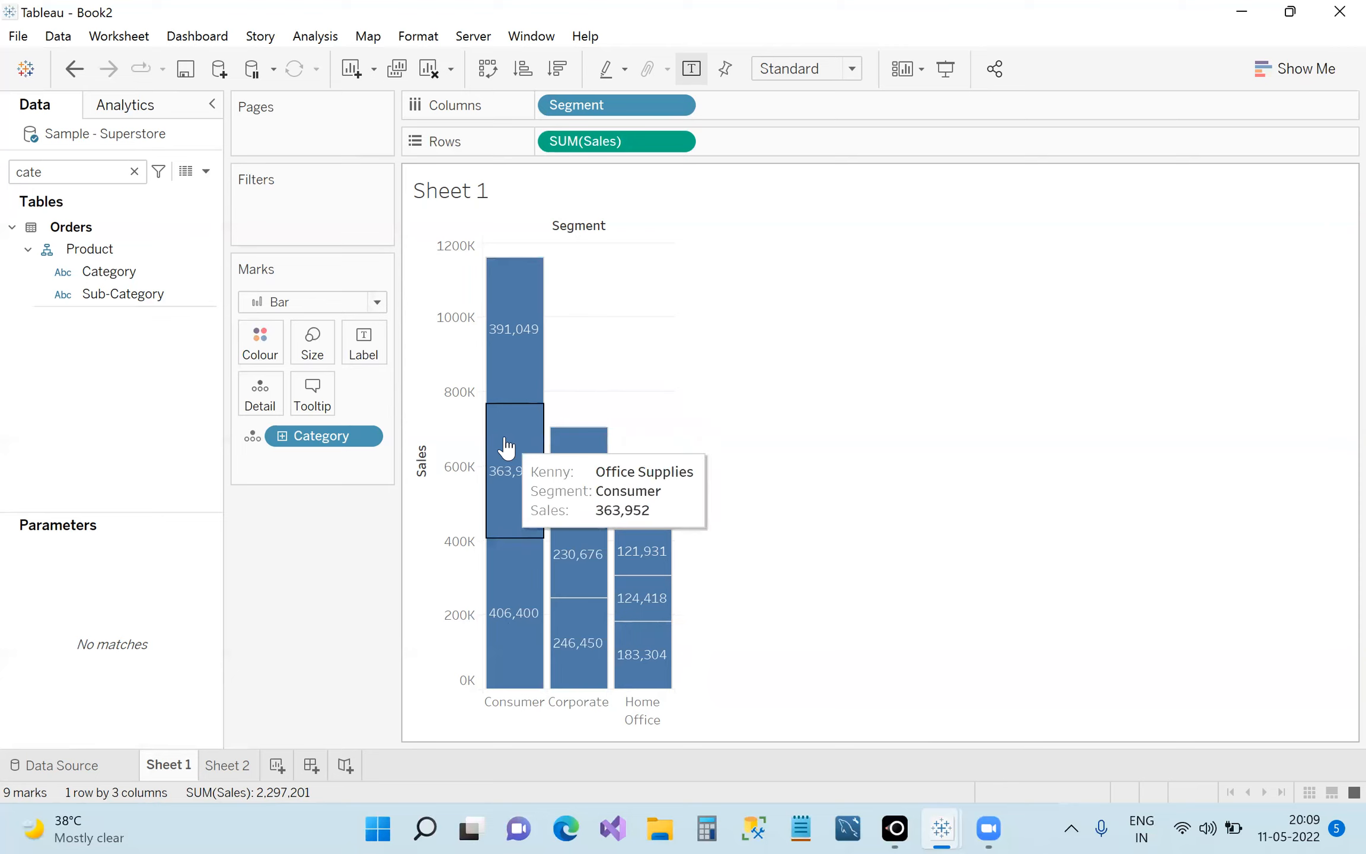
mouse_move(522, 584)
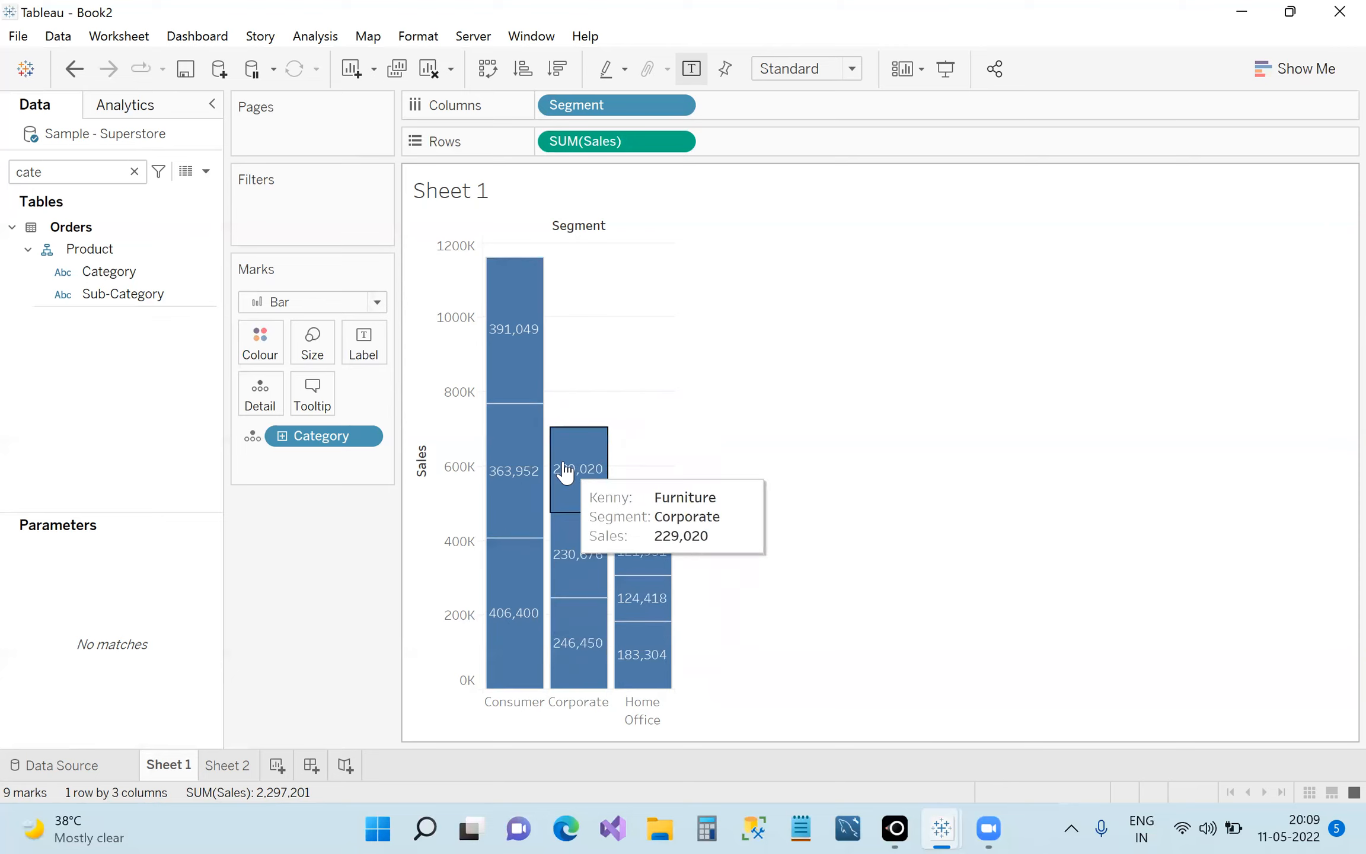
Restore the tooltip's "Category:" caption, insert All Fields on a new line below Sales and apply the tooltip.
click(317, 397)
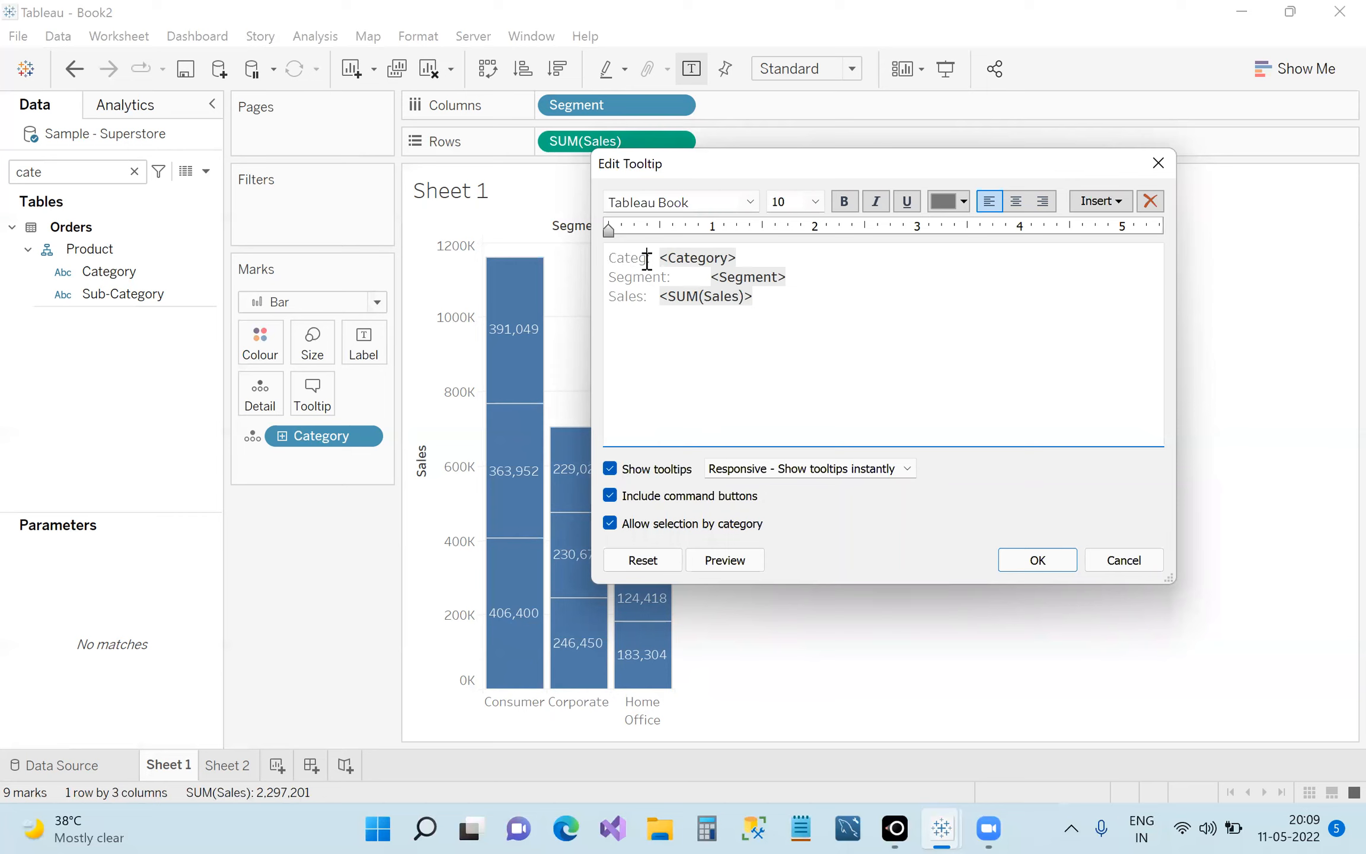
text(ory:)
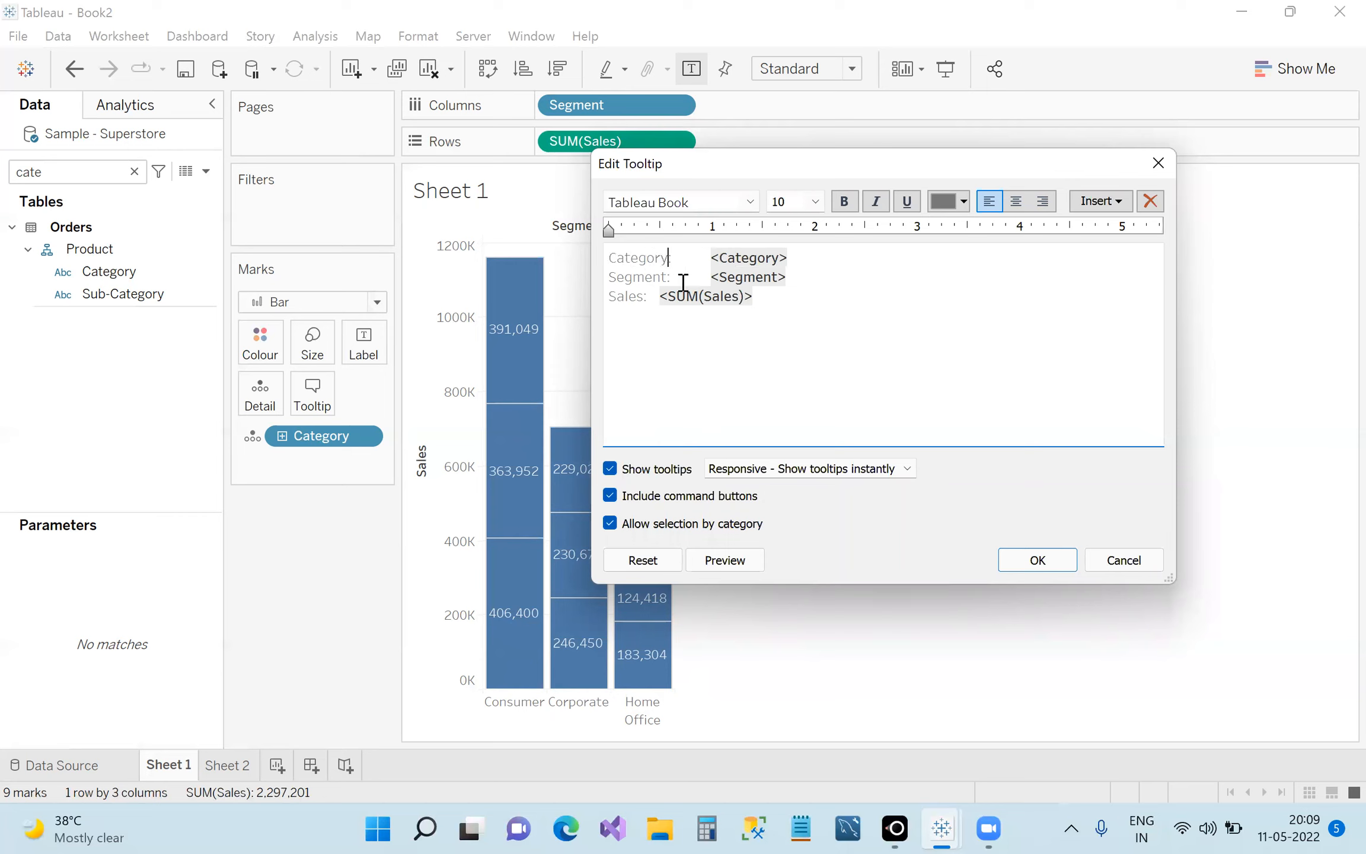
click(772, 298)
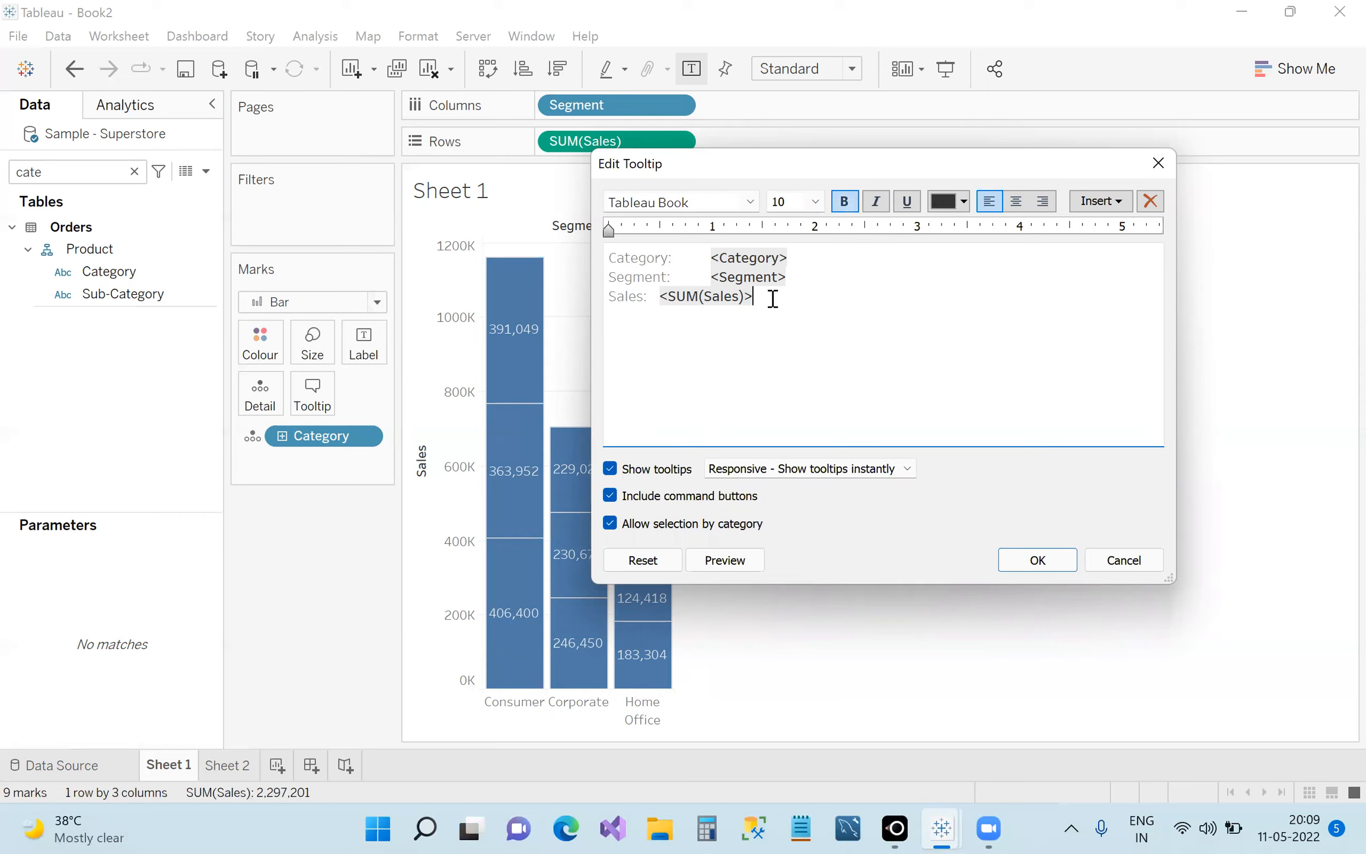
key(Return)
click(1132, 202)
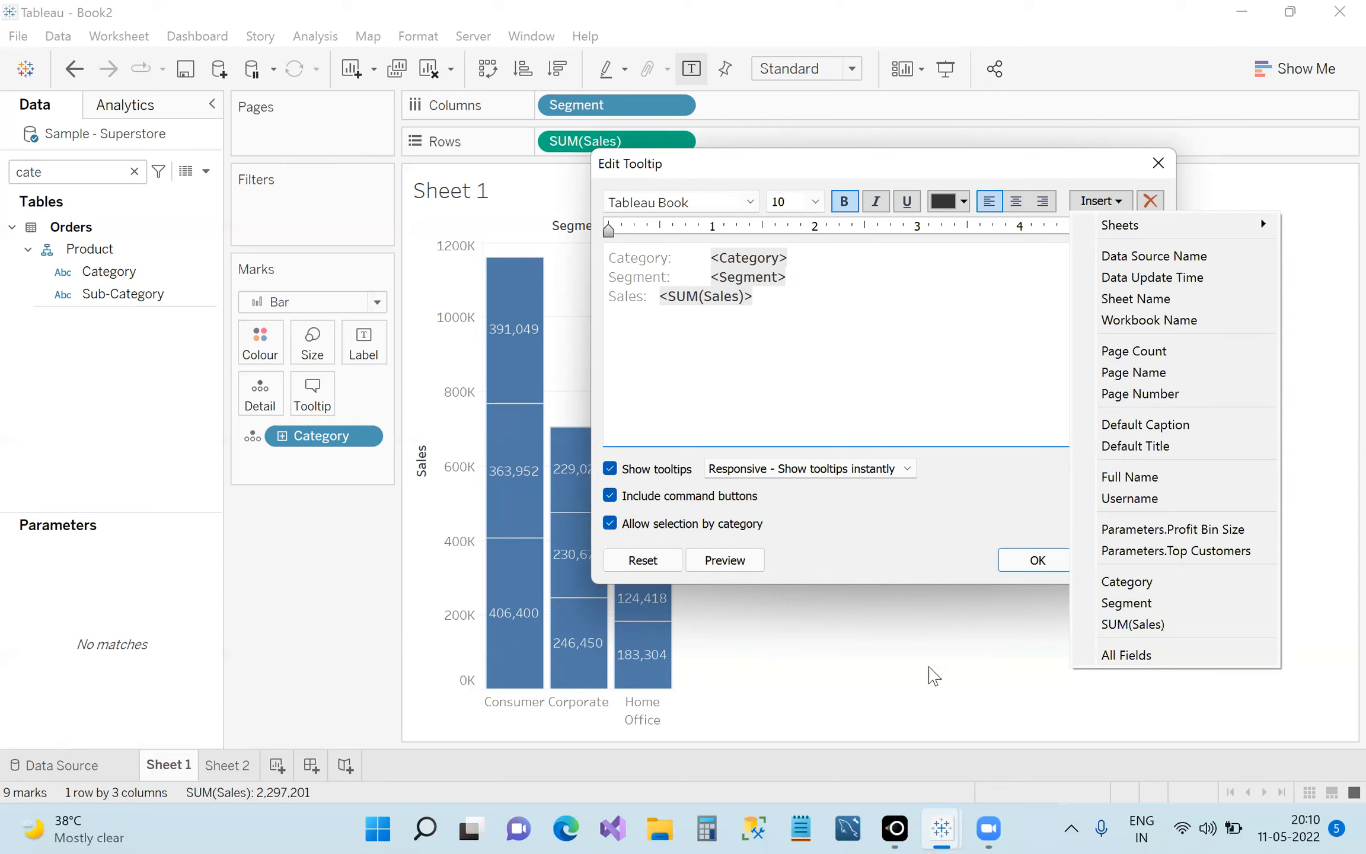
click(1148, 655)
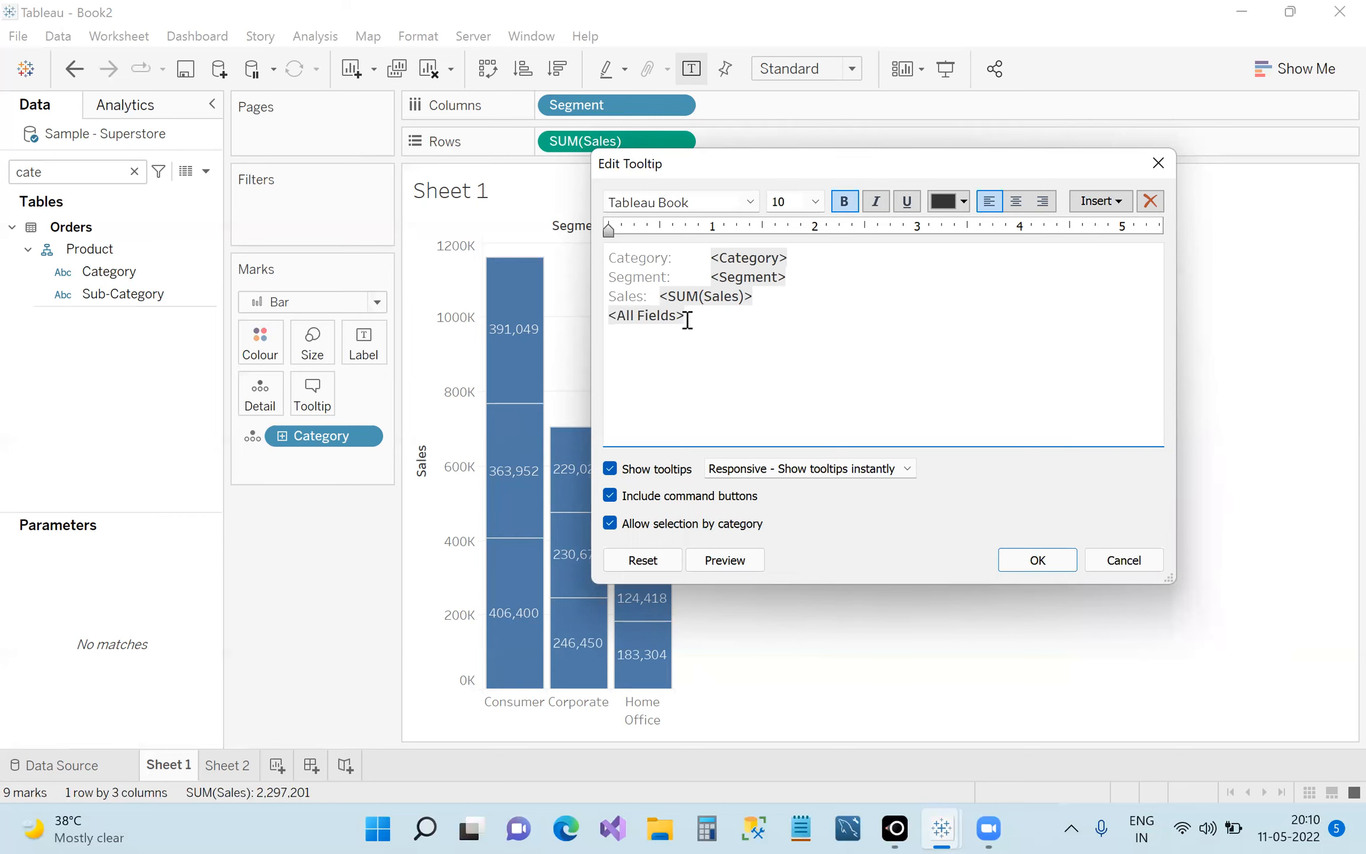
click(1037, 558)
mouse_move(505, 338)
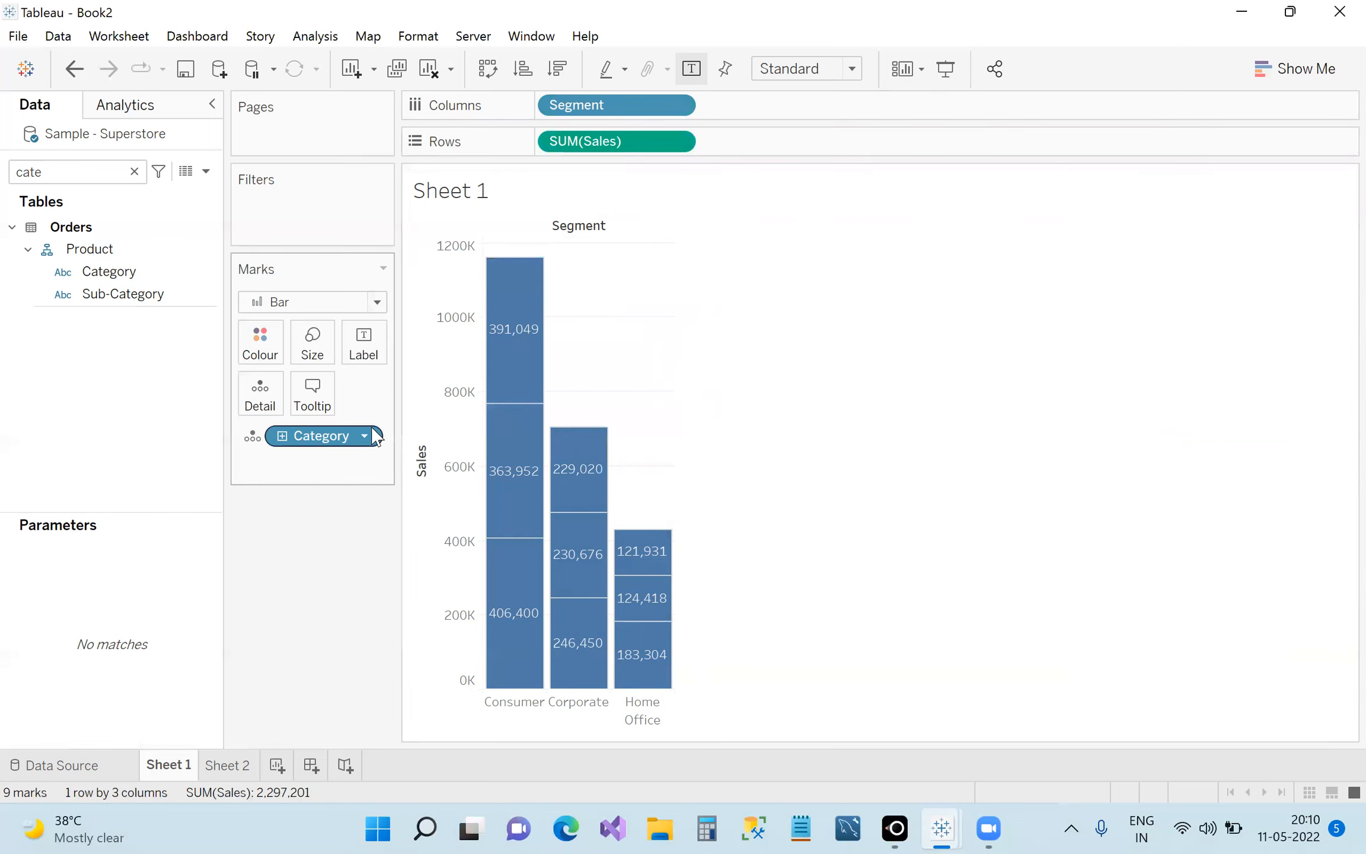
right_click(522, 323)
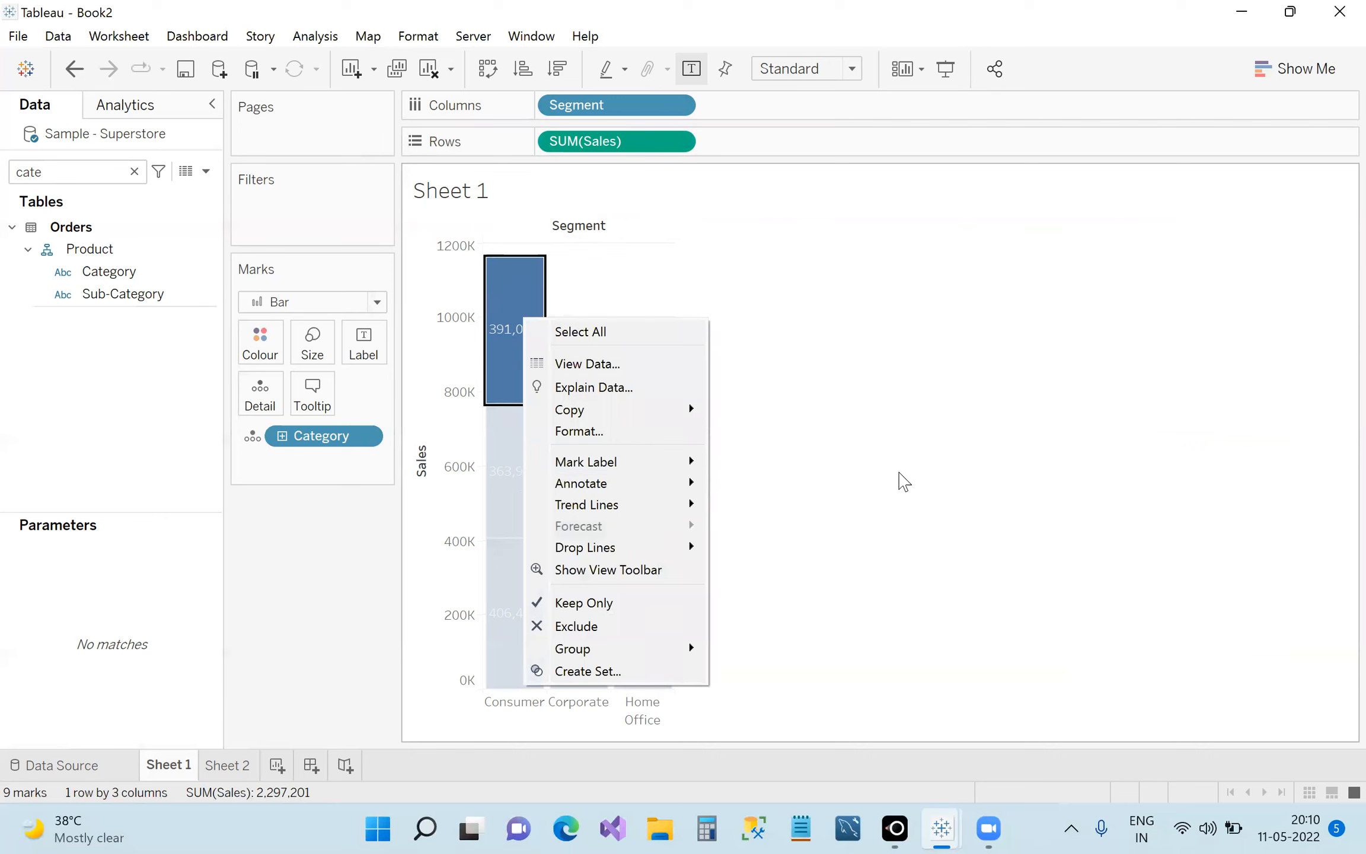
click(932, 468)
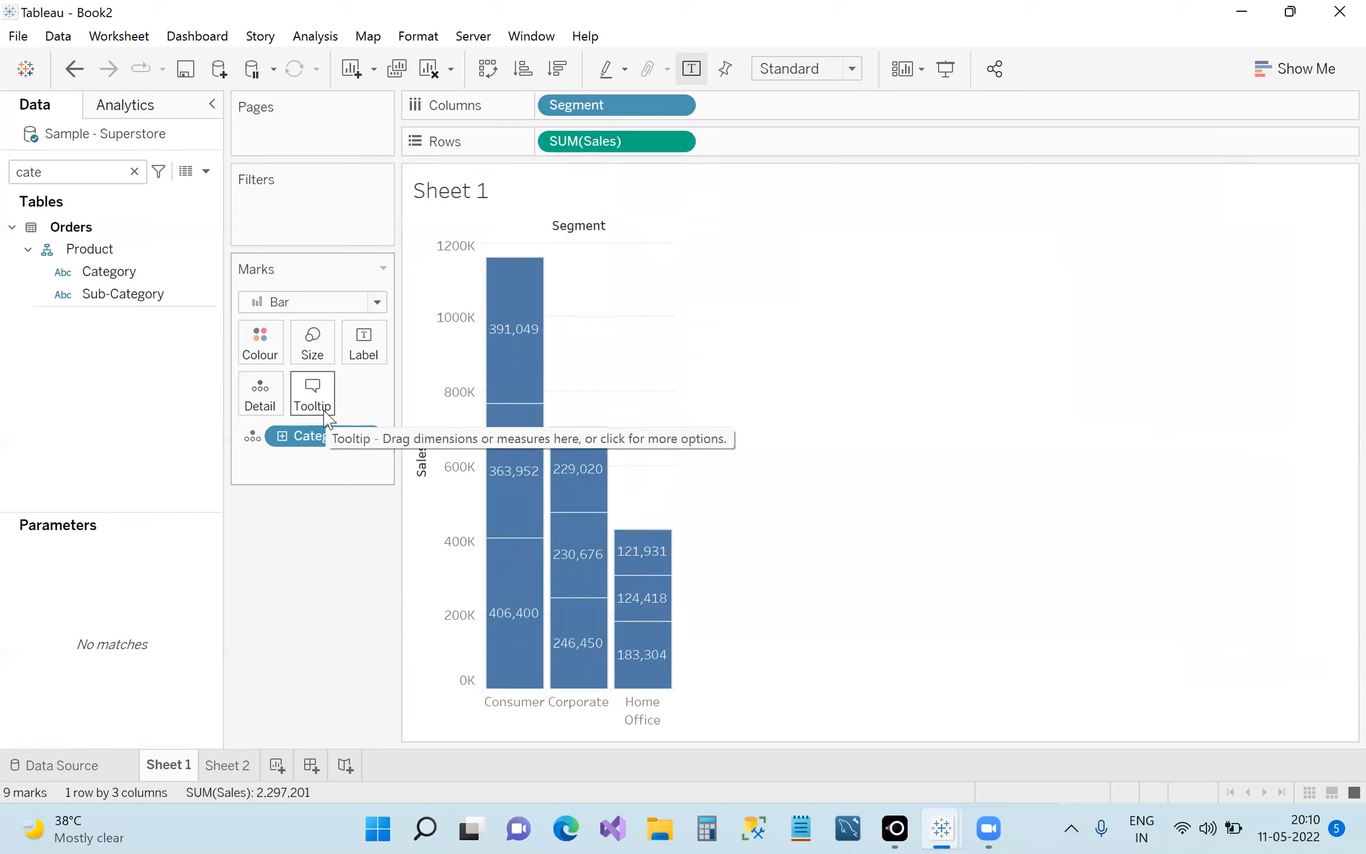
mouse_move(532, 377)
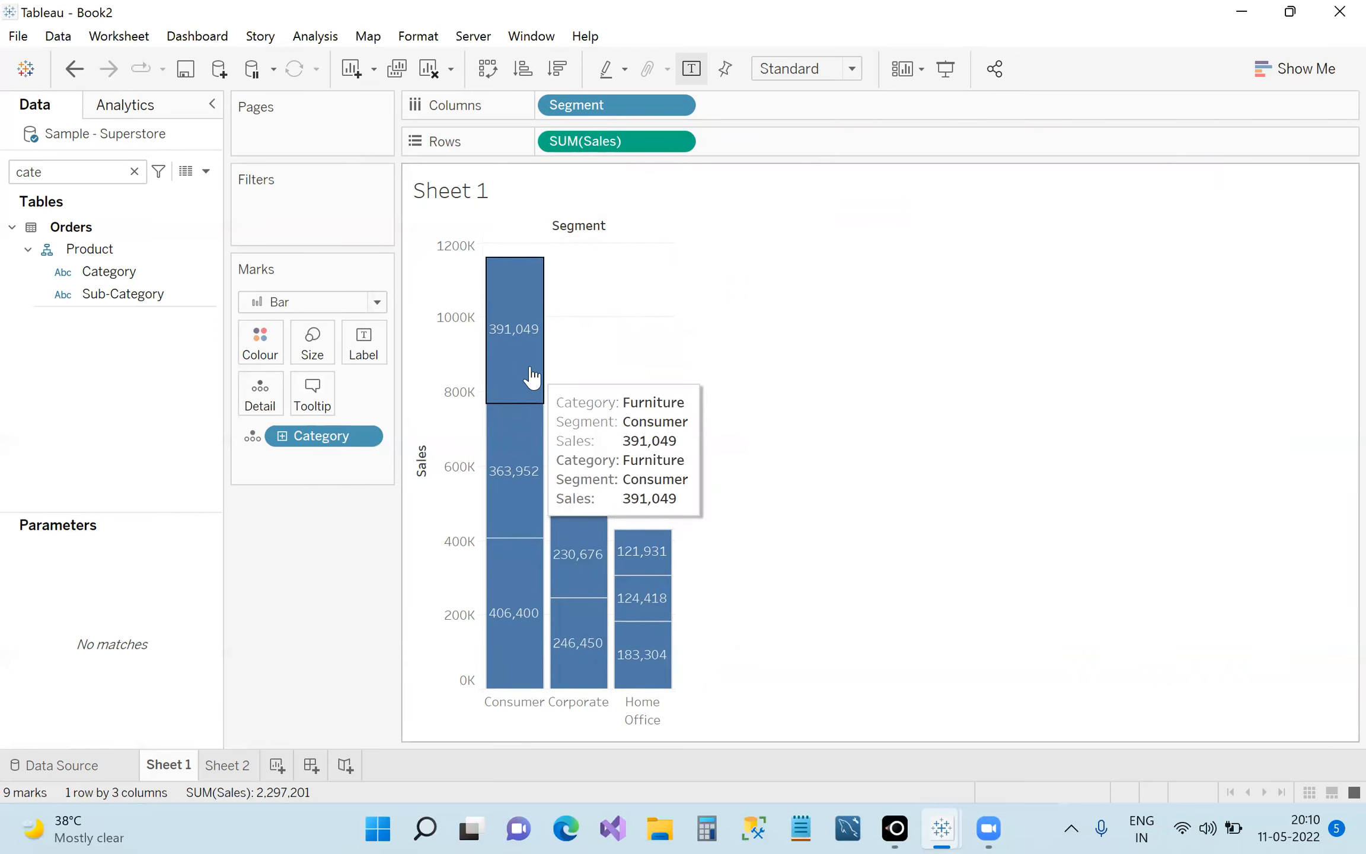
Clear the field search, add Profit to the bars' tooltip and check it on the Consumer bar.
click(134, 171)
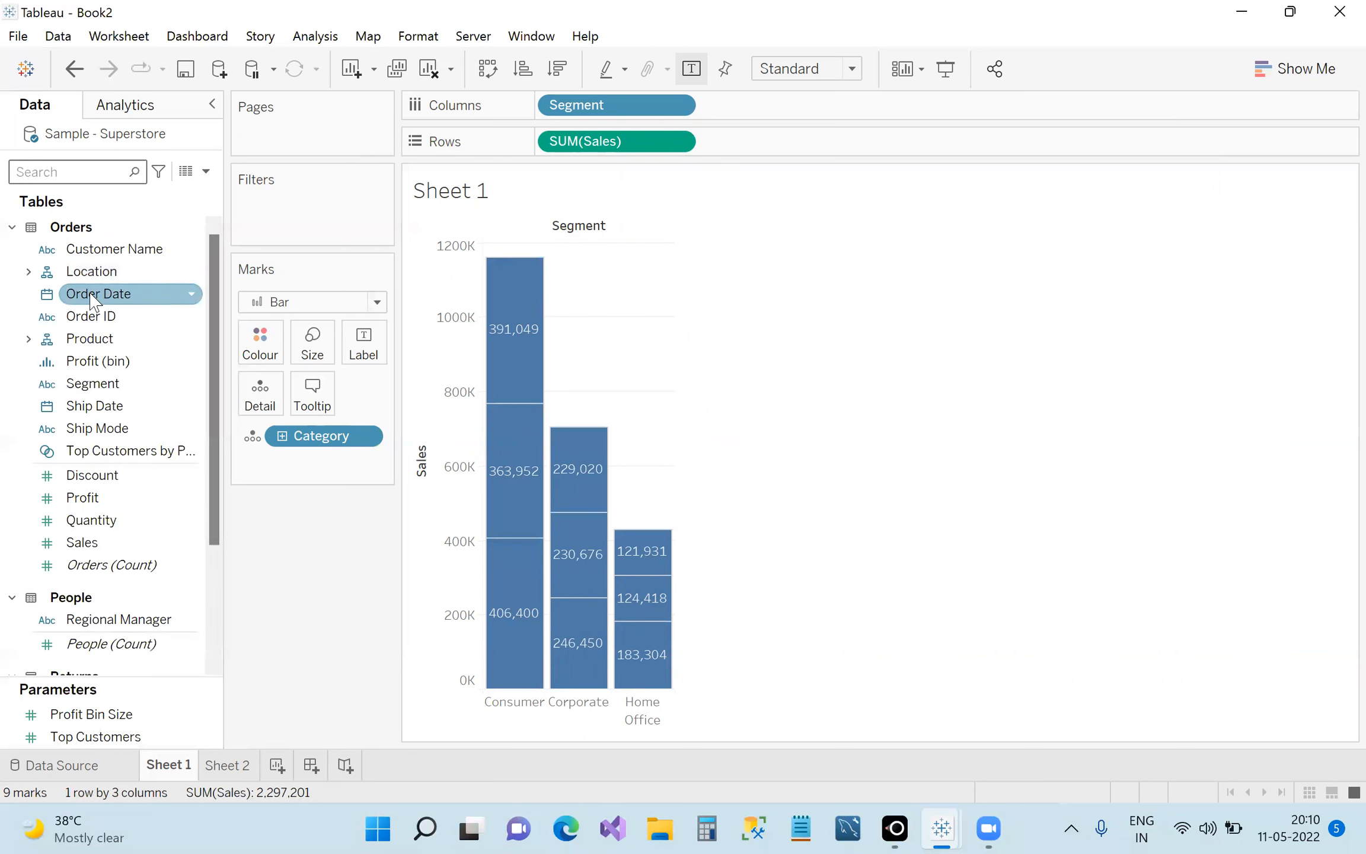
drag(121, 503, 321, 408)
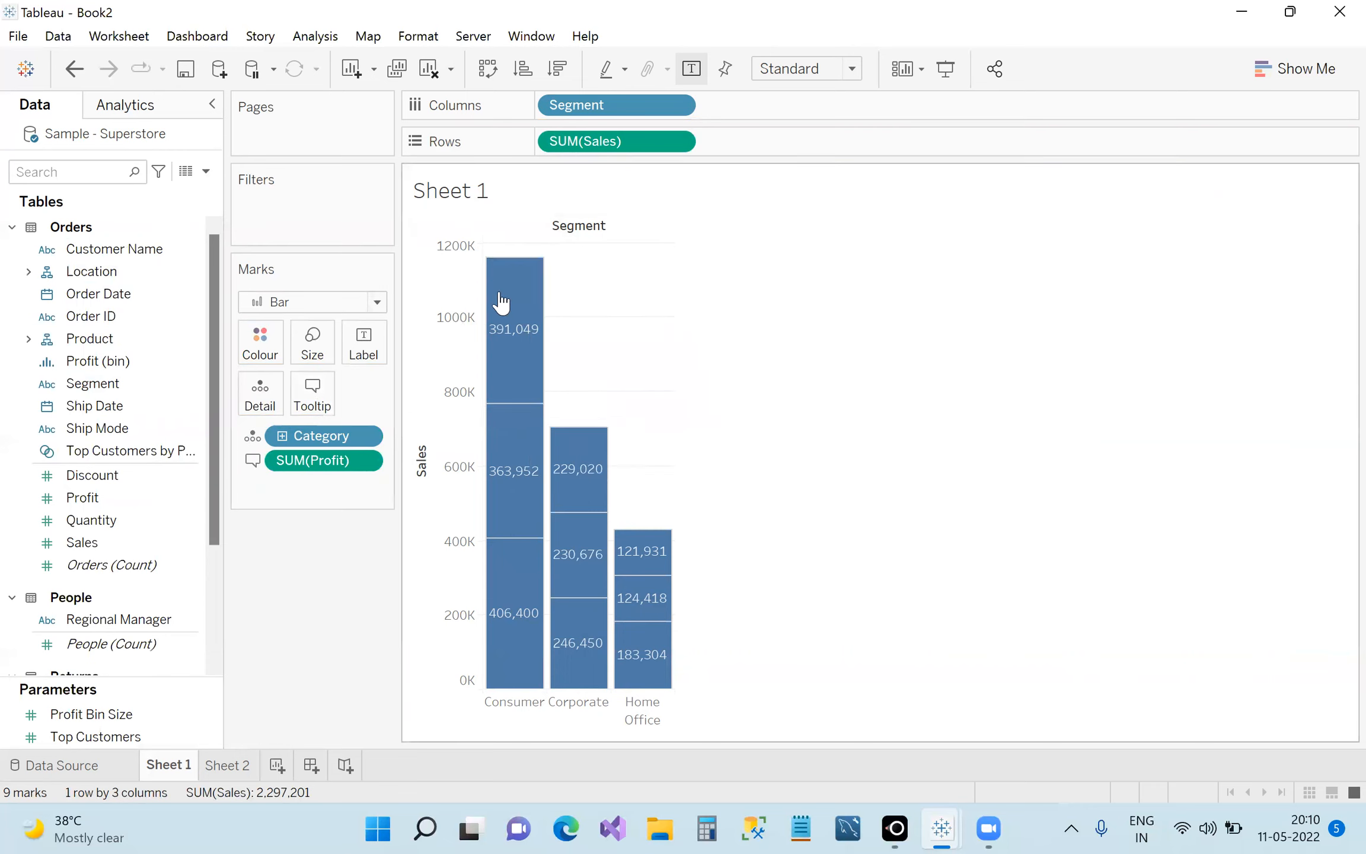
mouse_move(515, 349)
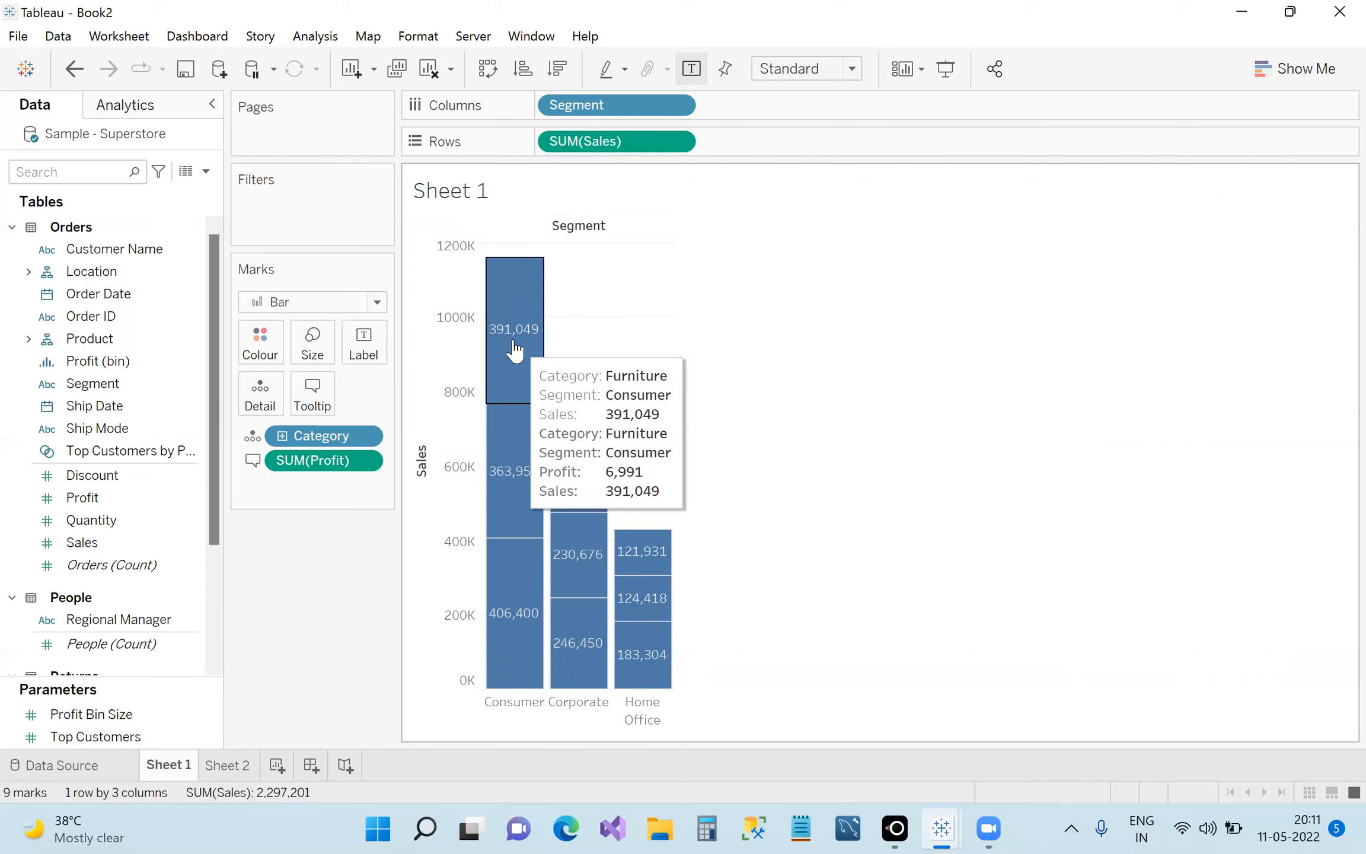
Delete all the text in the bars' tooltip, including the All Fields line, and apply the empty tooltip.
click(311, 392)
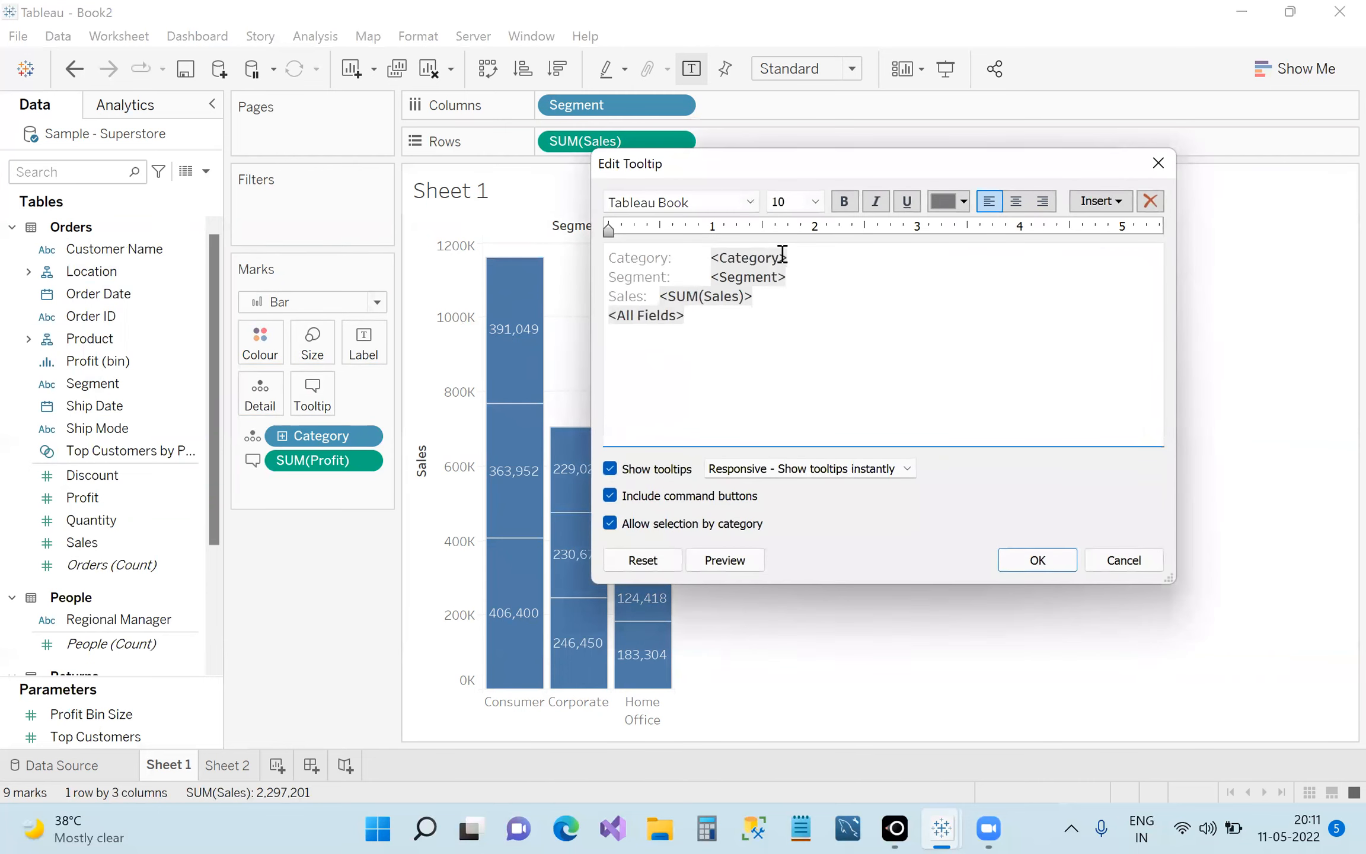
drag(772, 293, 672, 236)
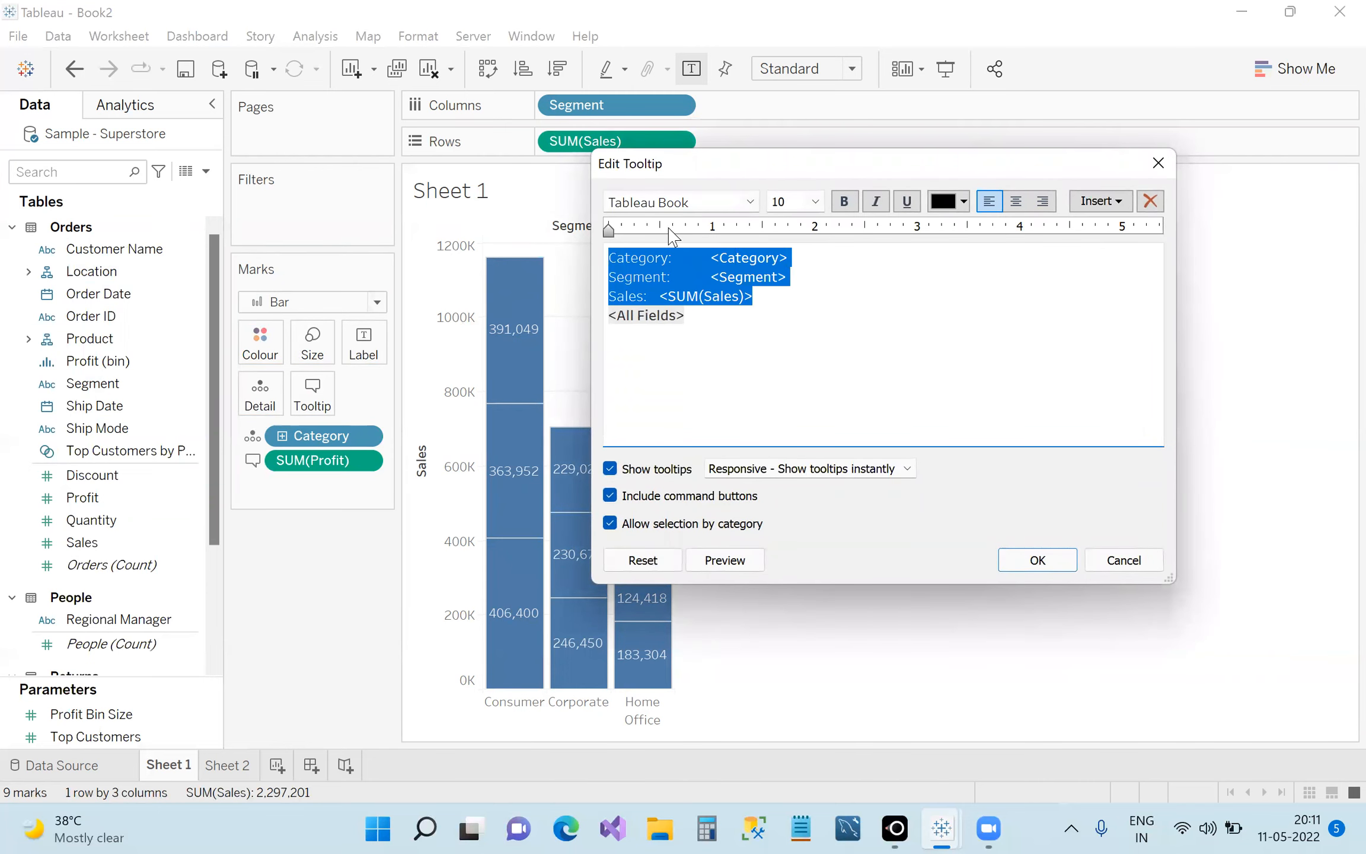
key(Delete)
key(BackSpace)
key(BackSpace)
key(BackSpace)
key(BackSpace)
key(BackSpace)
key(BackSpace)
key(BackSpace)
key(BackSpace)
key(BackSpace)
key(BackSpace)
key(BackSpace)
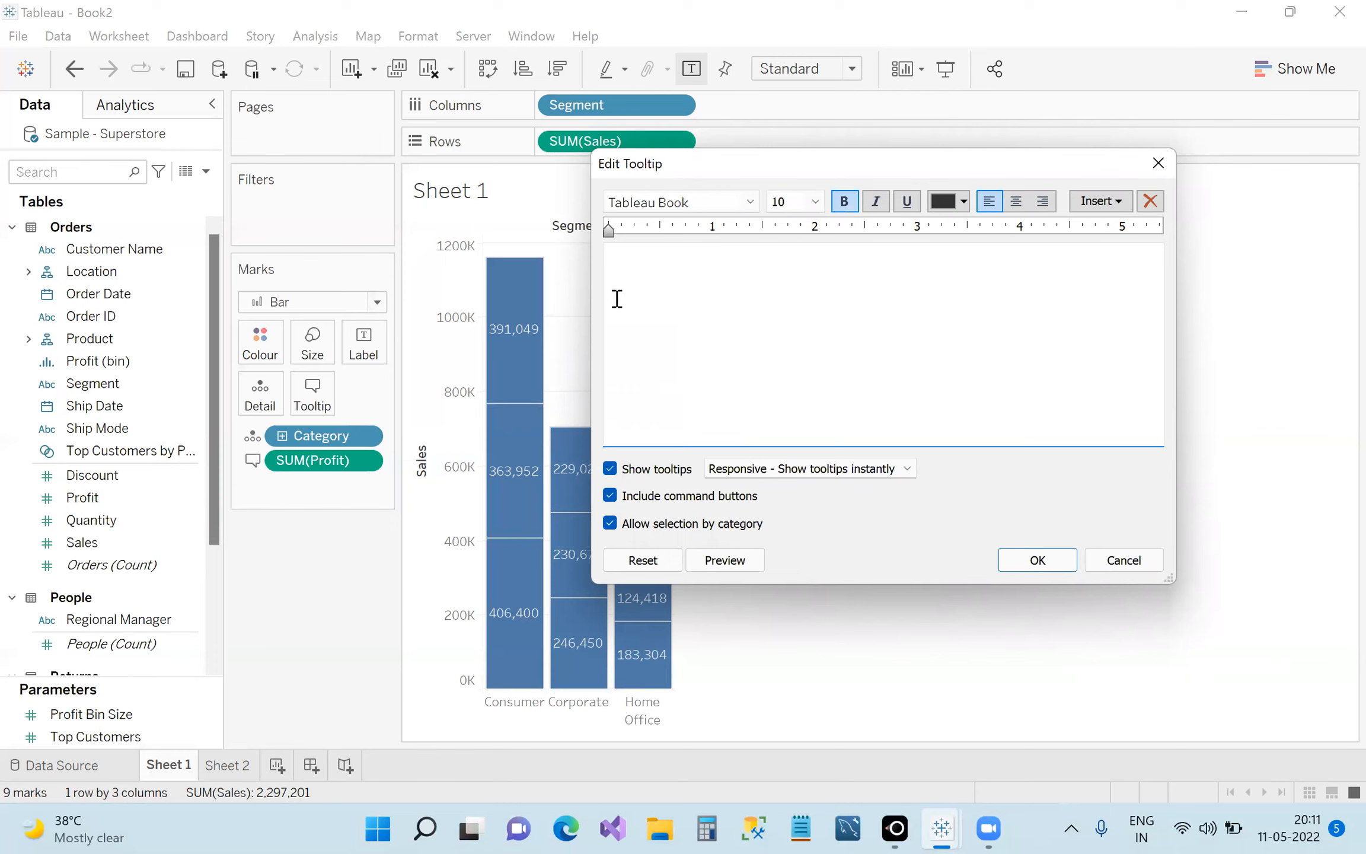
click(1057, 560)
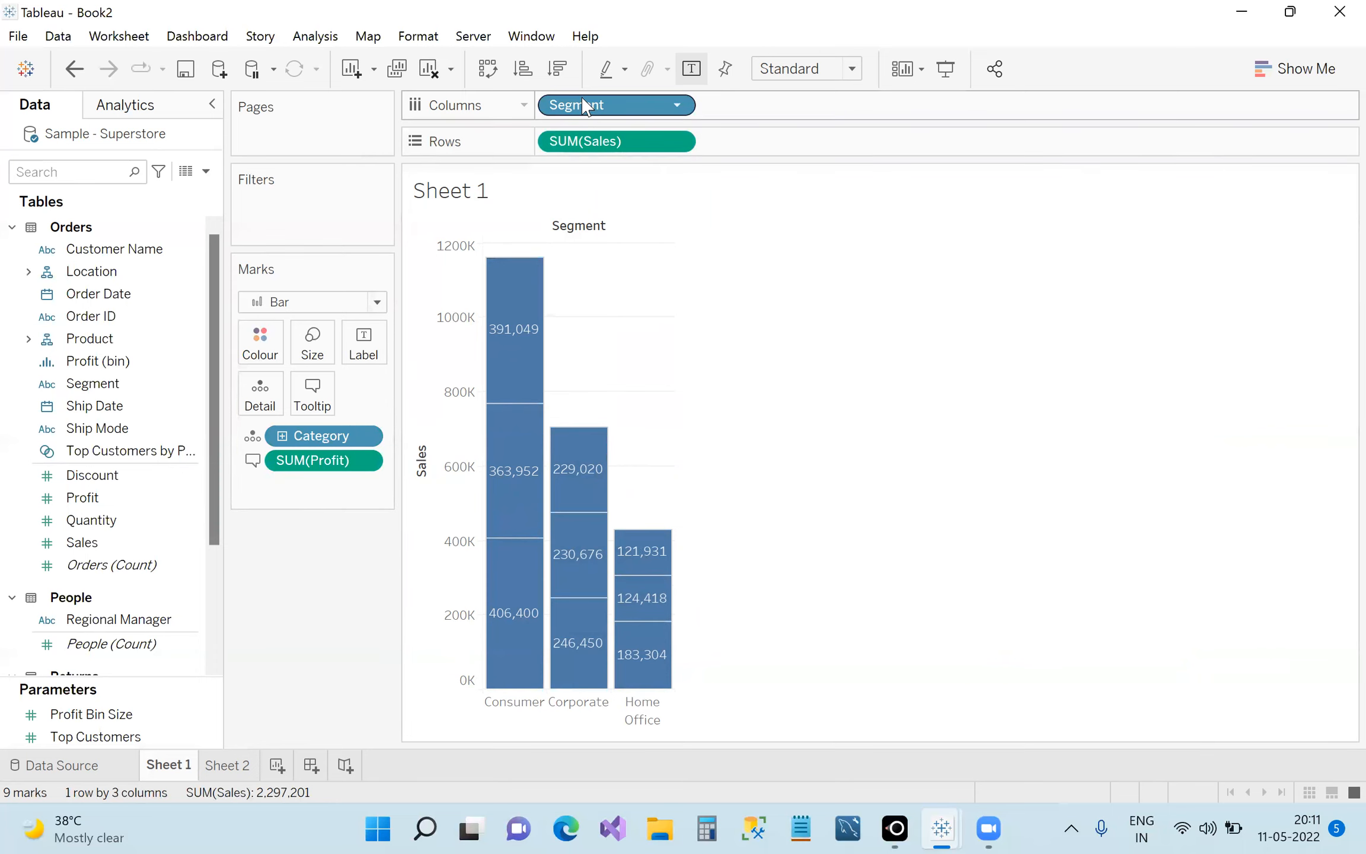
Insert the SUM(Profit) field into the bars' empty tooltip and put the caption "Segment:" in front of it.
click(324, 401)
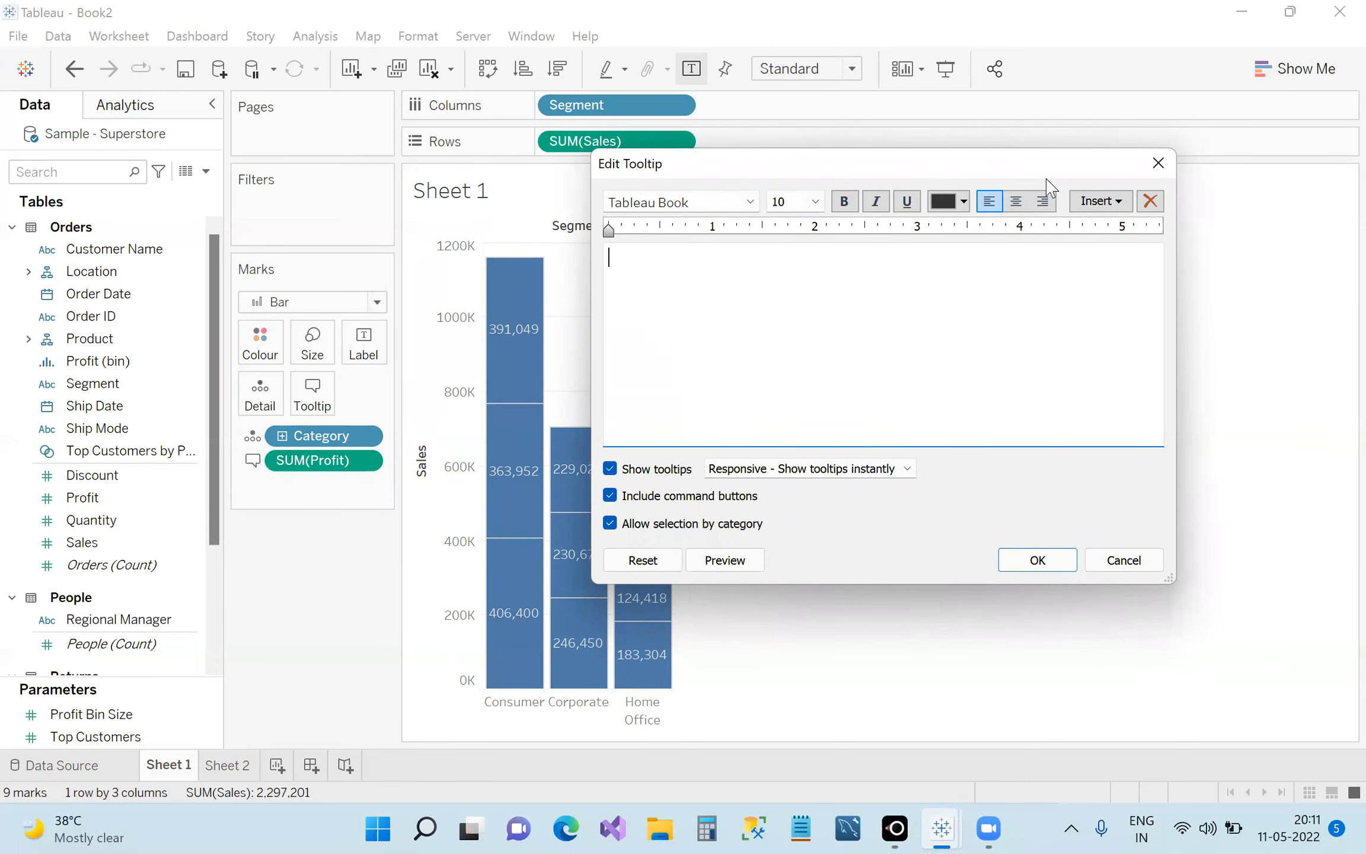
click(1100, 201)
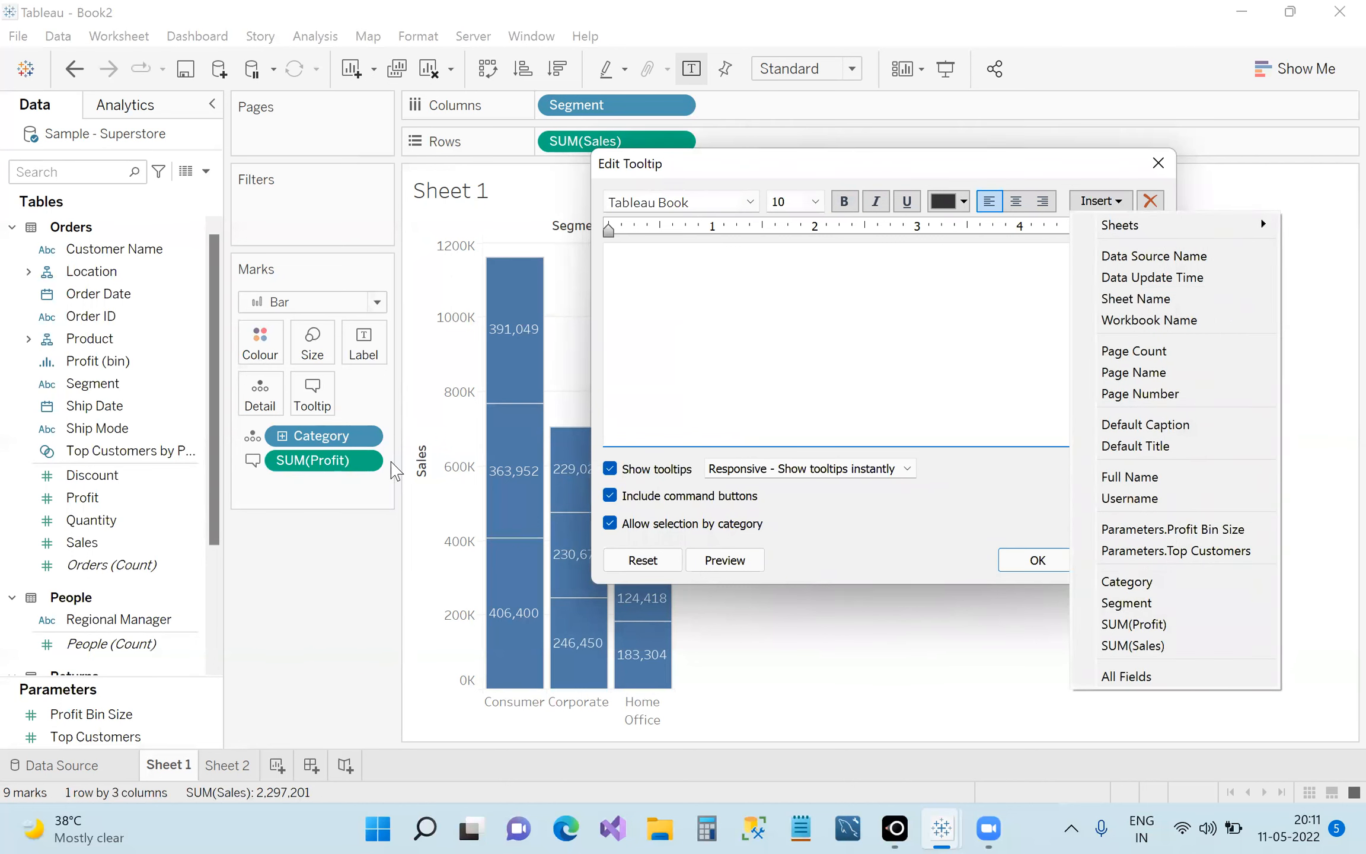
click(1162, 624)
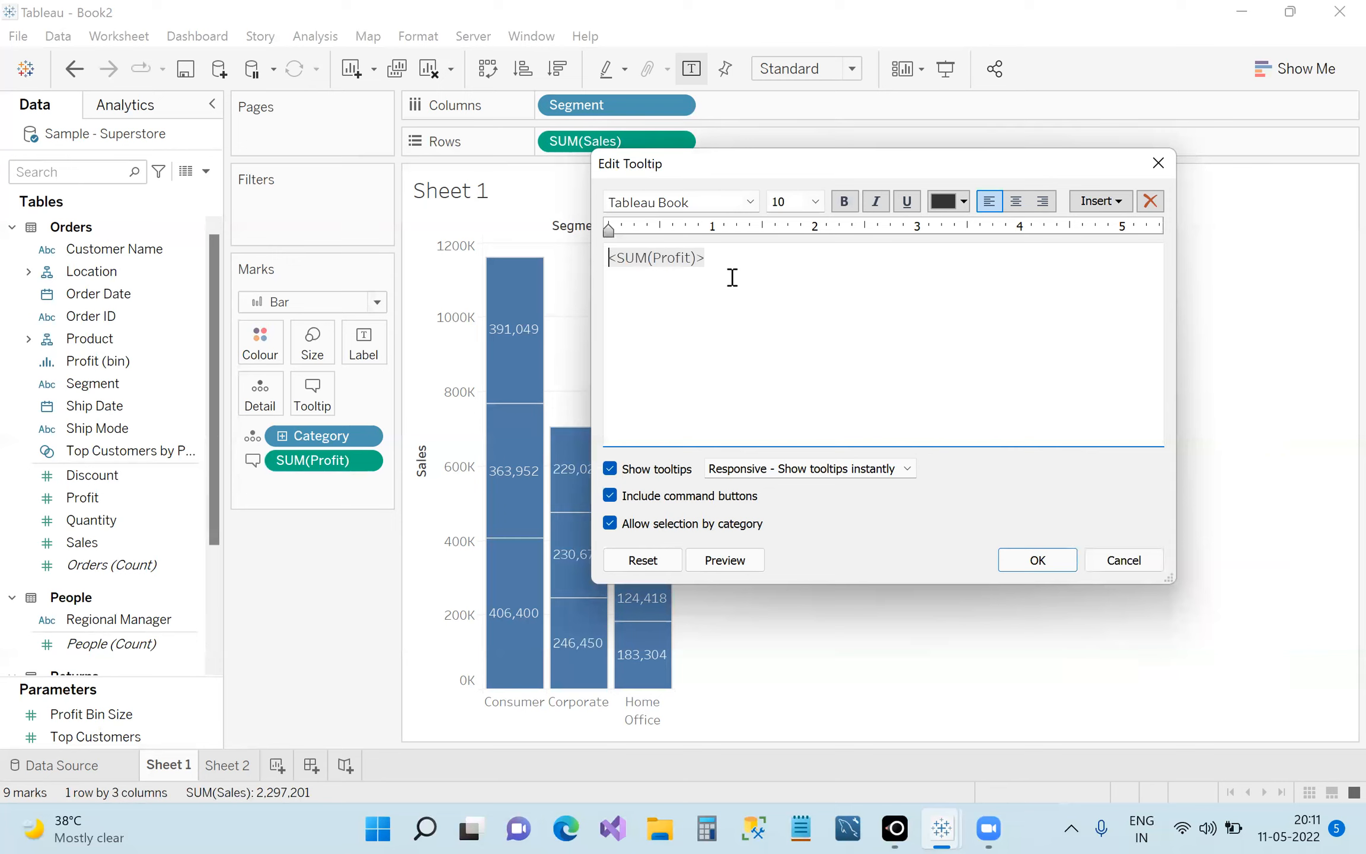
text(Sehmen)
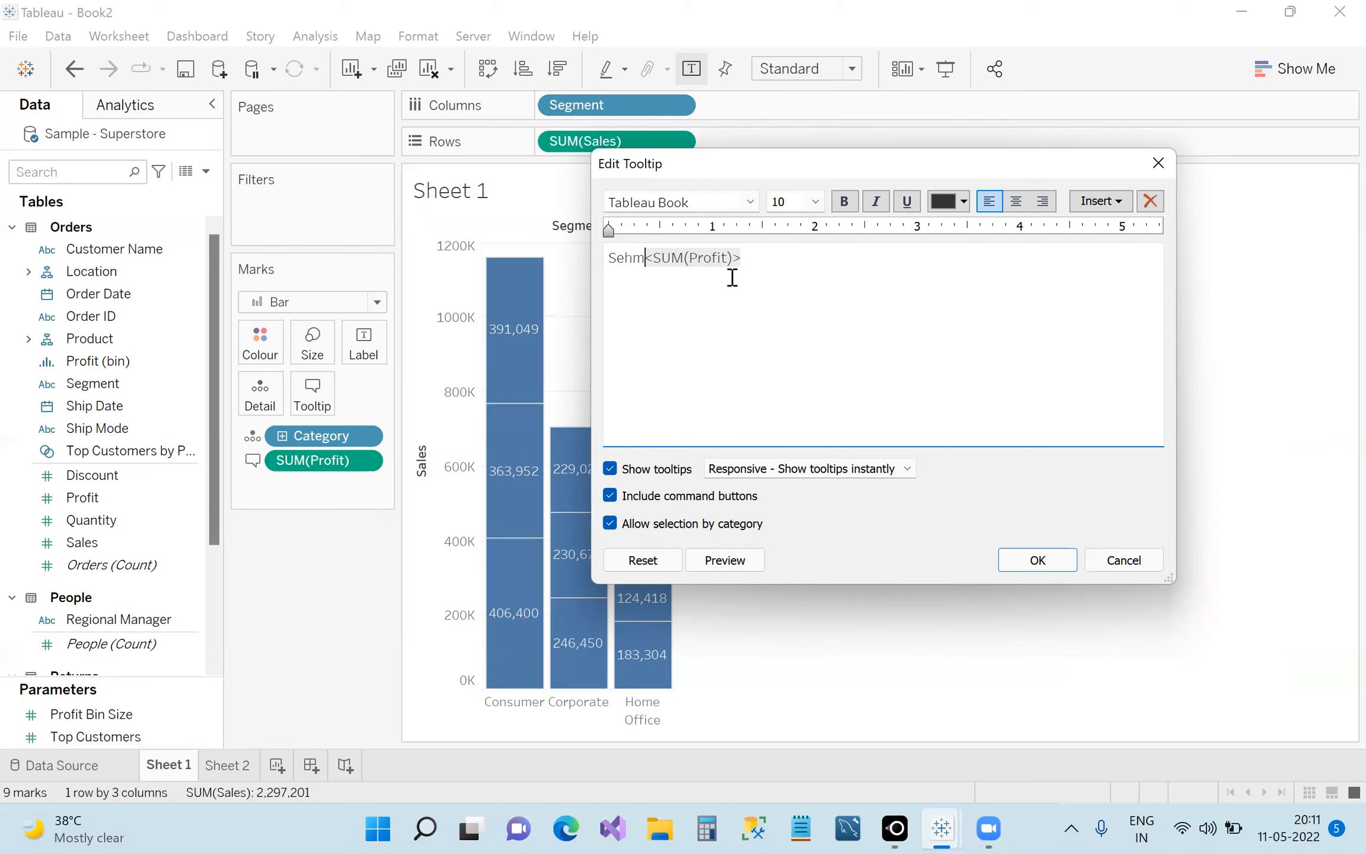
key(BackSpace)
key(BackSpace)
key(BackSpace)
key(BackSpace)
text(gment:)
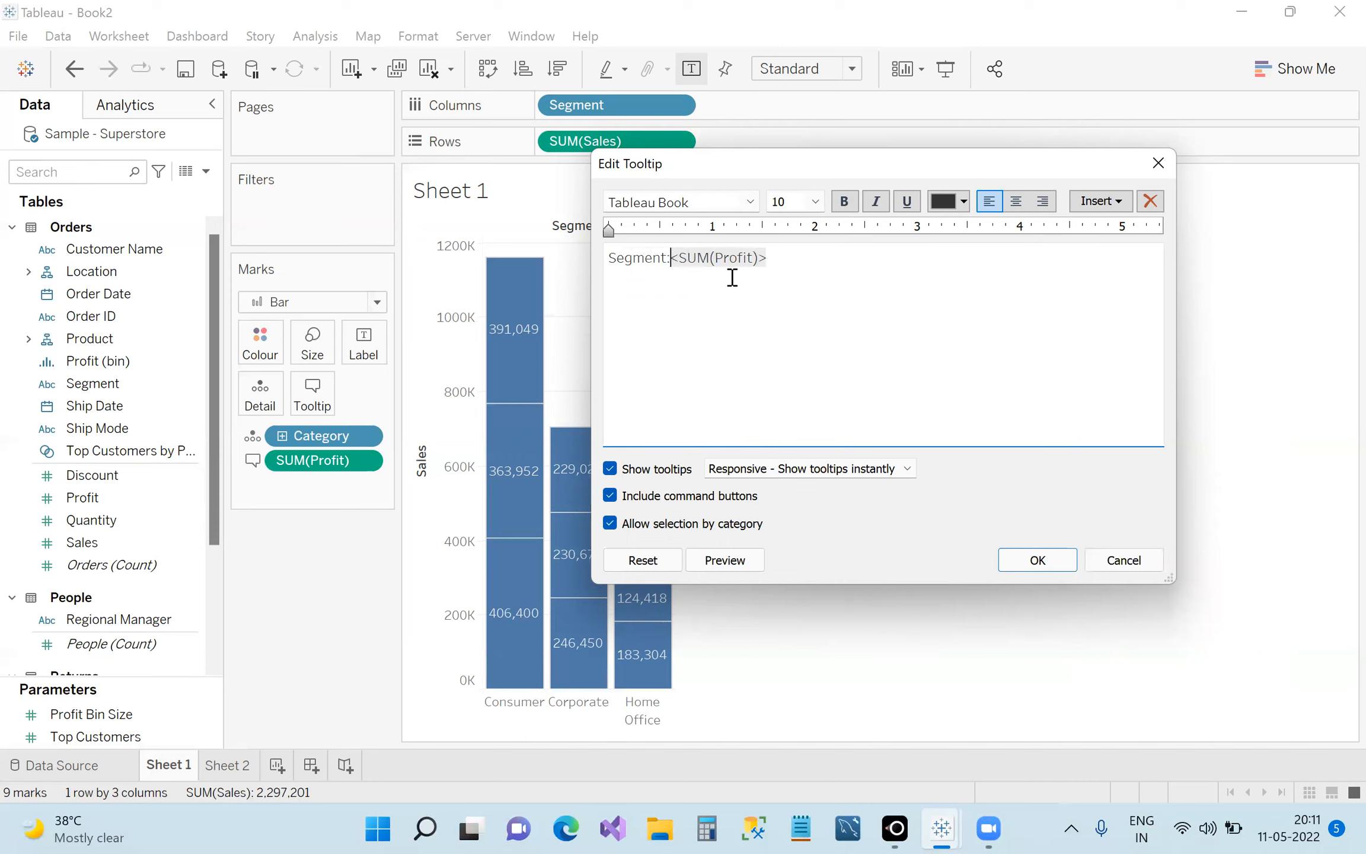
Insert SUM(Sales) after "Segment:", put SUM(Profit) on a new line captioned "Profit:", and apply the tooltip.
click(1118, 203)
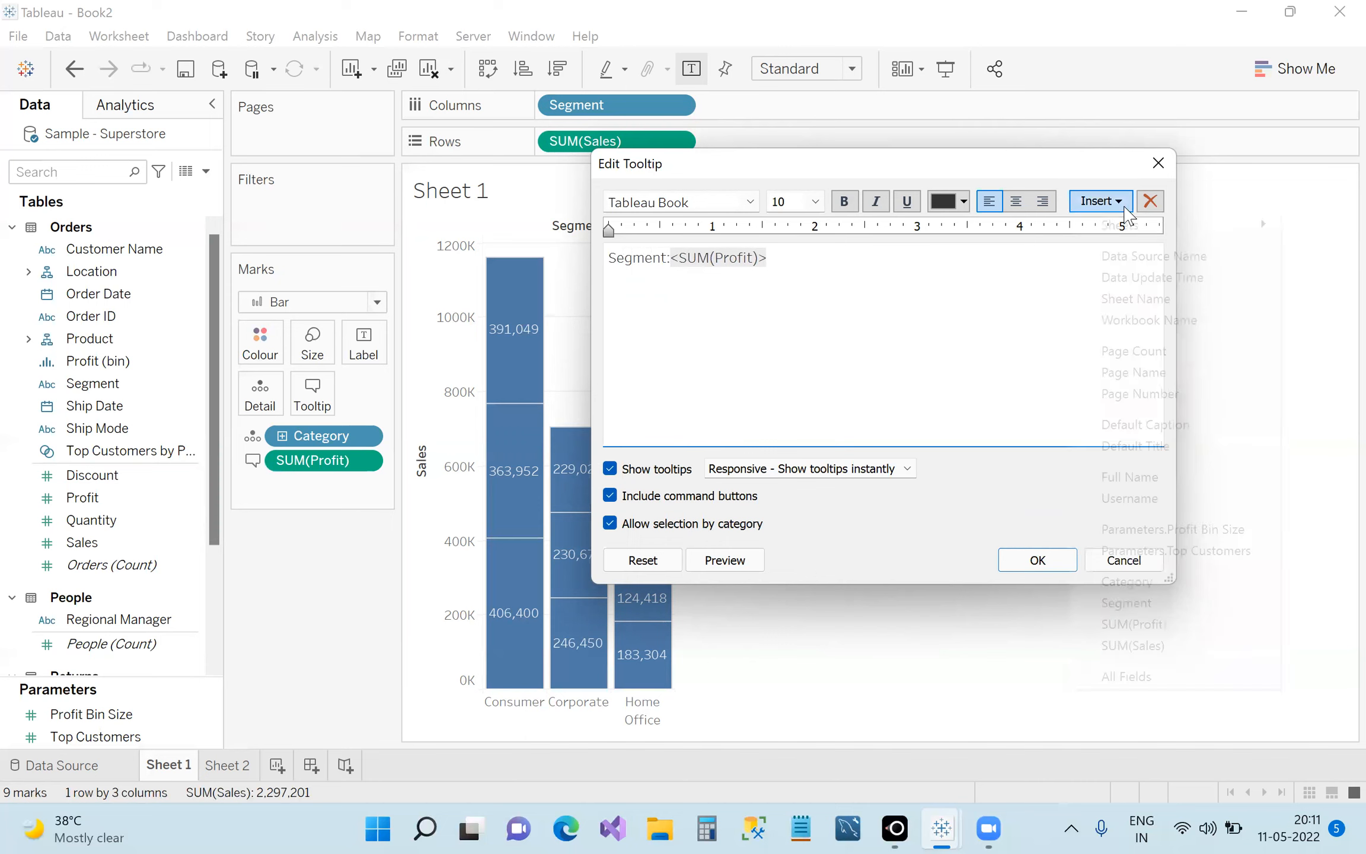
click(1180, 645)
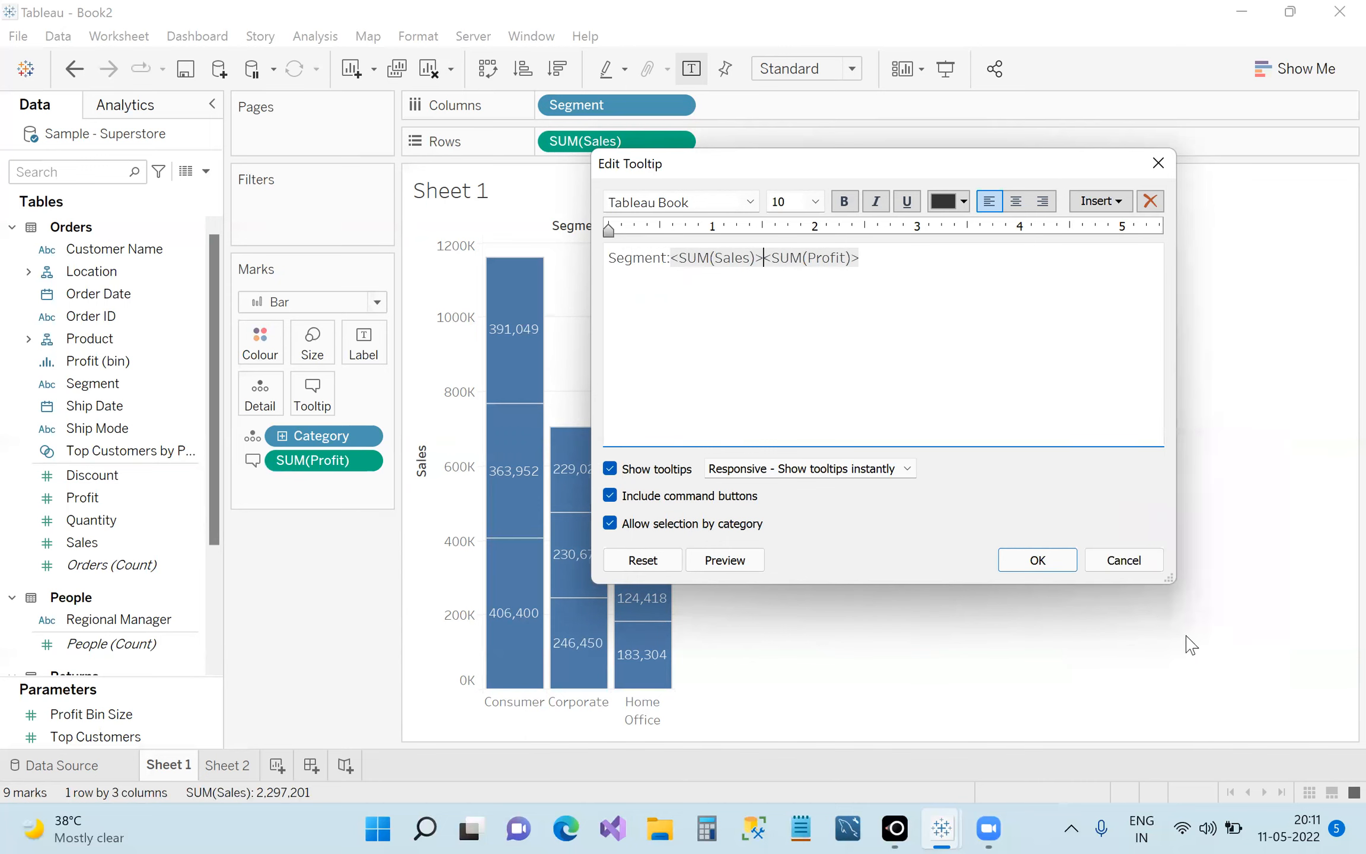
key(Return)
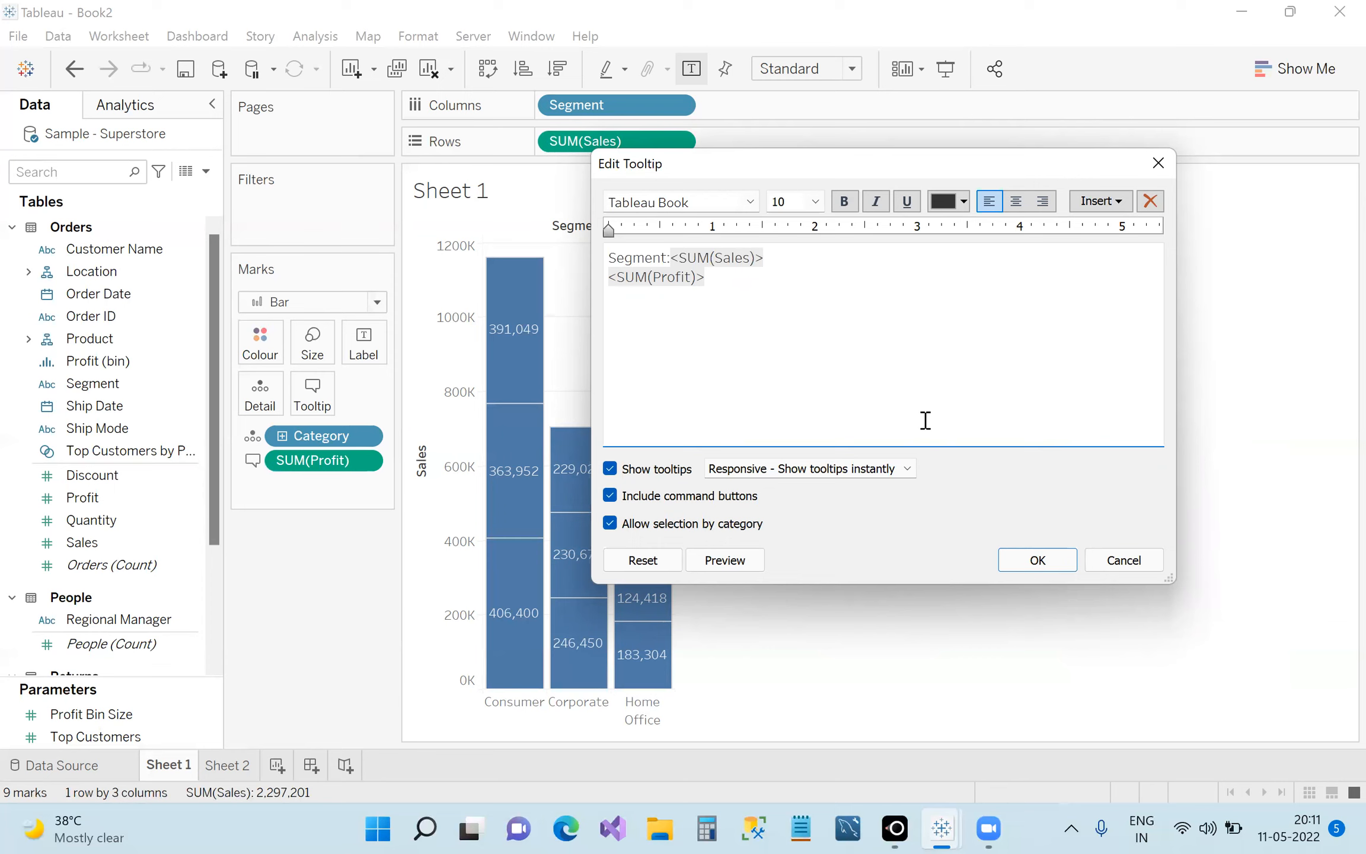
text(ofit:)
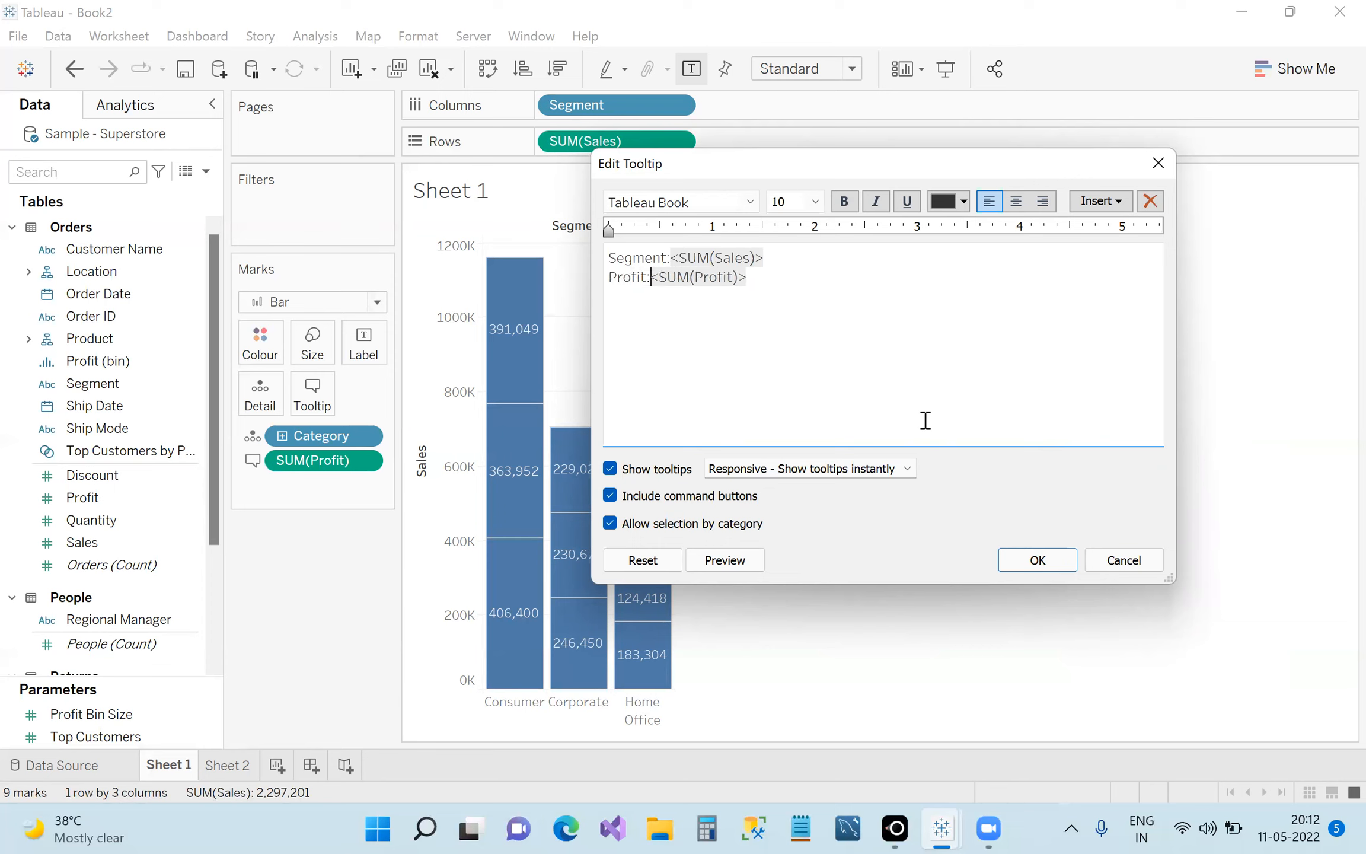
click(1015, 563)
mouse_move(531, 360)
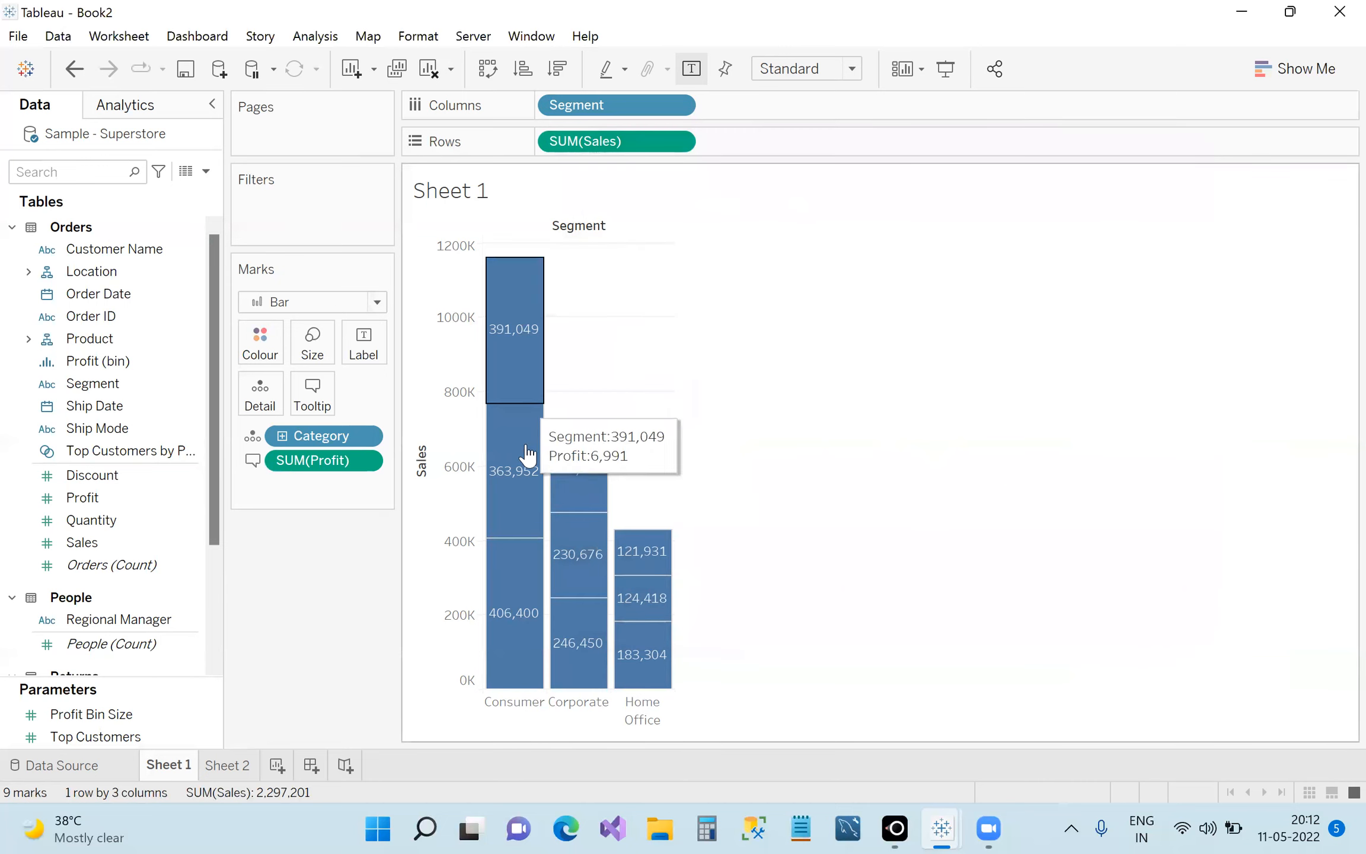
Examine the SUM(Sales) and SUM(Profit) placeholders in the tooltip text and compare them with the tooltips shown on the bars.
click(312, 392)
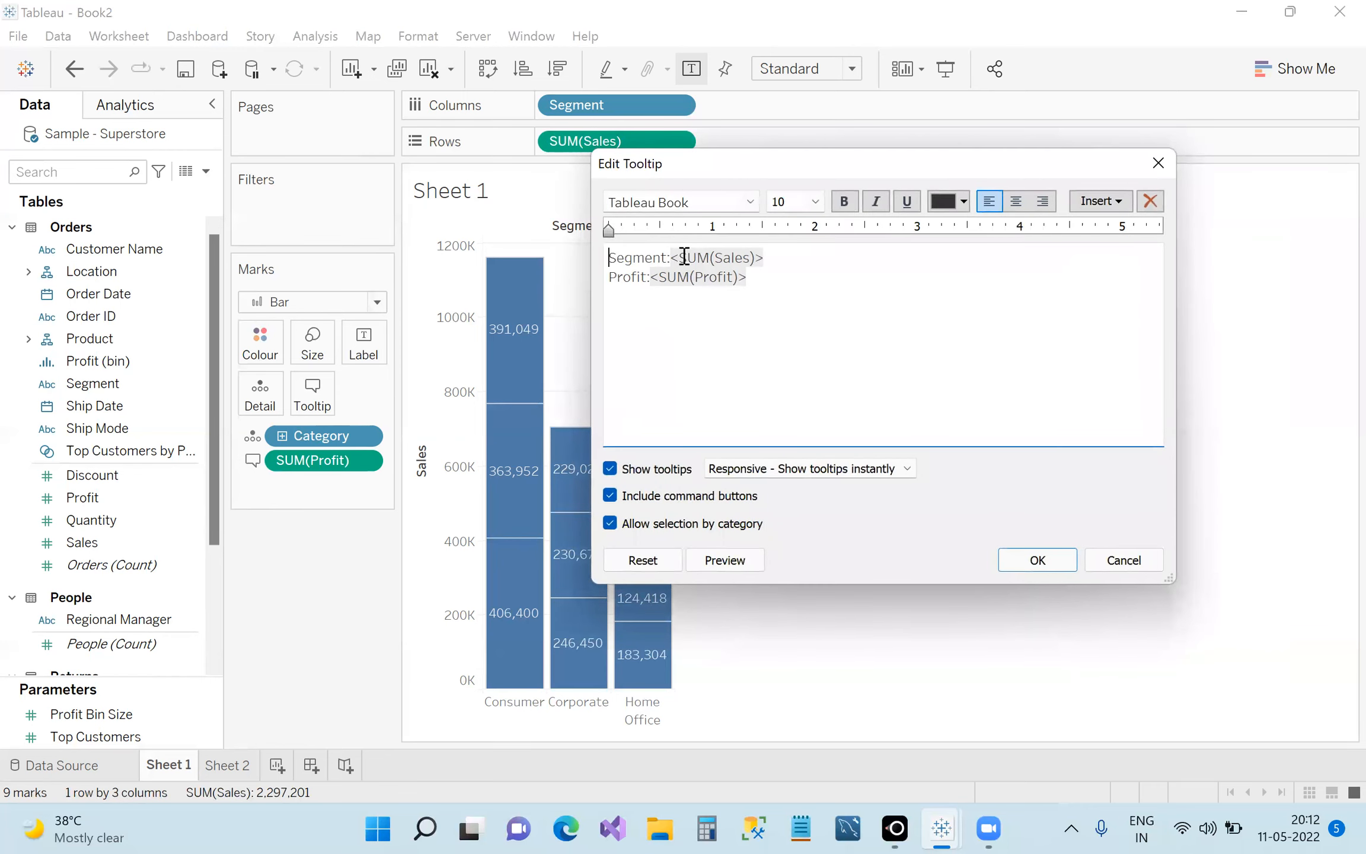
drag(671, 260, 765, 259)
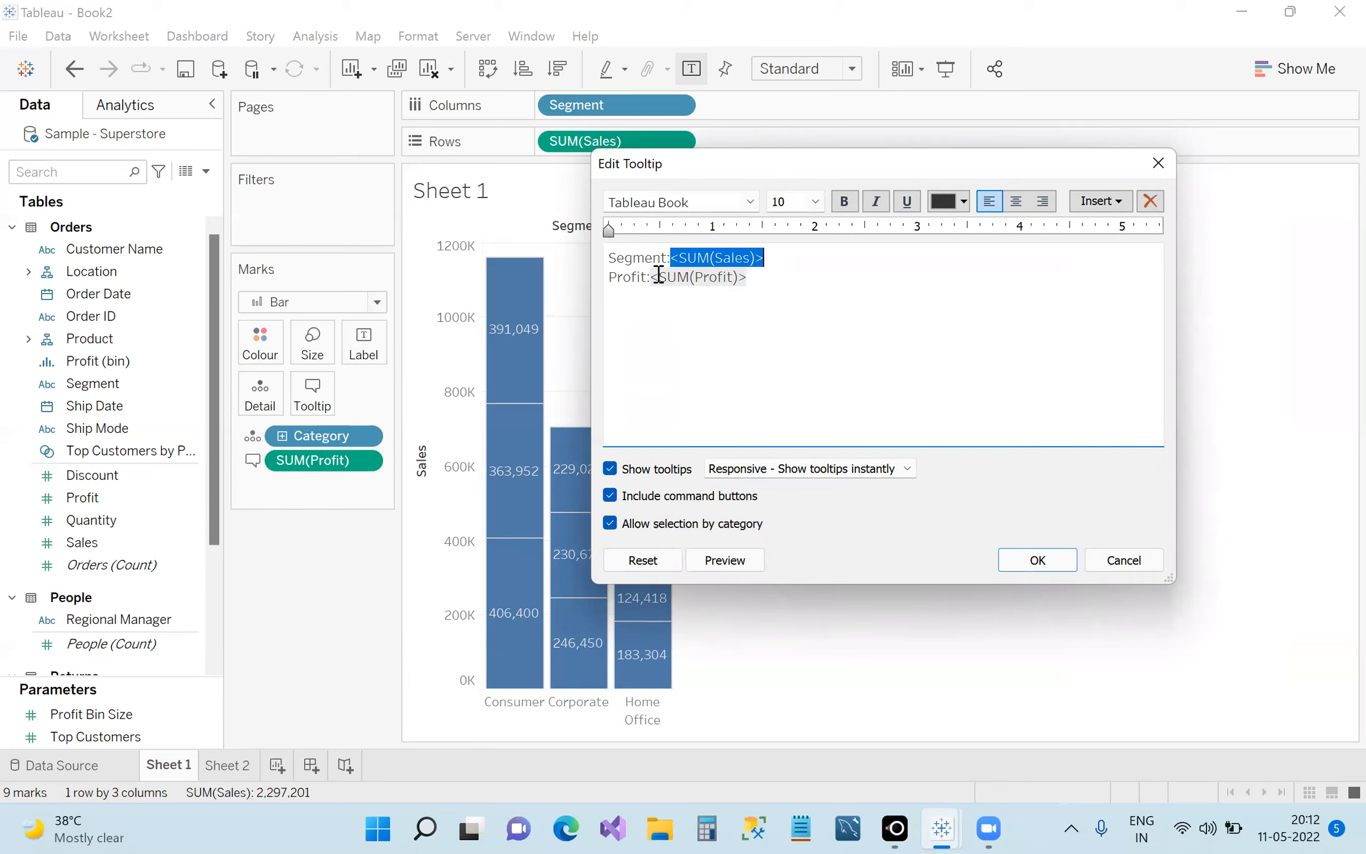
drag(653, 277, 726, 344)
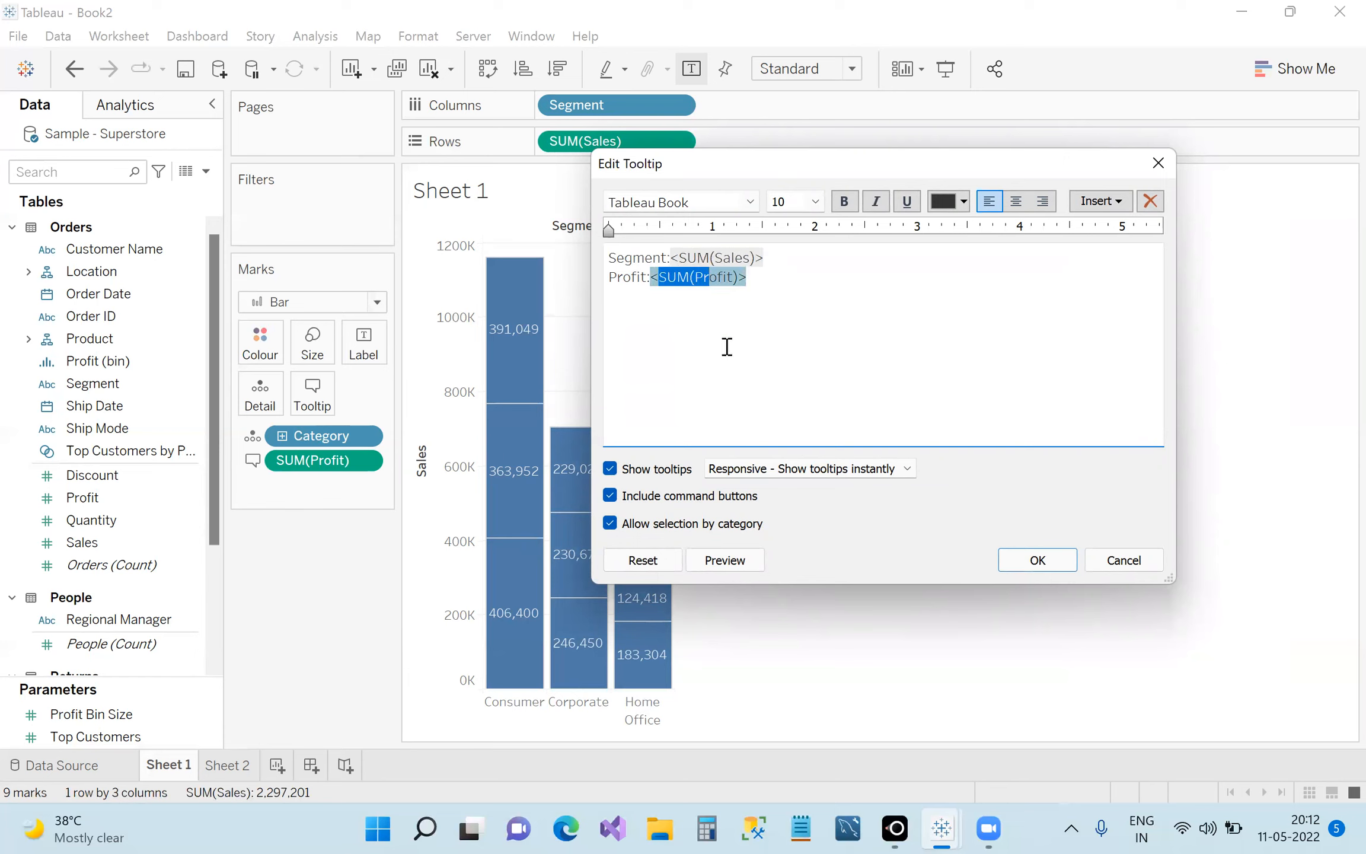
click(741, 319)
drag(671, 258, 770, 255)
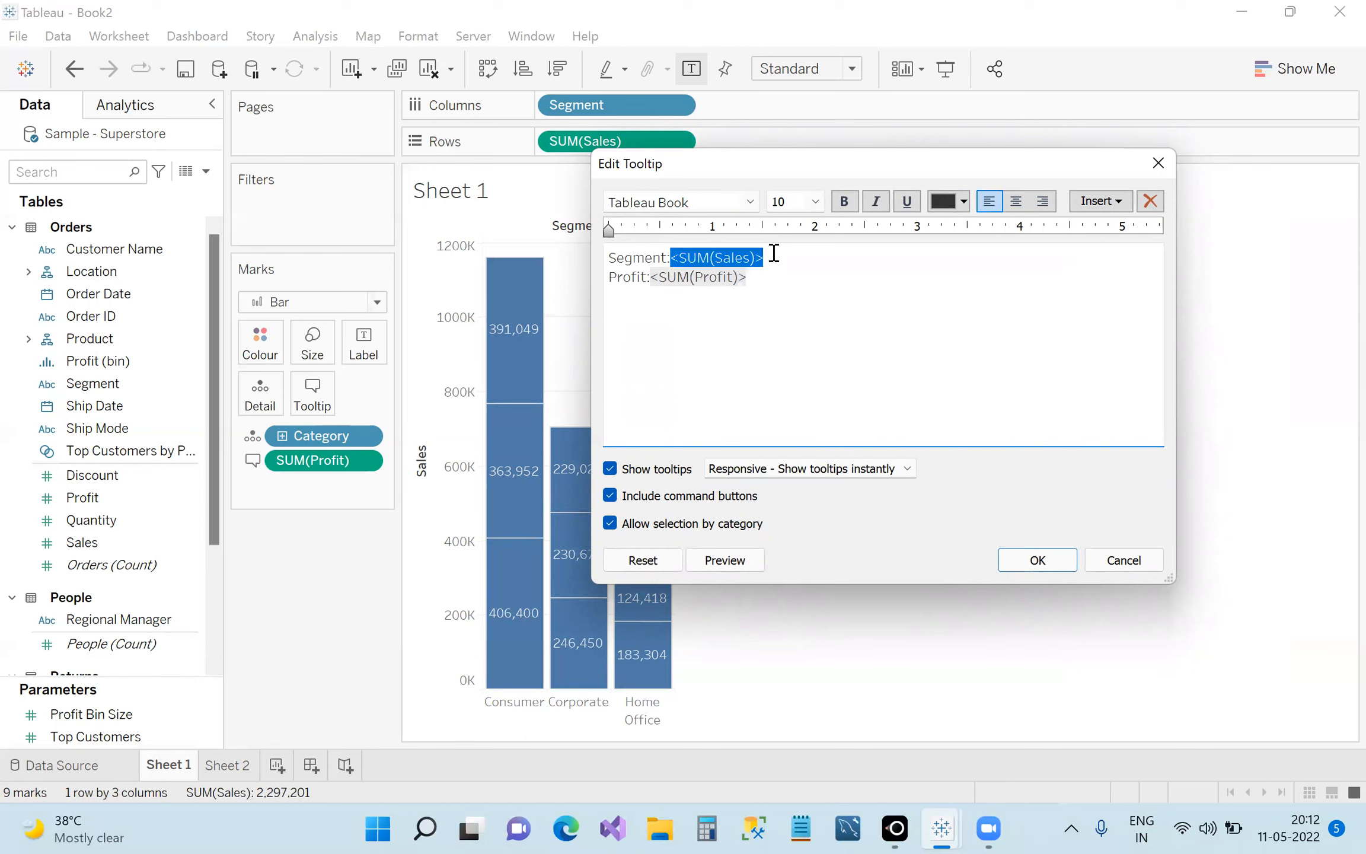
click(629, 256)
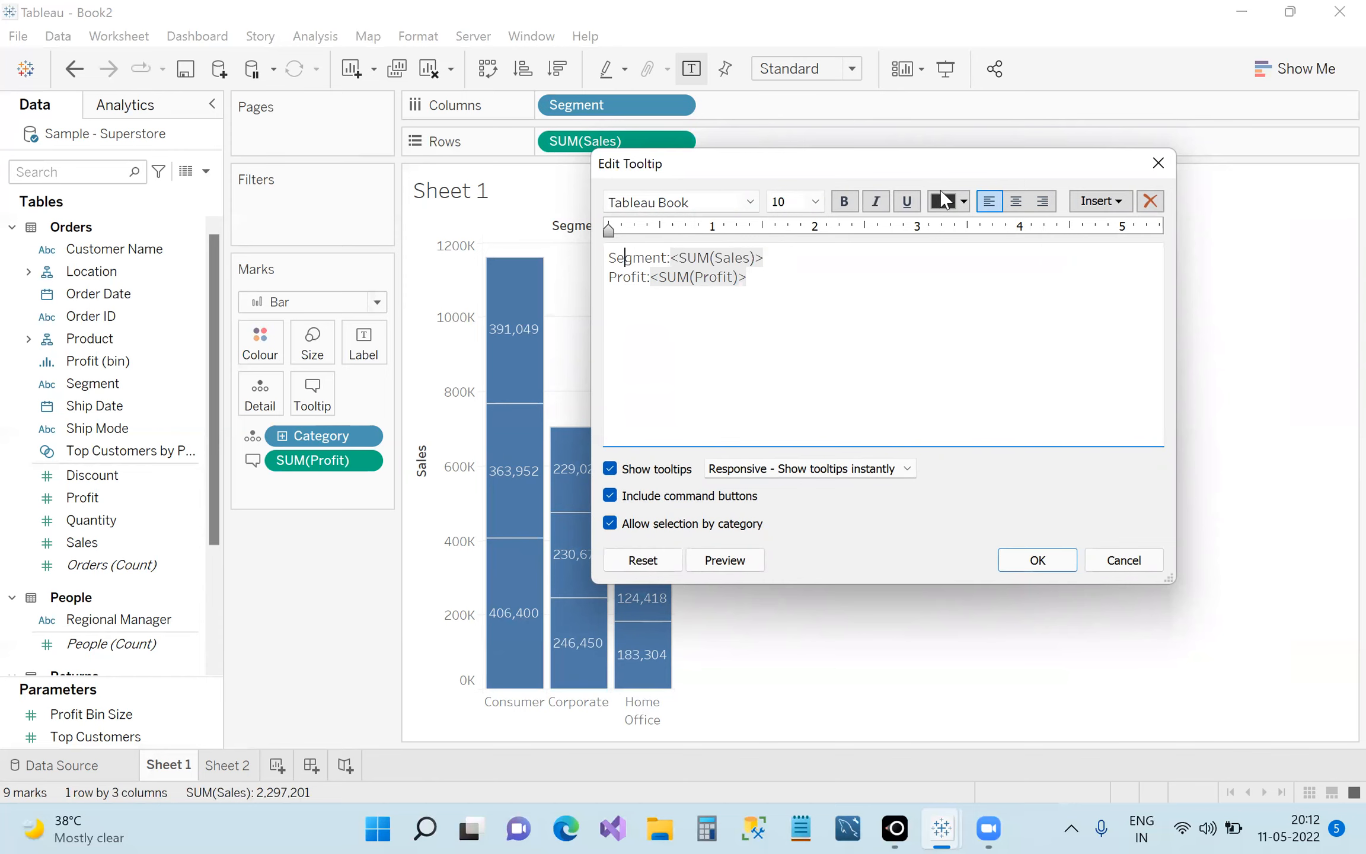
click(1158, 163)
mouse_move(524, 318)
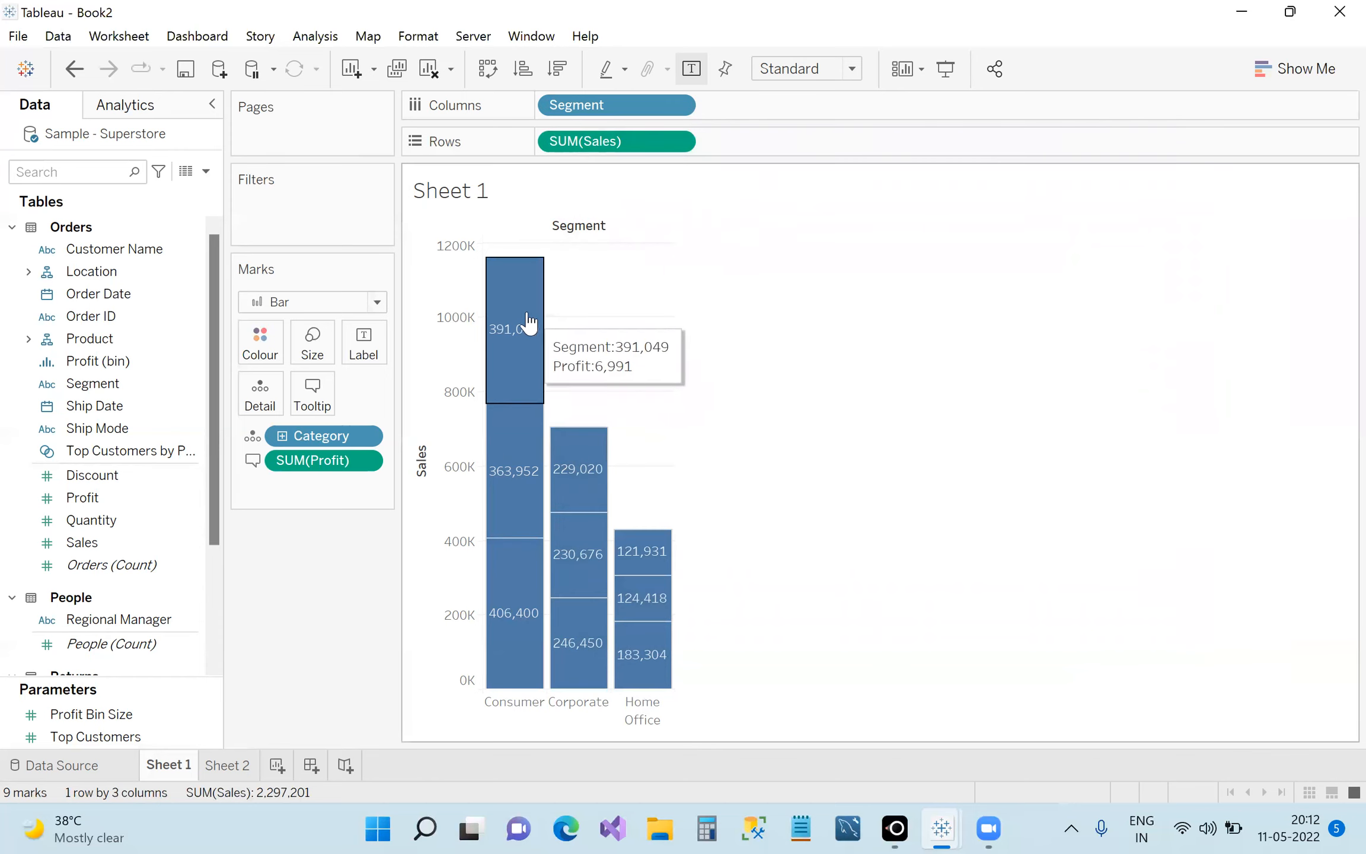
mouse_move(518, 434)
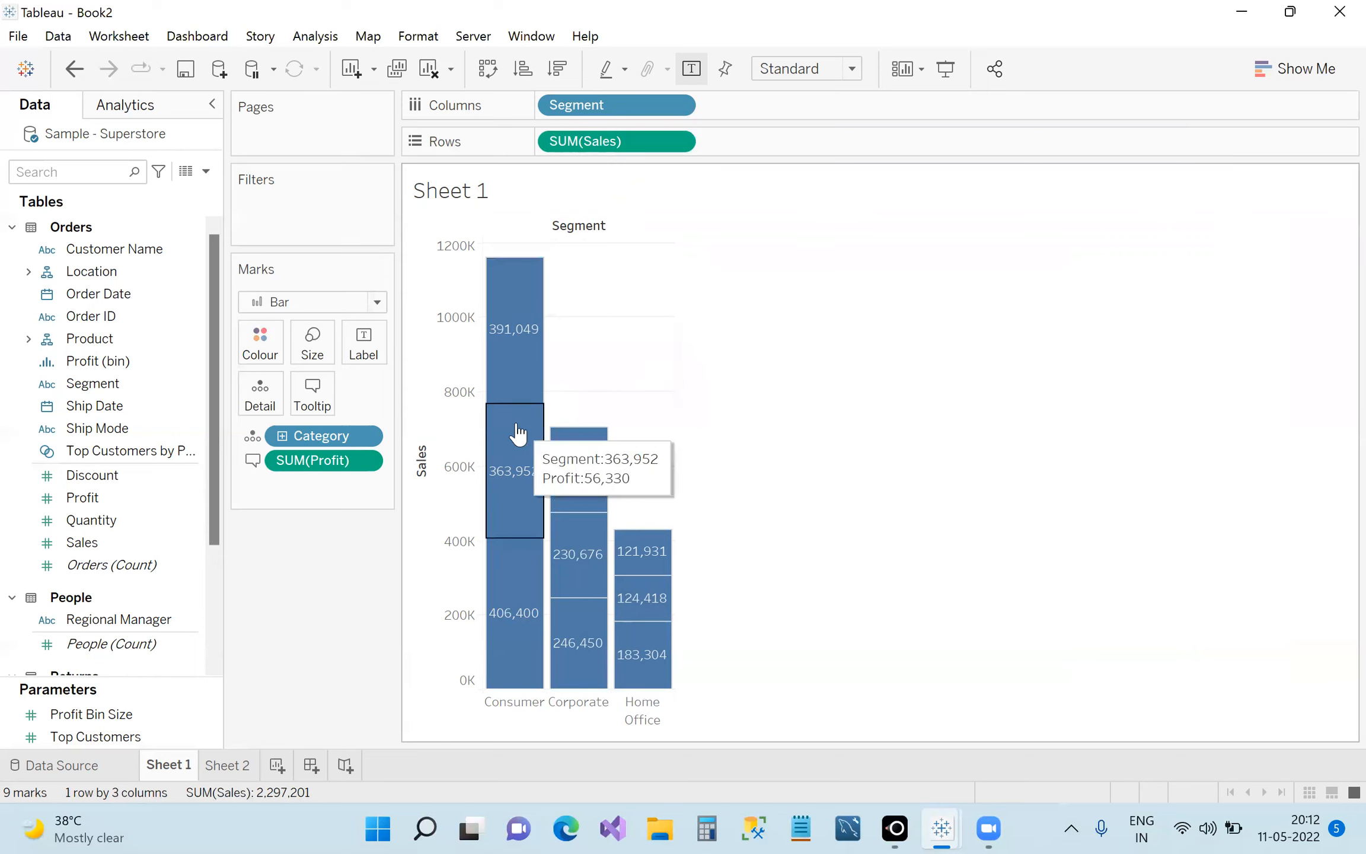
mouse_move(572, 630)
mouse_move(537, 360)
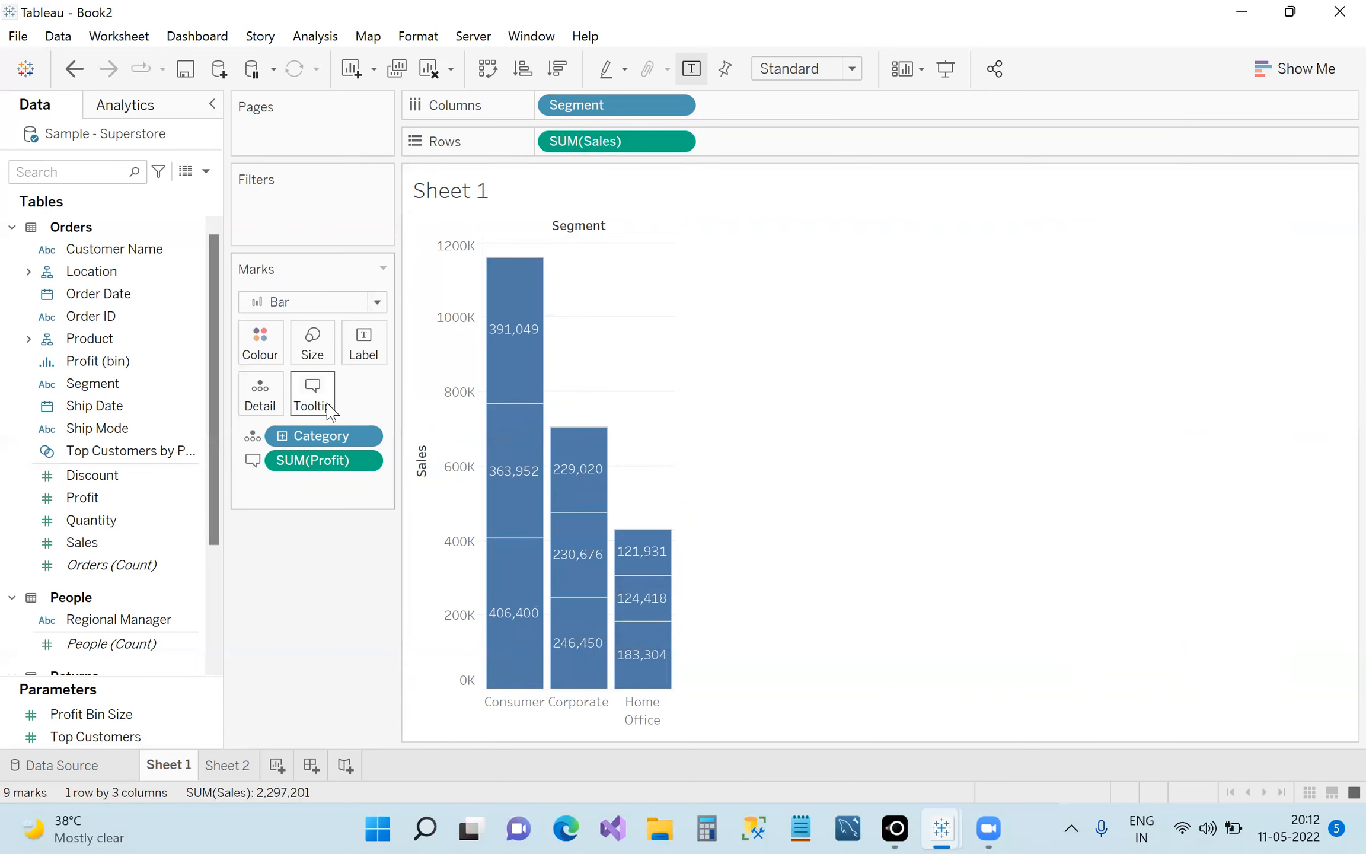
Remove the opening "<" from the SUM(Sales) and SUM(Profit) placeholders, apply the tooltip and check it on the bars.
click(313, 391)
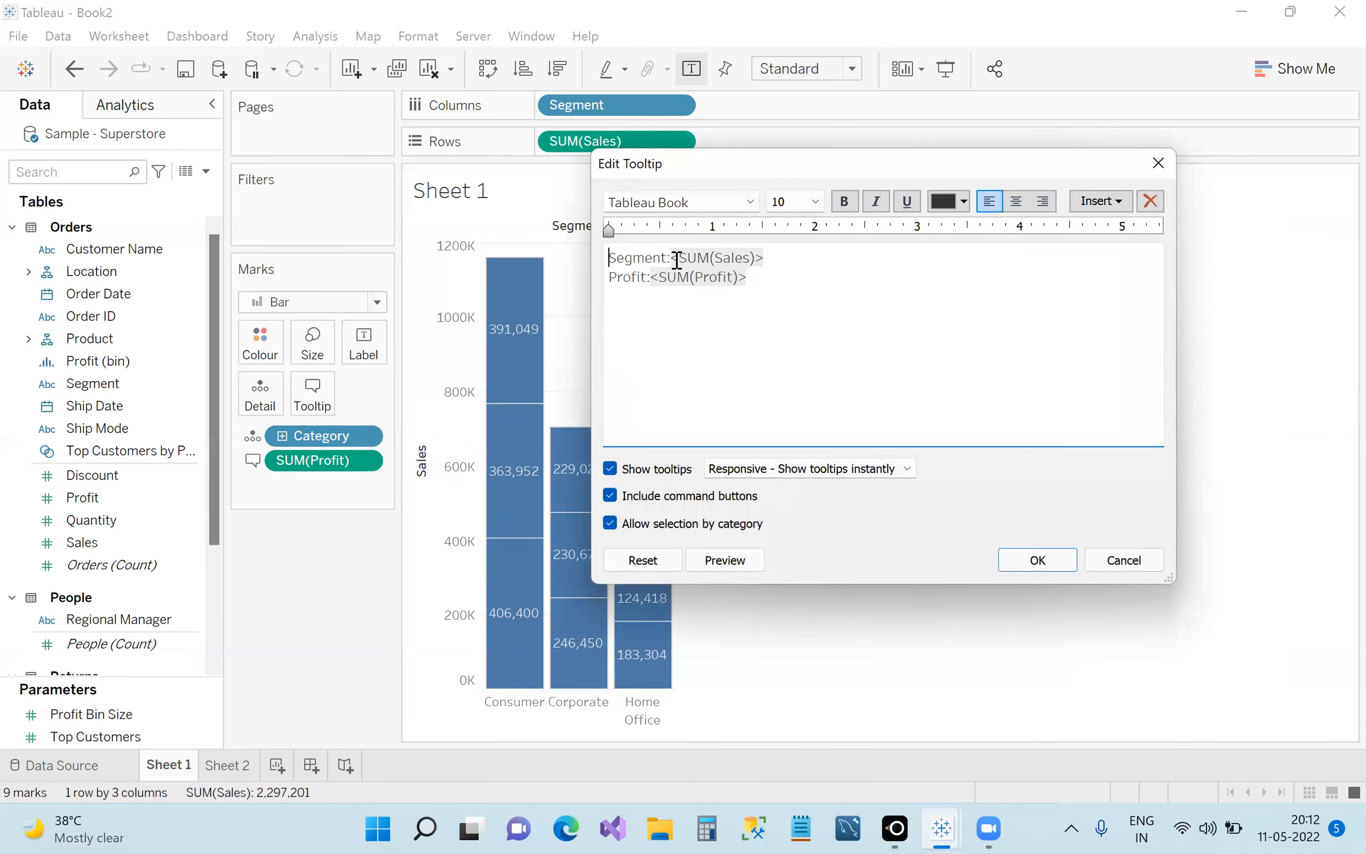
drag(670, 260, 761, 257)
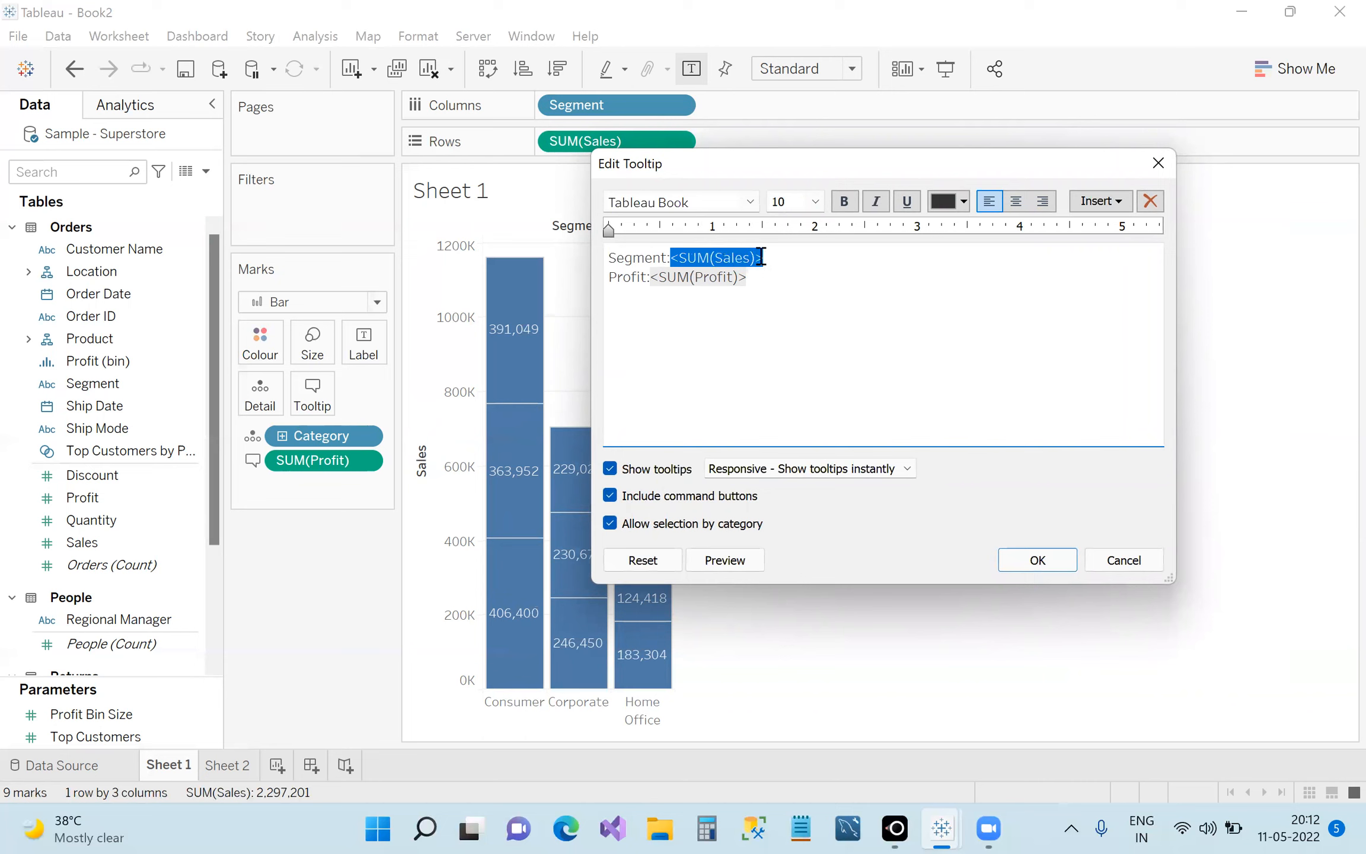
click(758, 300)
double_click(682, 261)
click(681, 261)
key(BackSpace)
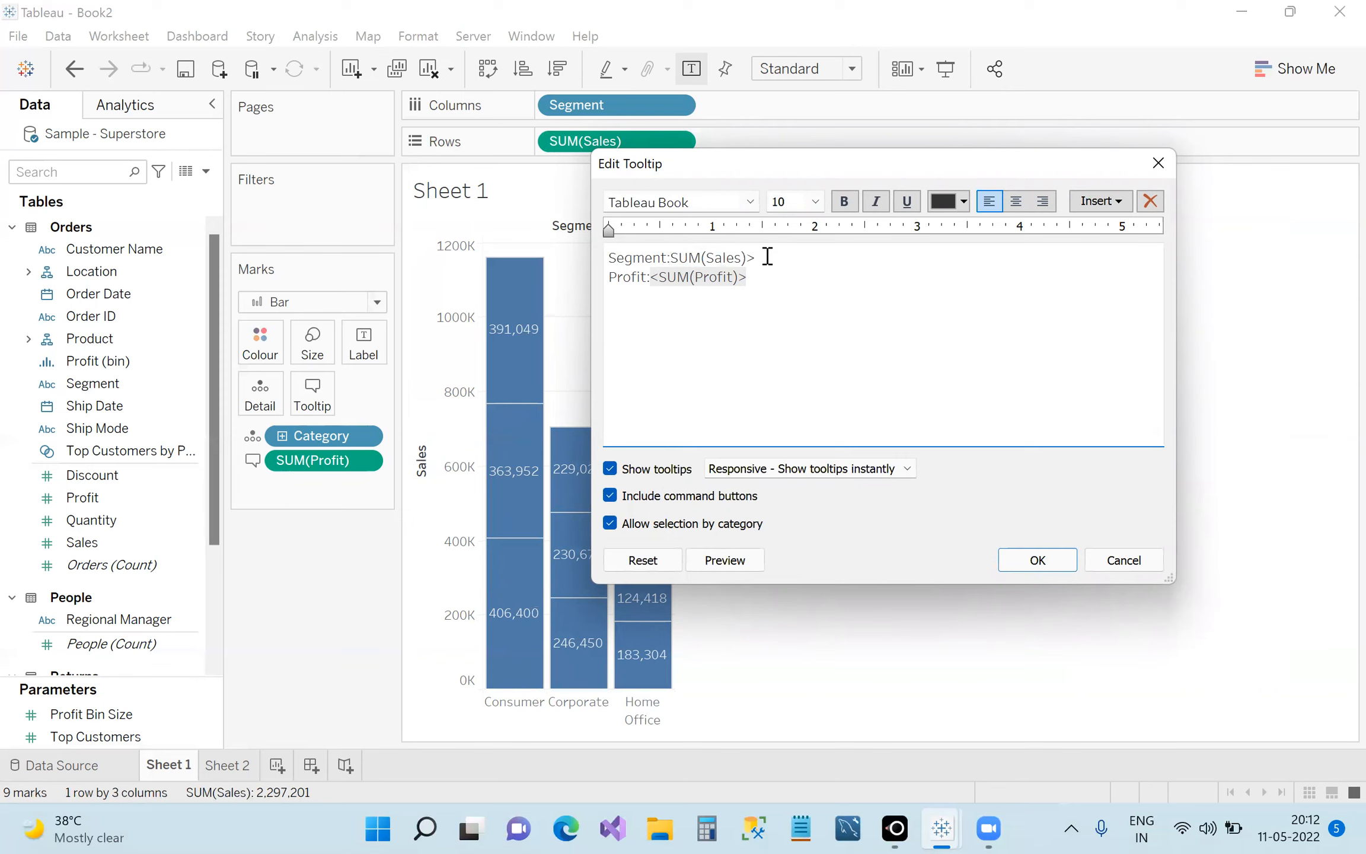
double_click(664, 278)
click(682, 278)
key(BackSpace)
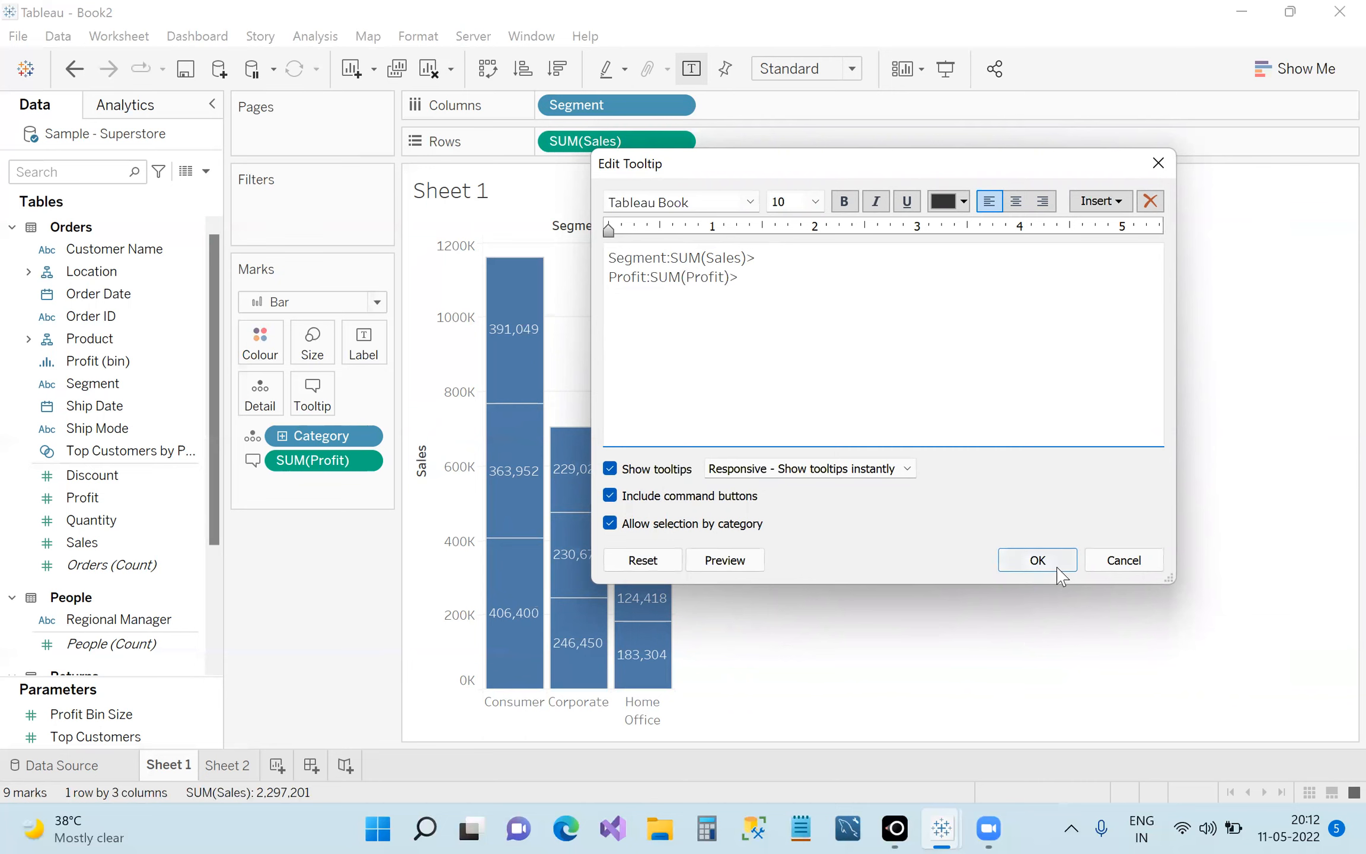
click(1038, 560)
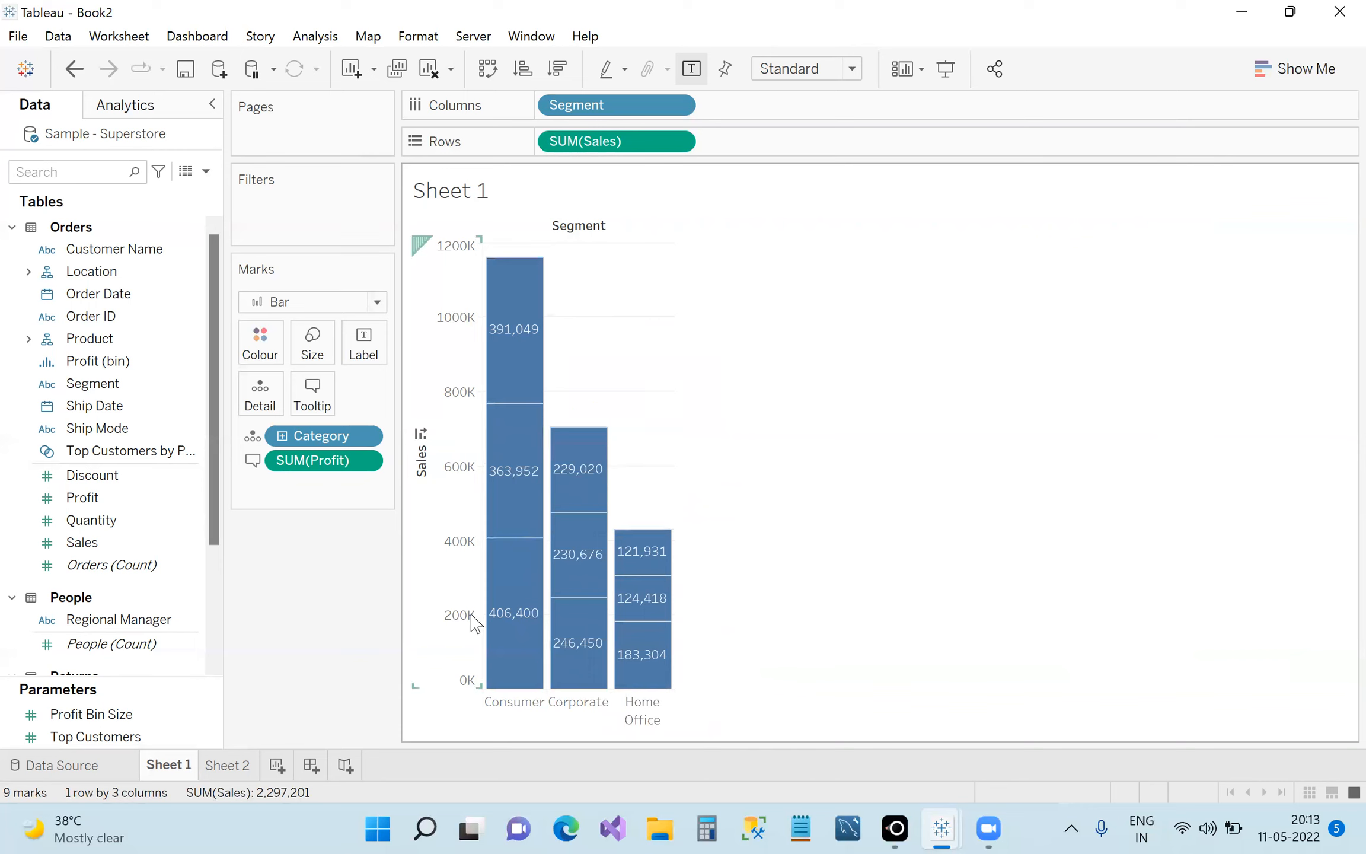
mouse_move(500, 592)
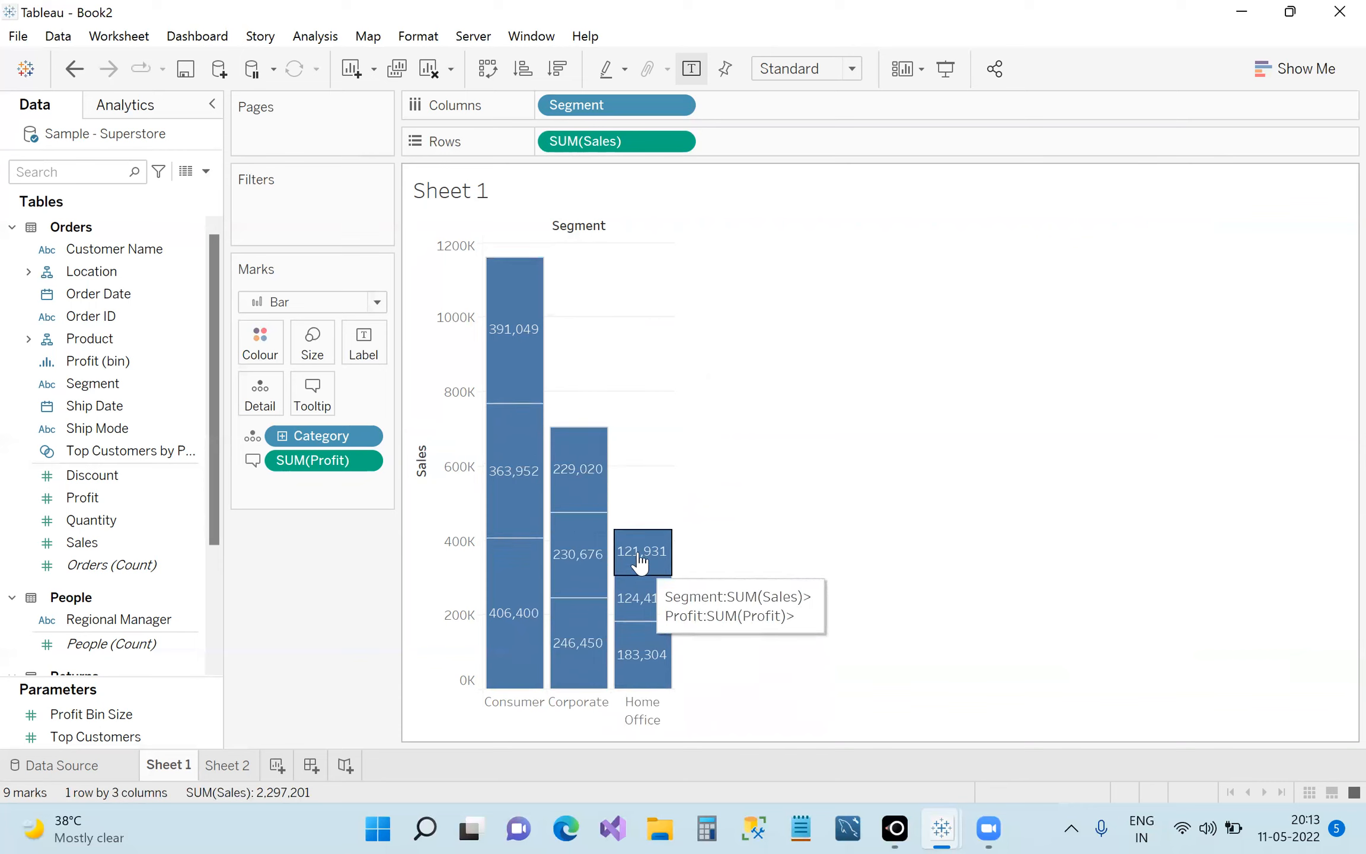
click(311, 392)
drag(744, 277, 611, 256)
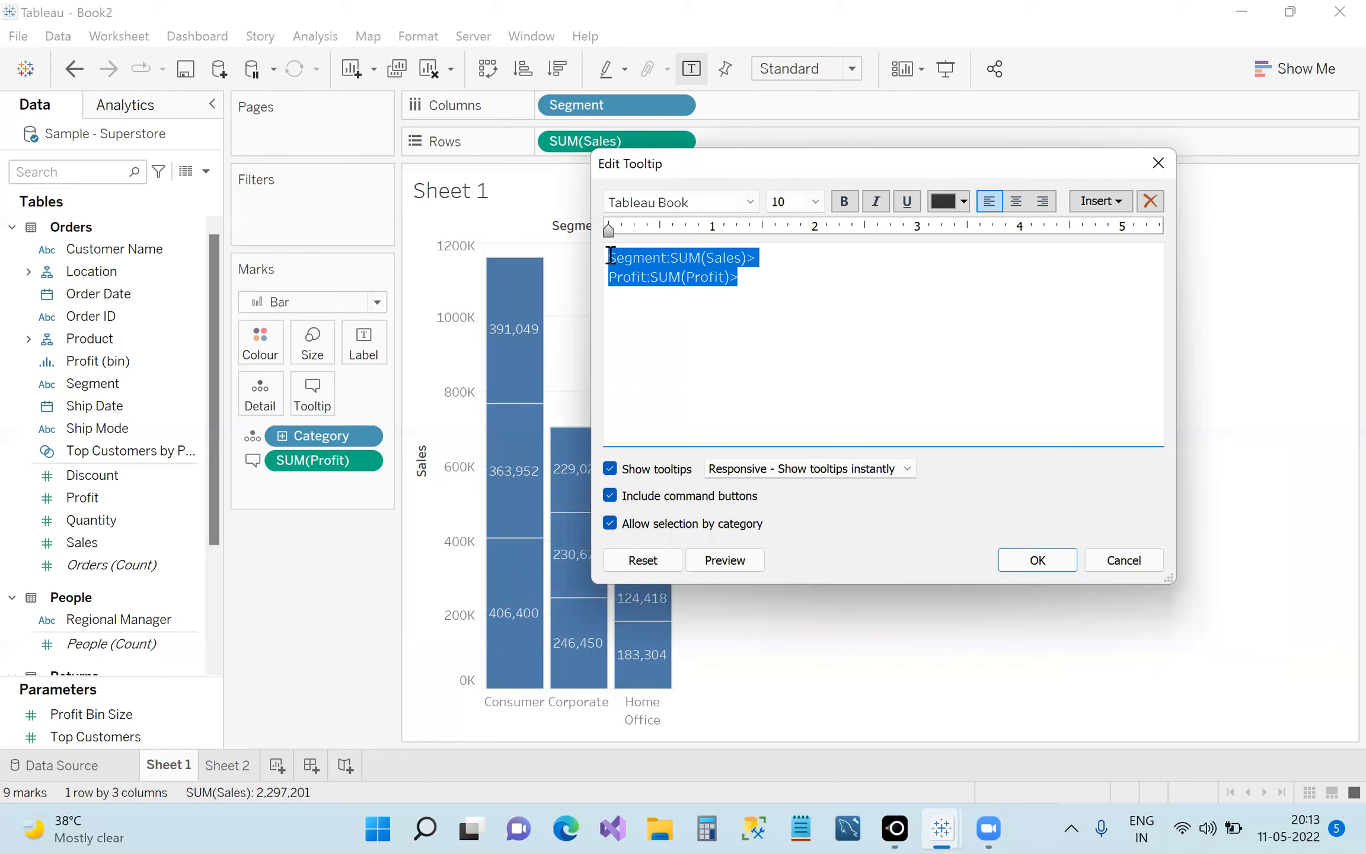
key(Delete)
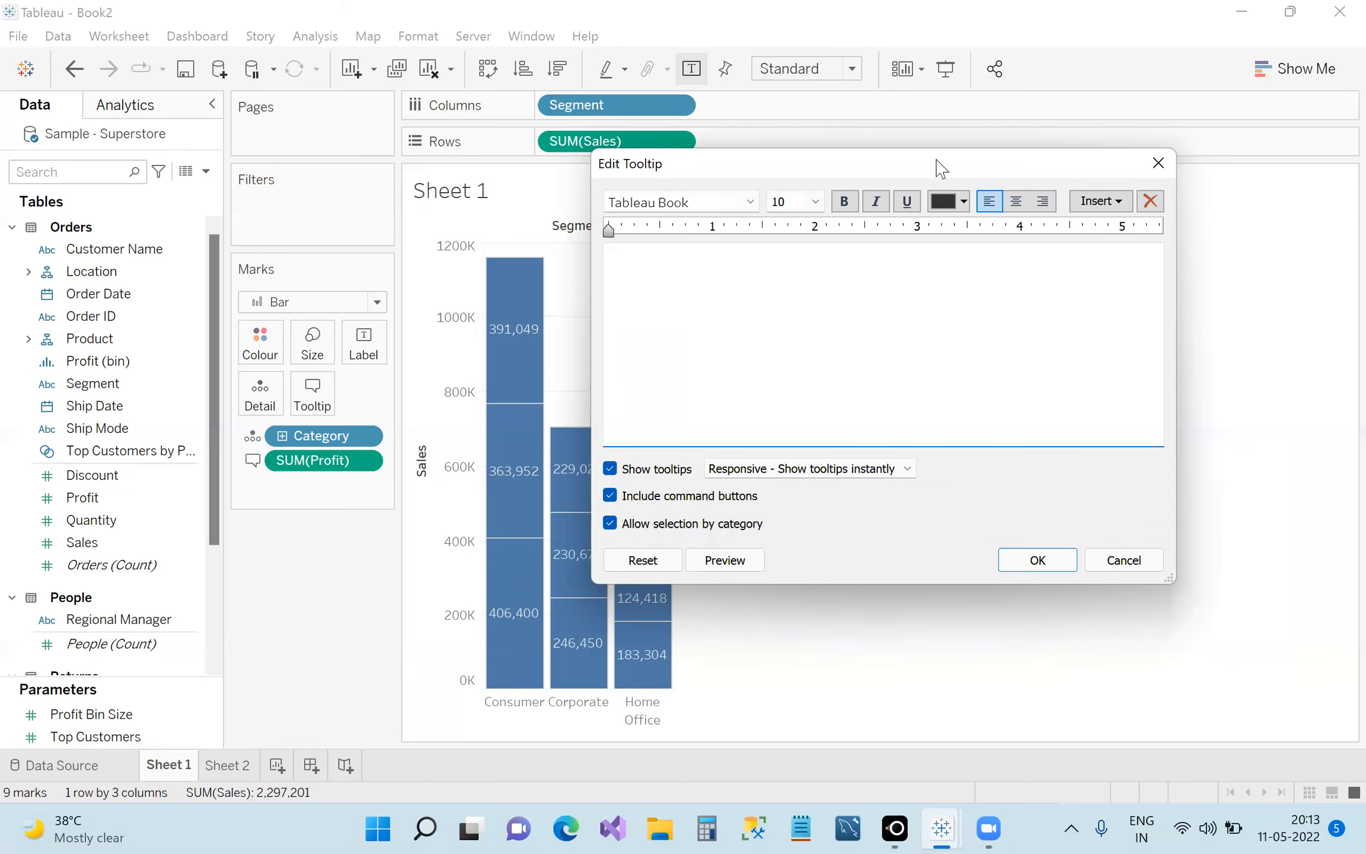
click(1158, 162)
Remove SUM(Profit) from the Marks card, delete all the tooltip's text and apply the empty tooltip.
drag(321, 466, 253, 512)
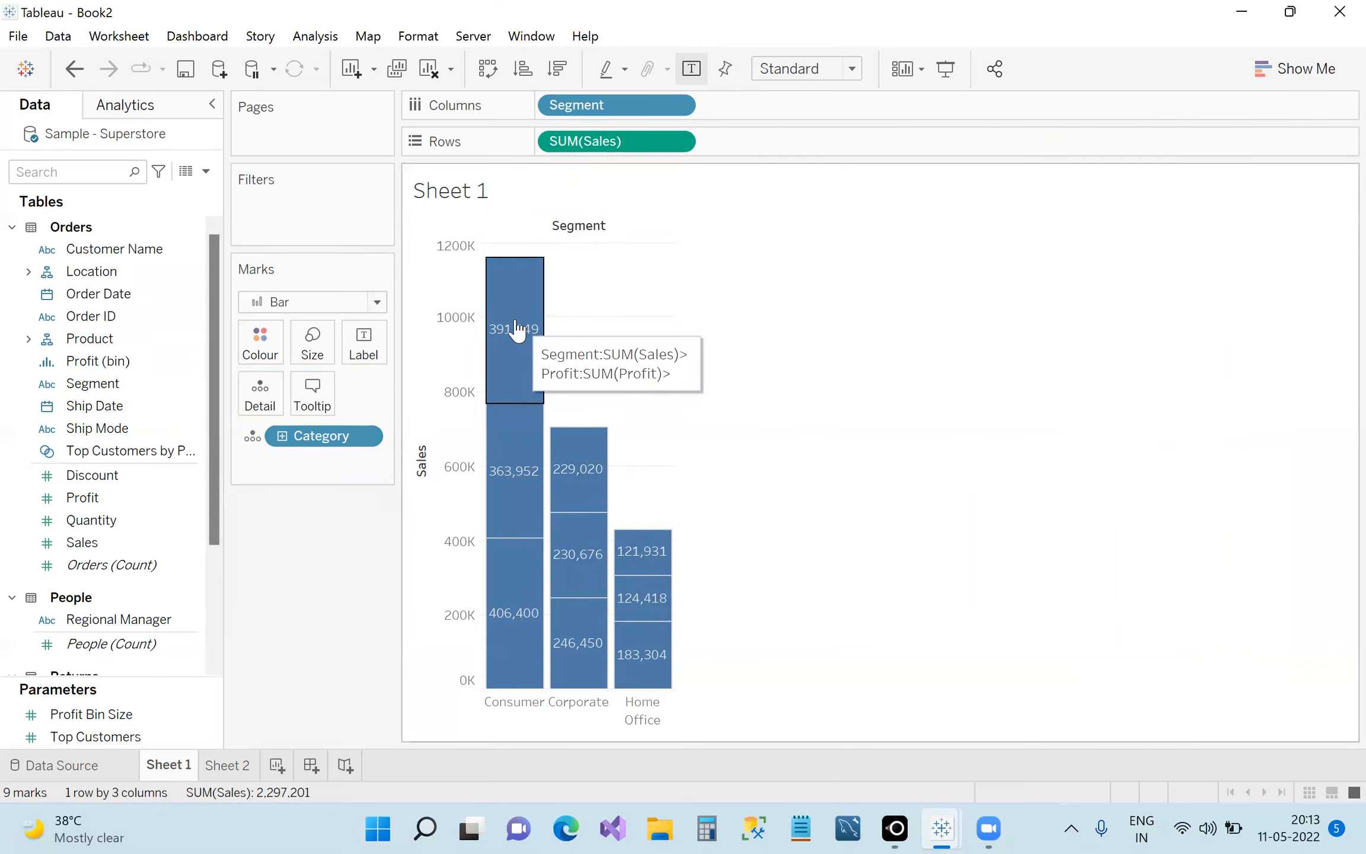
click(312, 391)
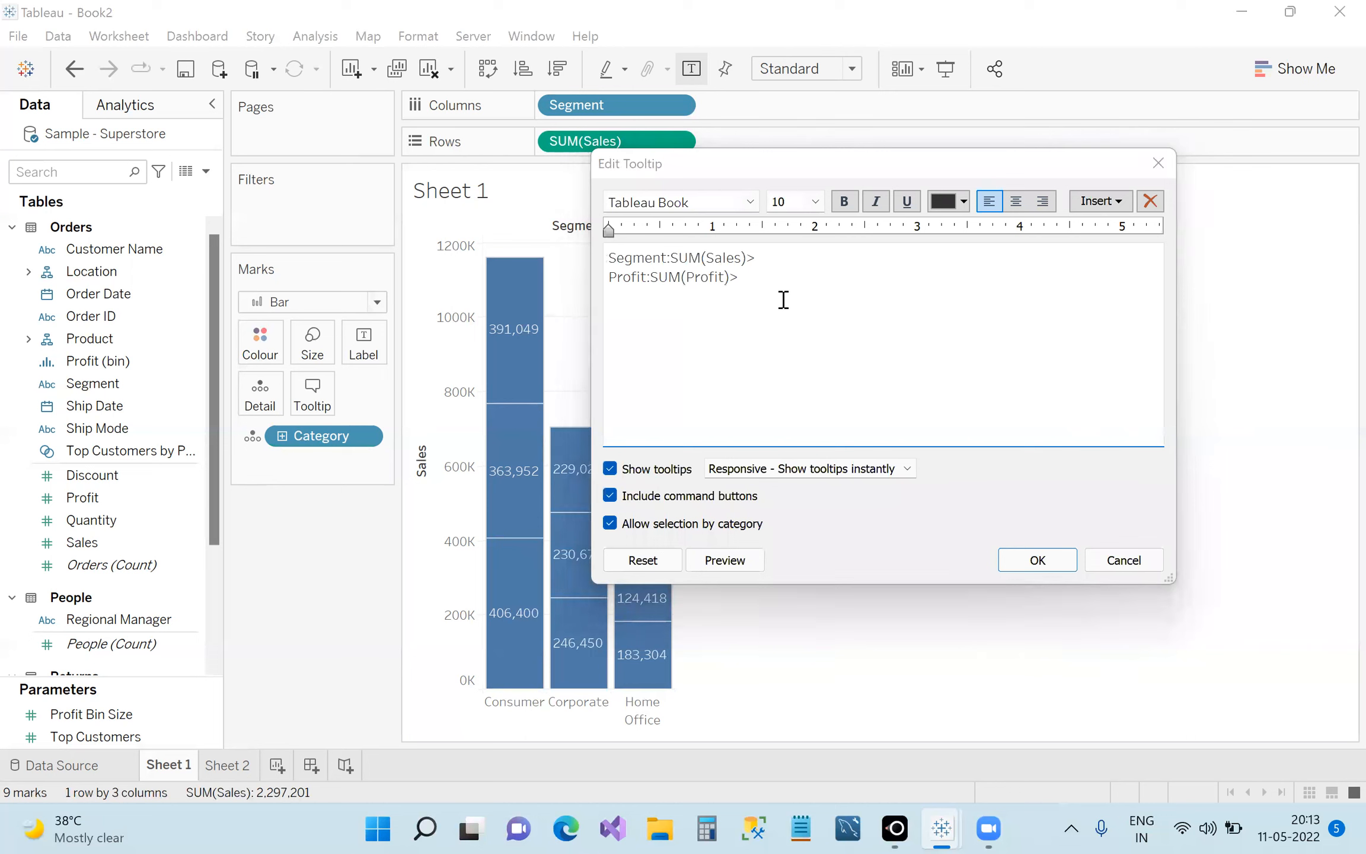
drag(783, 298, 602, 252)
click(1061, 562)
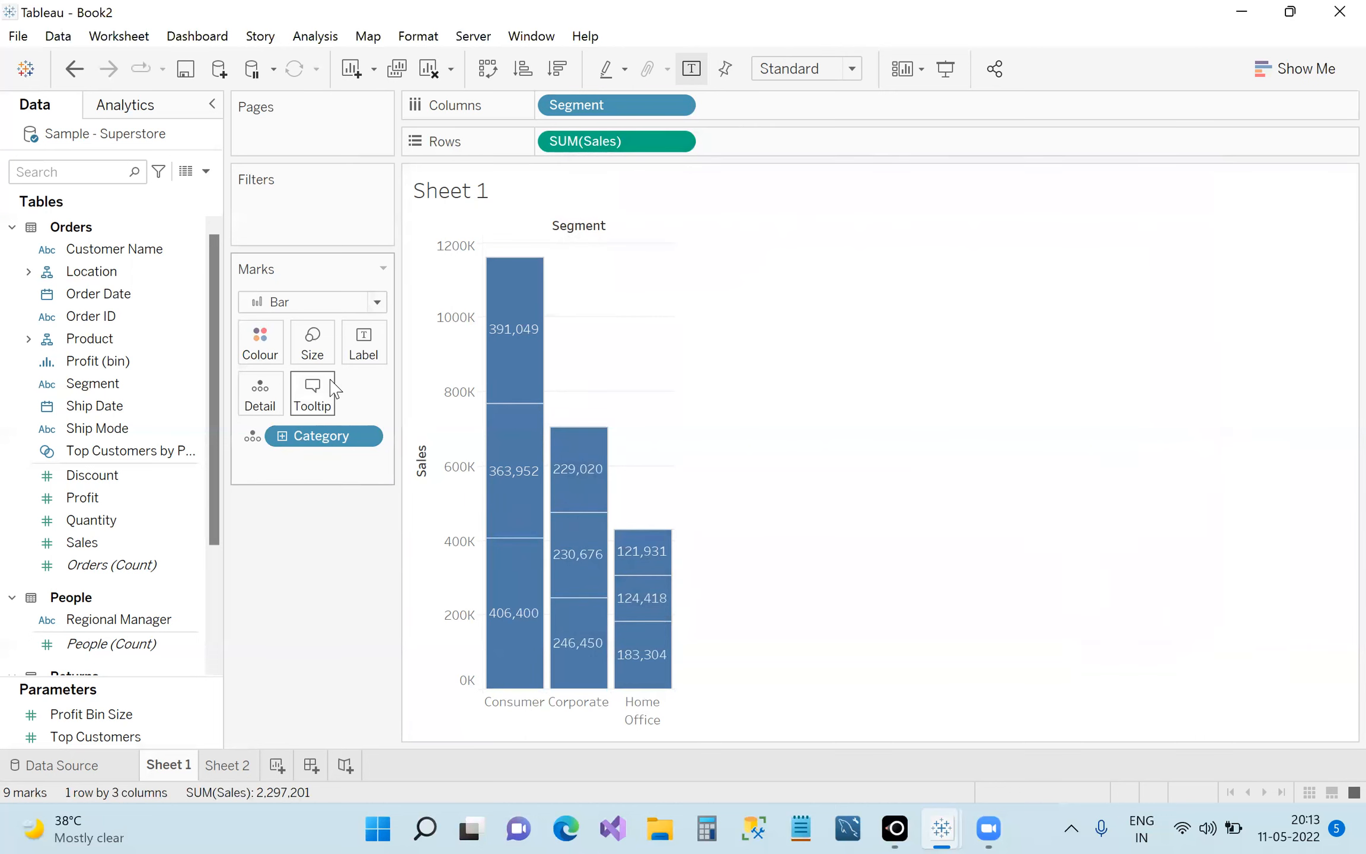
click(312, 392)
drag(764, 296, 603, 249)
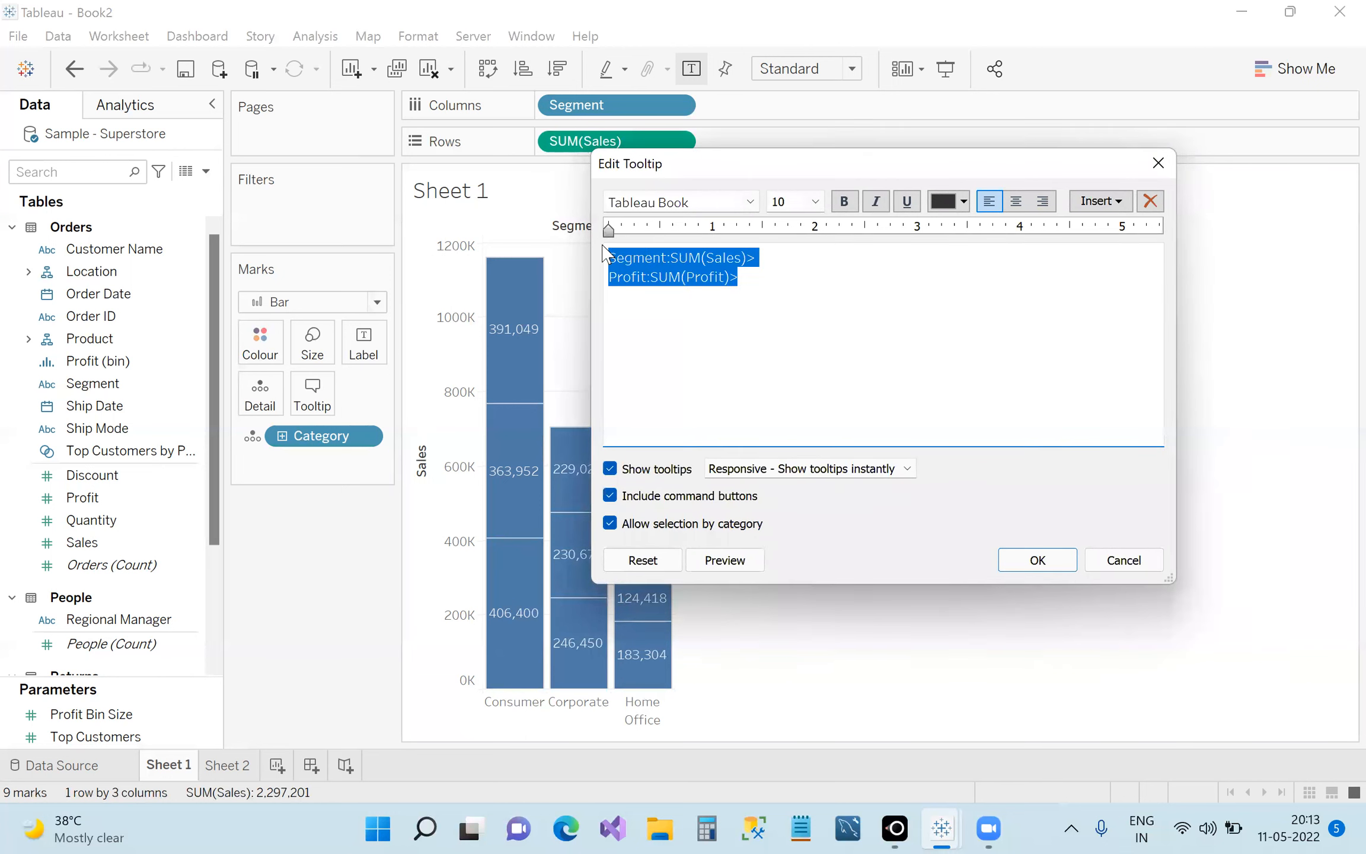
key(Delete)
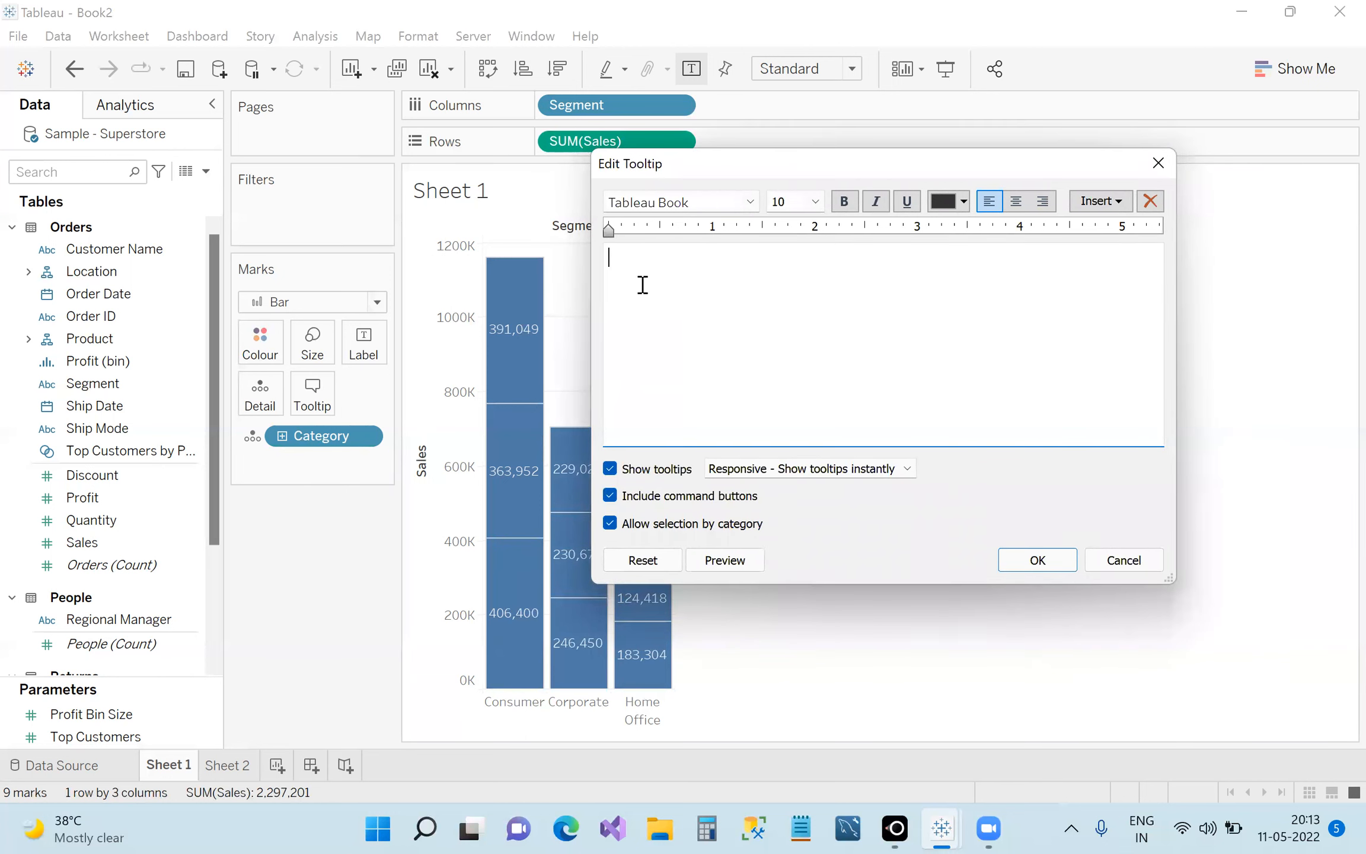
click(1033, 559)
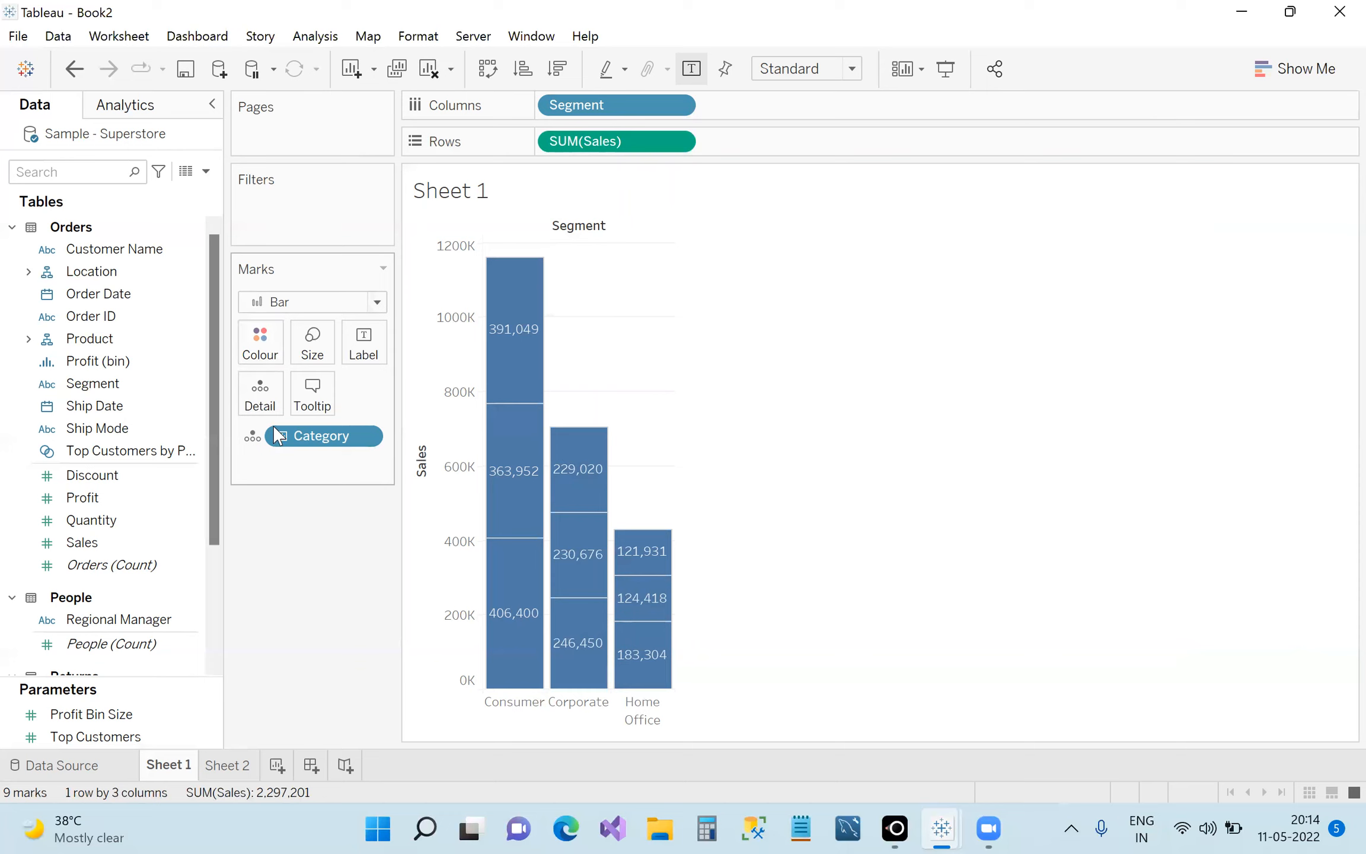
Add a new worksheet, then switch to Notepad and write the note "to analyse trend".
click(276, 765)
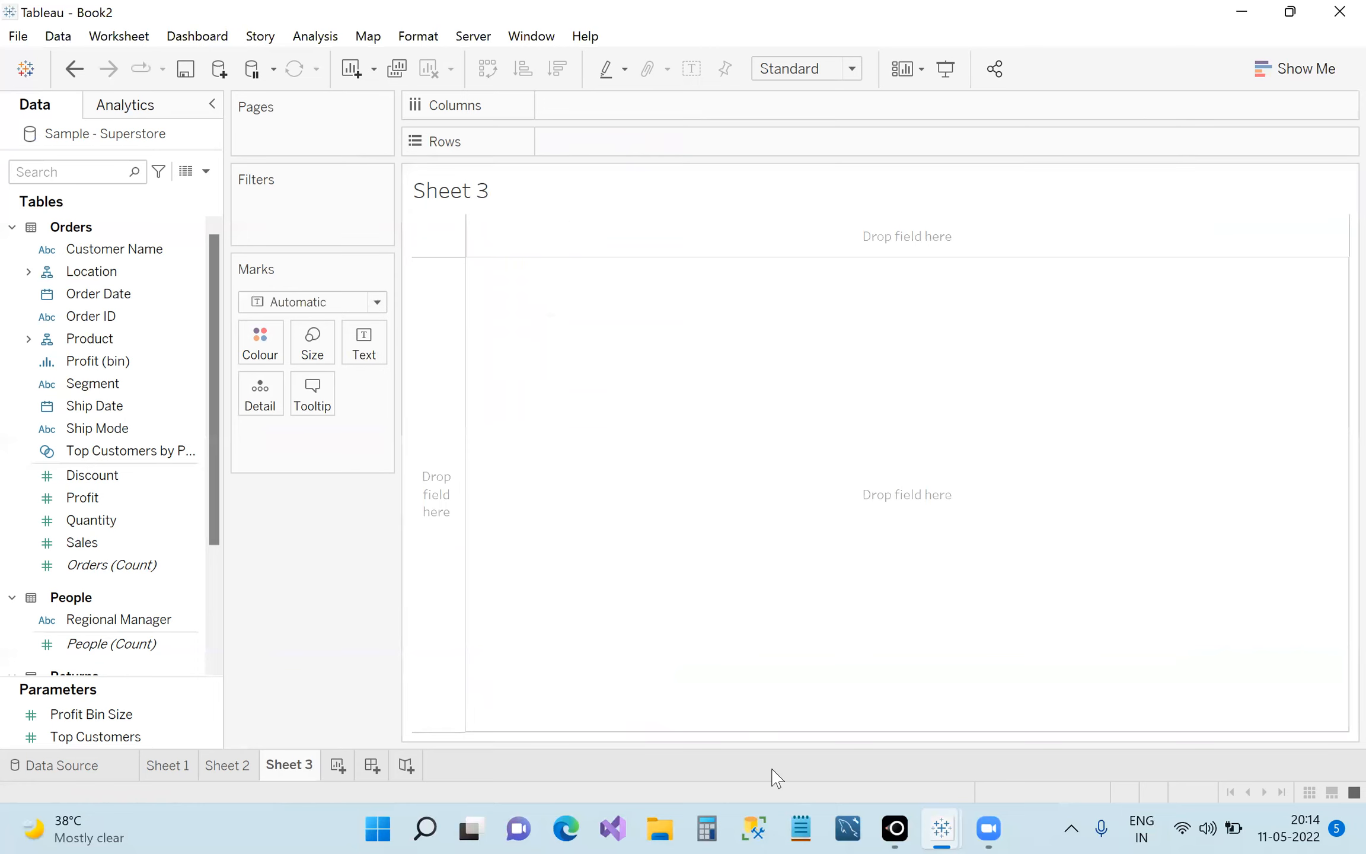
click(800, 829)
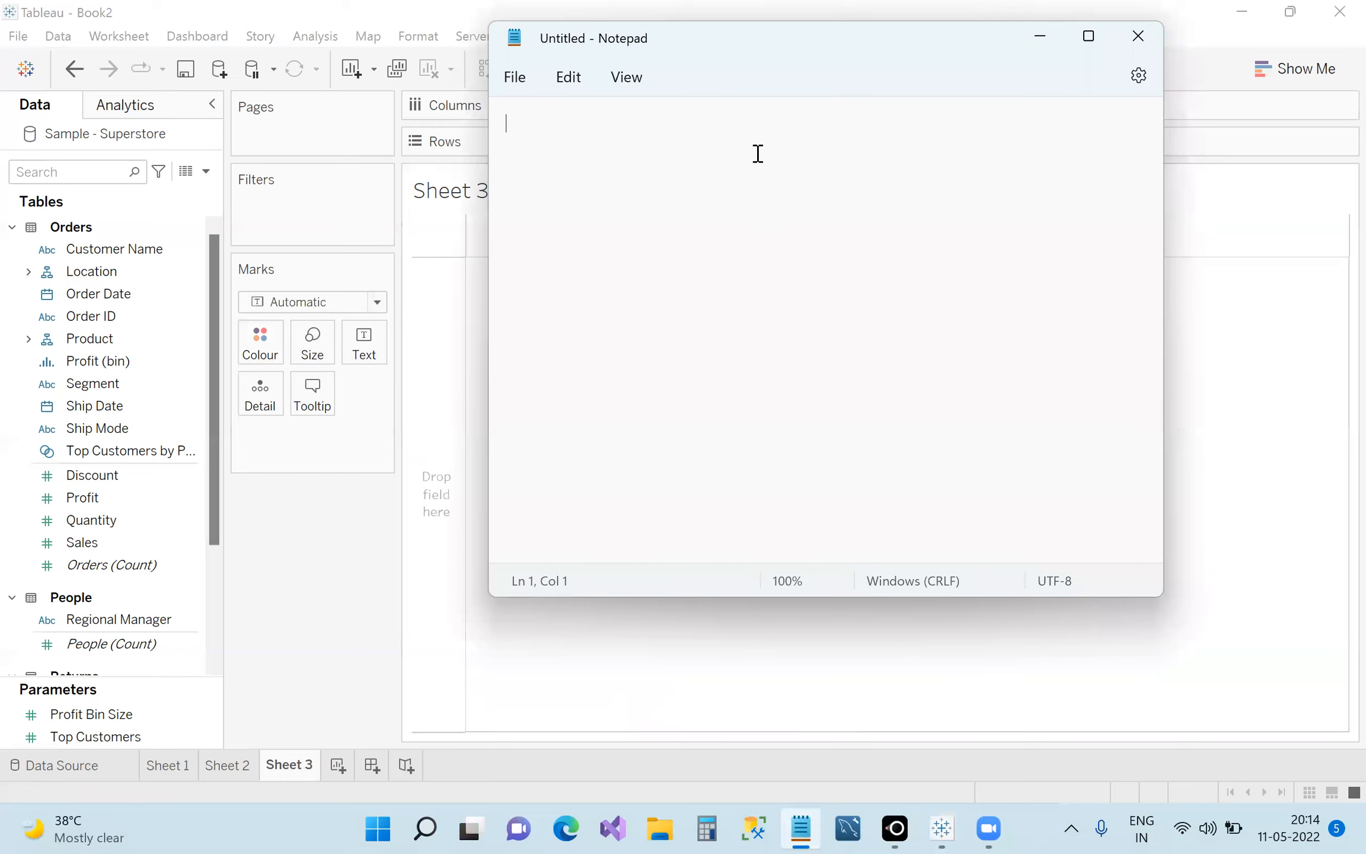
text(to analyse trend)
key(BackSpace)
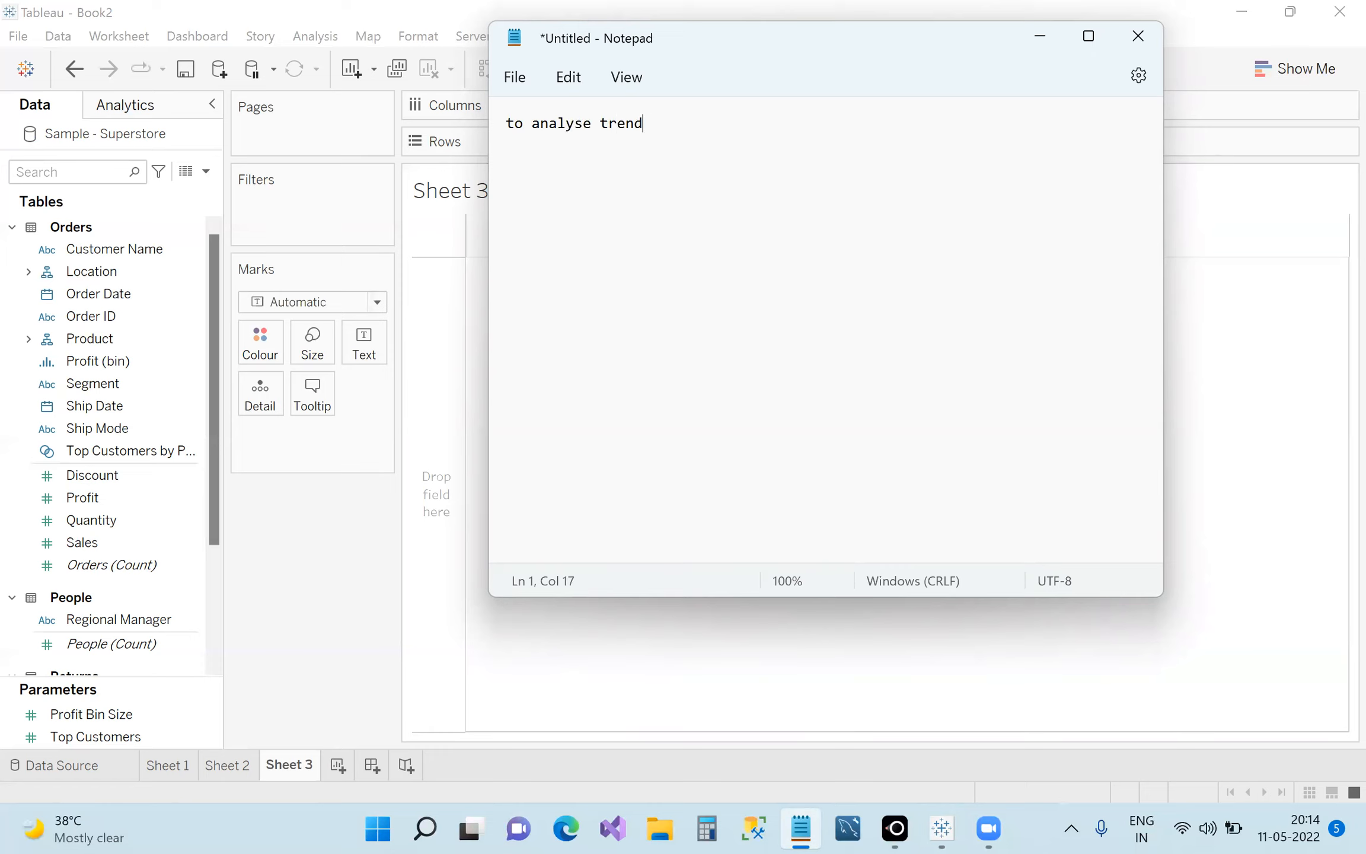
Extend the note with "or to analyze changes overa period of time(year, month, date)", then return to Tableau, keeping the note open and unsaved.
double_click(634, 126)
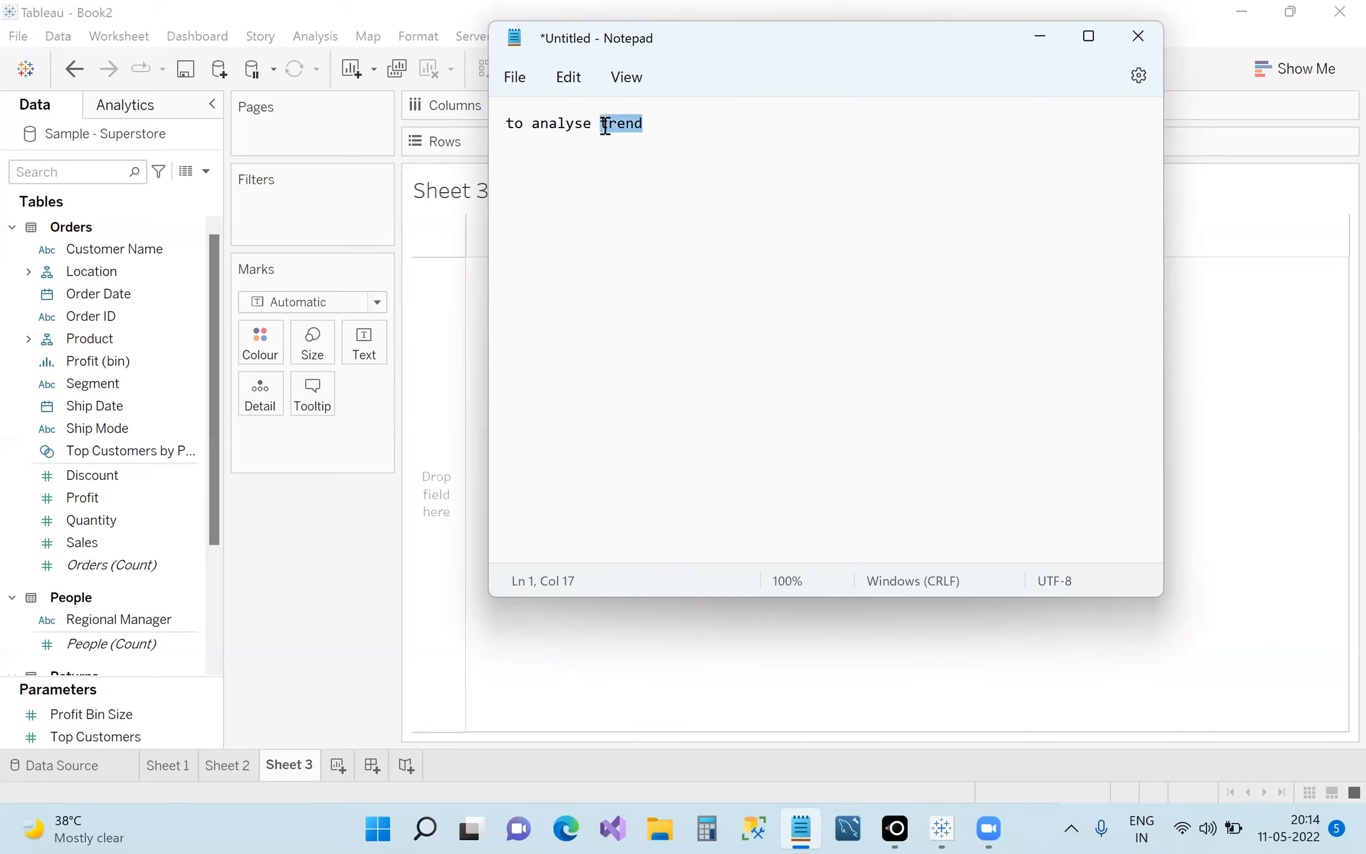
click(667, 119)
text(or to analyze chan)
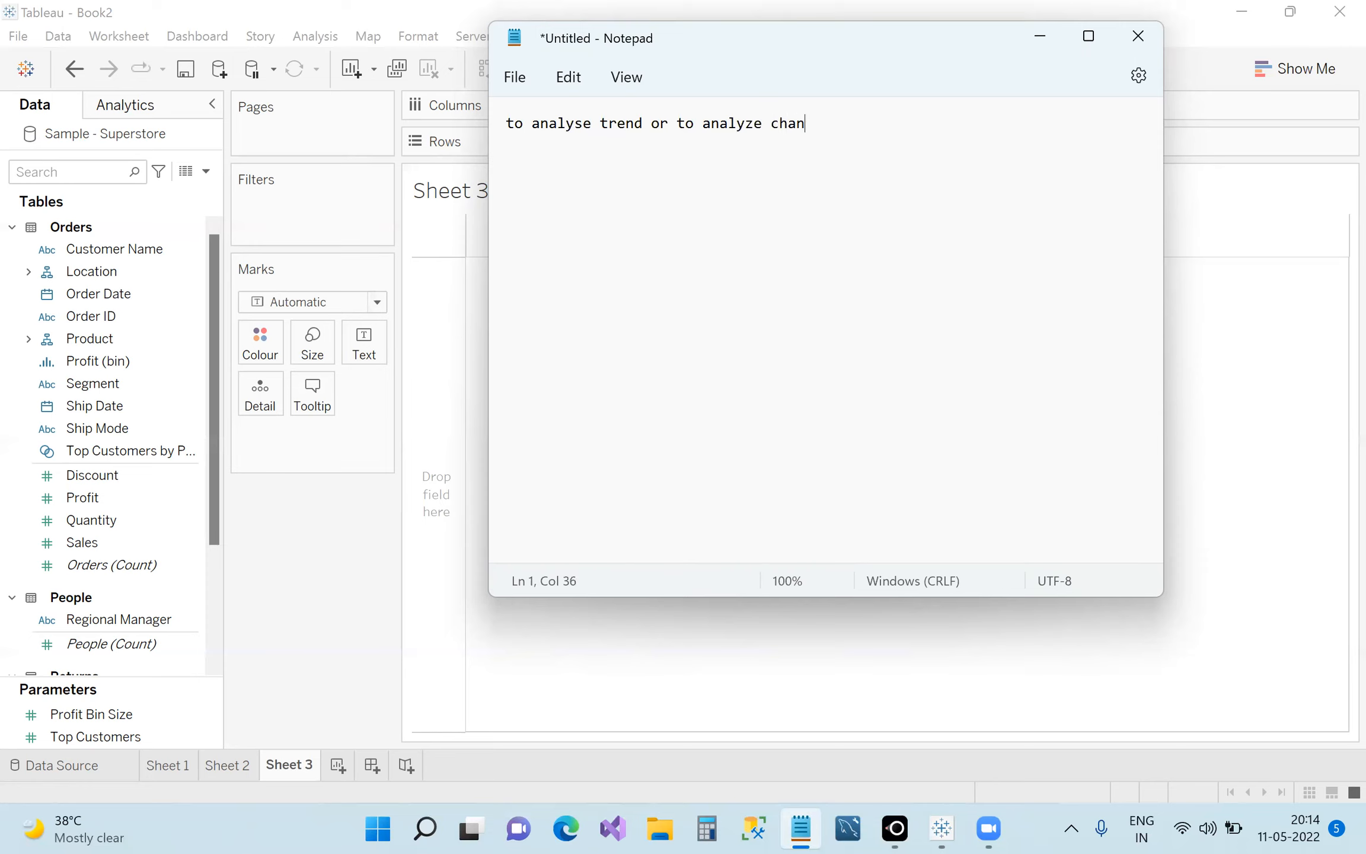
text(ges overa period of time()
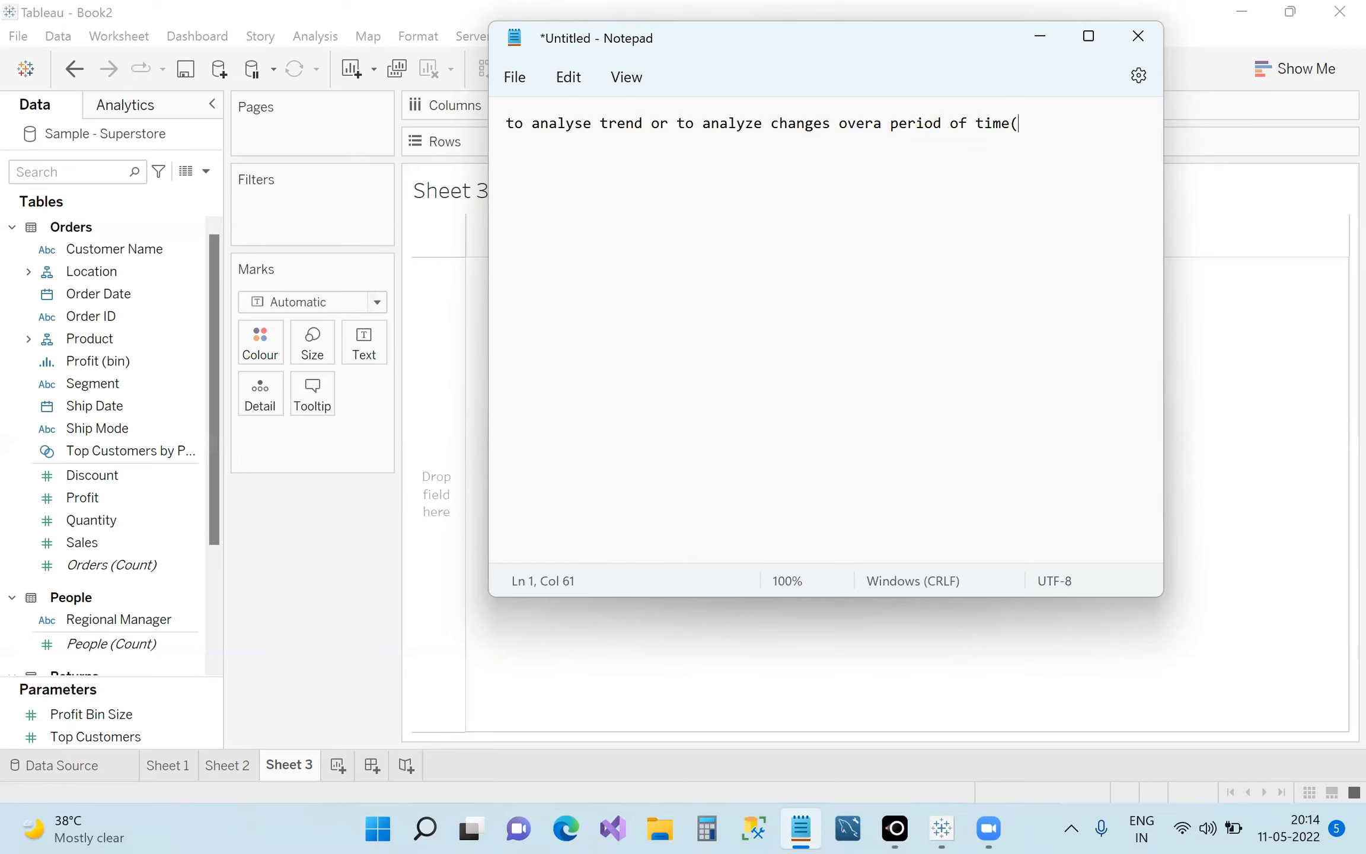
text(year, month, date,)
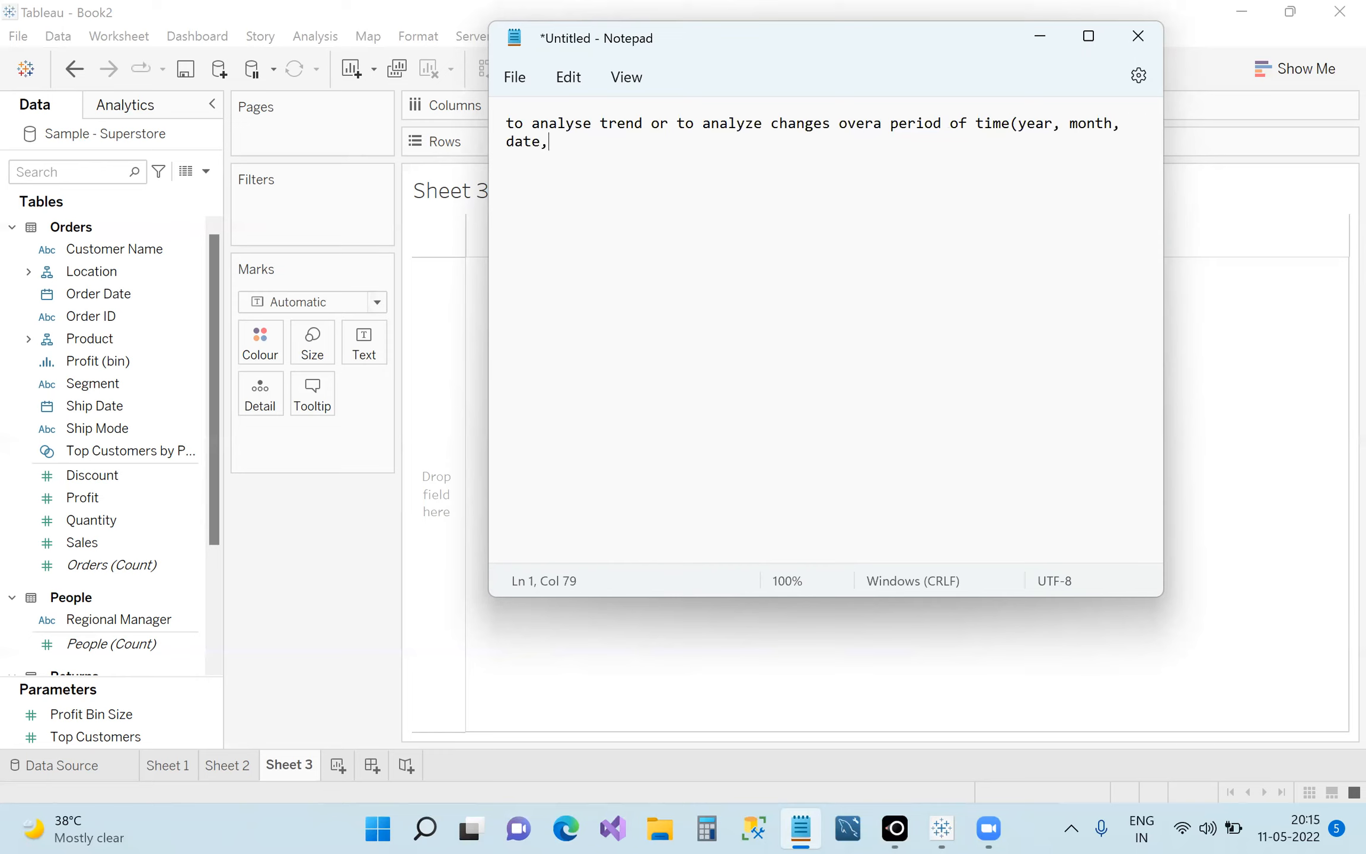
key(BackSpace)
text())
click(1146, 29)
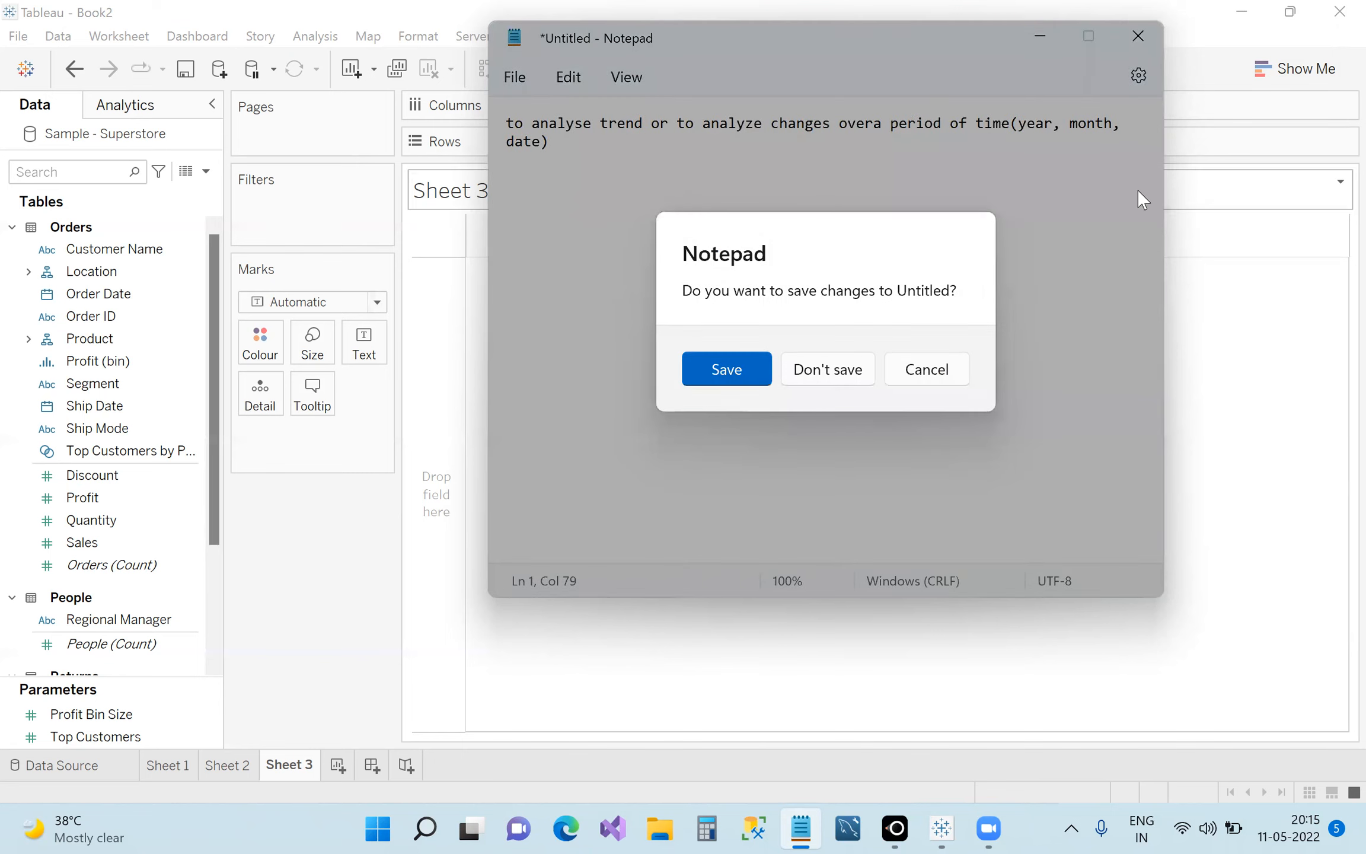
click(910, 376)
click(1040, 36)
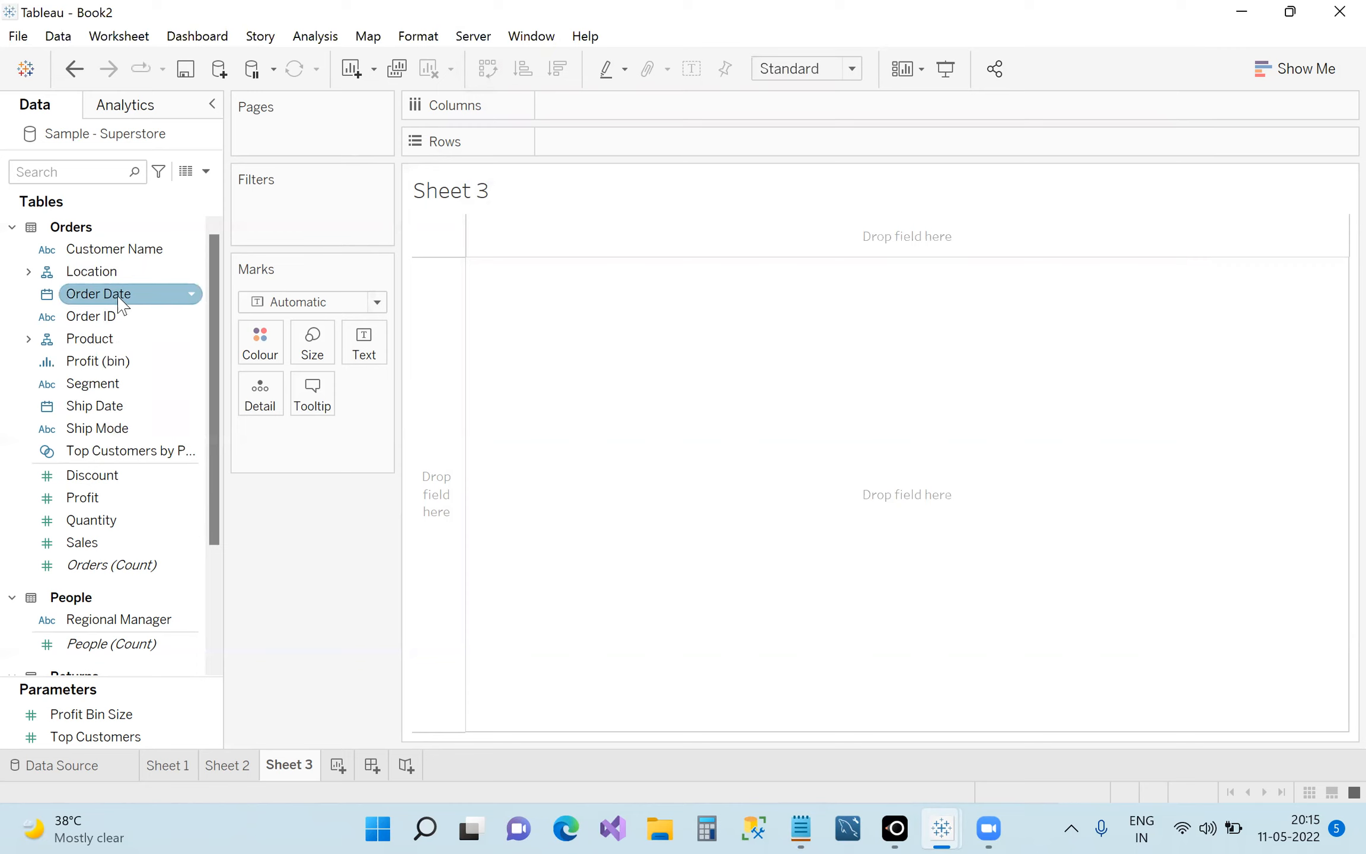
Build a line chart on Sheet 3 with the year of Order Date on Columns and the sum of Sales on Rows.
drag(121, 298, 599, 109)
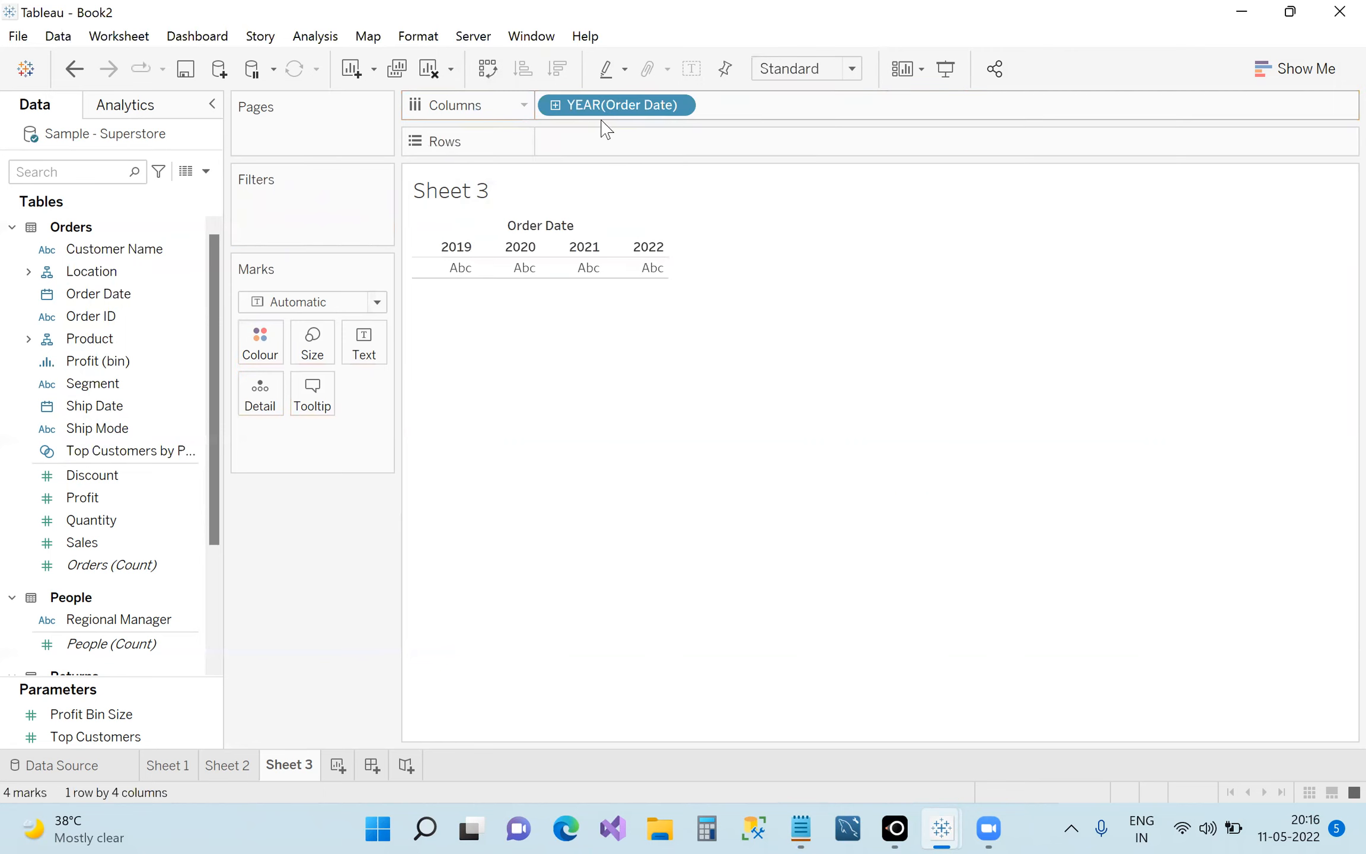
click(76, 549)
drag(76, 549, 555, 152)
mouse_move(537, 415)
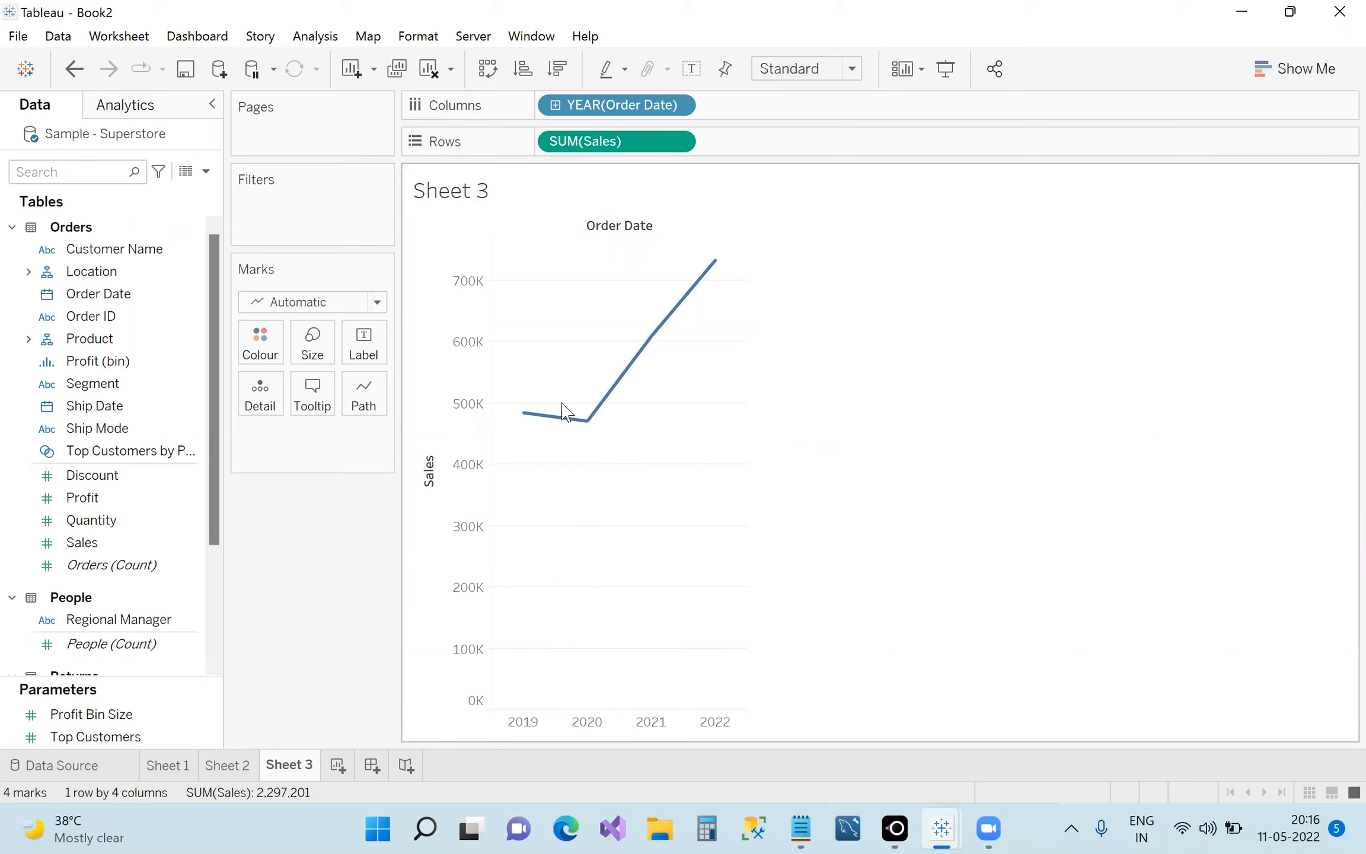
Add a new worksheet and chart the sum of Sales by year of Order Date with the Bar mark type.
click(172, 765)
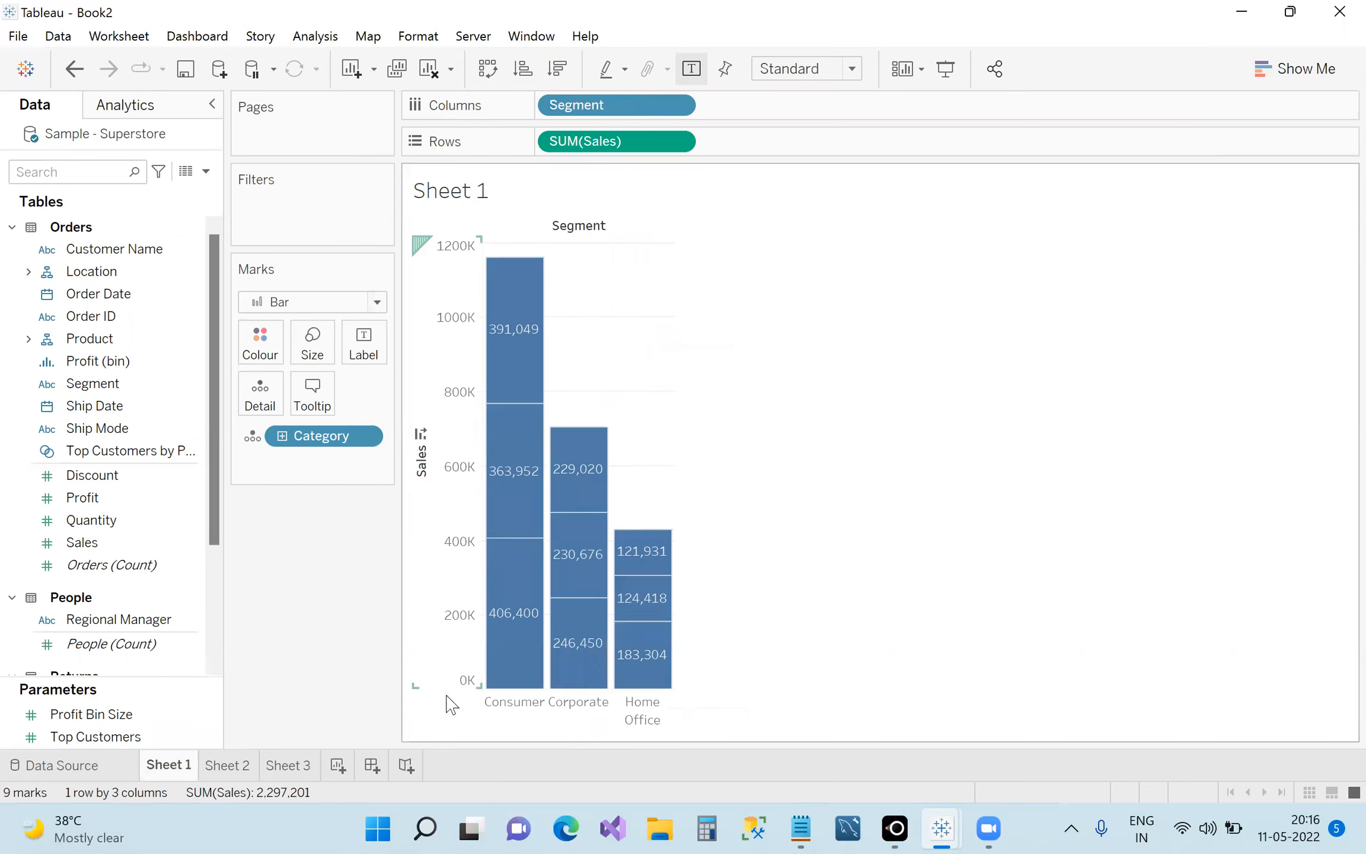
click(221, 768)
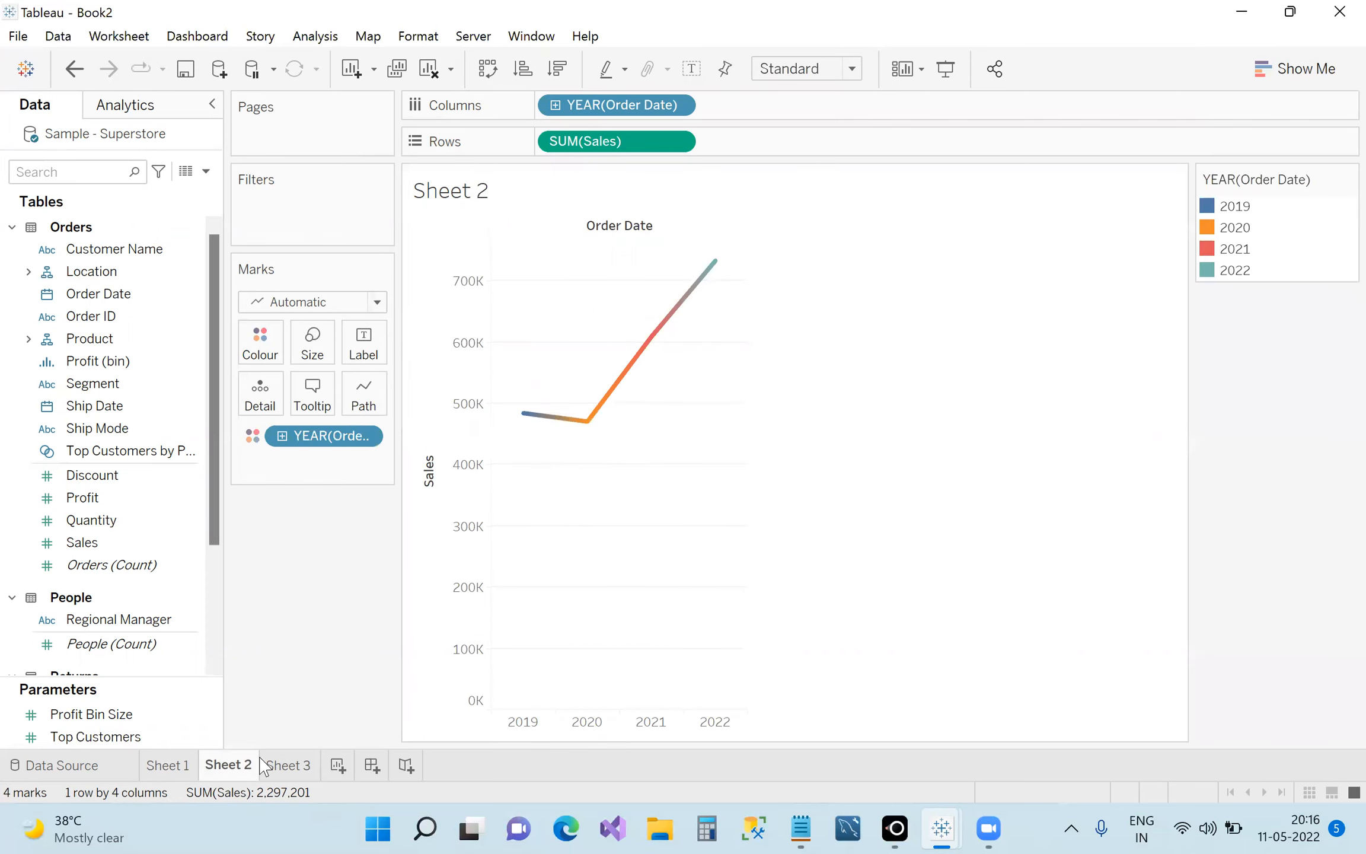
click(347, 765)
drag(124, 296, 611, 118)
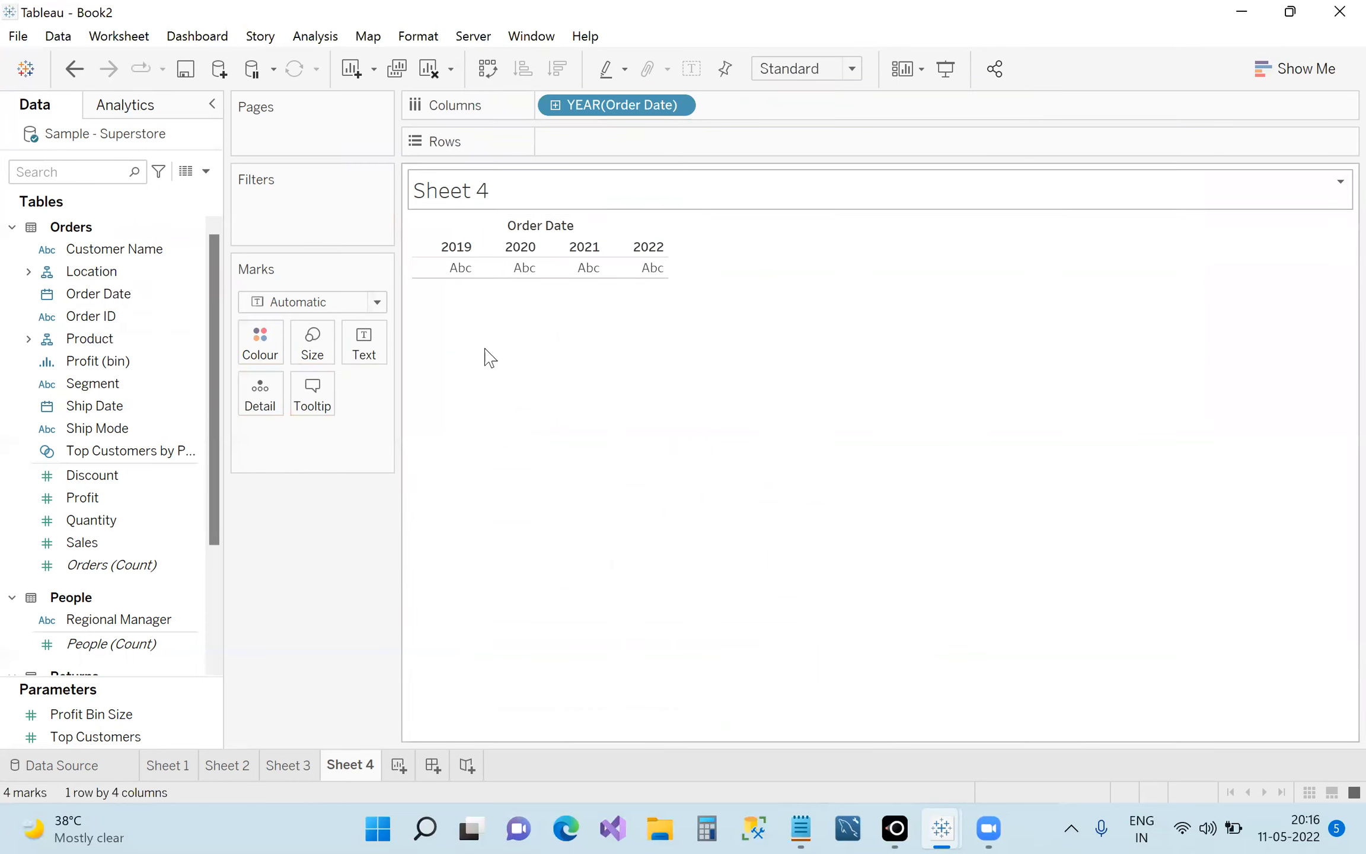
drag(83, 541, 558, 138)
click(377, 303)
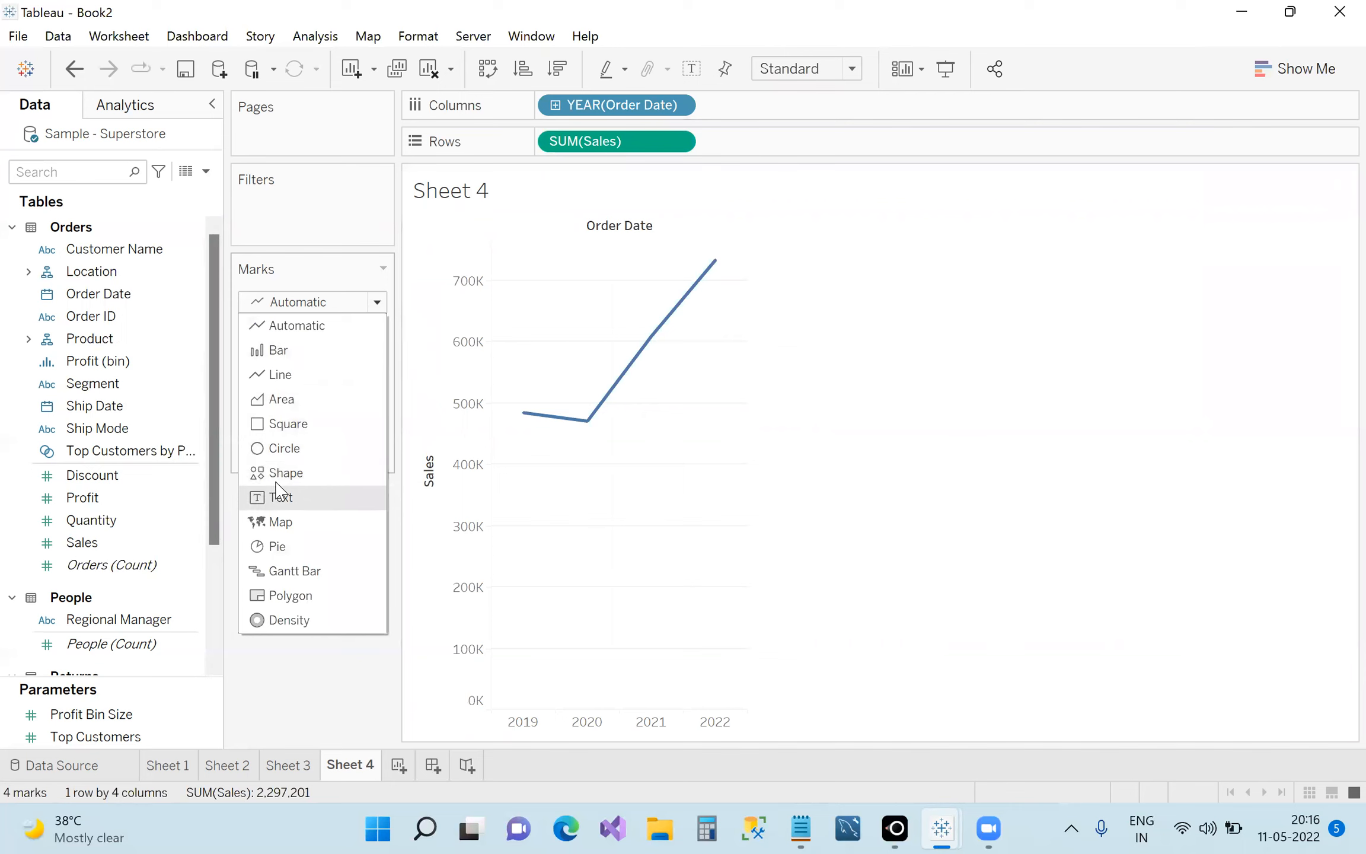
click(279, 350)
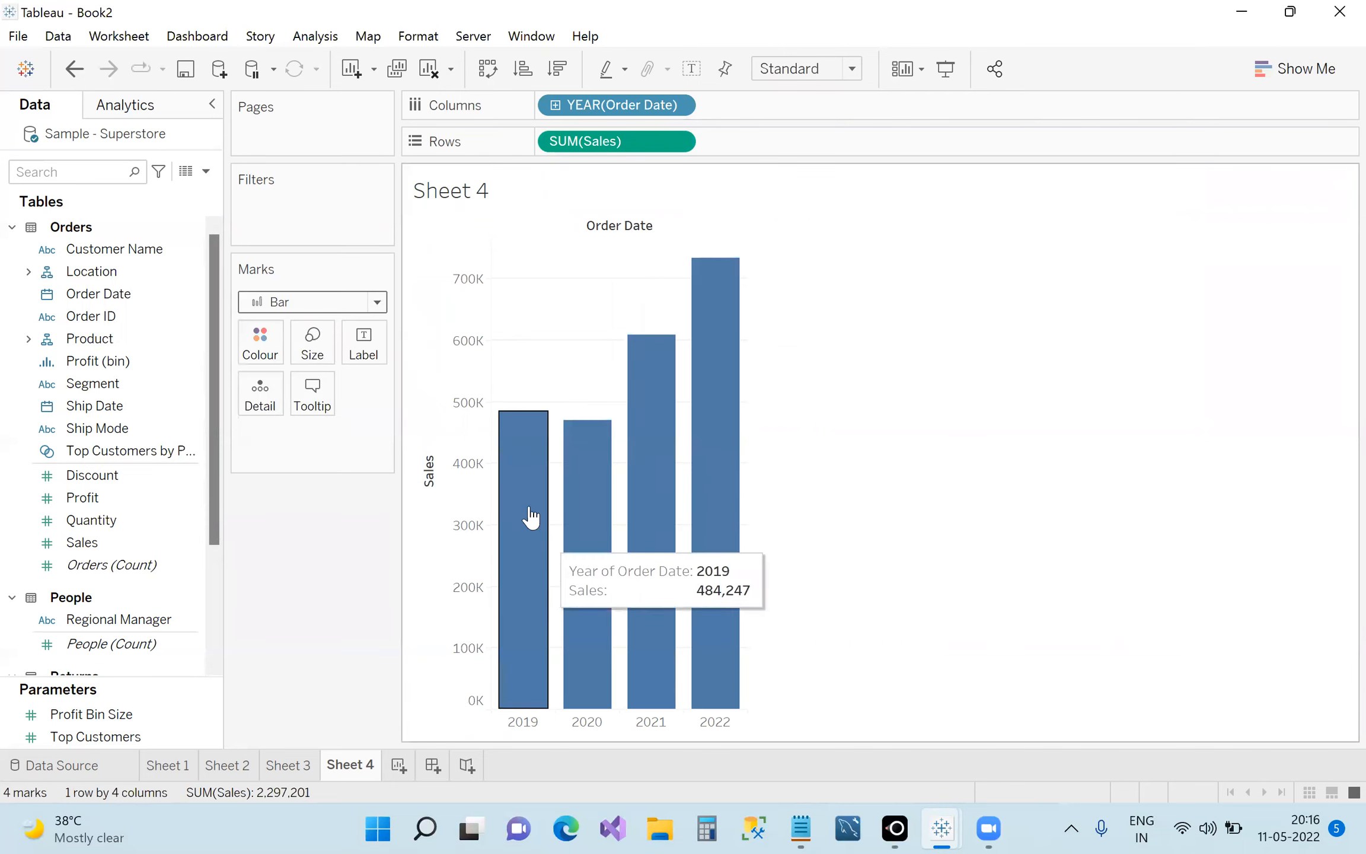
mouse_move(585, 427)
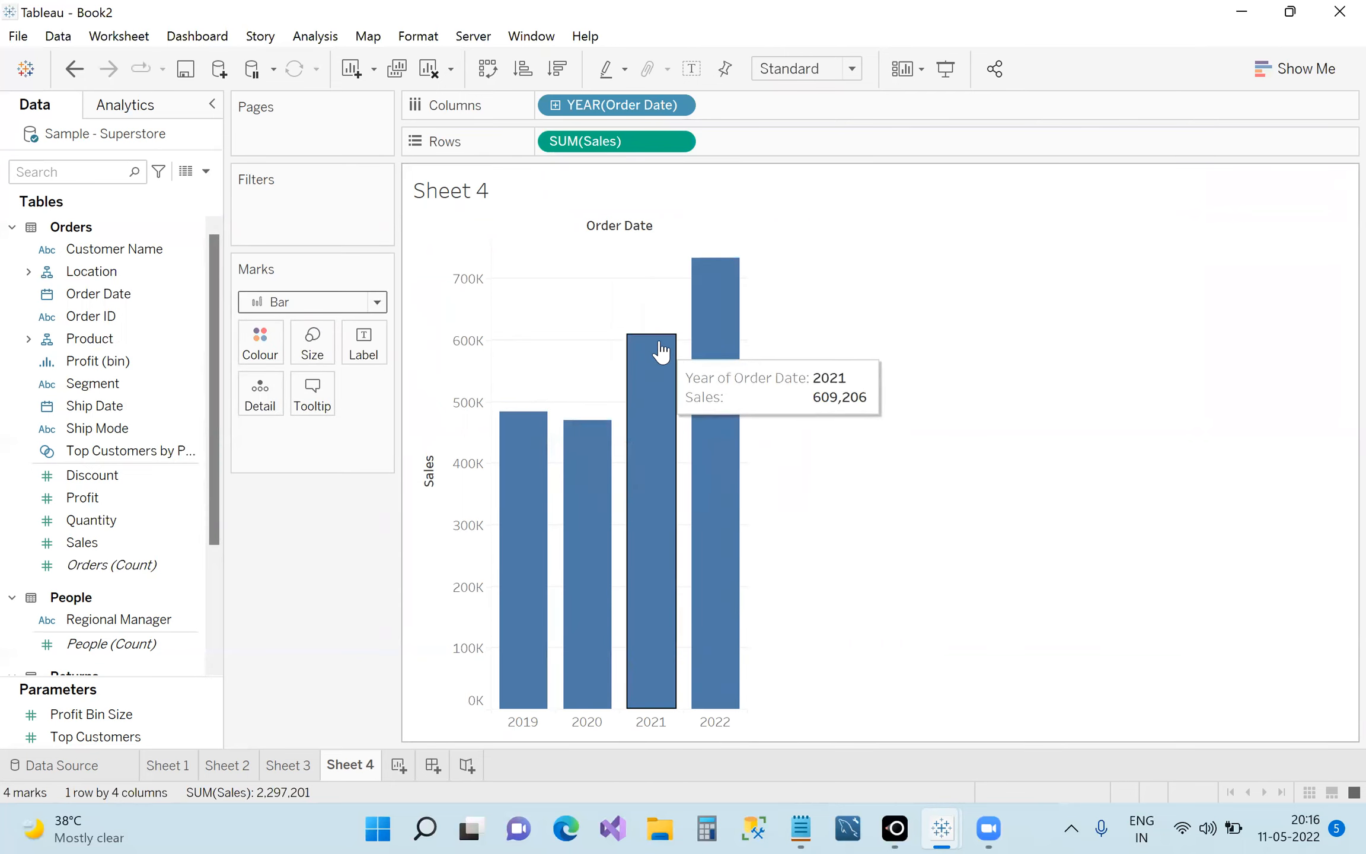
Compare the line chart on Sheet 3 with the bars on Sheet 4, and show mark labels on the bars.
click(293, 765)
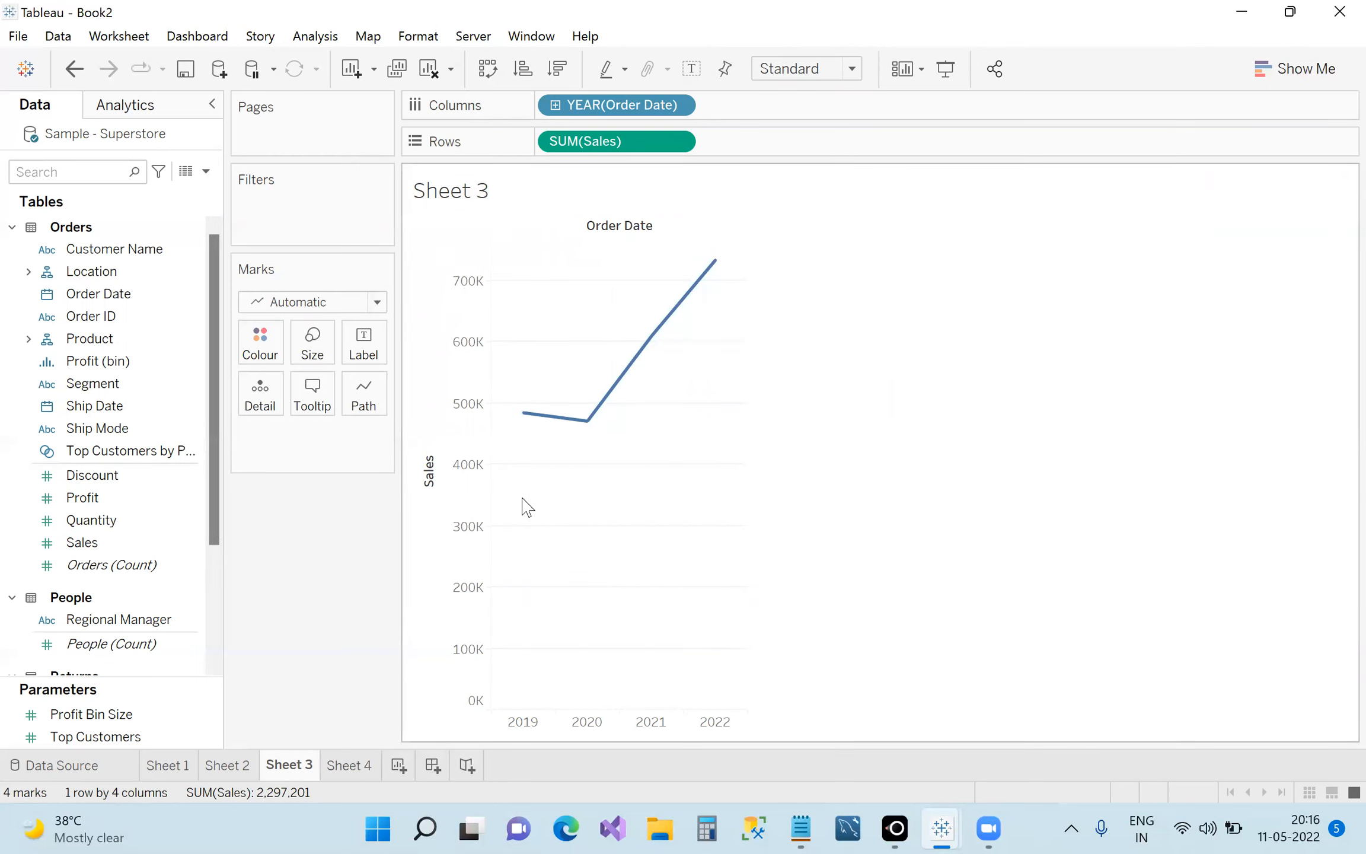
click(372, 766)
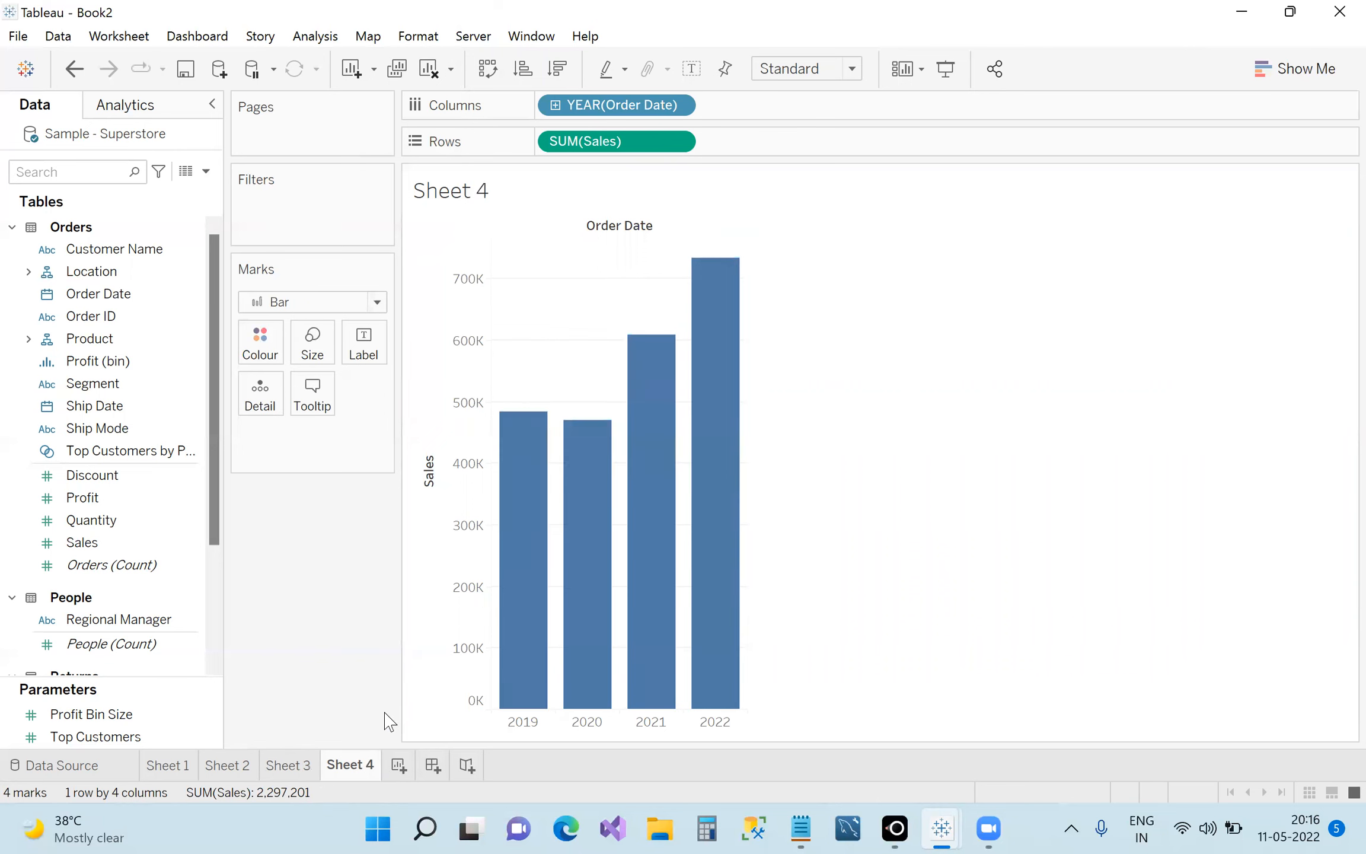
click(377, 347)
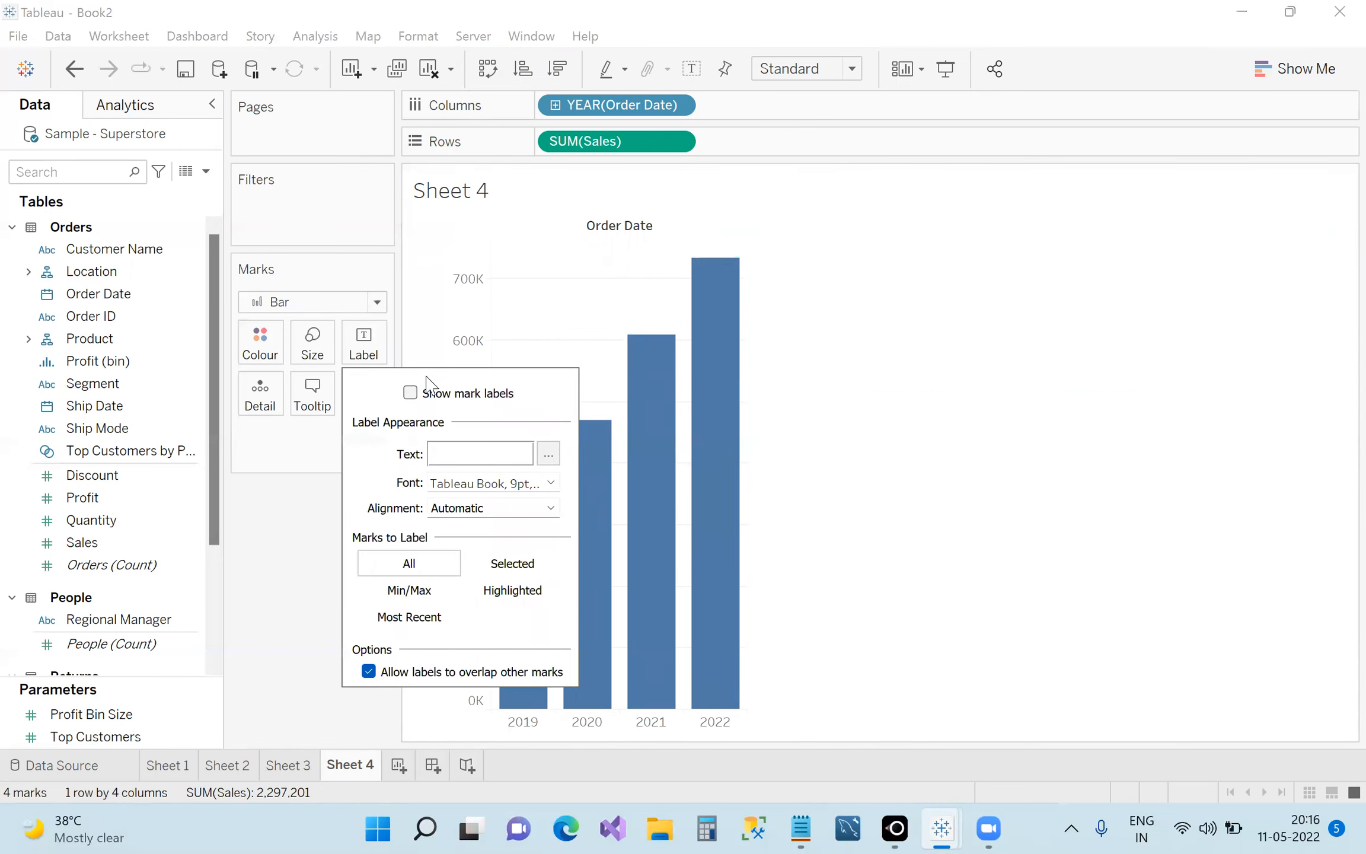
click(409, 393)
click(866, 451)
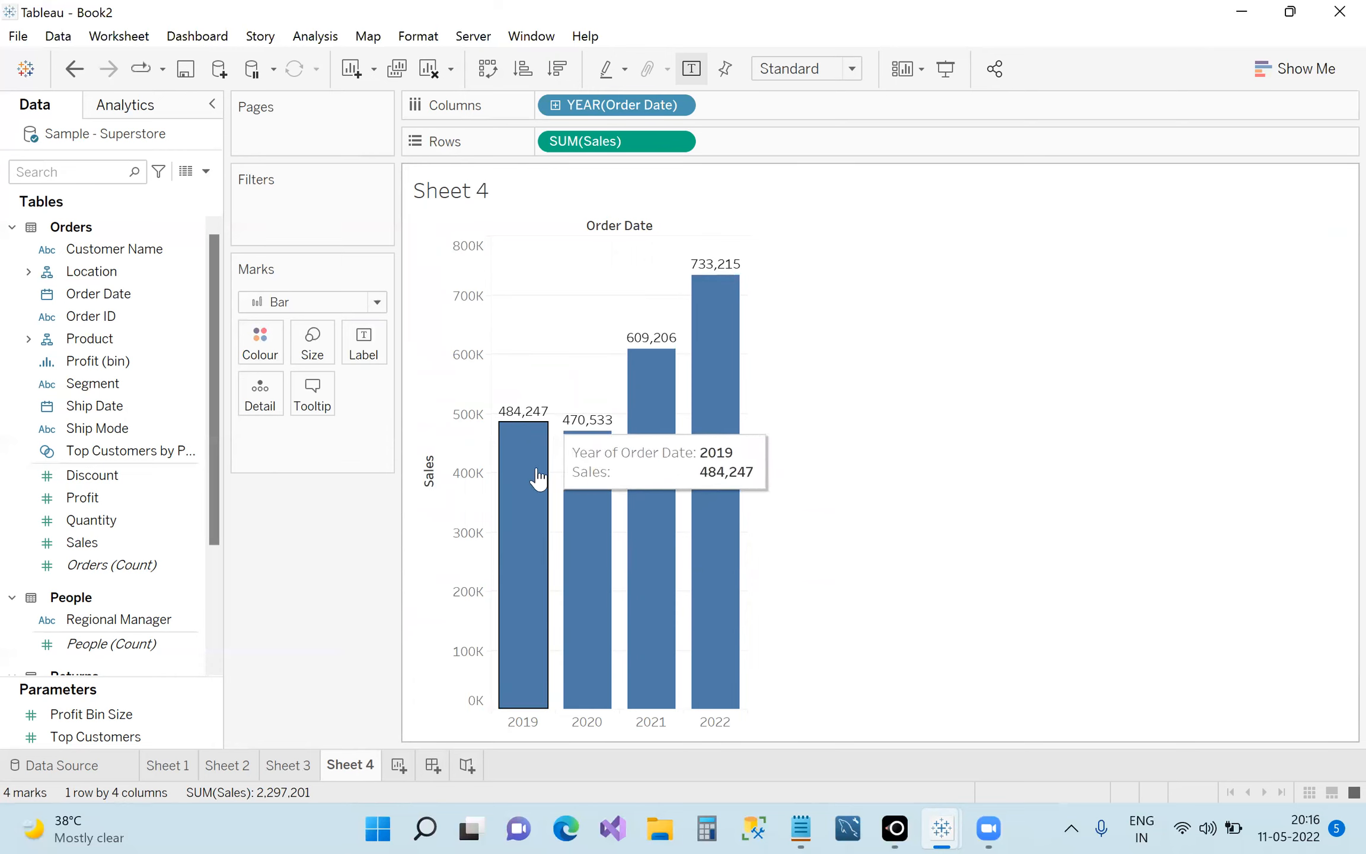
Show mark labels on the yearly sales line in Sheet 3 and check its data points.
click(296, 765)
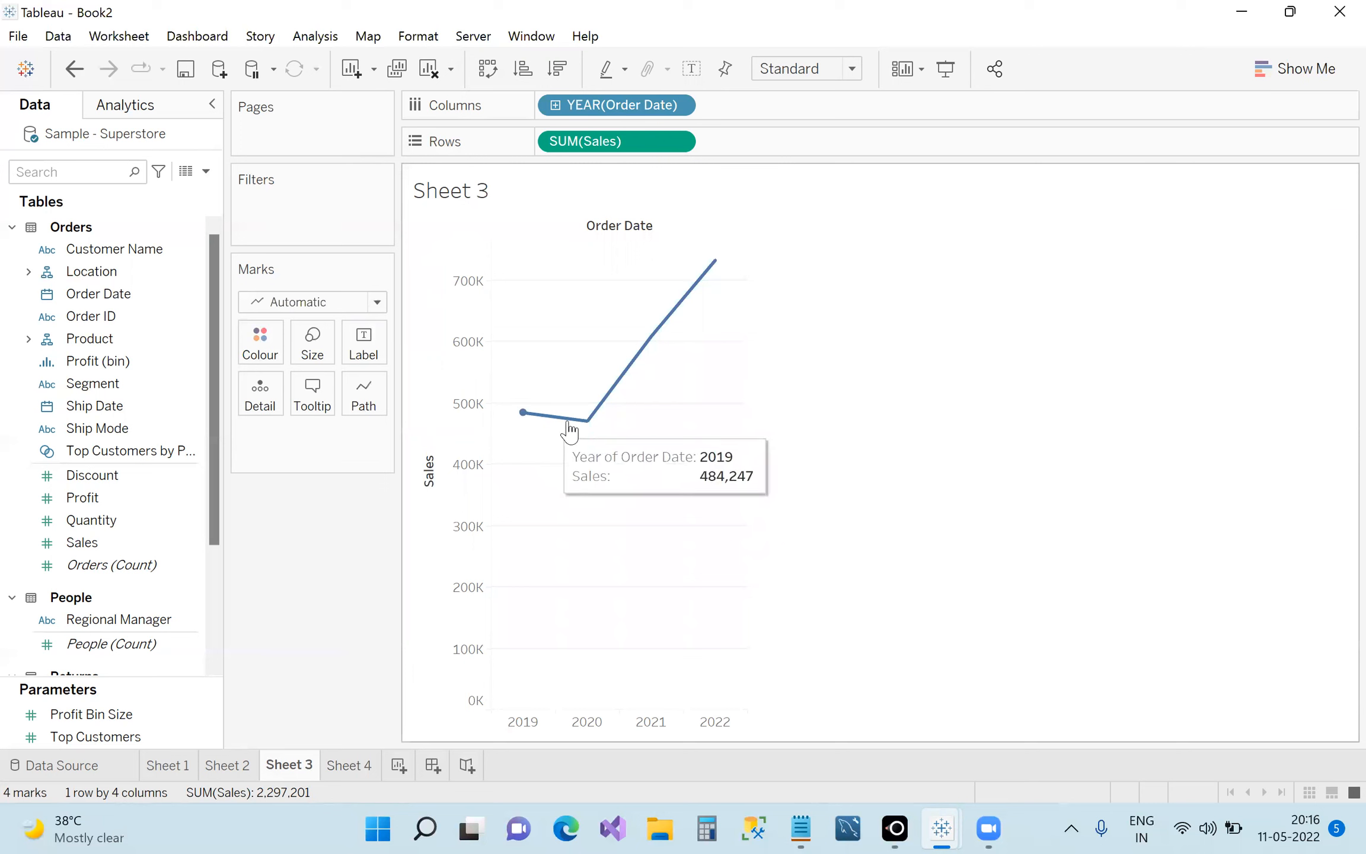
click(363, 340)
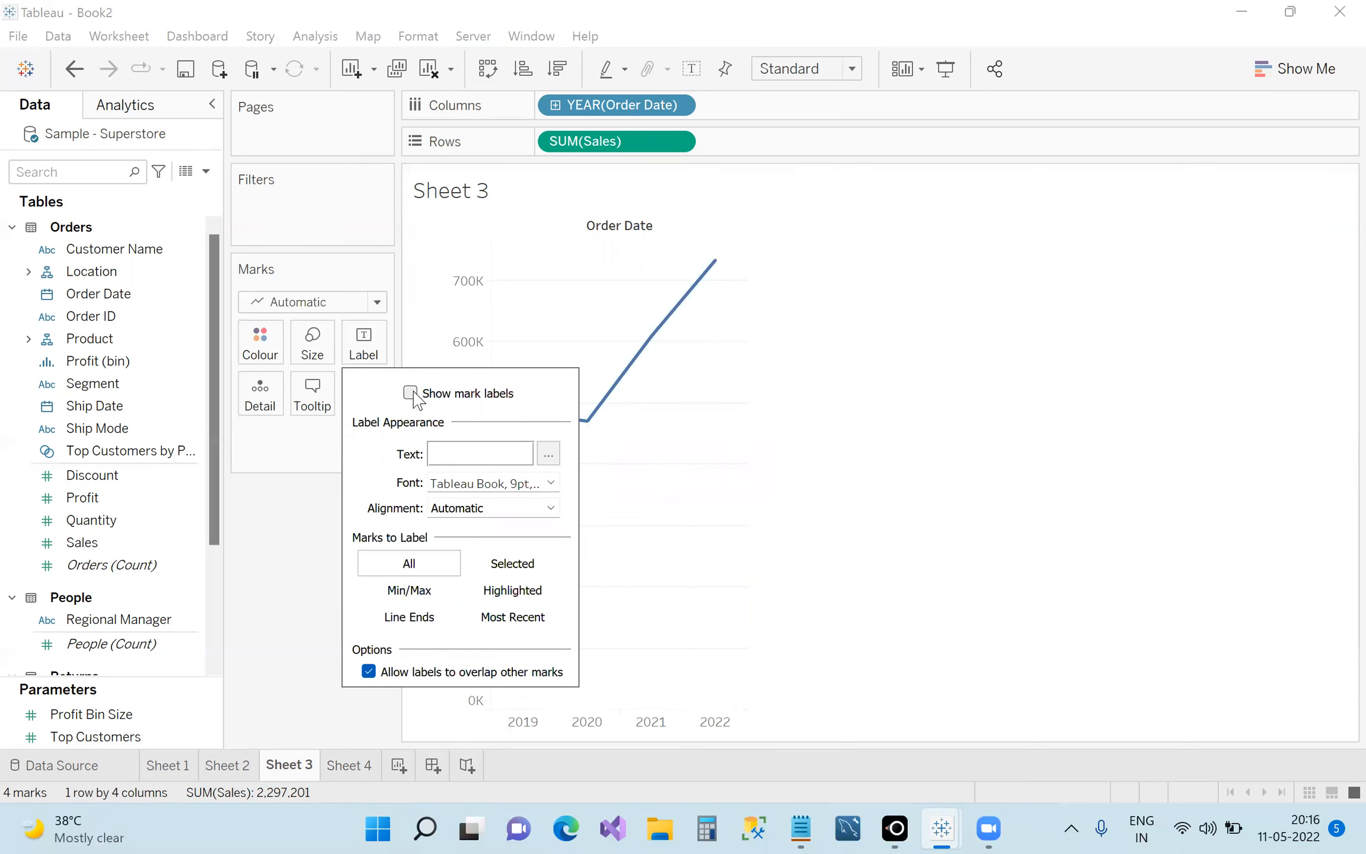
click(410, 393)
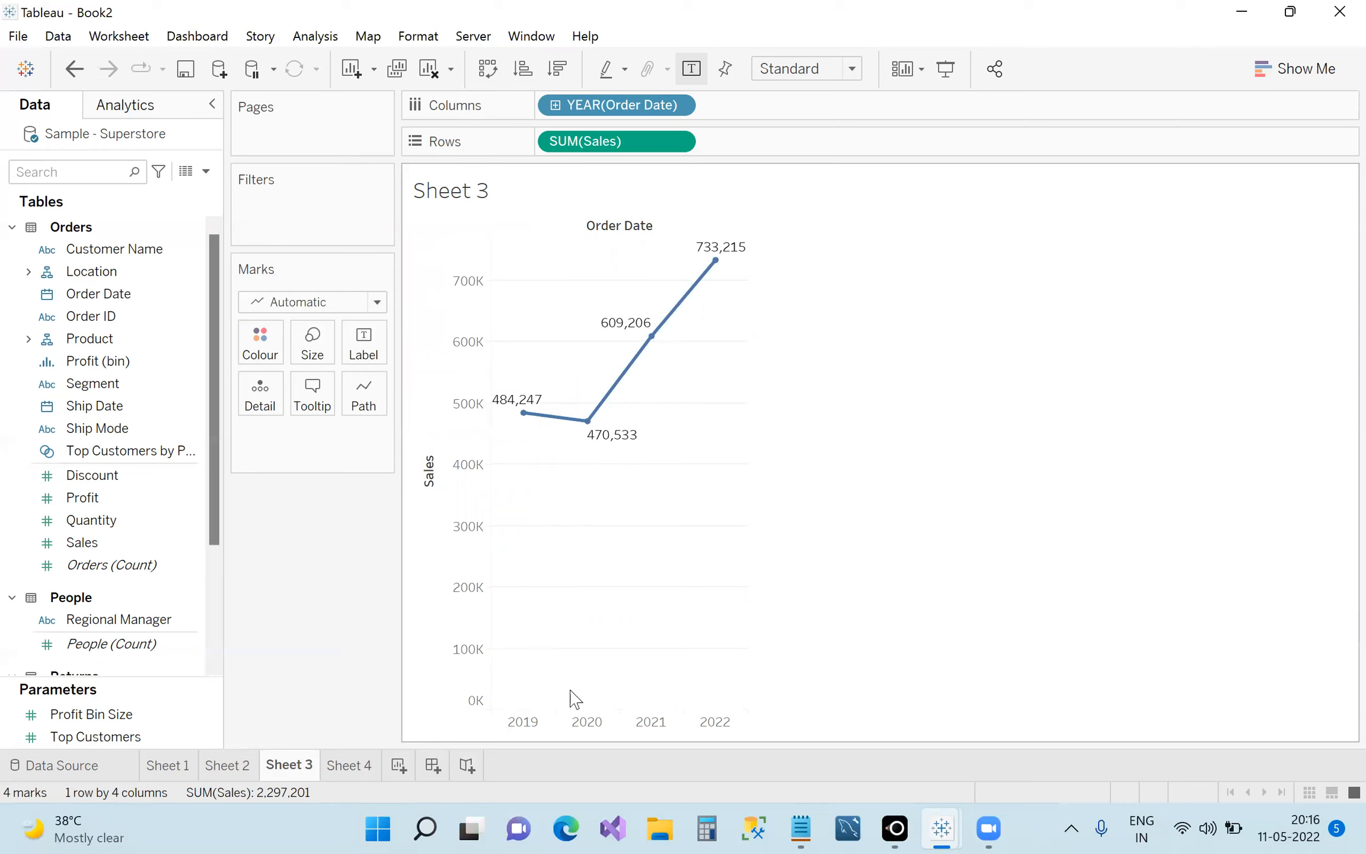
mouse_move(532, 422)
mouse_move(648, 335)
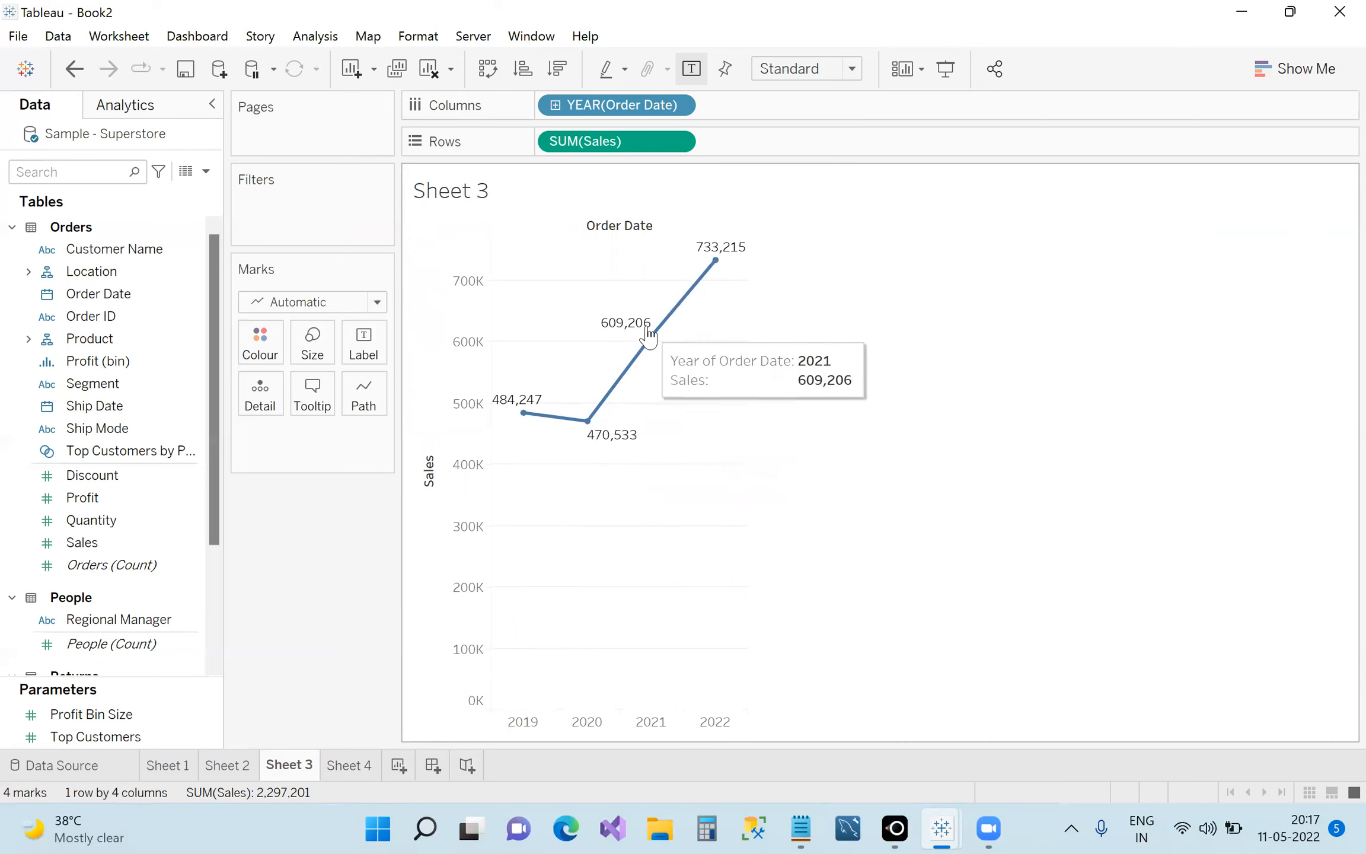
Compare how the Sheet 4 bars and the Sheet 3 line present the change in sales from year to year.
click(368, 763)
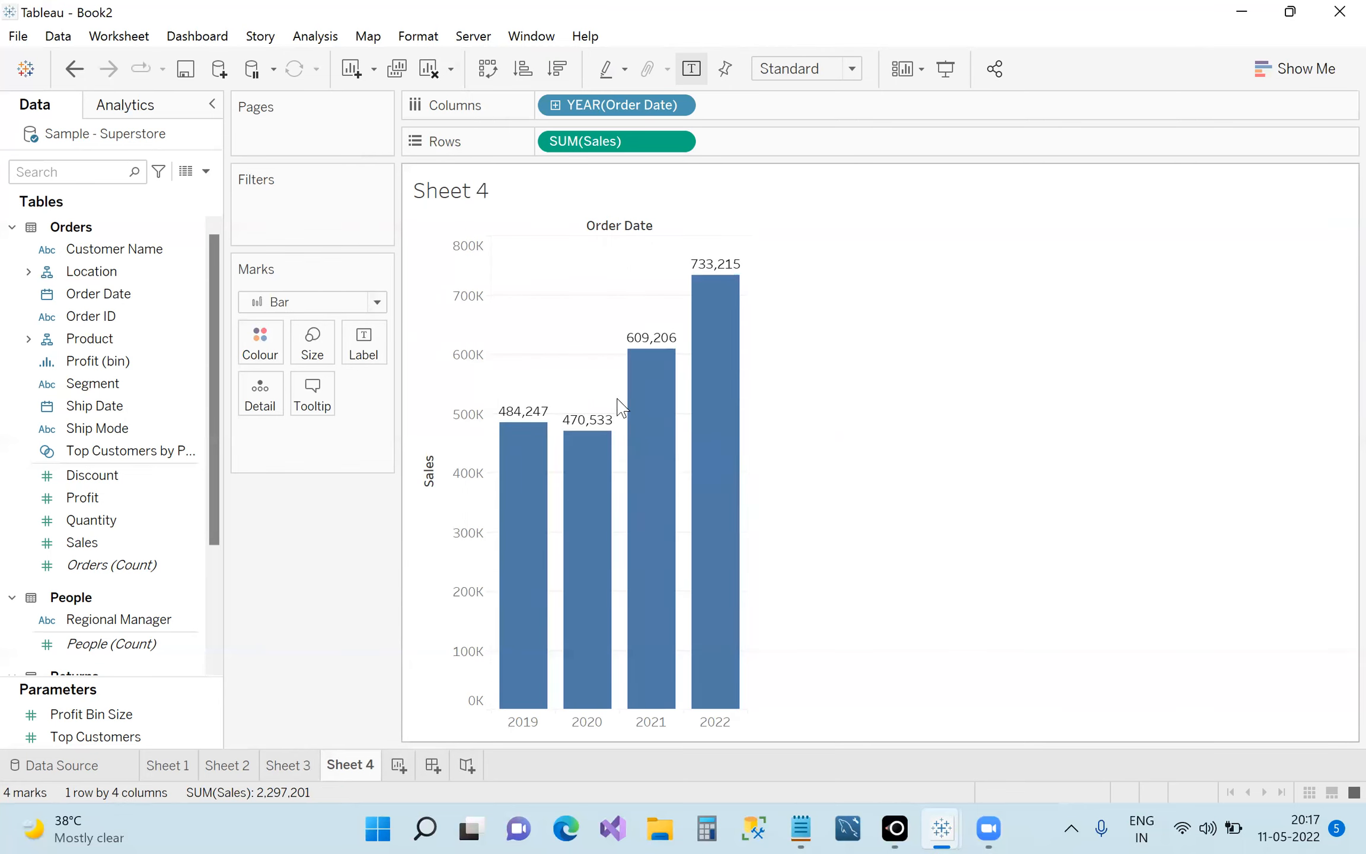
mouse_move(664, 560)
click(288, 765)
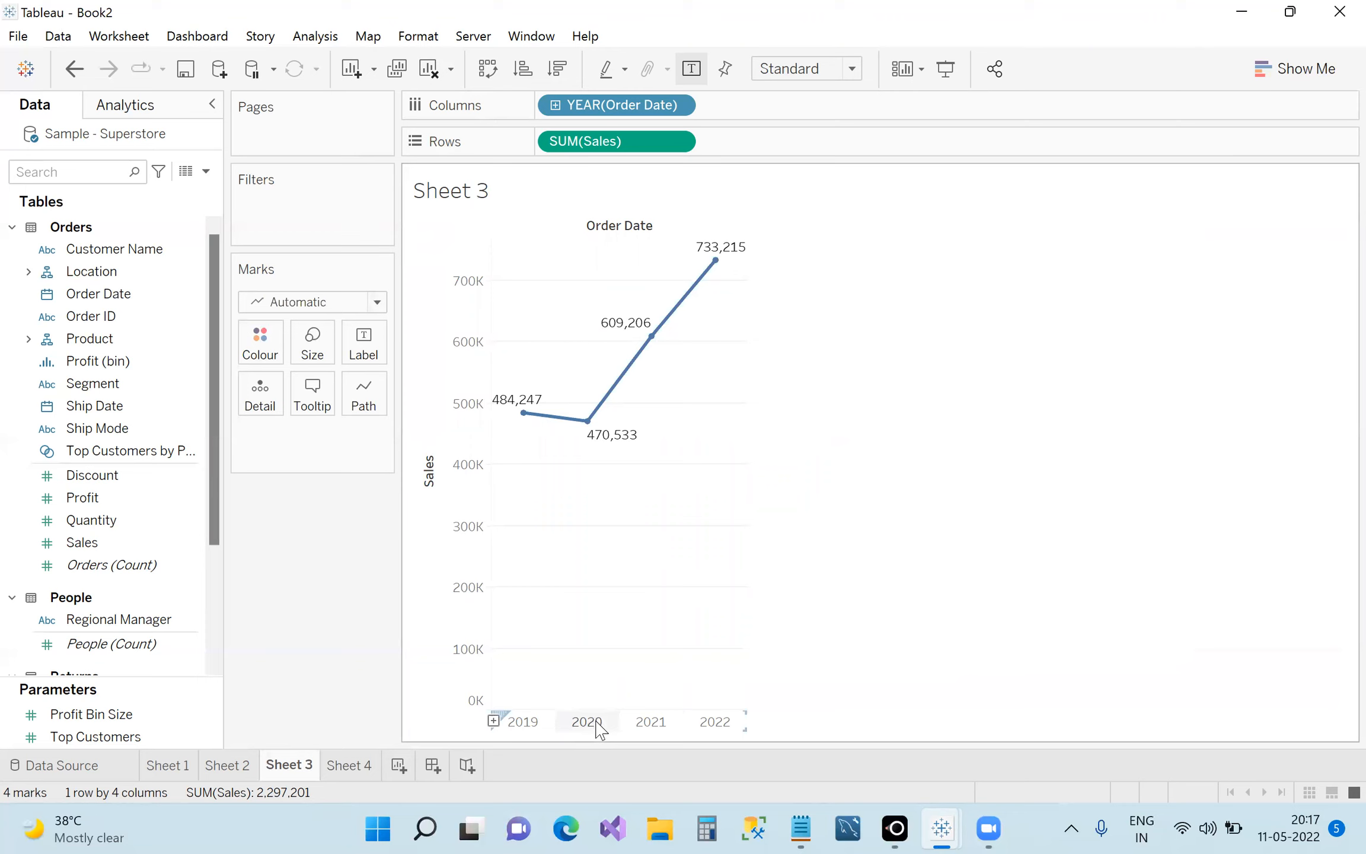
mouse_move(585, 424)
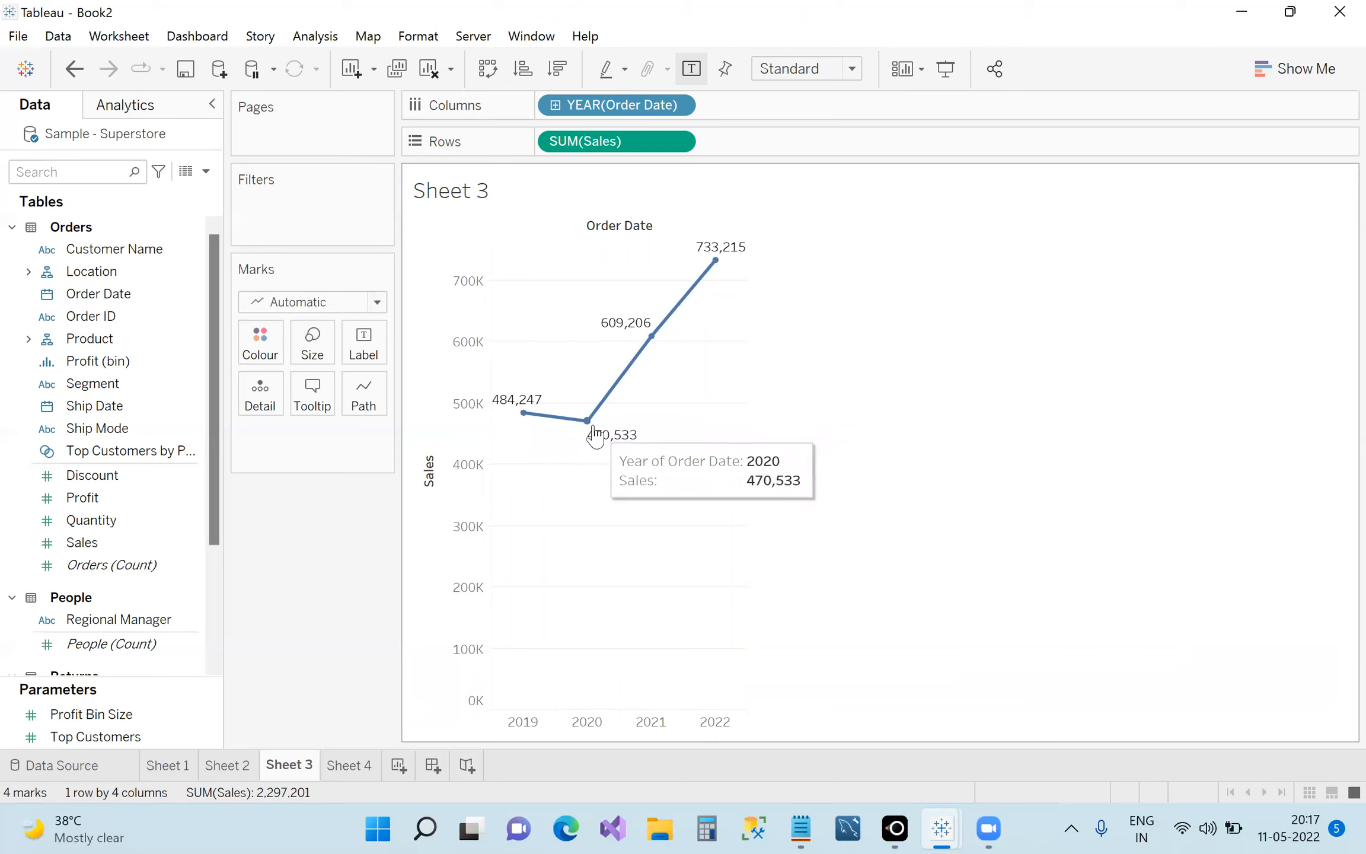
mouse_move(644, 363)
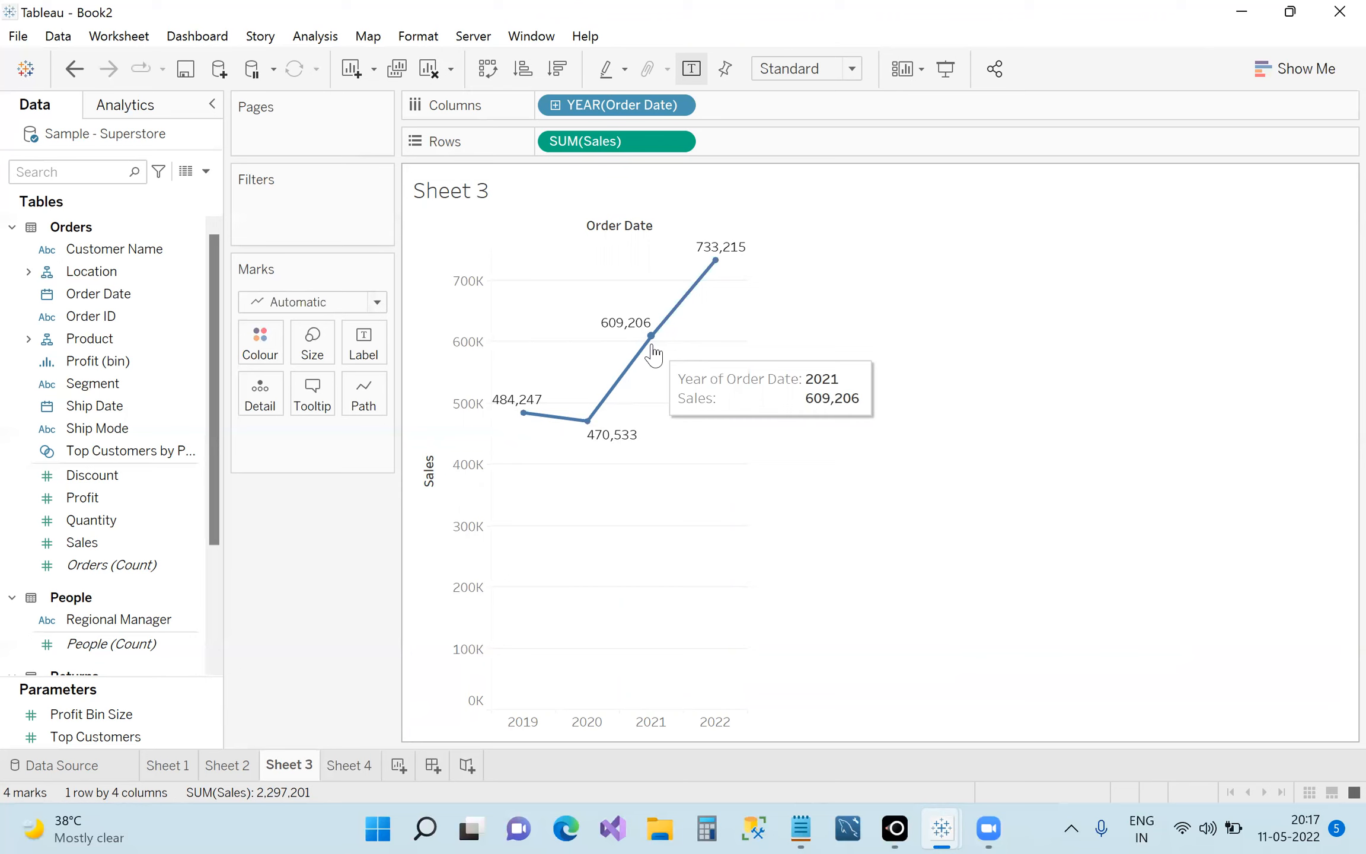
click(368, 768)
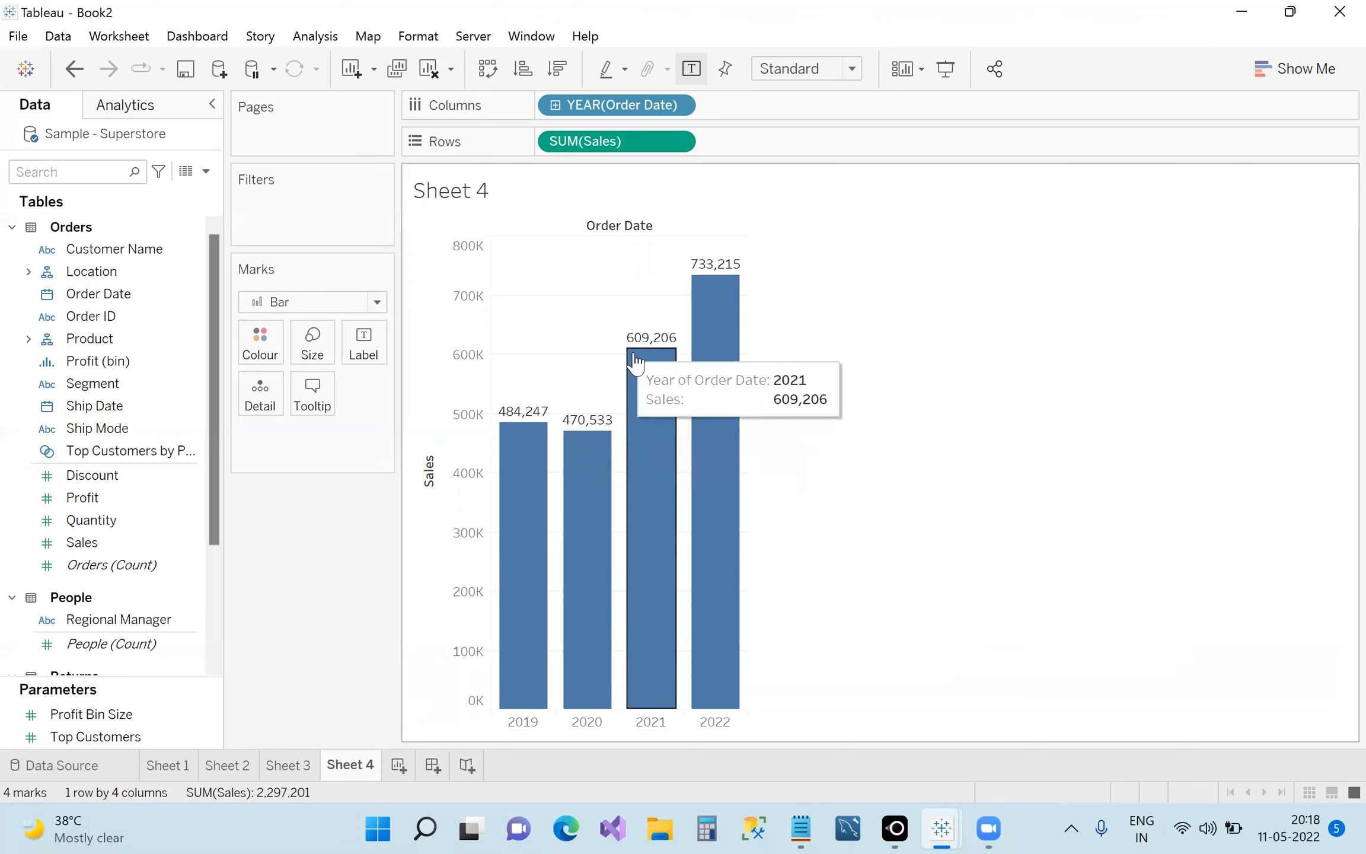
mouse_move(713, 339)
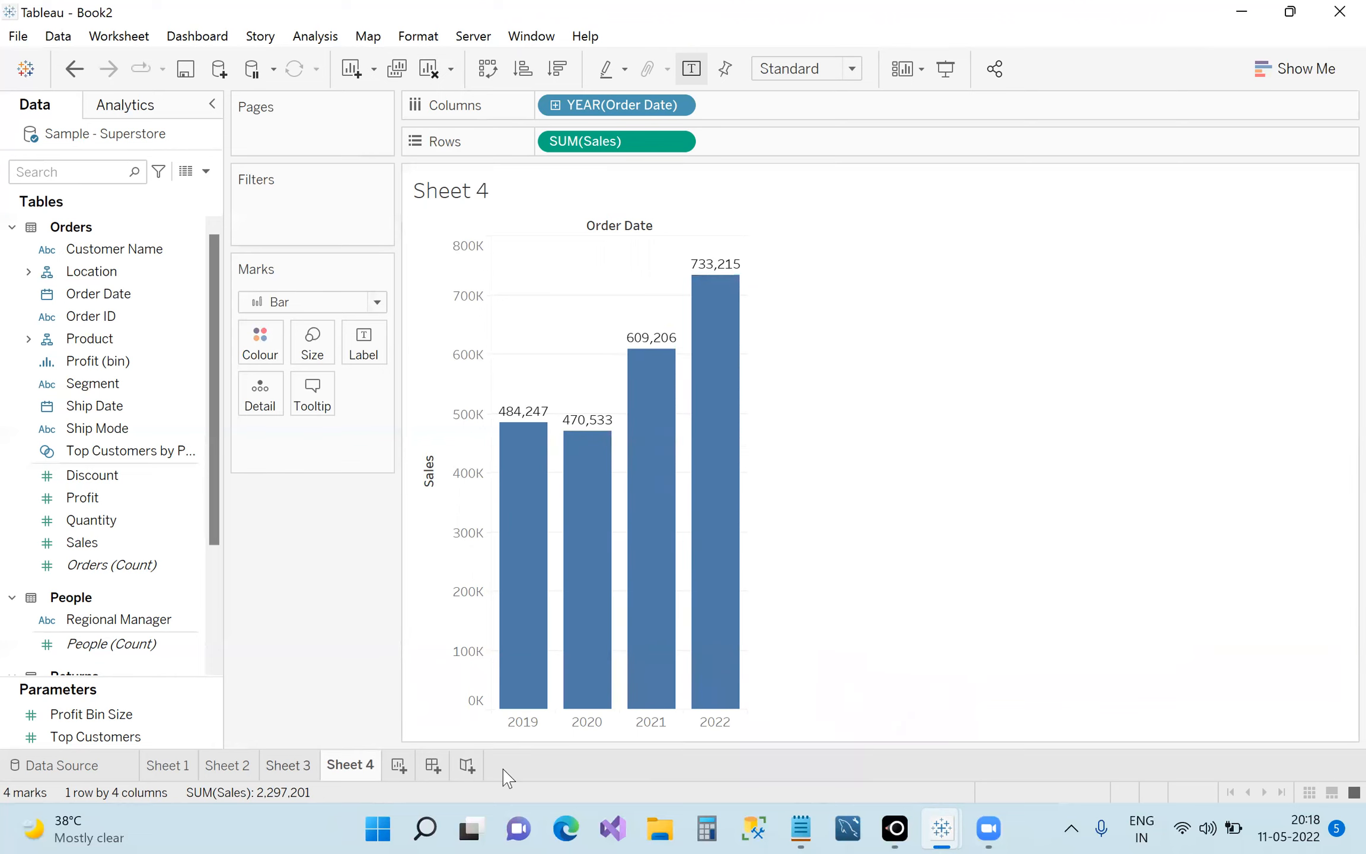
Return to Sheet 3, switch to Notepad, add the line "segment wise sales" below the trend note, and go back to Tableau.
key(ctrl+shift+Tab)
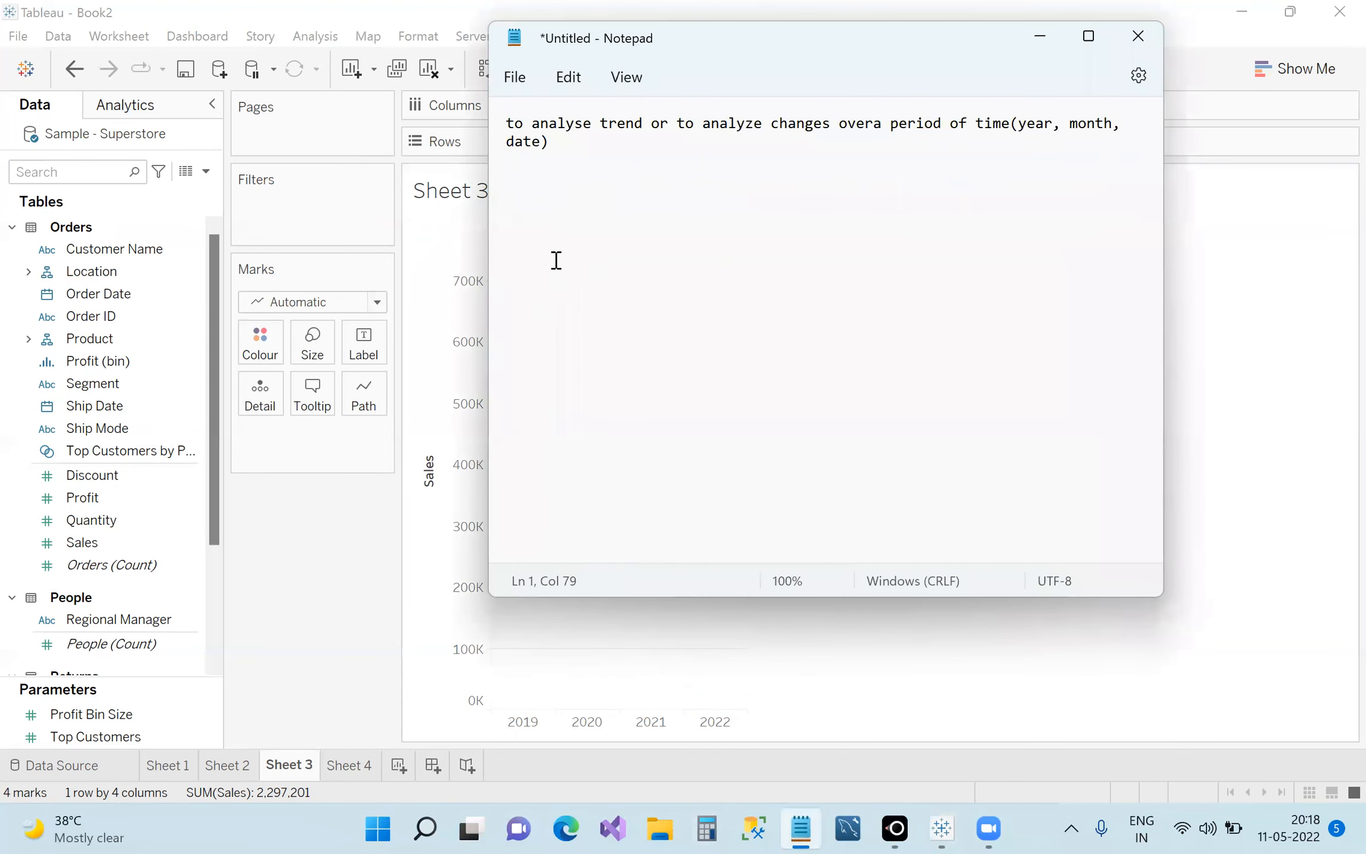
key(Return)
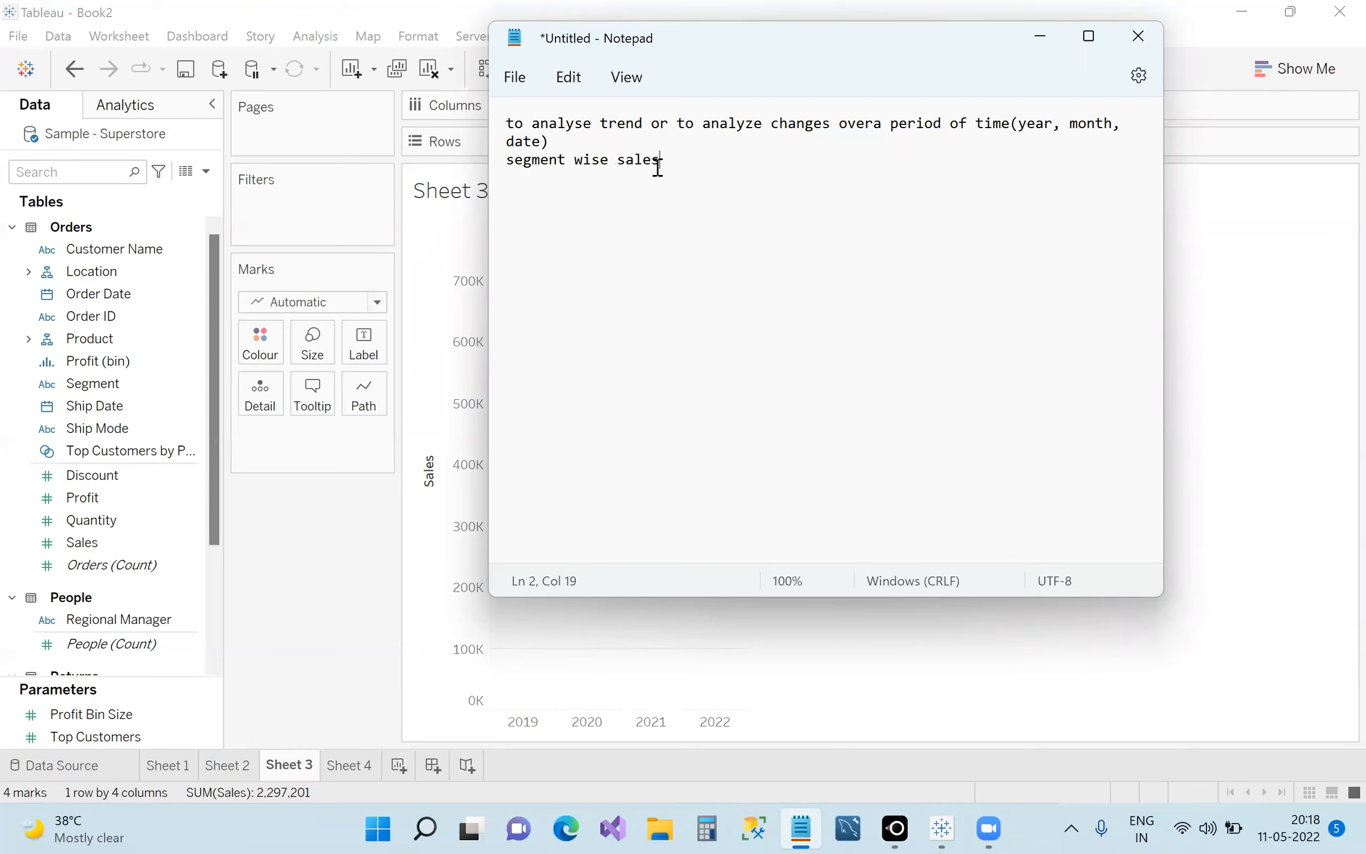
drag(665, 165, 504, 166)
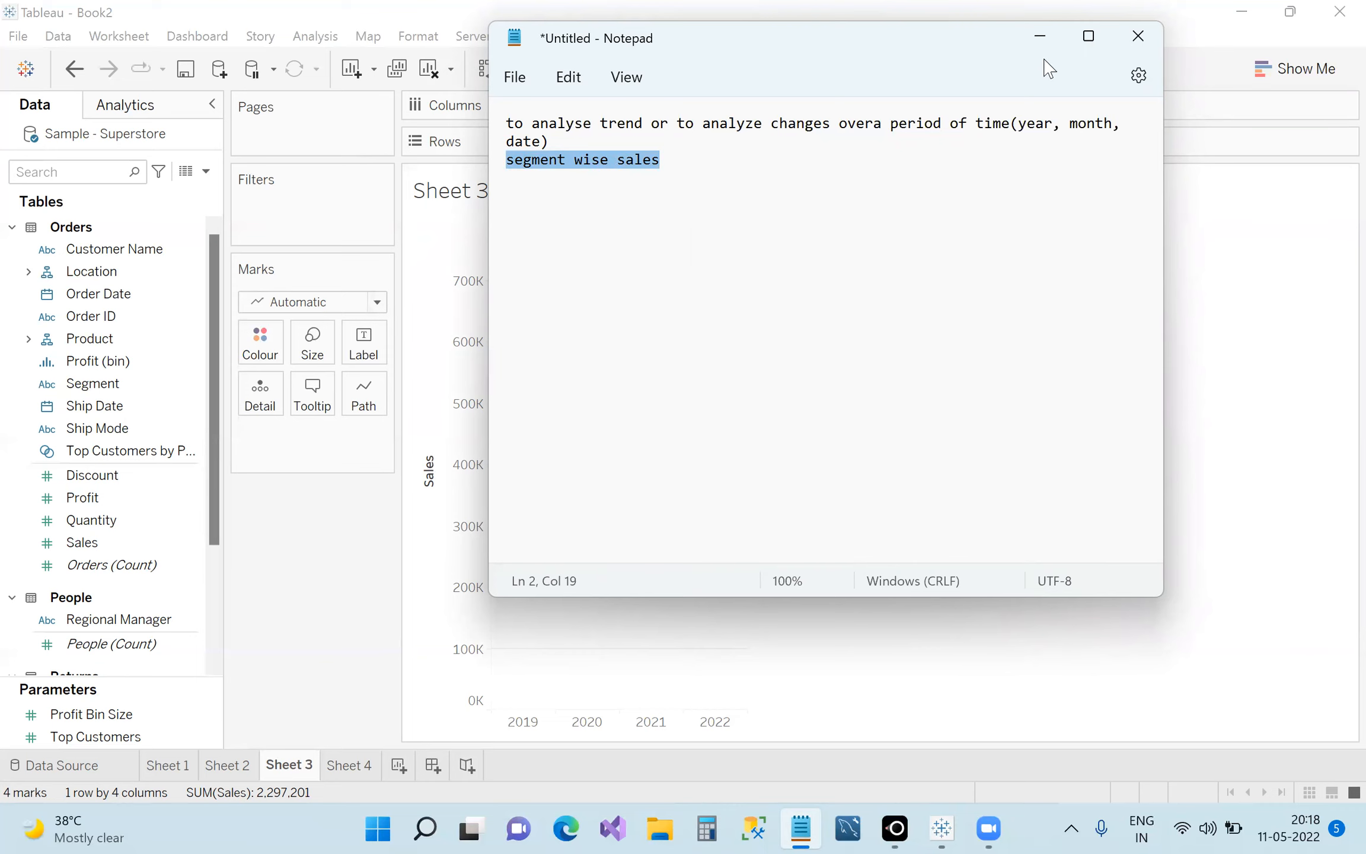
click(1040, 38)
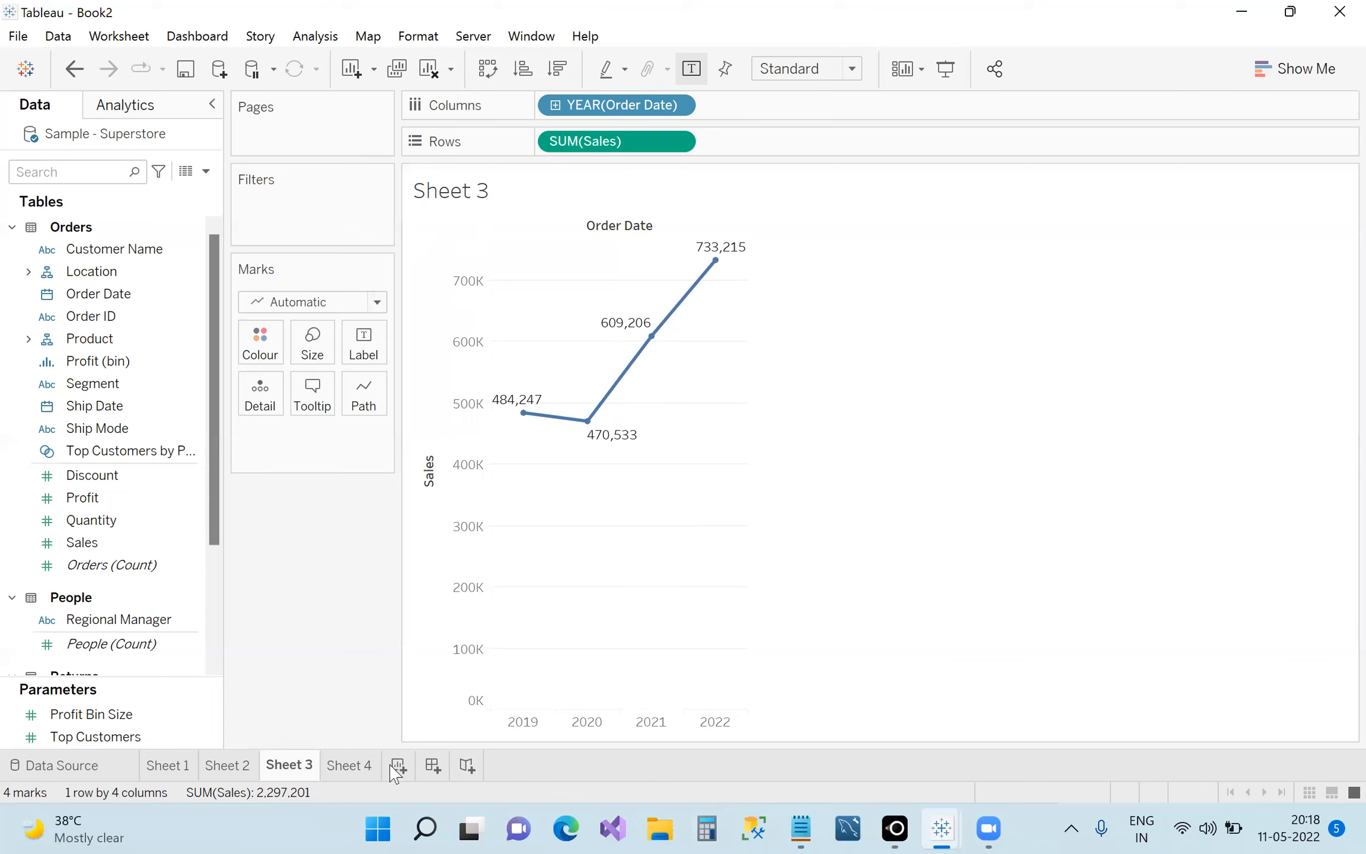
Add a new worksheet and place the Segment field on Rows.
click(397, 765)
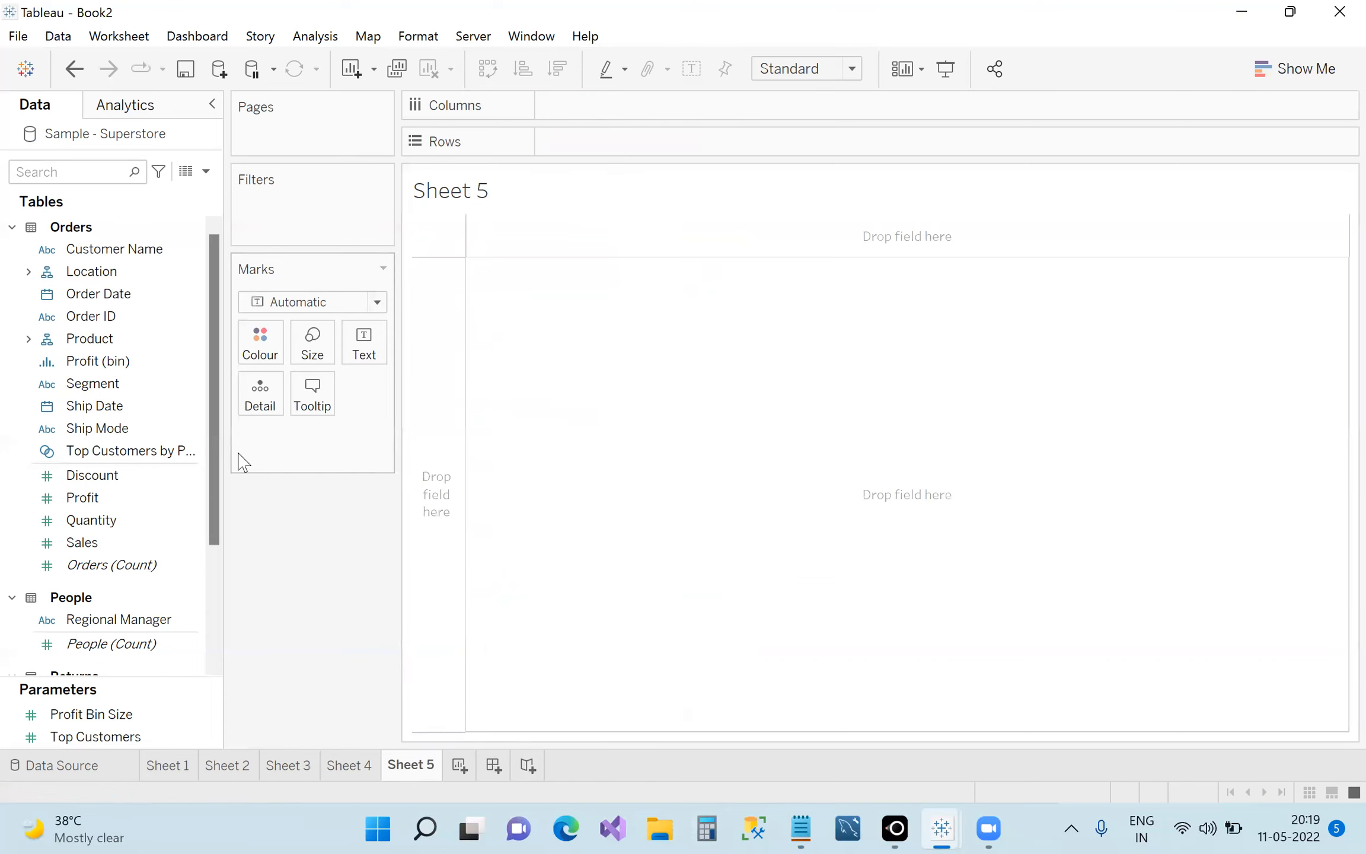
drag(85, 392, 136, 397)
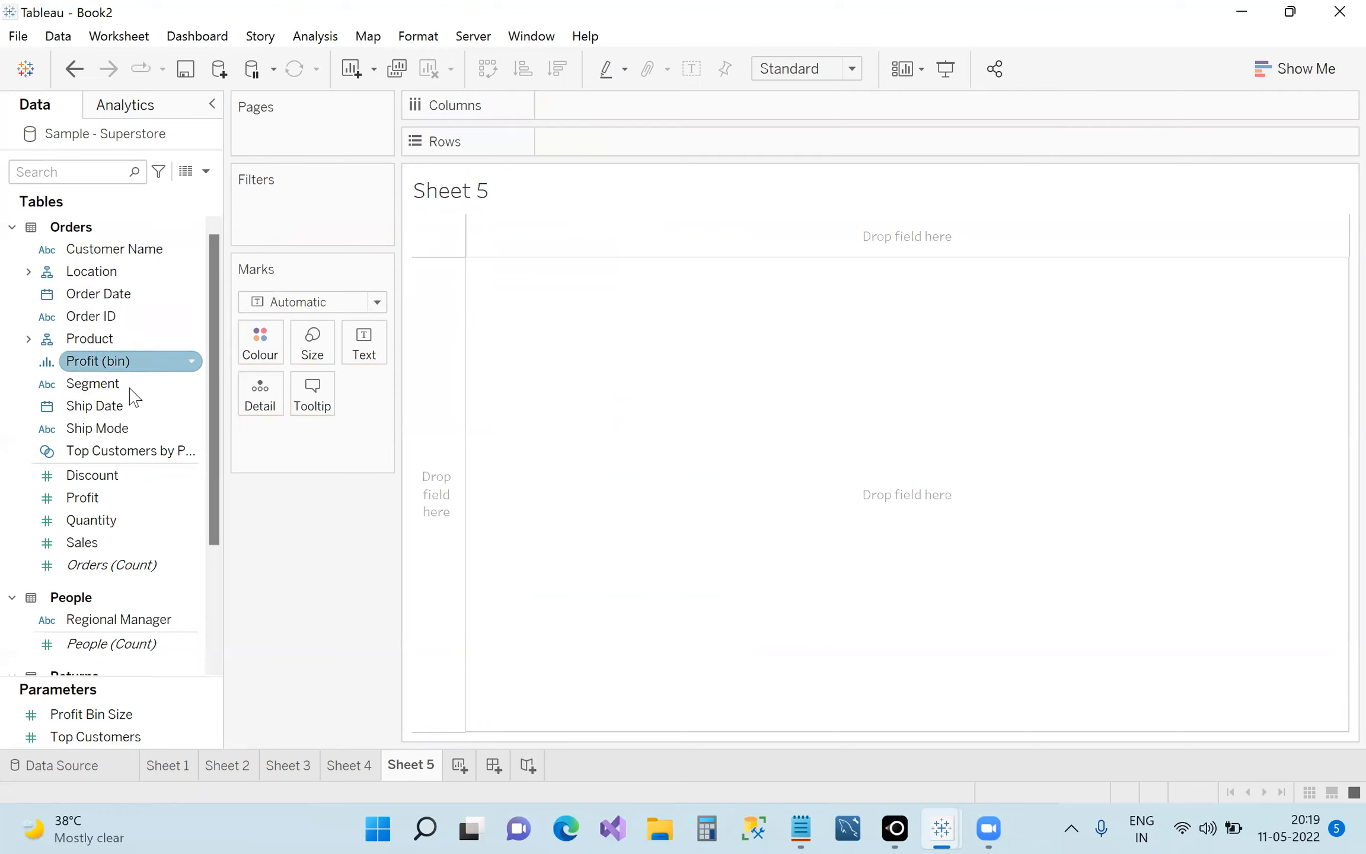
click(105, 391)
double_click(106, 398)
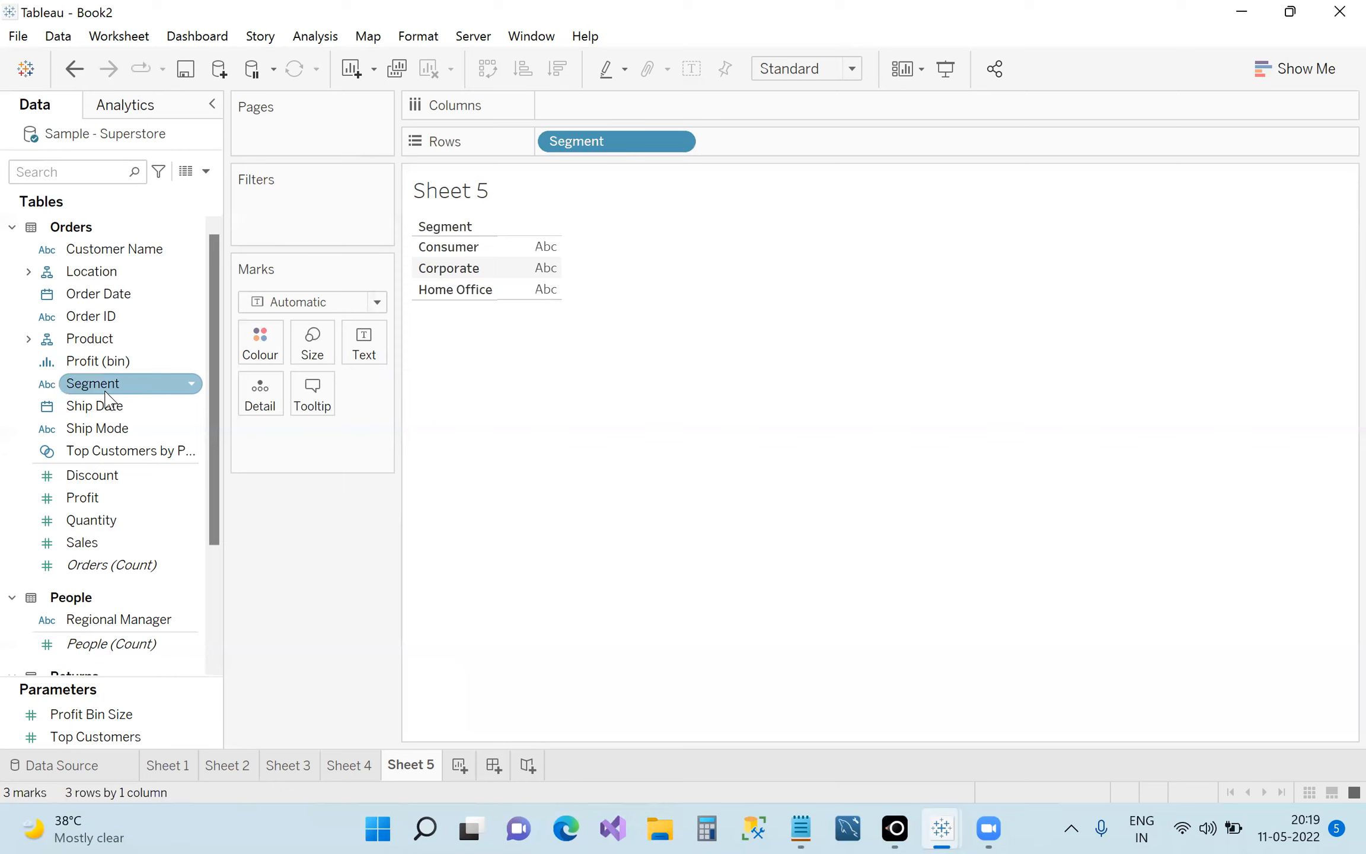
Add Sales to the Segment sheet, set the marks to Bar, and arrange vertical bars with Segment on Columns and Sales on Rows.
click(130, 520)
drag(120, 539, 387, 442)
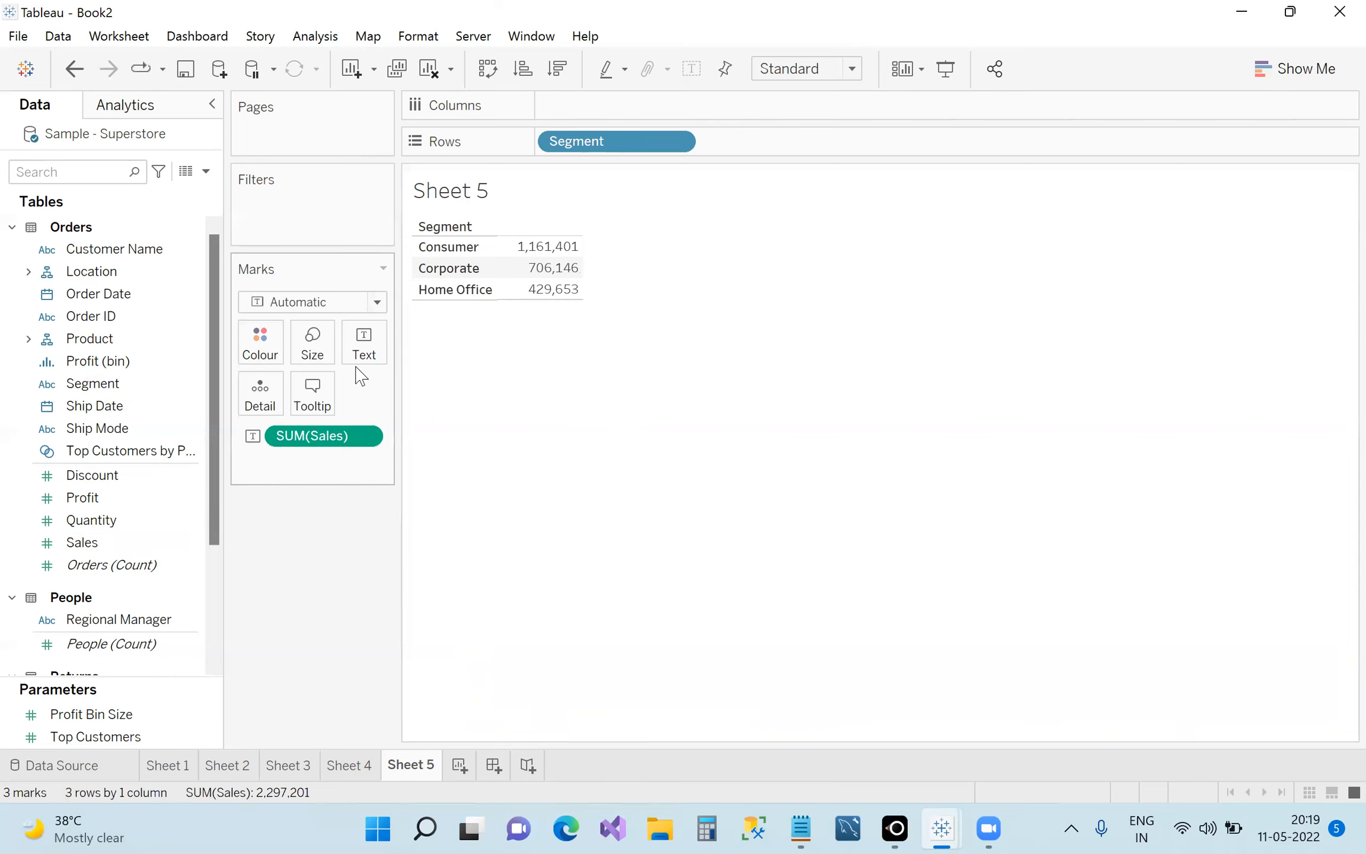
click(377, 304)
click(330, 356)
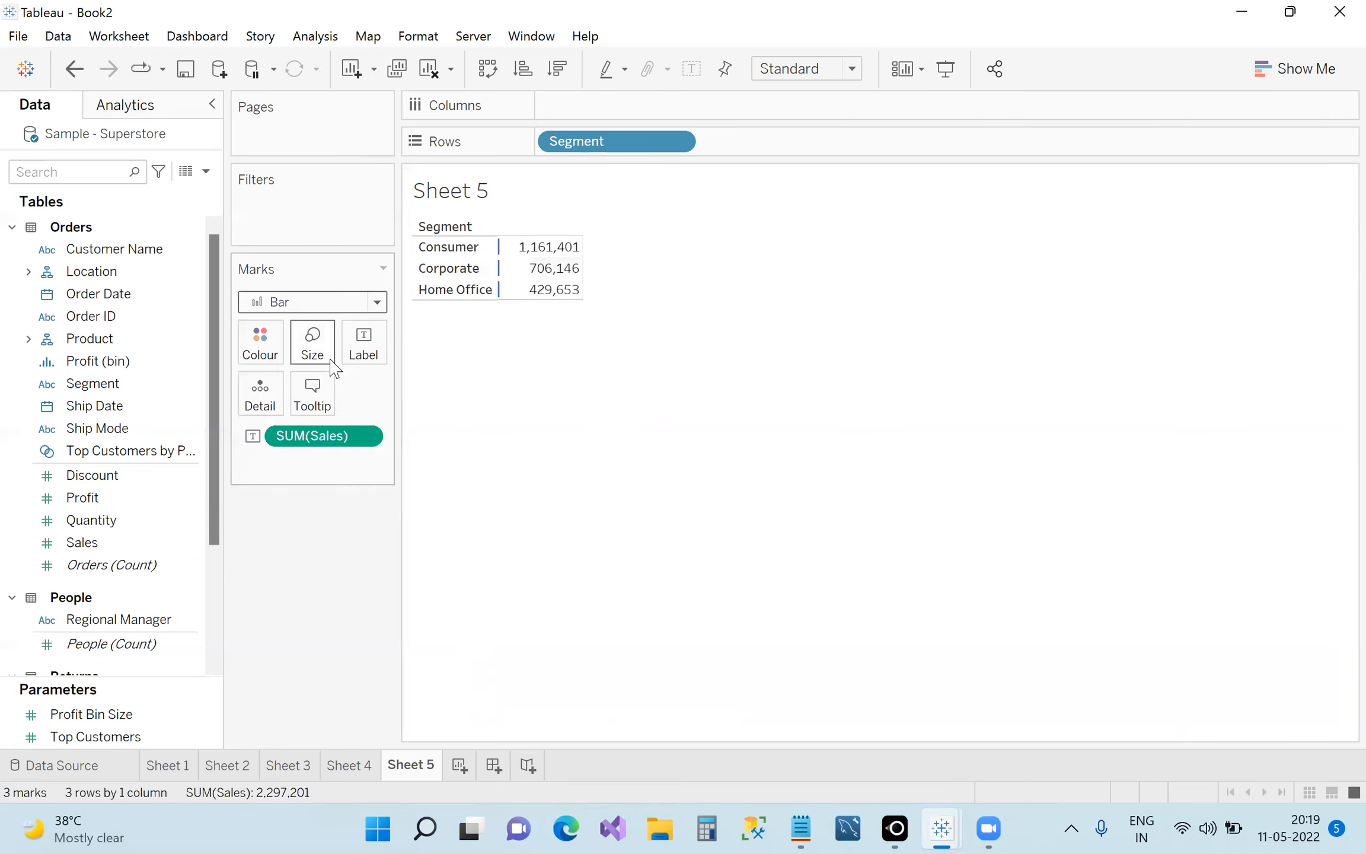
drag(326, 436, 600, 102)
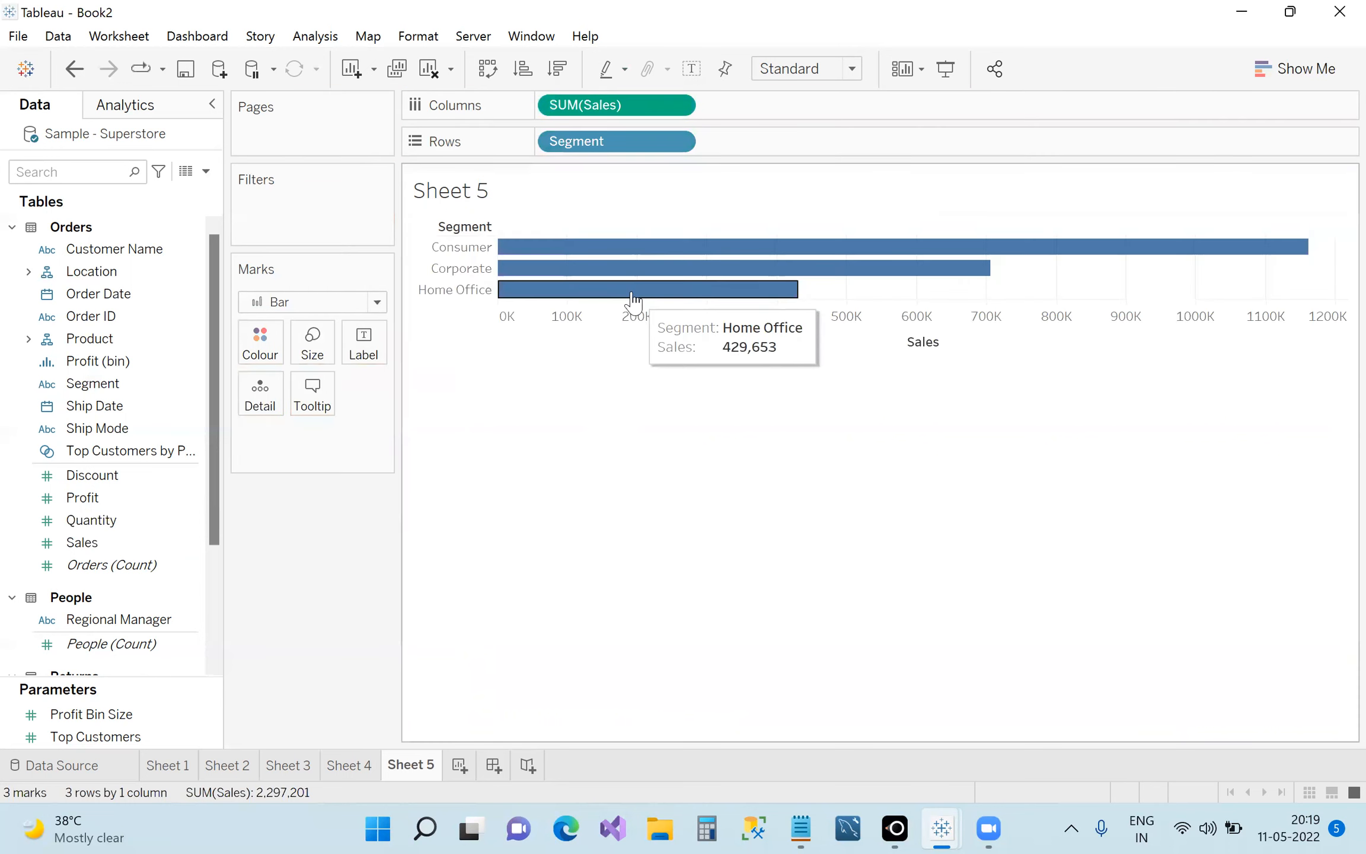
click(487, 68)
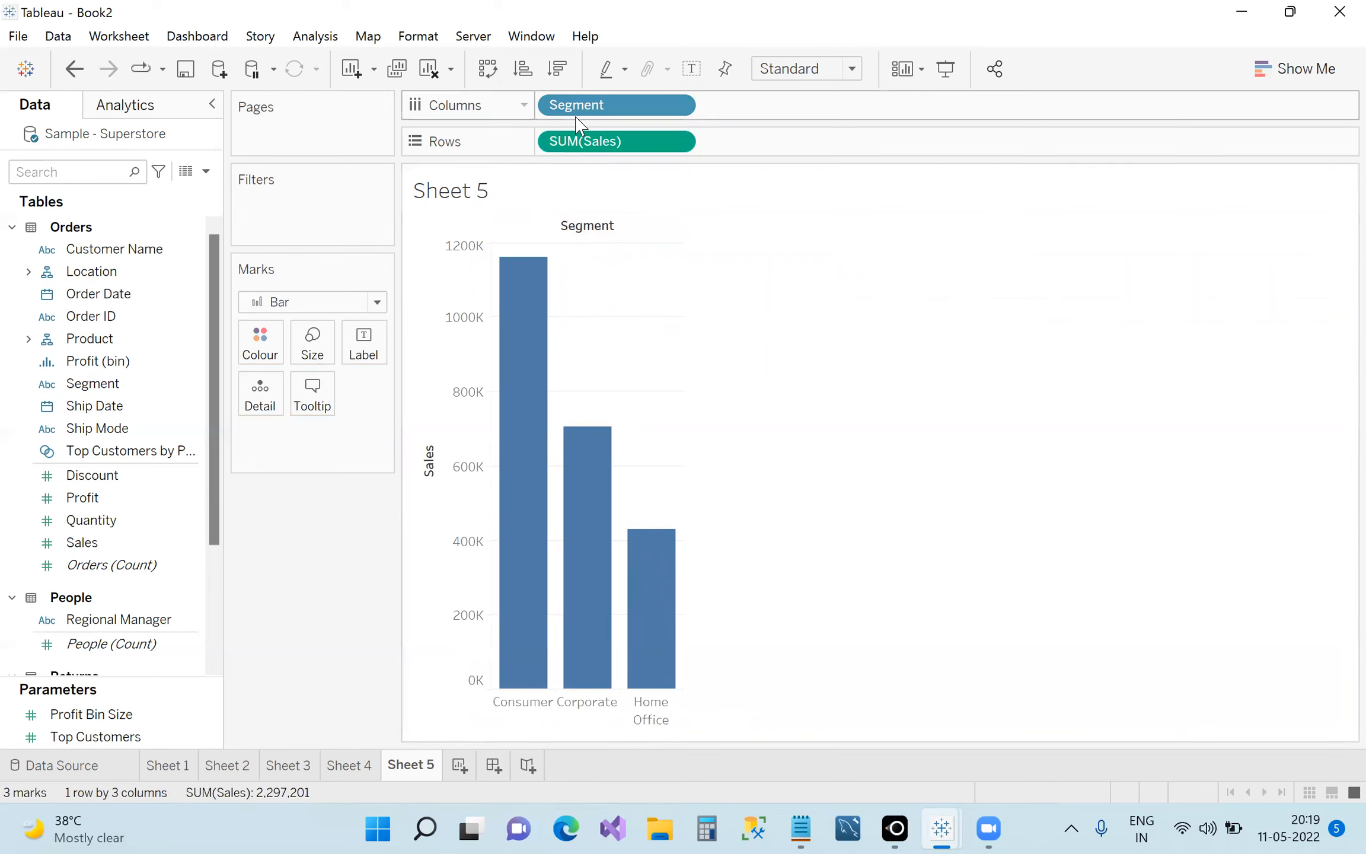
mouse_move(529, 492)
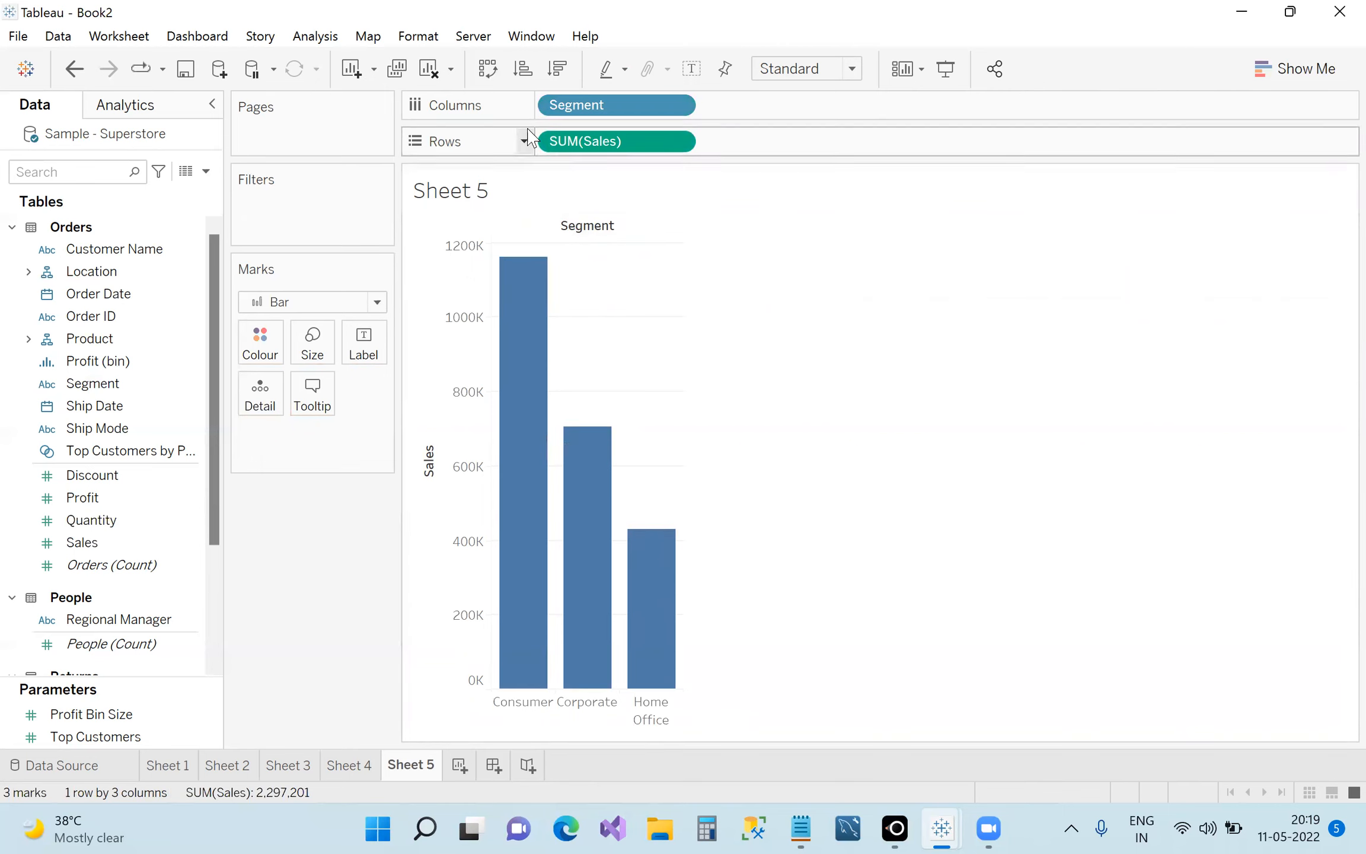
Try the stacked bars, treemap and horizontal bars suggestions for the segment sales, and swap the axes back to vertical bars.
click(1284, 68)
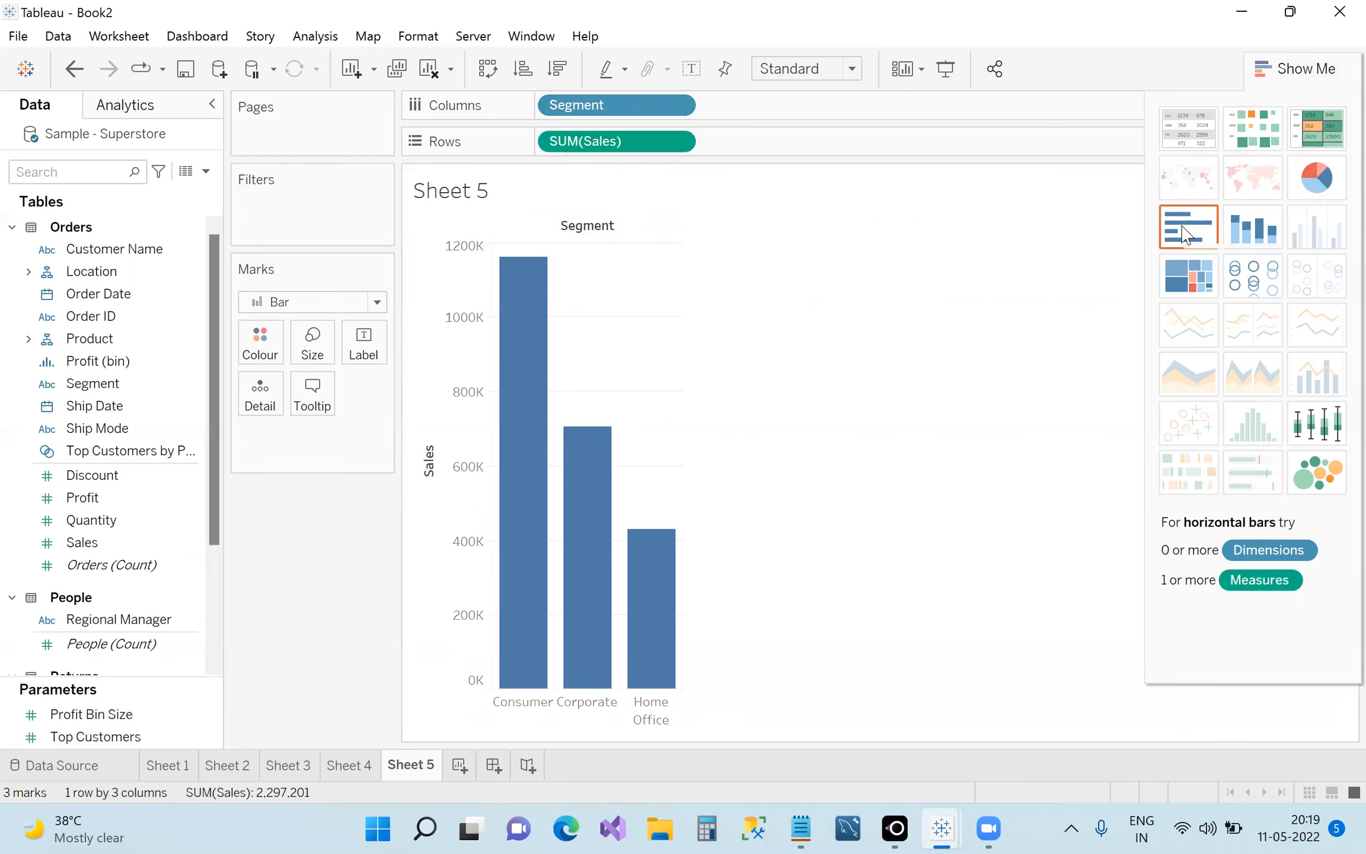
click(1286, 69)
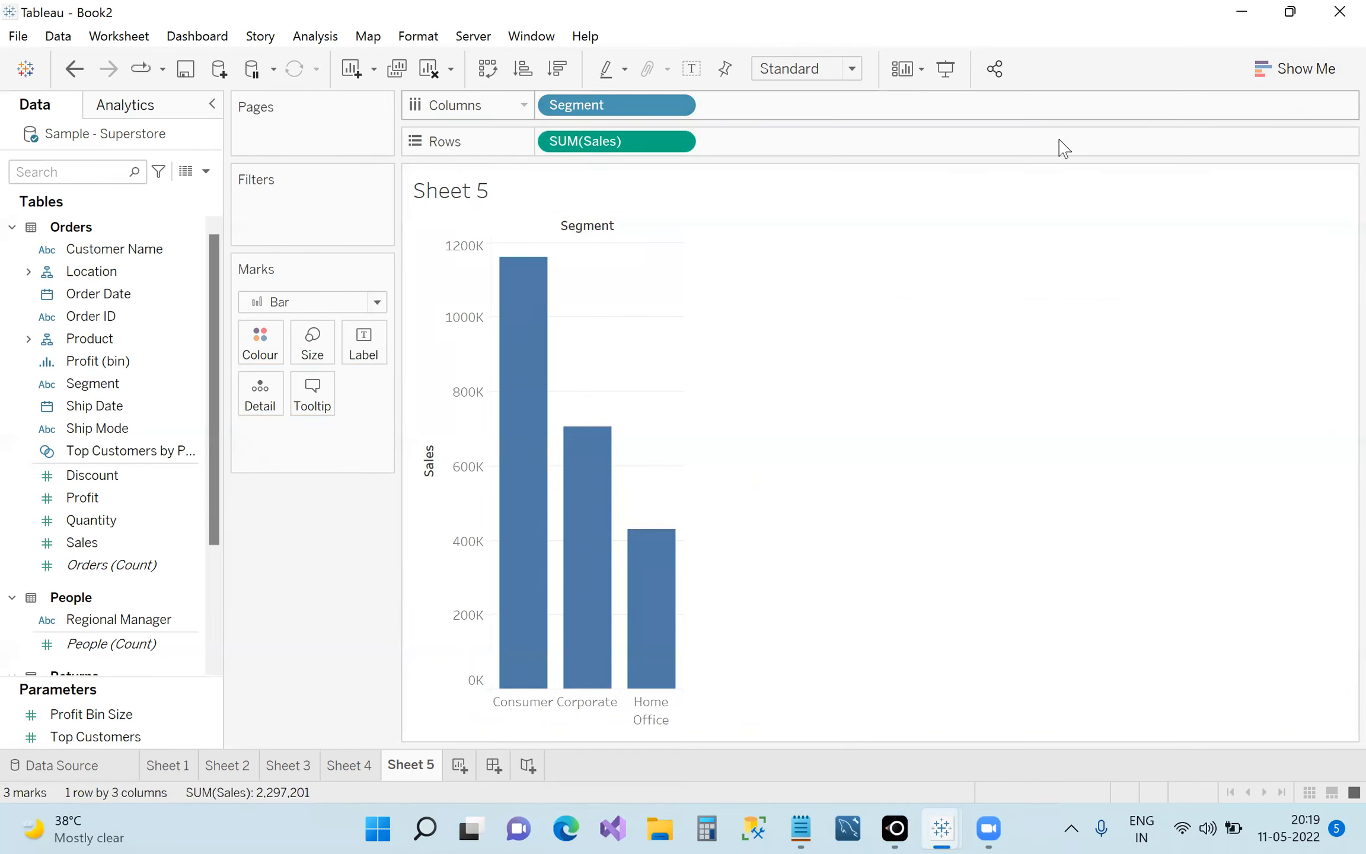
click(1286, 68)
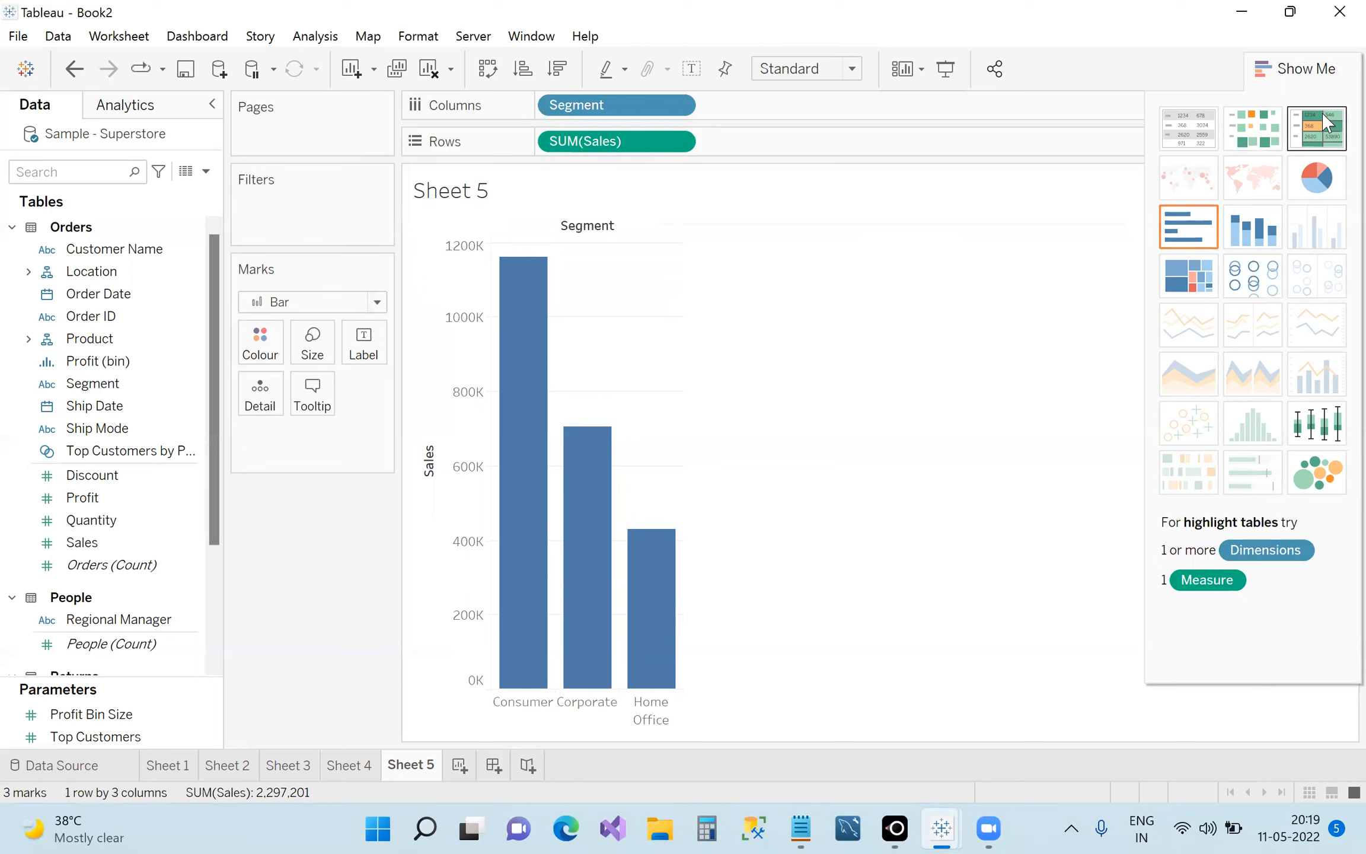
click(1252, 228)
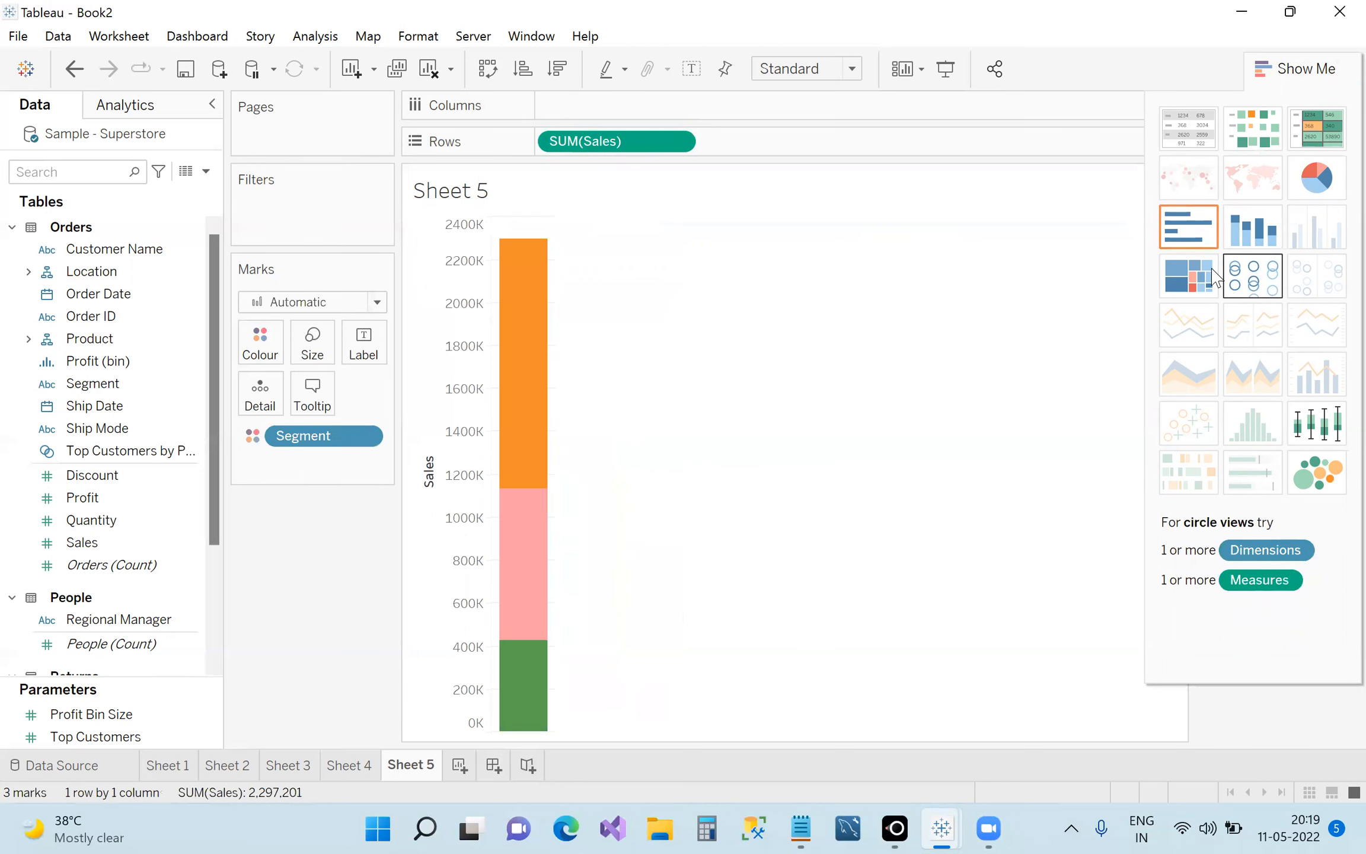
click(1190, 275)
click(1213, 240)
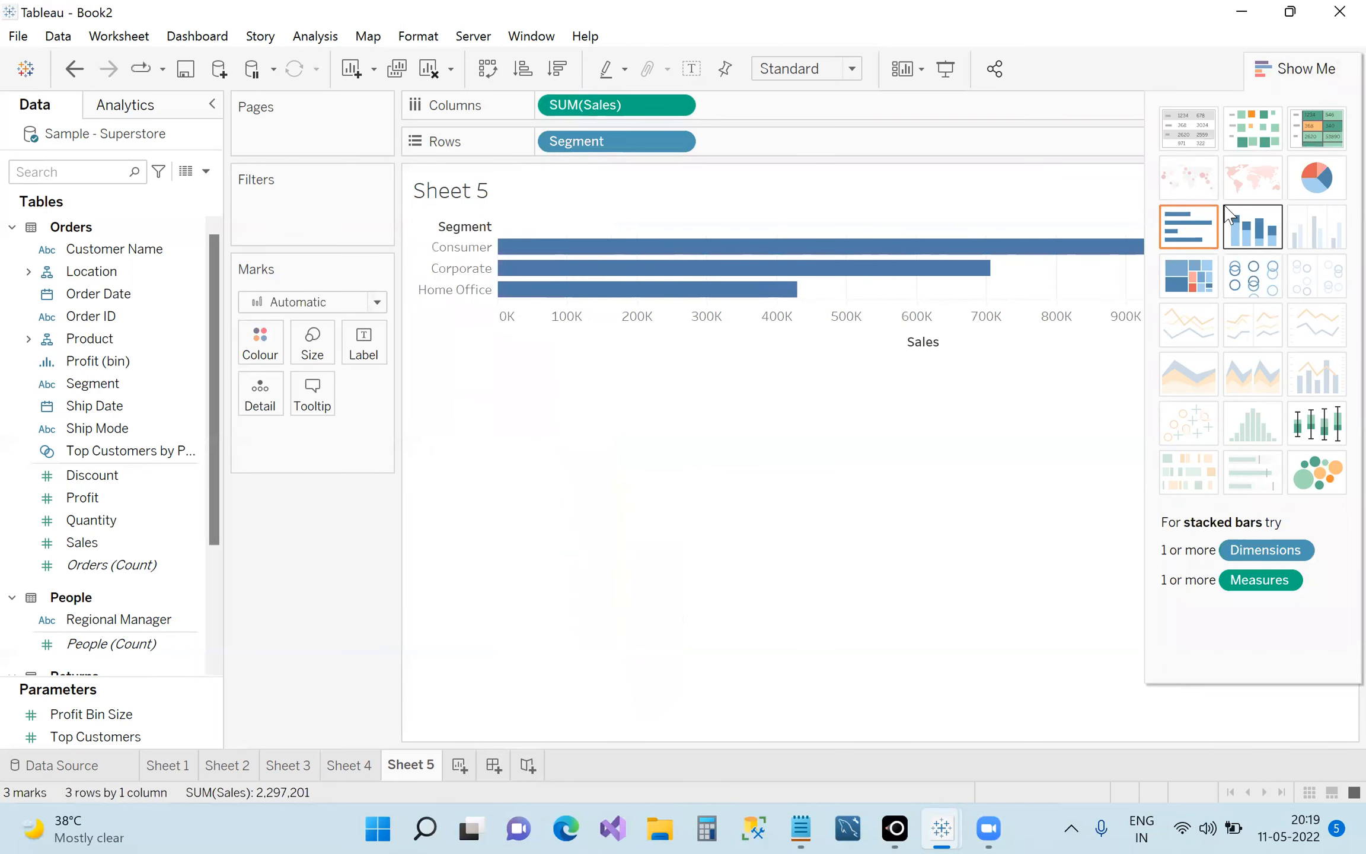
click(1272, 75)
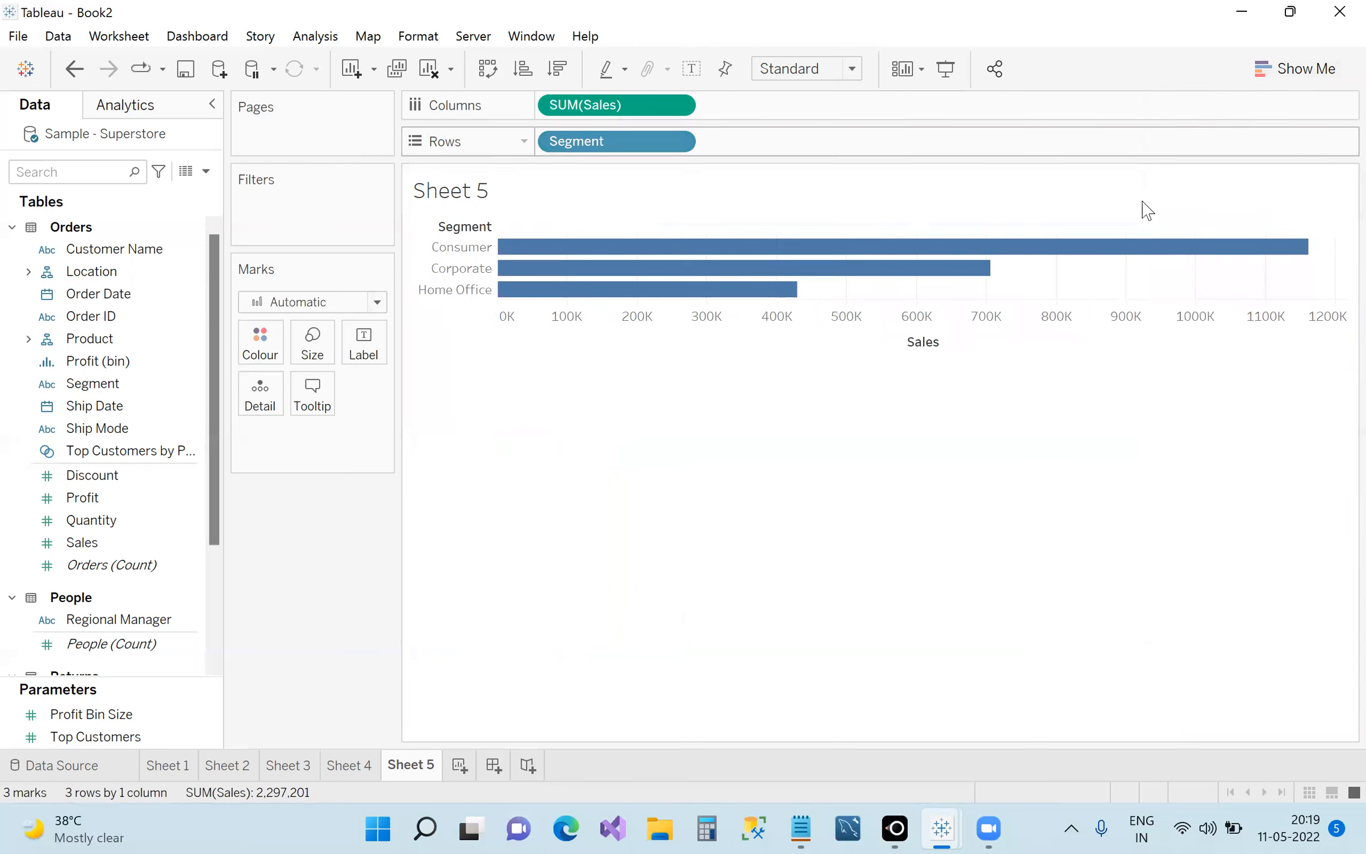
click(483, 76)
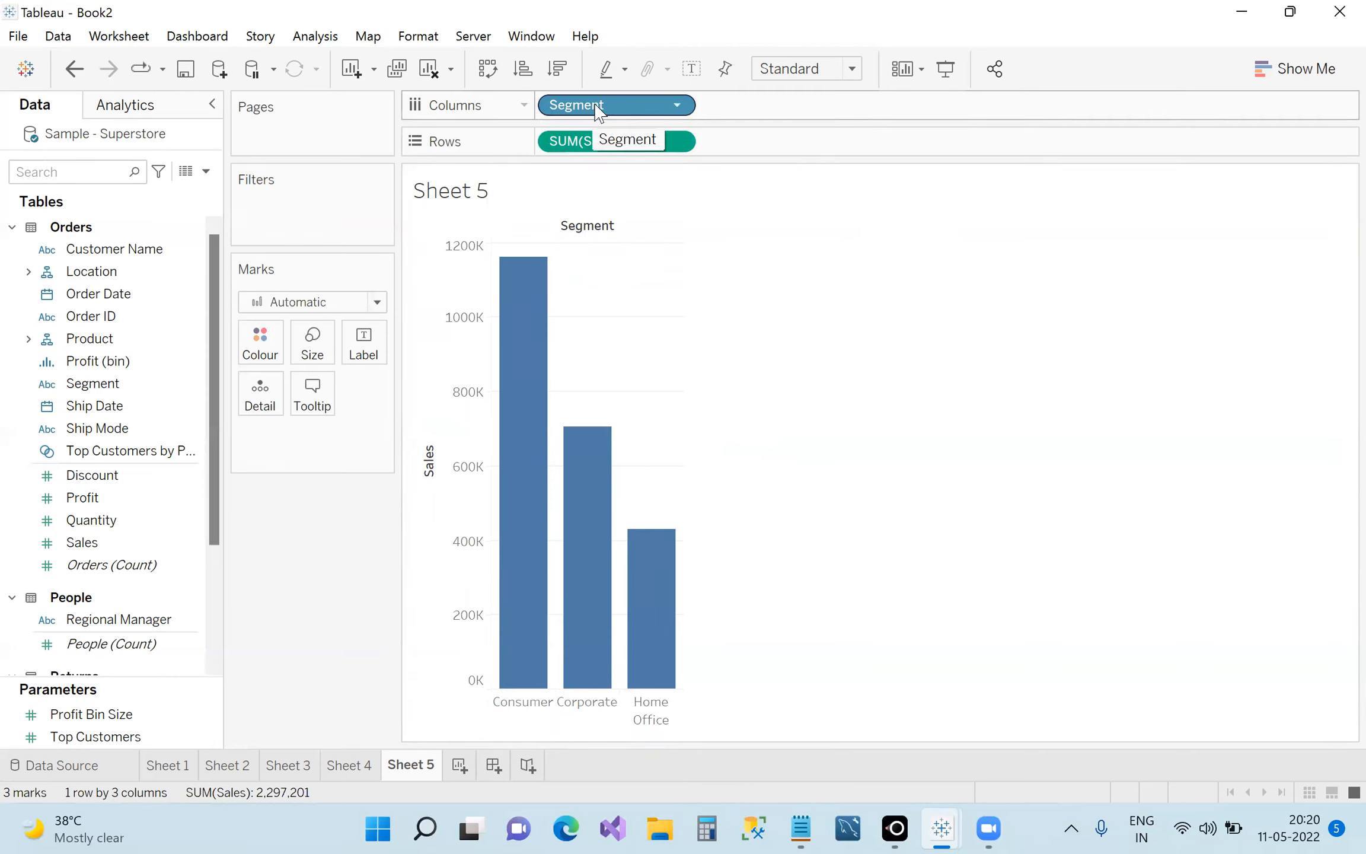
Try exchanging Segment and Sales between Columns and Rows by moving the pills individually, and restore the vertical bar layout.
mouse_move(594, 107)
mouse_down()
mouse_move(560, 123)
mouse_move(595, 109)
mouse_up()
drag(594, 108, 661, 122)
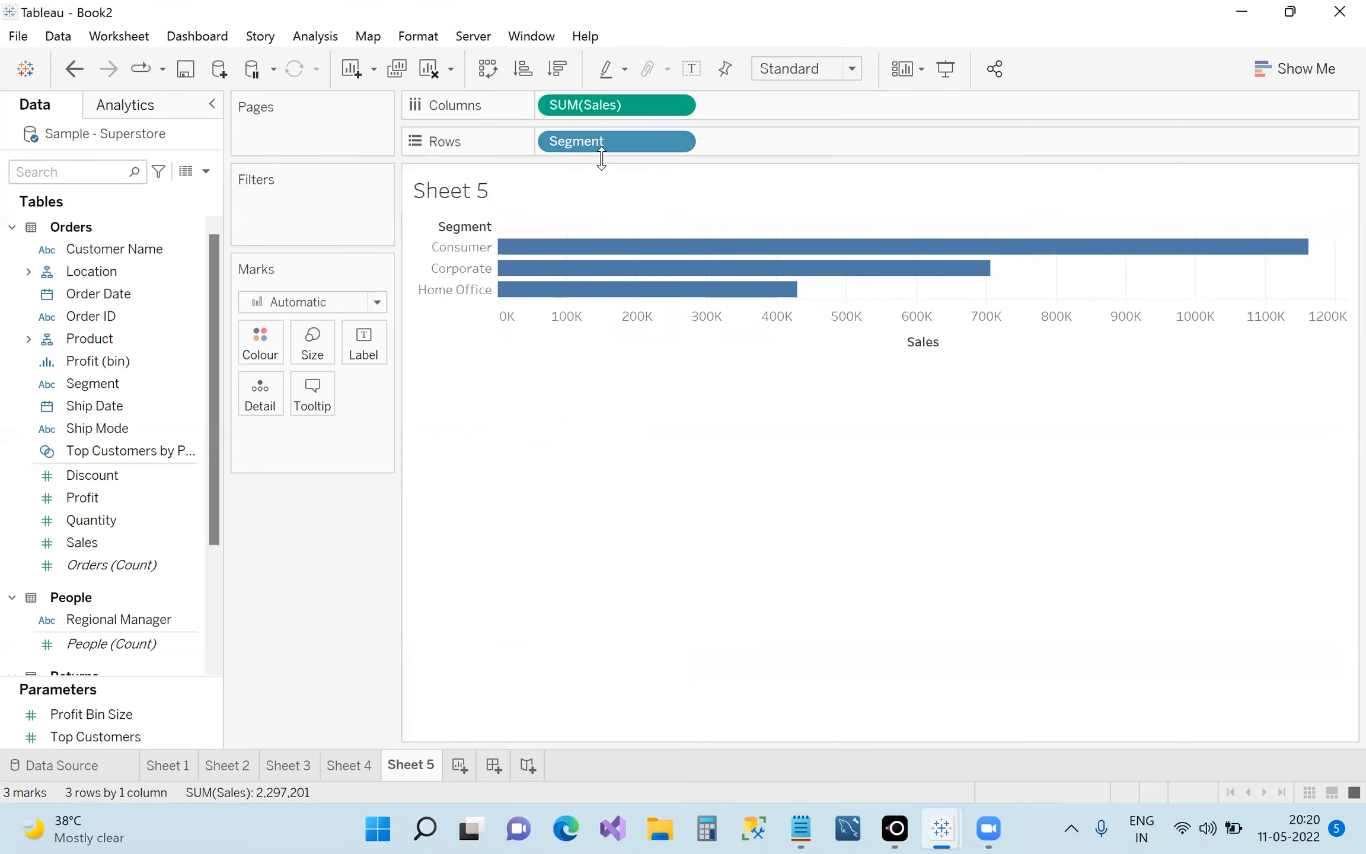
drag(621, 140, 660, 118)
drag(758, 112, 649, 142)
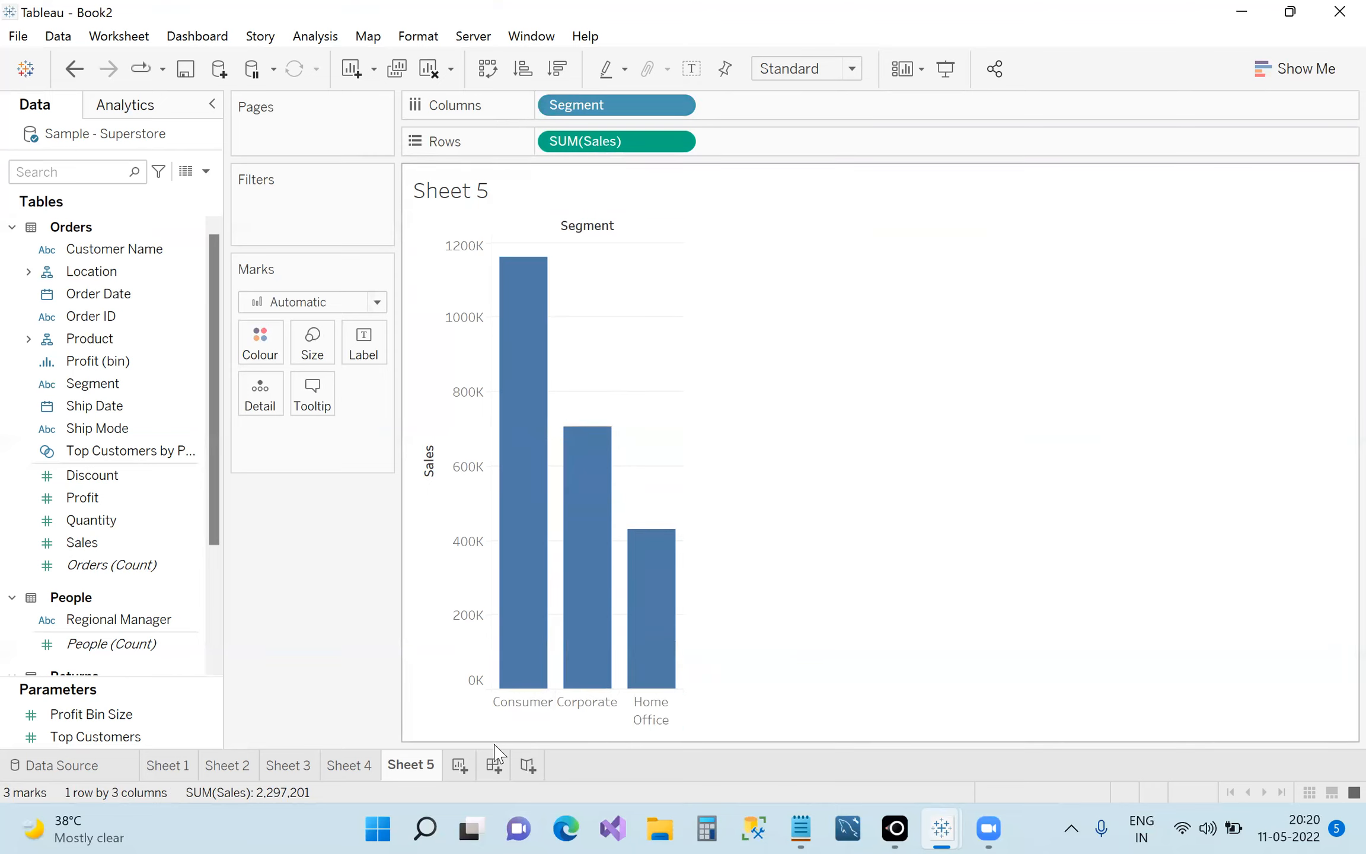
Add a new worksheet with Segment on Columns and Sales on Rows, and set its mark type to Line.
click(460, 765)
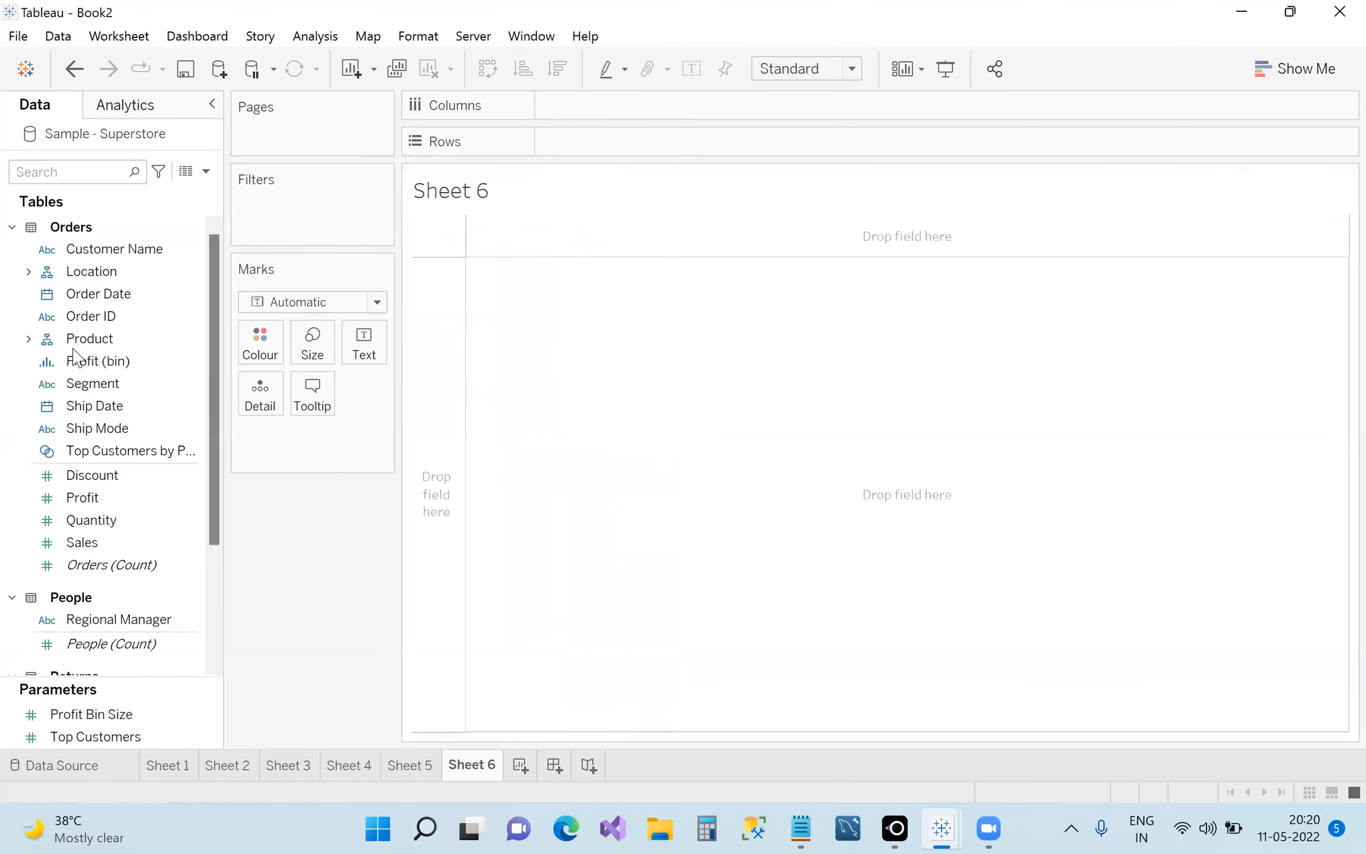
drag(101, 384, 580, 112)
drag(83, 542, 619, 143)
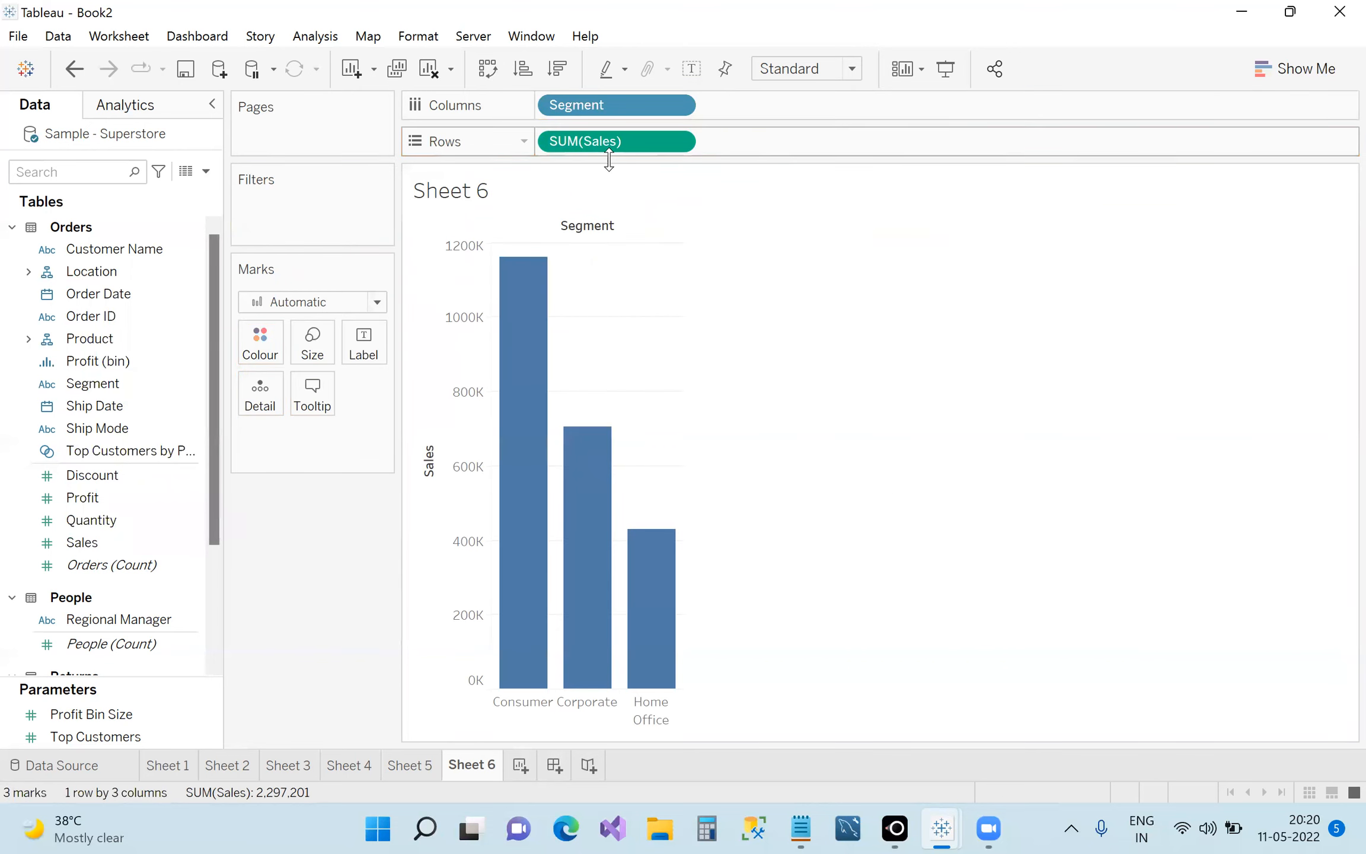
click(377, 301)
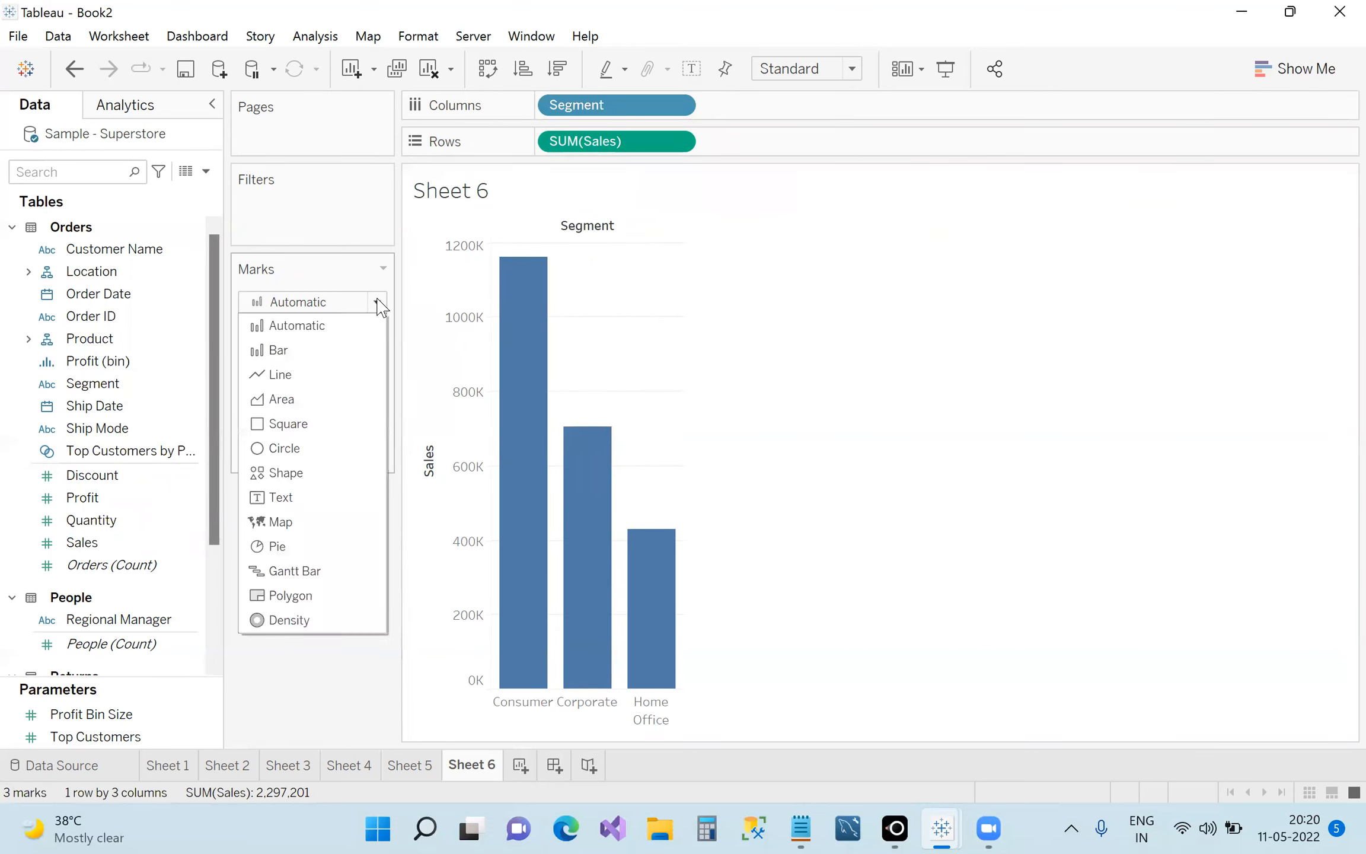
click(327, 378)
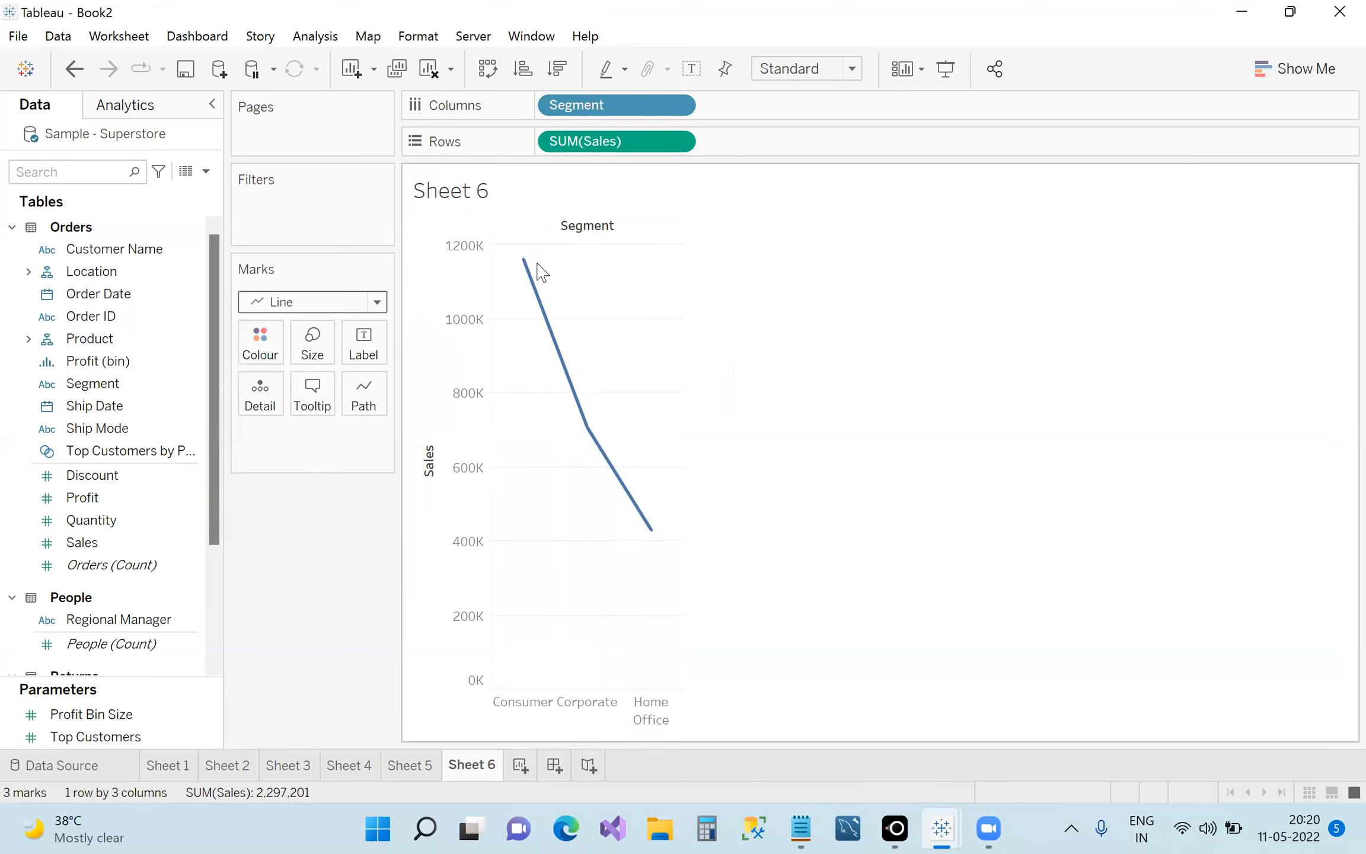
mouse_move(643, 542)
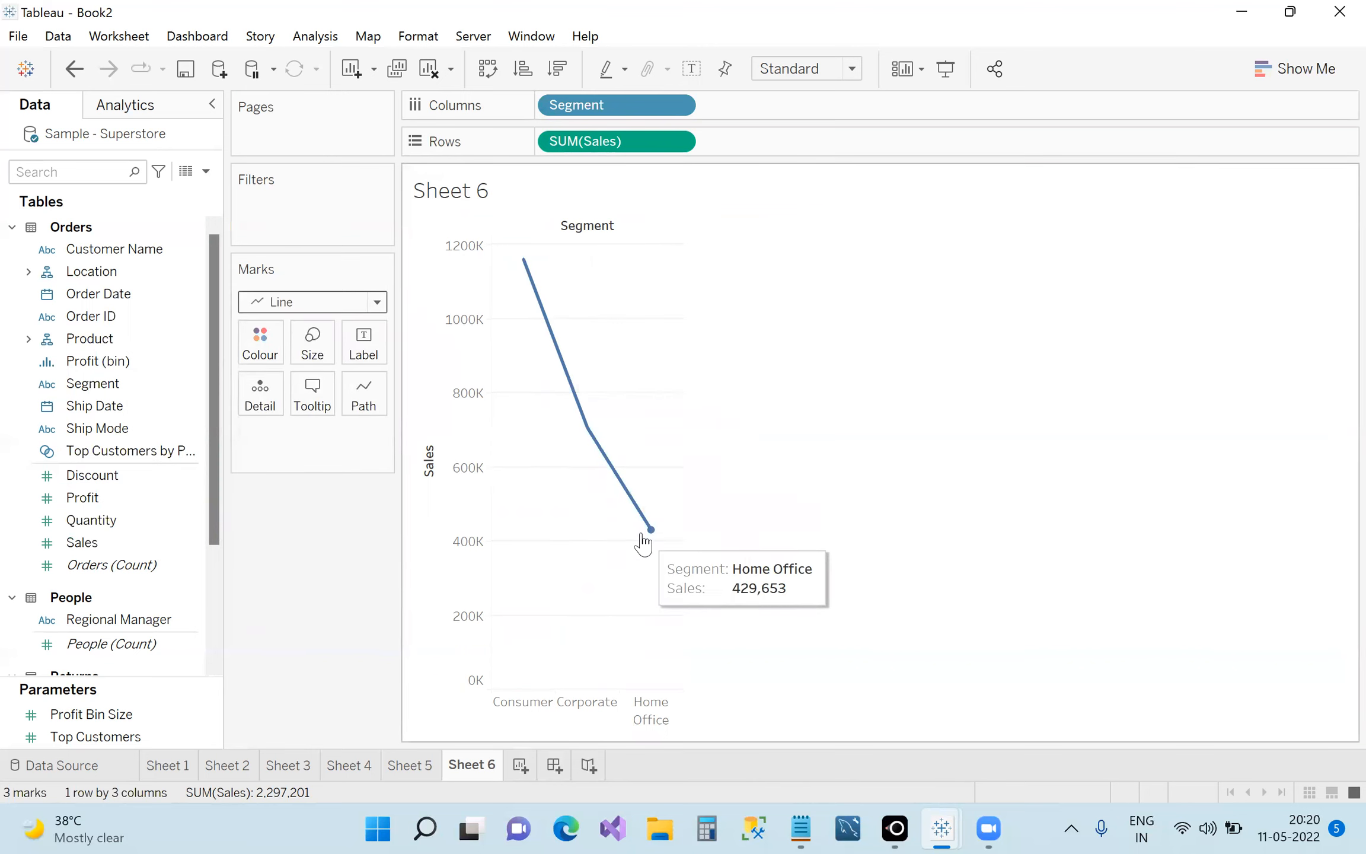
Compare the segment line in Sheet 6 with the Sheet 5 bars and the yearly sales line in Sheet 3.
click(411, 765)
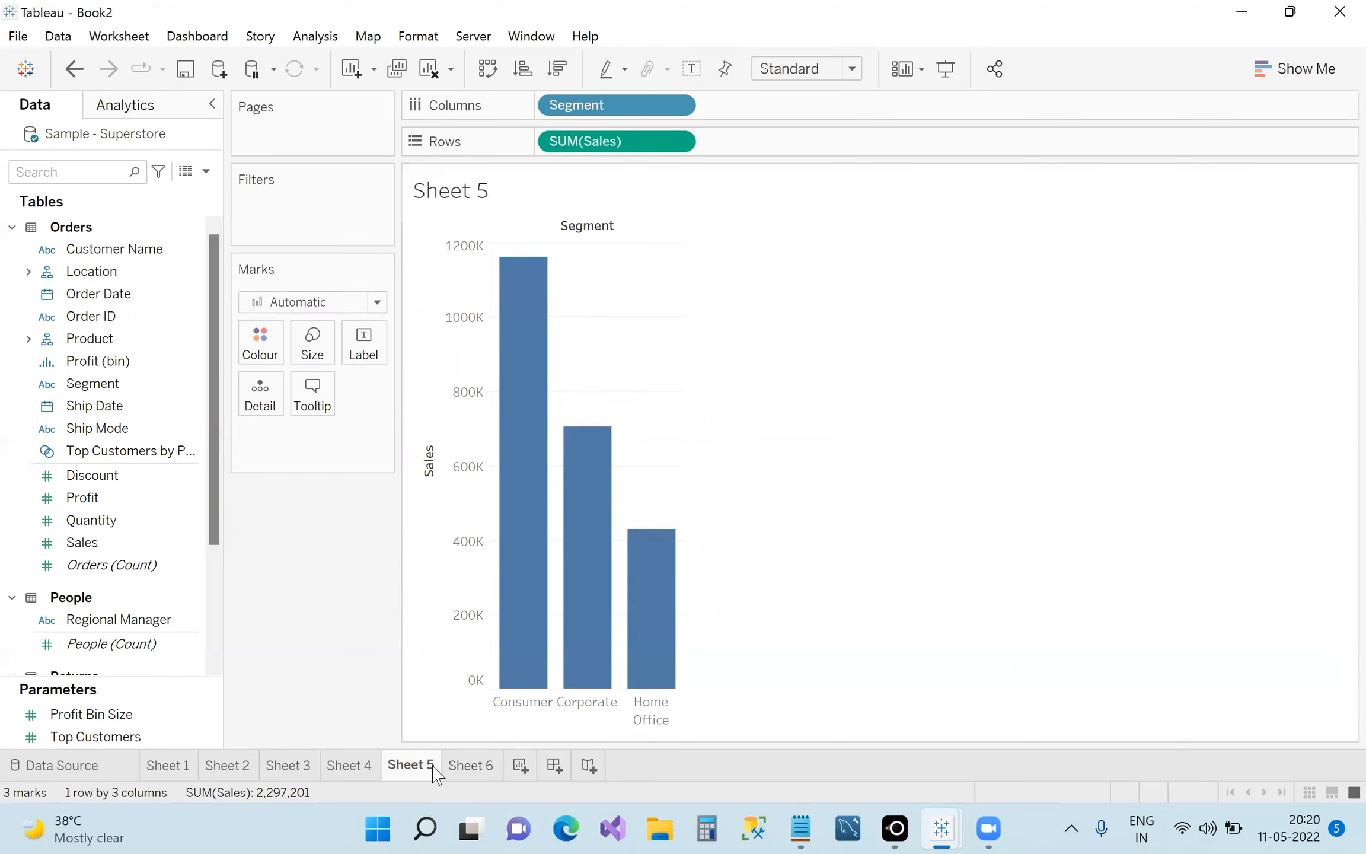
click(449, 766)
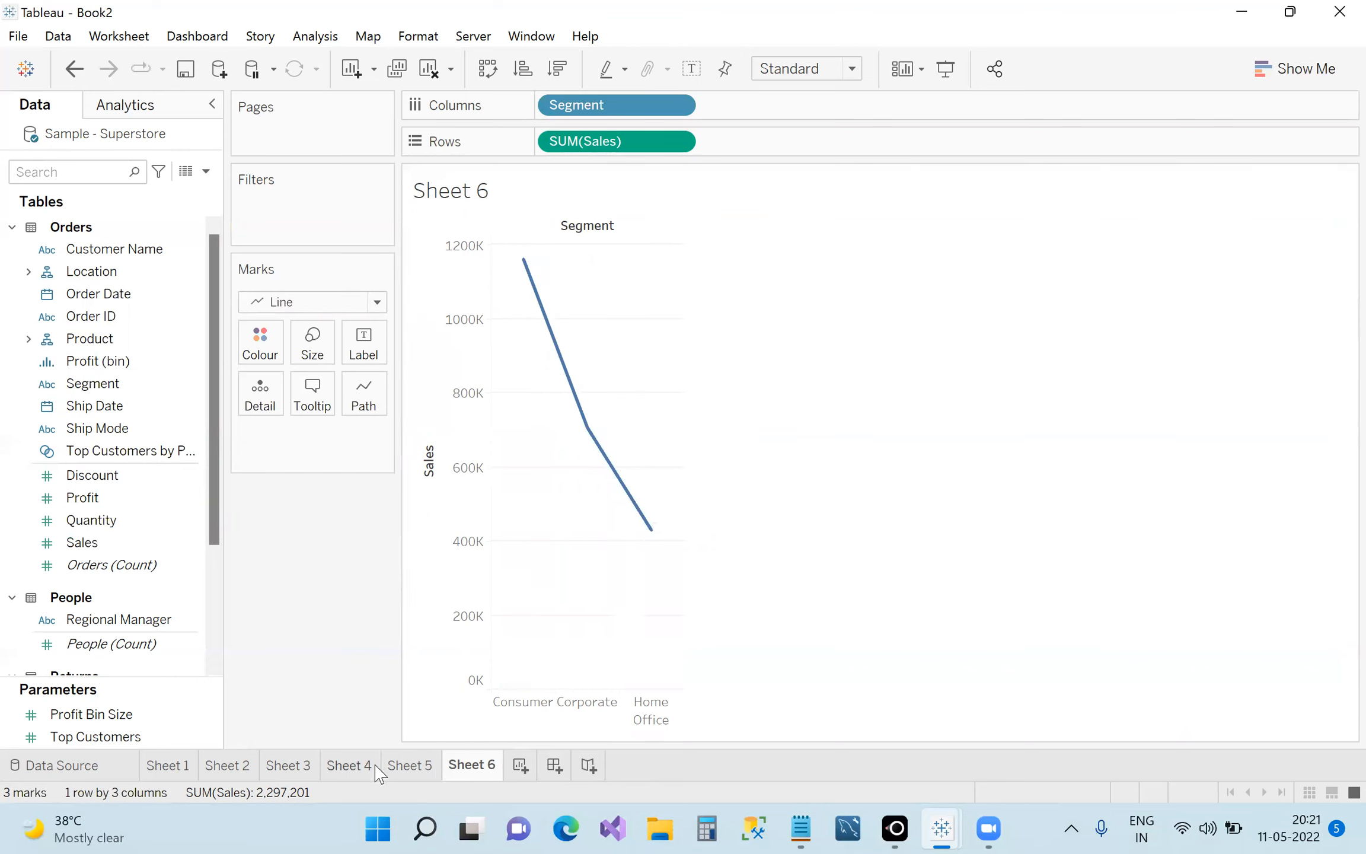
click(288, 765)
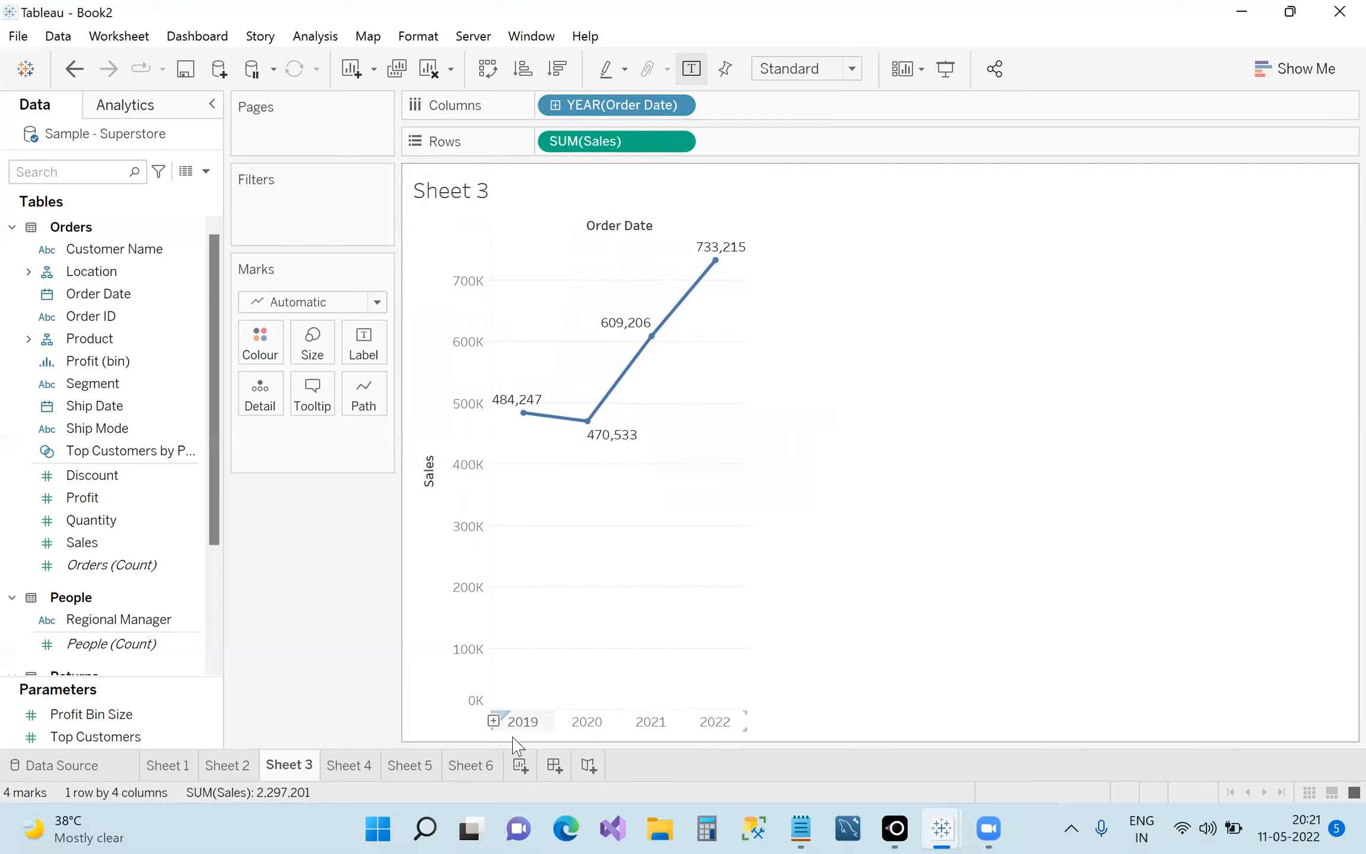
click(483, 770)
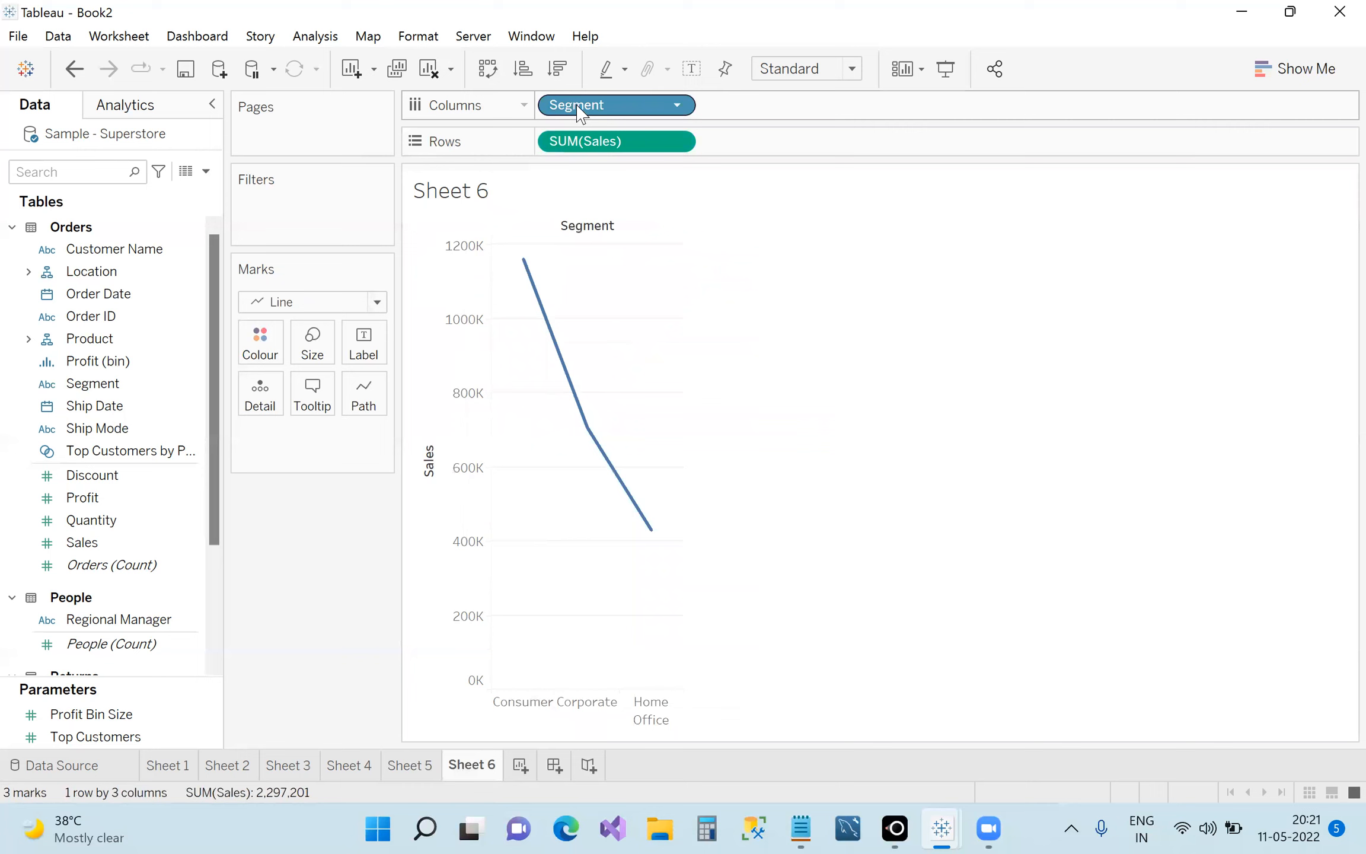
mouse_move(544, 335)
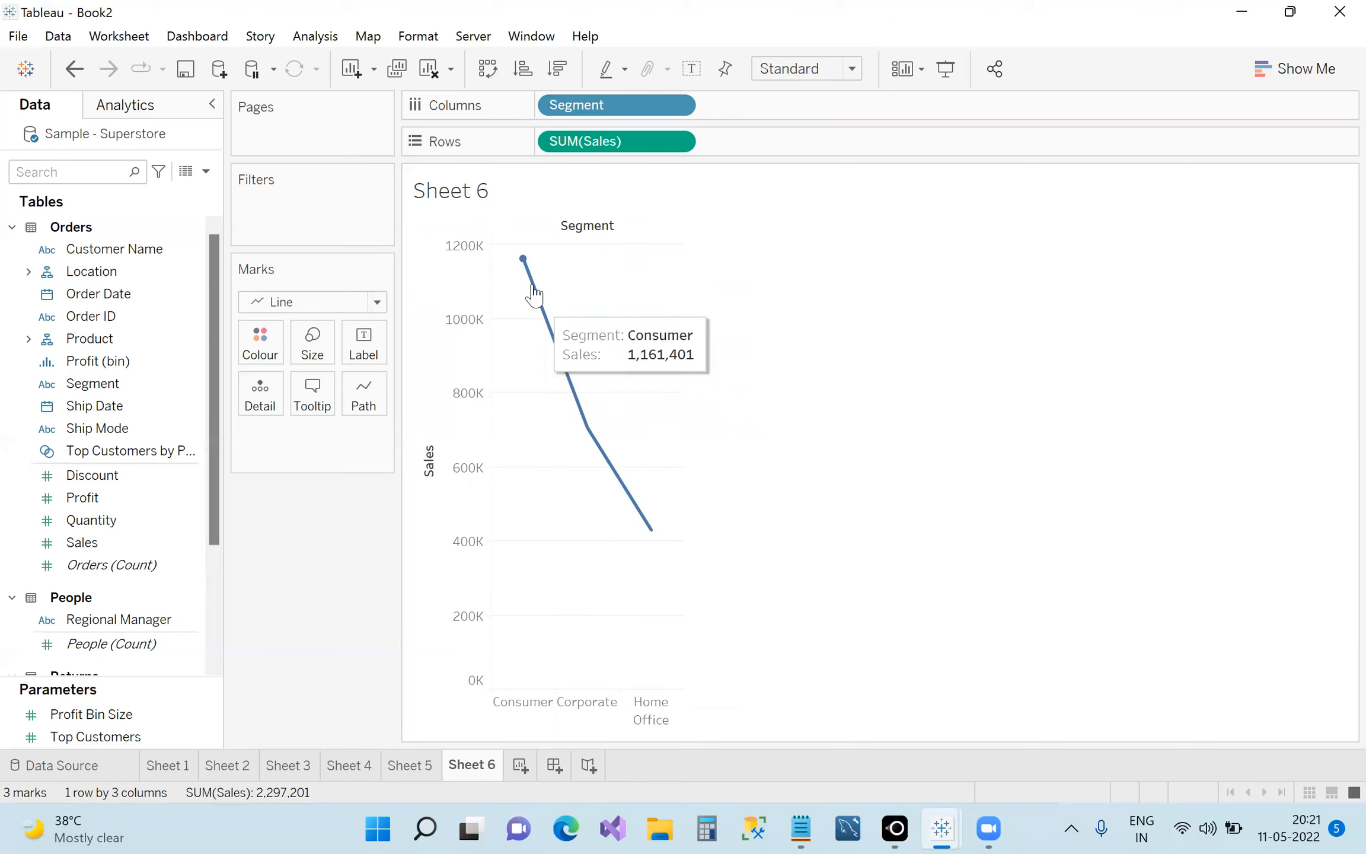
mouse_move(588, 444)
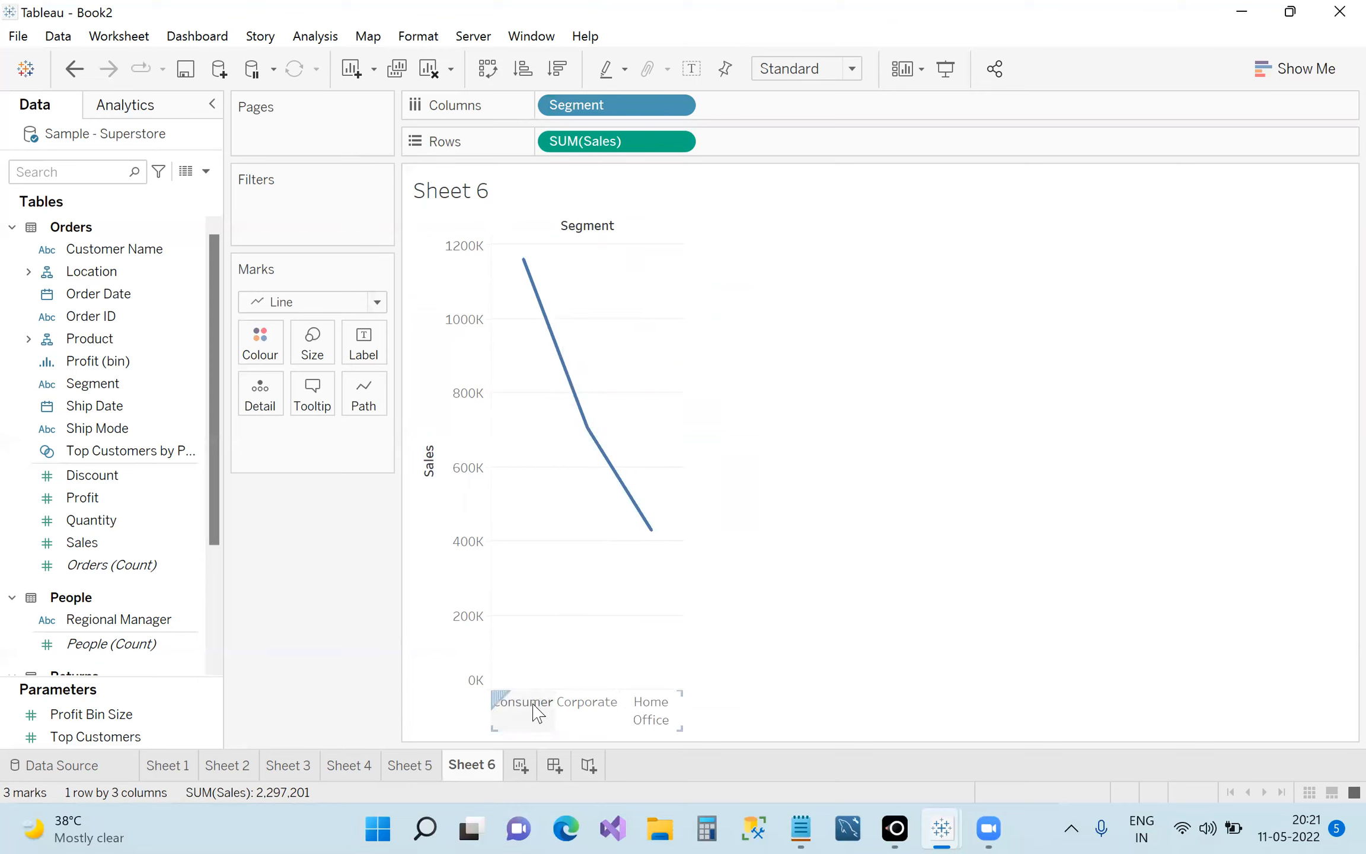
Show mark labels on the segment sales line in Sheet 6.
click(362, 343)
click(410, 393)
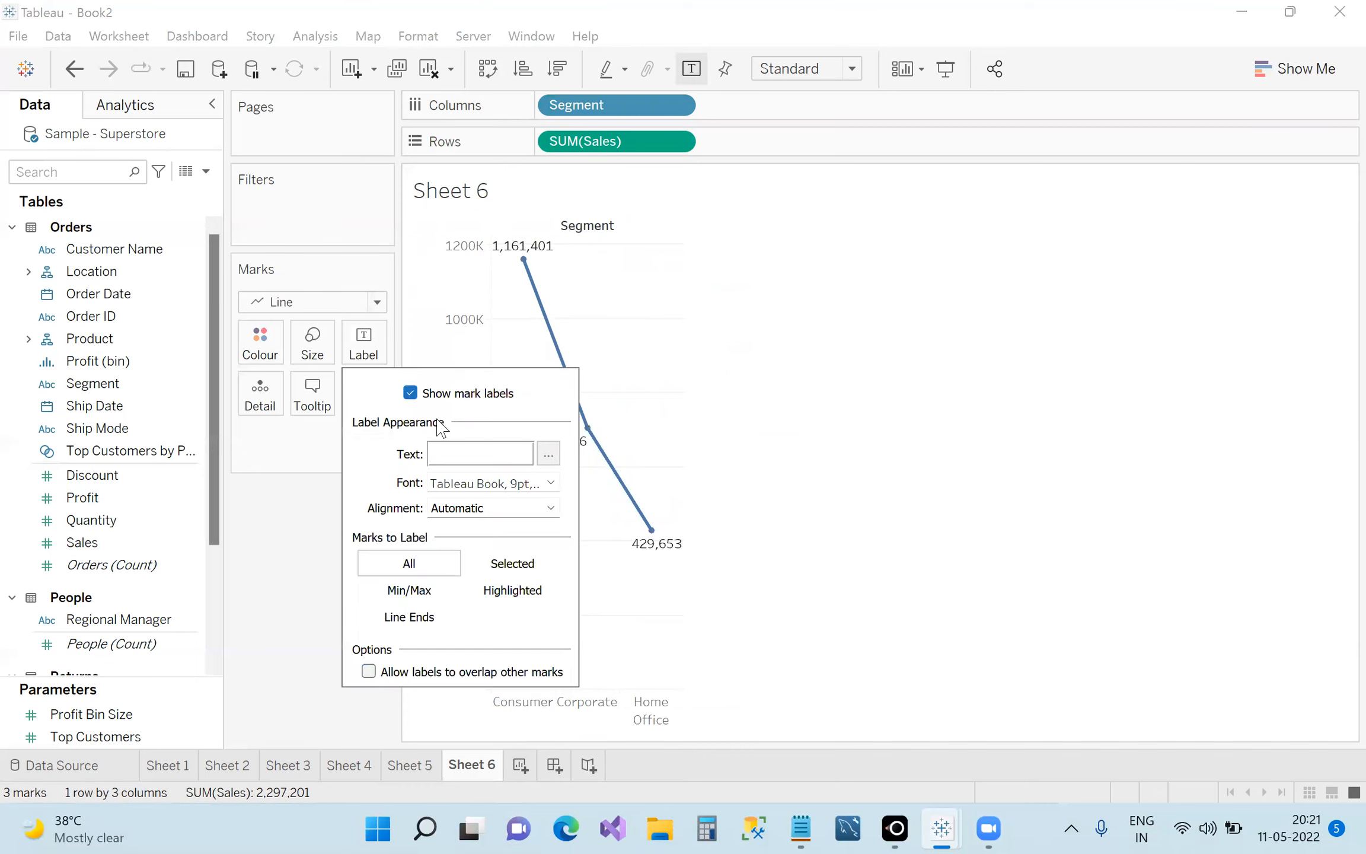
click(1002, 362)
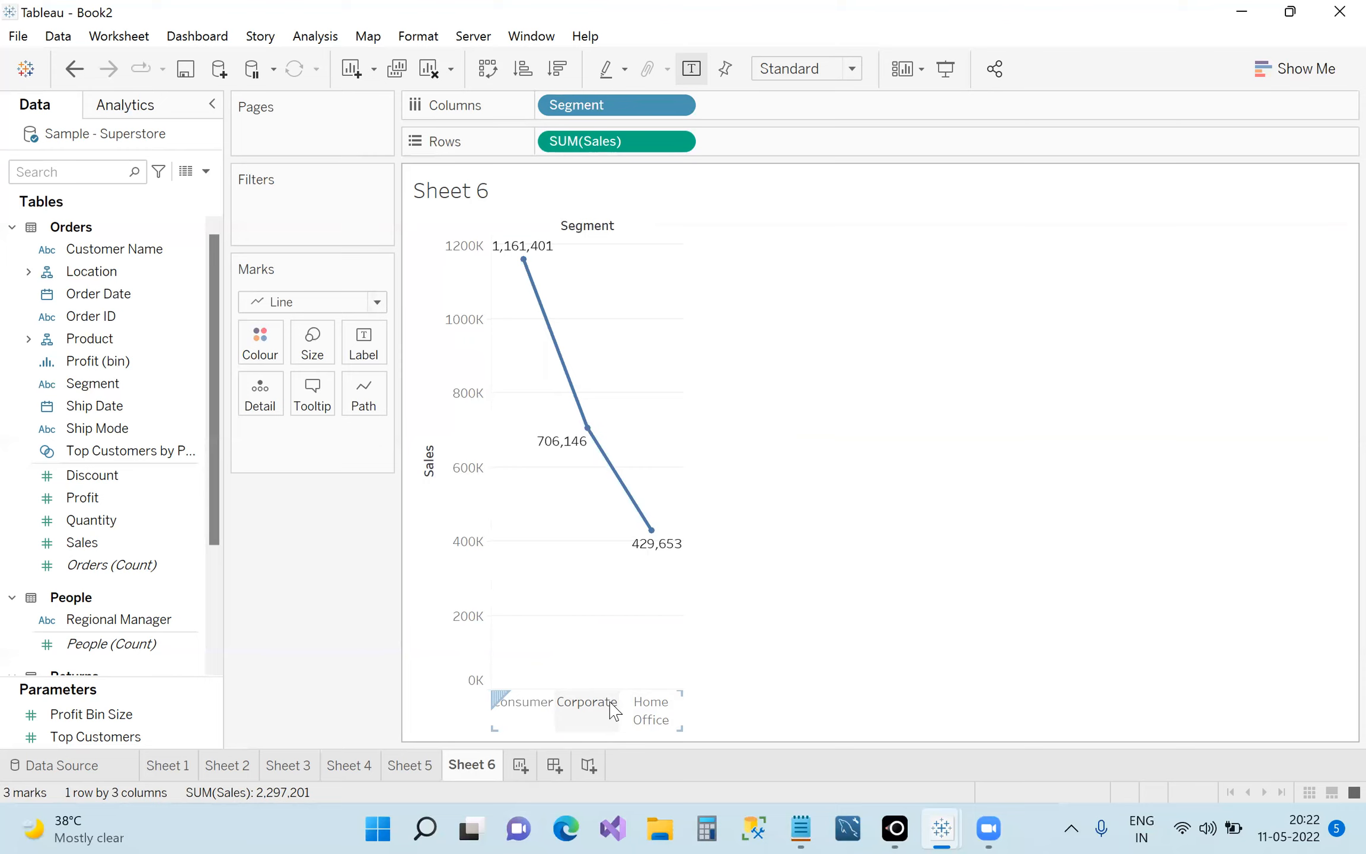
Switch to Notepad, add two line breaks after "segment wise sales", and return to Tableau.
click(801, 829)
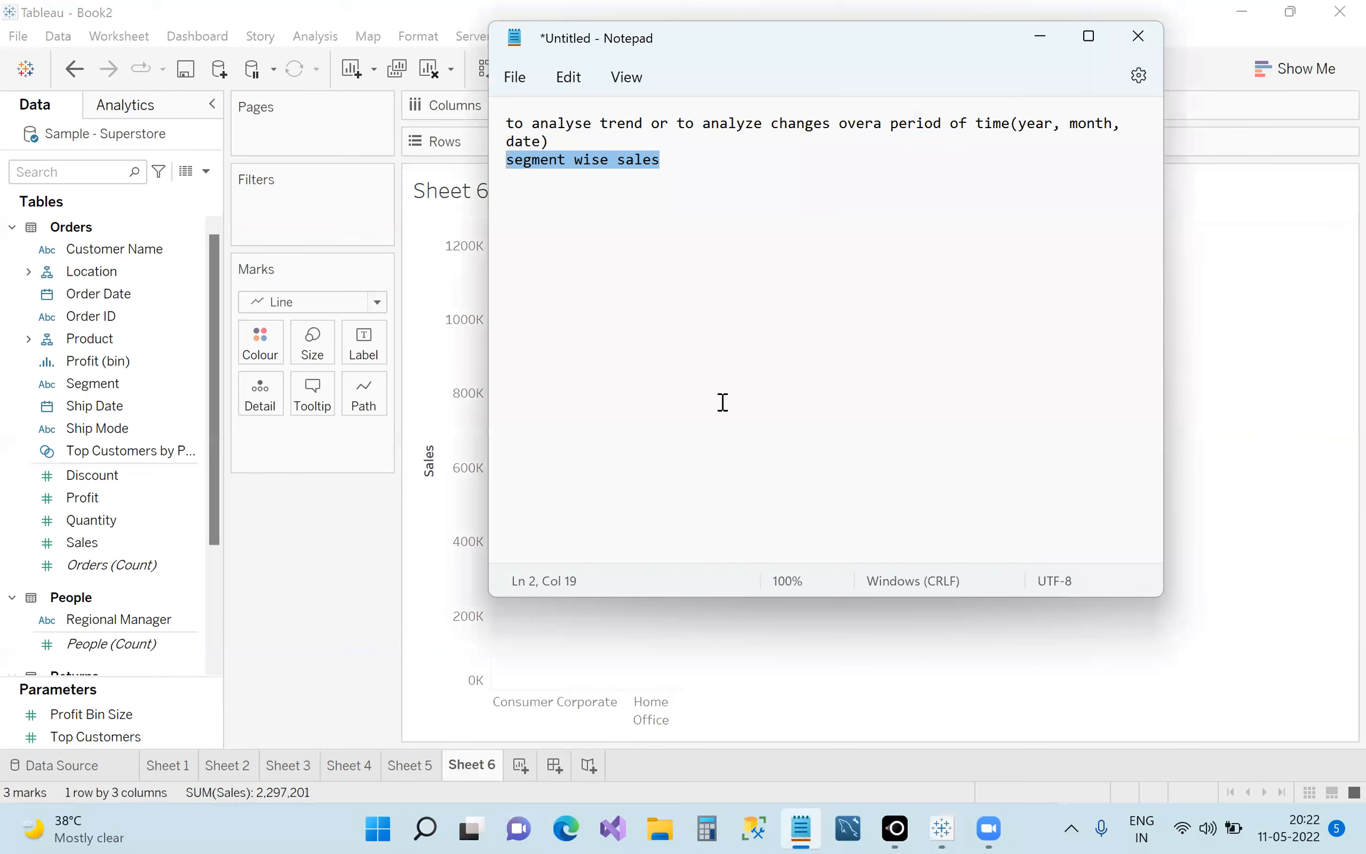
click(733, 188)
key(Return)
key(Return)
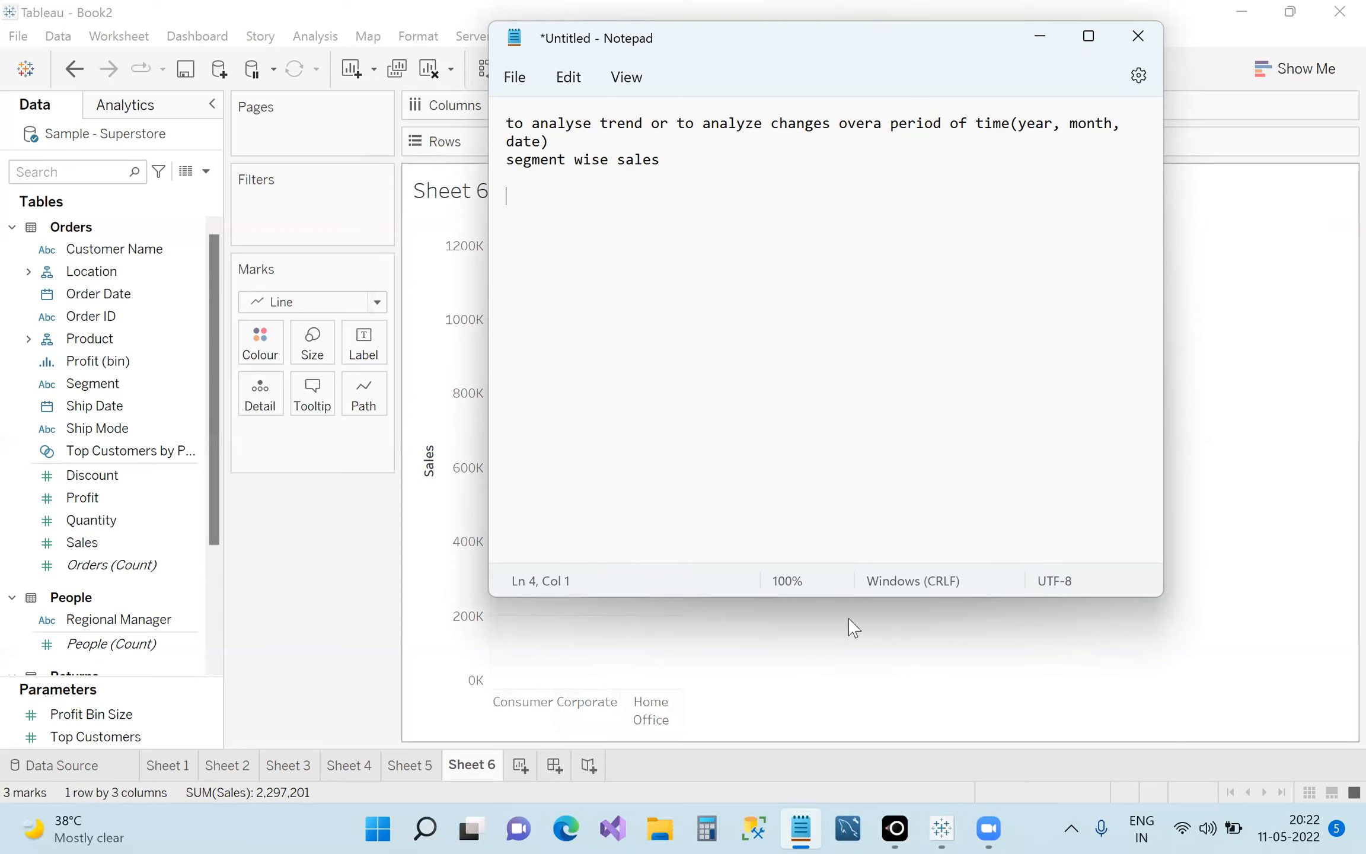
click(824, 744)
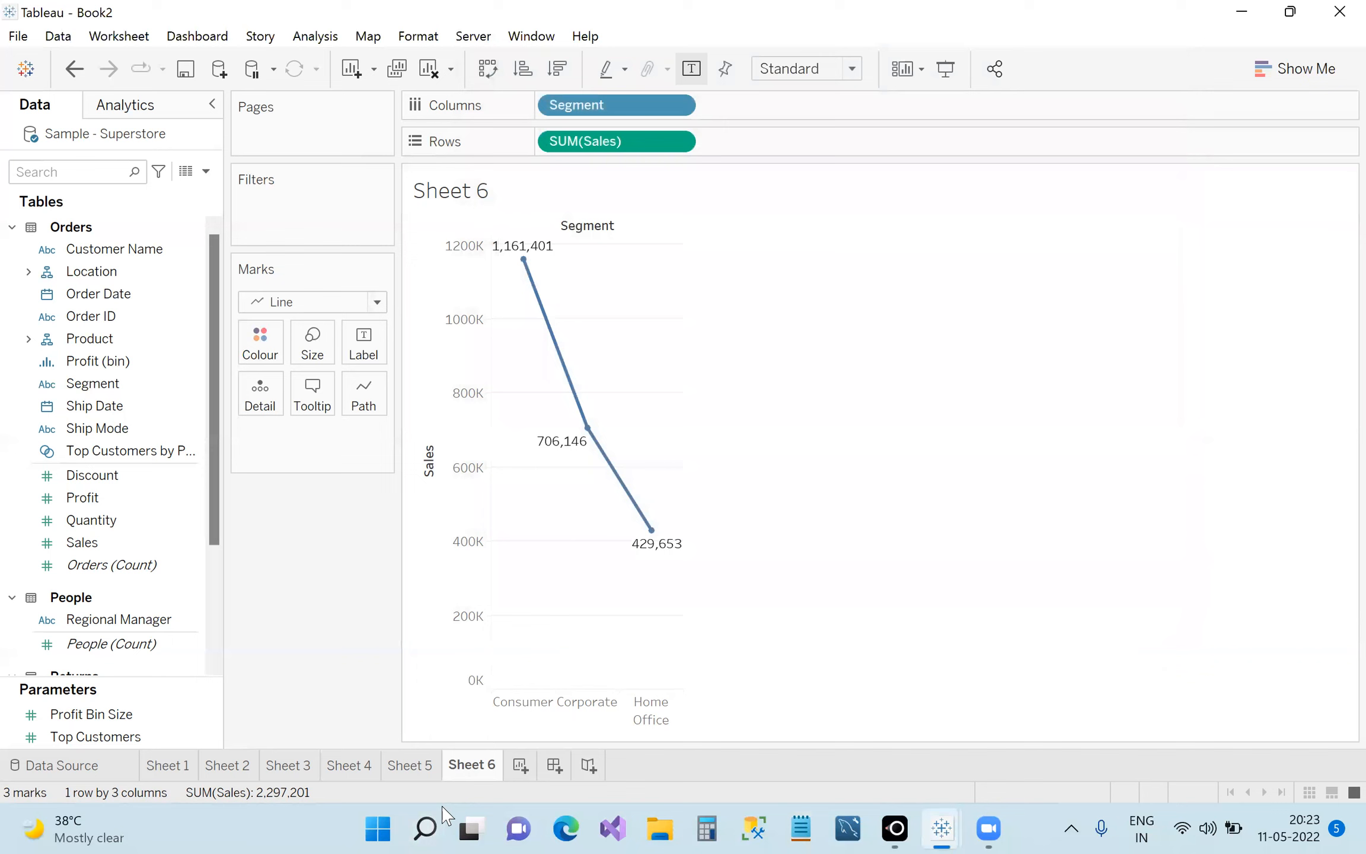
In Sheet 3, convert the Order Date year on Columns to continuous and check the points on the sales line.
click(350, 766)
click(293, 765)
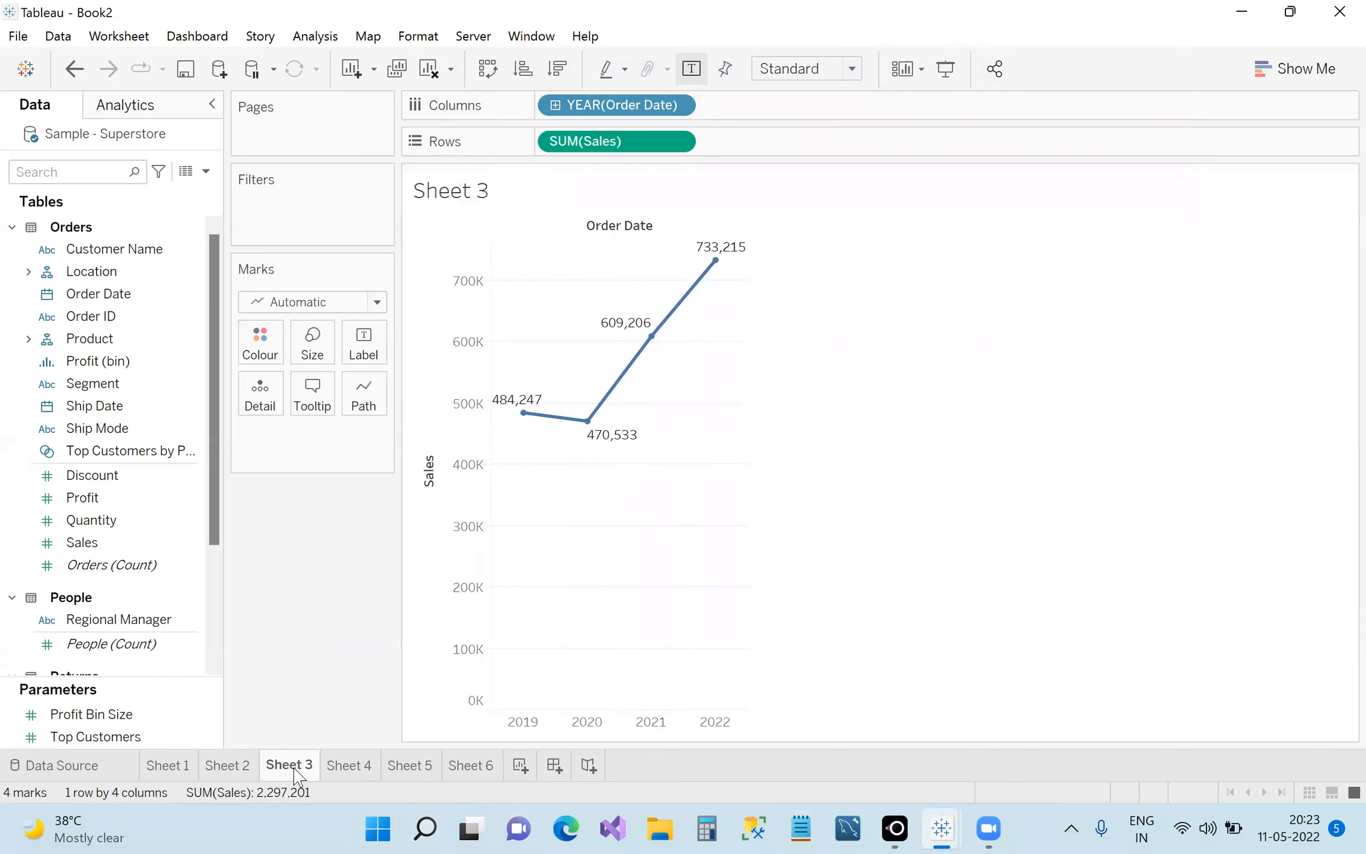
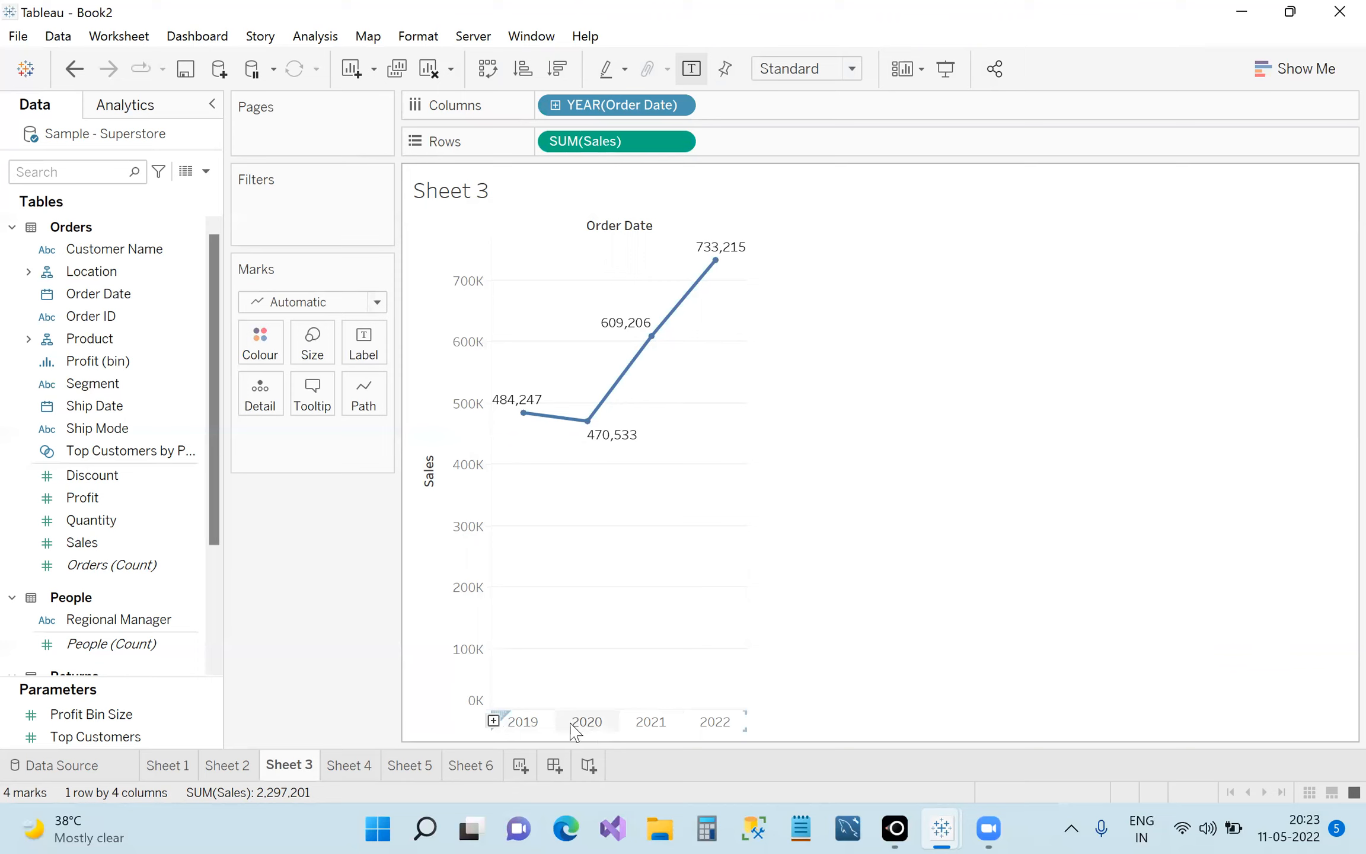
click(677, 105)
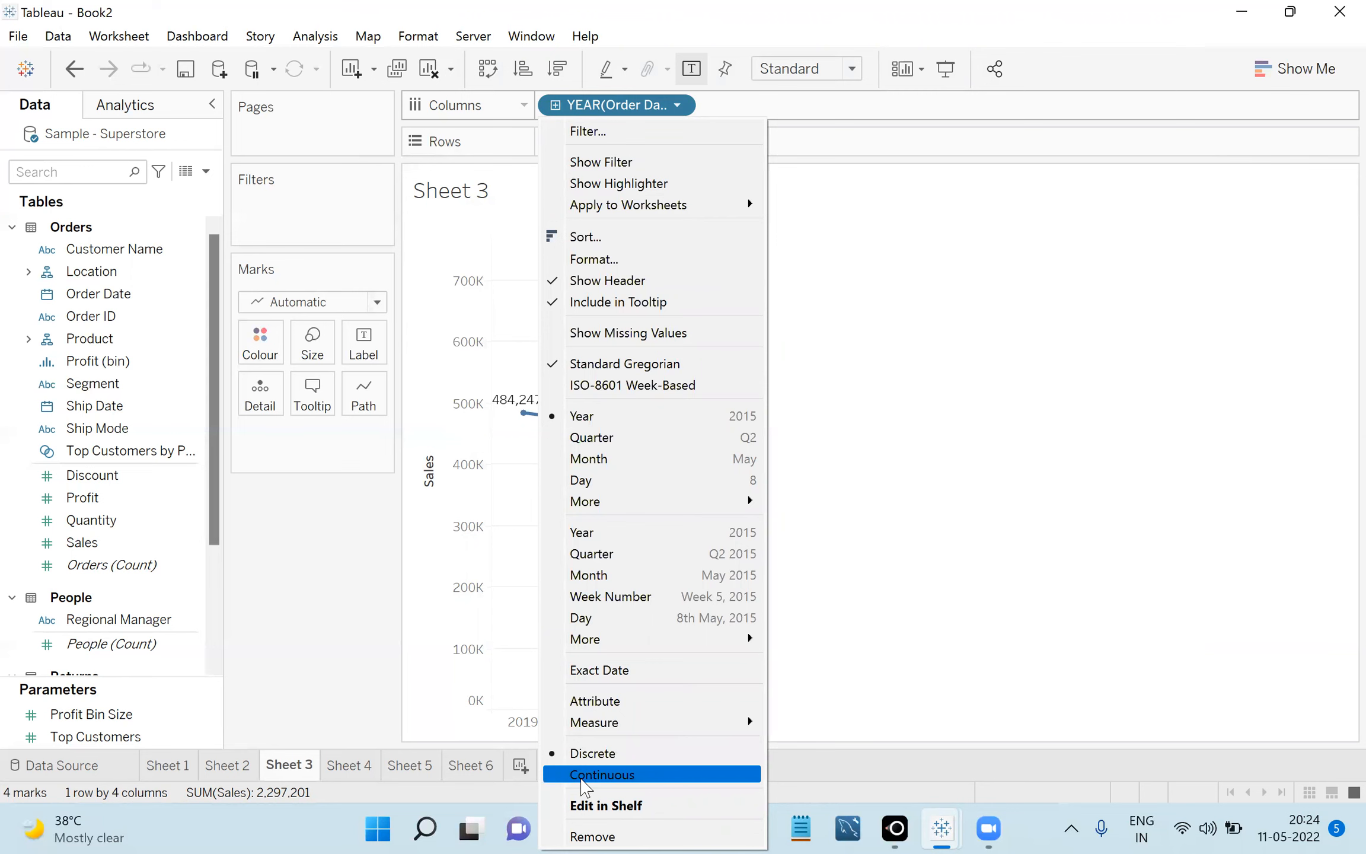
click(584, 781)
mouse_move(983, 320)
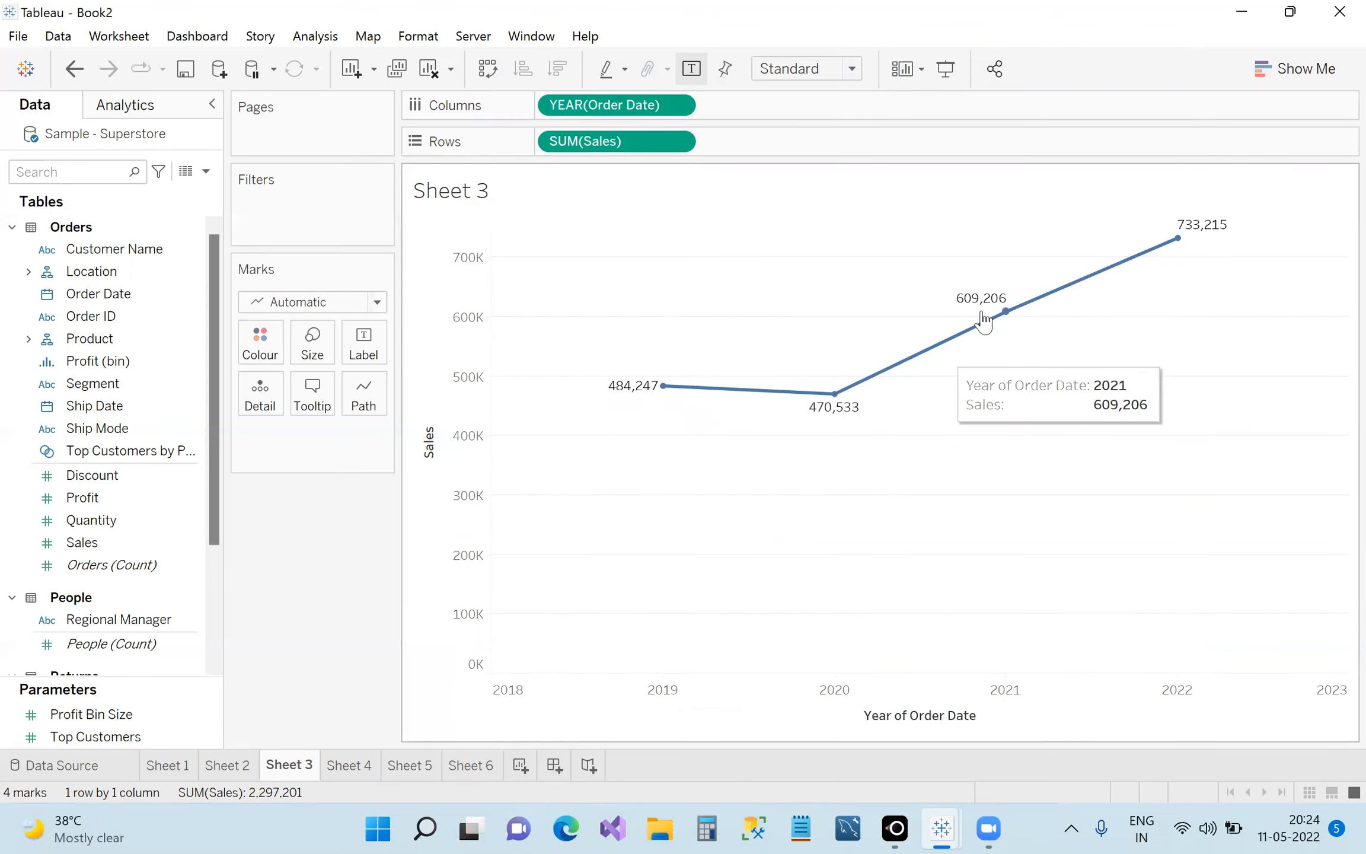
mouse_move(860, 417)
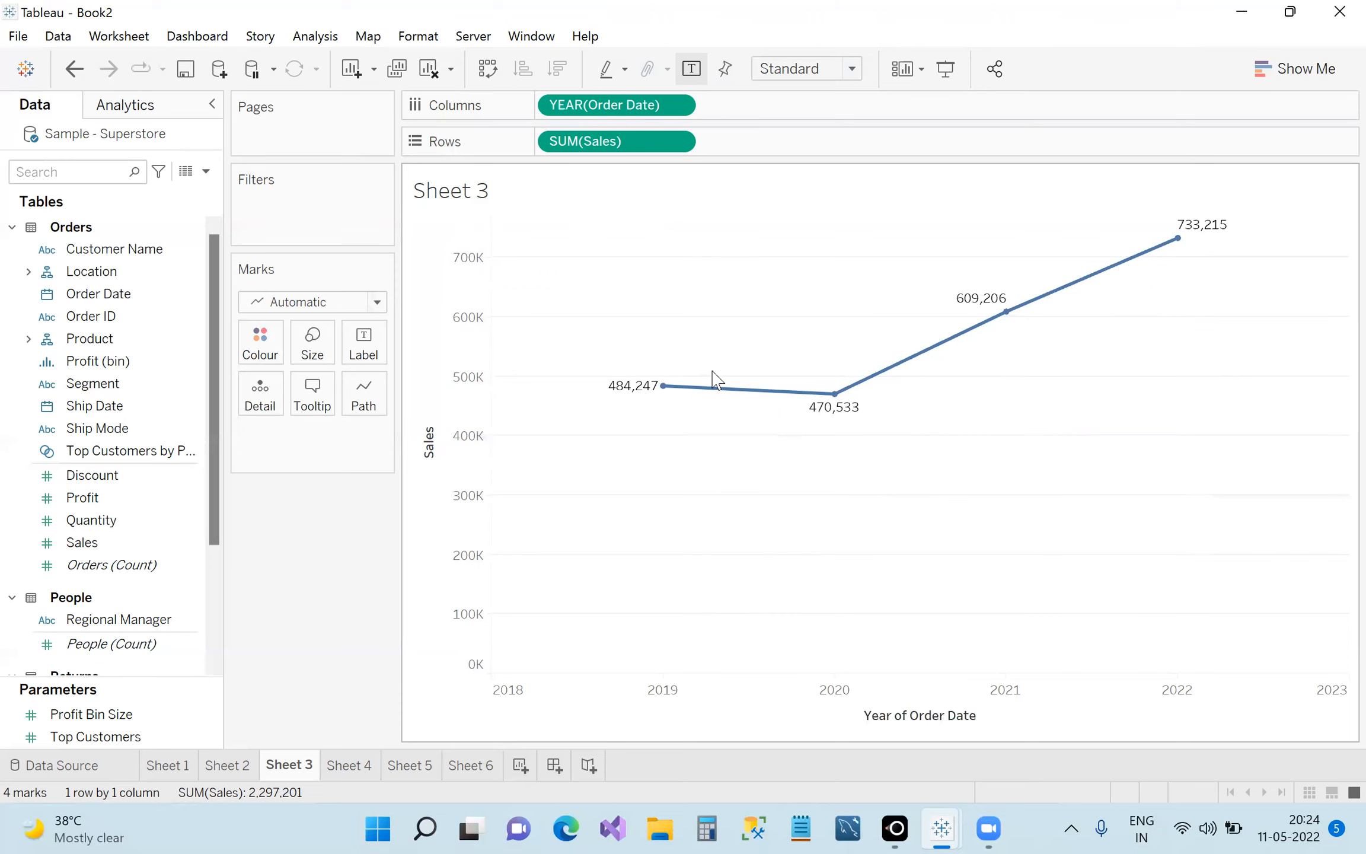
Compare the segment sales line in Sheet 6 with the Sheet 5 bars and inspect the Corporate and Home Office bars.
click(469, 767)
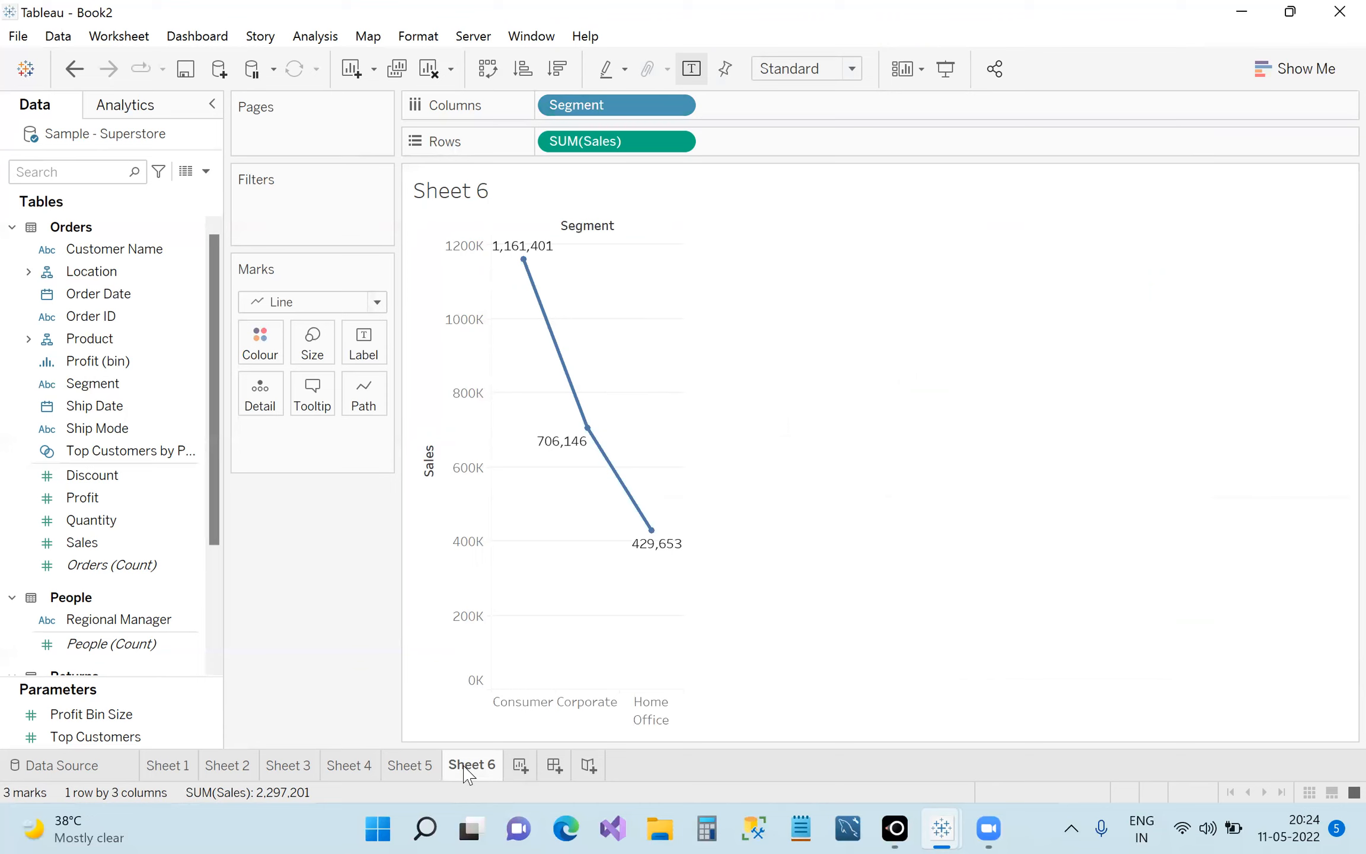
mouse_move(470, 776)
click(412, 764)
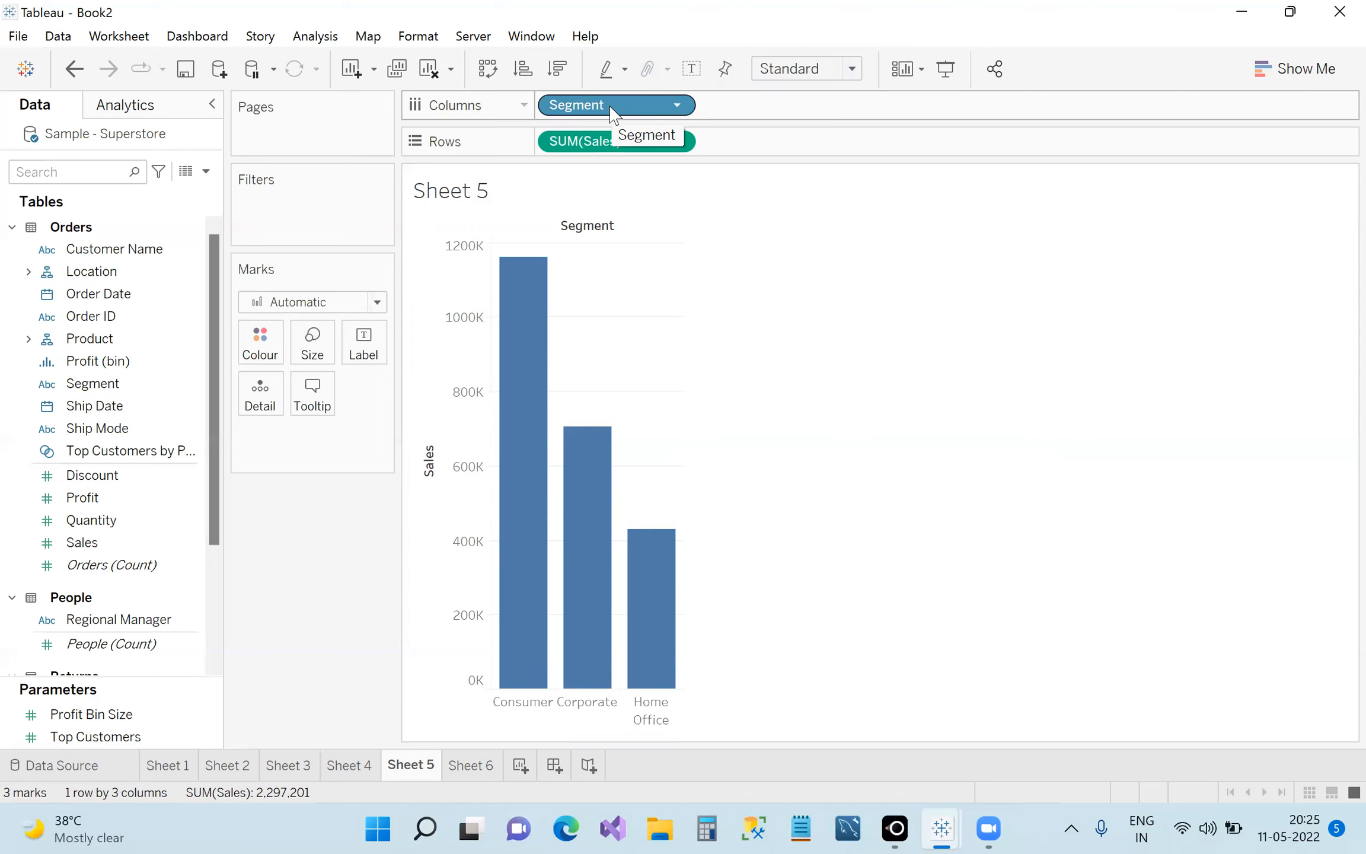
mouse_move(601, 472)
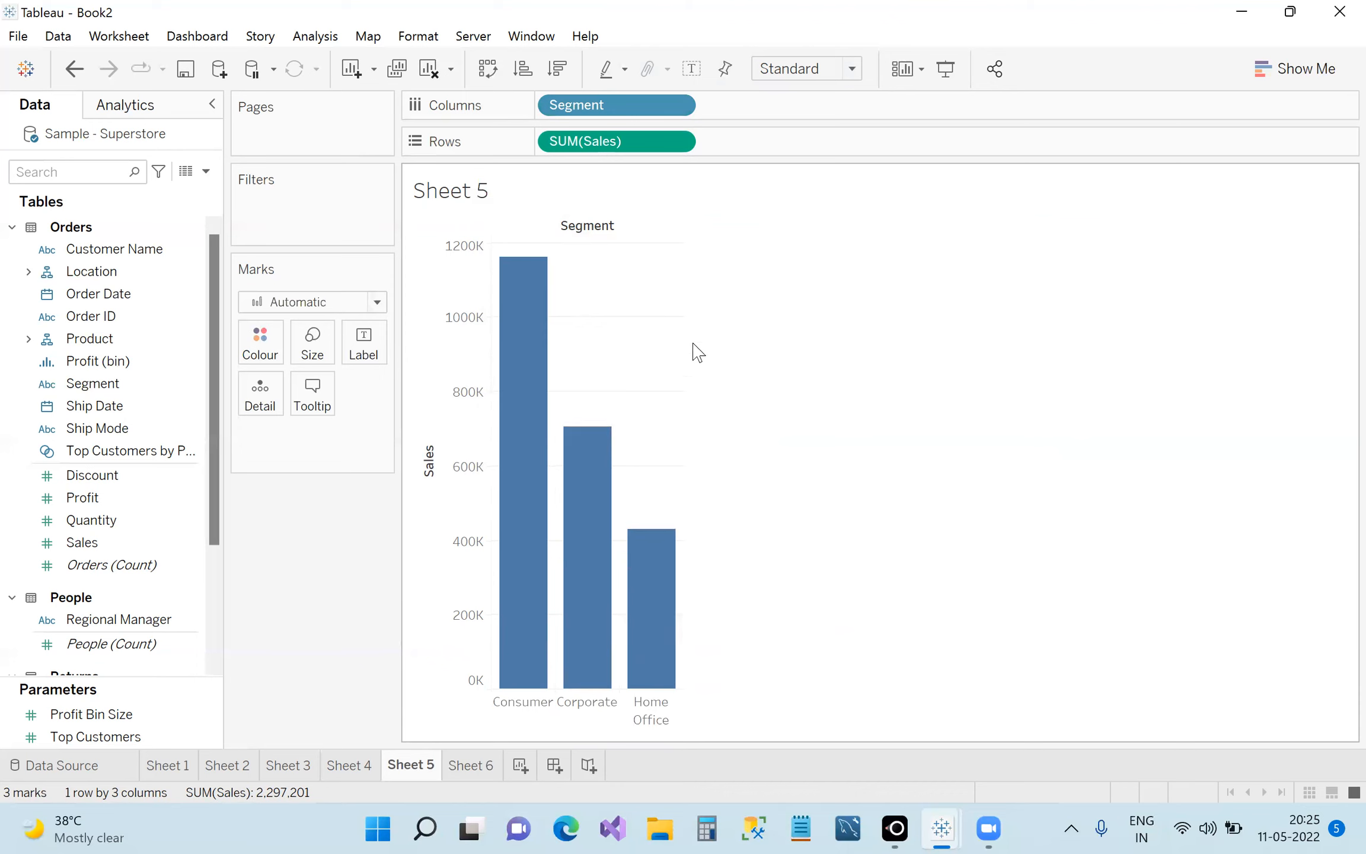
mouse_move(585, 546)
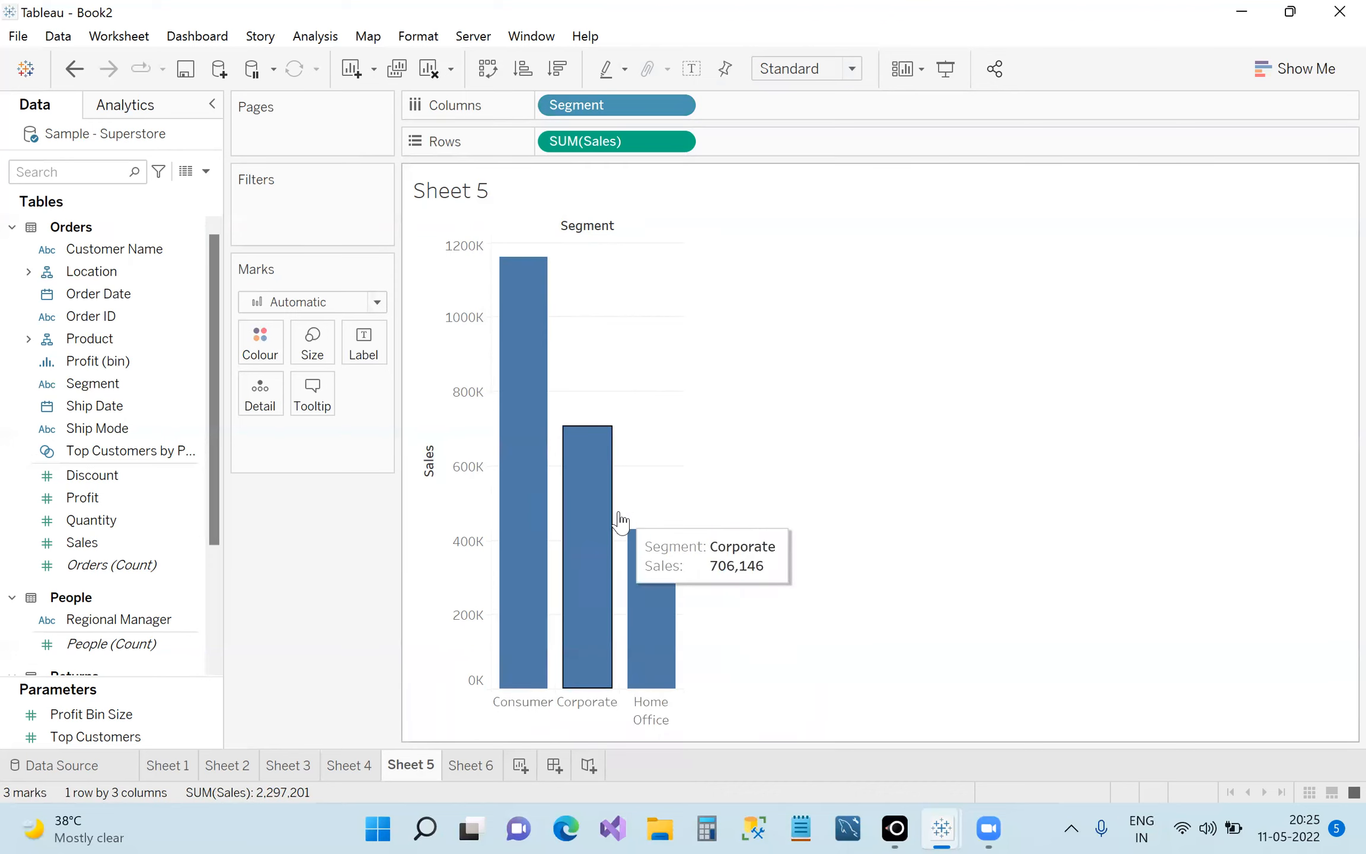
mouse_move(698, 616)
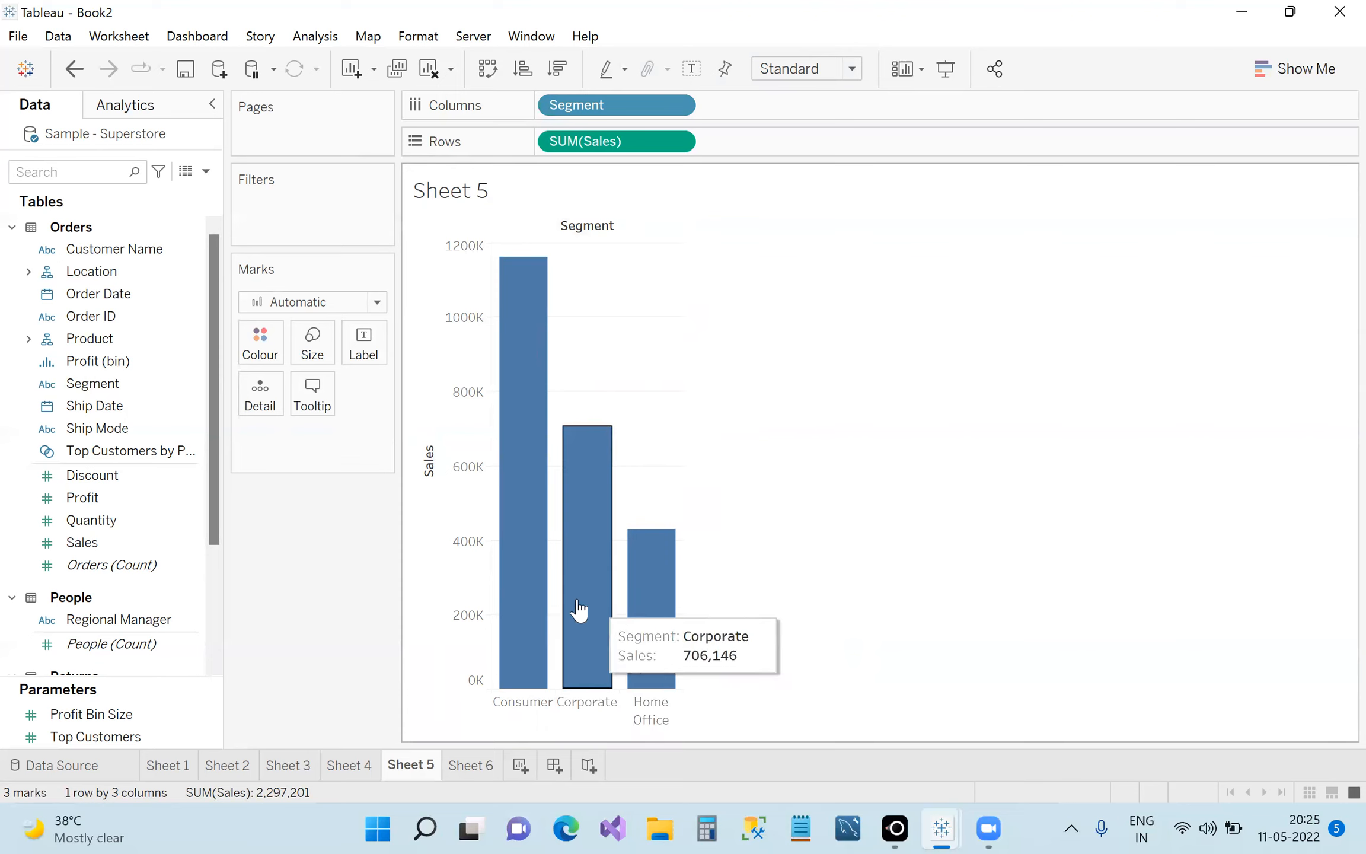
mouse_move(660, 632)
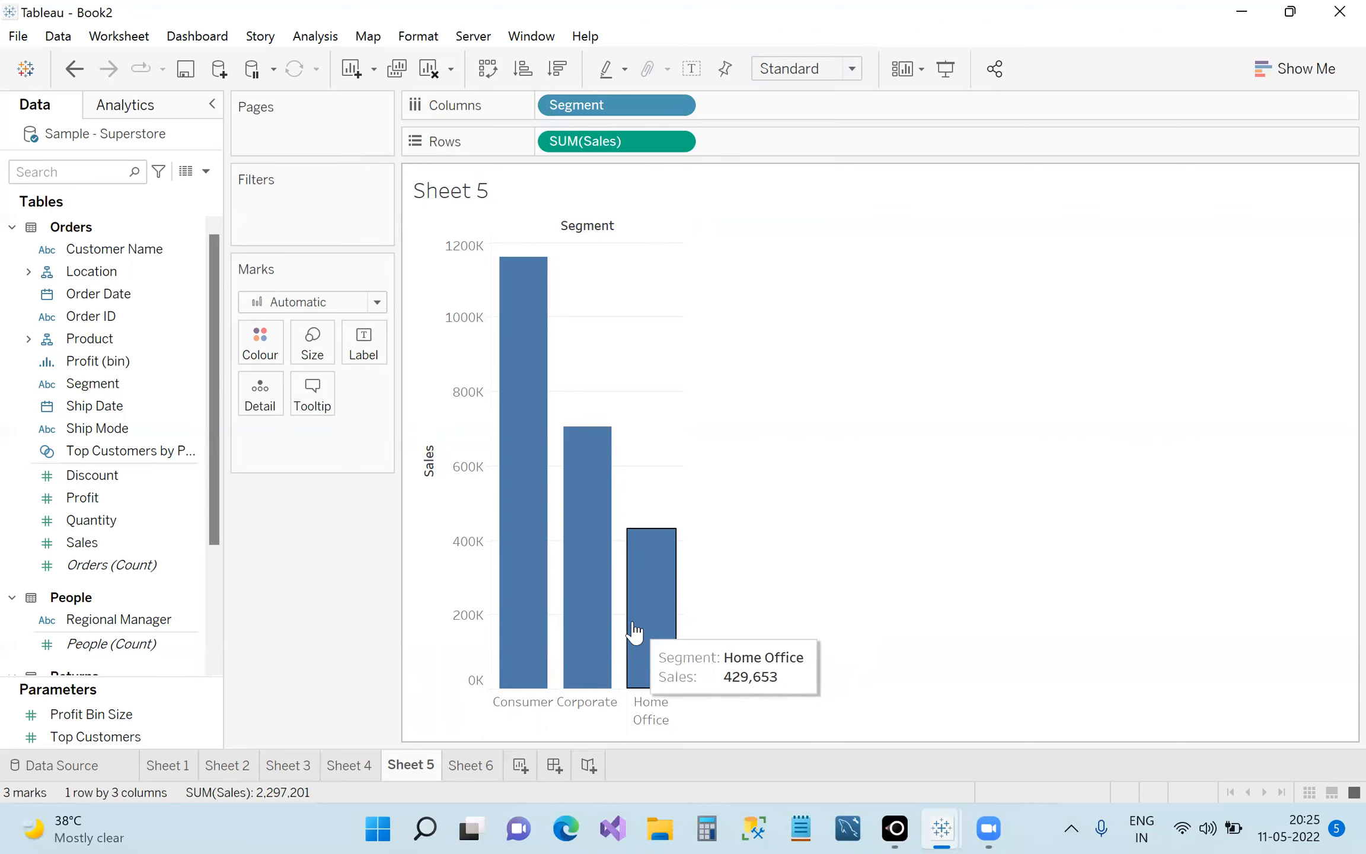
Check the requirements for continuous line charts in Show Me and change the Sheet 5 mark type to Line.
click(1265, 69)
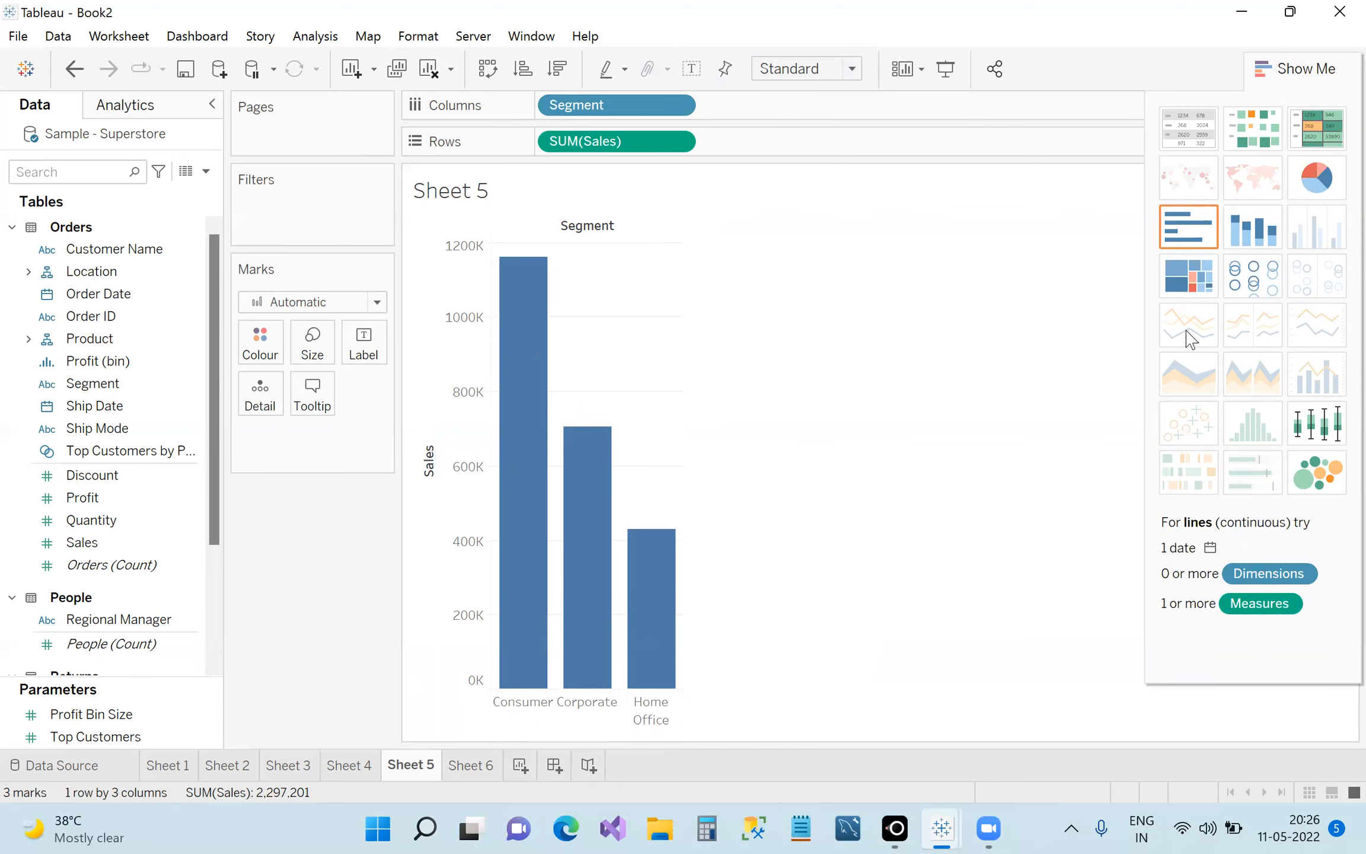
click(1300, 71)
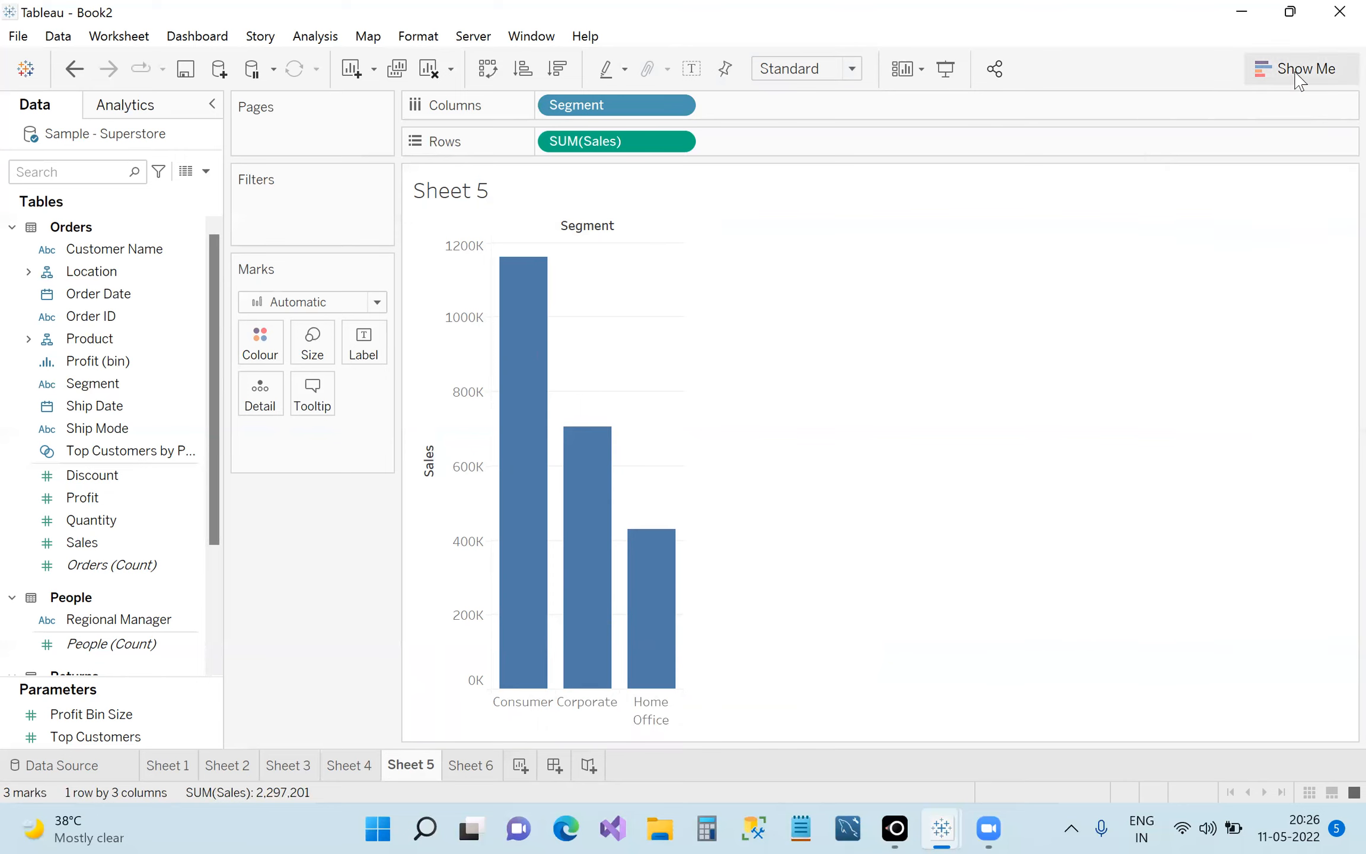
click(378, 303)
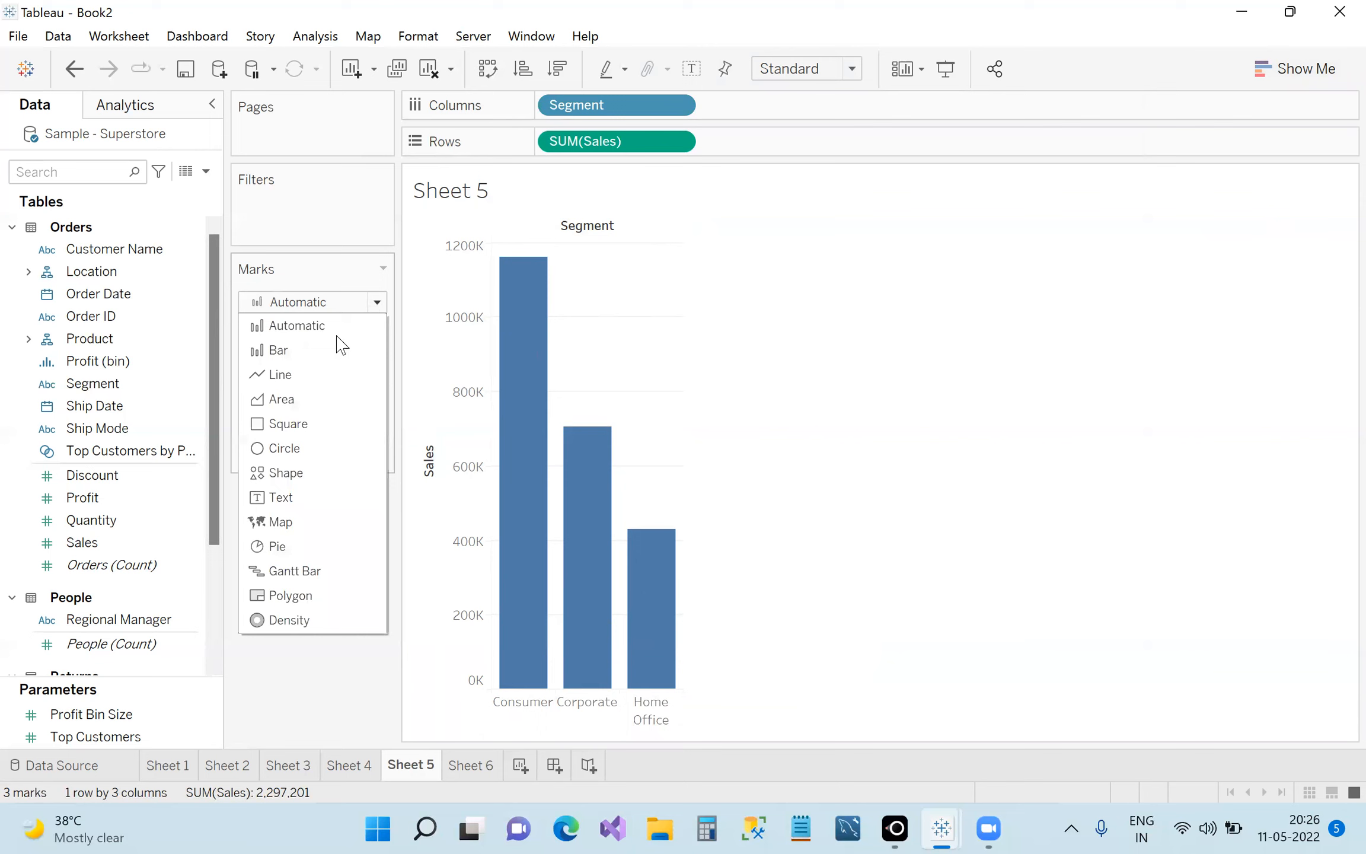
click(290, 379)
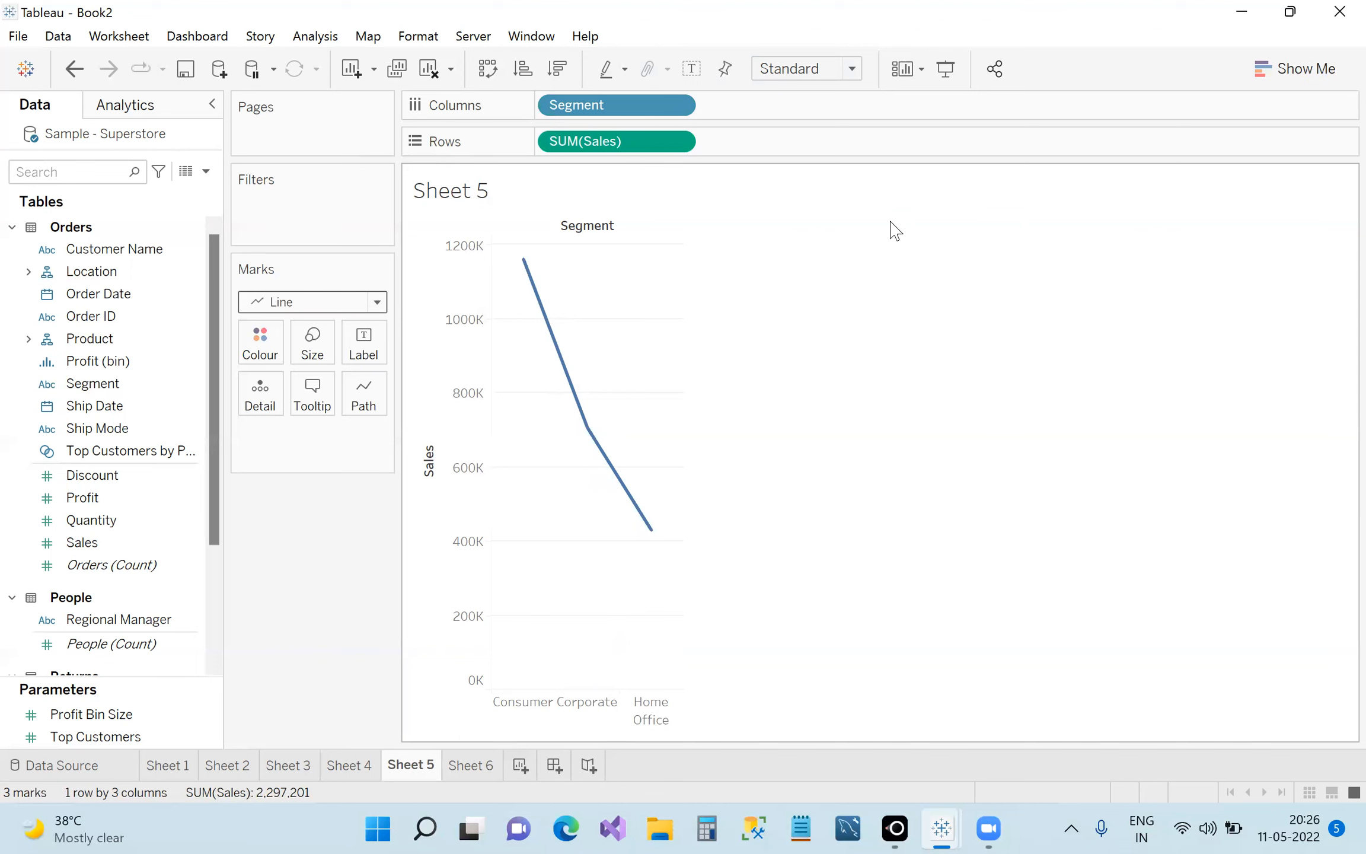
click(1302, 70)
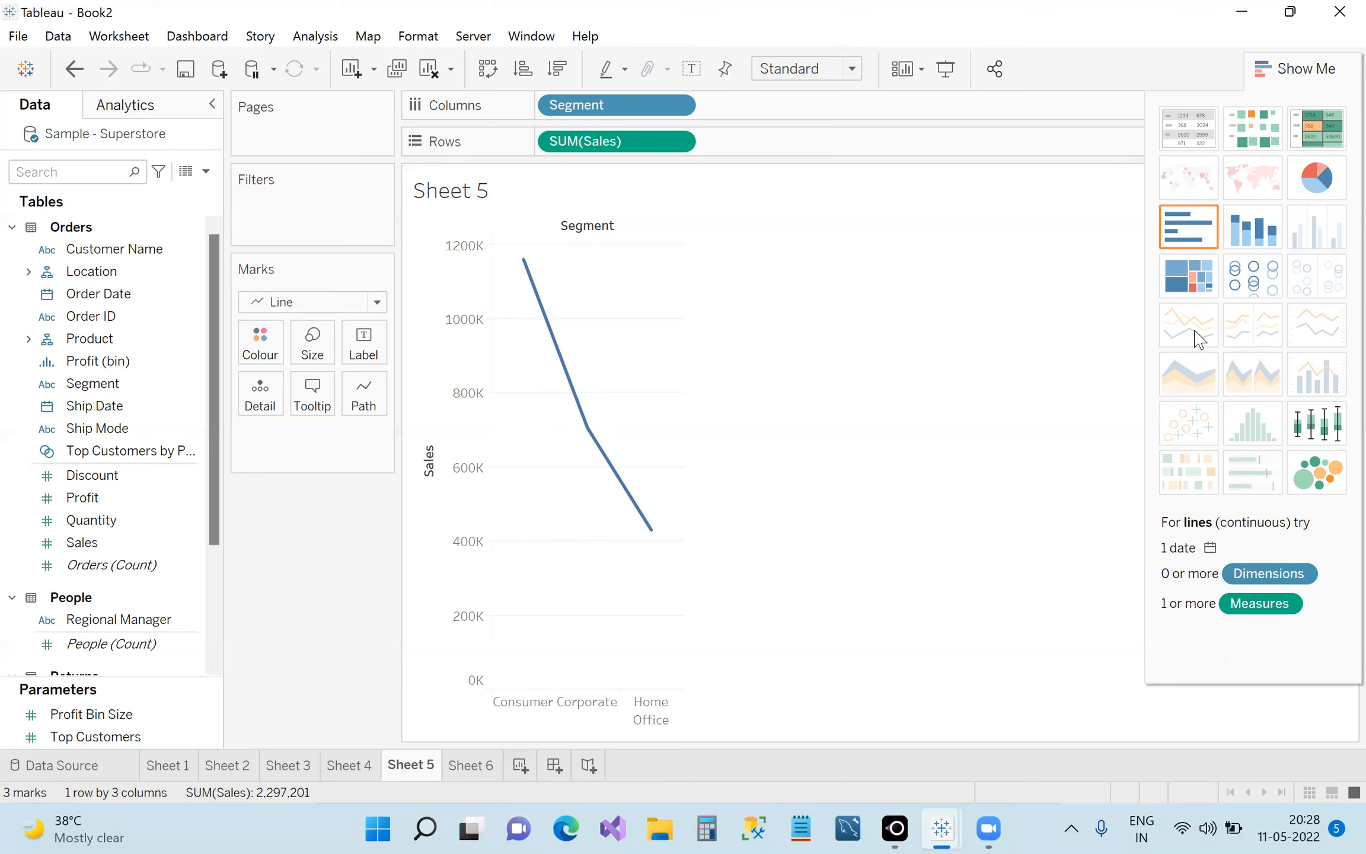
Add an empty dashboard and a new worksheet to the workbook.
click(555, 766)
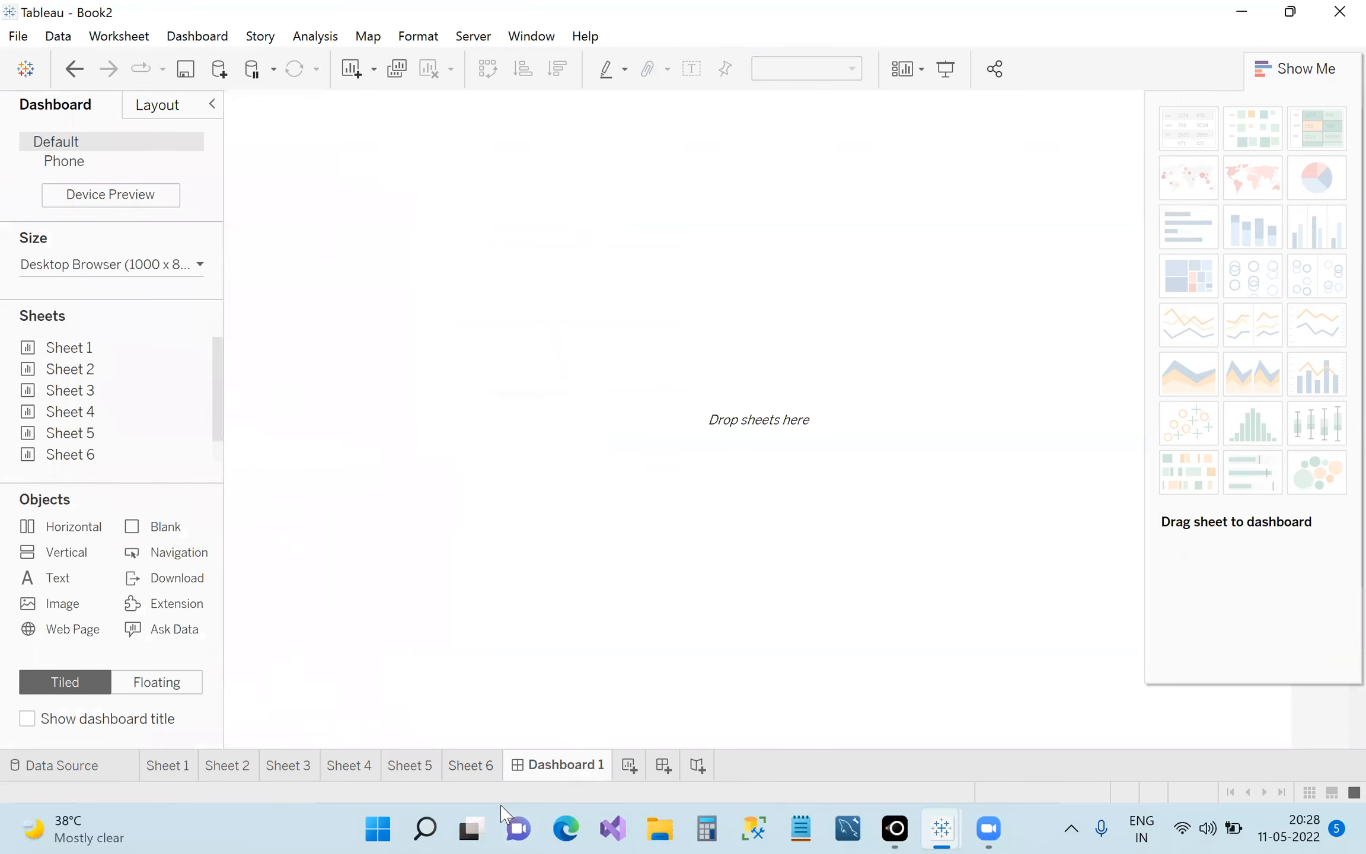
click(471, 765)
click(630, 765)
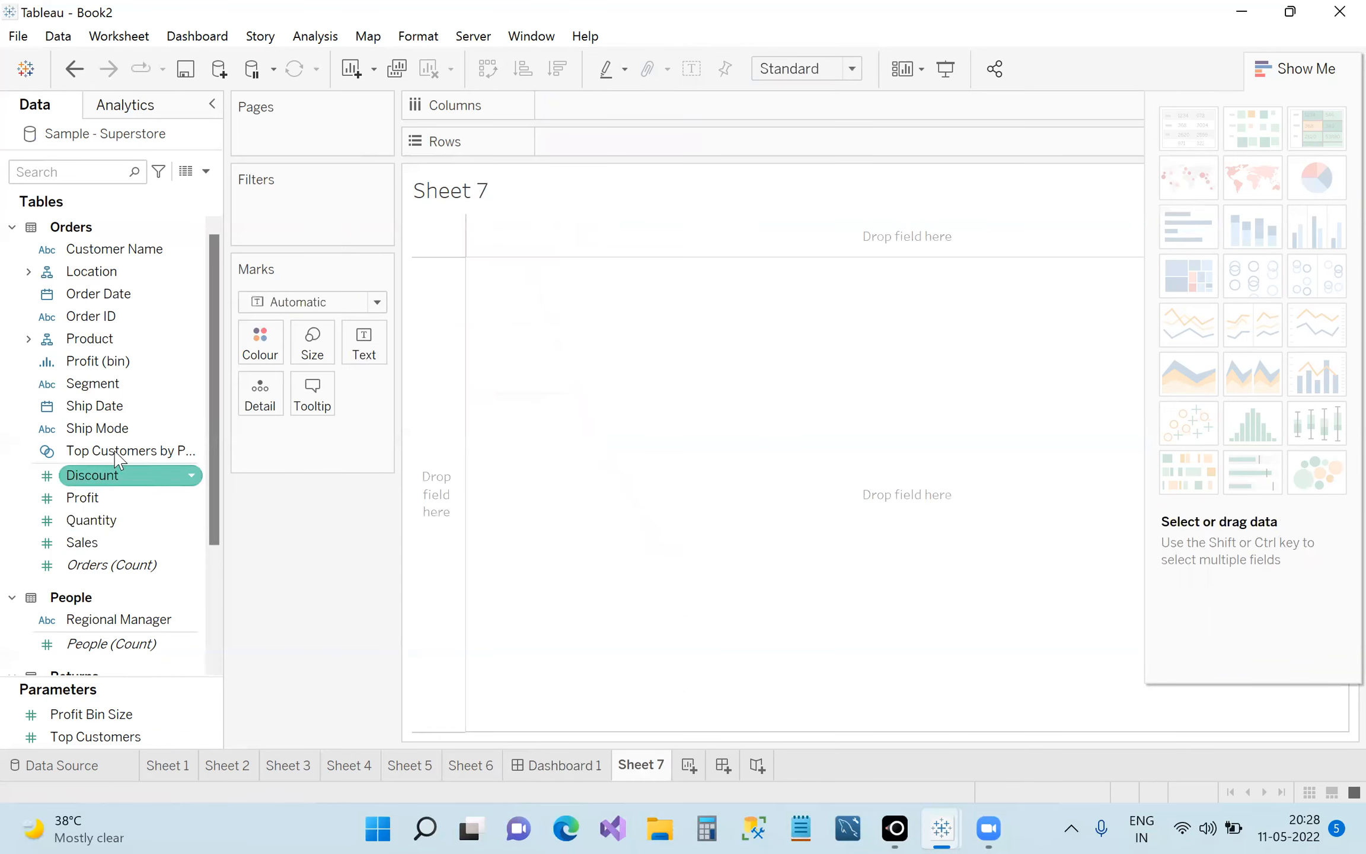
In Sheet 7, plot yearly profit with Order Date on Columns and Profit on Rows.
drag(133, 294, 590, 104)
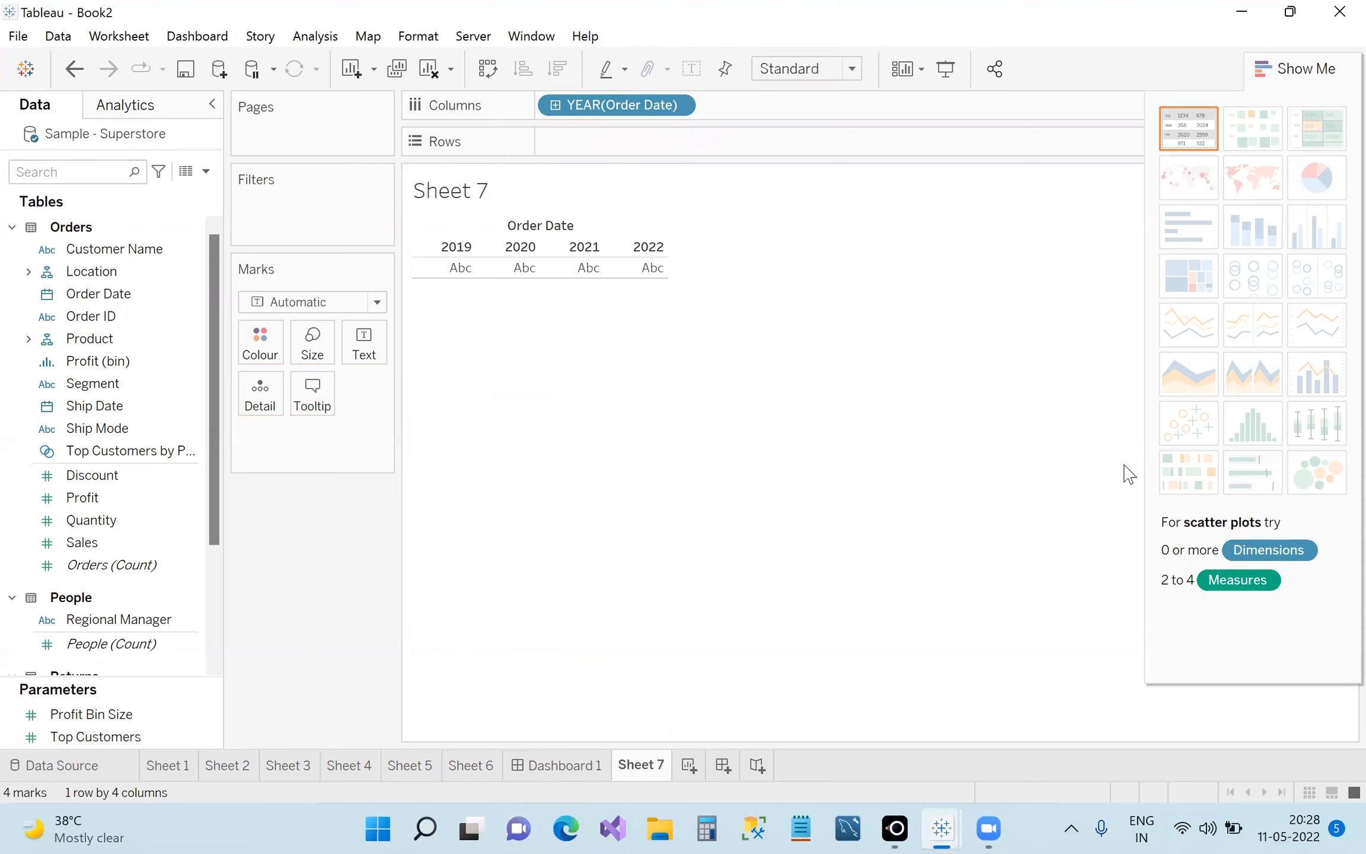
click(64, 525)
drag(89, 497, 639, 142)
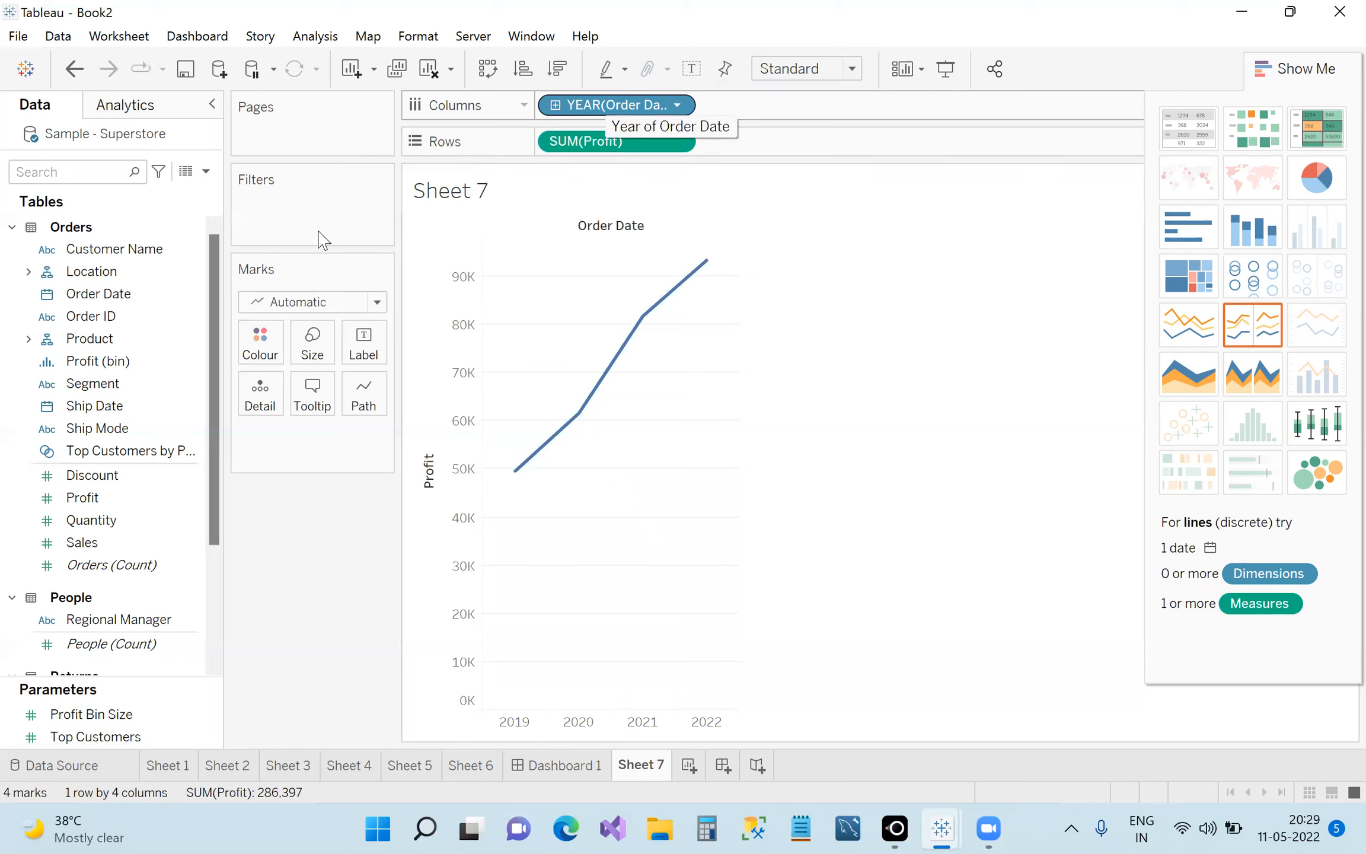
click(95, 316)
click(280, 251)
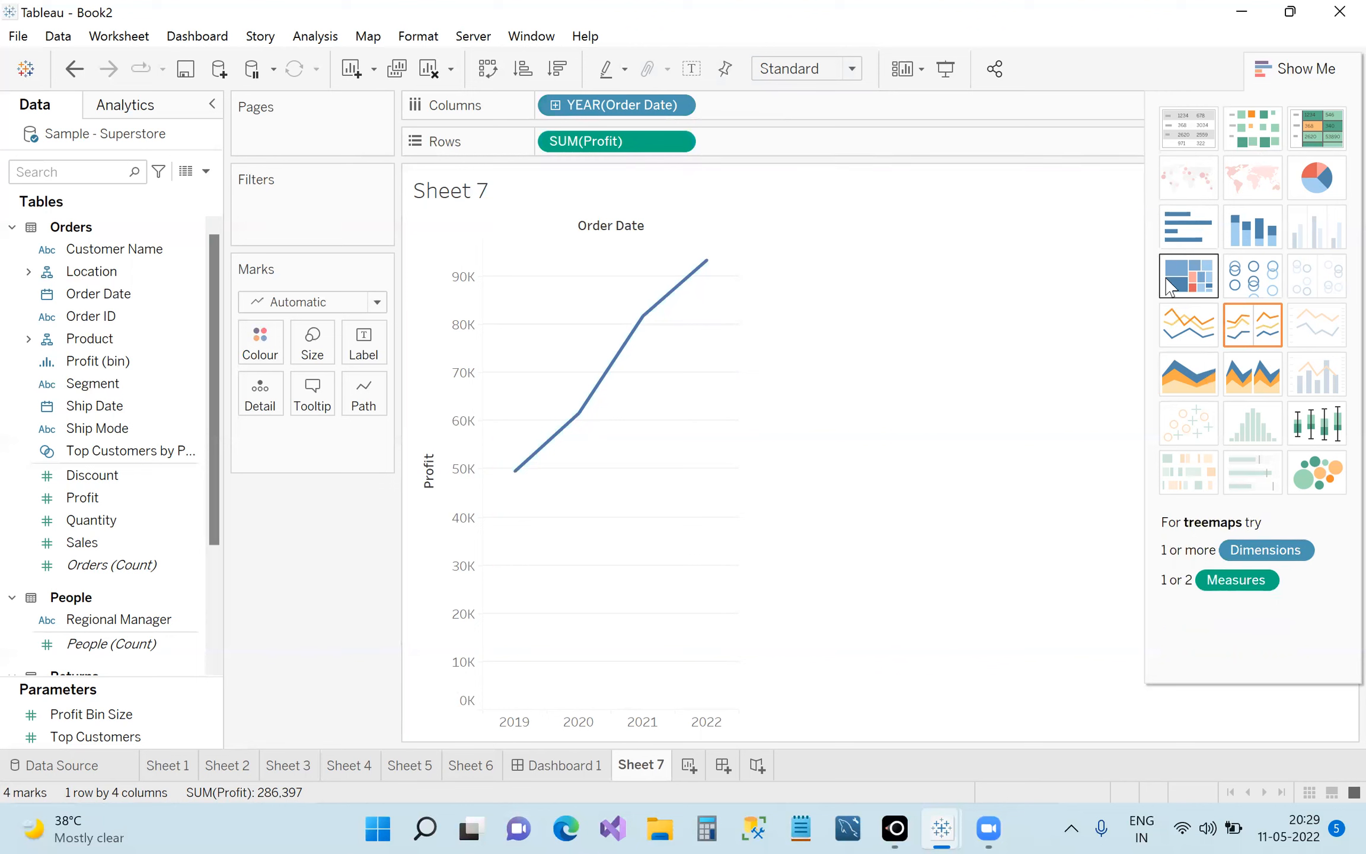
Convert the Sheet 7 profit chart to horizontal bars and split it by product Category on Columns.
click(1188, 239)
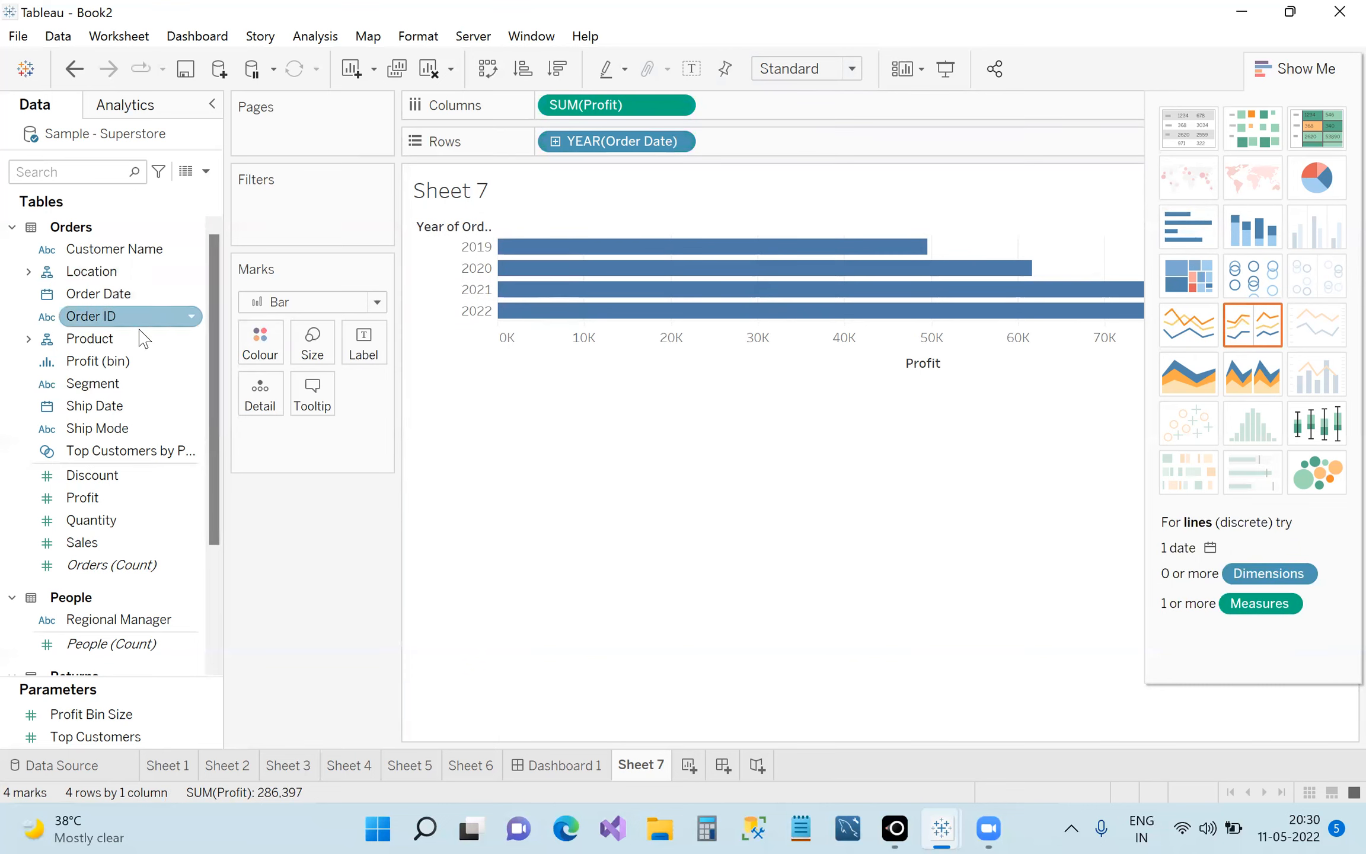
drag(132, 351, 772, 110)
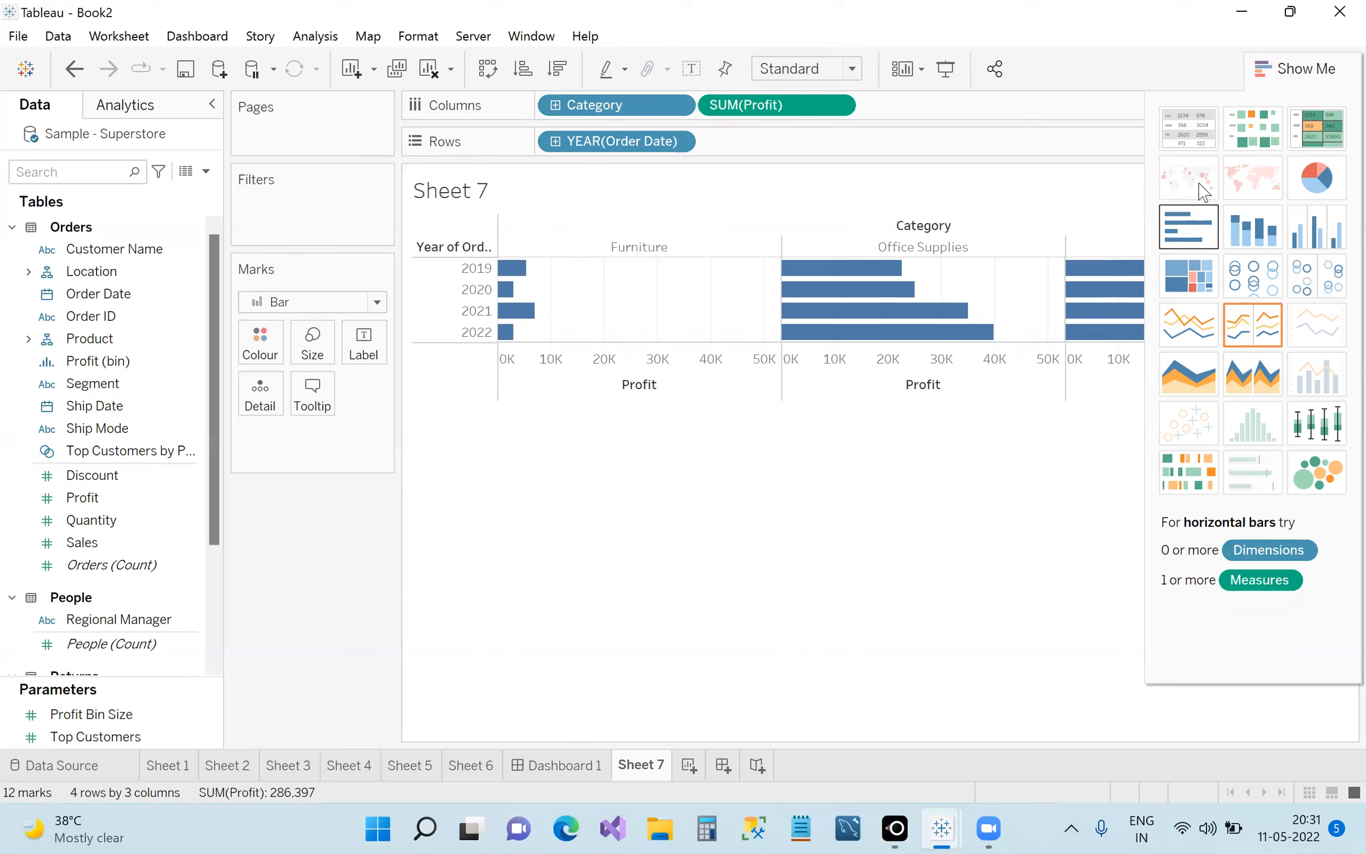
click(1280, 74)
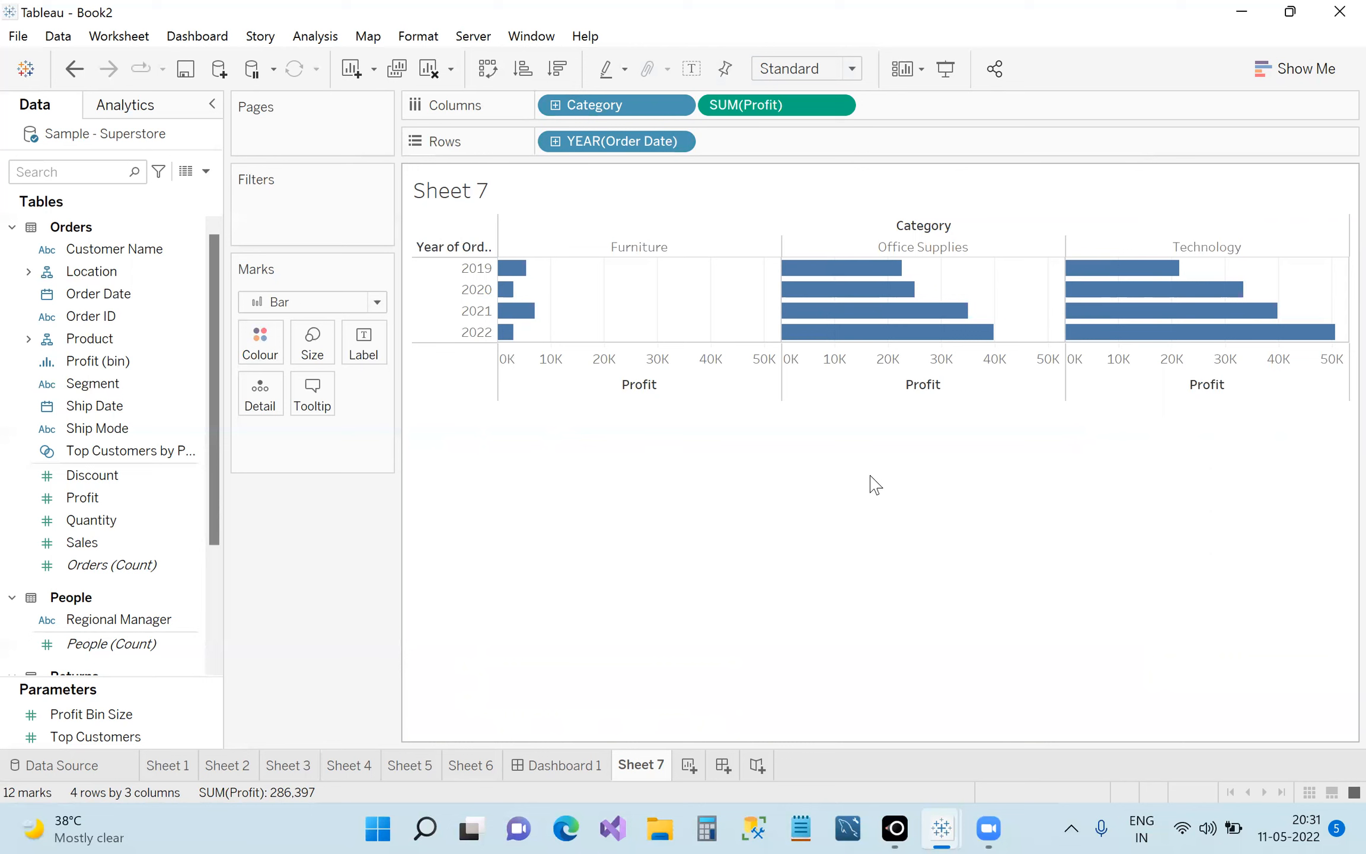
click(1268, 76)
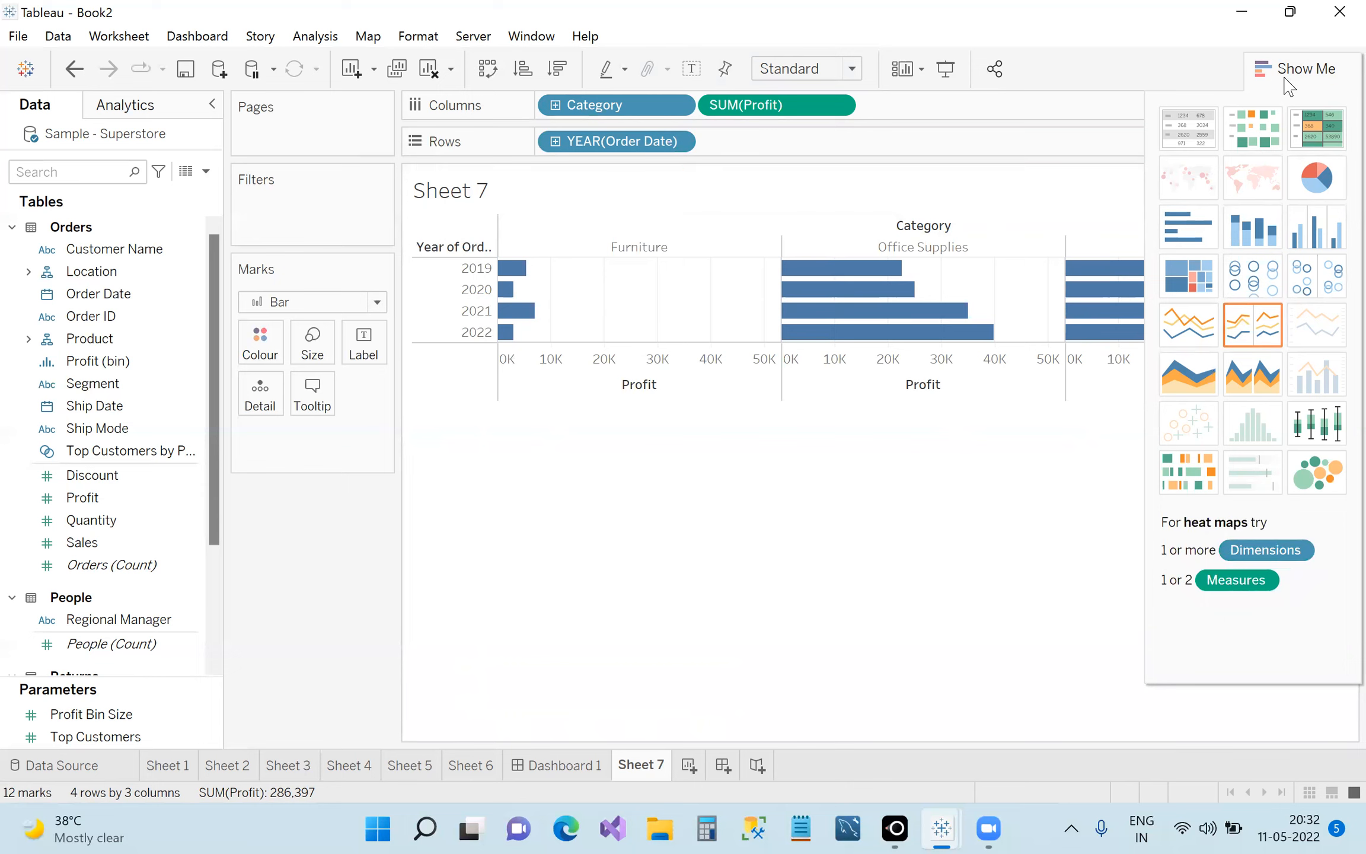
click(1285, 79)
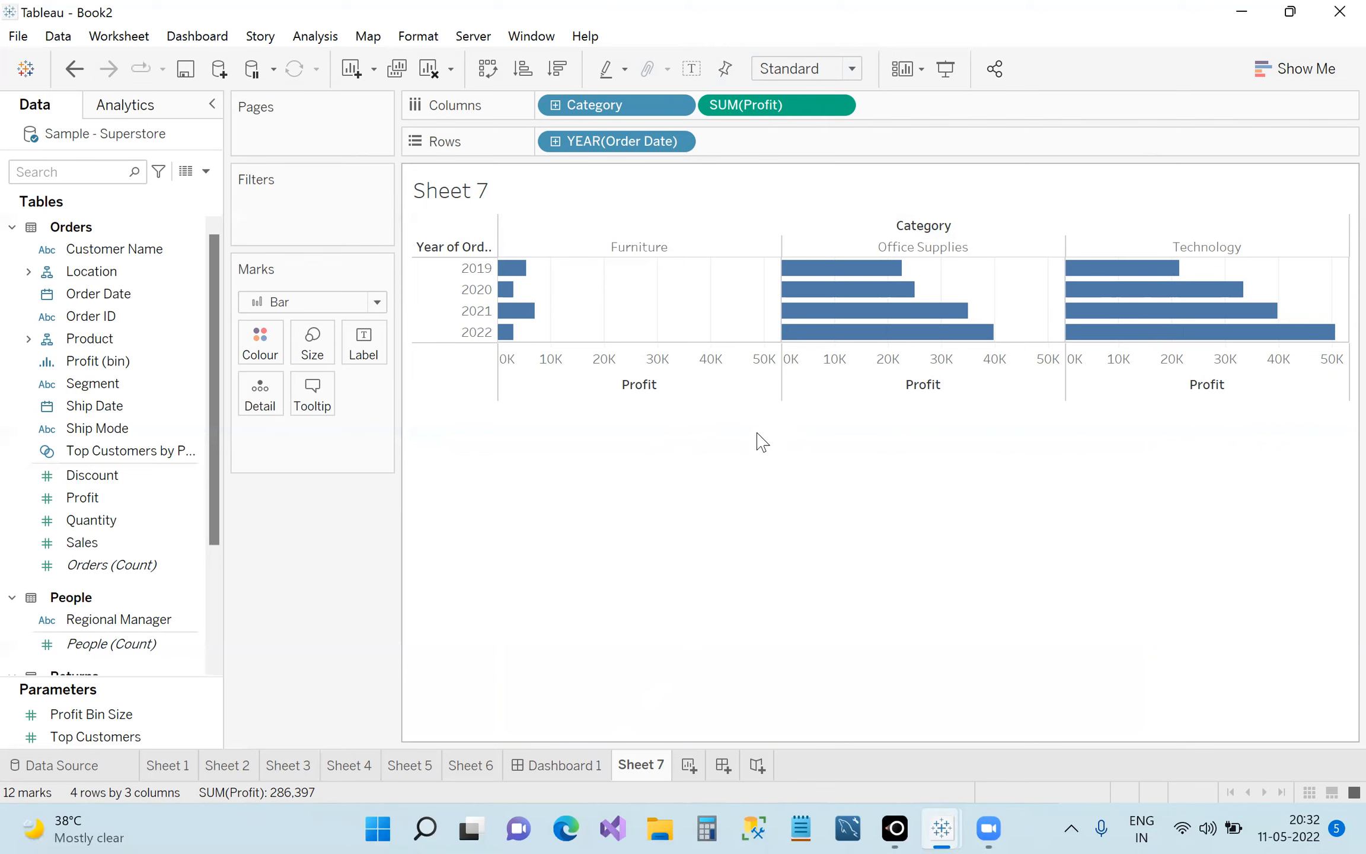
In Sheet 4, add Profit and Discount to Rows after Sales, and swap the rows and columns.
click(479, 767)
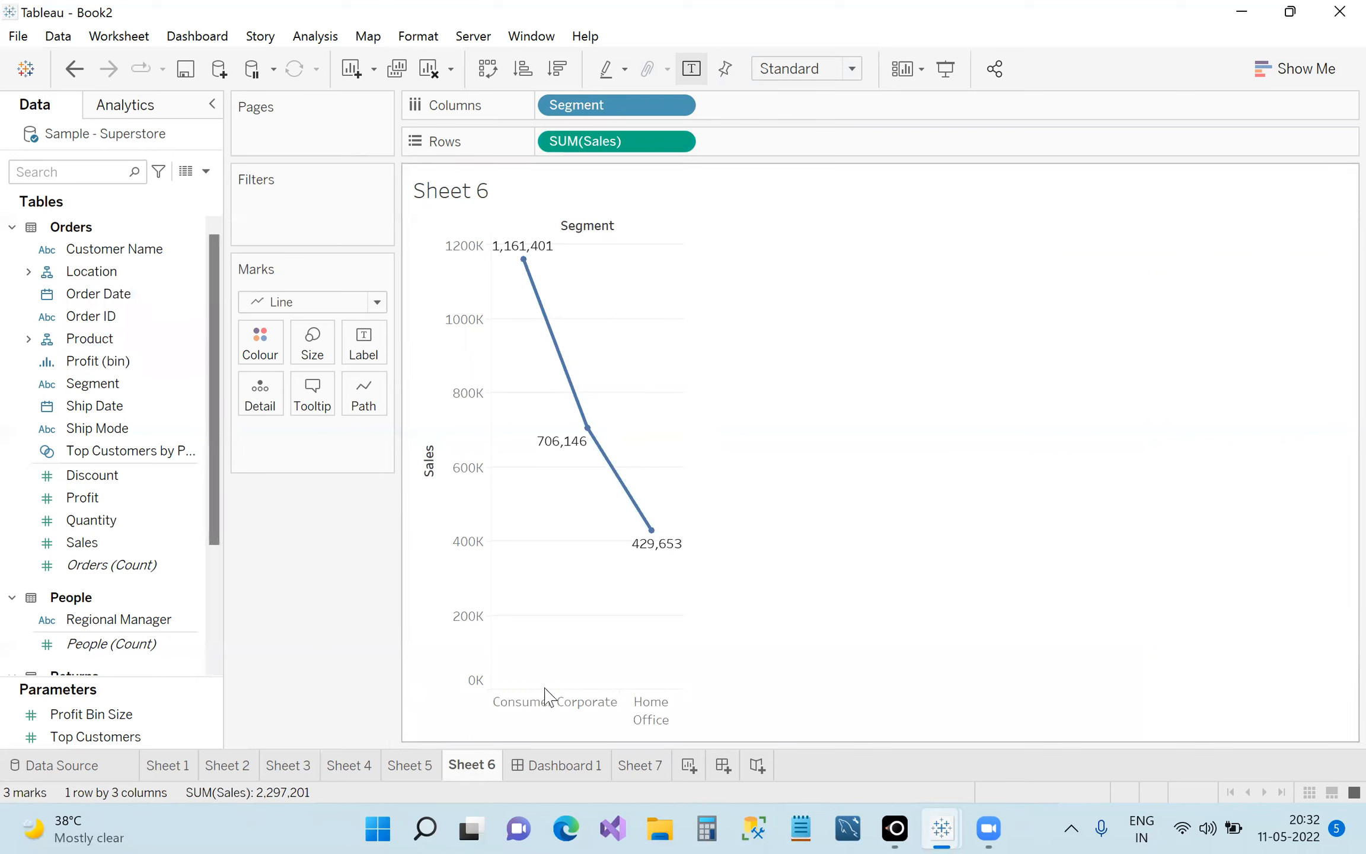
click(430, 764)
click(359, 765)
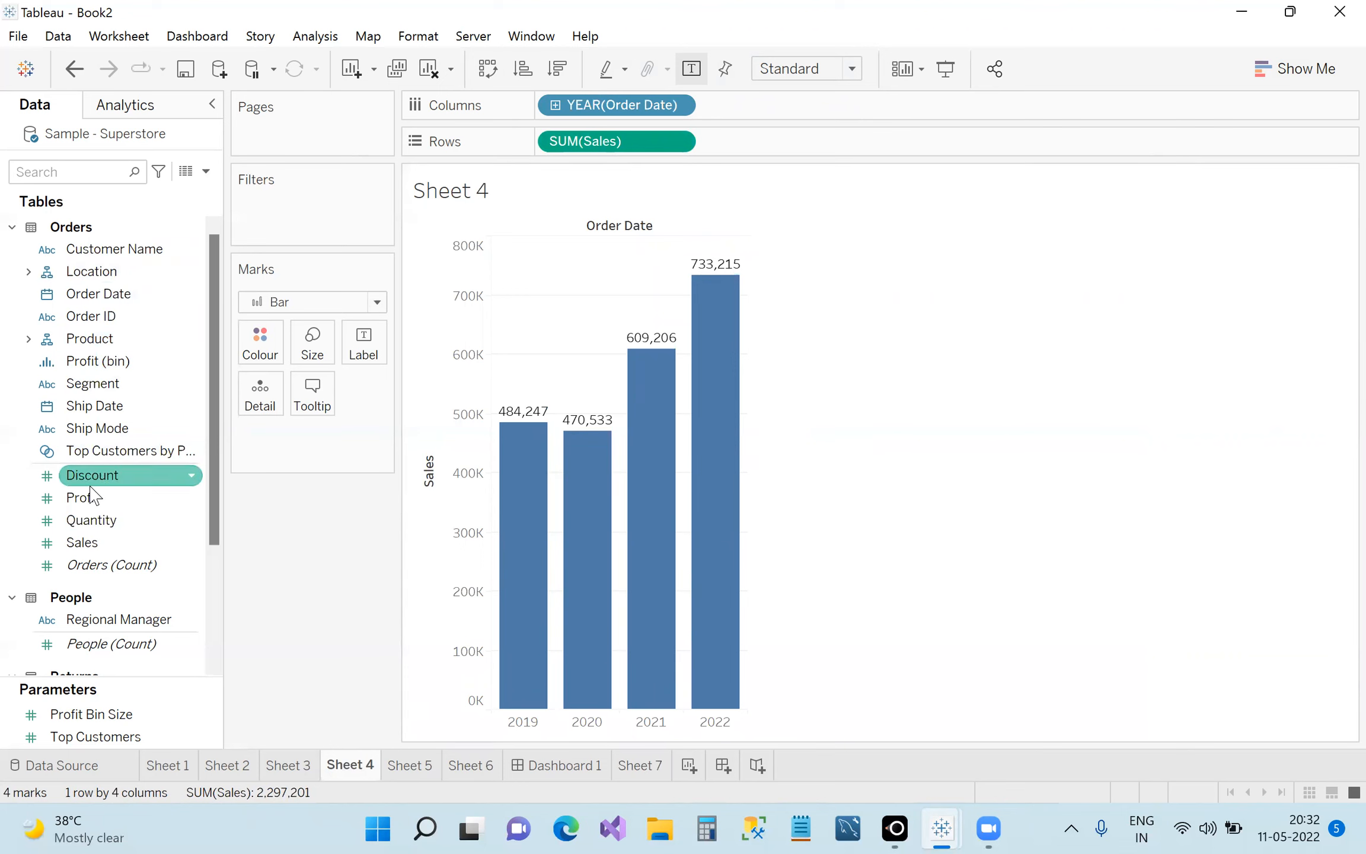
drag(95, 501, 818, 146)
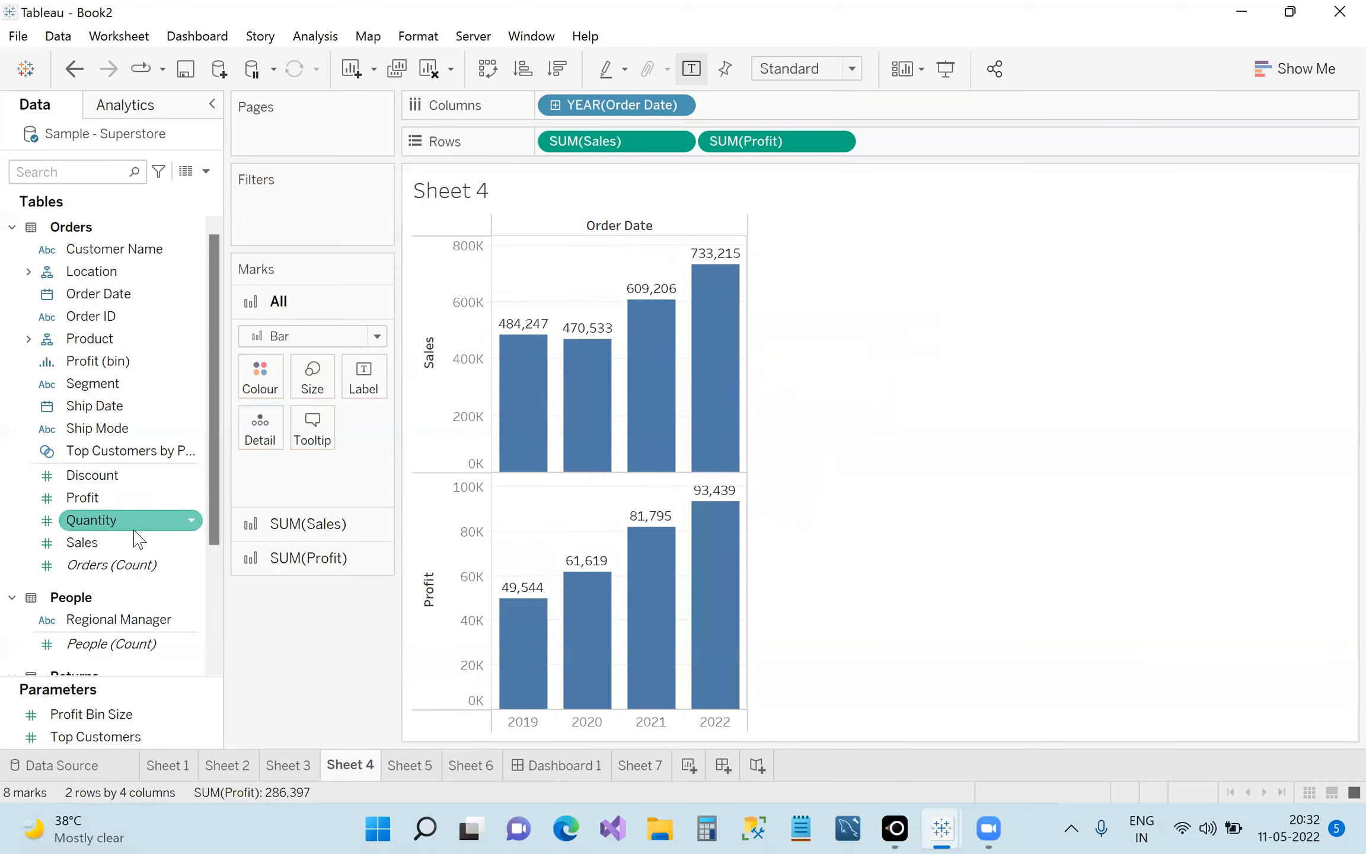
drag(152, 477, 849, 149)
drag(959, 142, 960, 146)
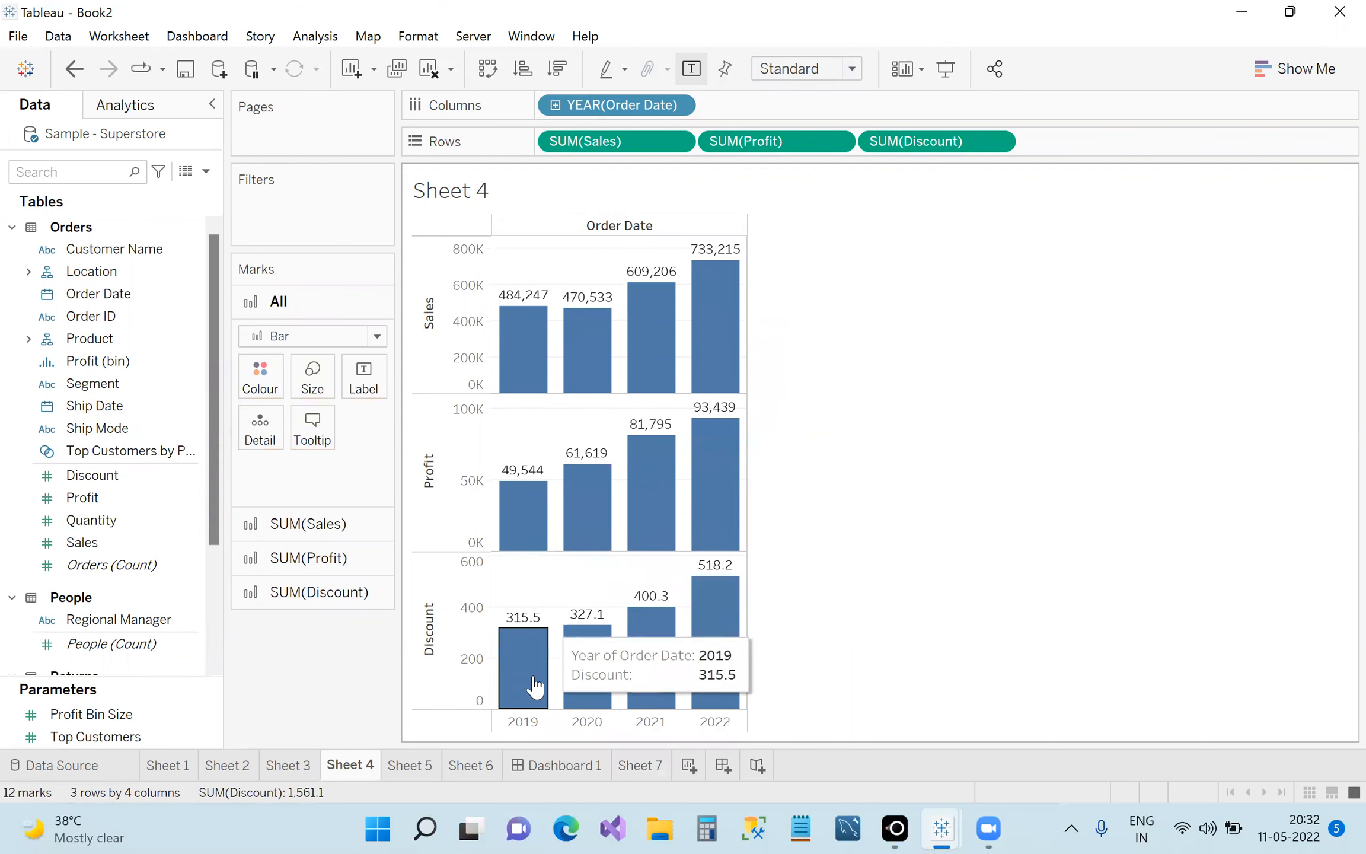
click(487, 69)
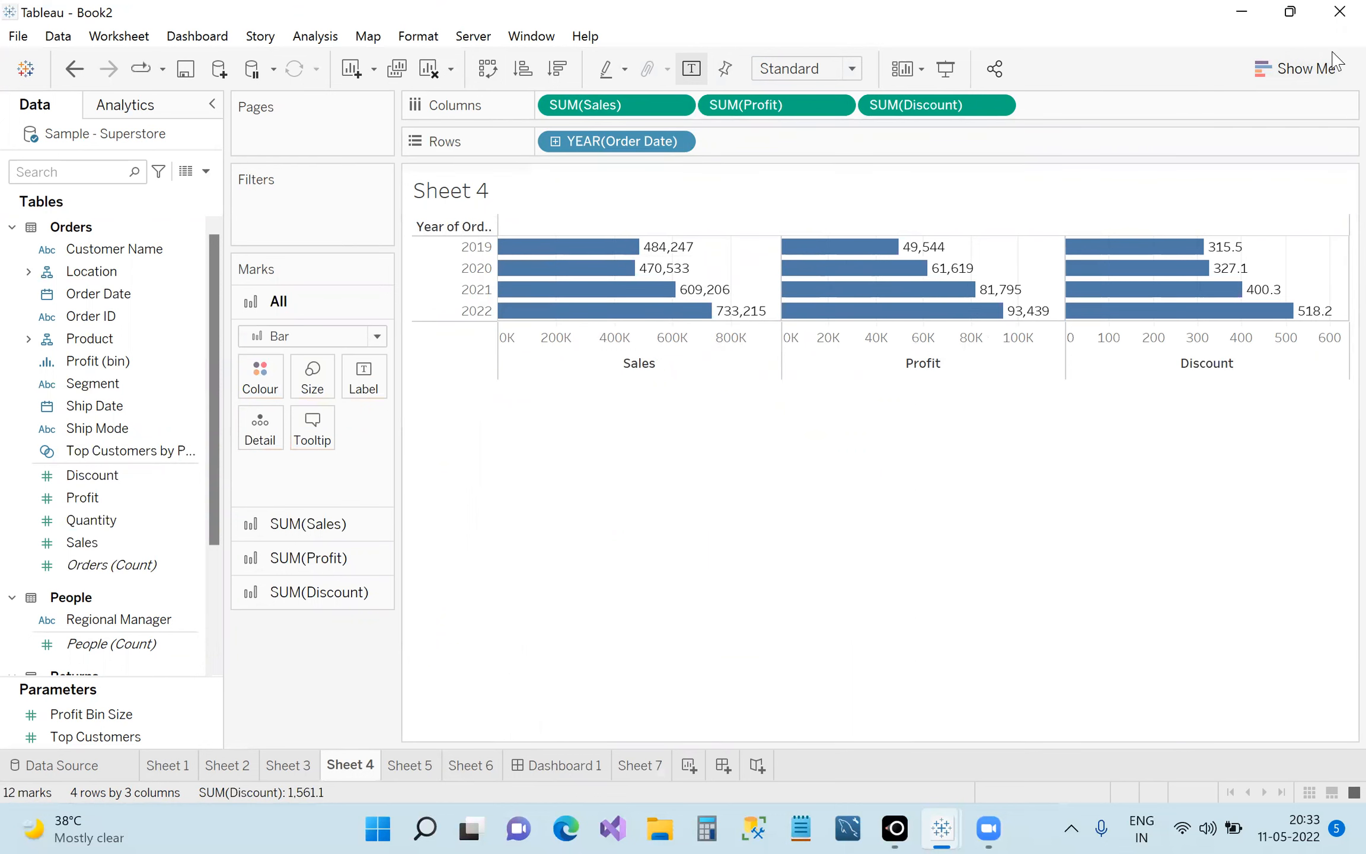
Convert the Sheet 4 chart to a text table with Order Date years as rows and the measures as columns.
click(1299, 70)
click(1208, 132)
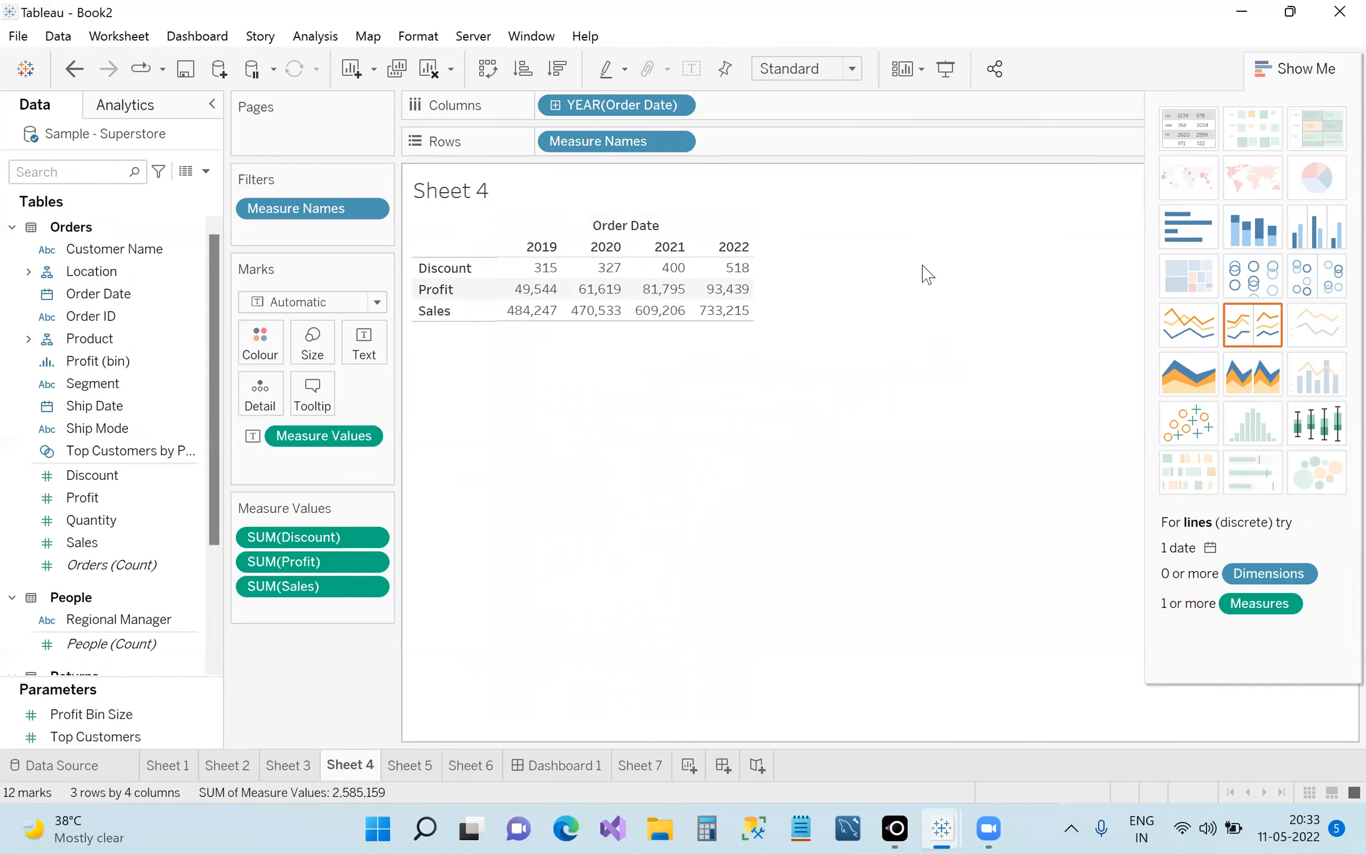
click(1291, 68)
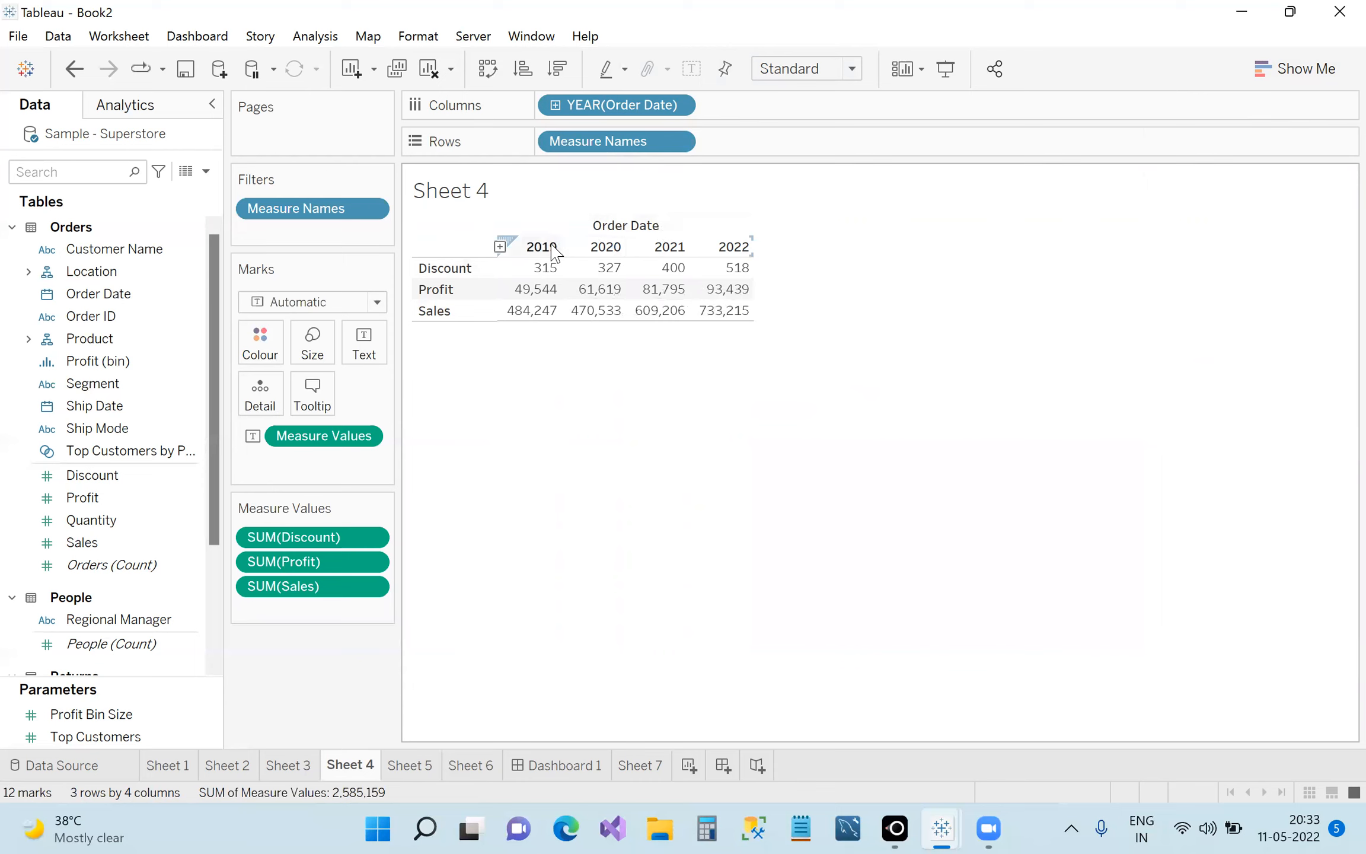
click(499, 80)
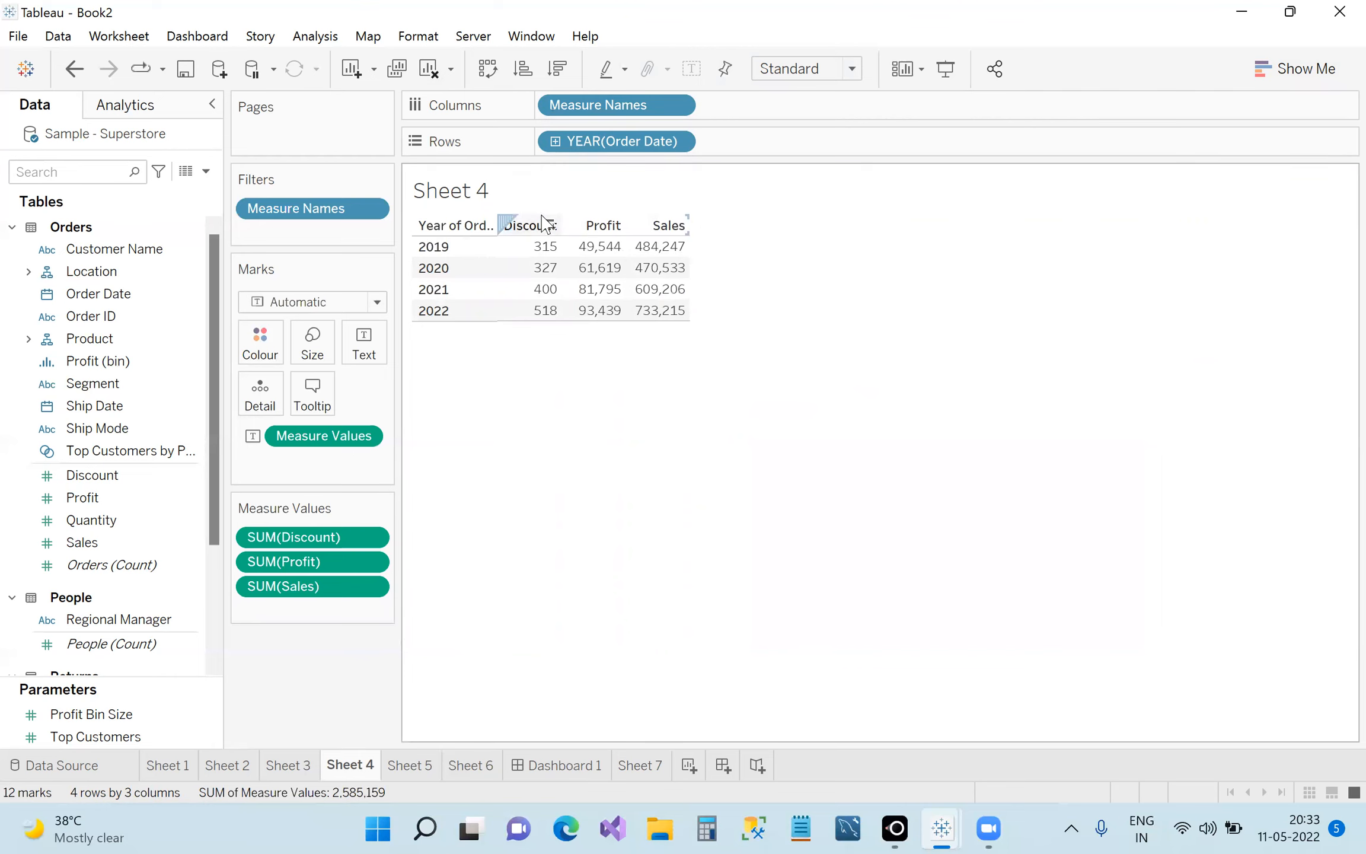
Review the yearly sales lines in Sheet 3 and Sheet 2, and return to the Sheet 4 table.
click(433, 768)
click(314, 764)
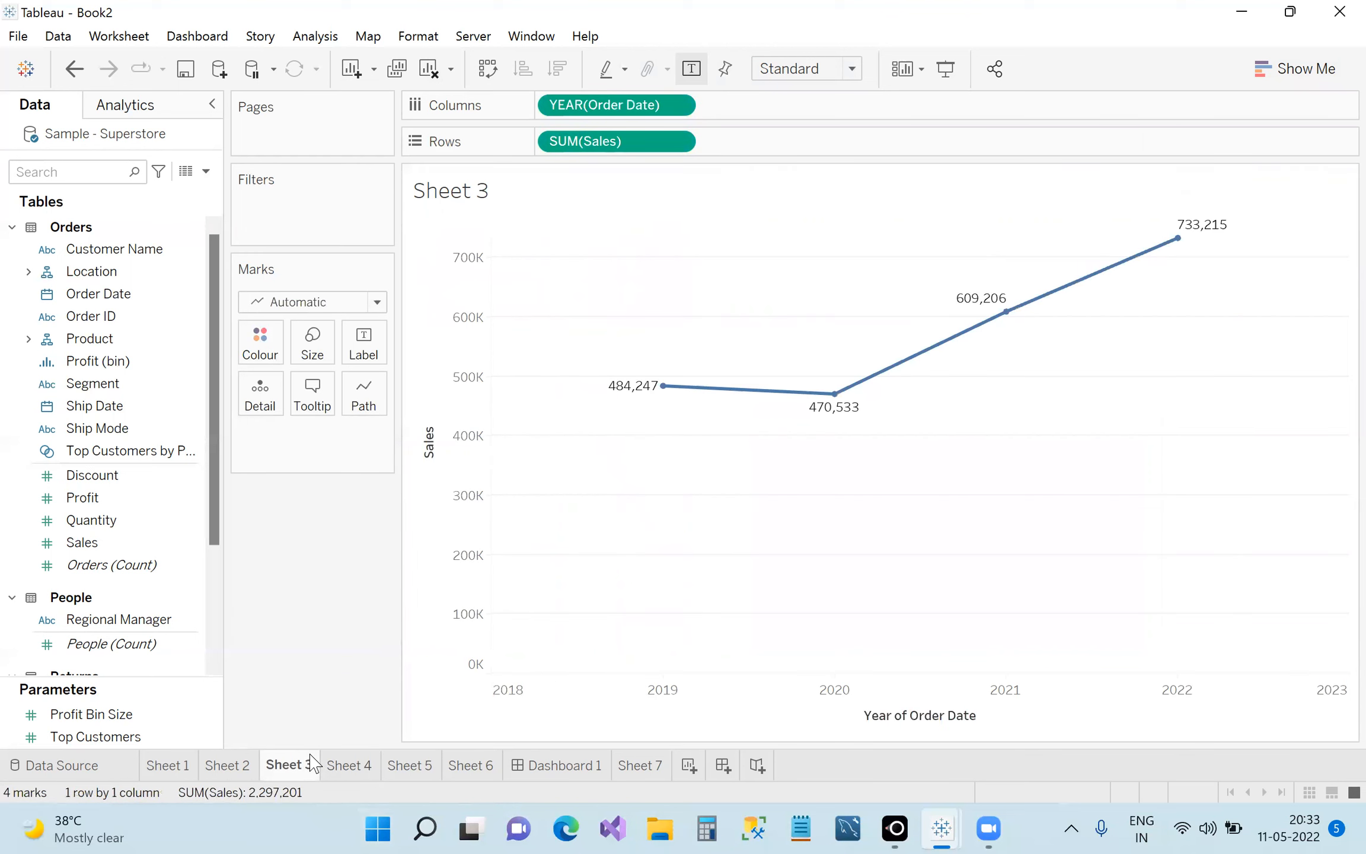
key(ctrl+Tab)
key(ctrl+Tab)
key(ctrl+Tab)
click(231, 766)
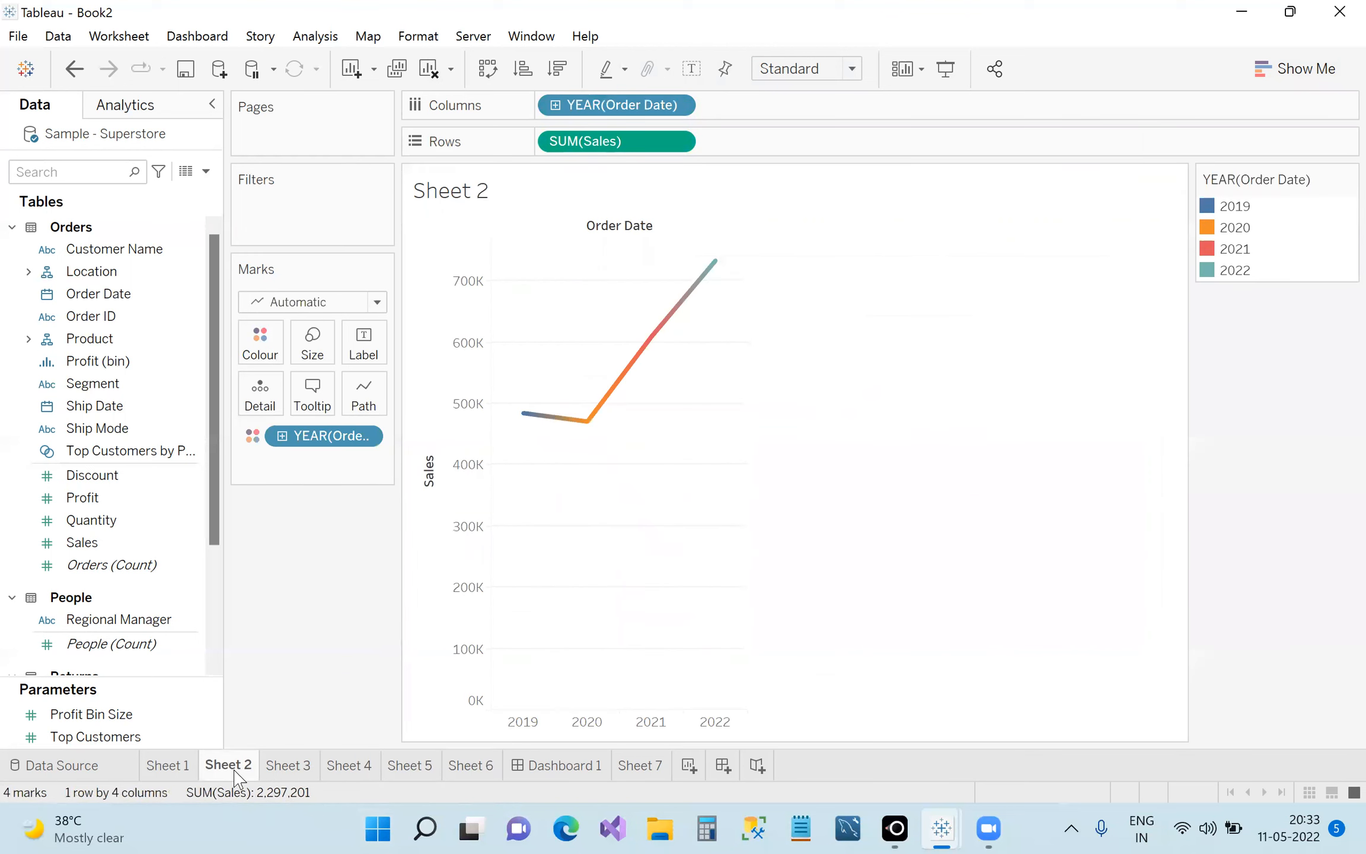
click(290, 765)
click(350, 765)
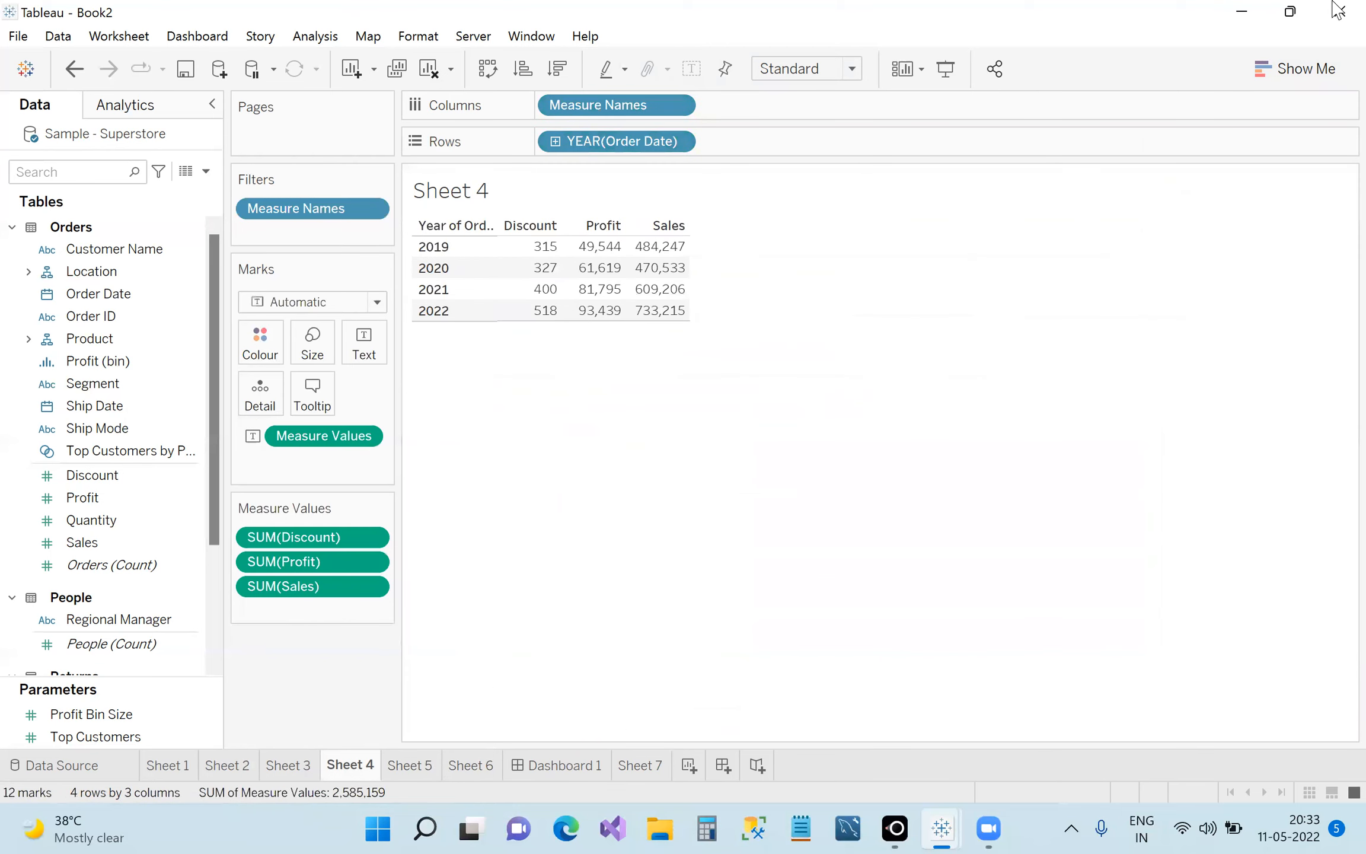
Convert the Sheet 4 text table to horizontal bars for Discount, Profit and Sales by year.
click(1295, 69)
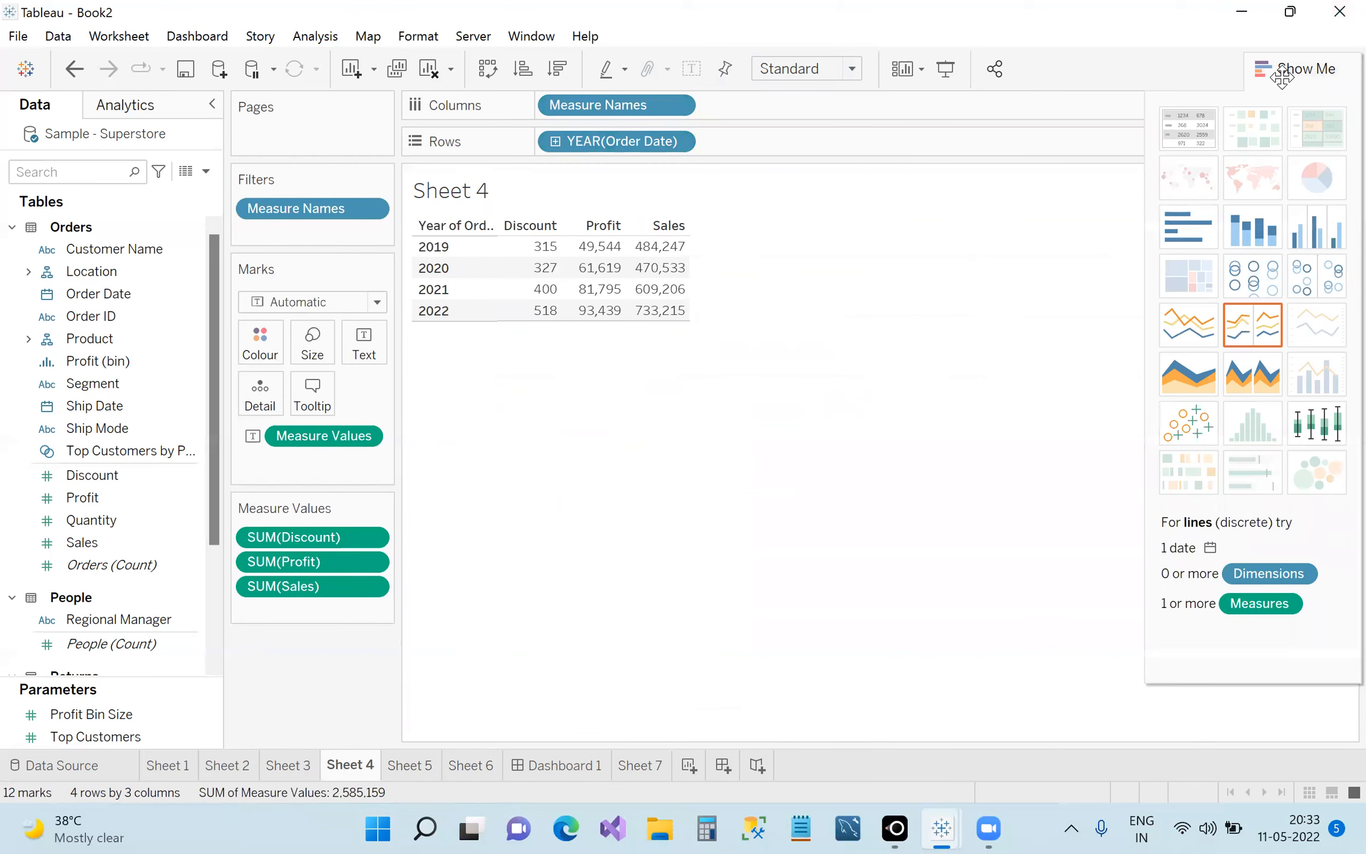
click(1200, 243)
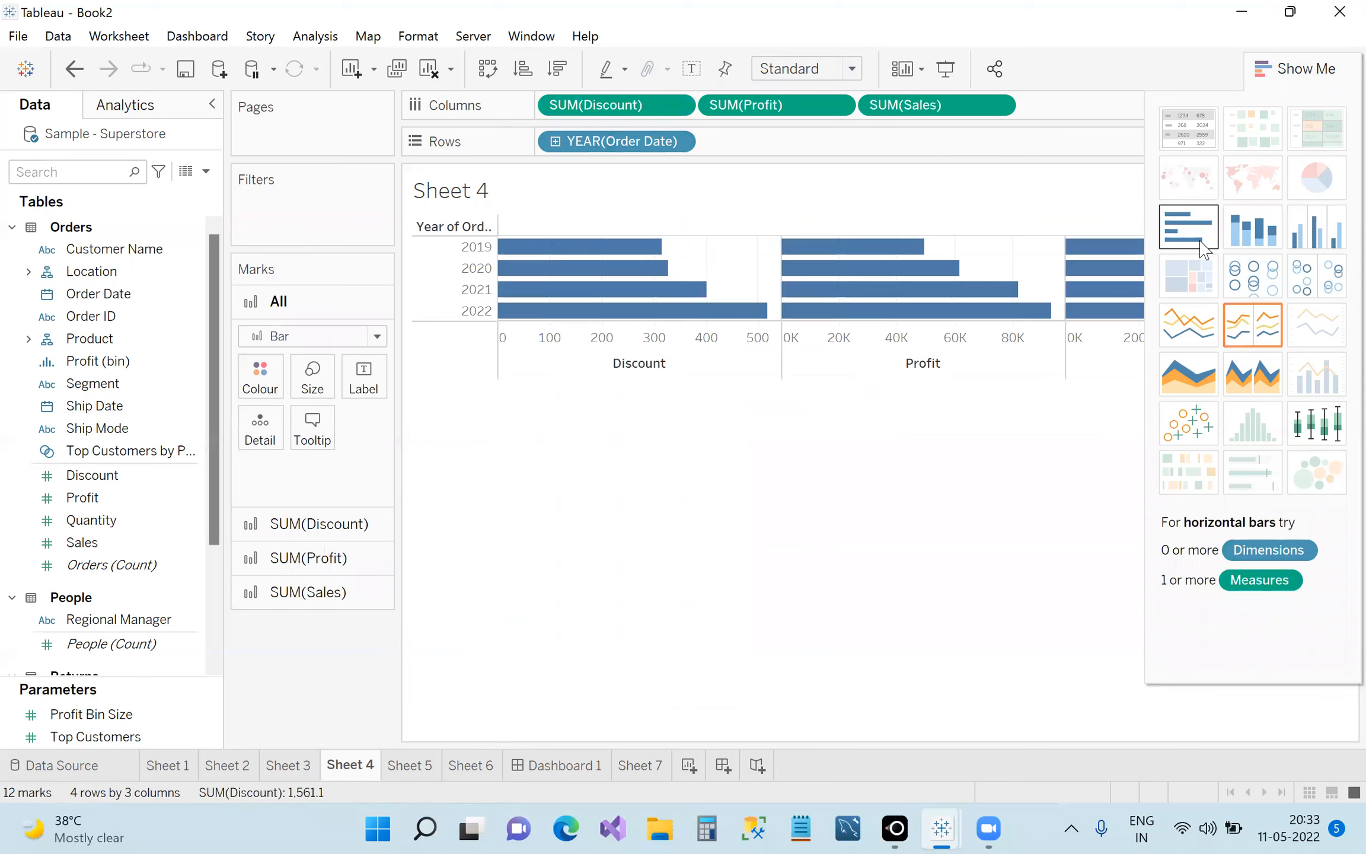
click(1301, 69)
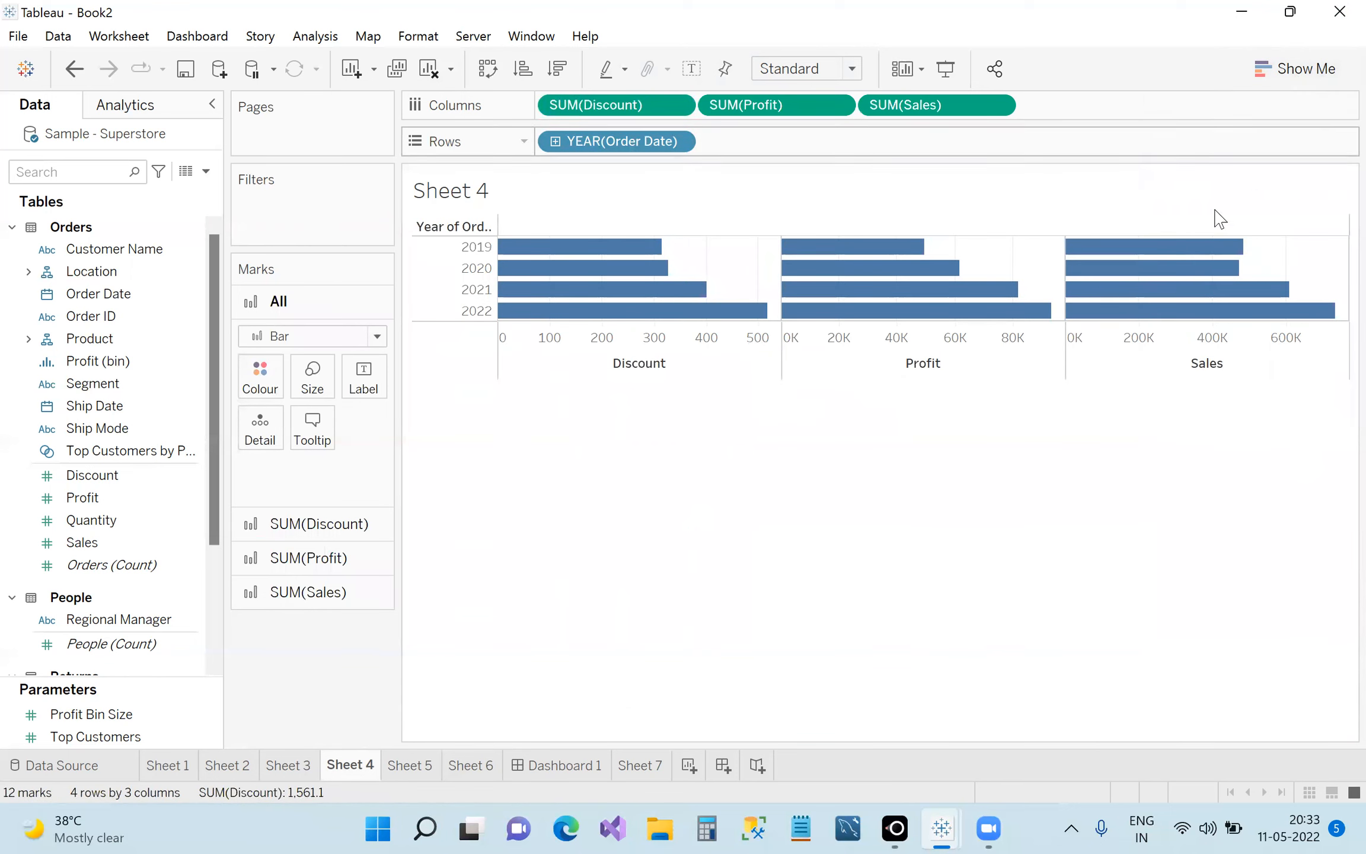
Show mark labels on the Sheet 4 horizontal bars and set Order Date on Rows to exact date.
click(366, 385)
click(410, 427)
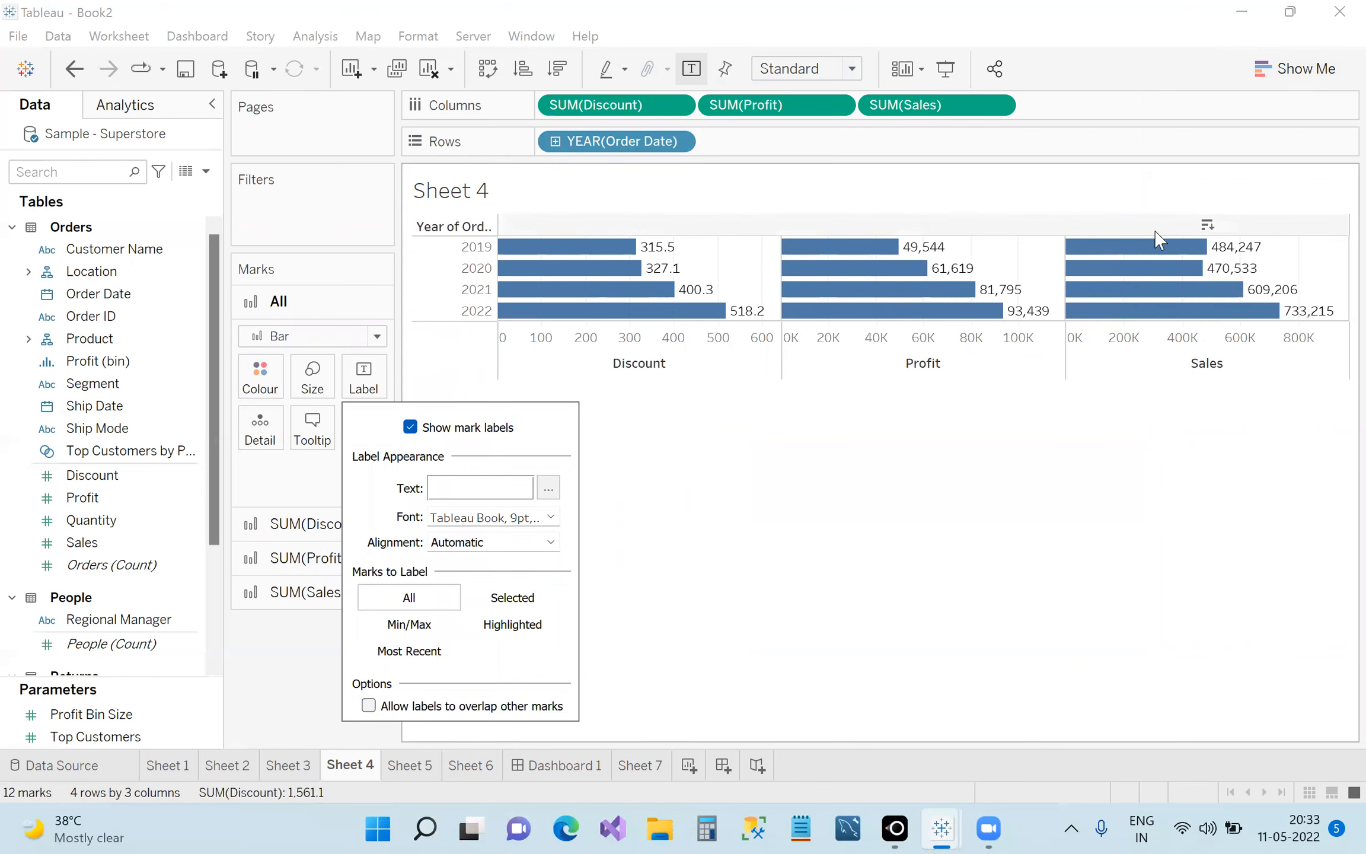
click(1093, 522)
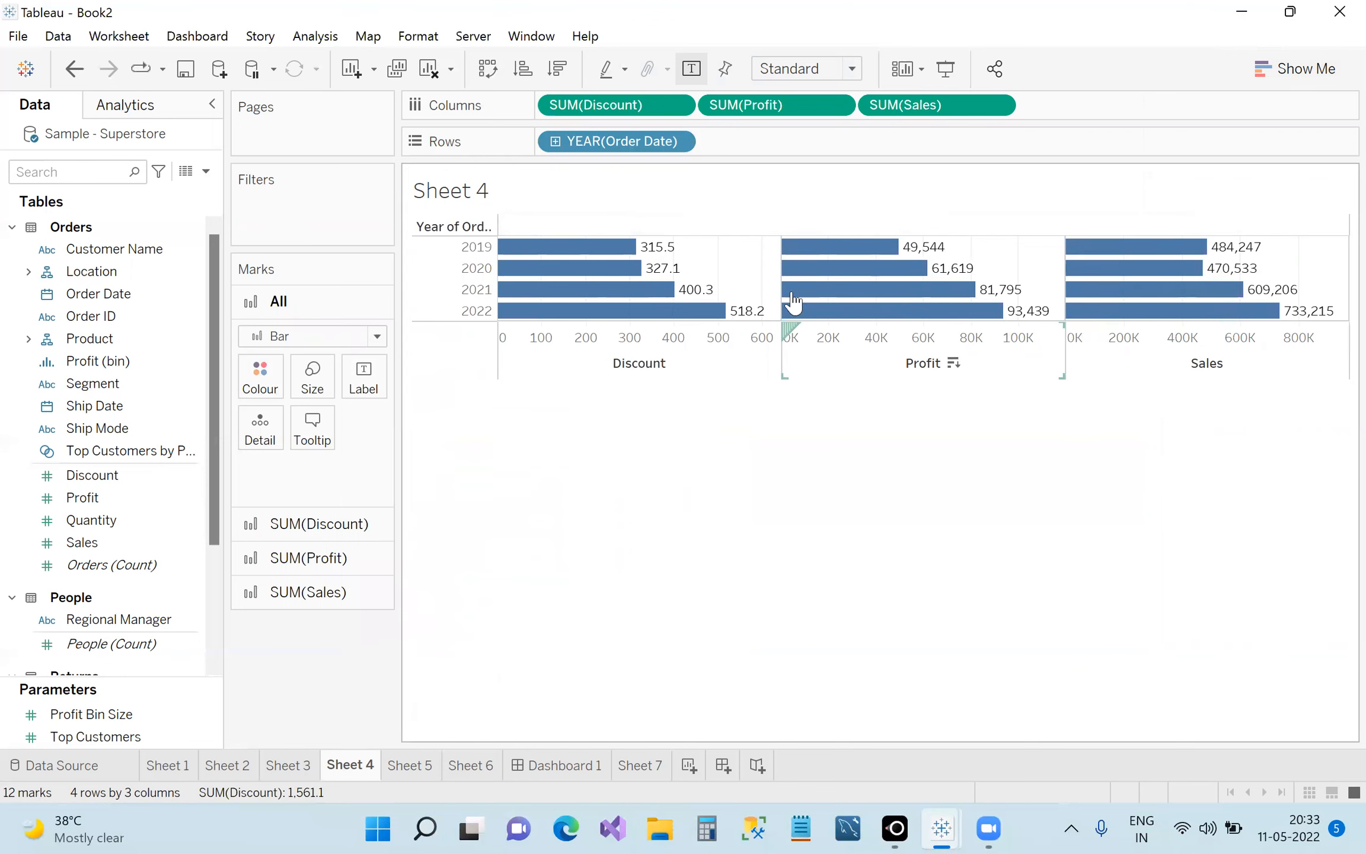
click(677, 142)
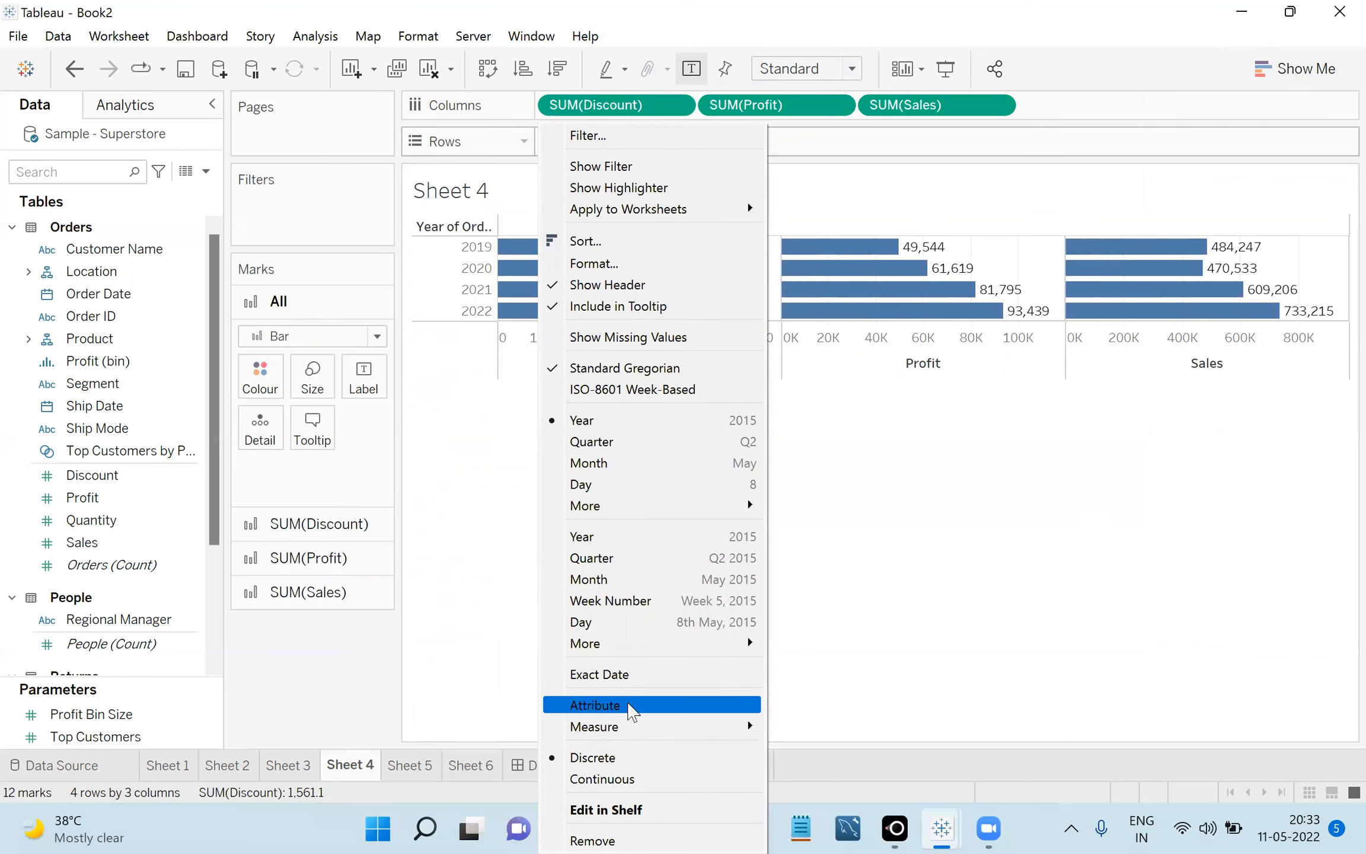
click(600, 674)
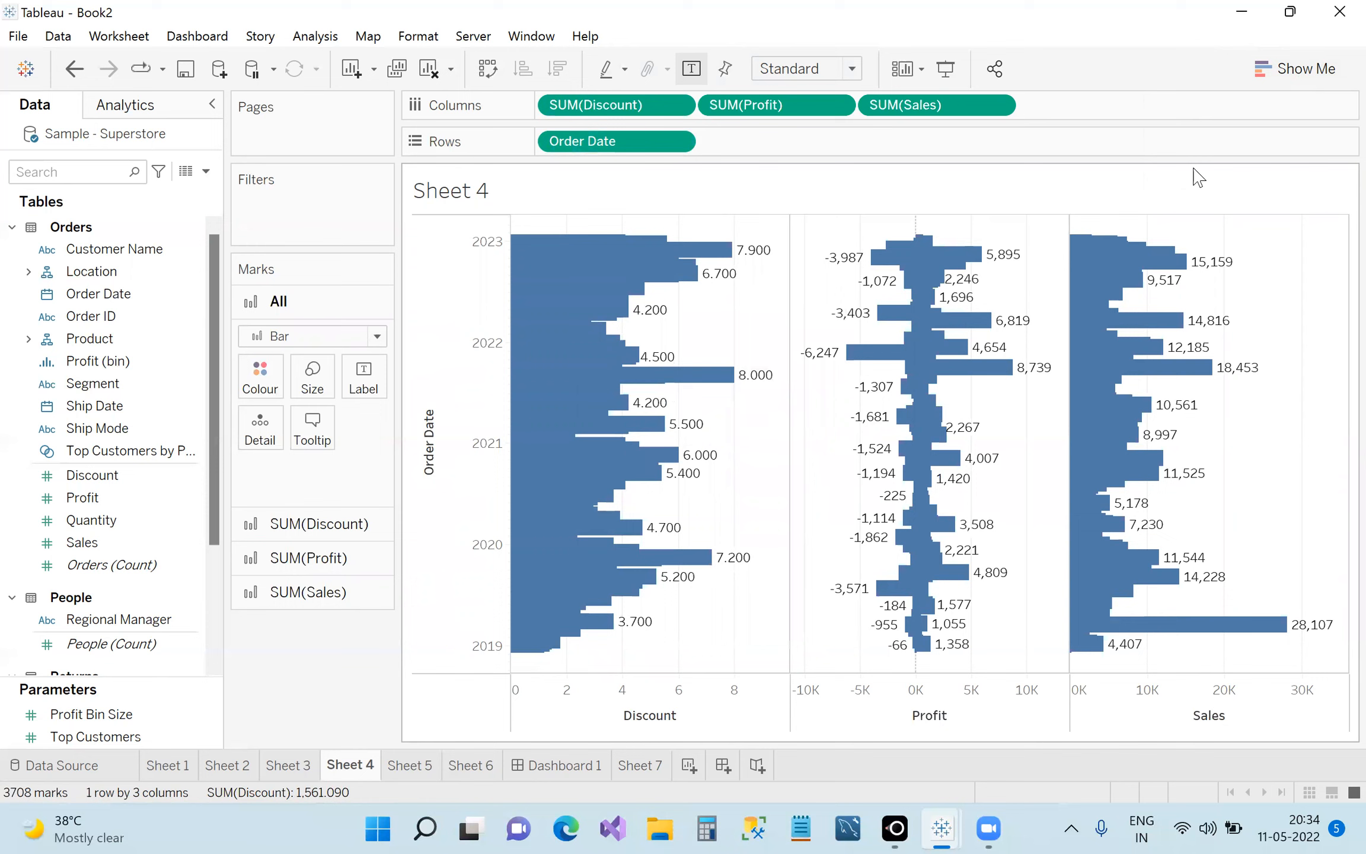
Convert the Sheet 4 bars to a text table with Order Date years as columns and the measures as rows.
click(1284, 72)
click(1192, 129)
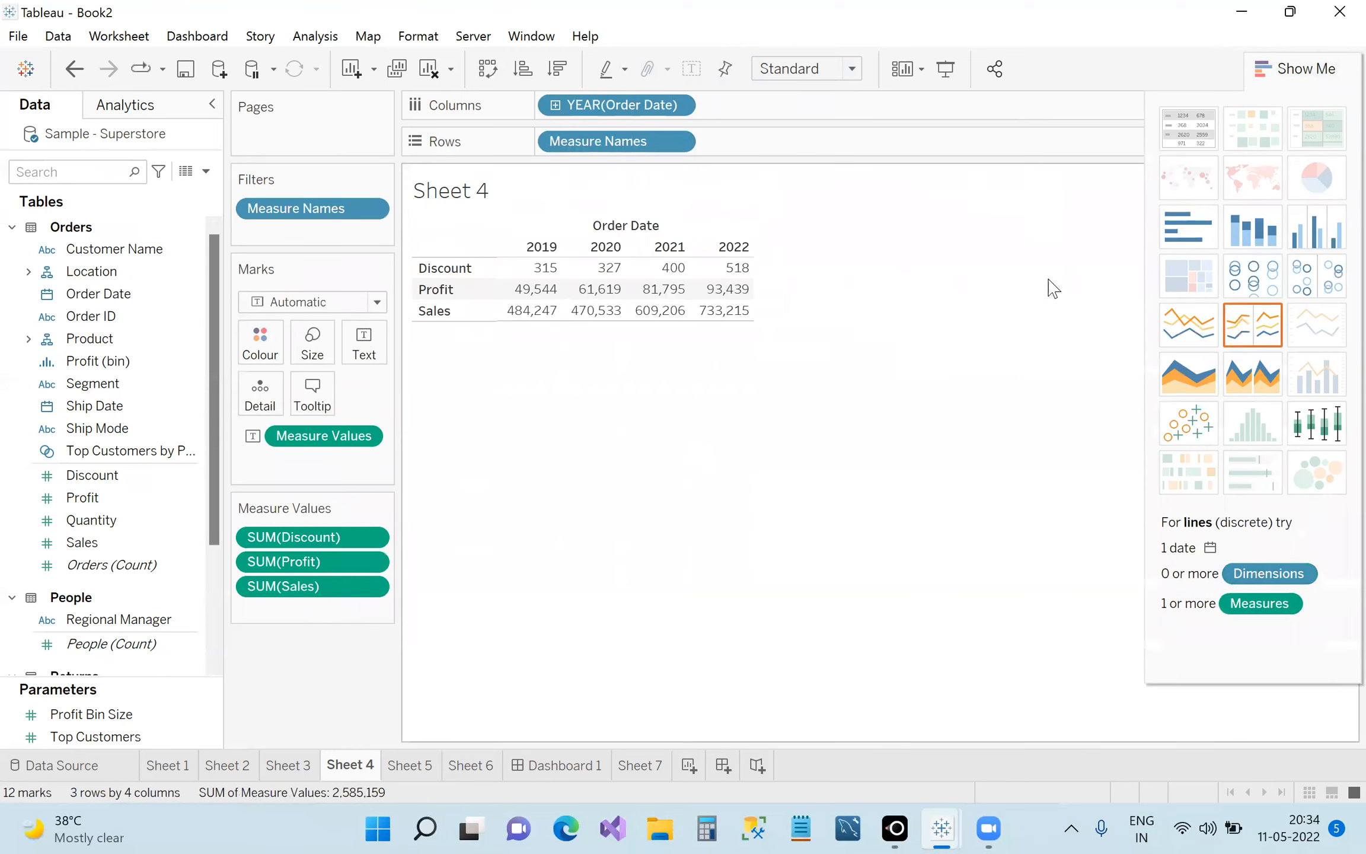
Try Order Date on Columns as an exact date, and restore the yearly text table in Sheet 4.
click(688, 108)
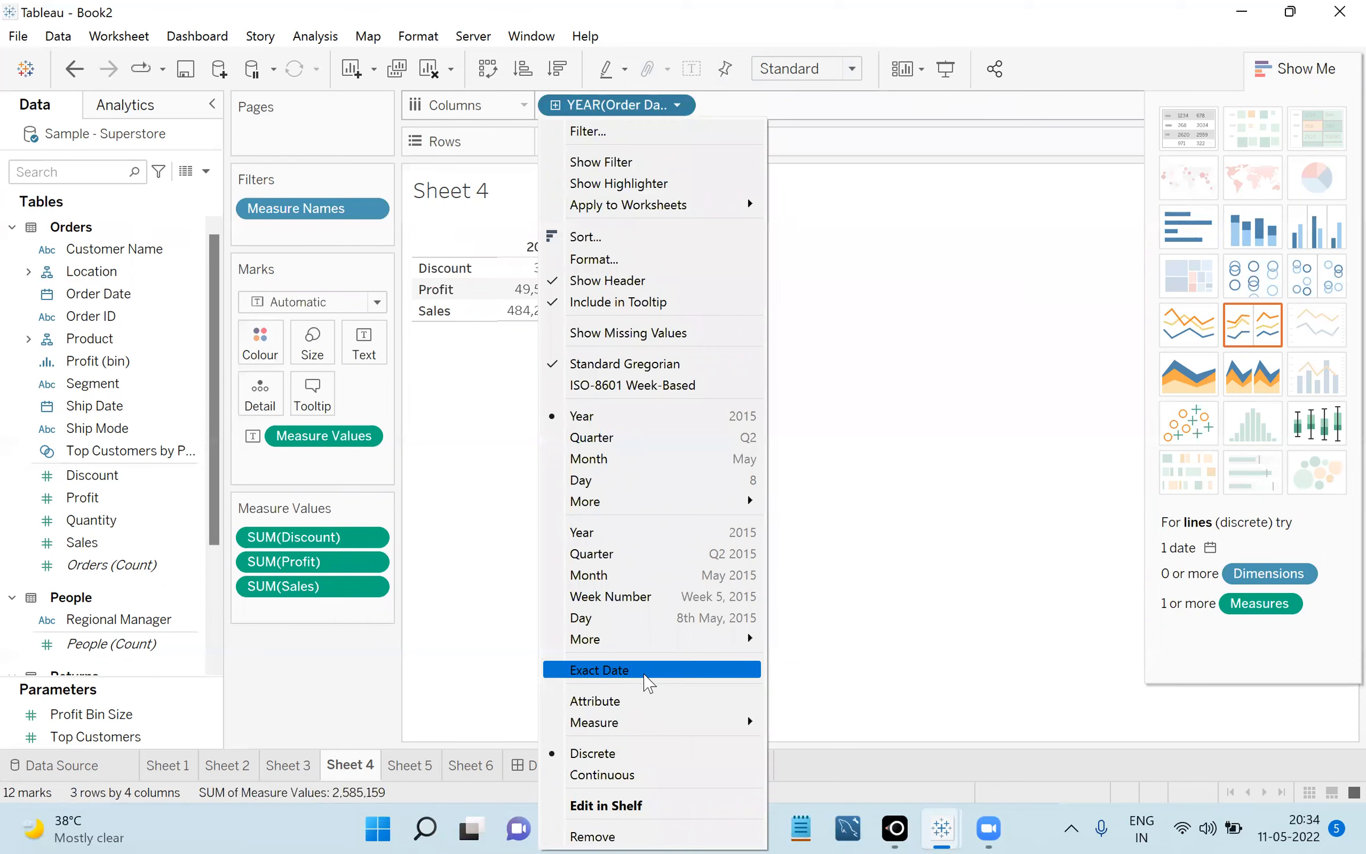
click(598, 669)
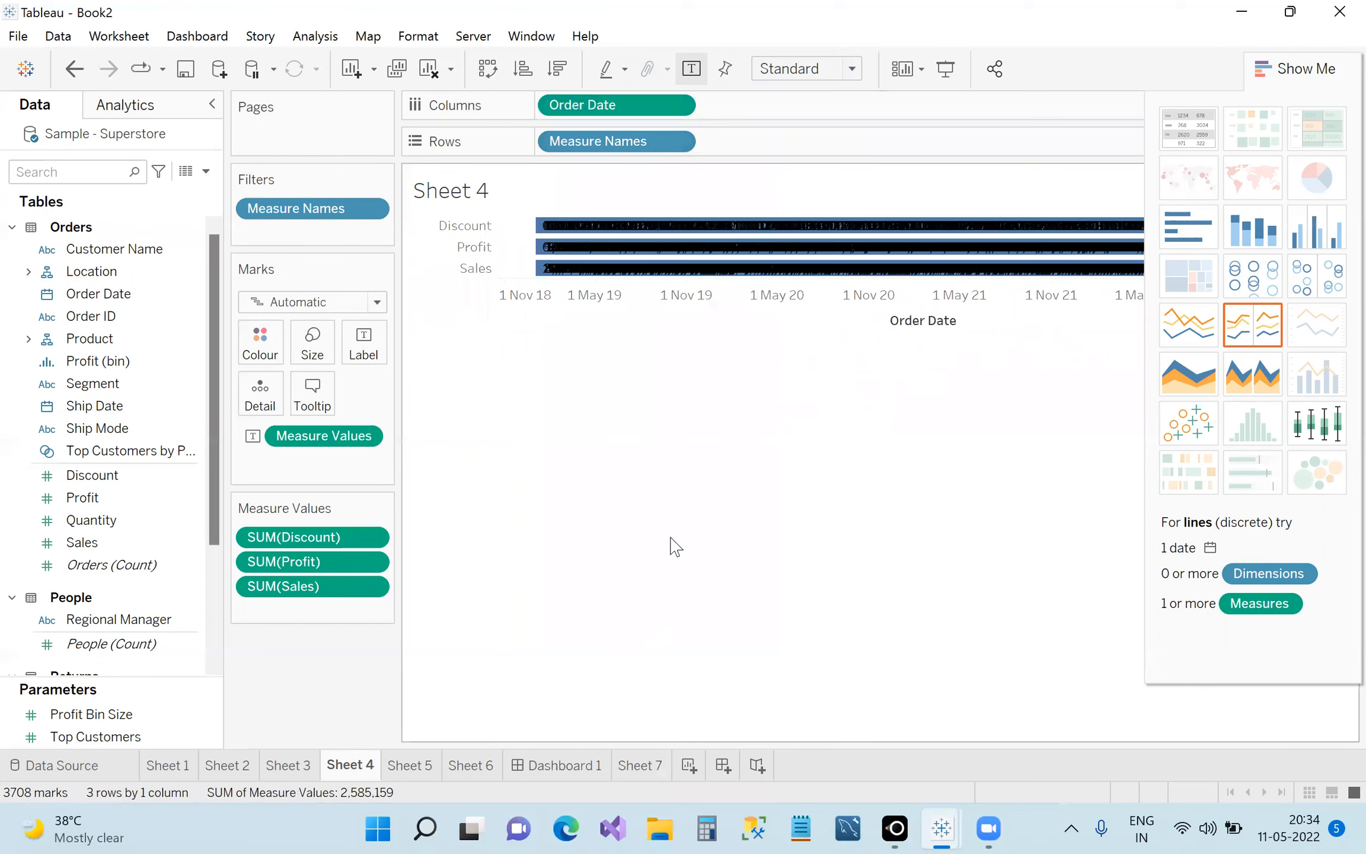
click(1182, 128)
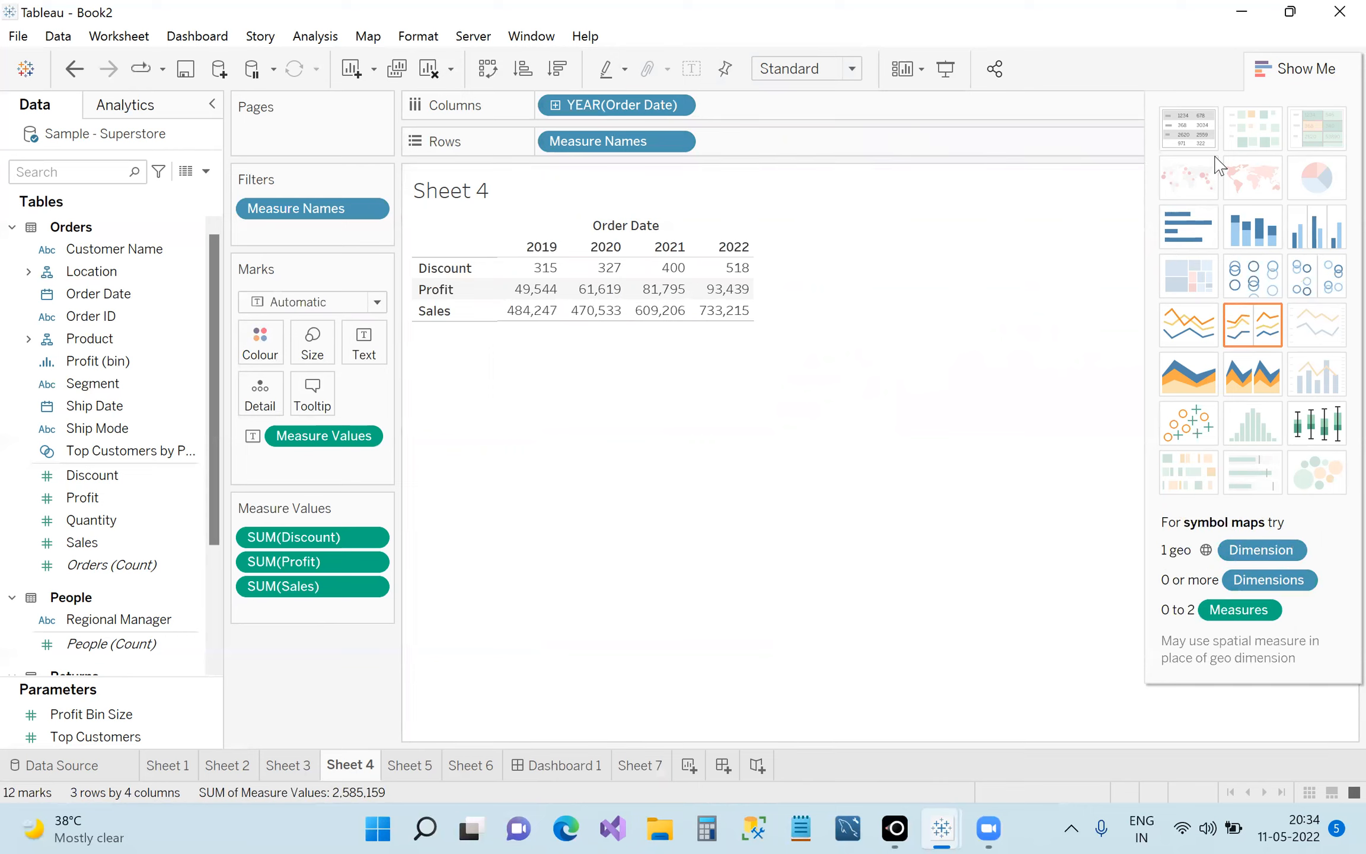
click(1300, 64)
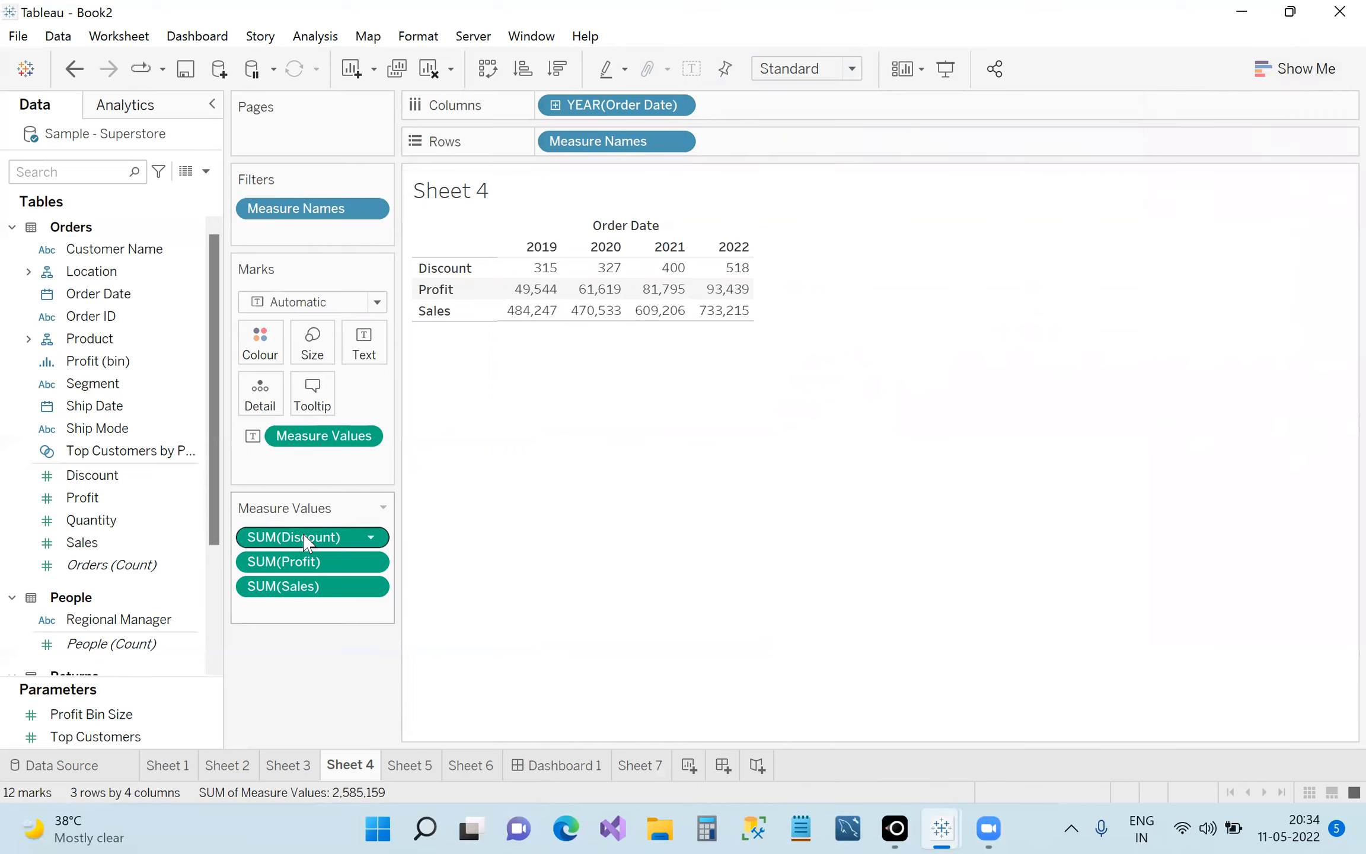
Set Order Date in the Sheet 4 table to discrete exact dates, and swap the rows and columns.
click(676, 106)
click(623, 668)
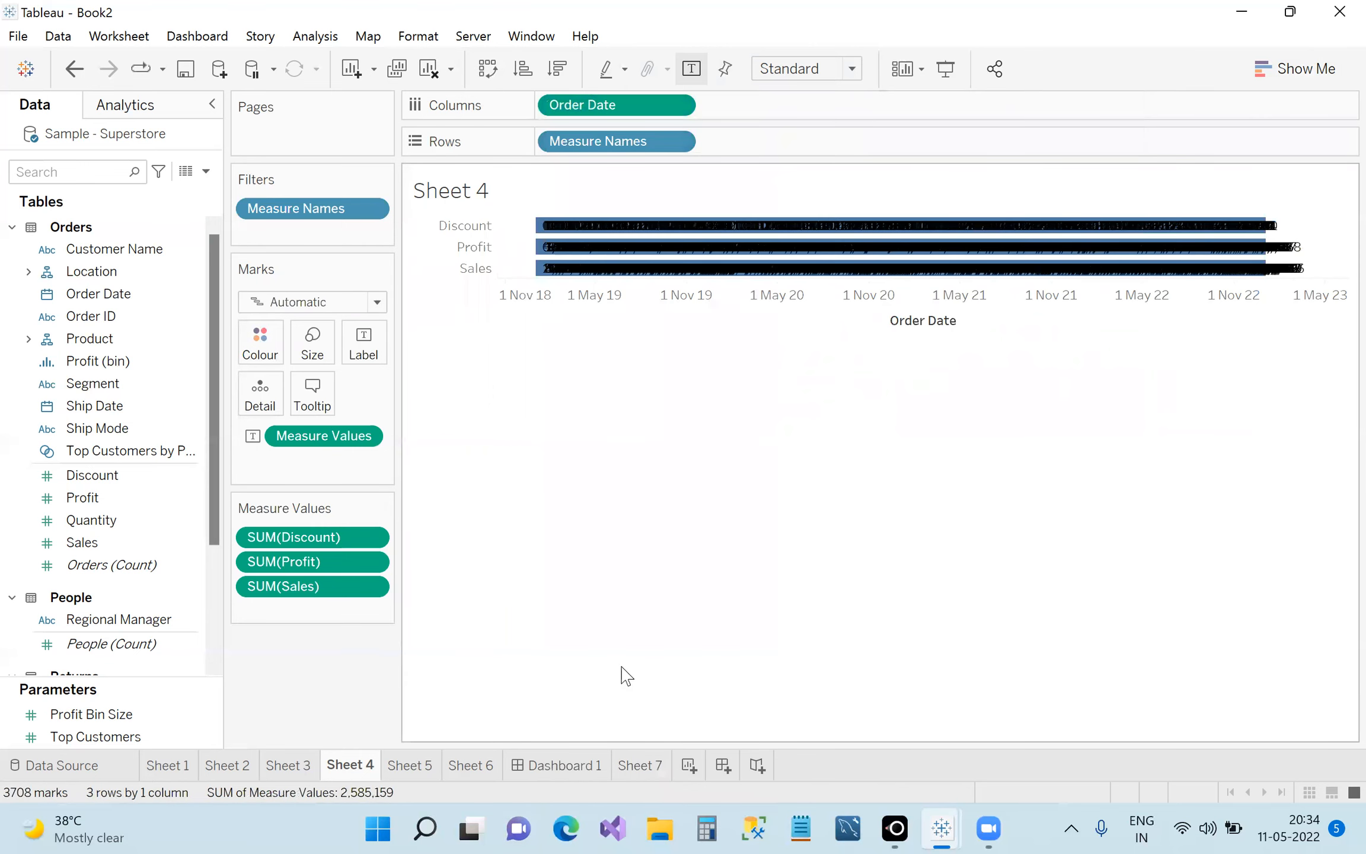
click(676, 106)
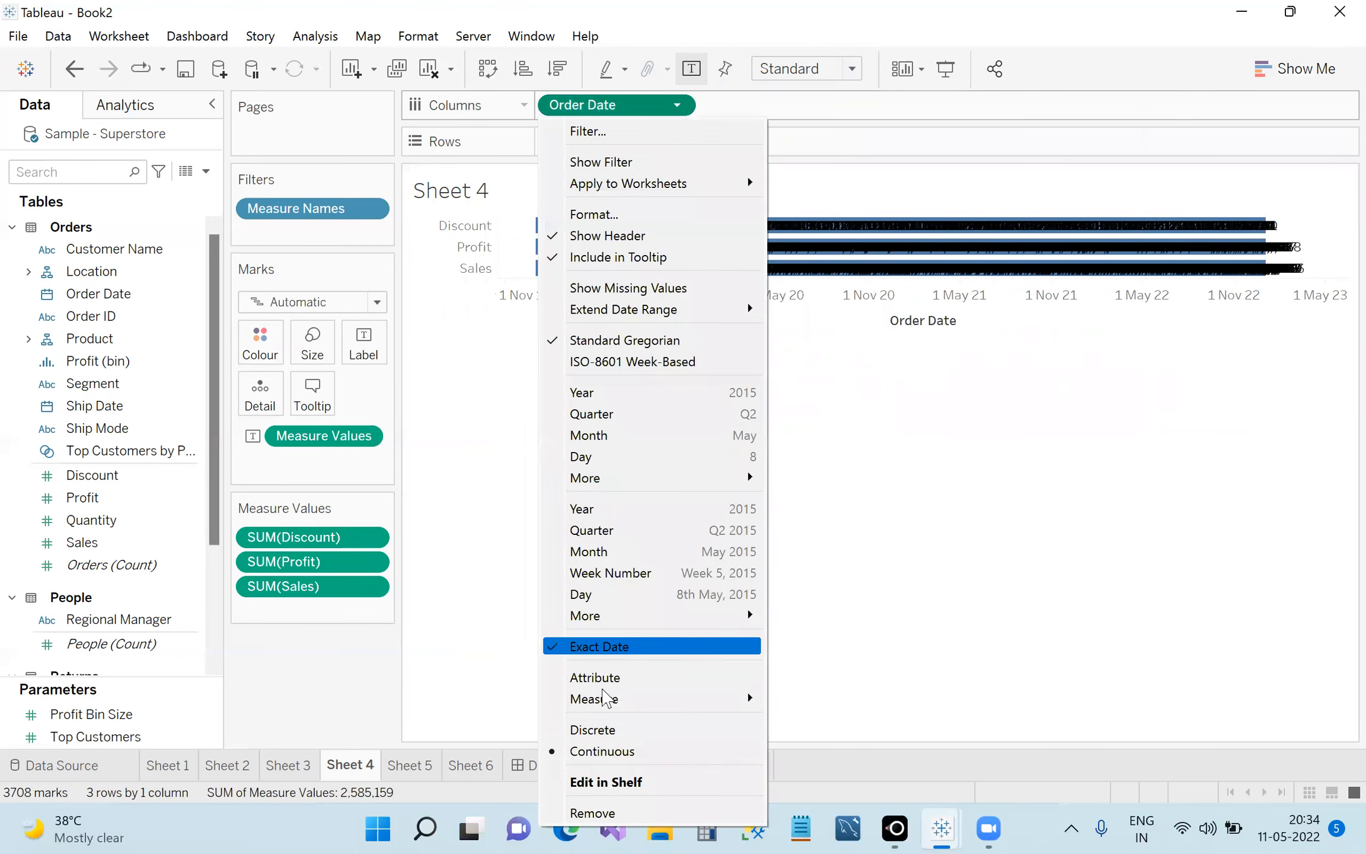
click(633, 733)
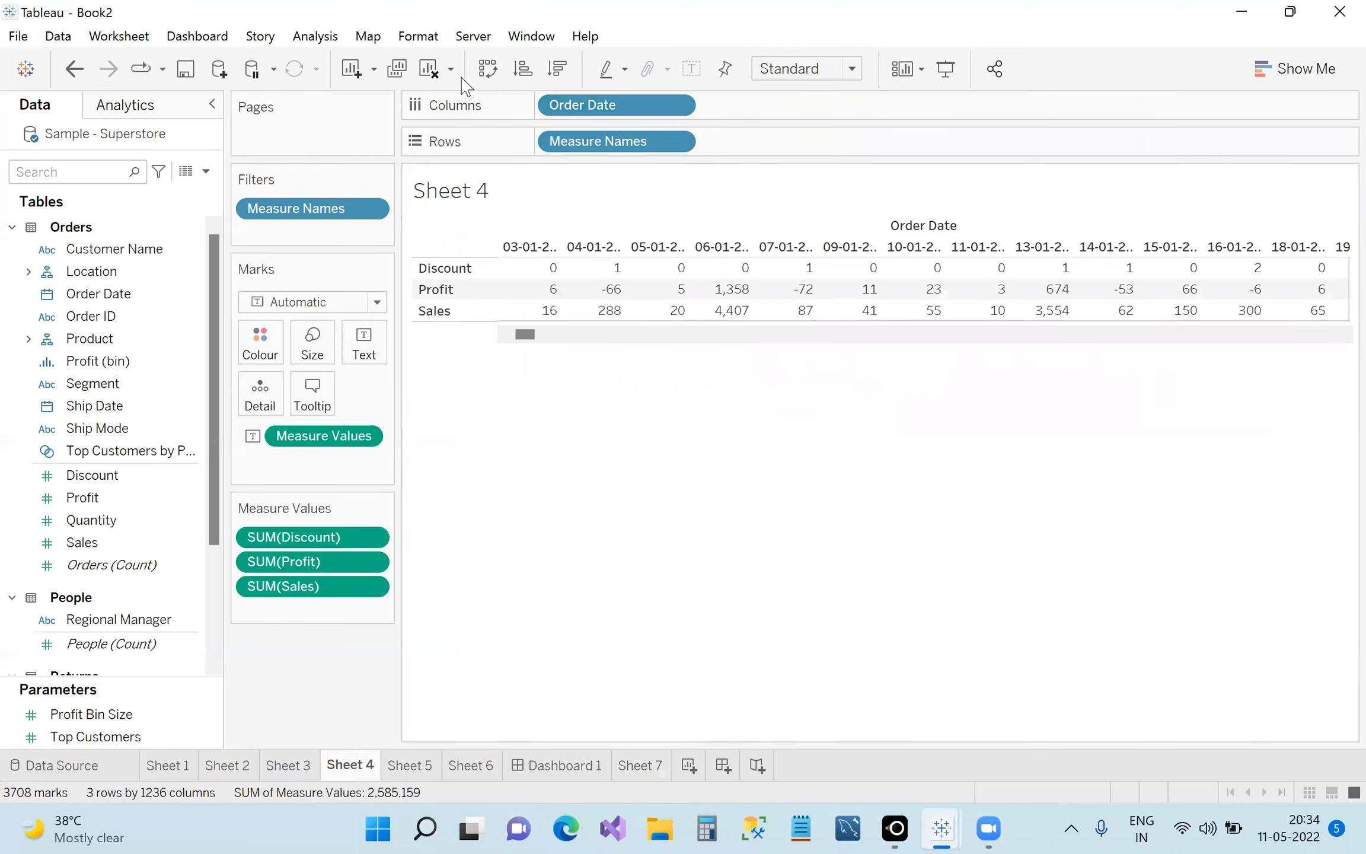
click(487, 68)
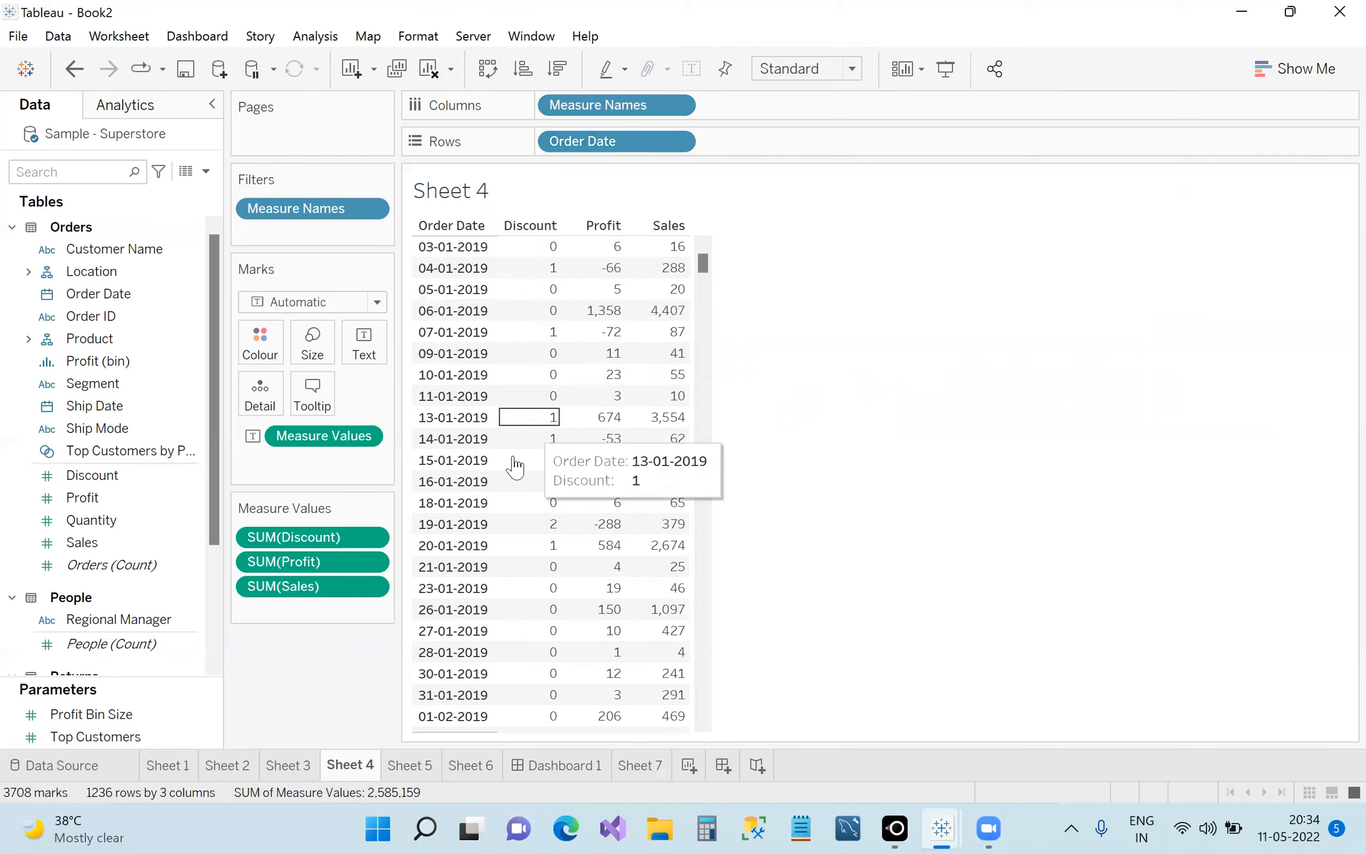
Duplicate Sheet 4 and convert the copy to horizontal bars for Discount, Profit and Sales.
right_click(348, 767)
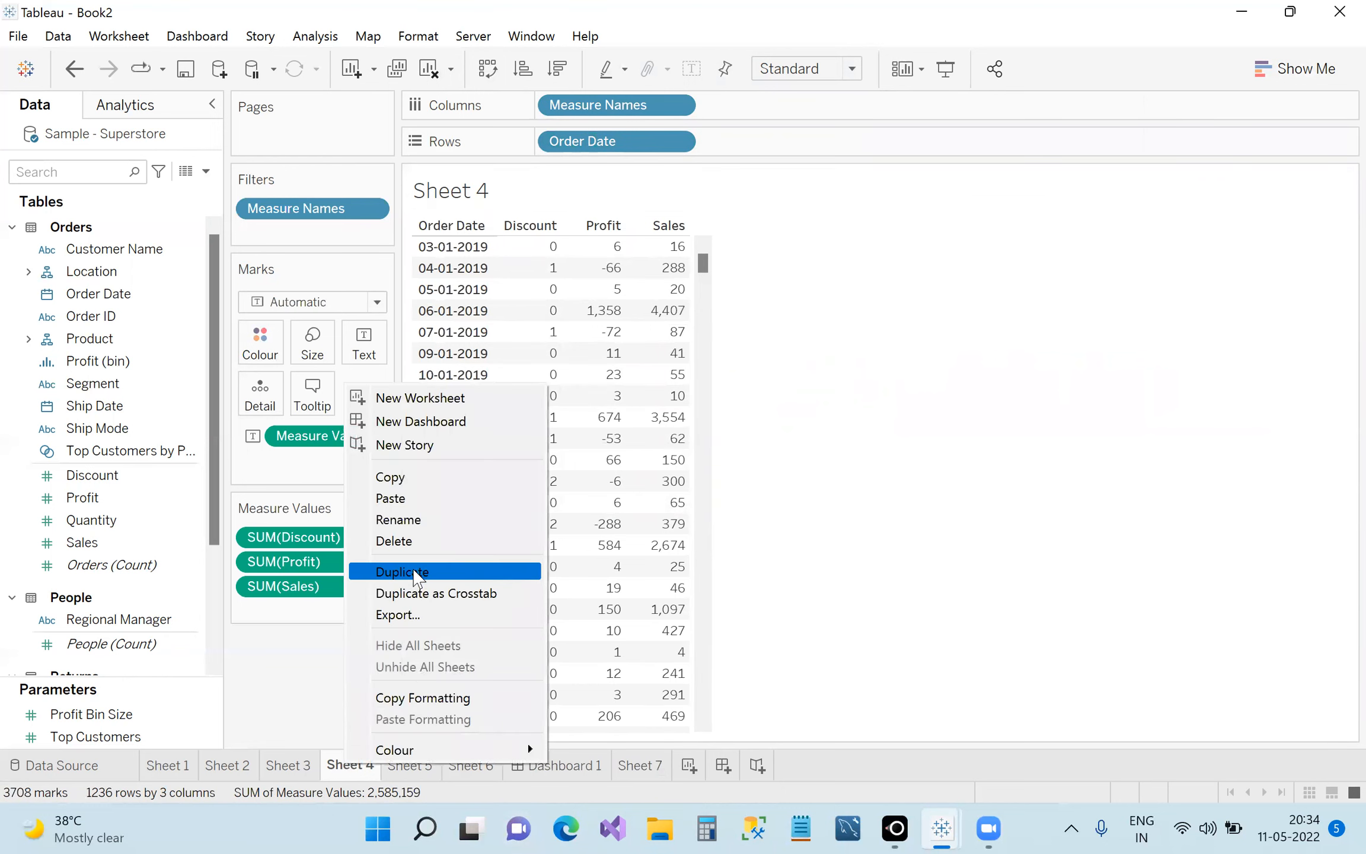
click(414, 571)
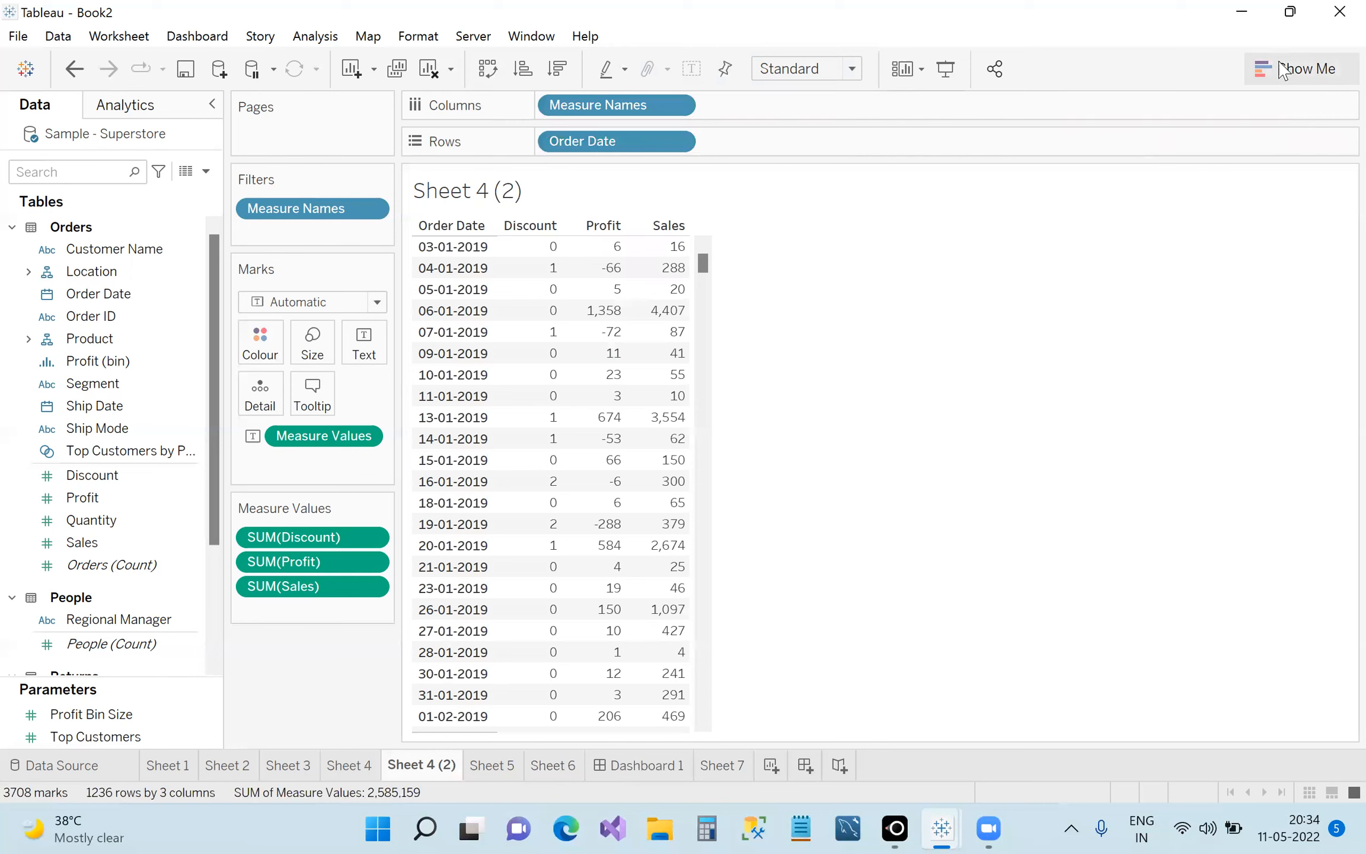
click(1282, 70)
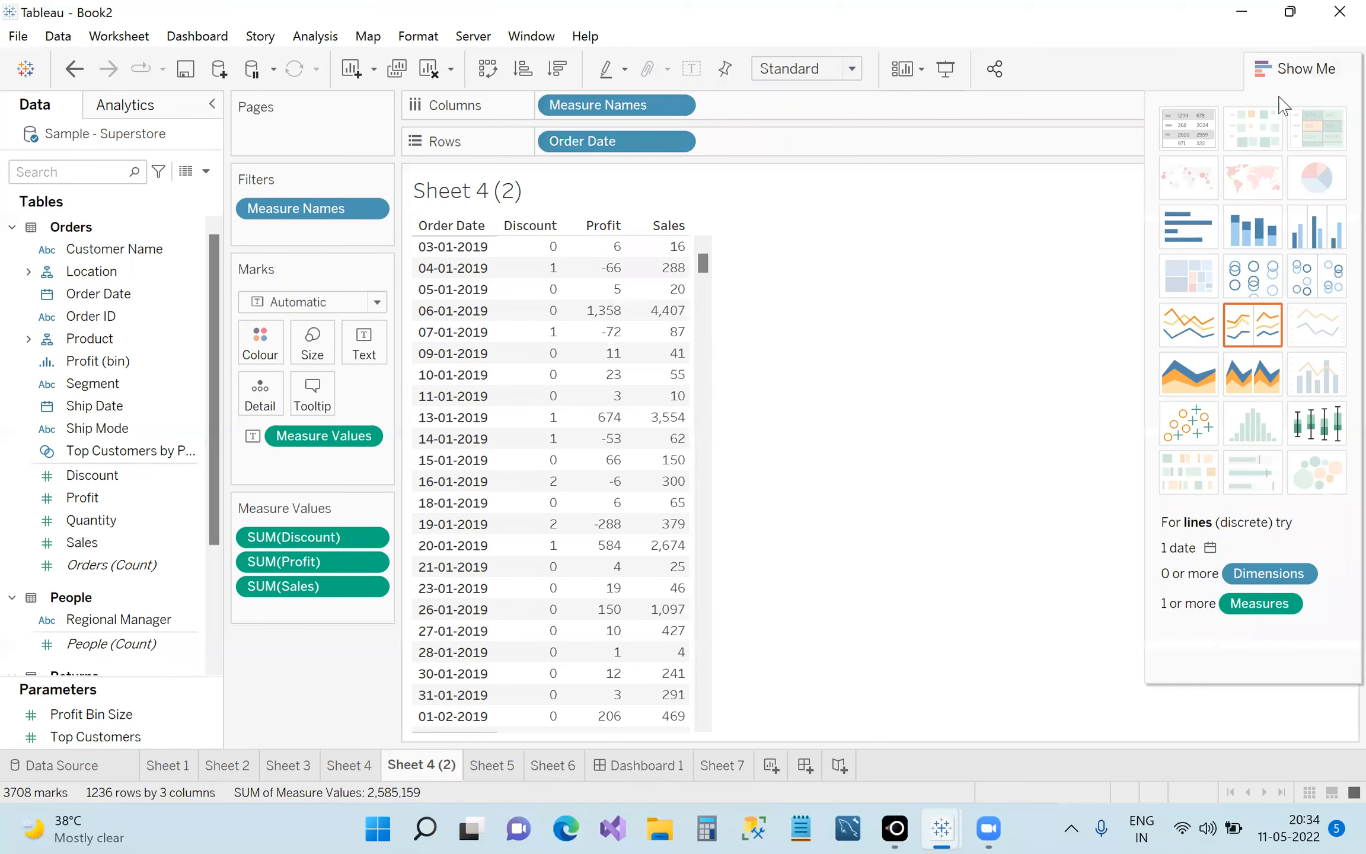
click(1179, 240)
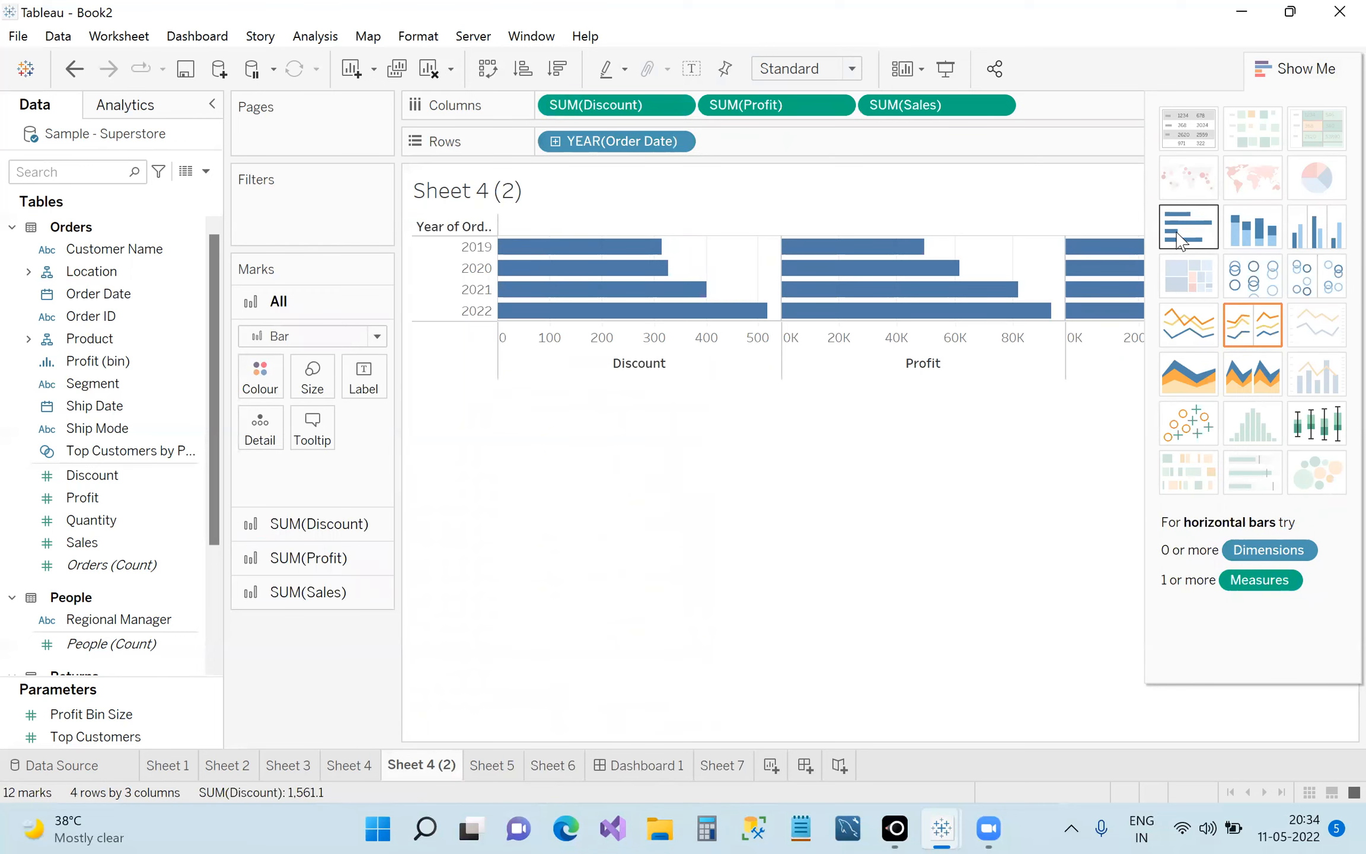
click(1283, 70)
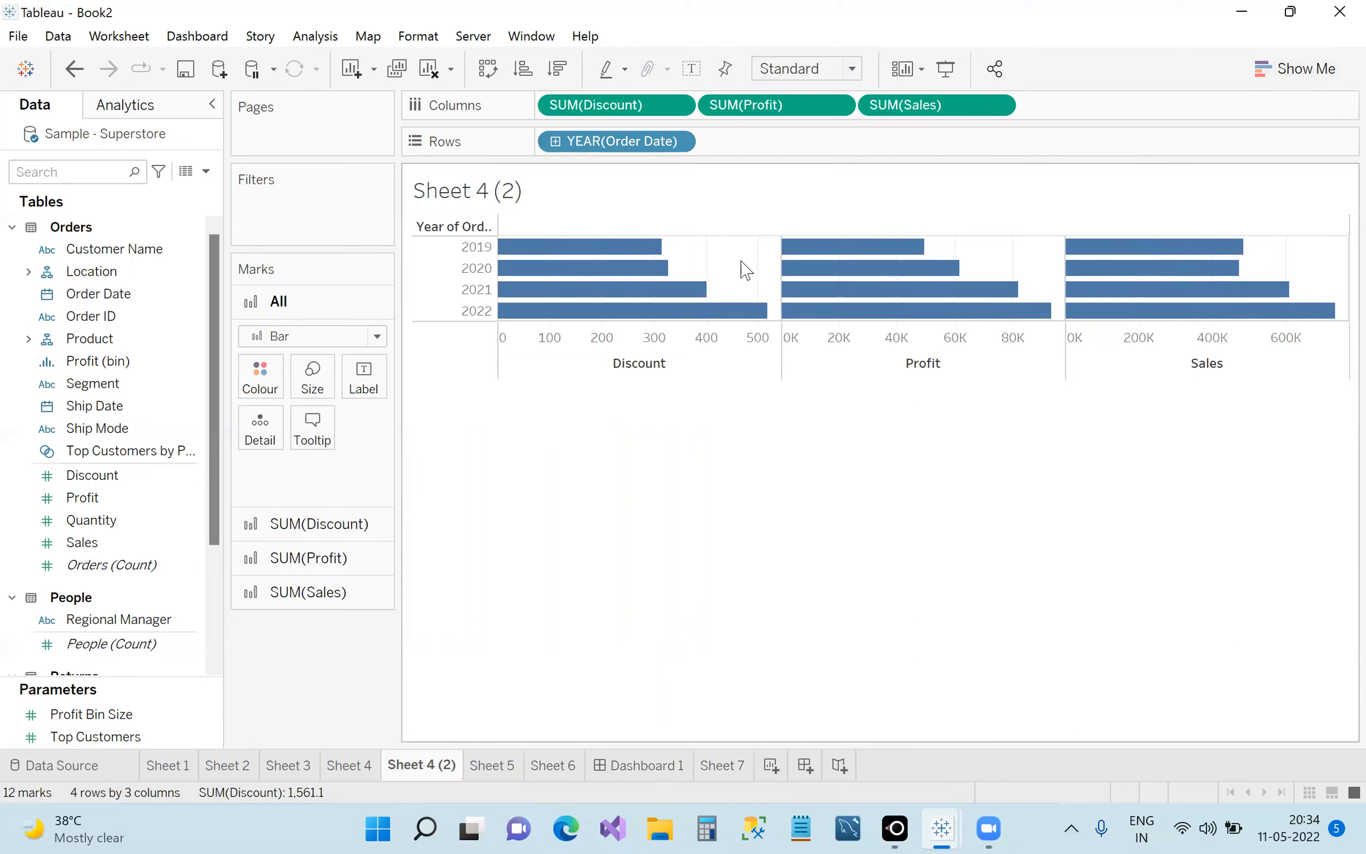
Set Order Date in Sheet 4 (2) to discrete exact dates, and show mark labels on all bars.
click(676, 142)
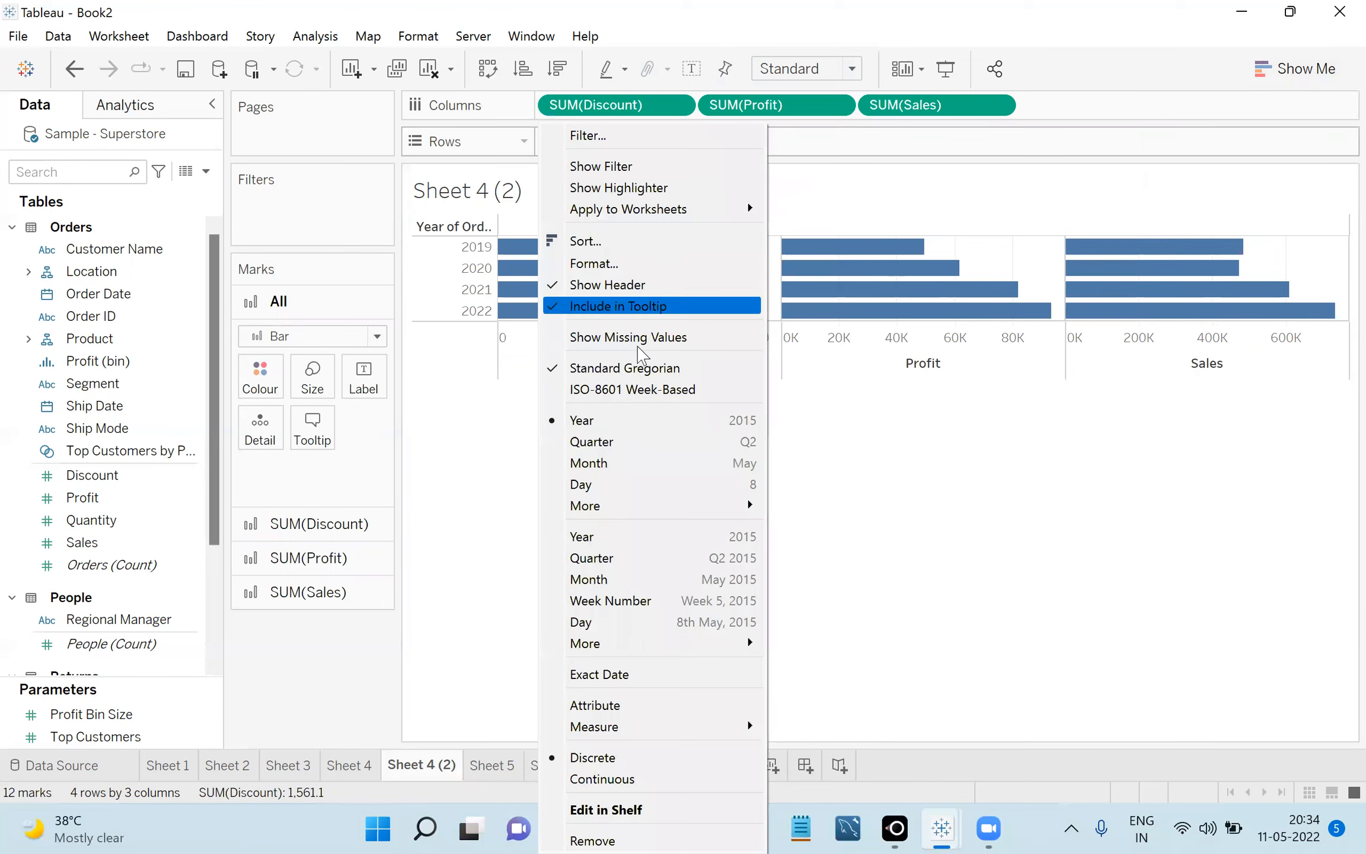
click(627, 676)
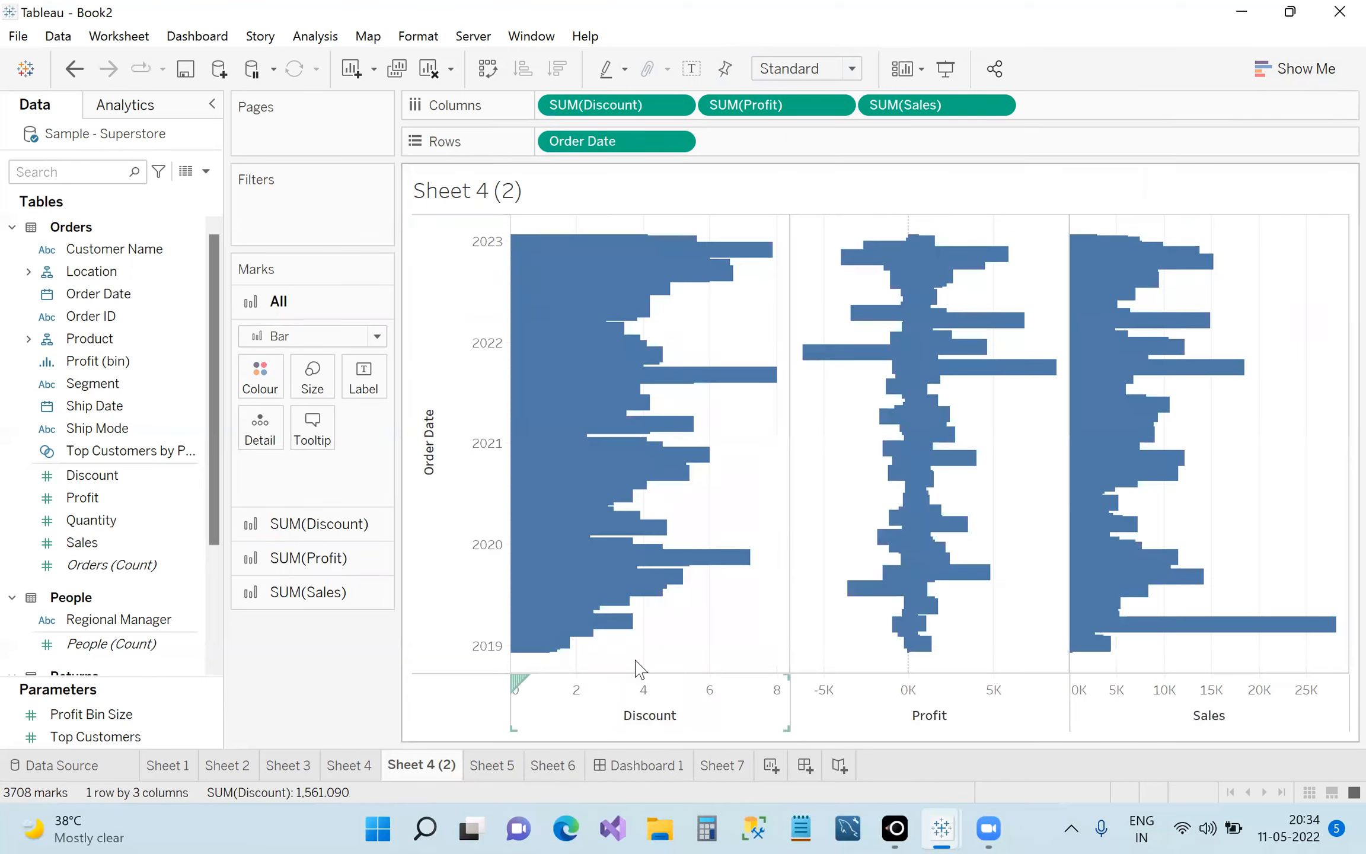
click(676, 142)
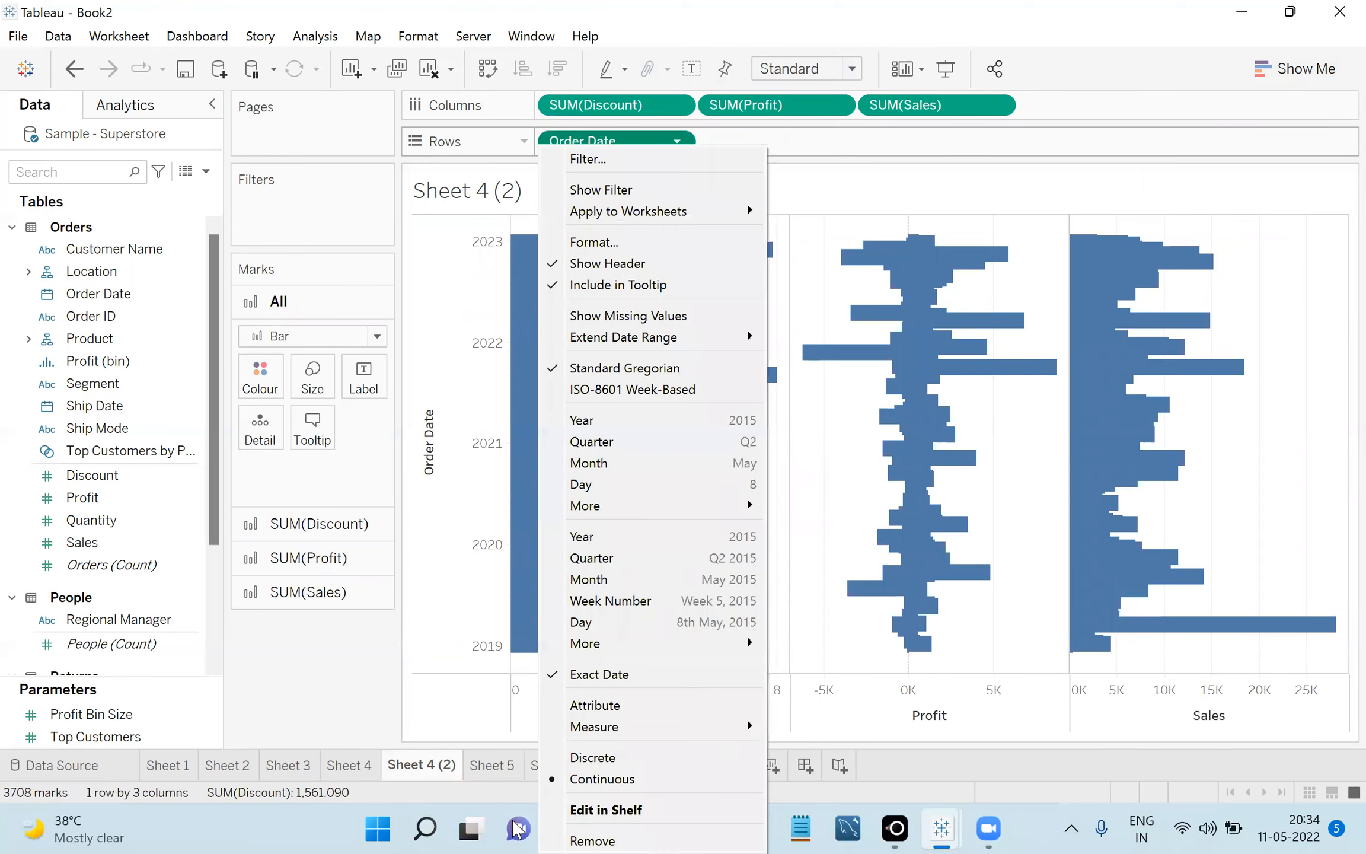
click(639, 758)
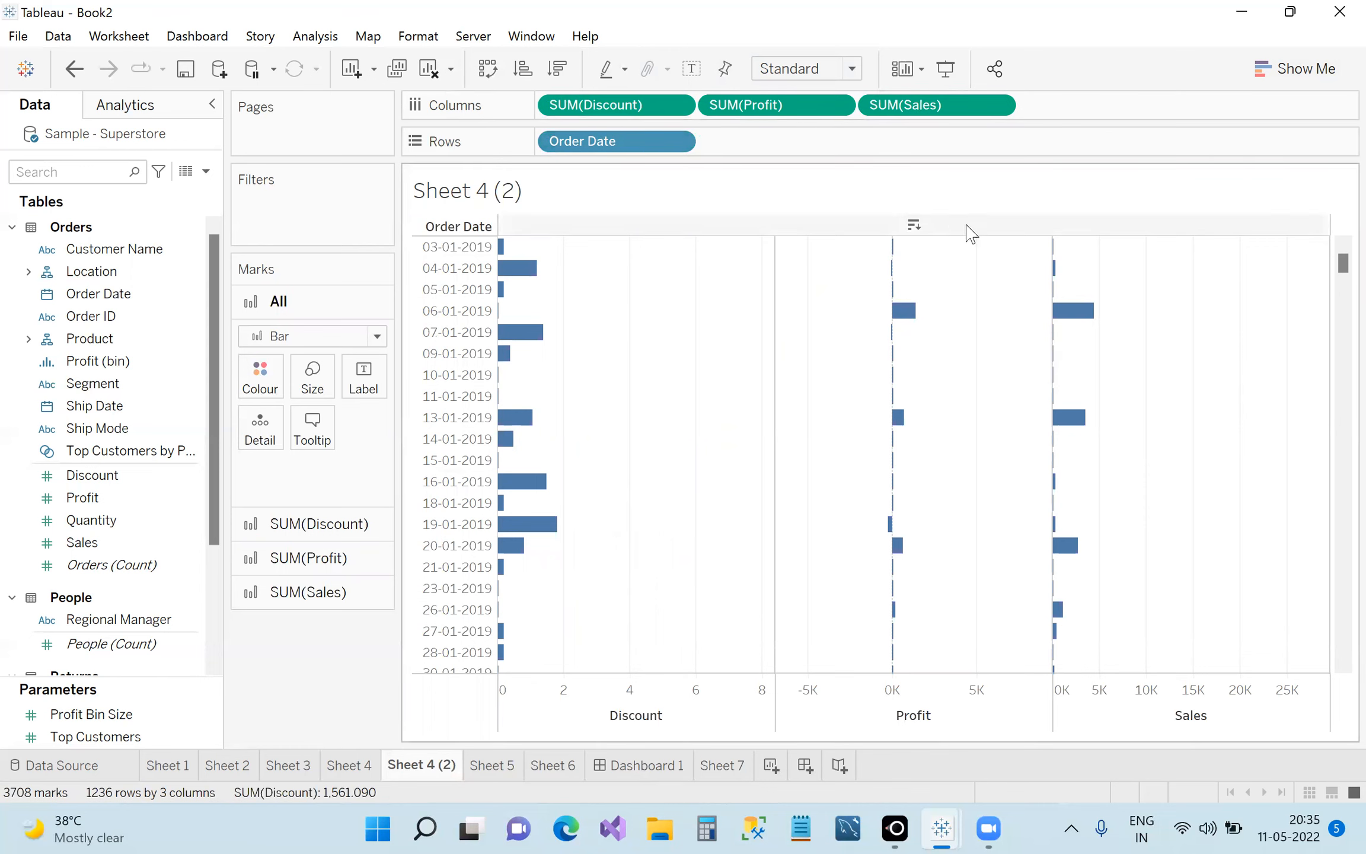
click(364, 380)
click(410, 427)
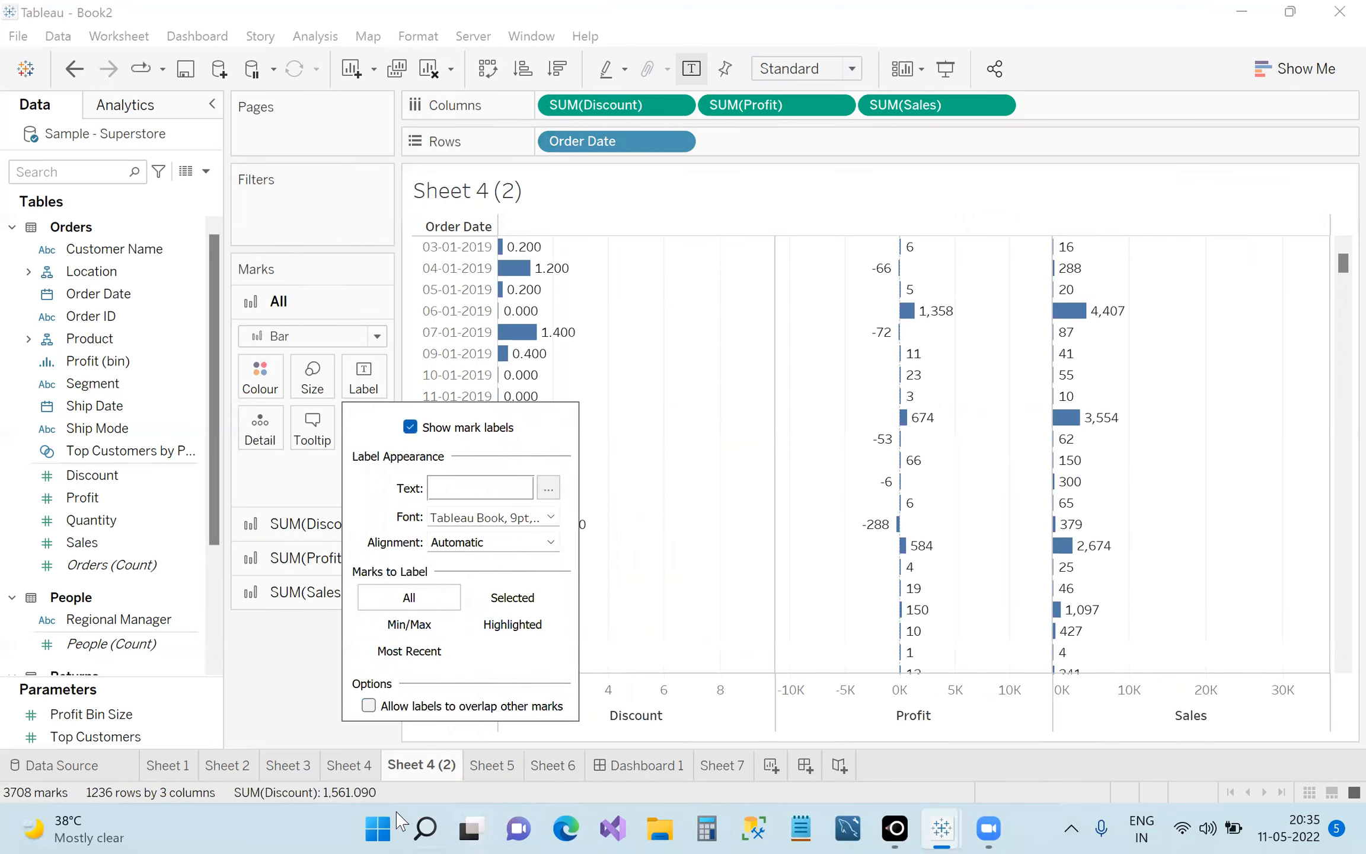
Compare the daily text table in Sheet 4 with the labelled bars in Sheet 4 (2), glance at Sheet 5, and review the available chart types.
click(333, 770)
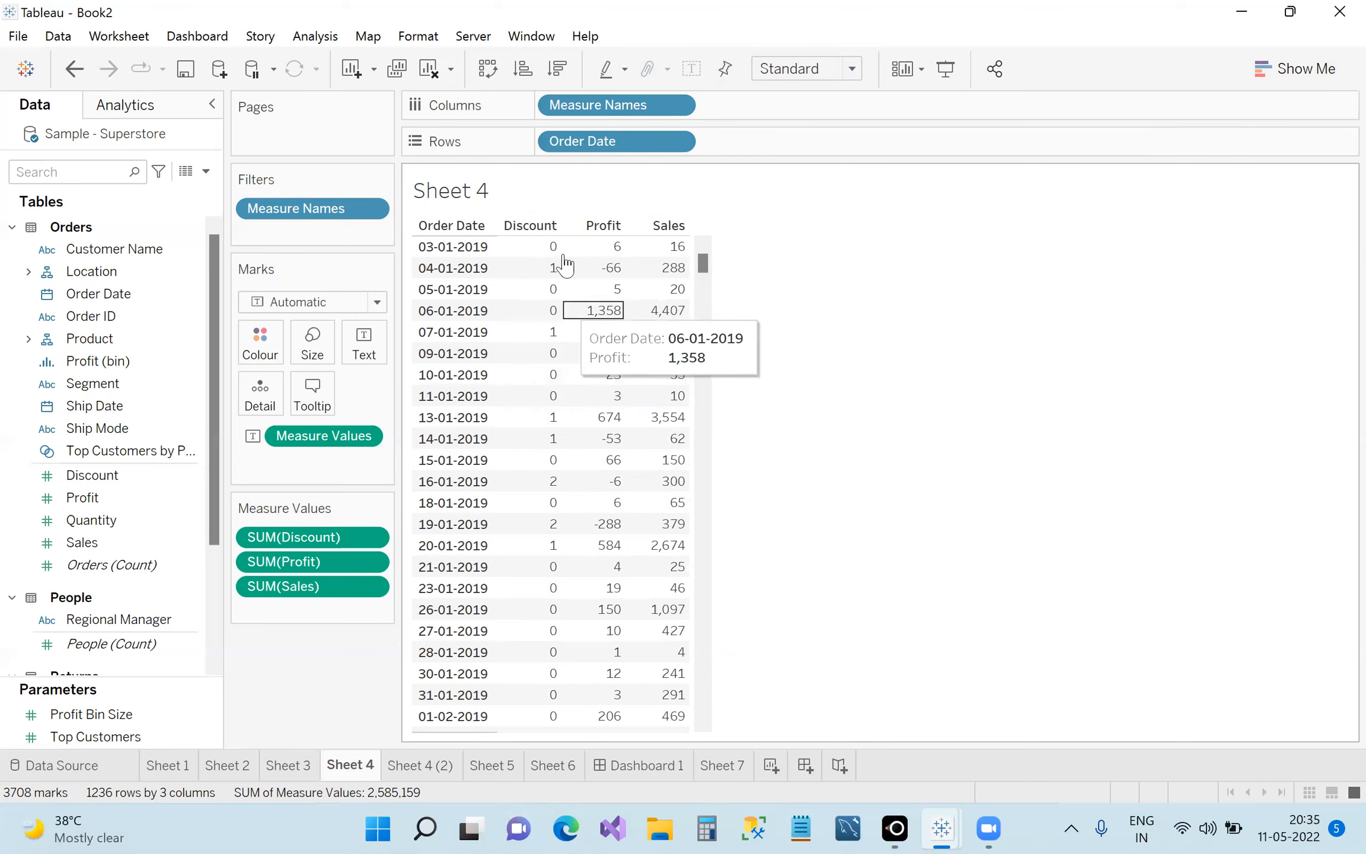
click(452, 764)
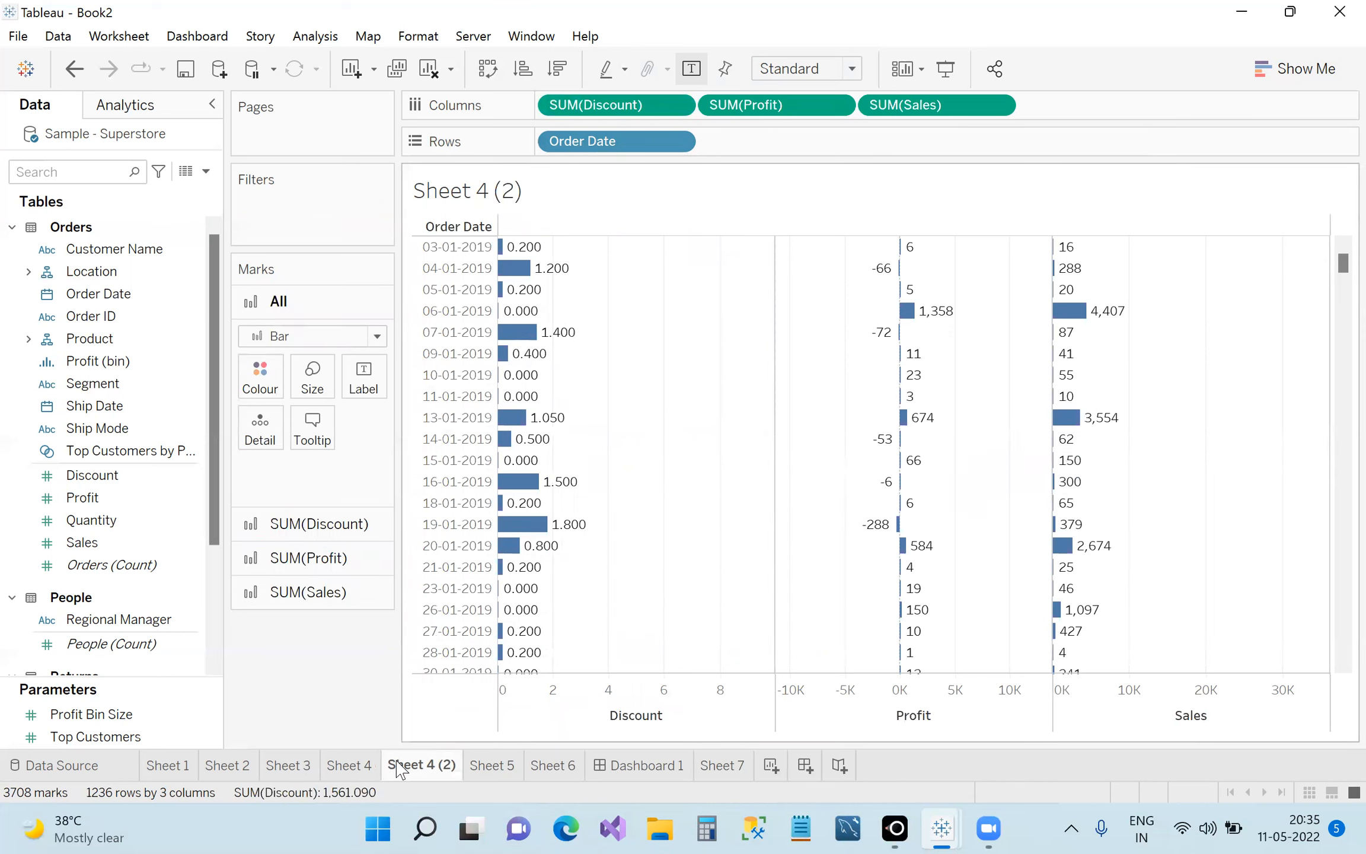
click(355, 766)
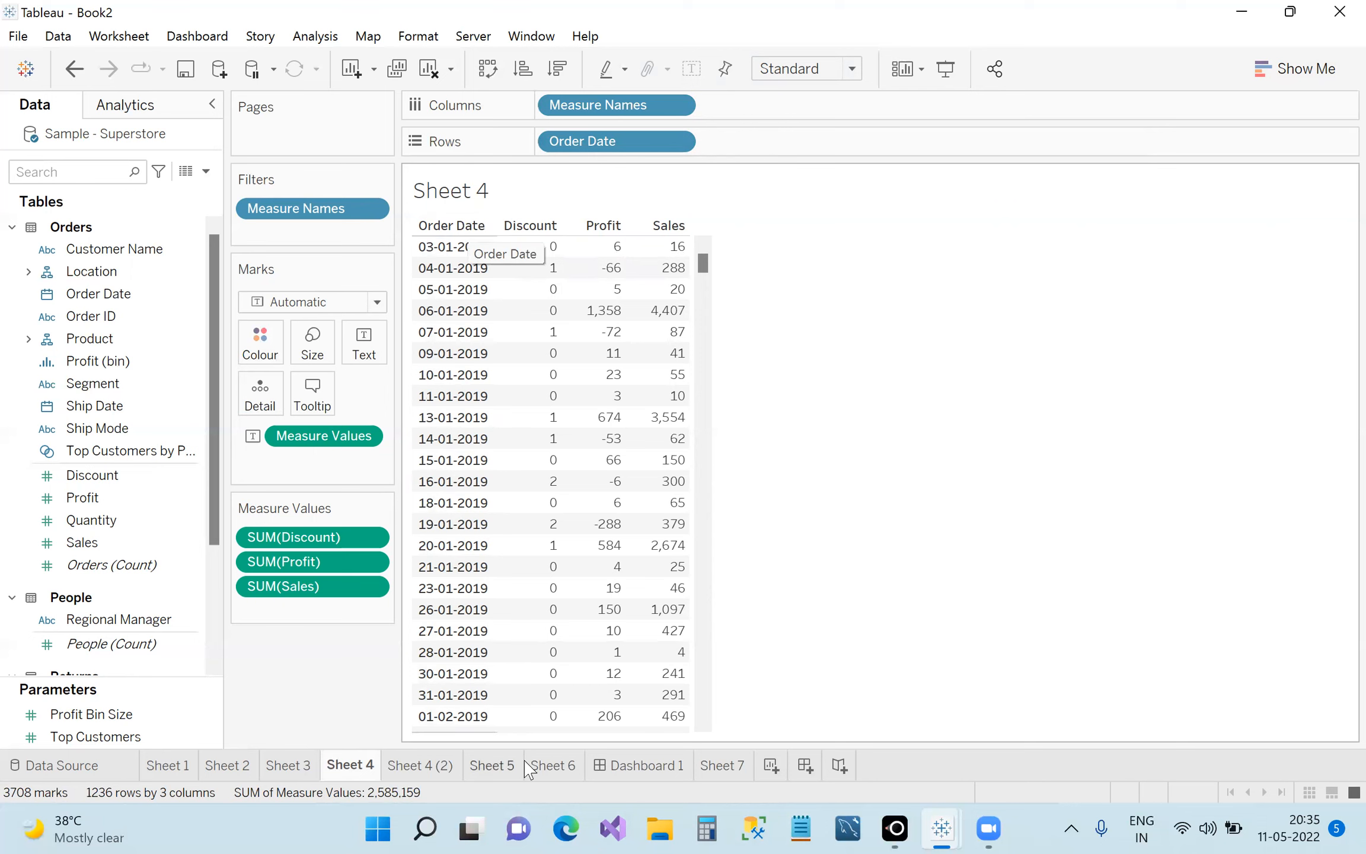
click(566, 768)
click(508, 766)
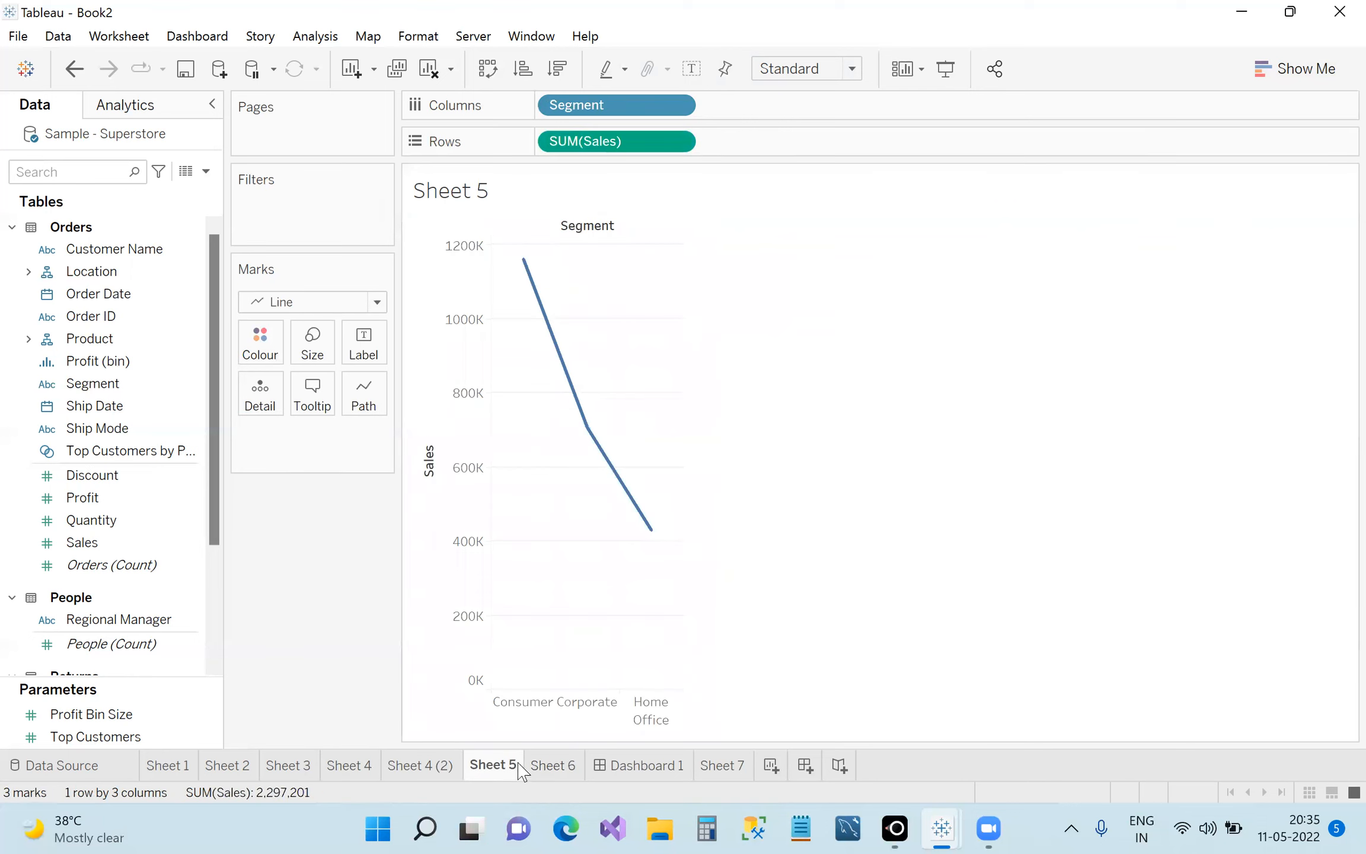
click(446, 768)
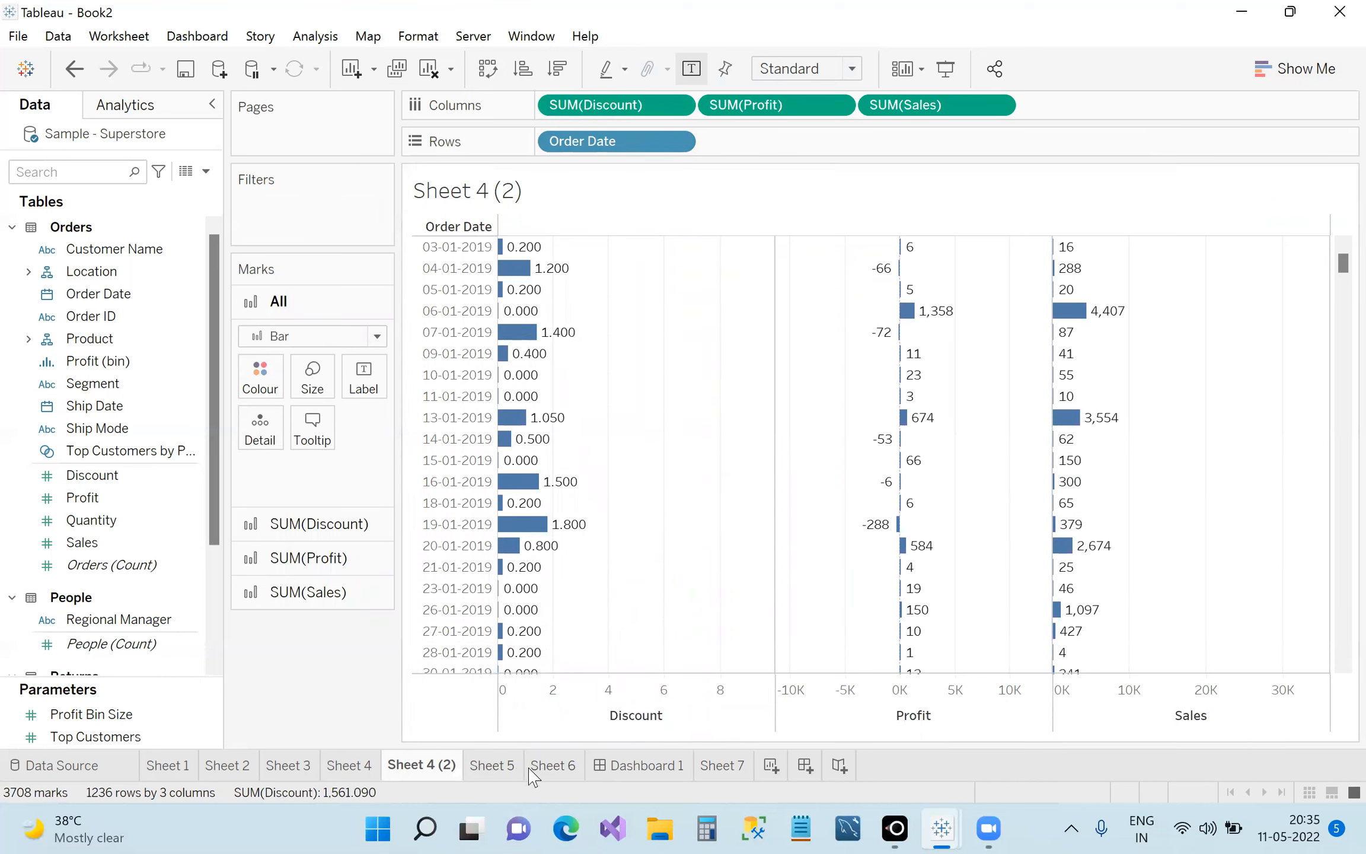
click(375, 766)
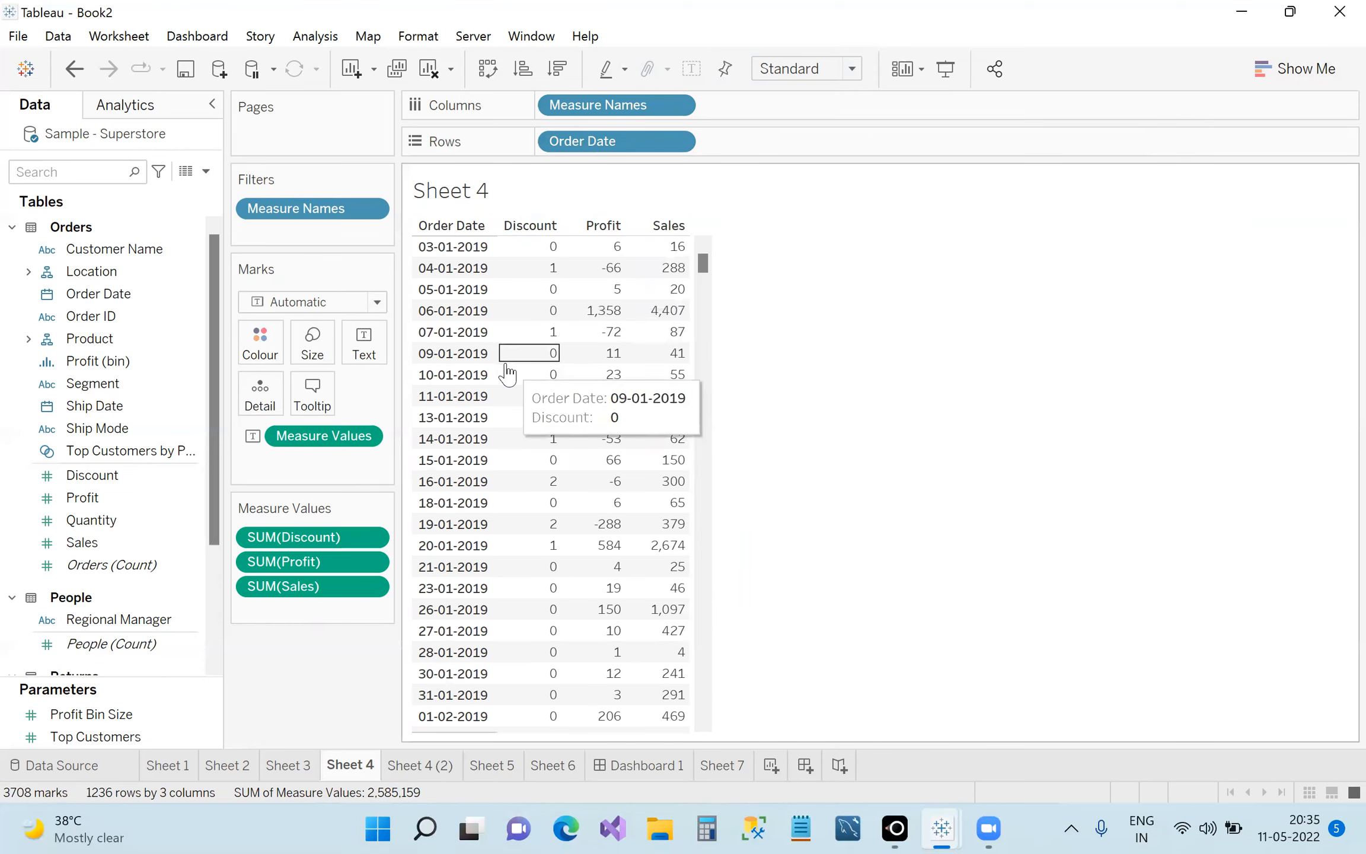
scroll(471, 485, down, 10)
scroll(479, 486, up, 10)
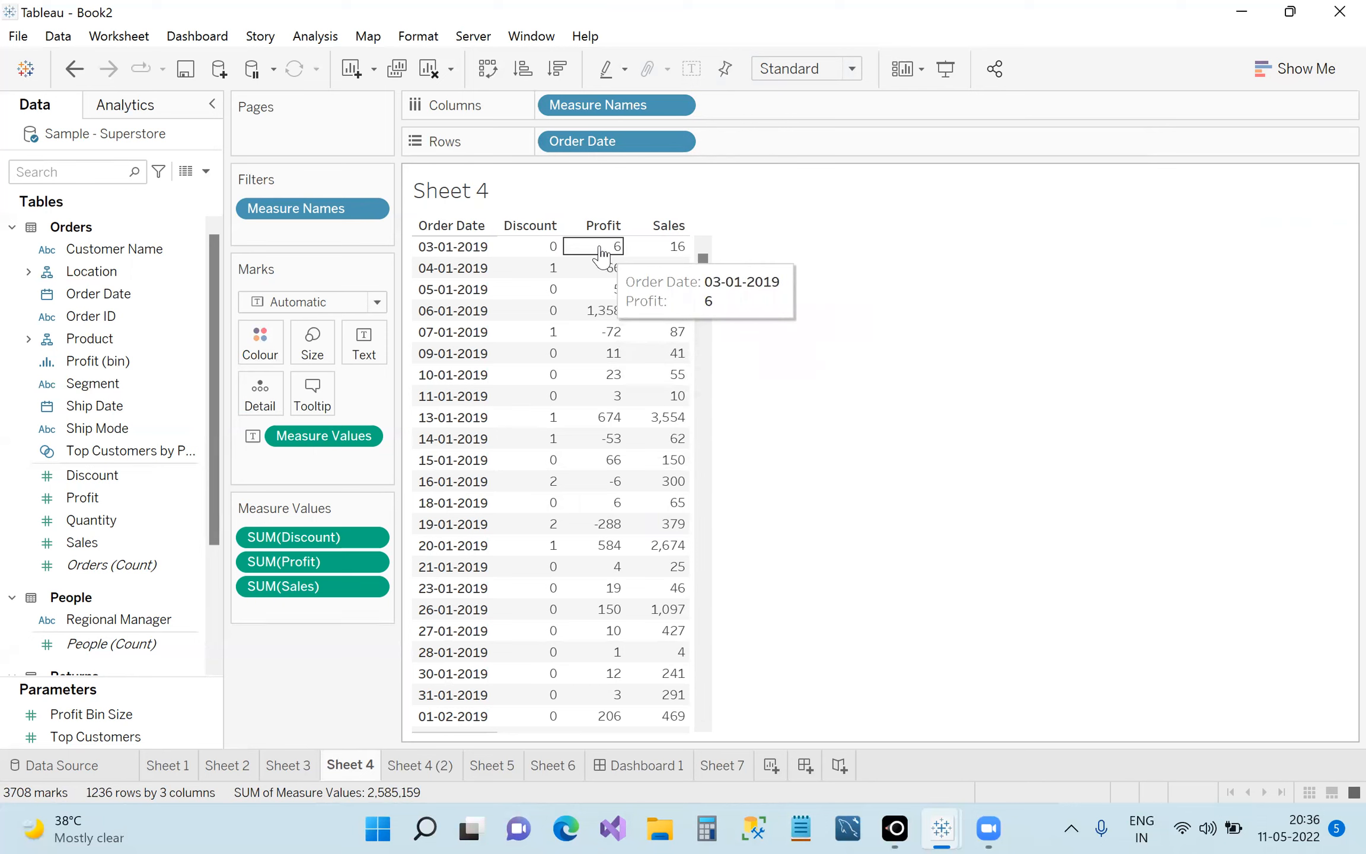
click(1295, 68)
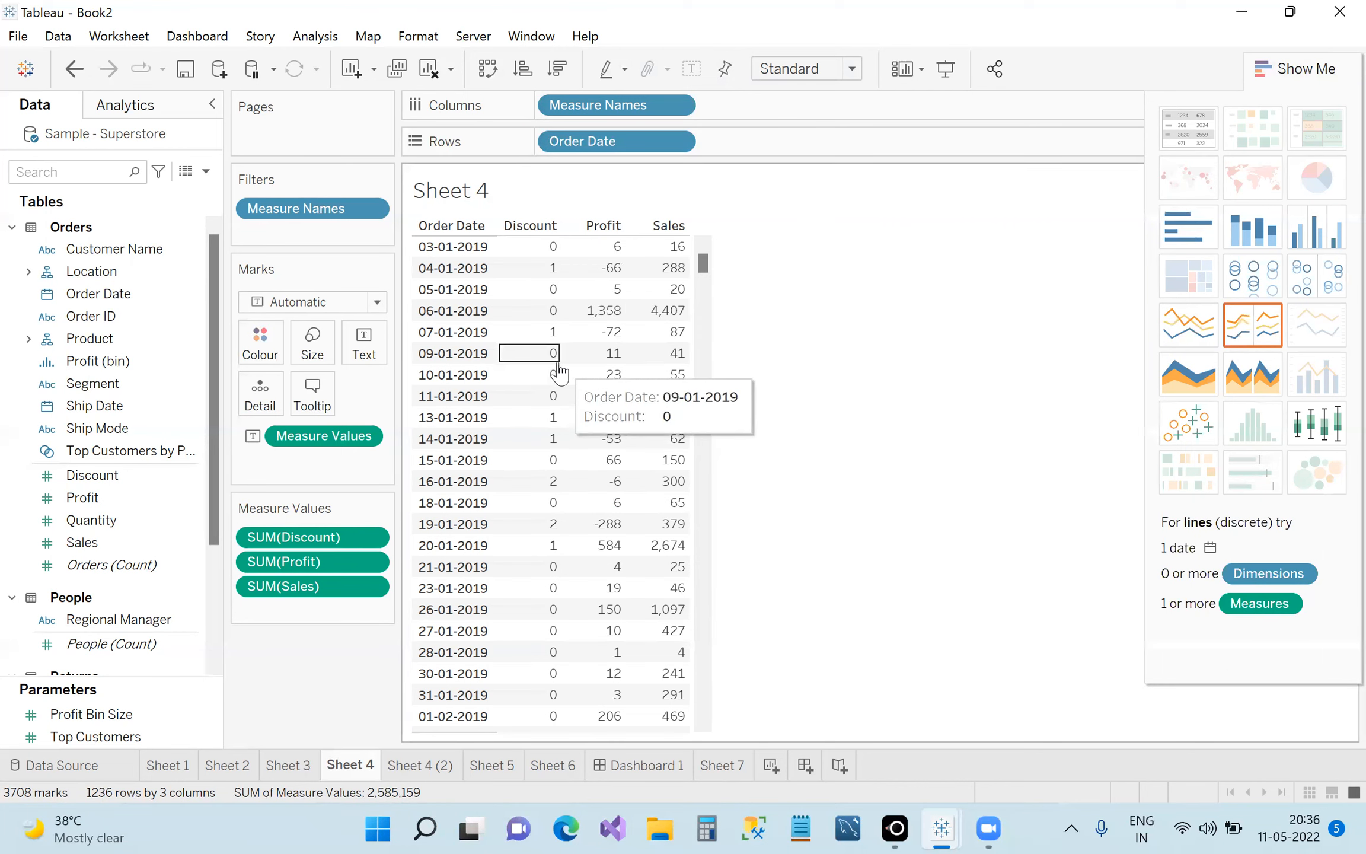
click(1304, 76)
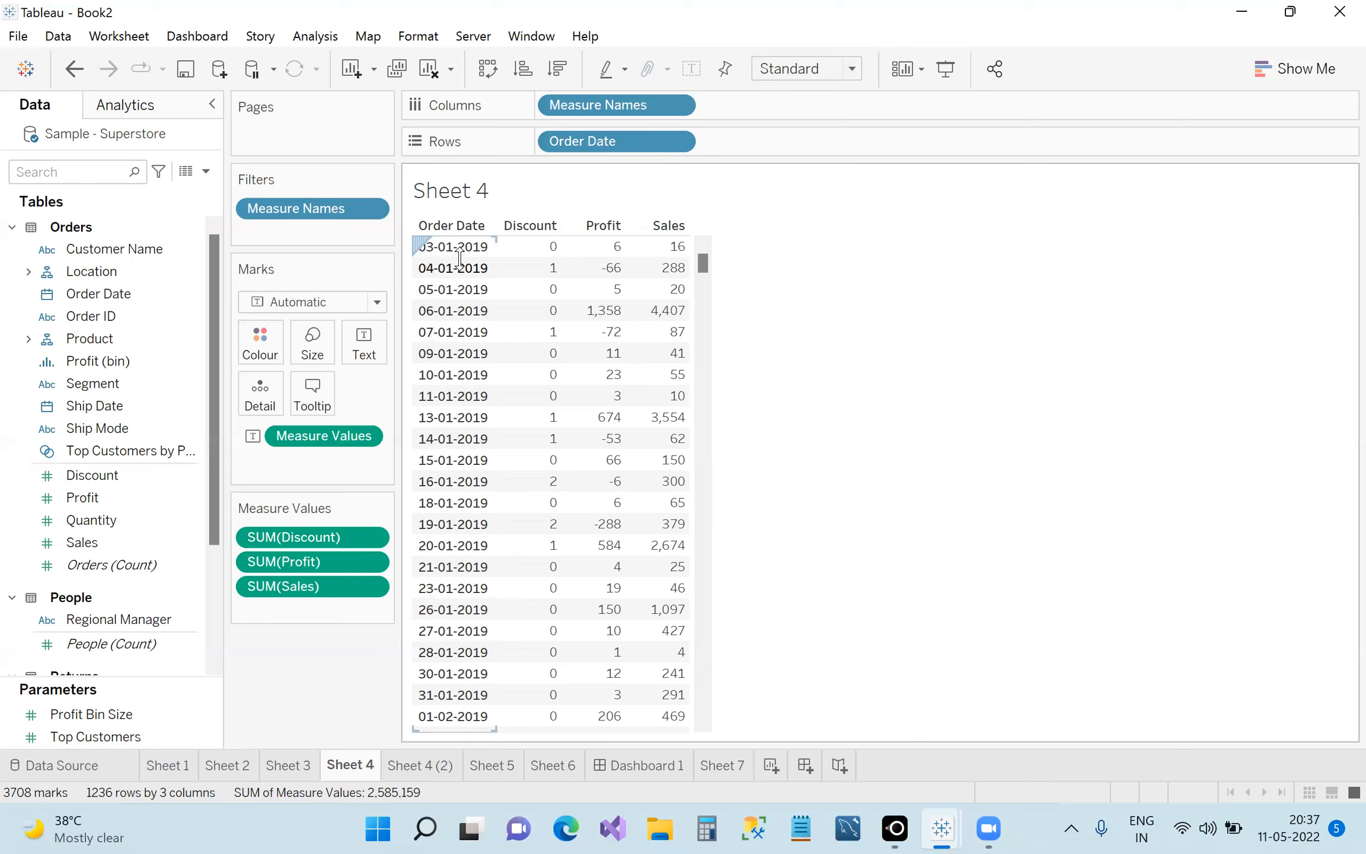
Replace Order Date with Customer Name on Rows in the Sheet 4 text table, and look through the customer rows.
drag(119, 249, 600, 143)
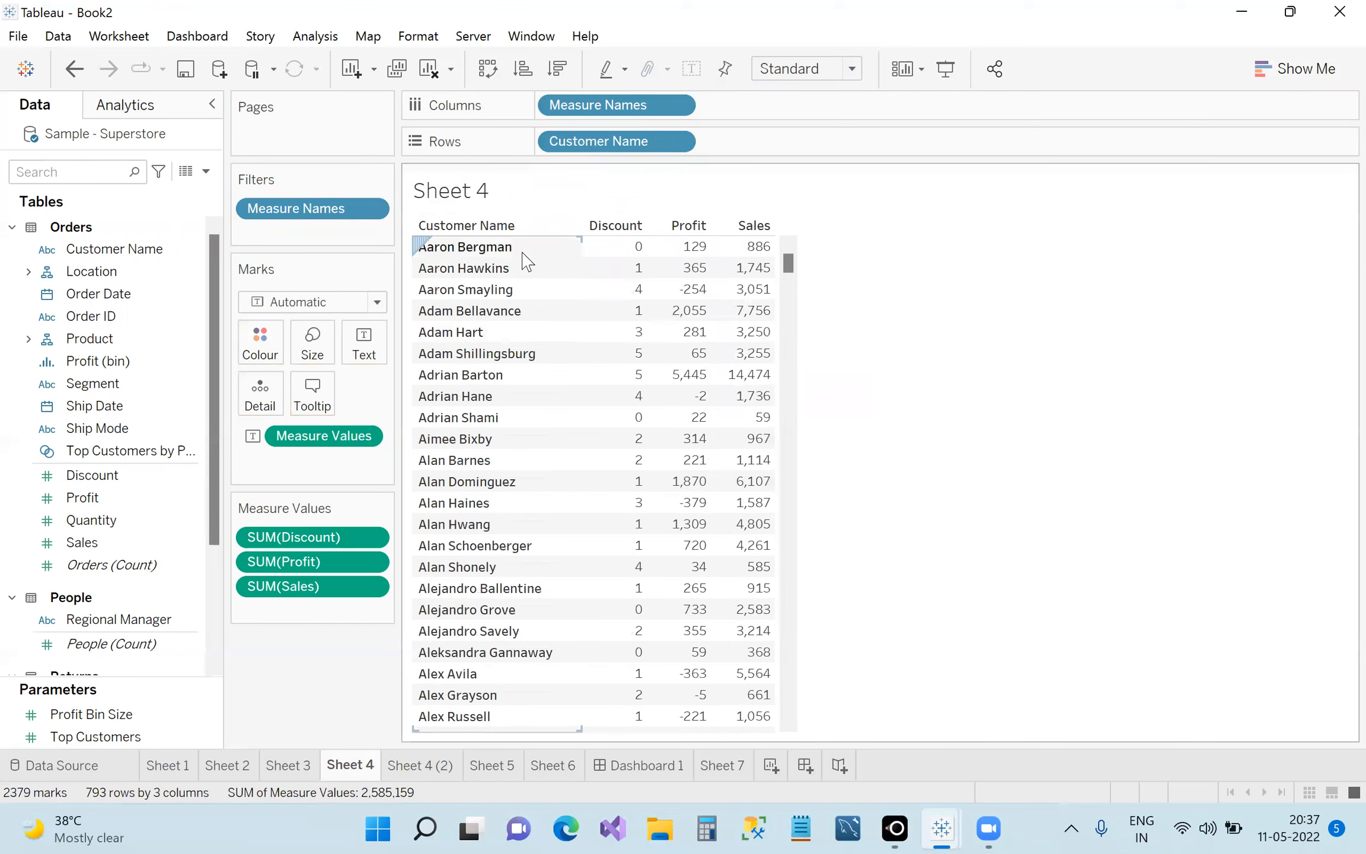
scroll(533, 356, down, 20)
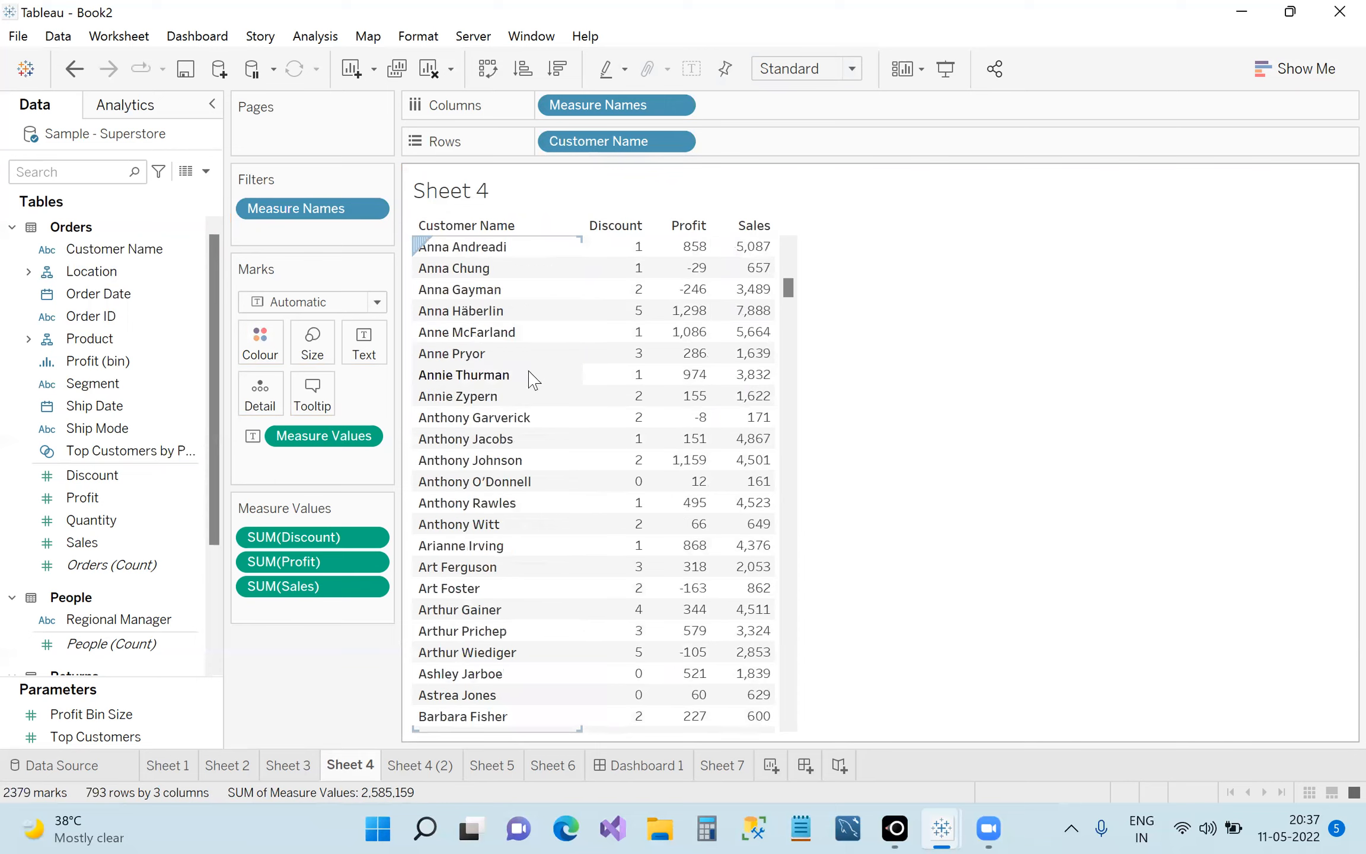
scroll(557, 401, down, 20)
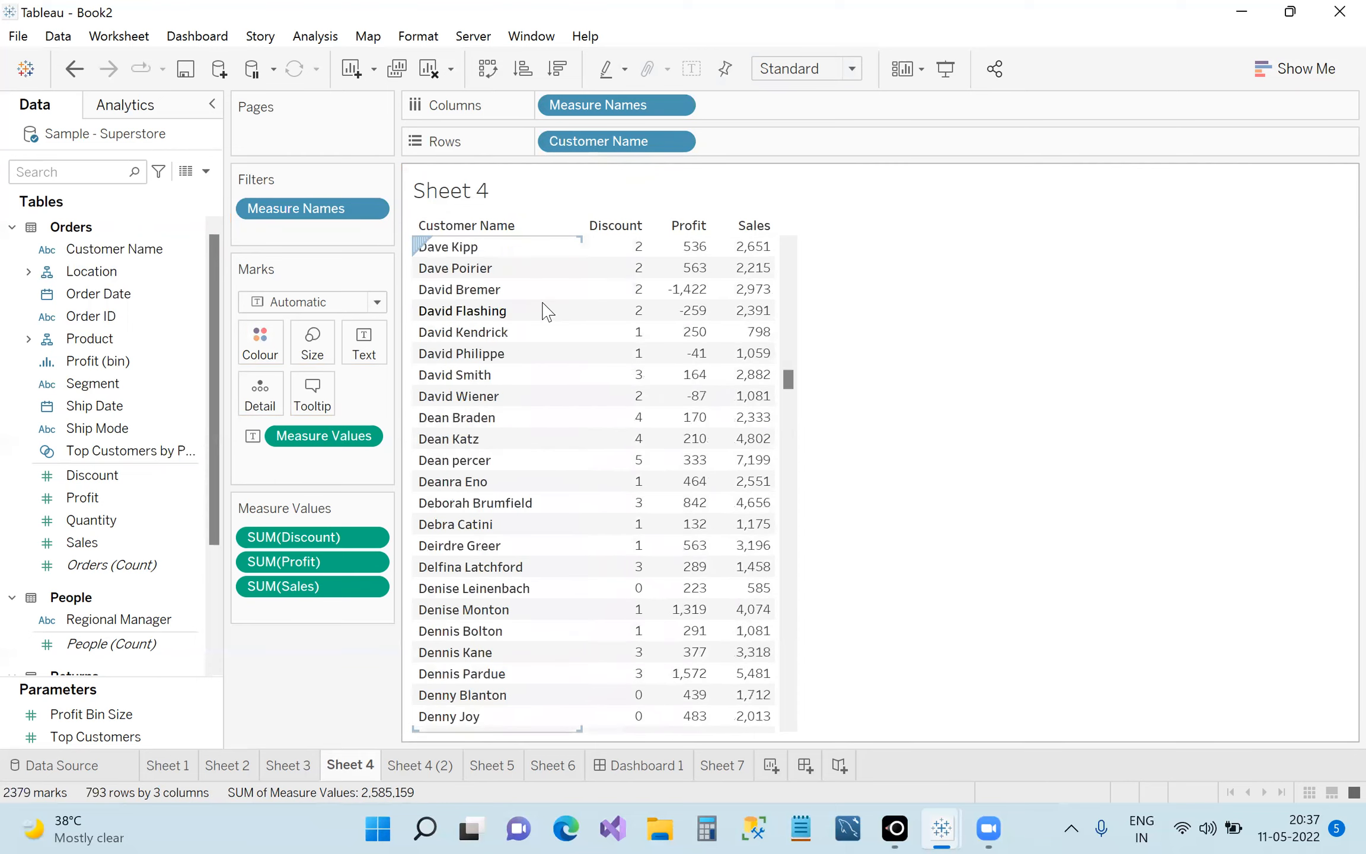
Return to the start of the Sheet 4 text table and examine the discount, profit and sales values of the first customers.
scroll(539, 335, up, 20)
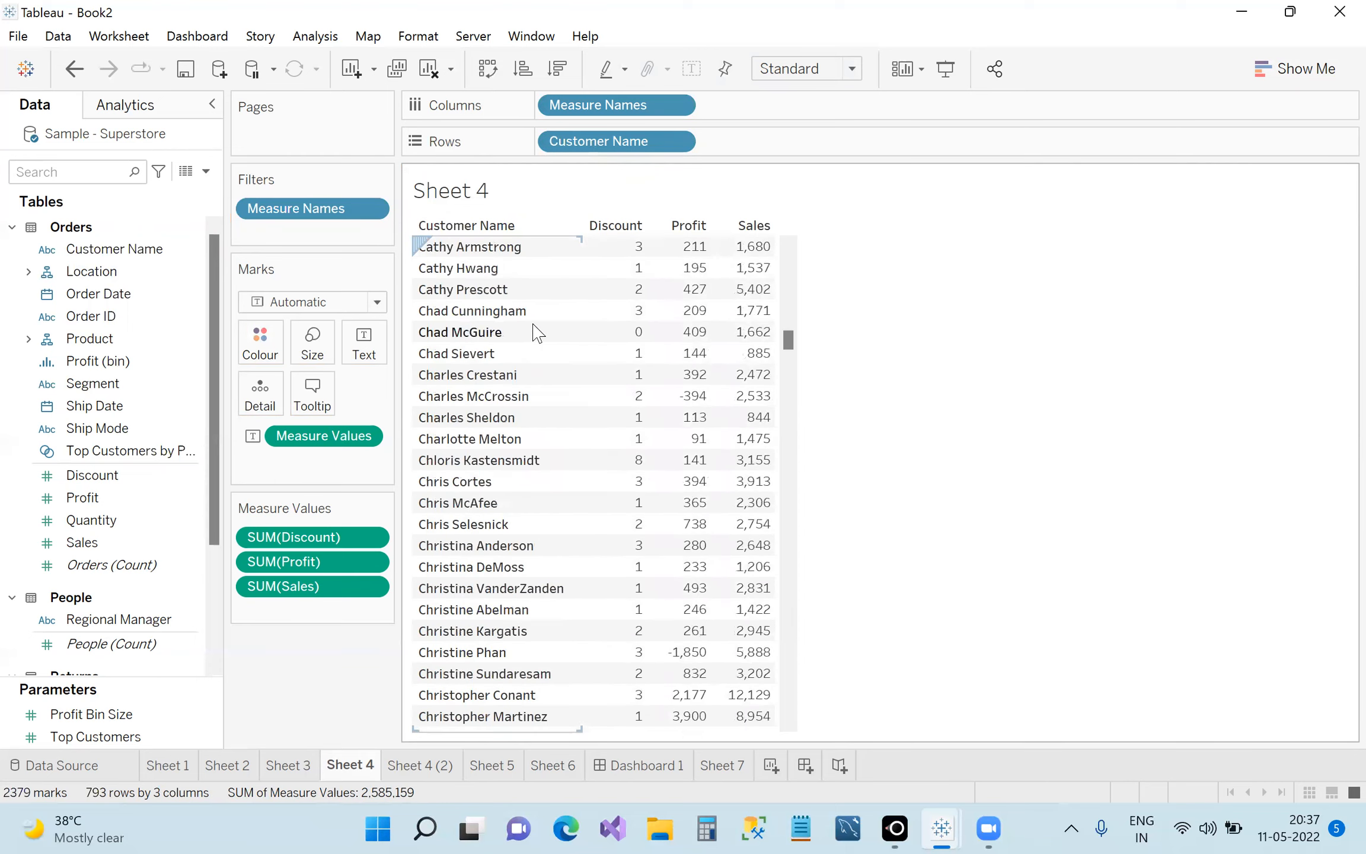
scroll(533, 322, up, 20)
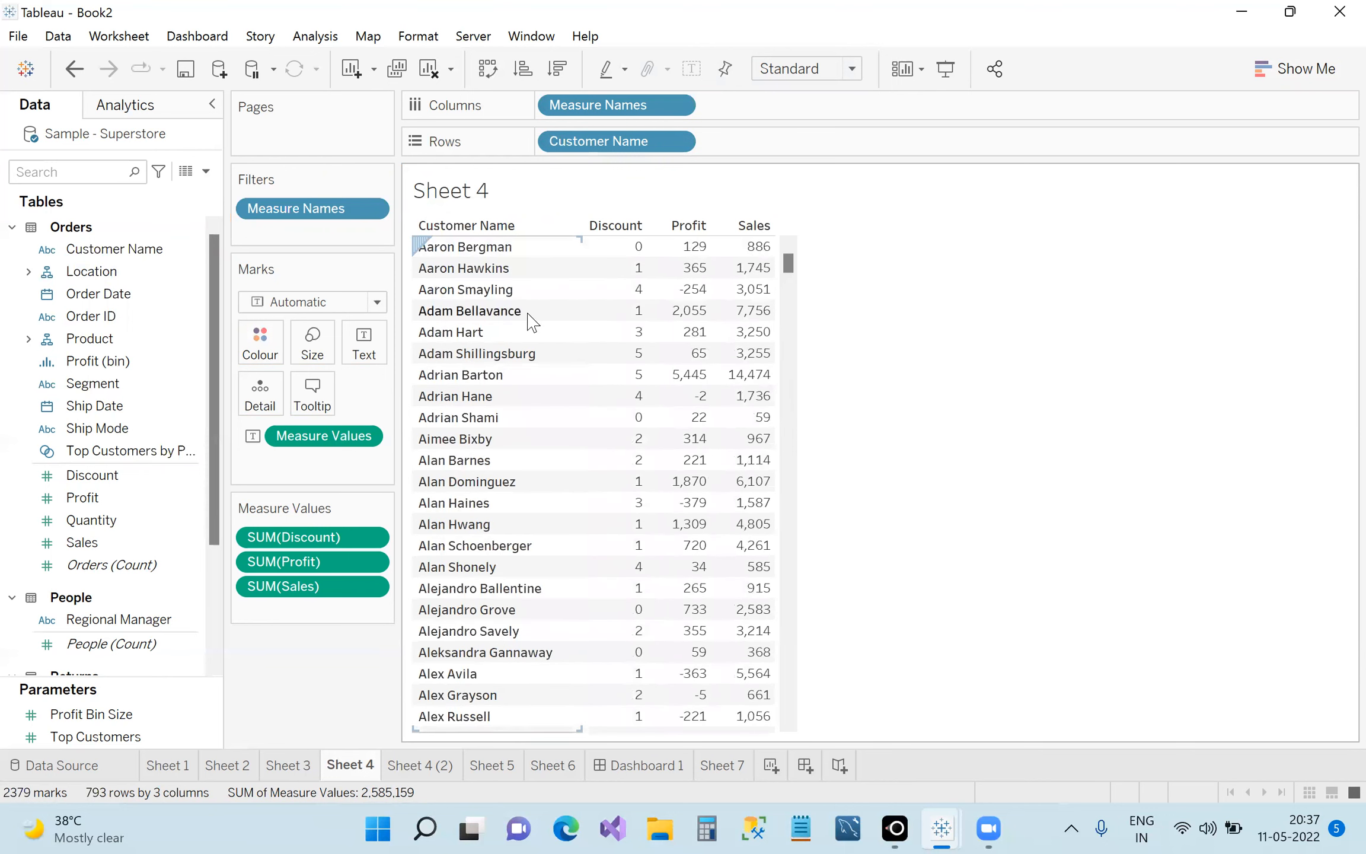
scroll(510, 290, down, 5)
scroll(508, 276, up, 5)
scroll(527, 282, down, 3)
scroll(526, 282, up, 3)
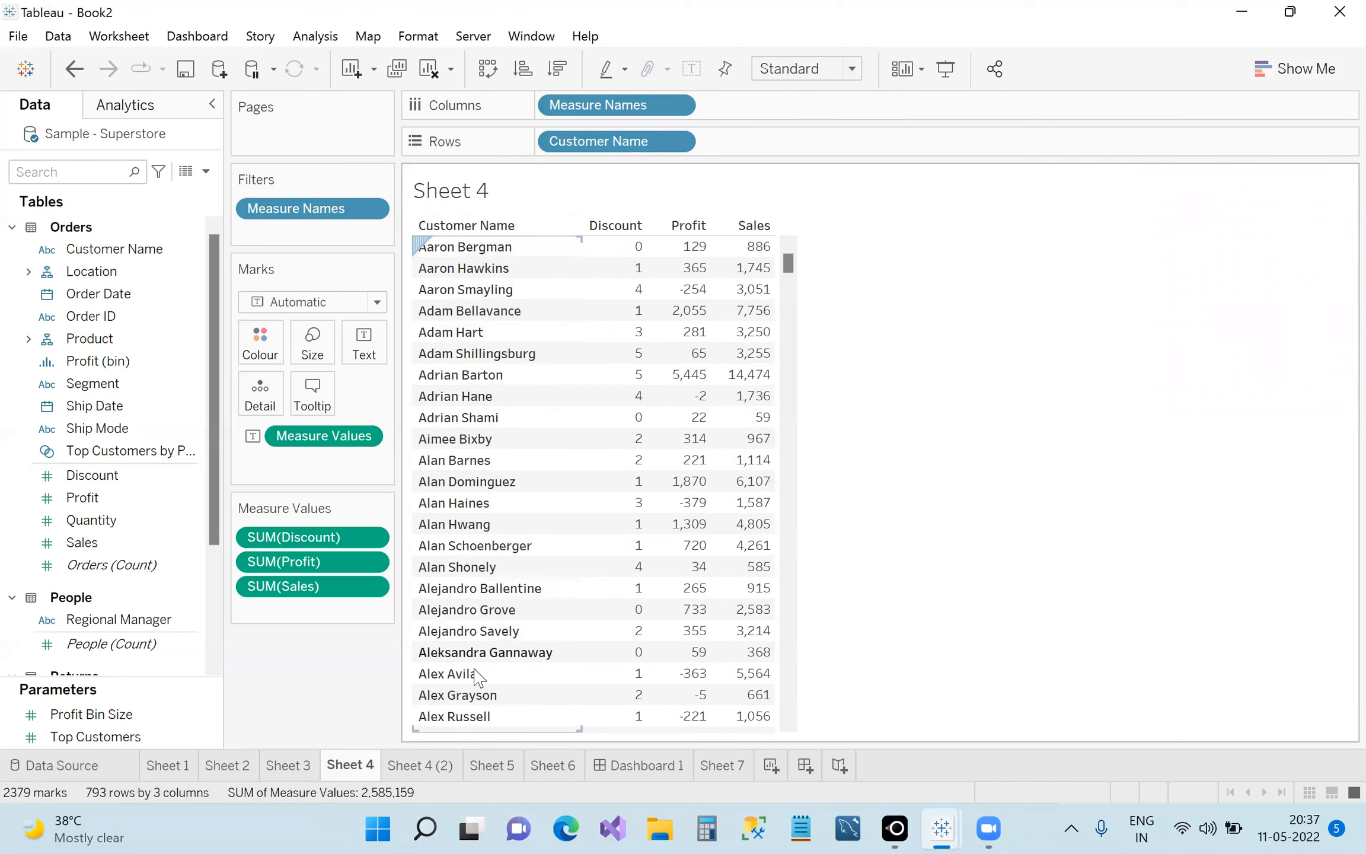
Replace Order Date with Customer Name on Rows in Sheet 4 (2), and compare its labelled customer bars with the Sheet 4 text table.
click(422, 765)
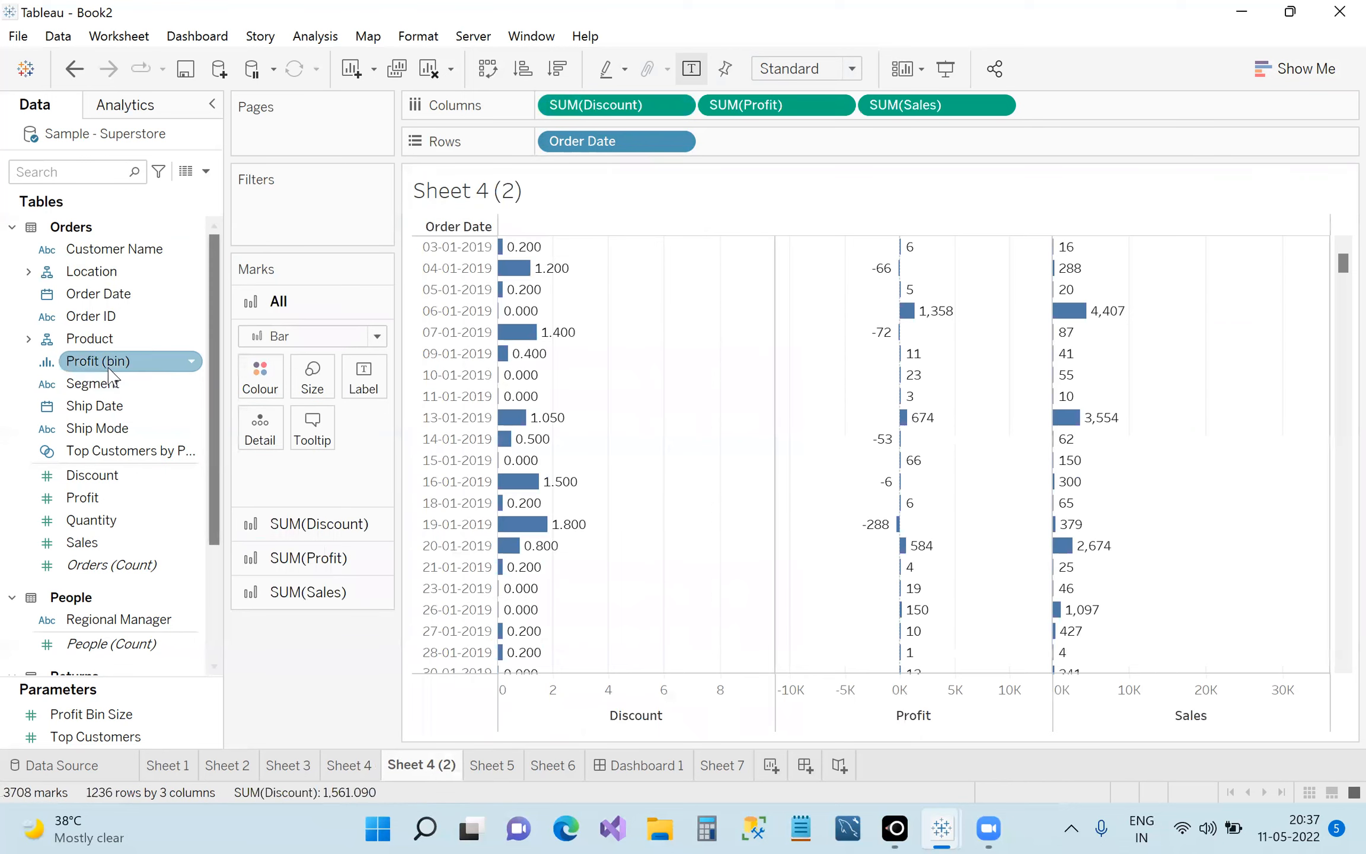
drag(110, 254, 597, 142)
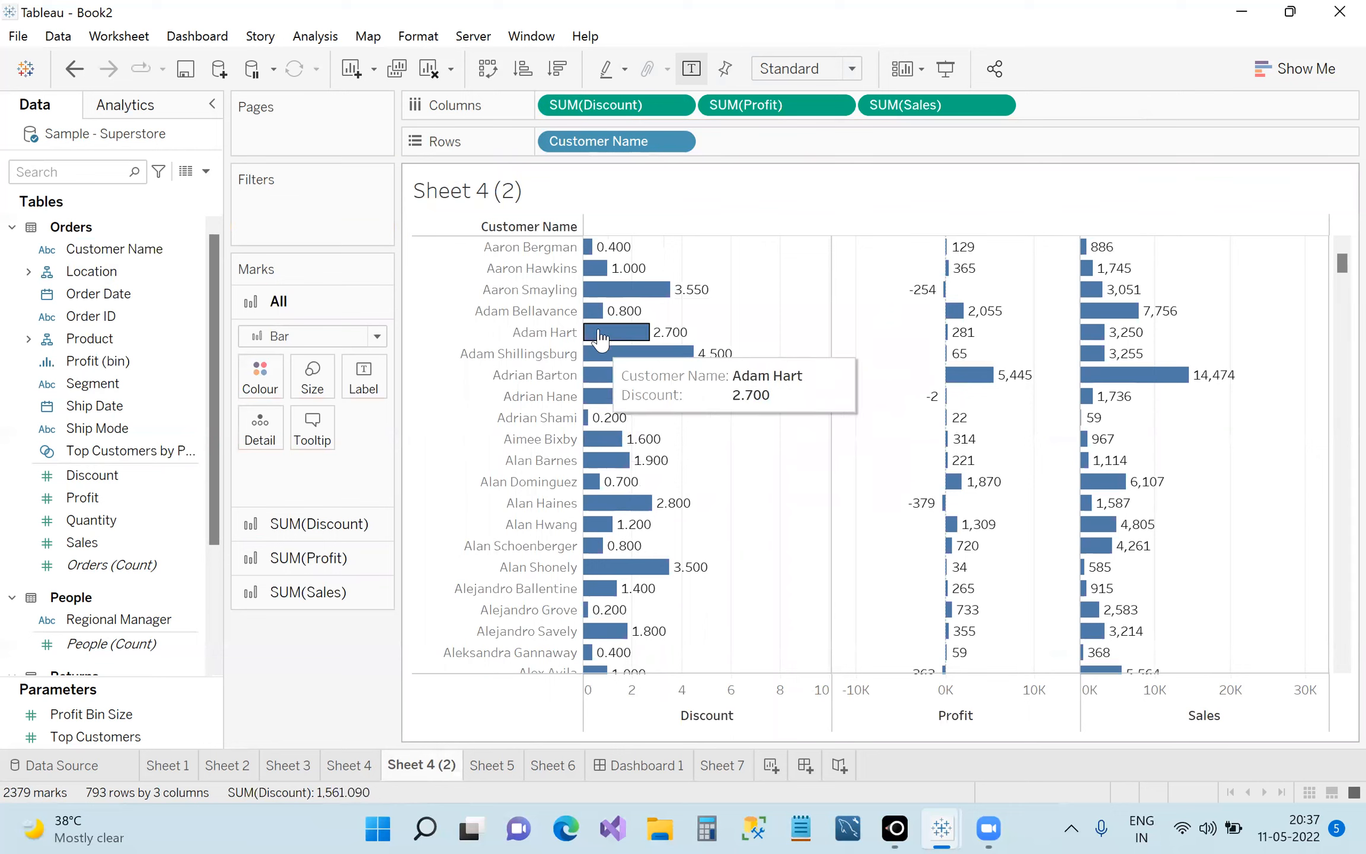
scroll(620, 439, down, 3)
scroll(619, 439, down, 20)
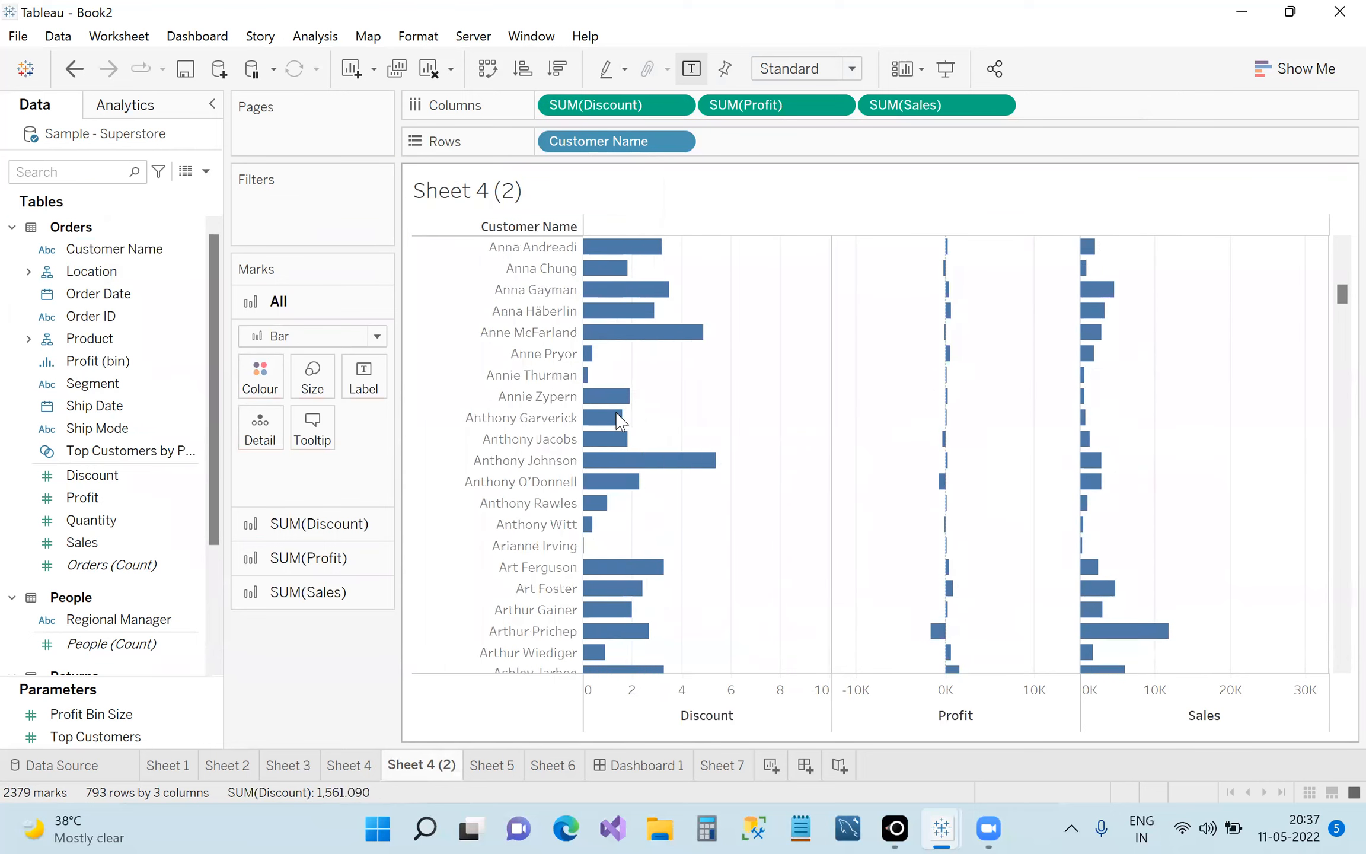
scroll(621, 439, down, 20)
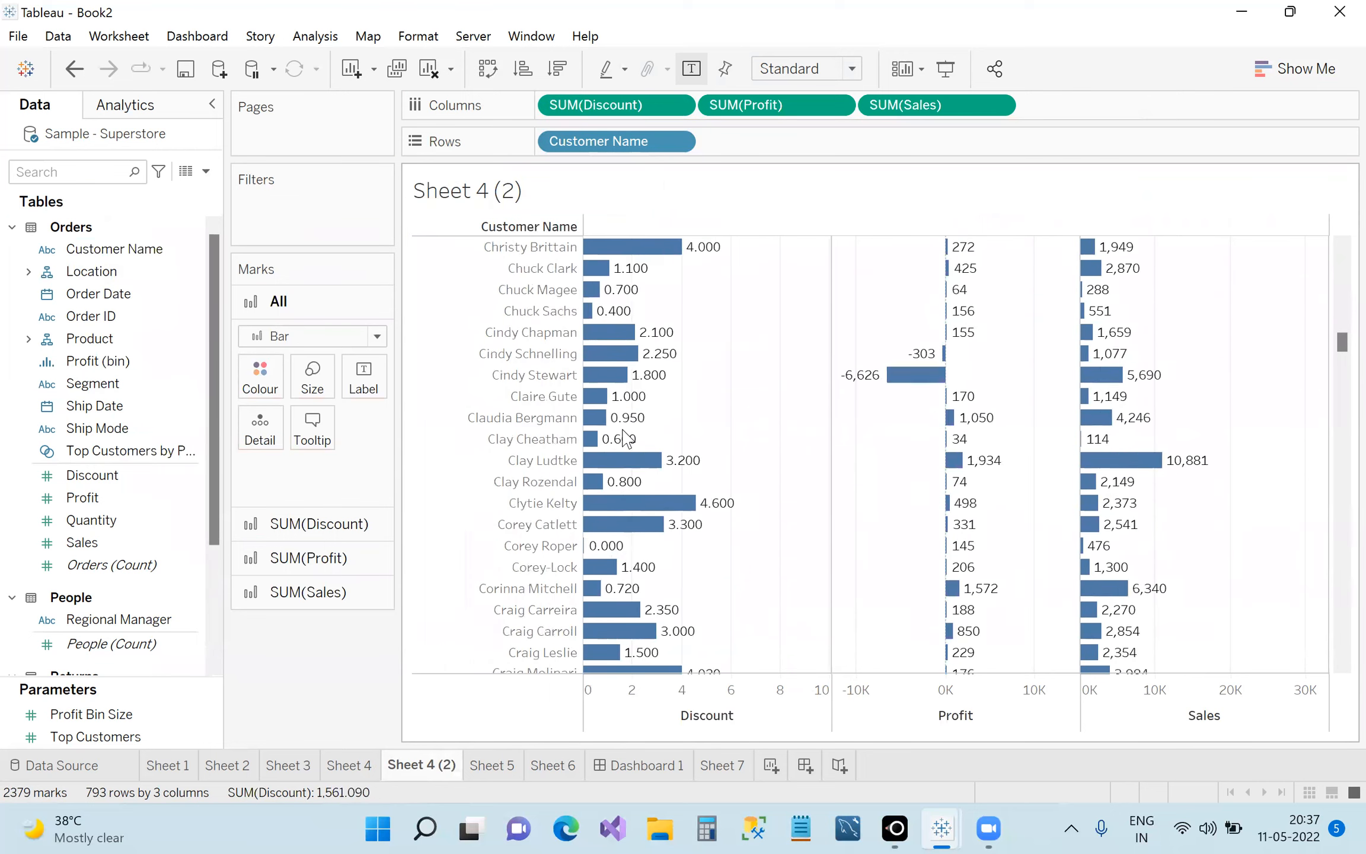
scroll(620, 439, down, 20)
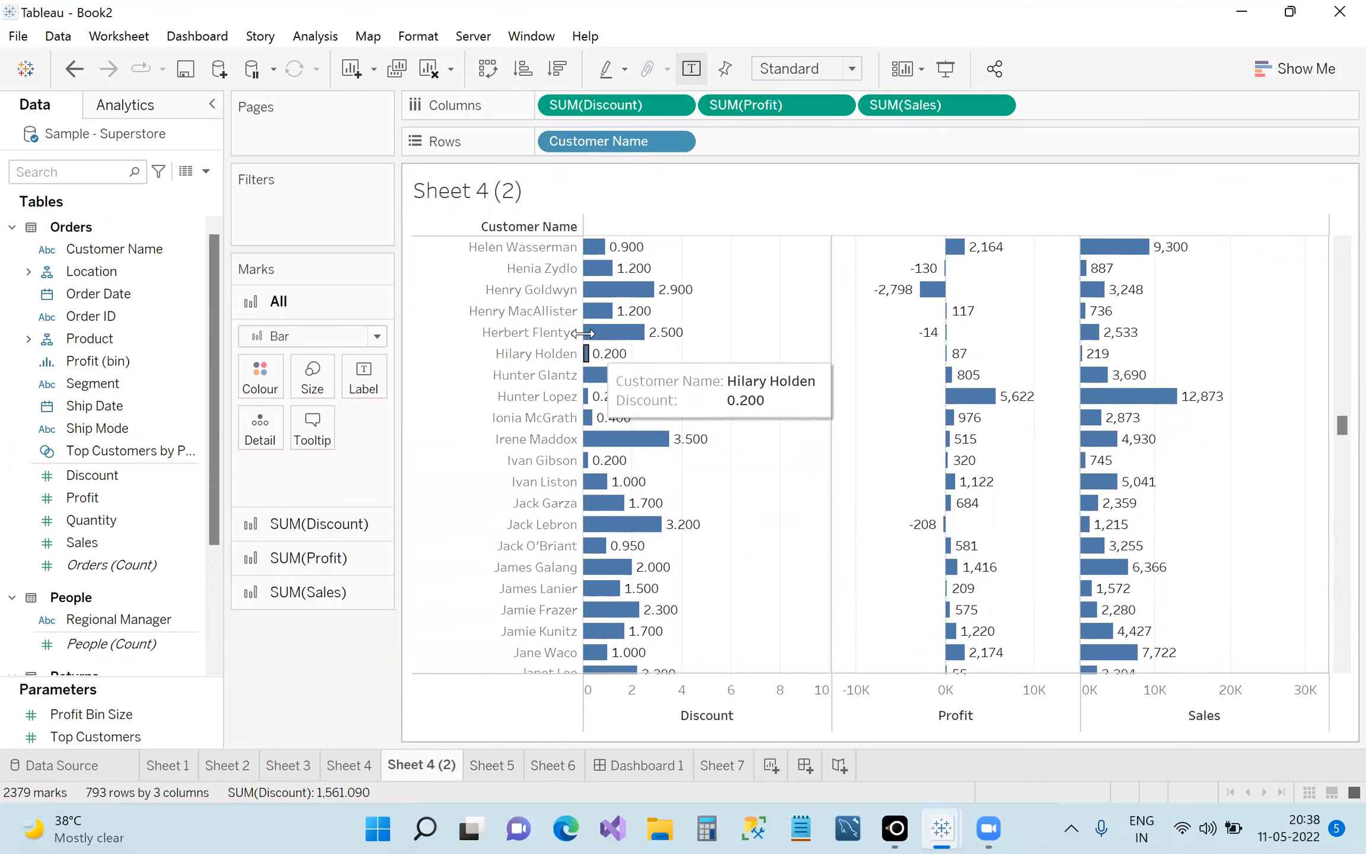
mouse_move(589, 254)
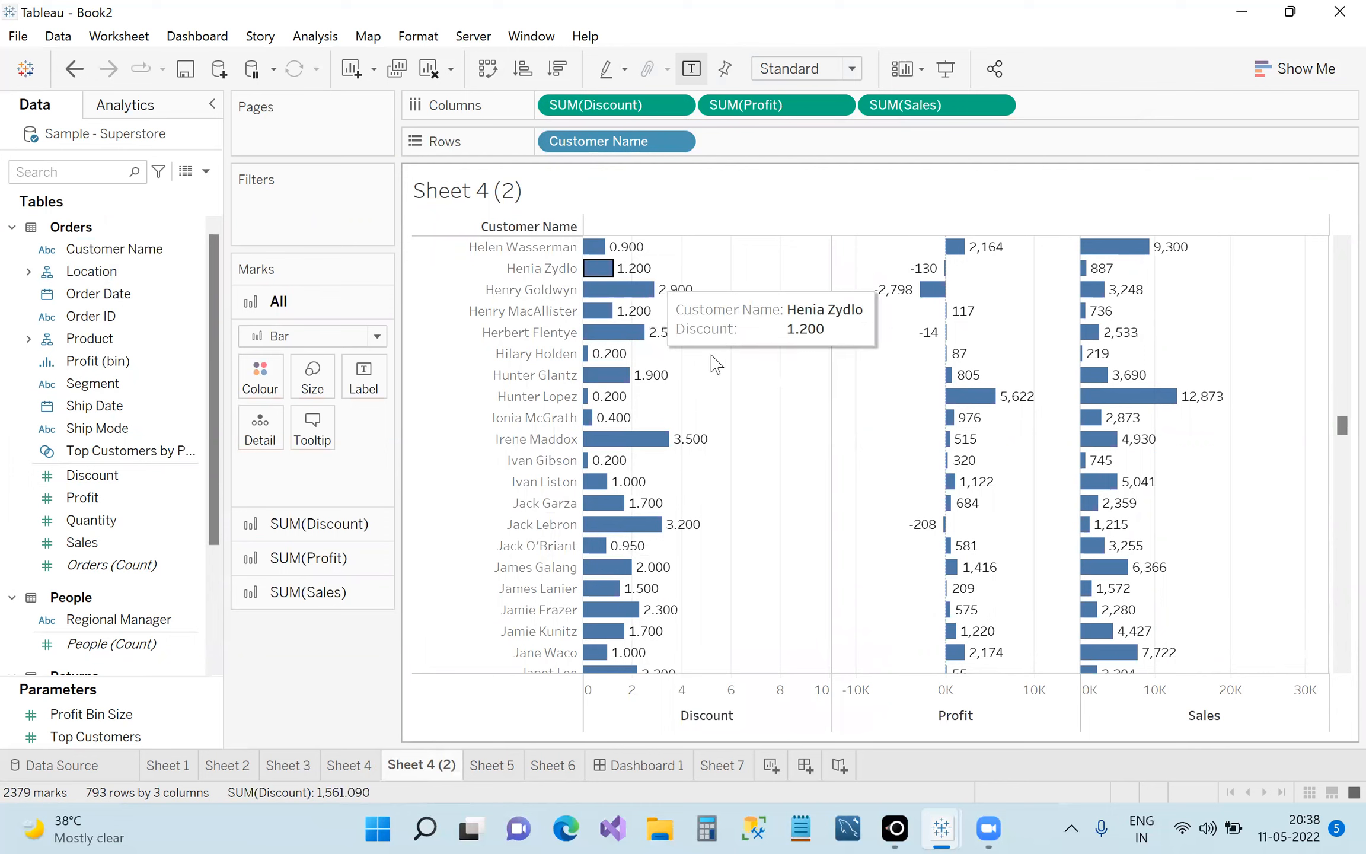
scroll(719, 372, down, 6)
scroll(722, 377, up, 5)
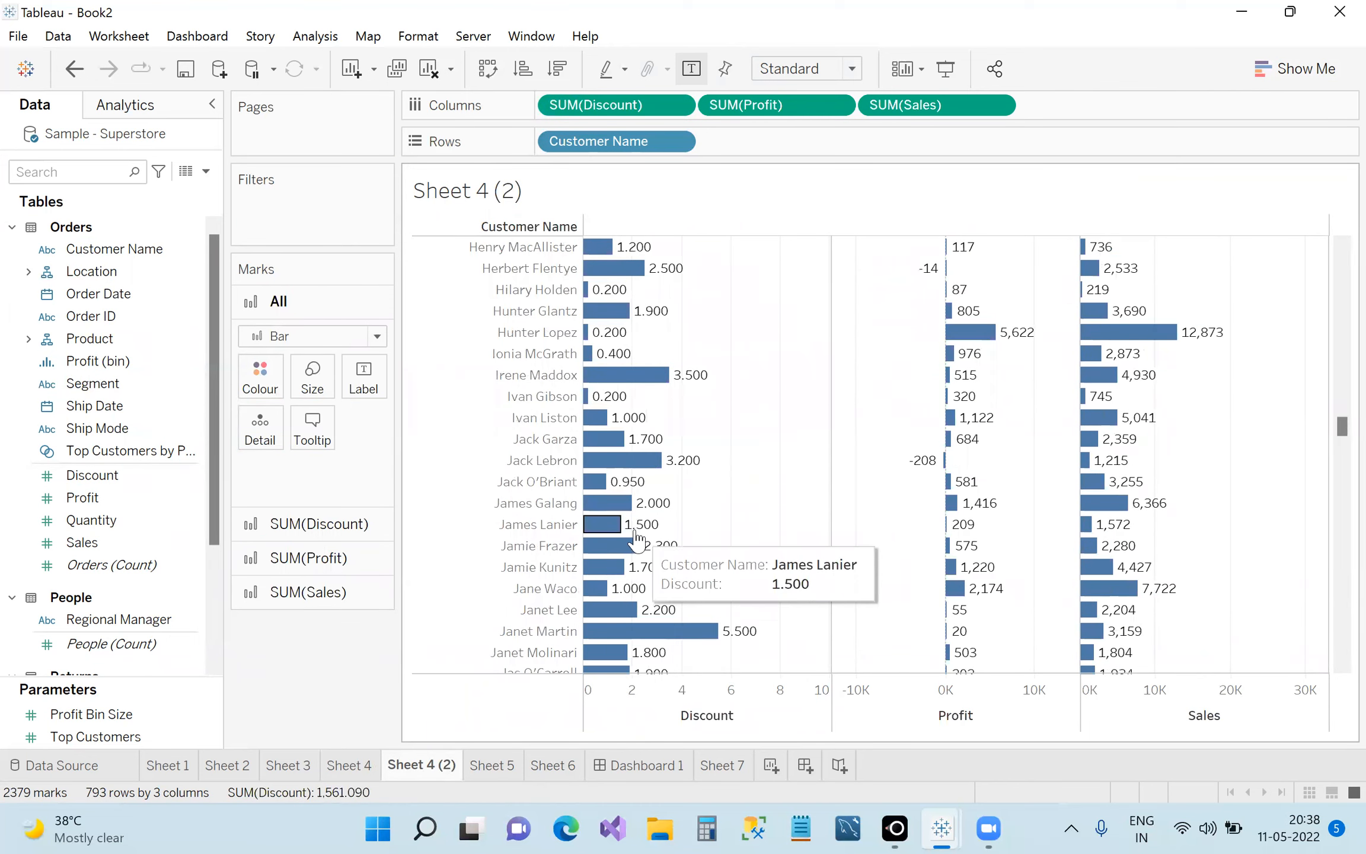
click(354, 766)
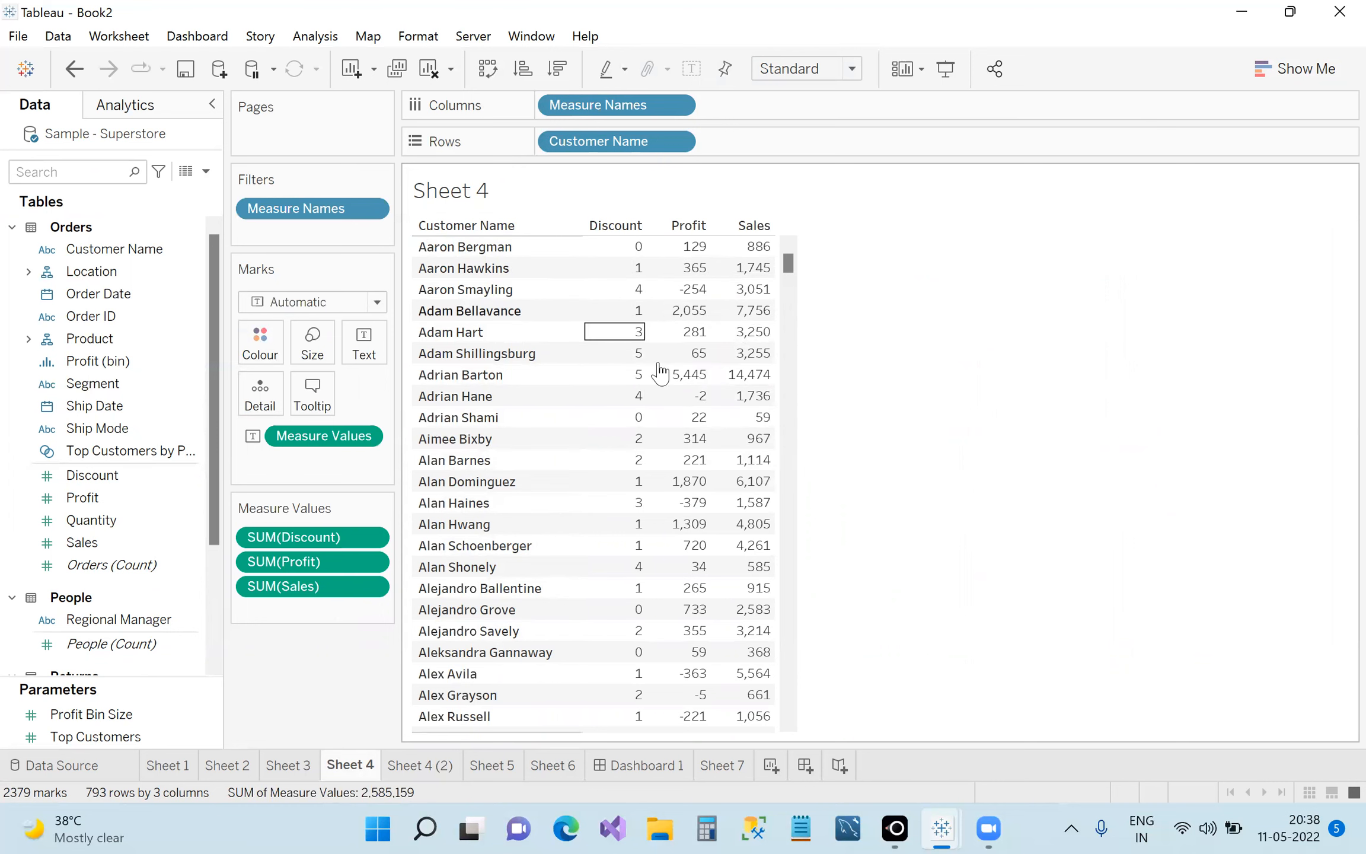
Switch to Notepad, write "Crosstab or text table" in the untitled note, and return to Tableau leaving the note open and unsaved.
click(800, 828)
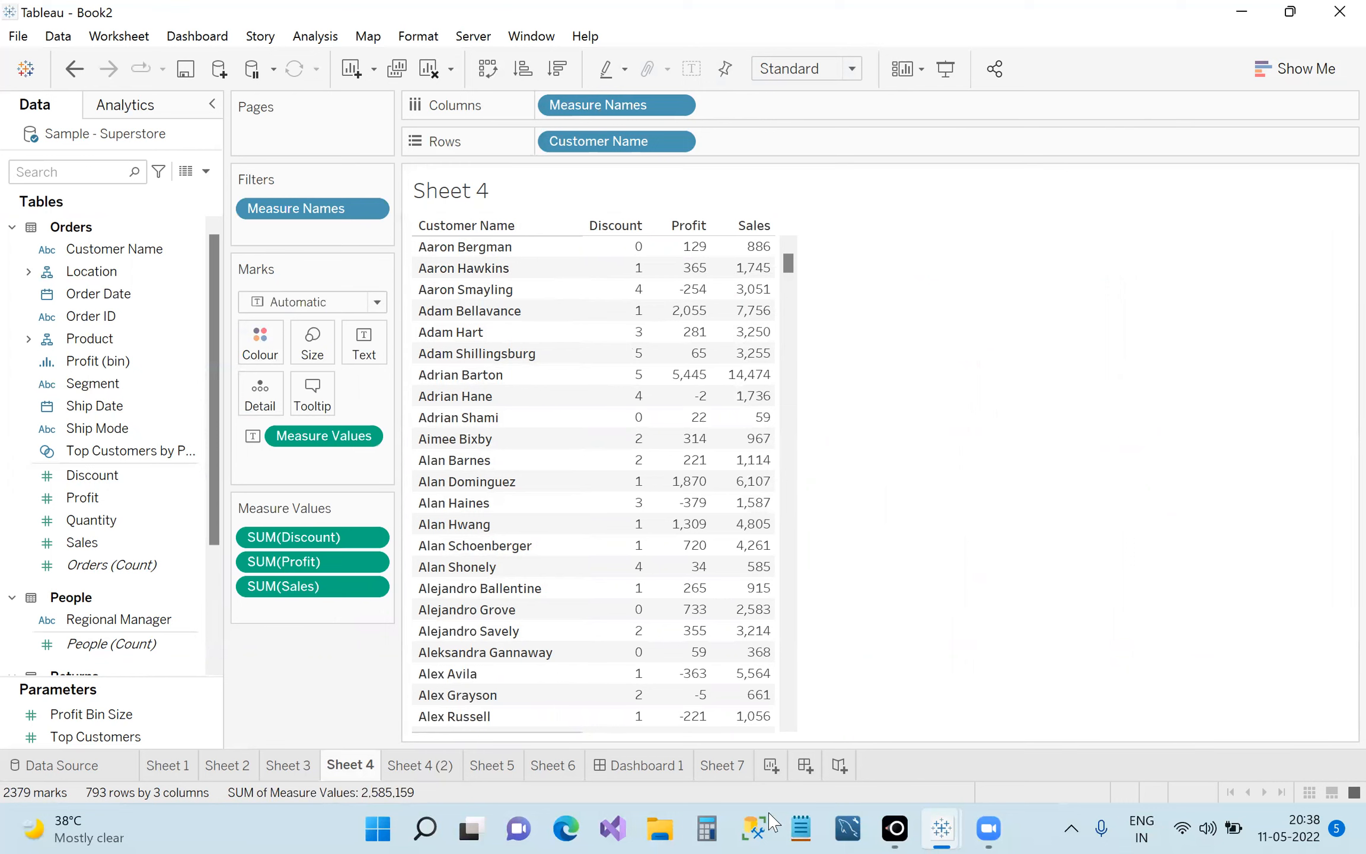
text(Cross)
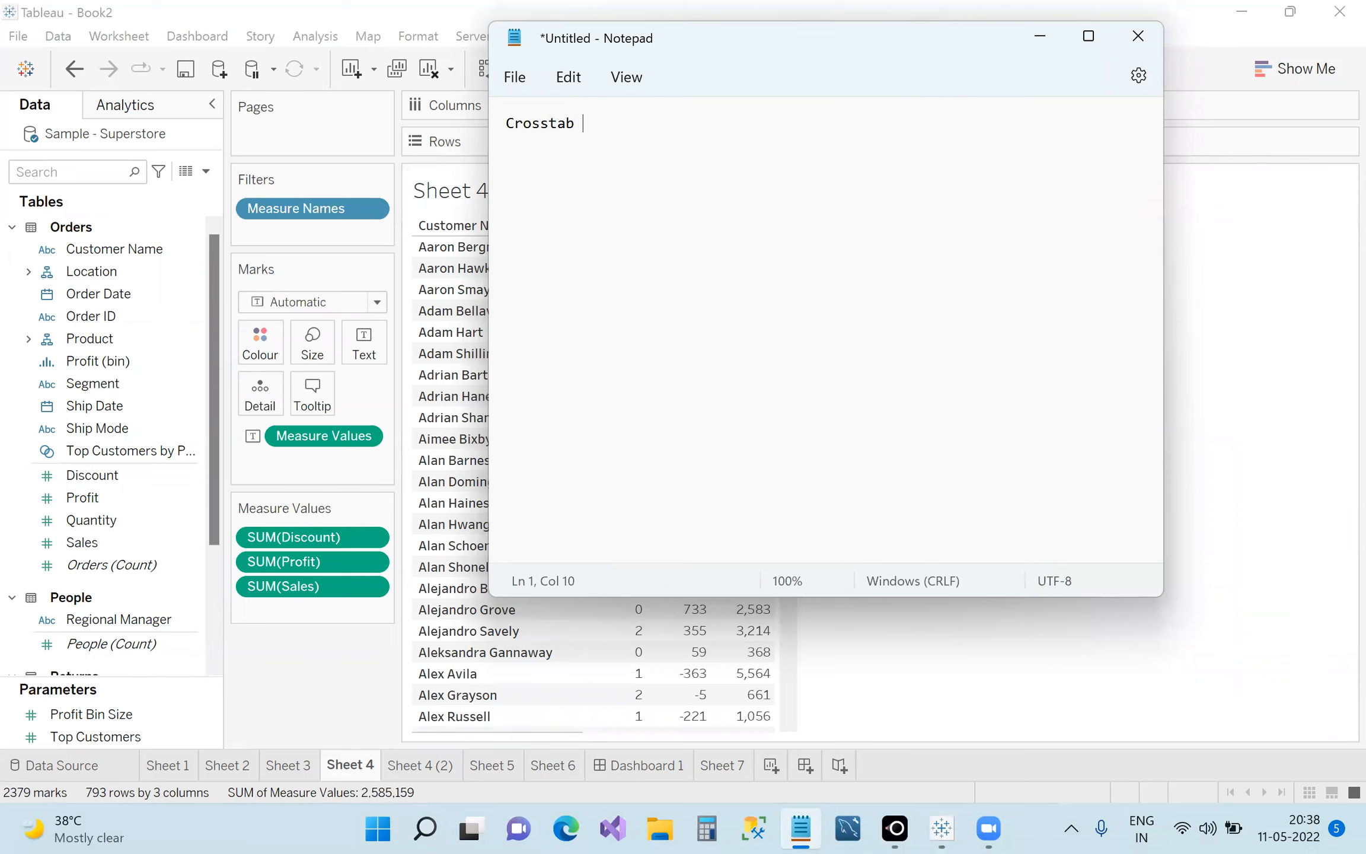
text(table)
click(1138, 36)
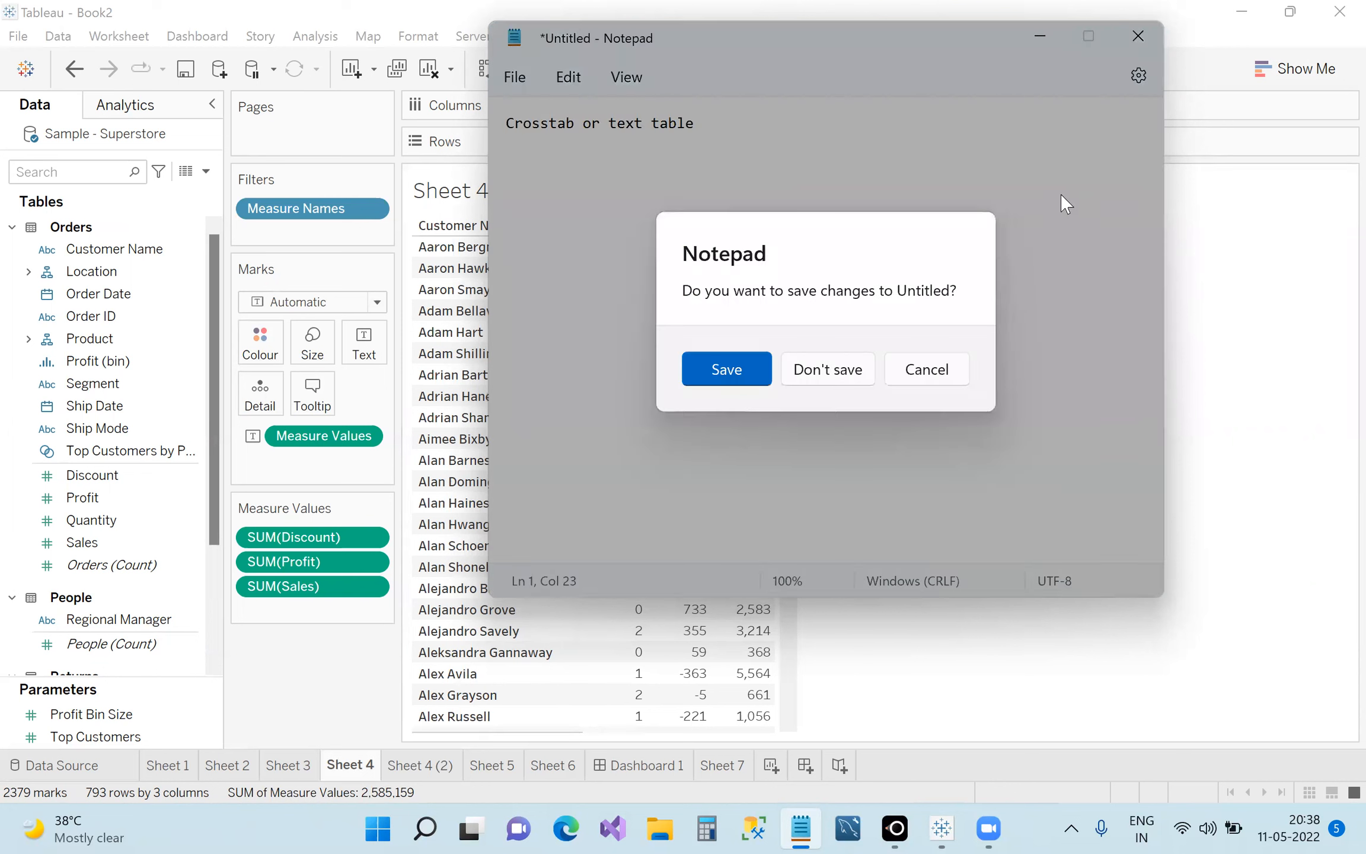
click(927, 370)
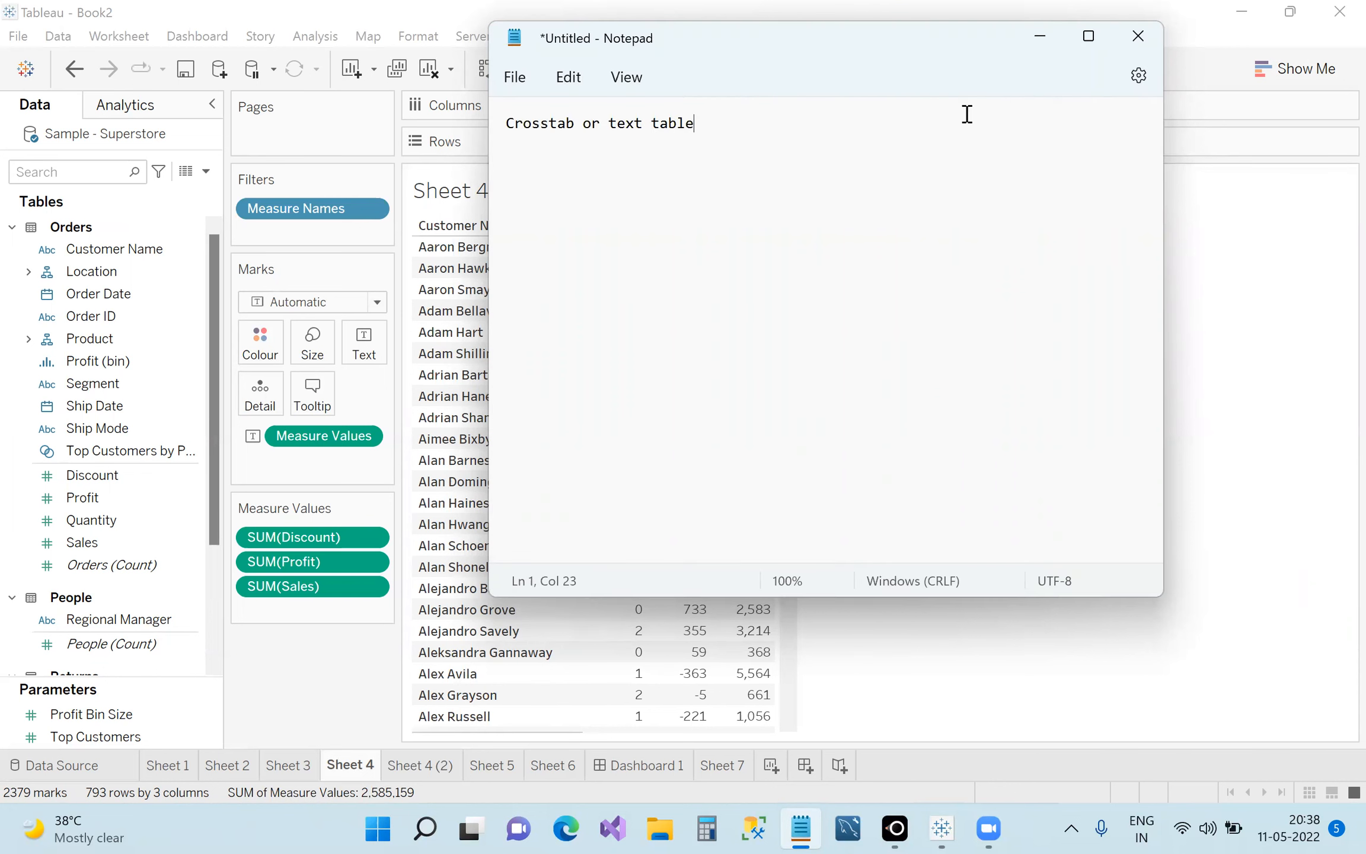
click(1039, 39)
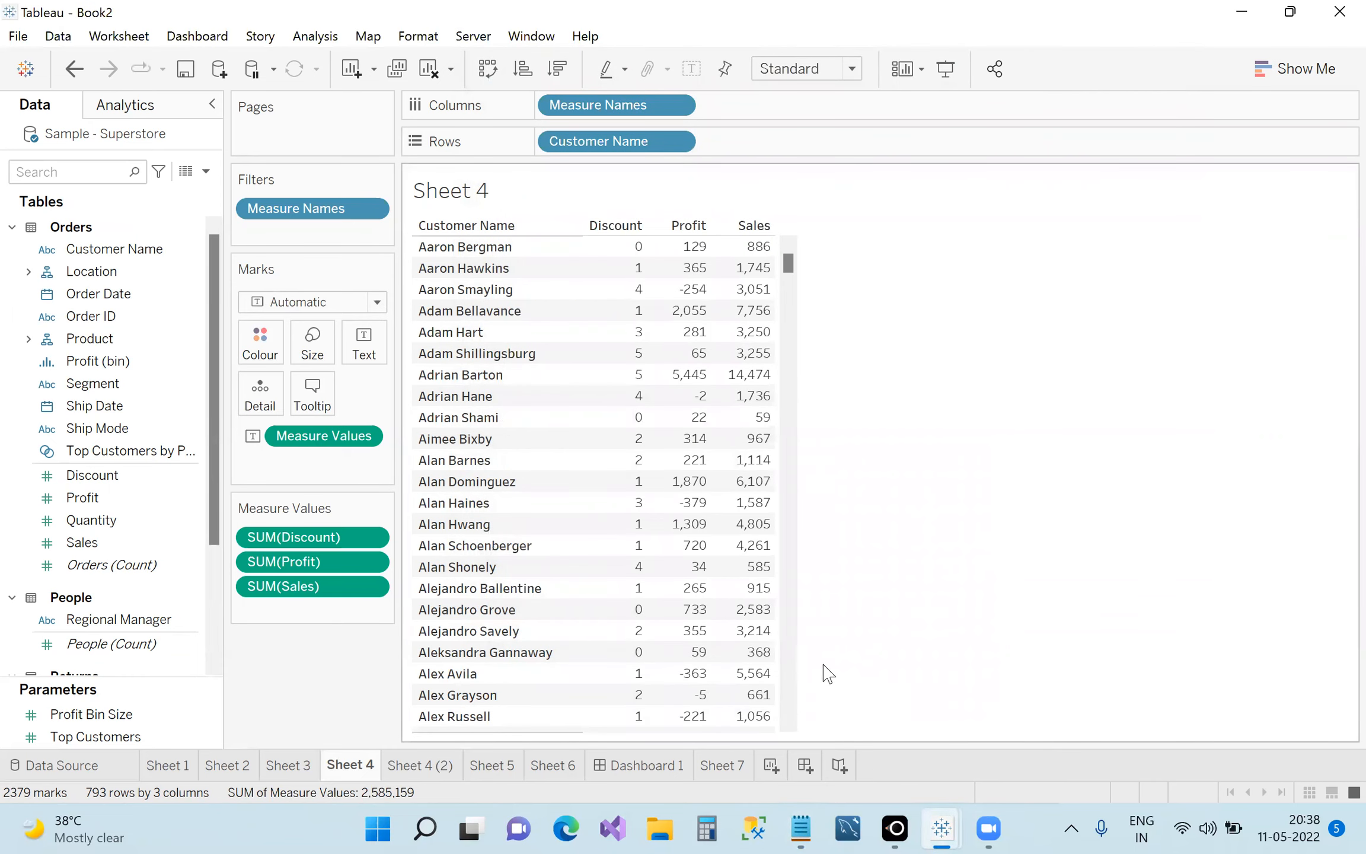
Try the Entire View fit on the Sheet 4 customer table, and settle on Fit Width.
mouse_move(774, 389)
click(852, 69)
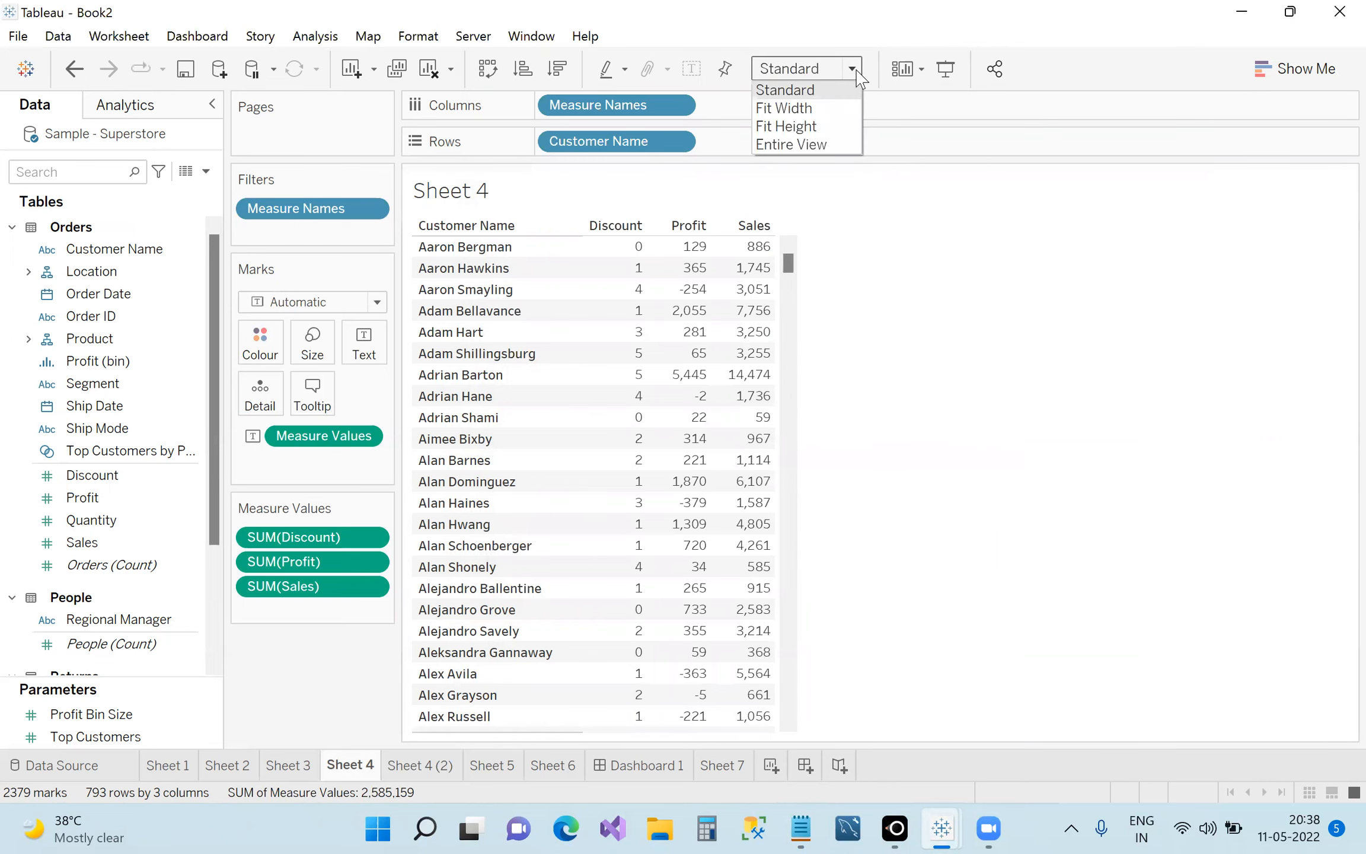
click(792, 144)
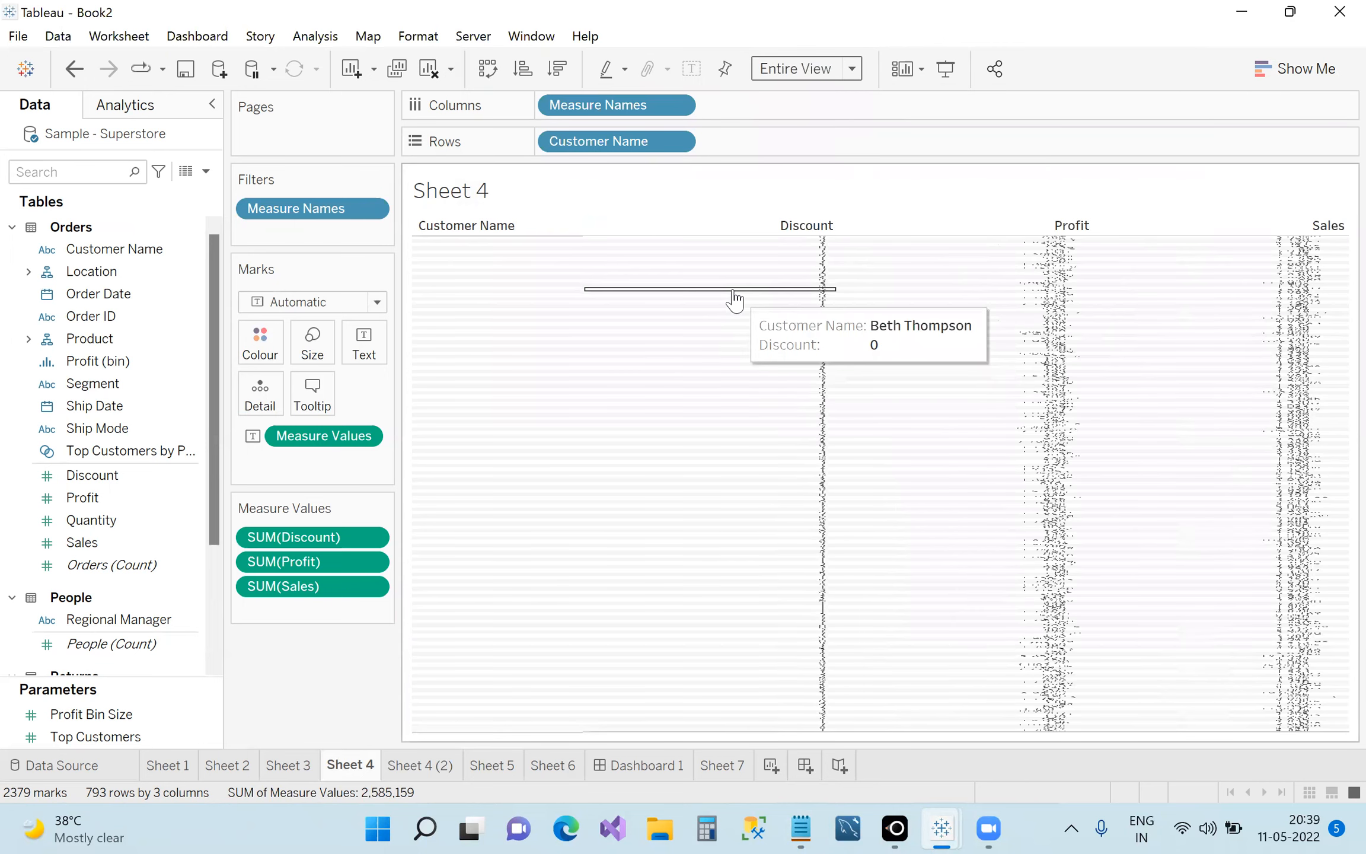
click(852, 69)
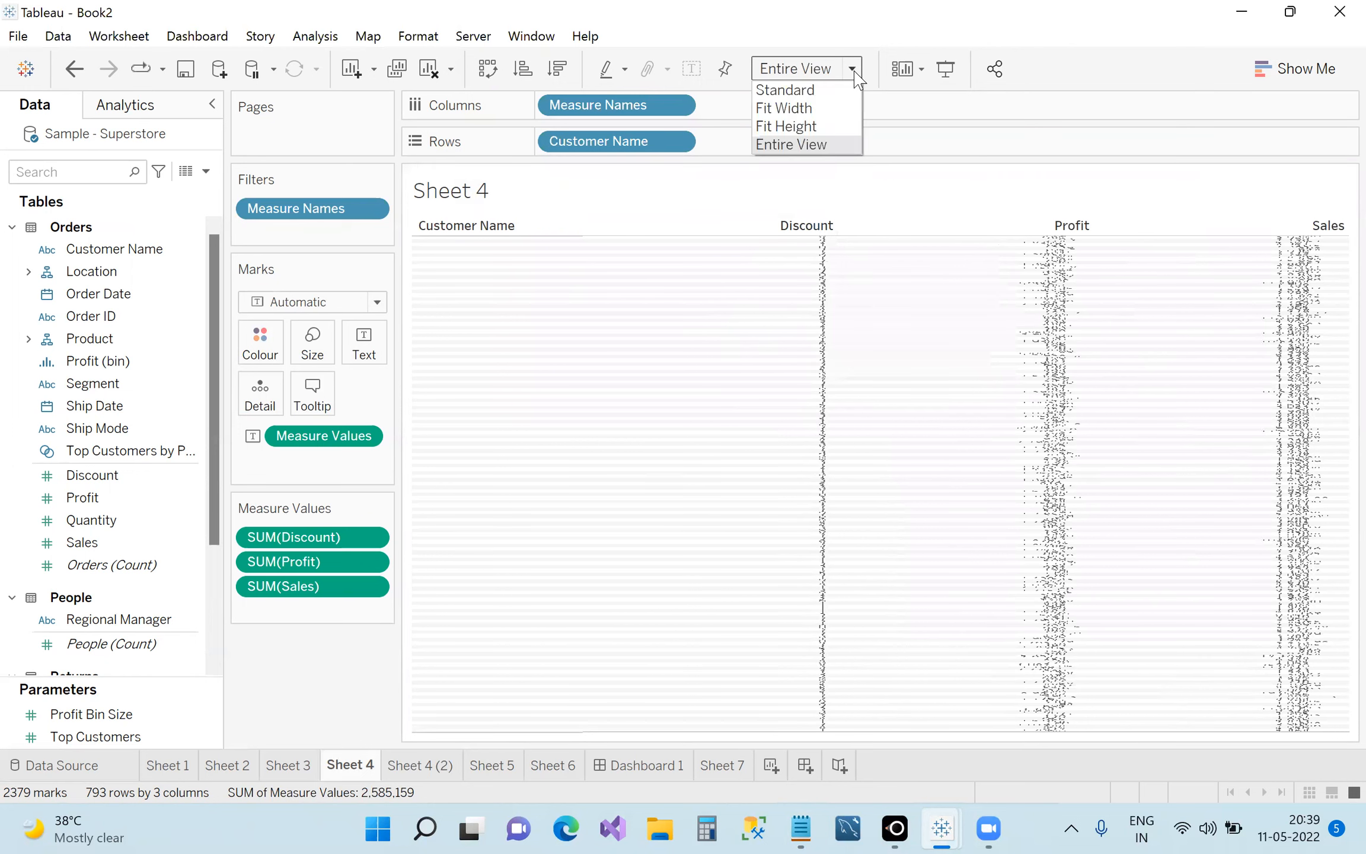
click(836, 109)
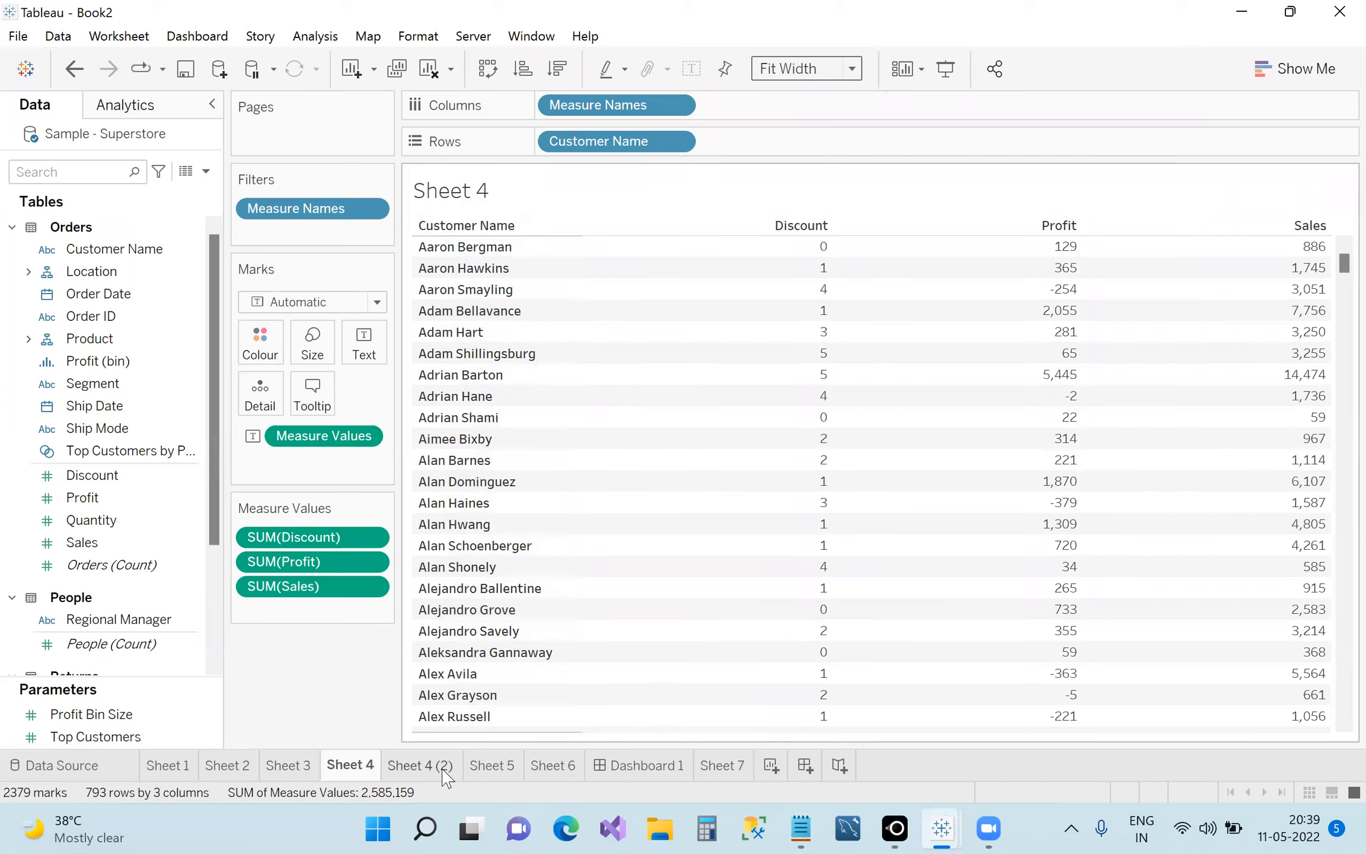
Review the chart types offered for the Sheet 4 customer table and what they require, keeping the text table.
mouse_move(447, 768)
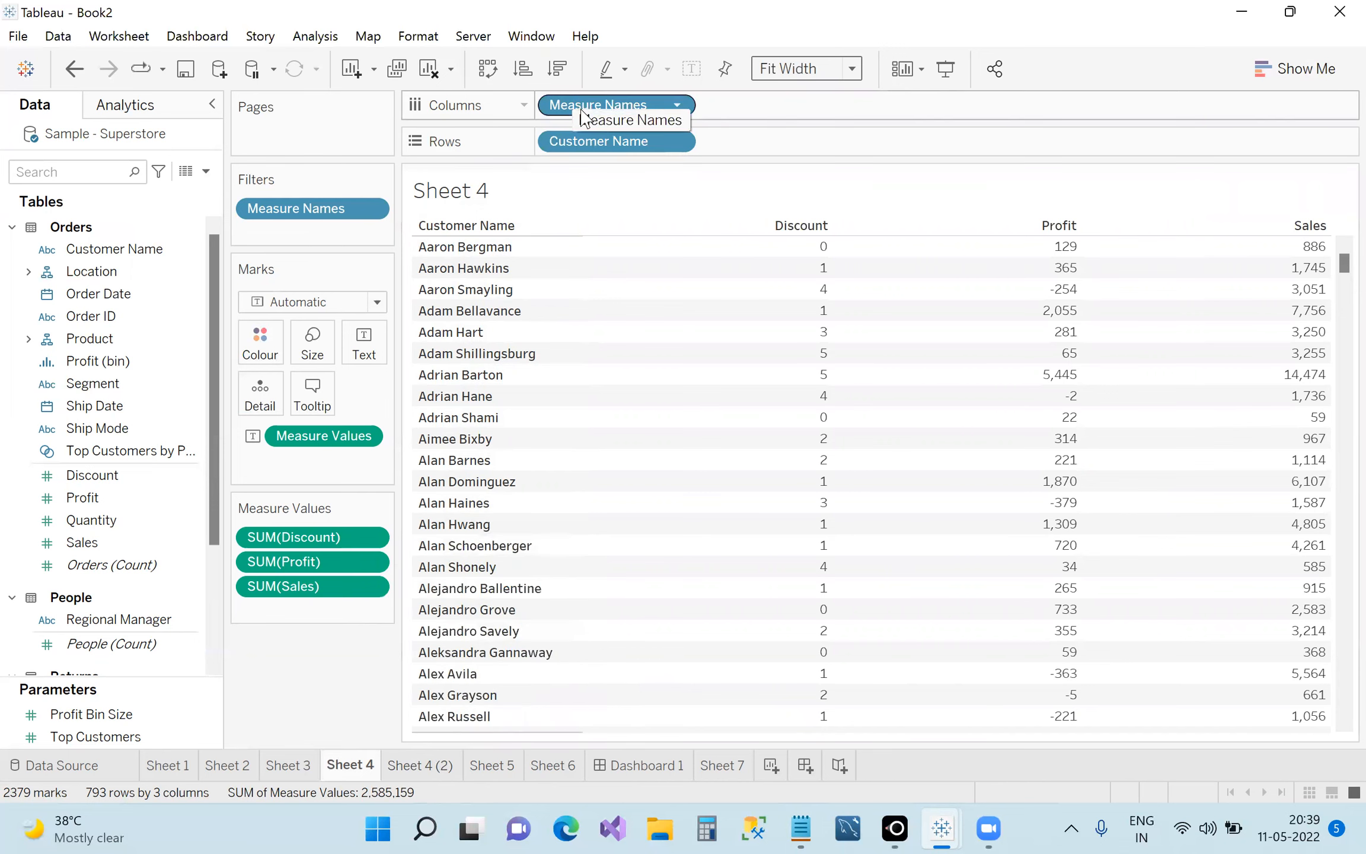
click(1264, 69)
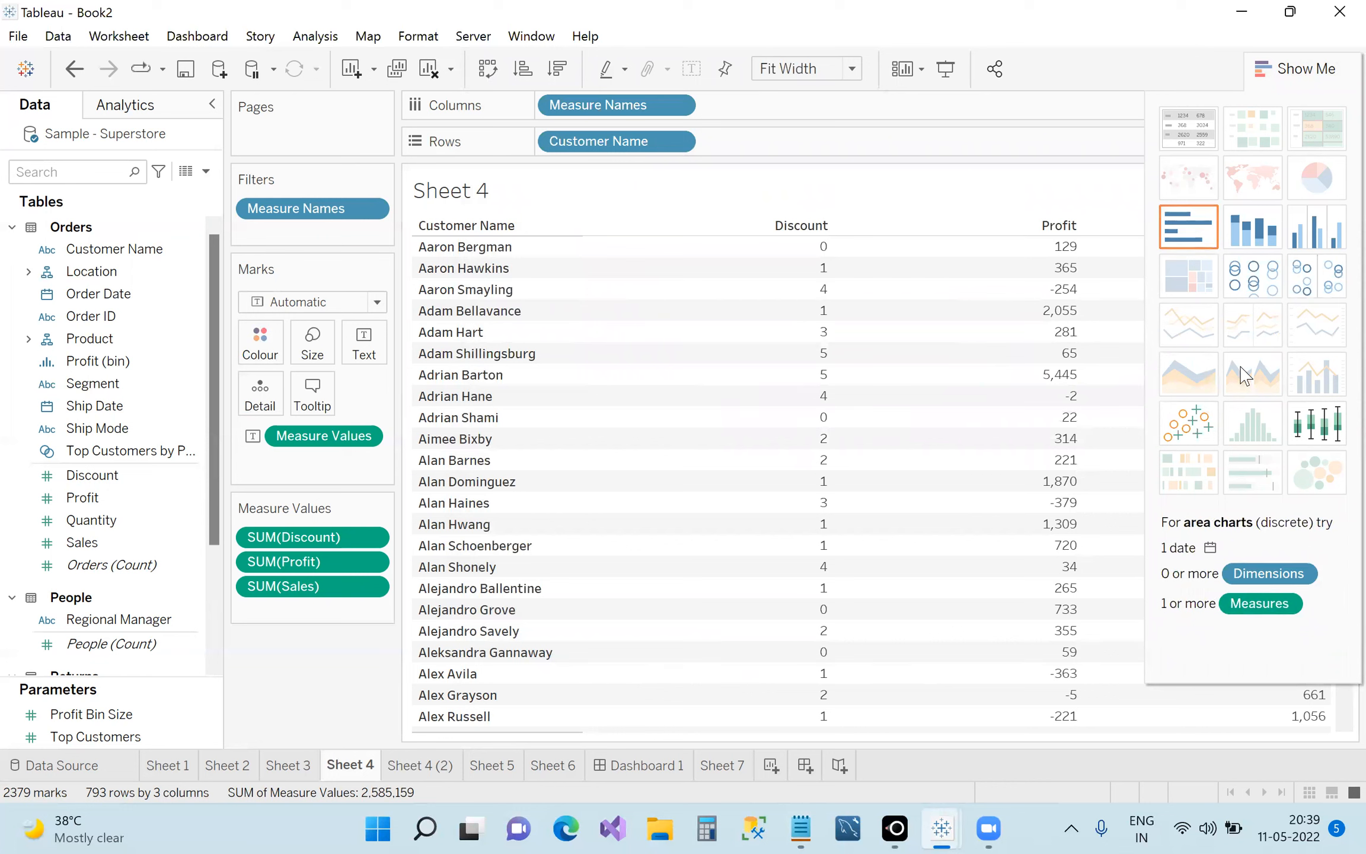
click(1281, 71)
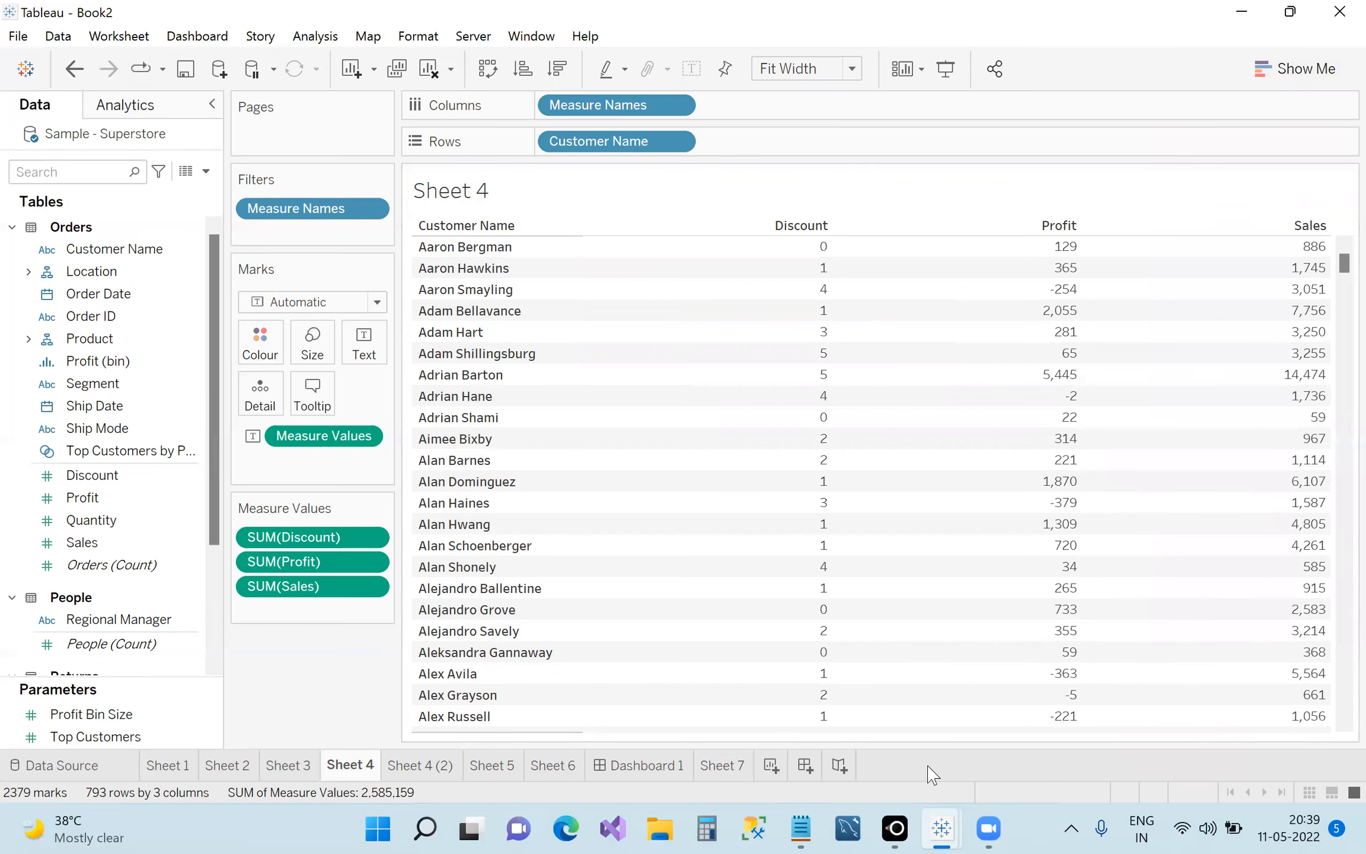